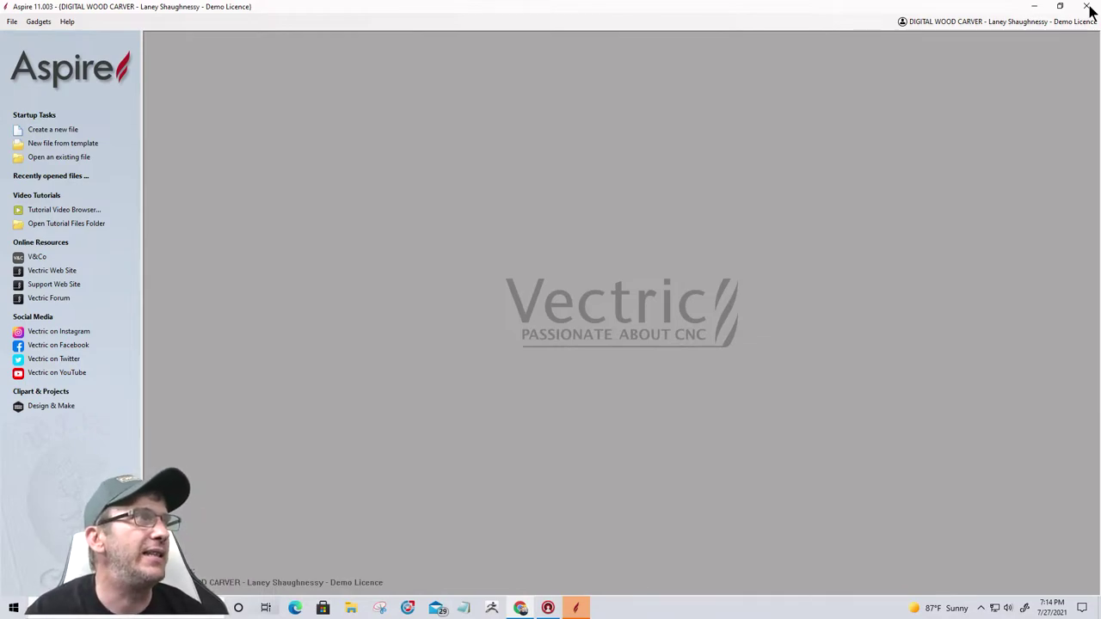
Step: Create a new blank job with default settings and bring up Save Toolpaths for the Imported machine
click(44, 128)
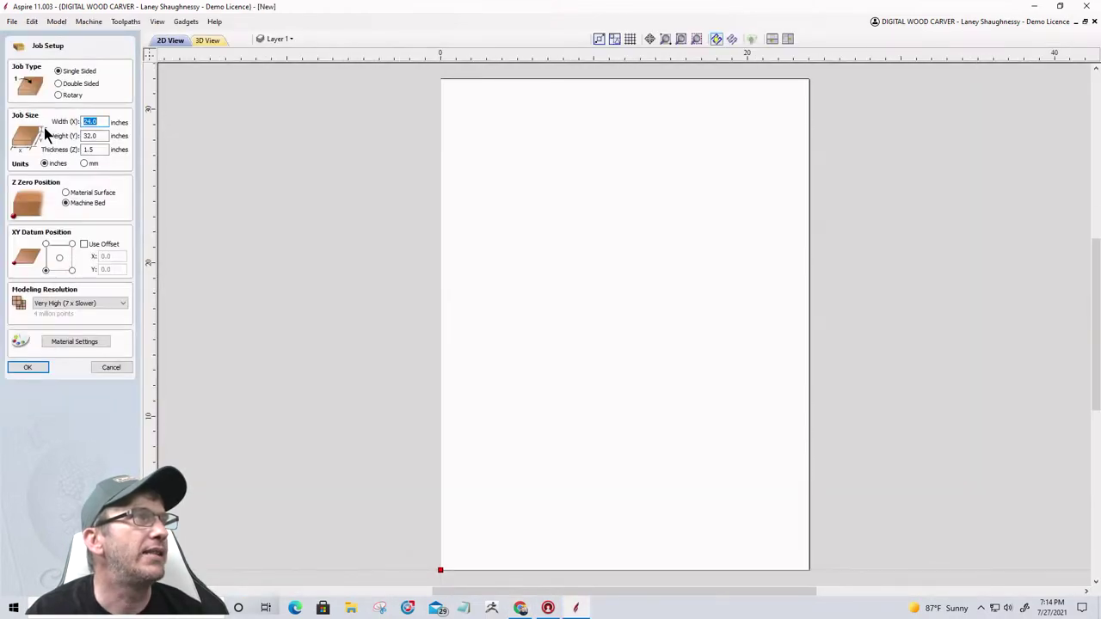
click(26, 370)
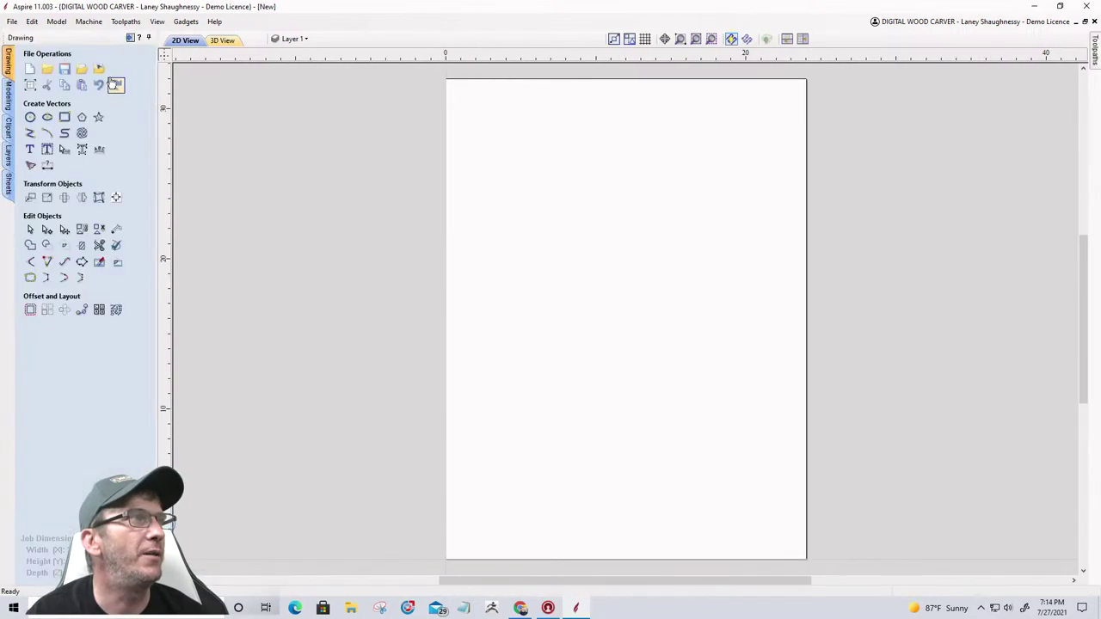
click(131, 38)
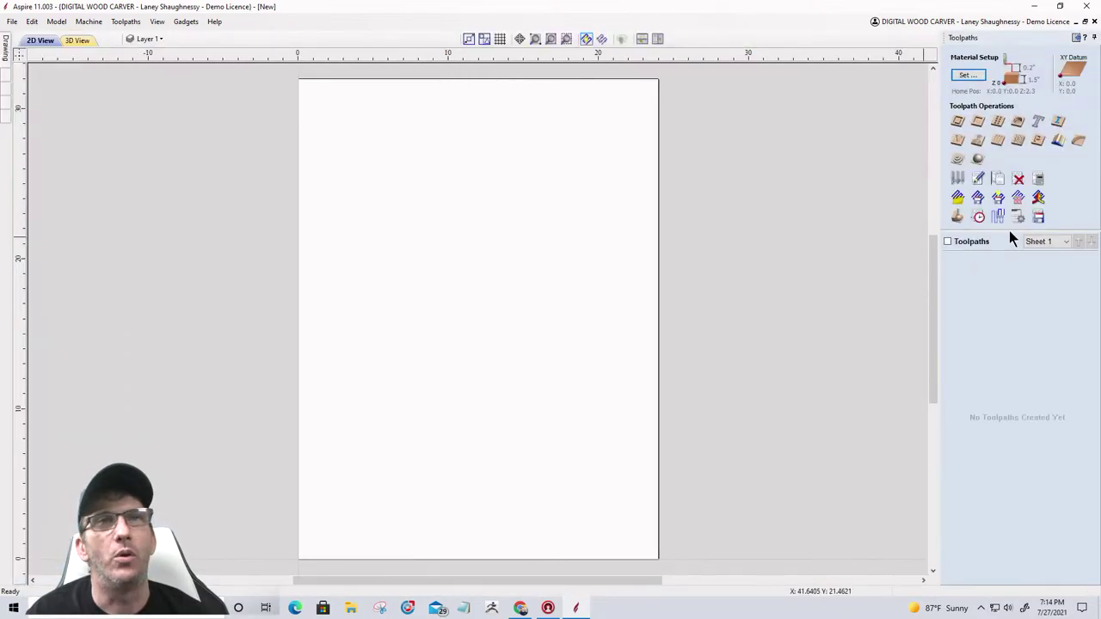
click(1039, 216)
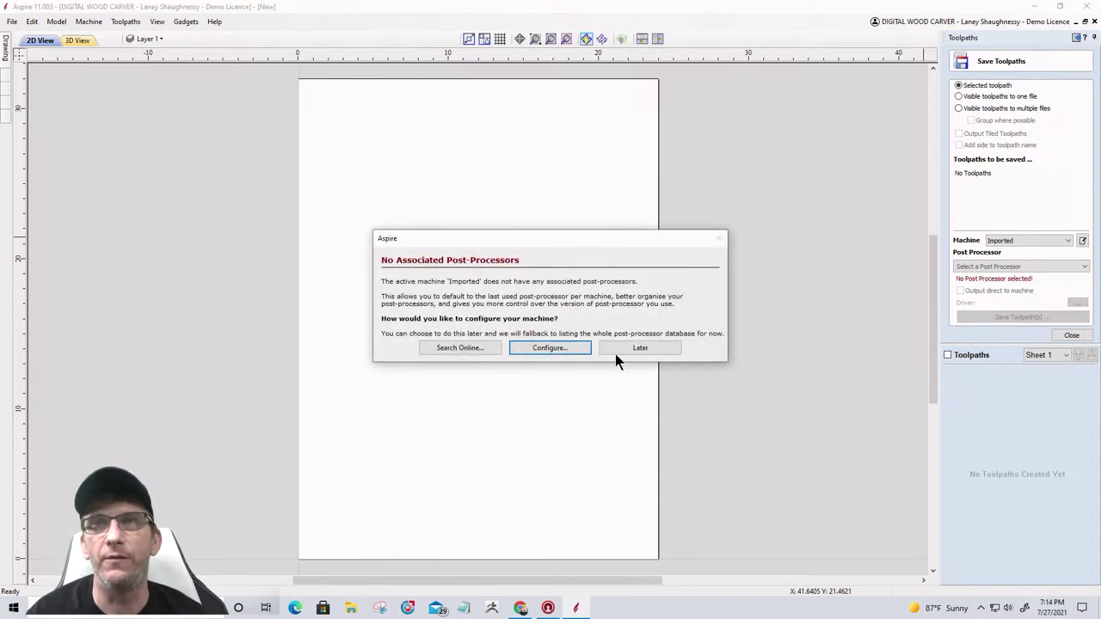
Step: Look through the Imported machine's configuration list, then cancel that window
click(551, 348)
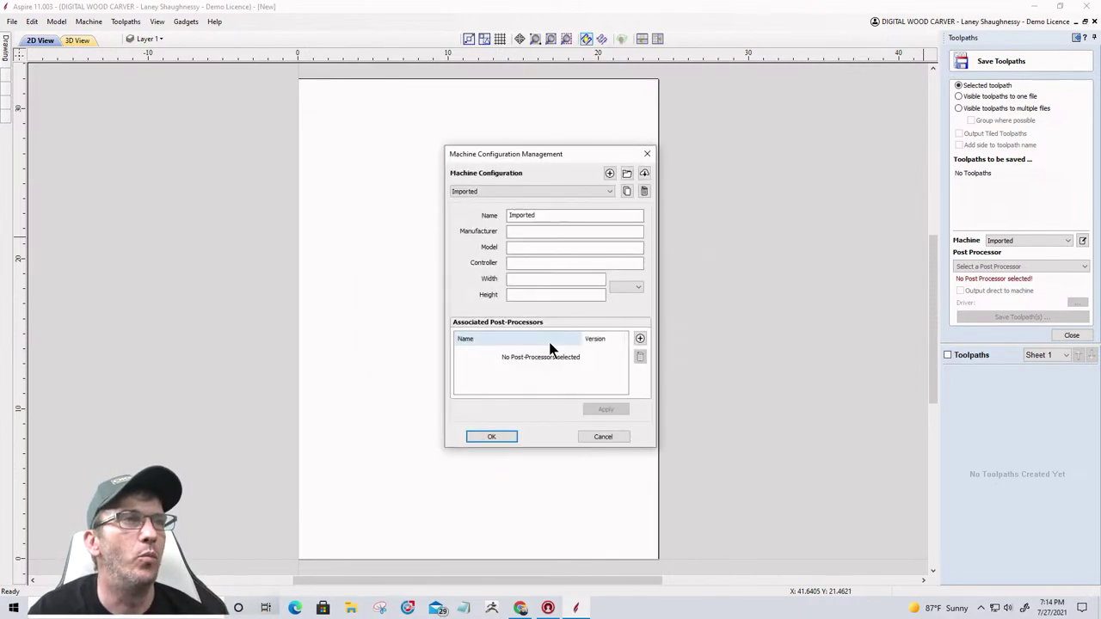
click(547, 191)
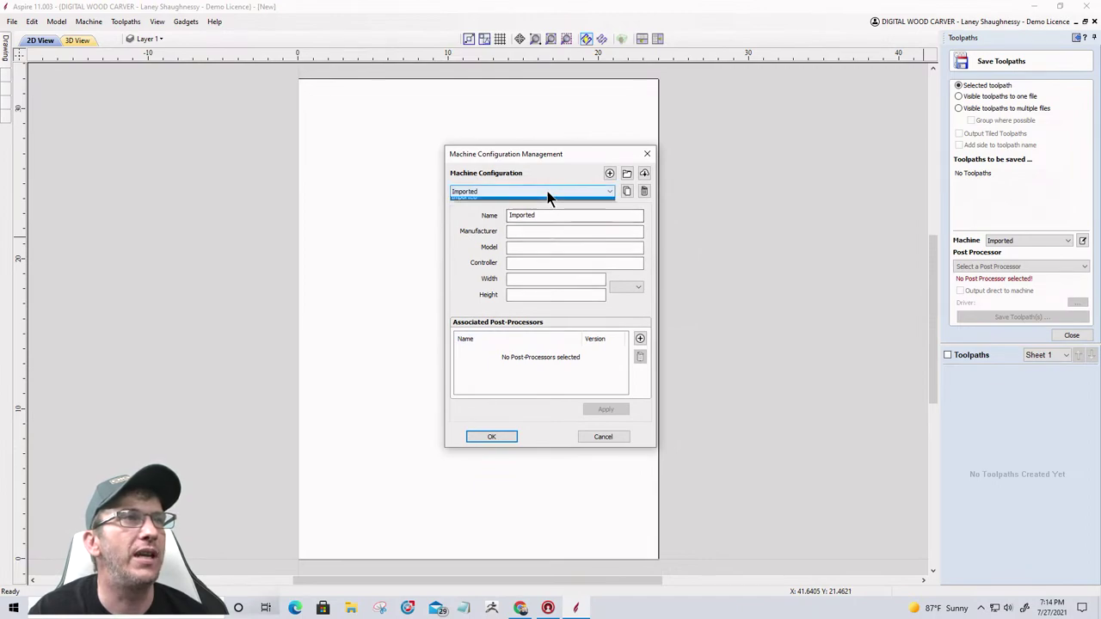
click(547, 191)
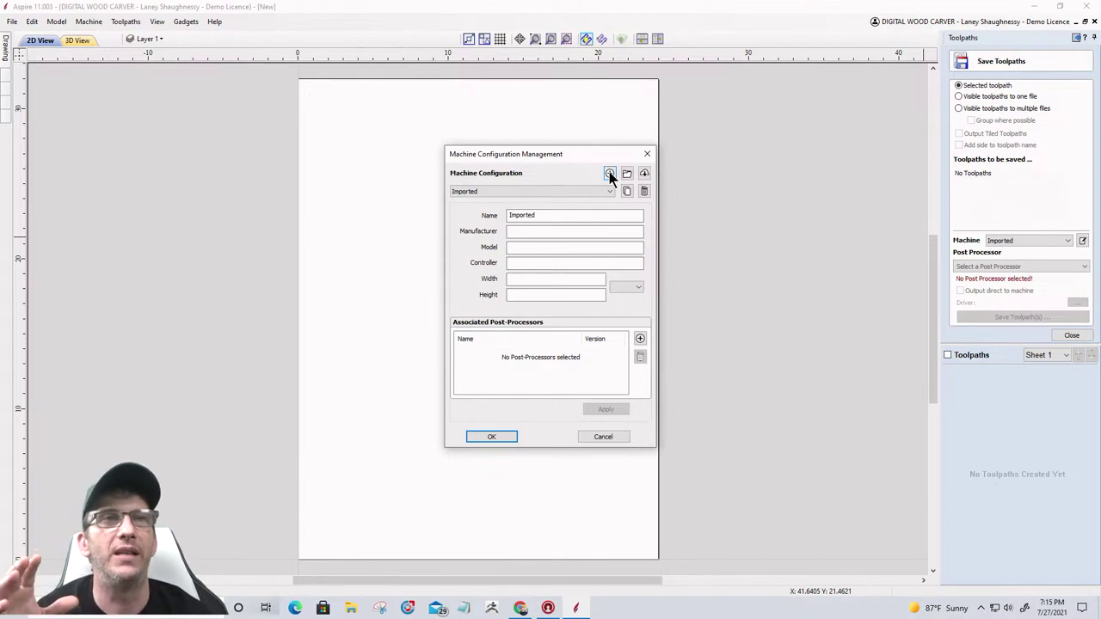
click(597, 437)
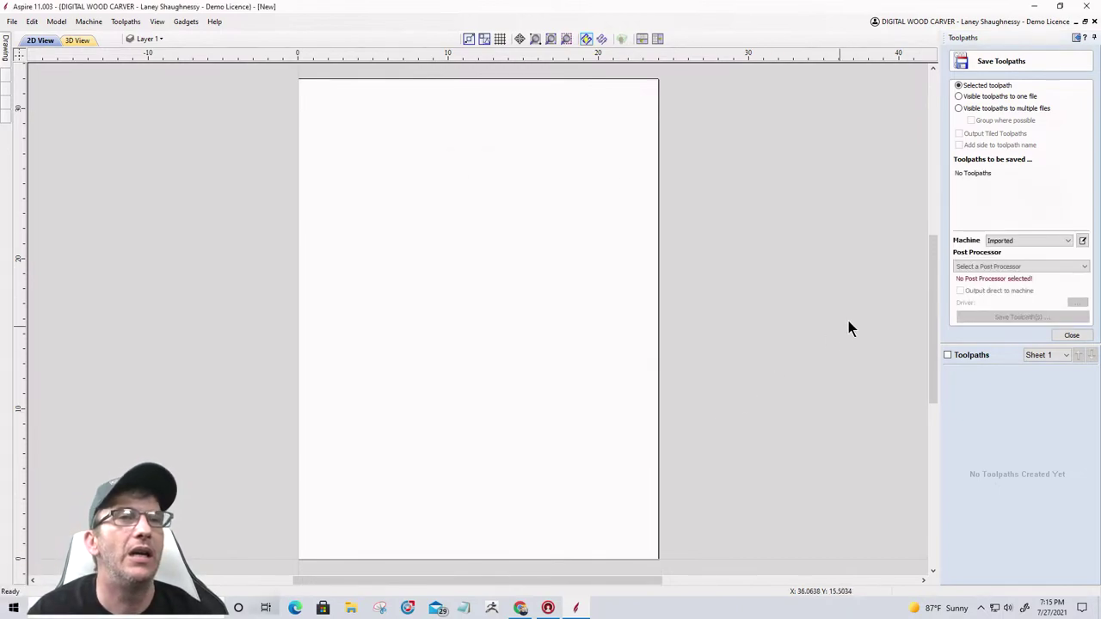
Step: Edit the current machine's configuration and request updated post-processors and machine configurations
click(1031, 241)
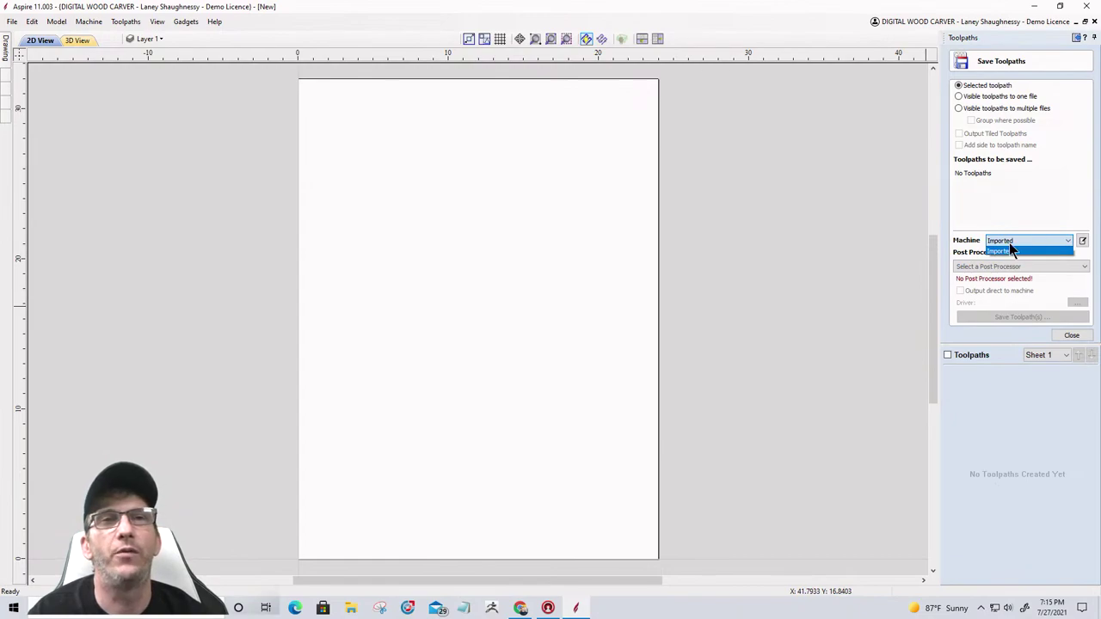
click(1081, 241)
click(1082, 241)
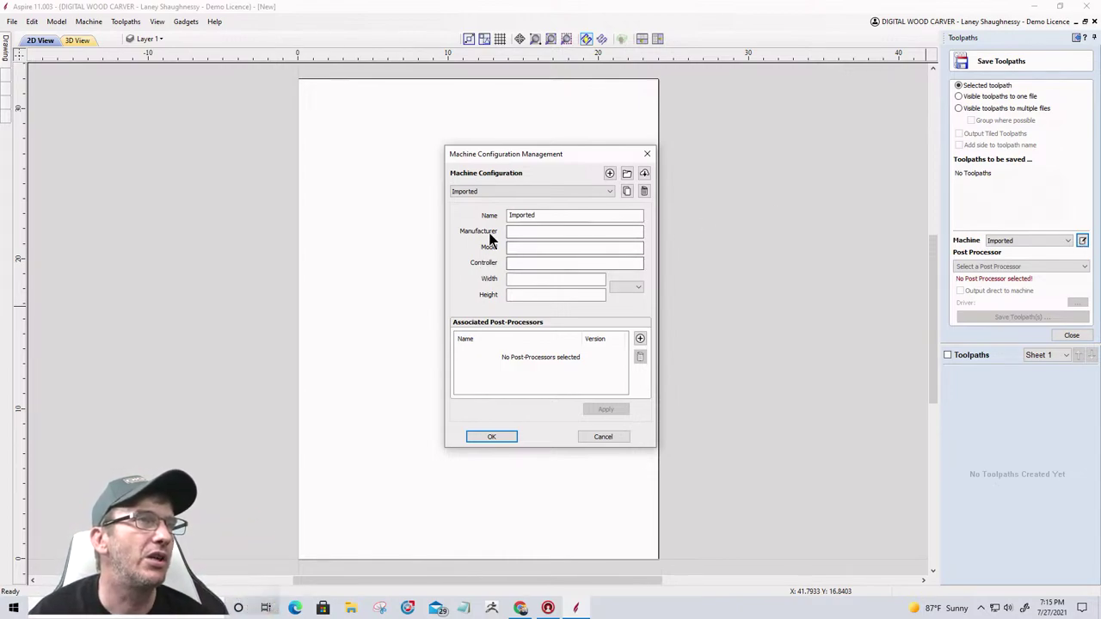
click(644, 174)
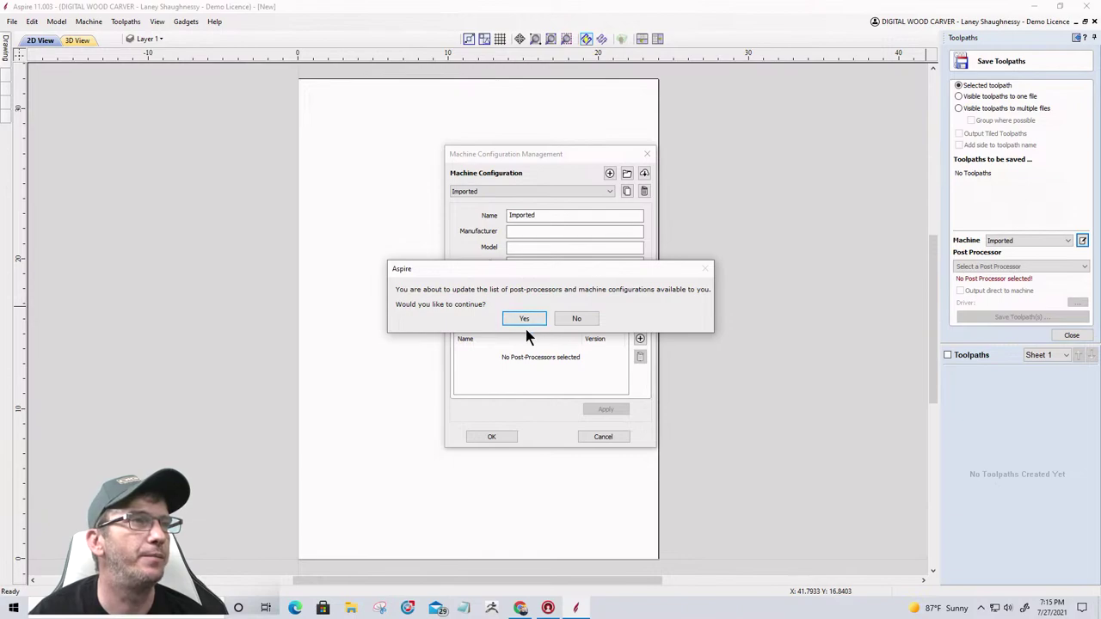
Step: Confirm the update and choose manufacturer Digital Wood Carver, series DWC, model 2440
click(520, 320)
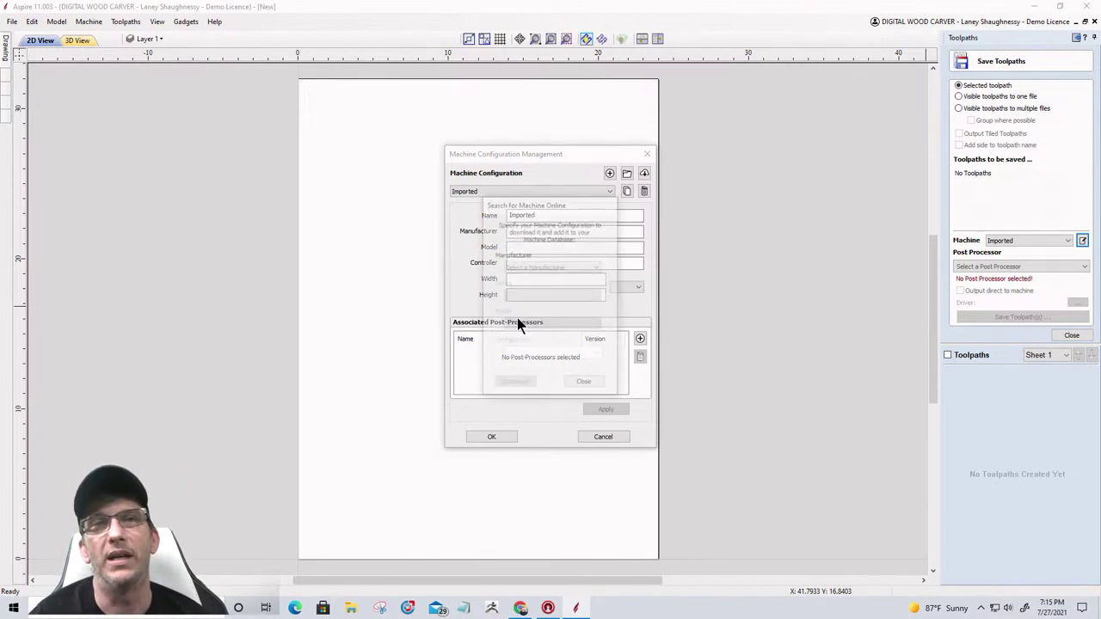
click(593, 268)
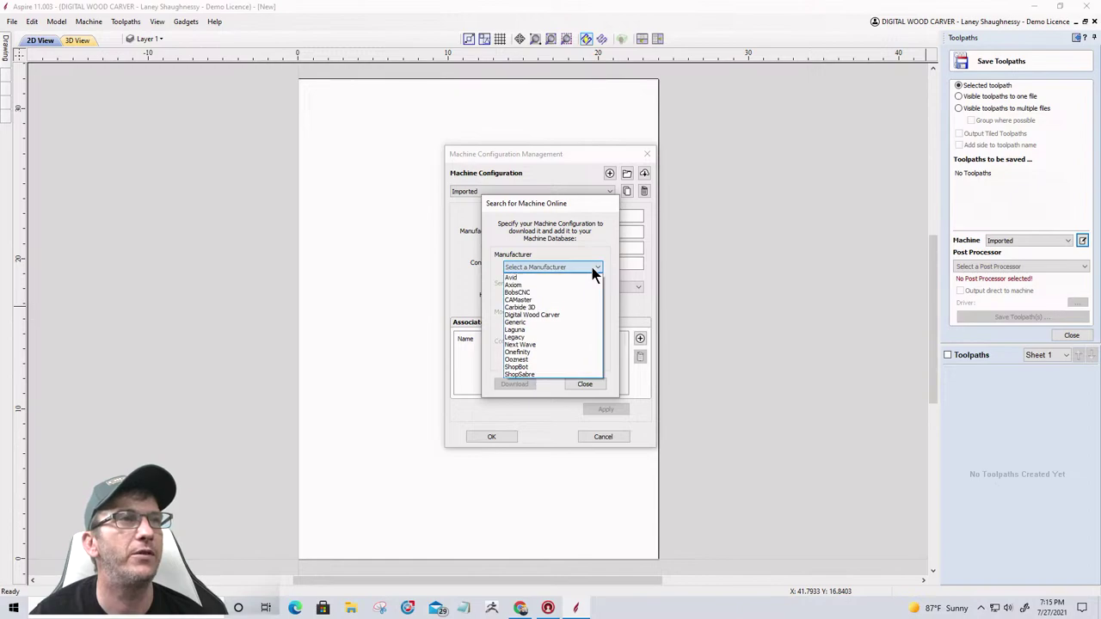
click(528, 314)
click(534, 301)
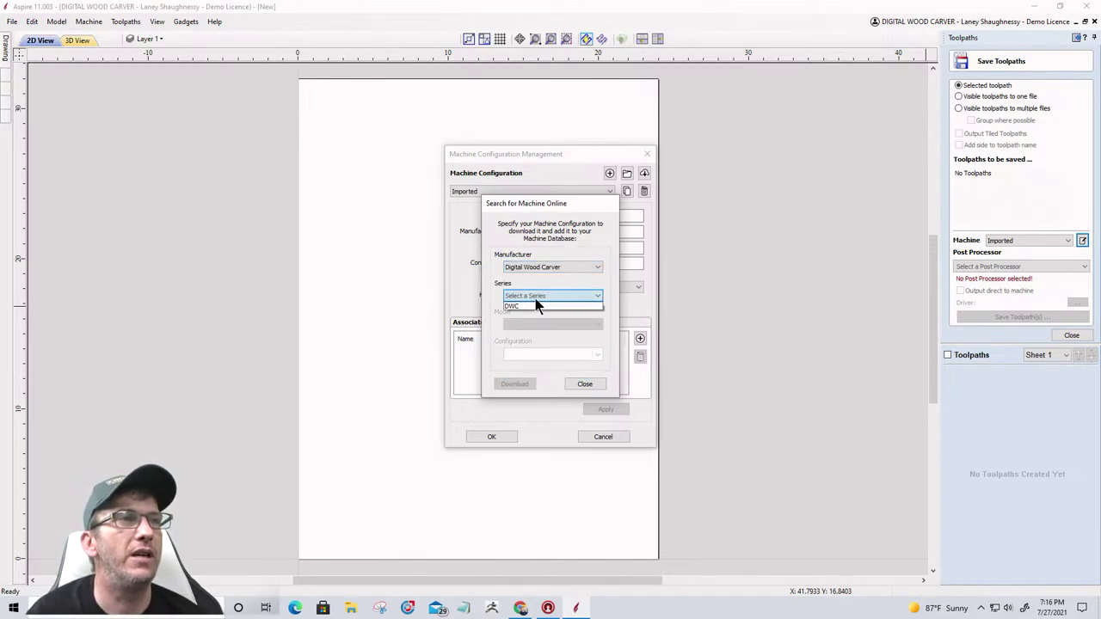
click(535, 306)
click(541, 324)
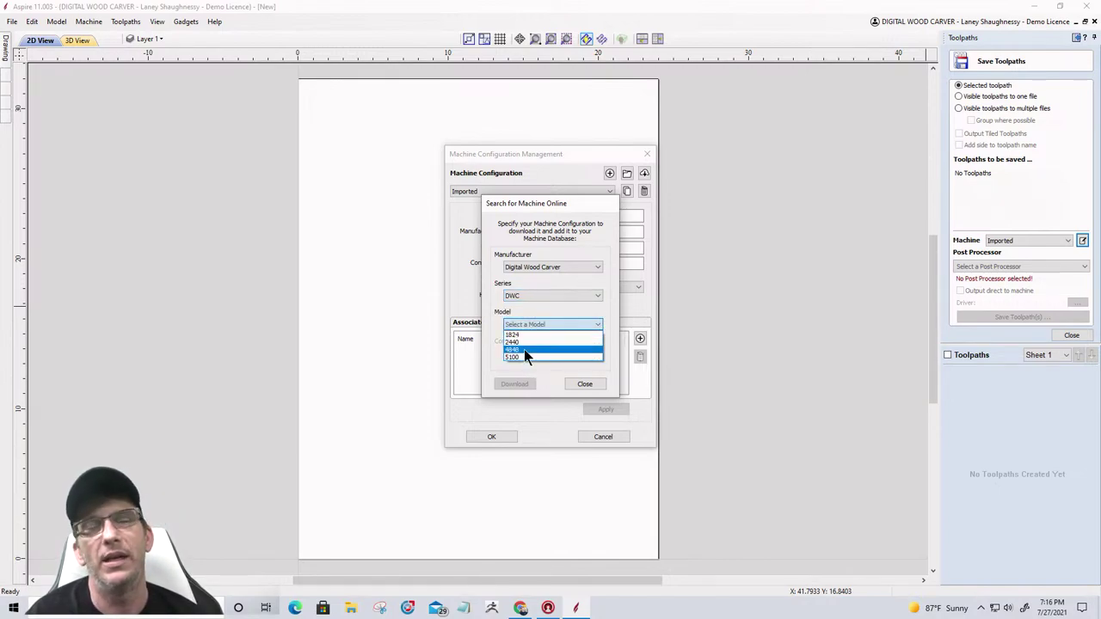
click(522, 341)
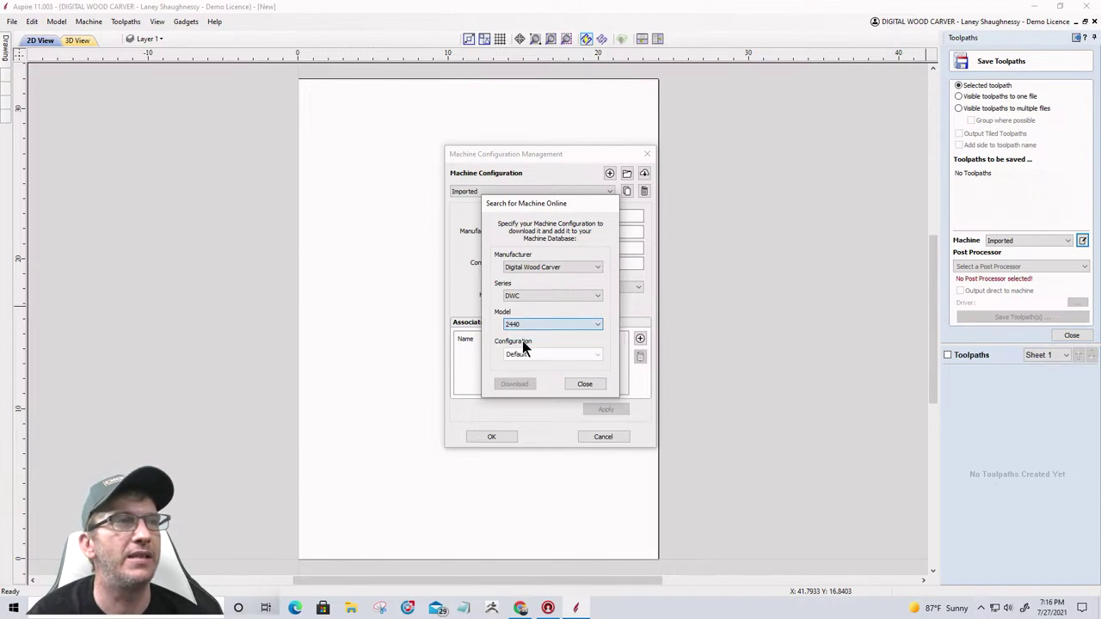
Step: Add the Laser Module and Rotary along X axis options and download the DWC 2440 configuration
click(582, 356)
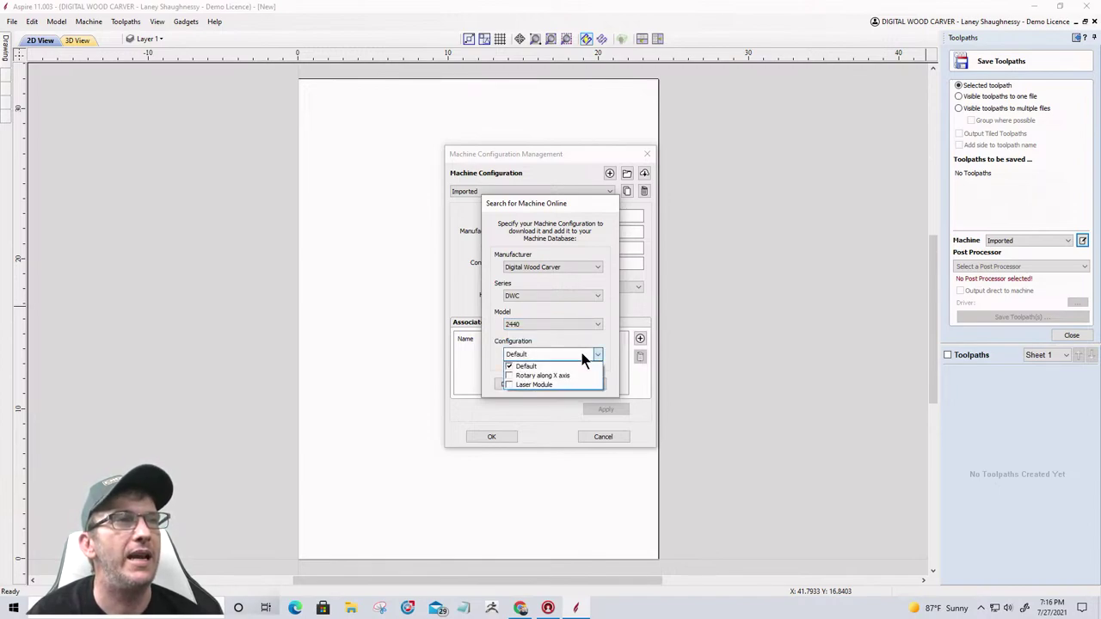
click(508, 386)
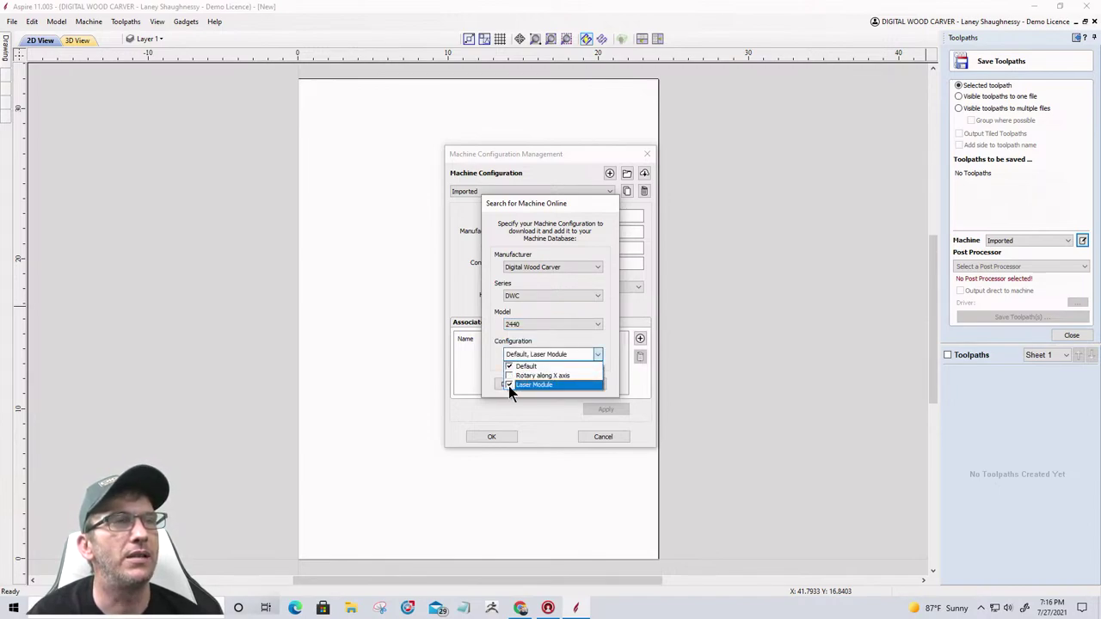
click(508, 376)
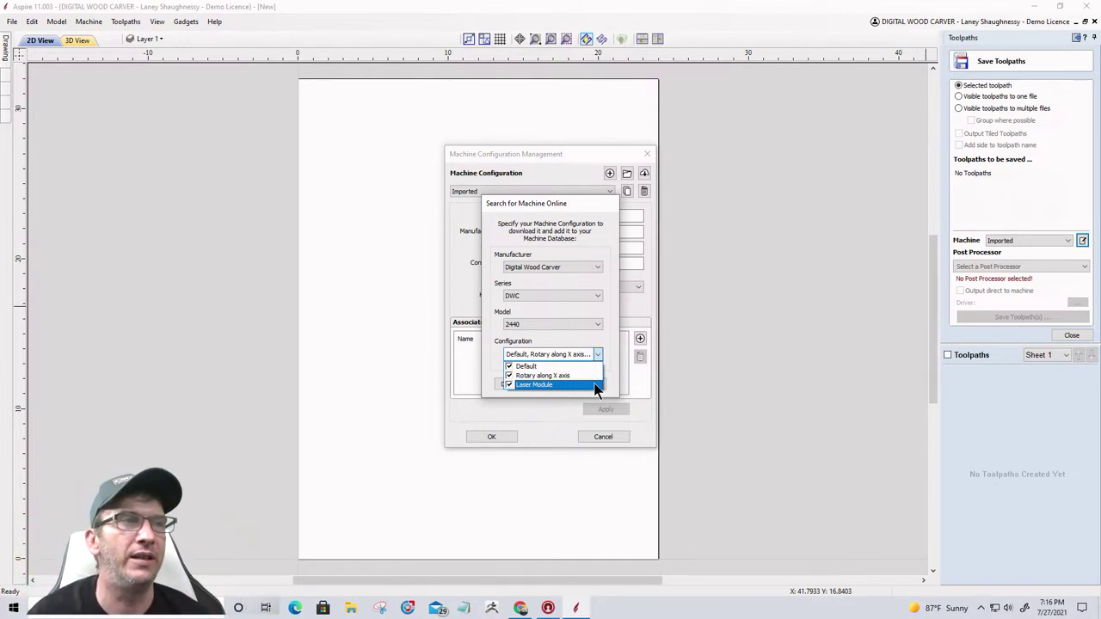
click(490, 368)
click(511, 383)
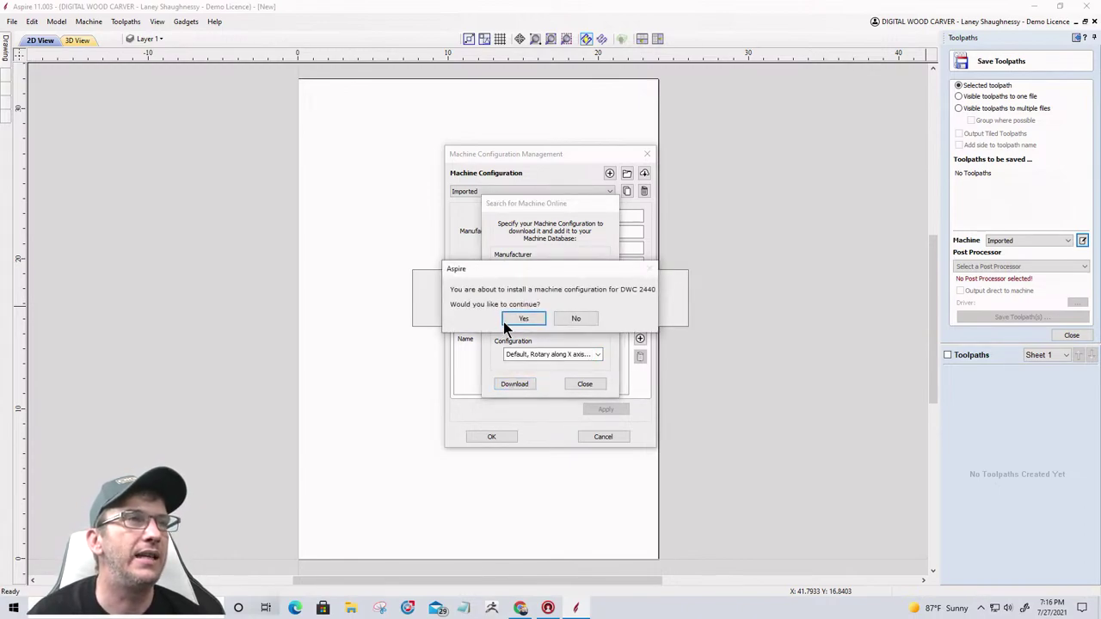
click(521, 319)
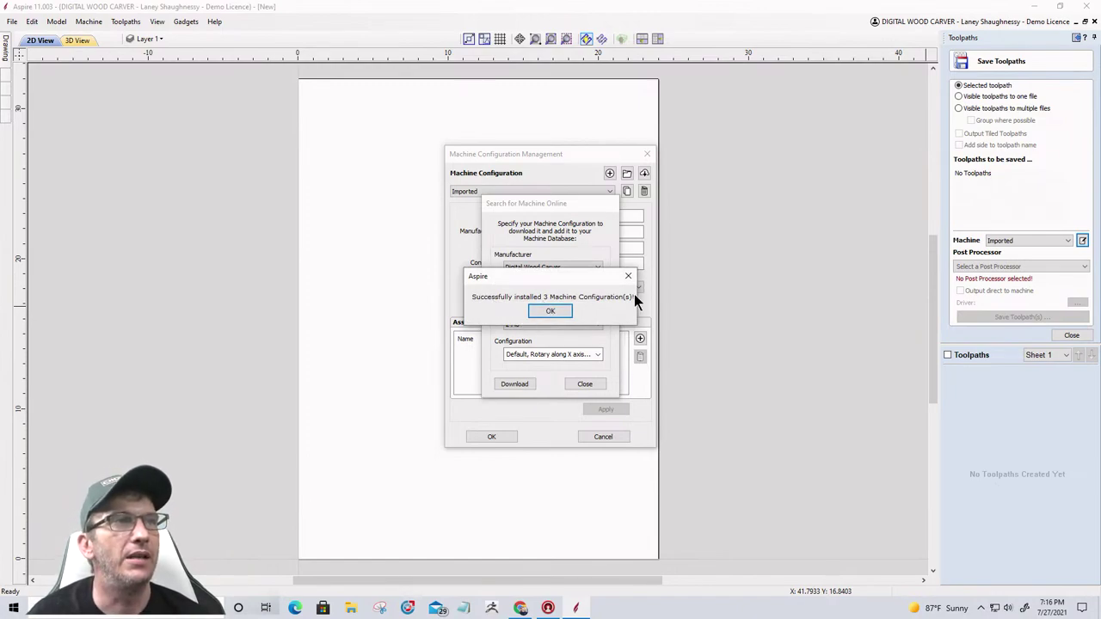
click(549, 308)
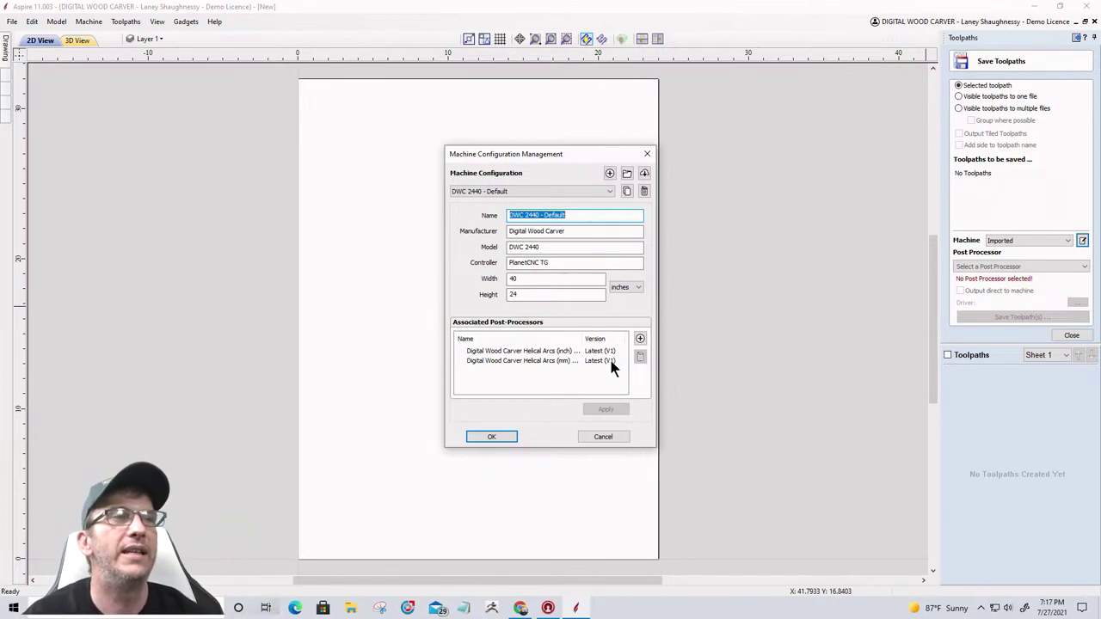
Step: Set the DWC 2440 - Default machine width to 40 inches, save, and review its post-processors
click(516, 279)
text(40)
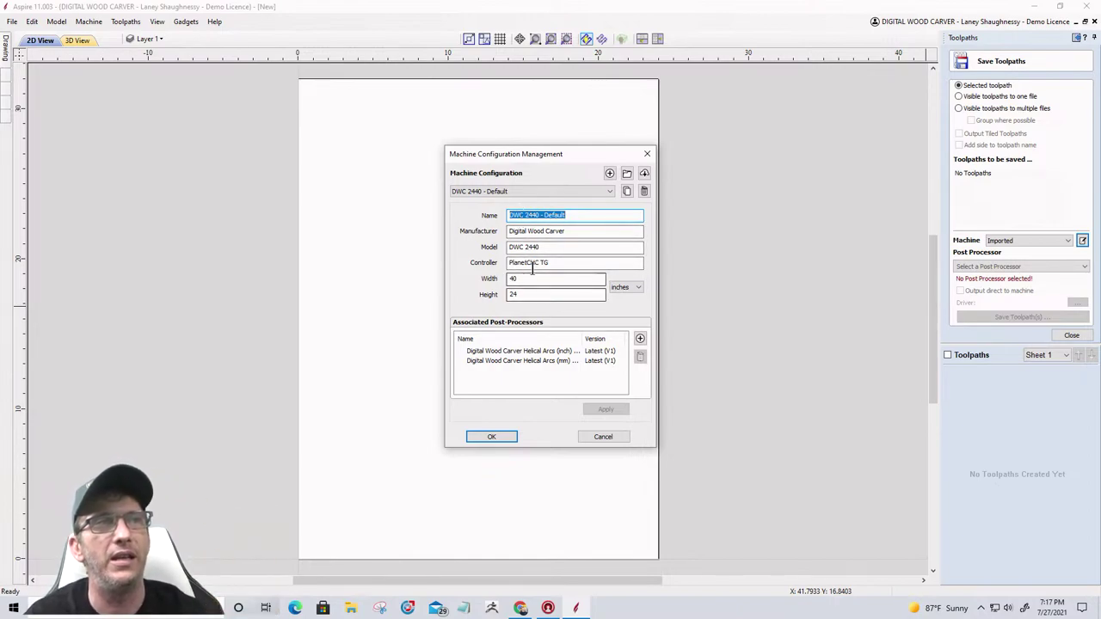
click(492, 437)
click(1020, 266)
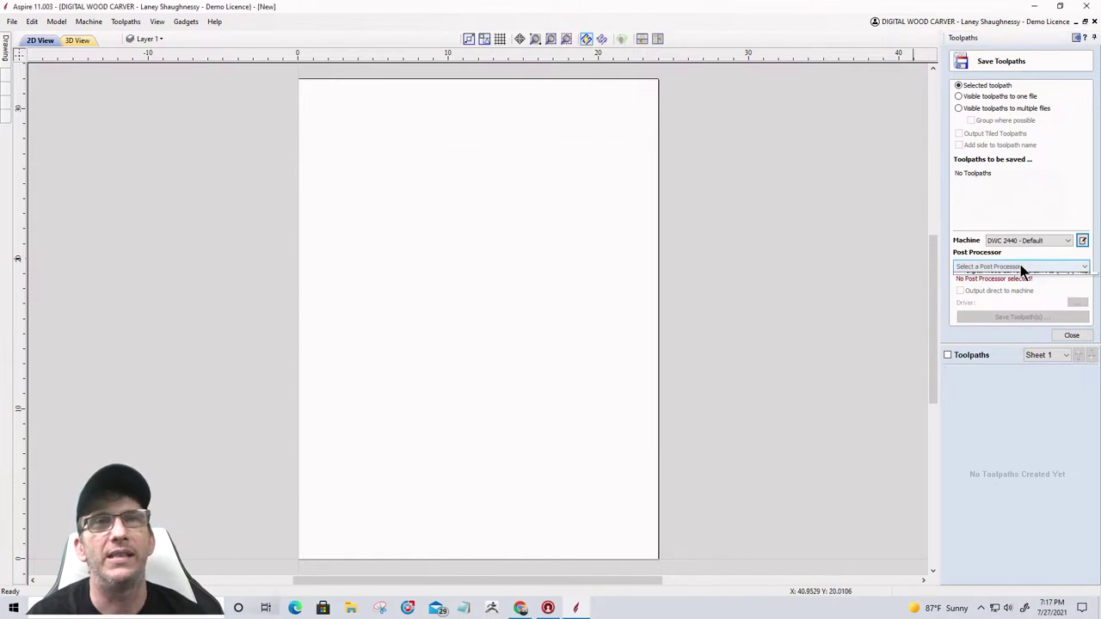
click(755, 290)
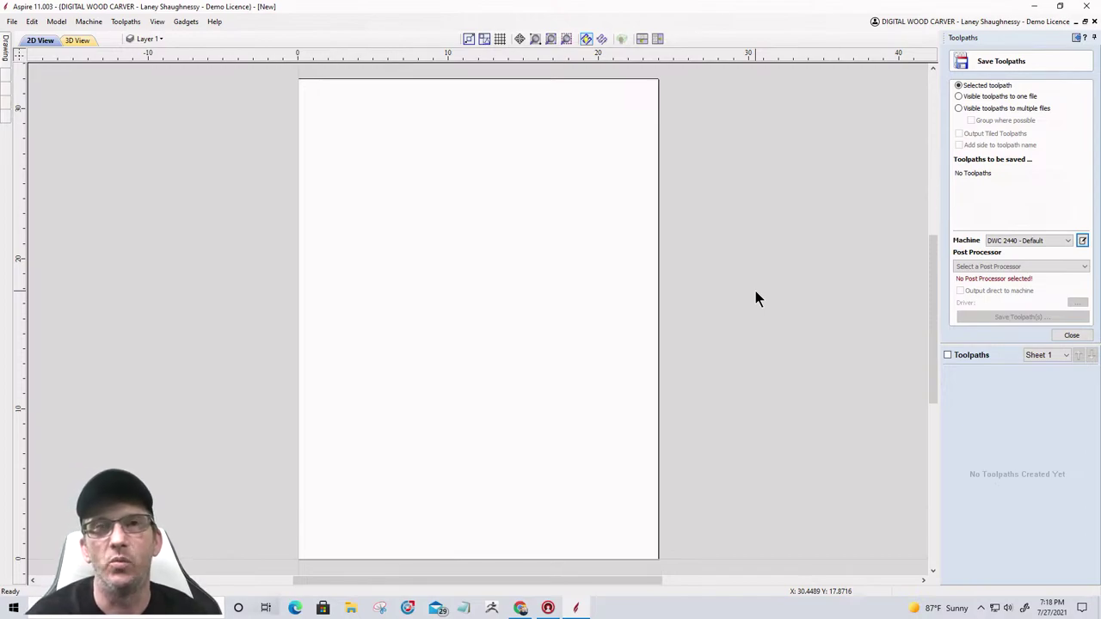
click(12, 21)
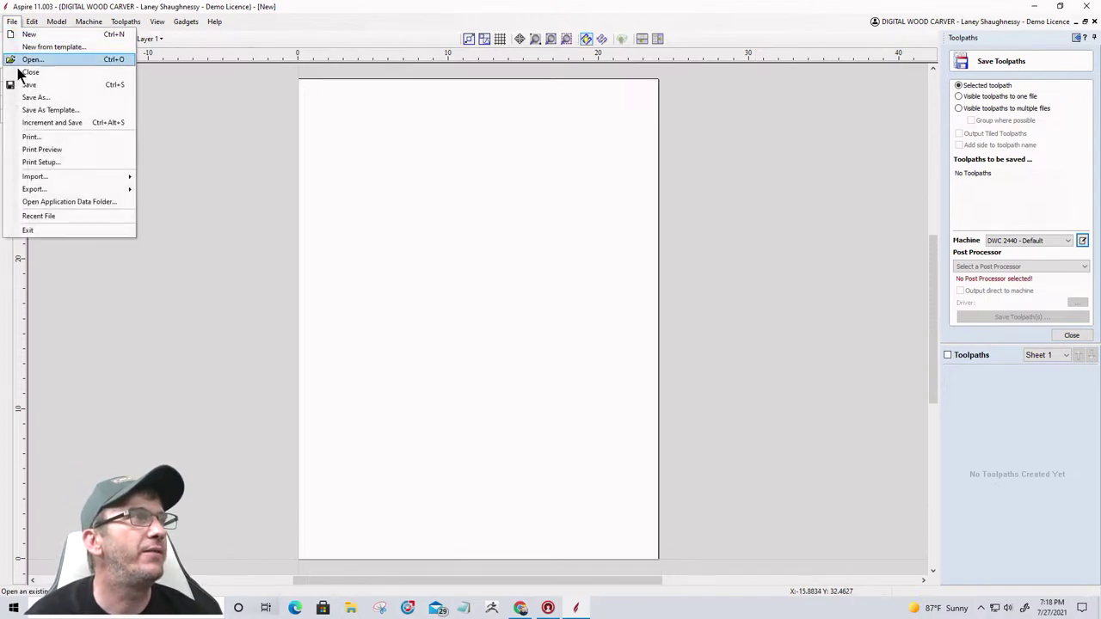
click(33, 199)
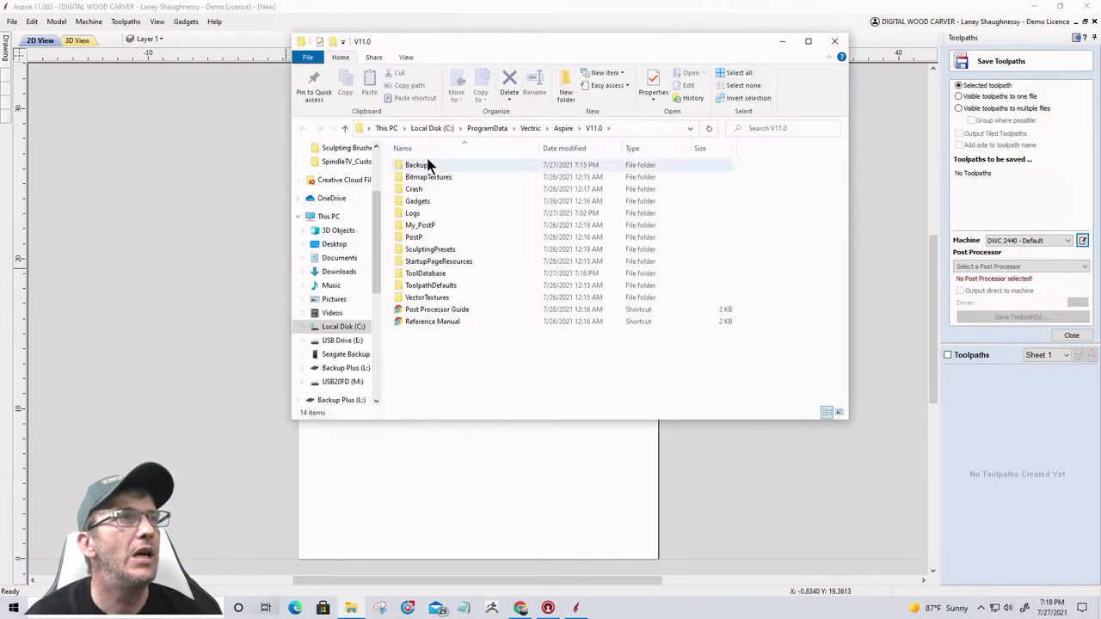
click(412, 226)
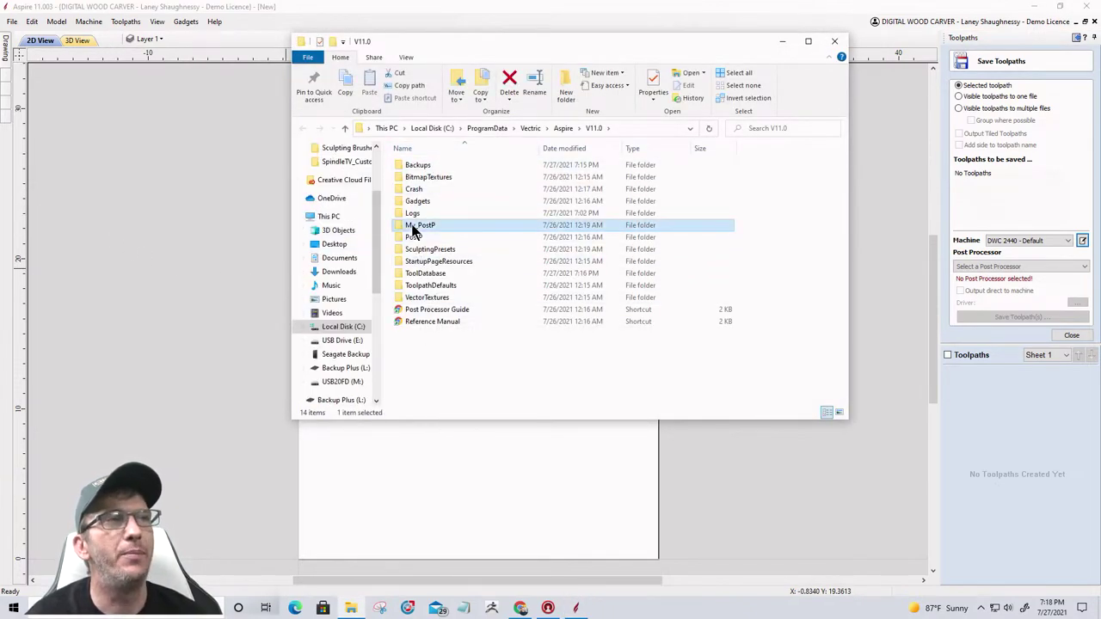
double_click(413, 226)
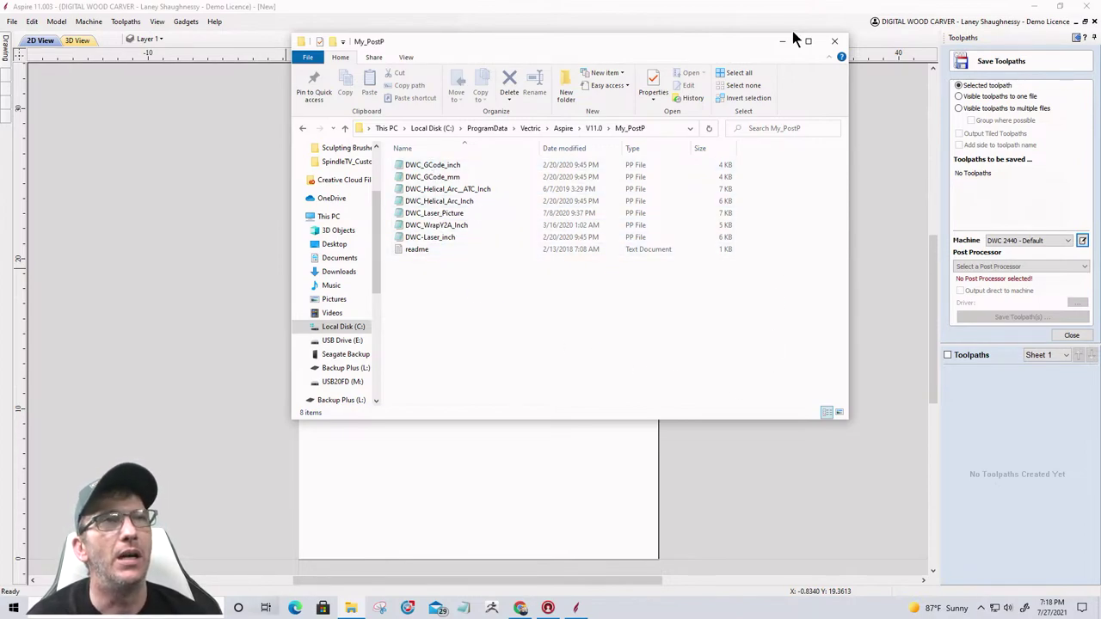
click(838, 43)
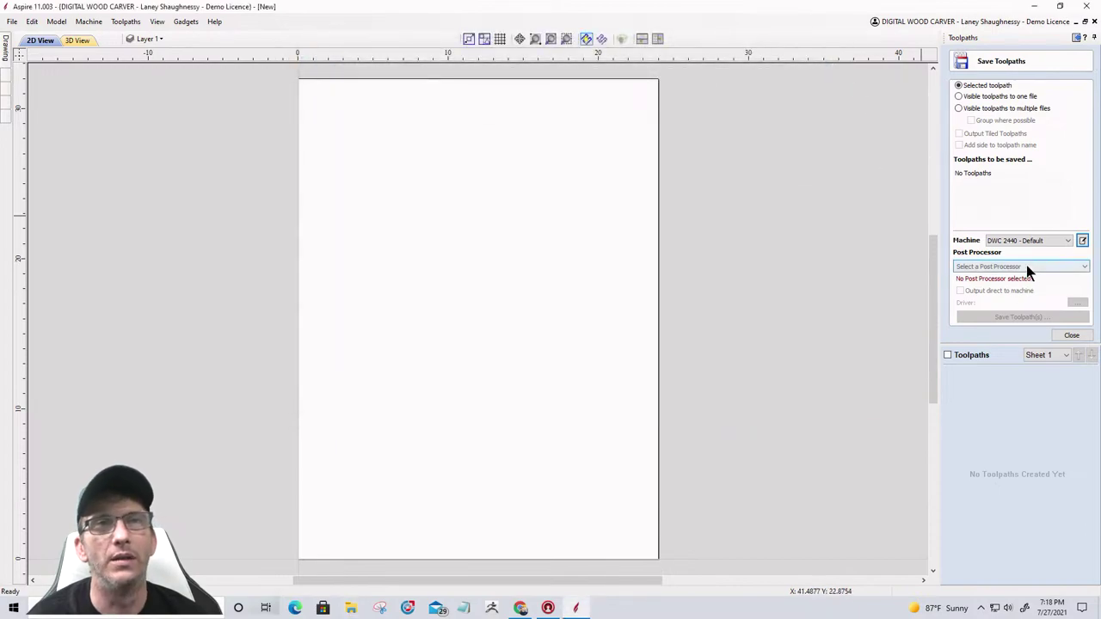
Step: Pick the Digital Wood Carver (inch) and (mm) post-processors to add to DWC 2440
click(1026, 266)
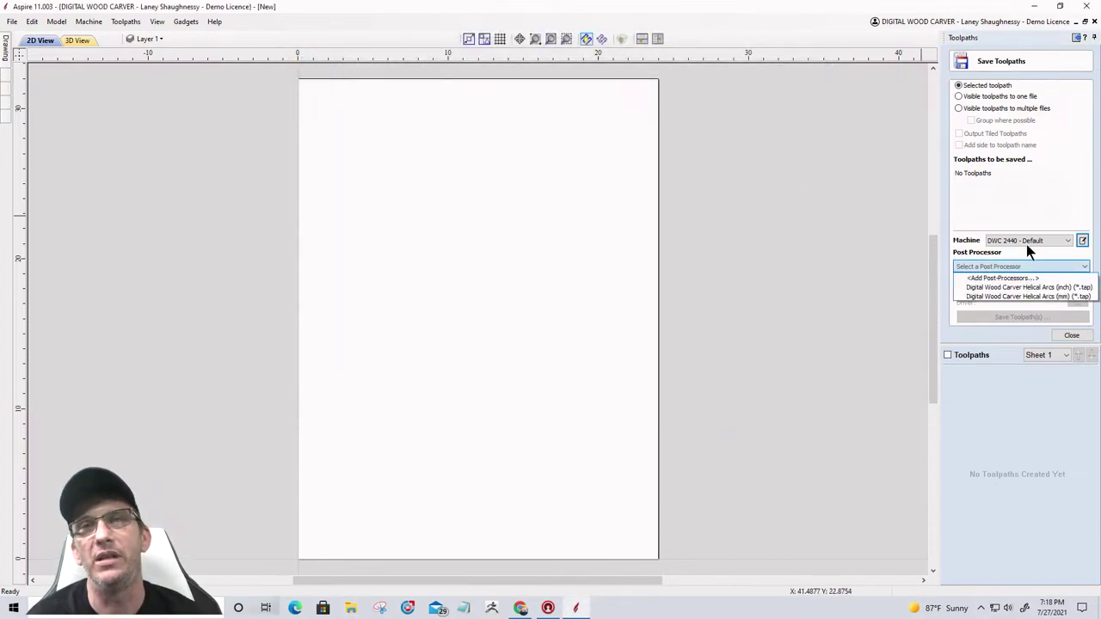
click(994, 279)
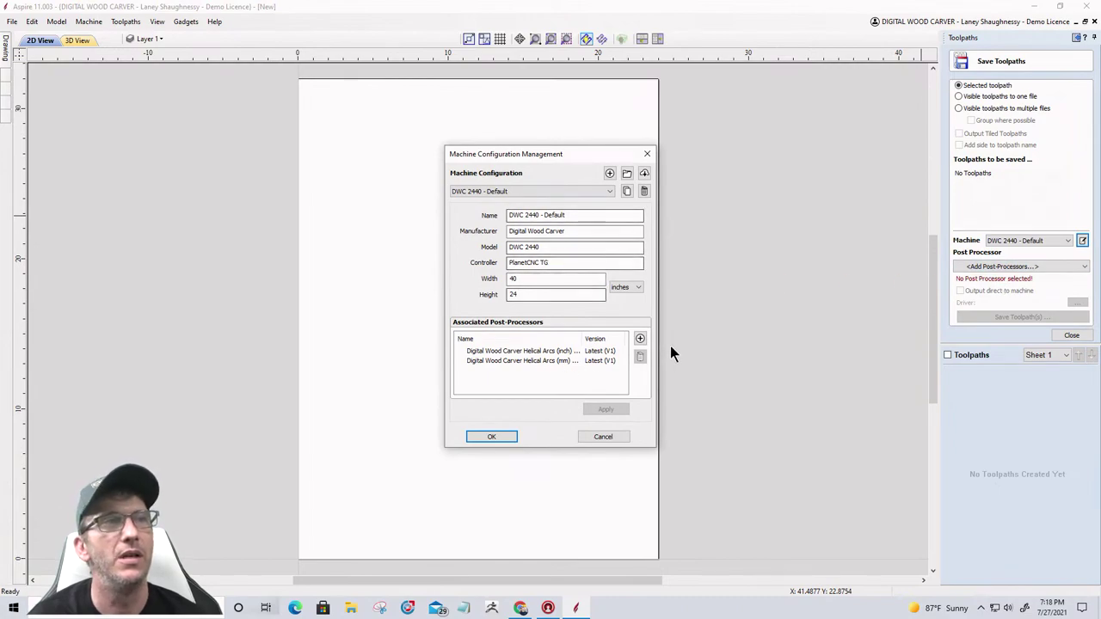
click(641, 338)
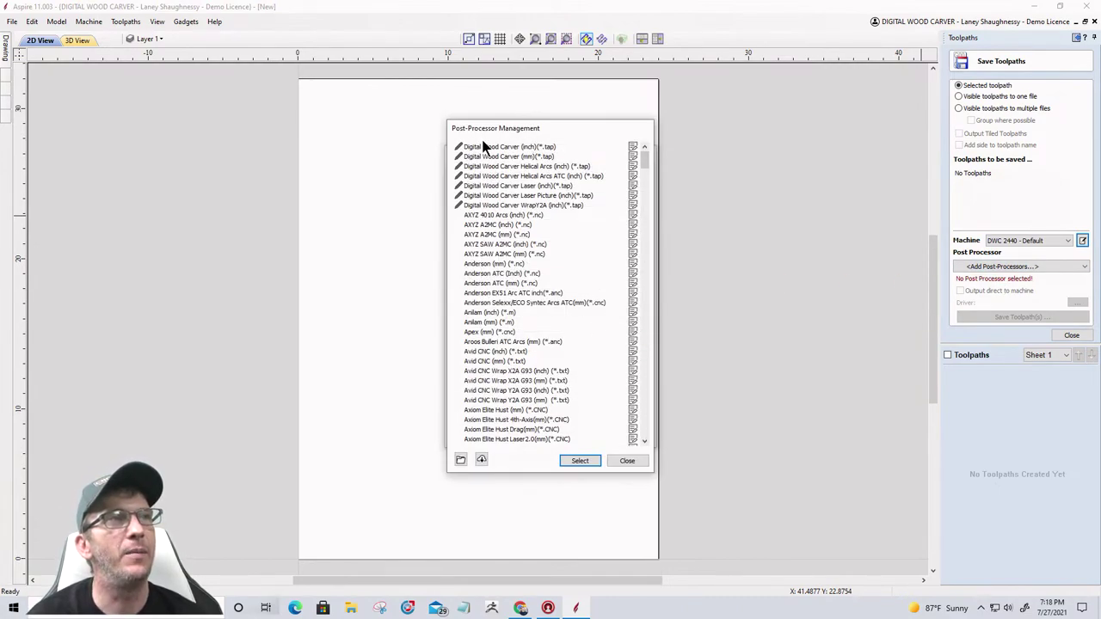
click(488, 148)
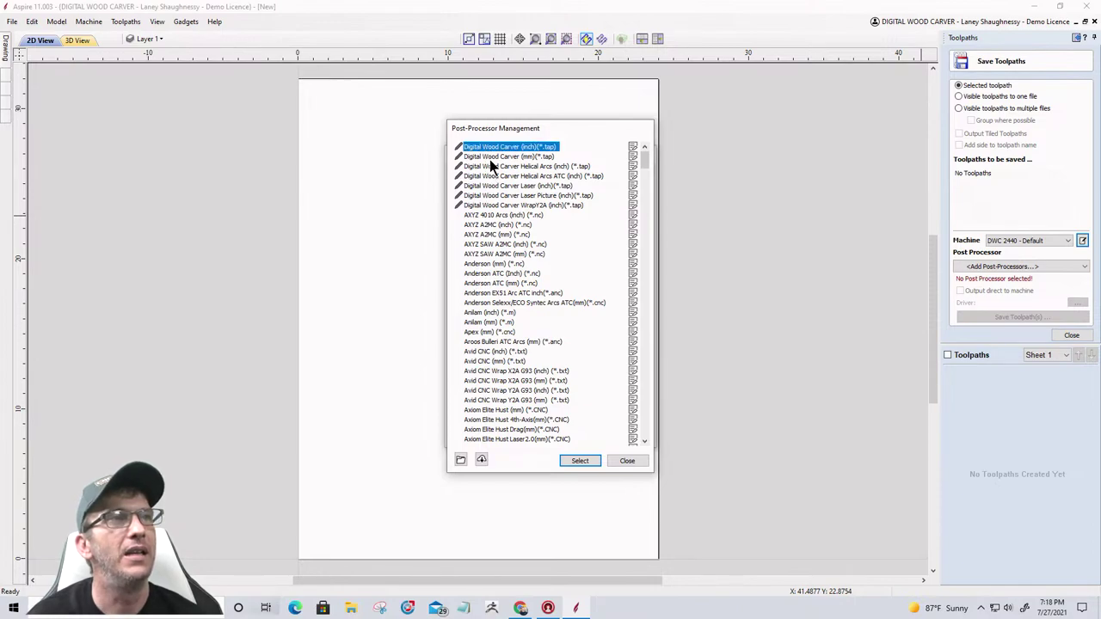
ctrl+click(491, 157)
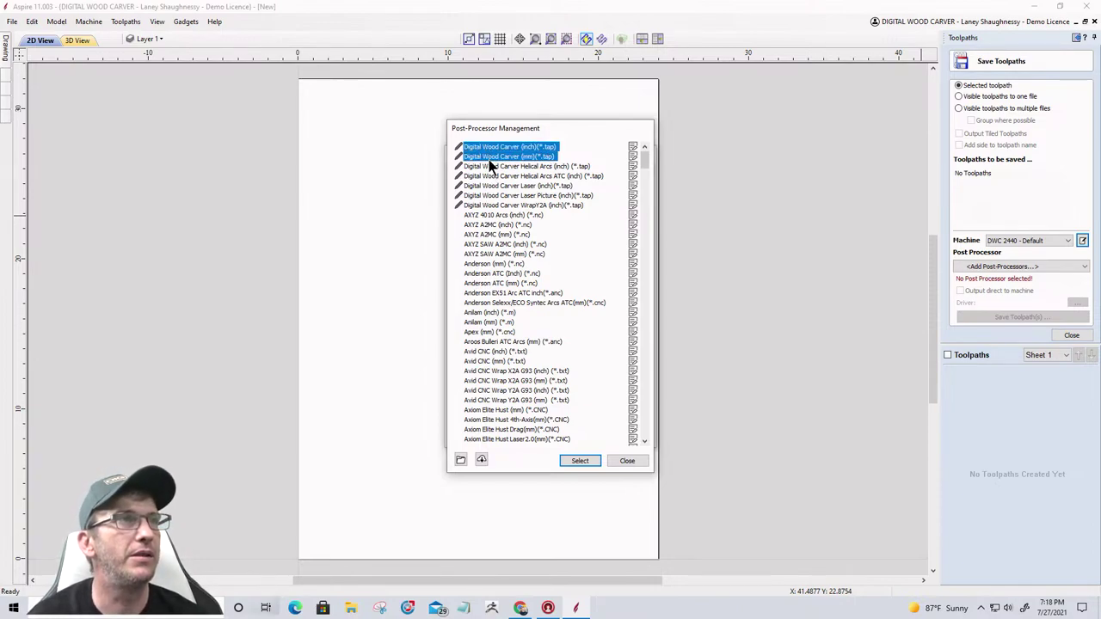
Step: Also add Helical Arcs (inch), Helical Arcs ATC (inch) and one laser post-processor, then apply and save
ctrl+click(488, 167)
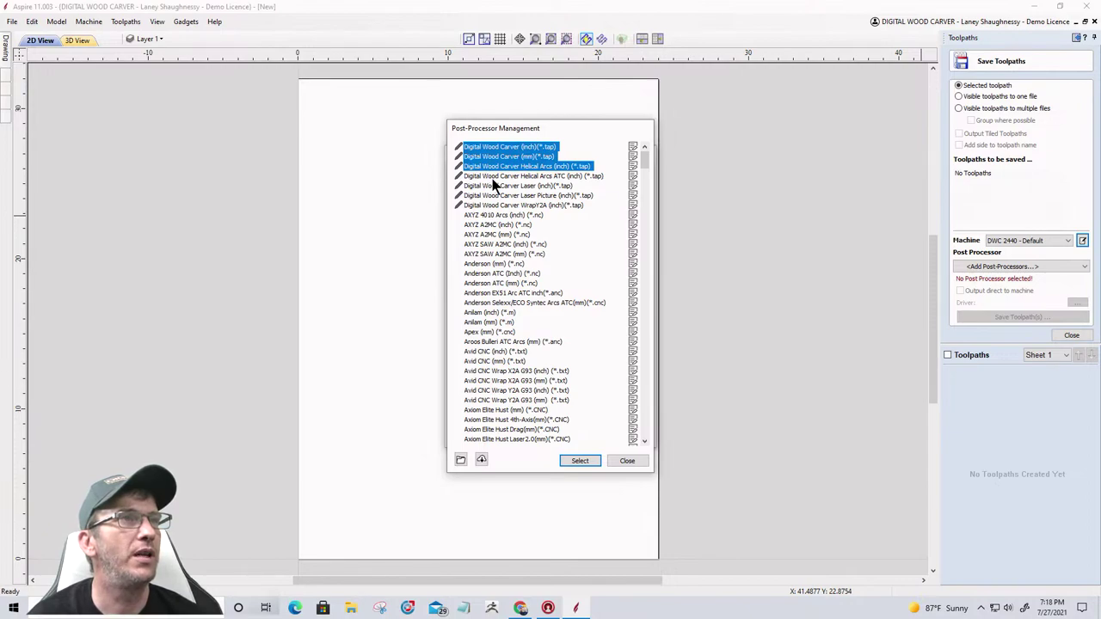
ctrl+click(494, 177)
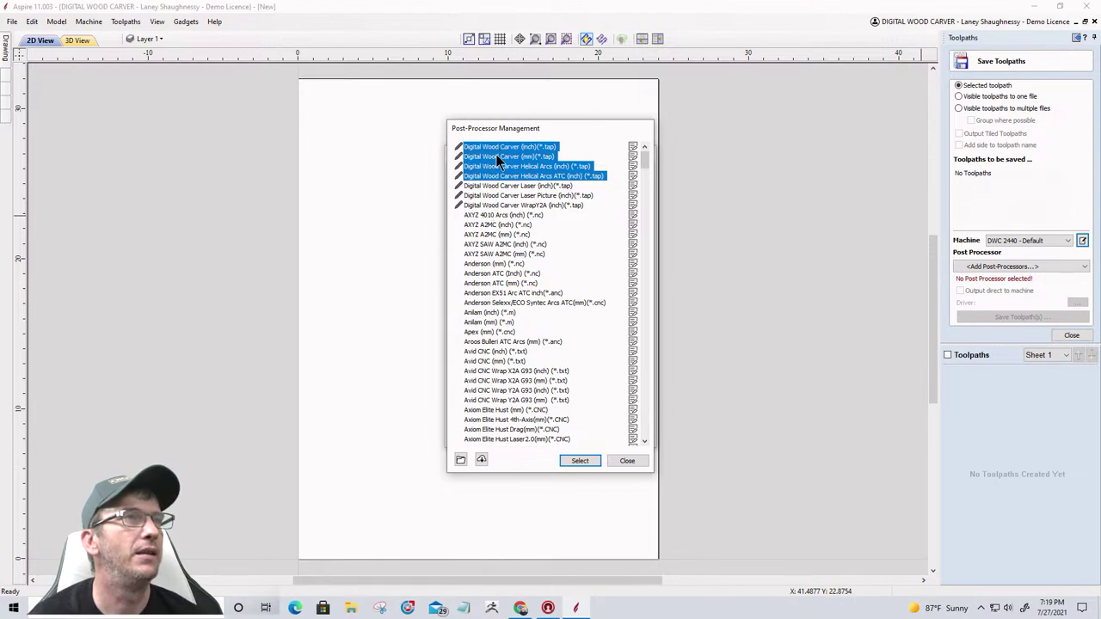
shift+click(497, 196)
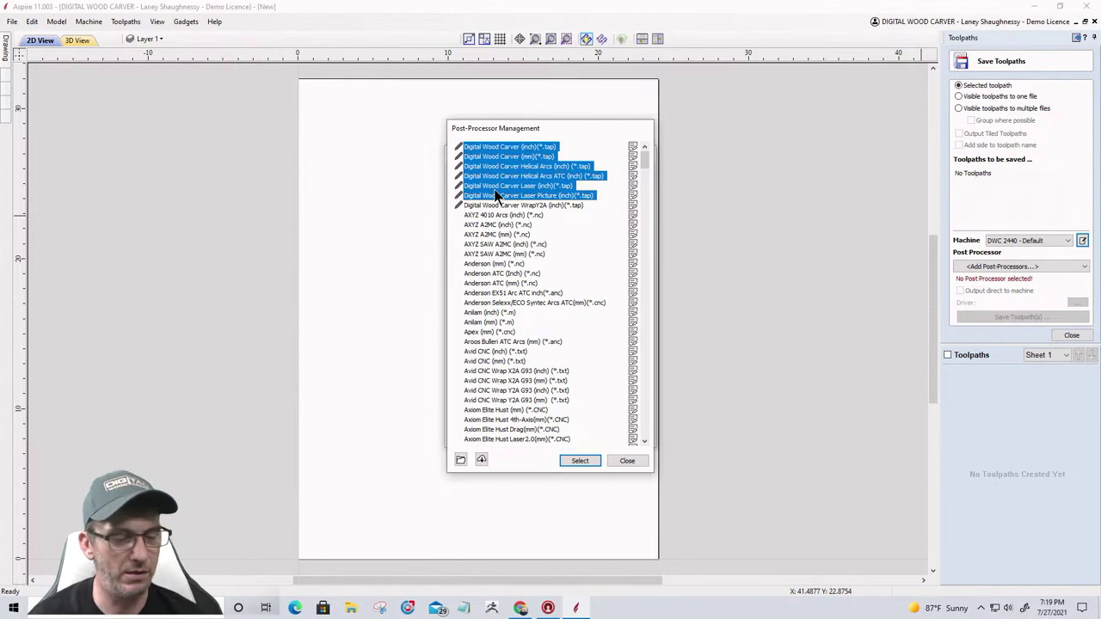
ctrl+click(497, 186)
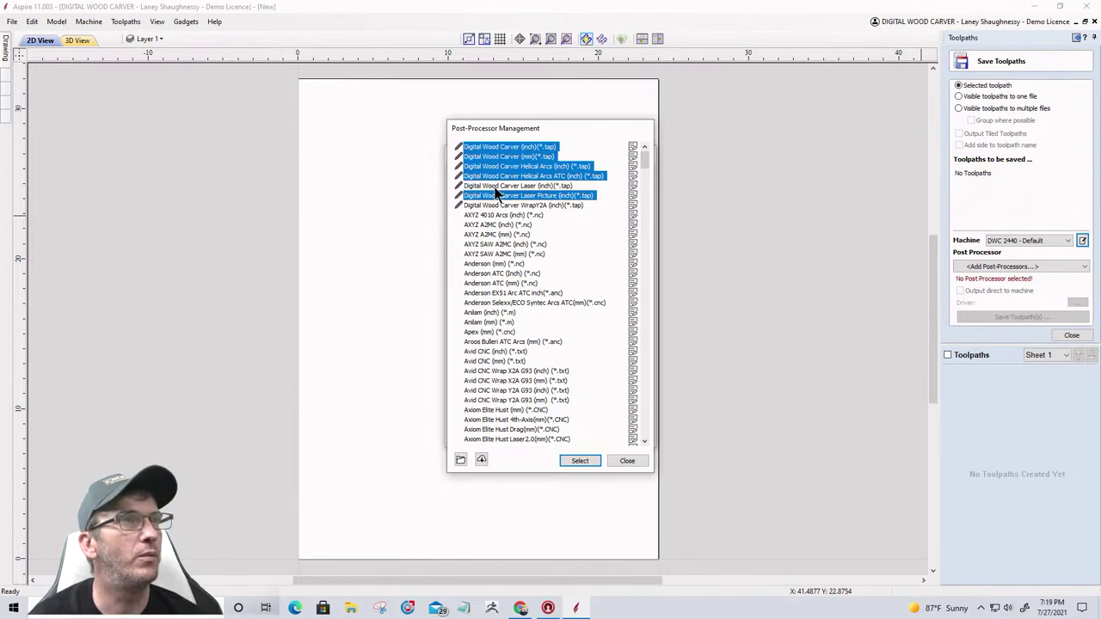
click(579, 462)
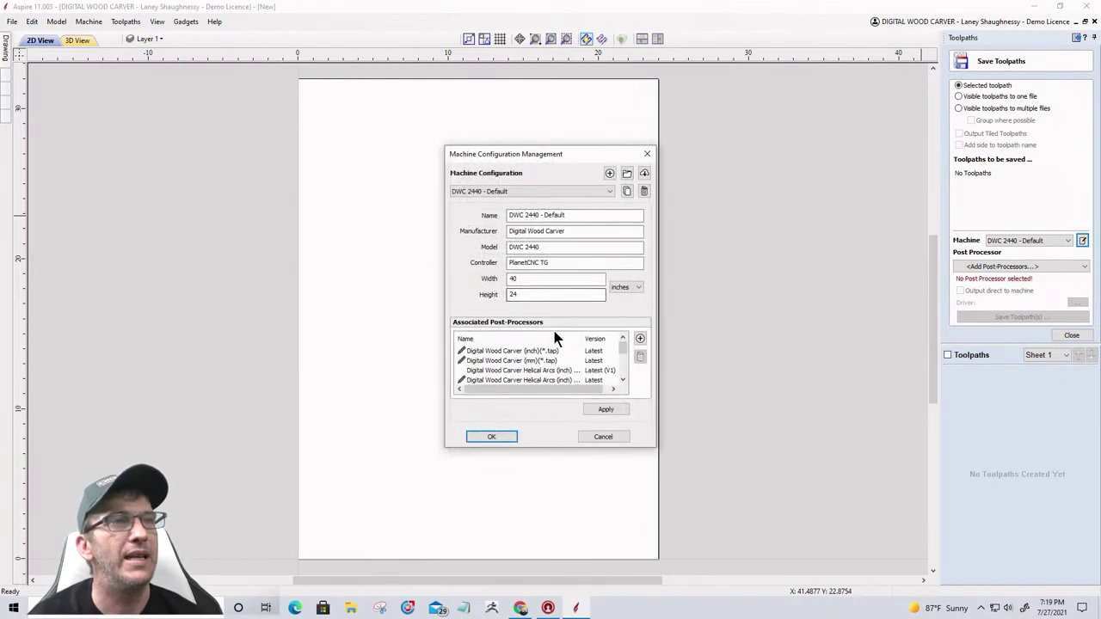
click(588, 410)
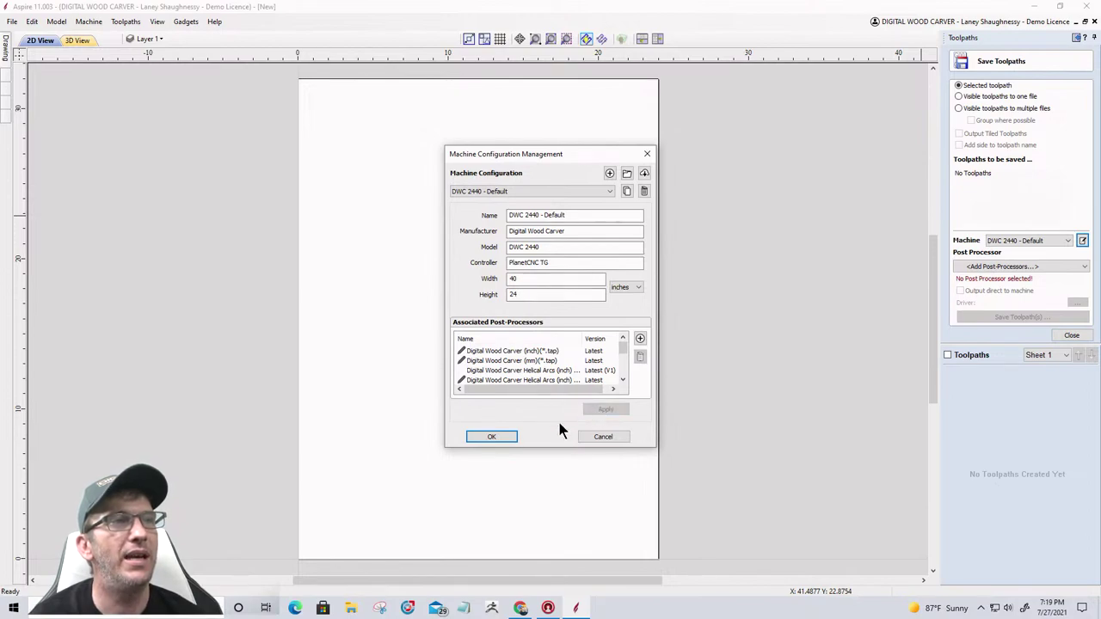
click(491, 437)
Step: Review the post-processor choices and close the Save Toolpaths panel
click(998, 266)
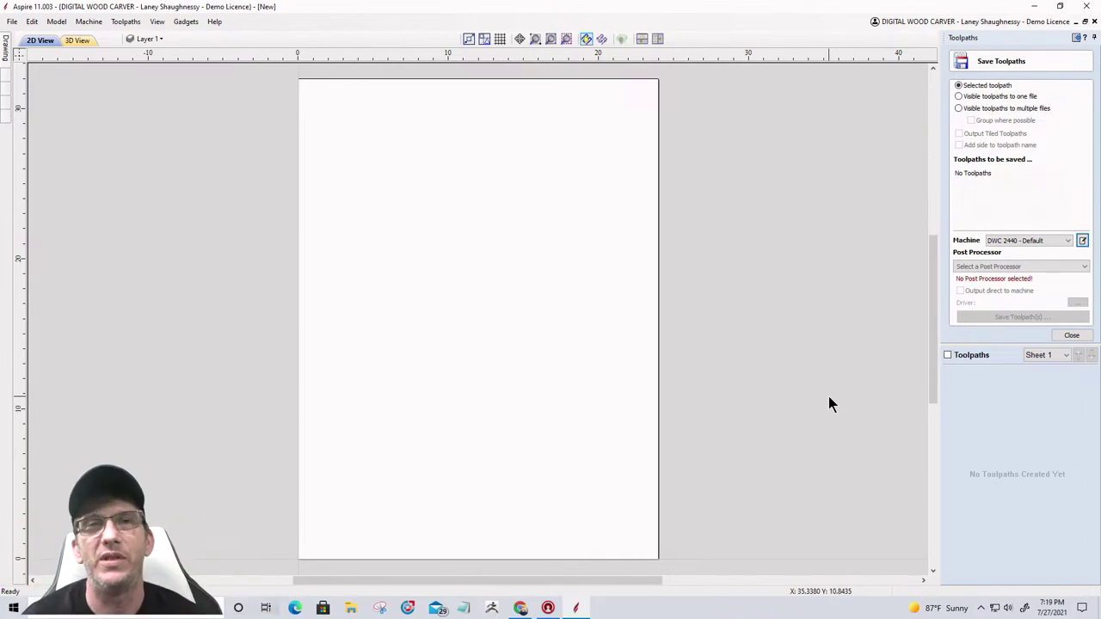
click(1067, 336)
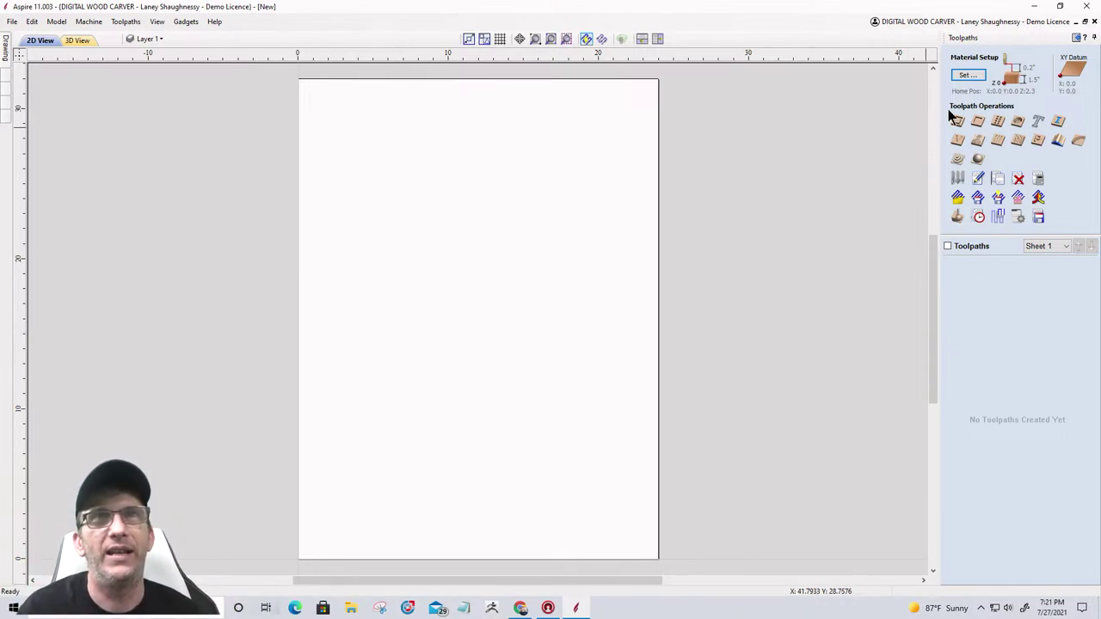
Step: Add a new sheet to the job in the Sheets list and name it 'Lid Board'
click(1076, 37)
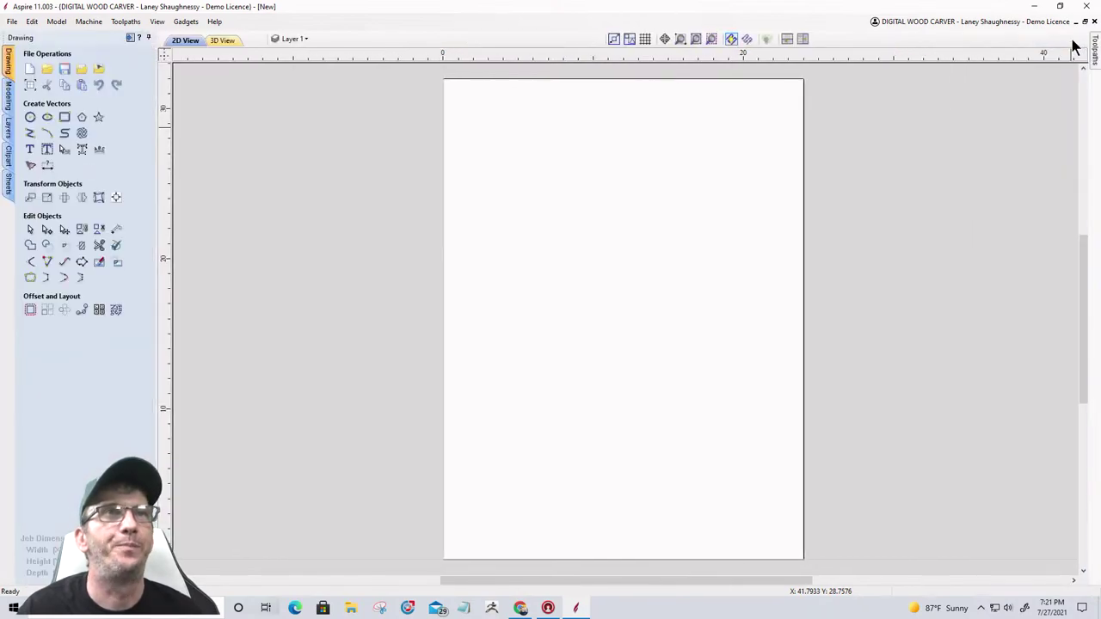
click(8, 184)
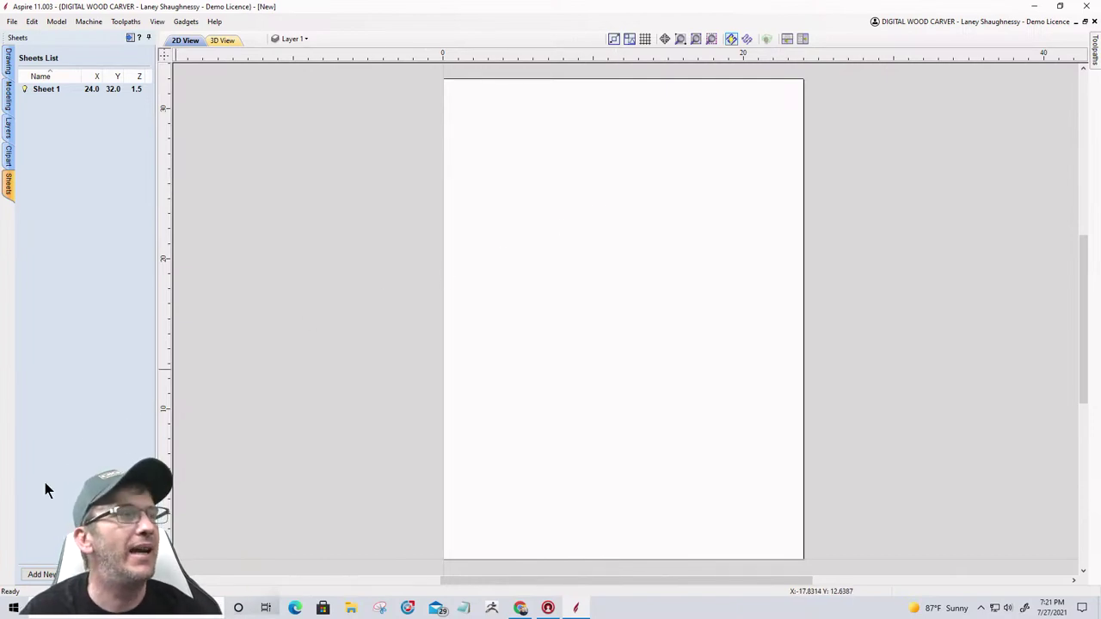
click(41, 575)
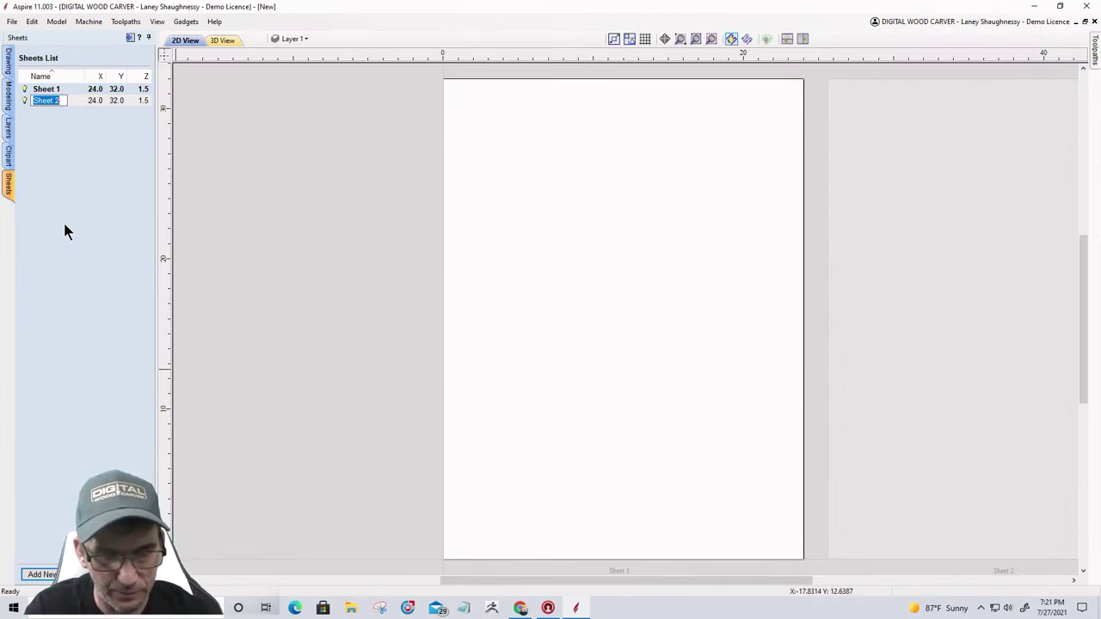
text(Lid)
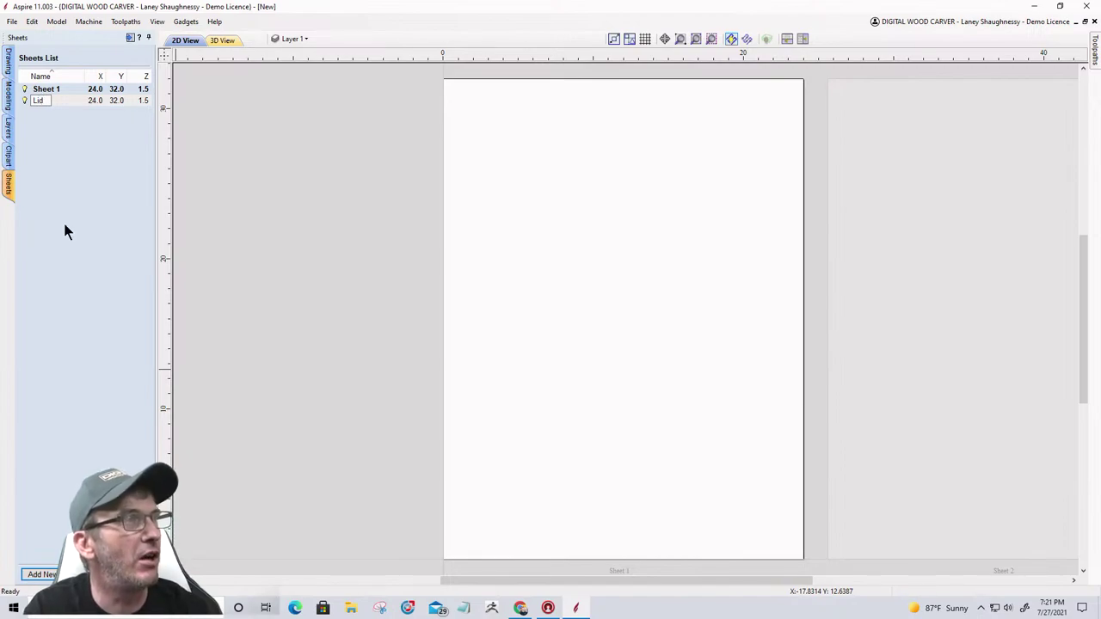
text( Board)
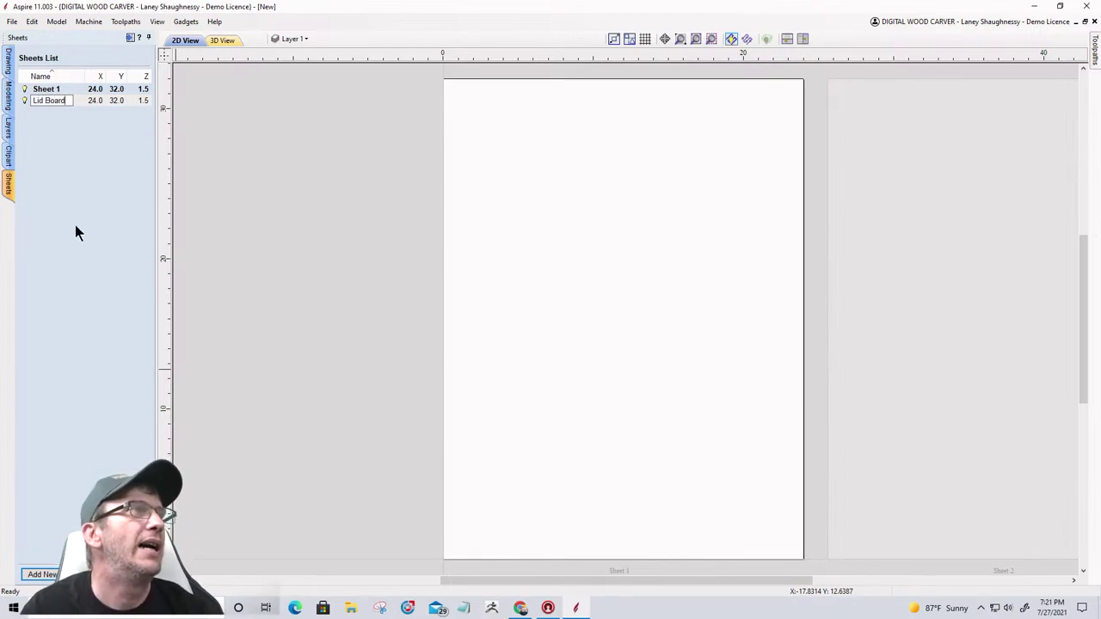
key(Return)
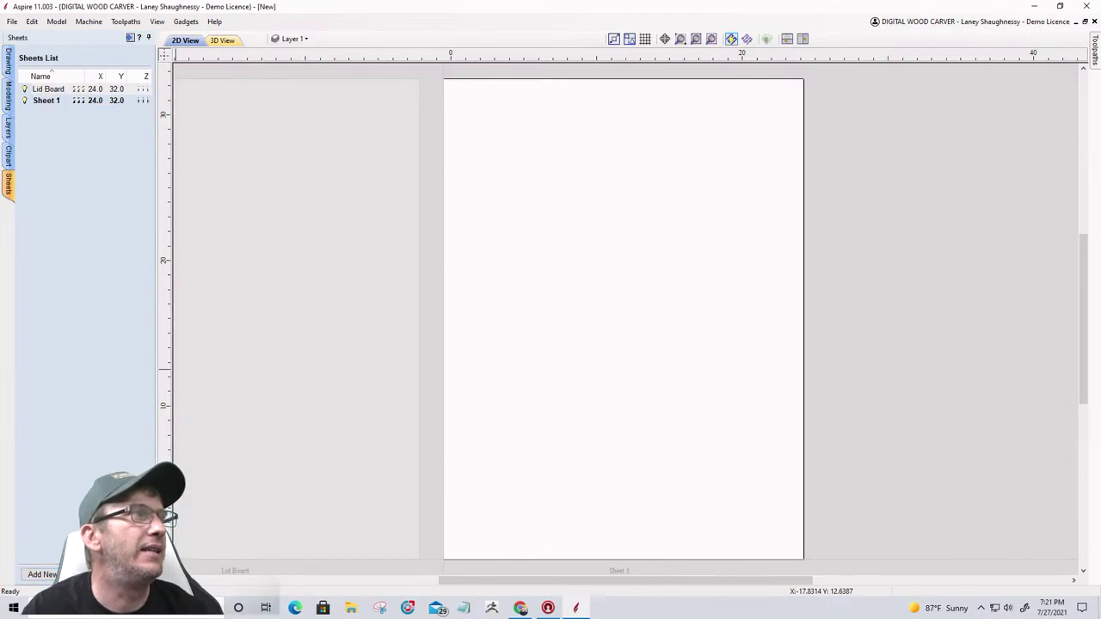
Step: Resize the Lid Board sheet to 12 x 9 x 0.75 inches with Z zero on the material surface
double_click(47, 89)
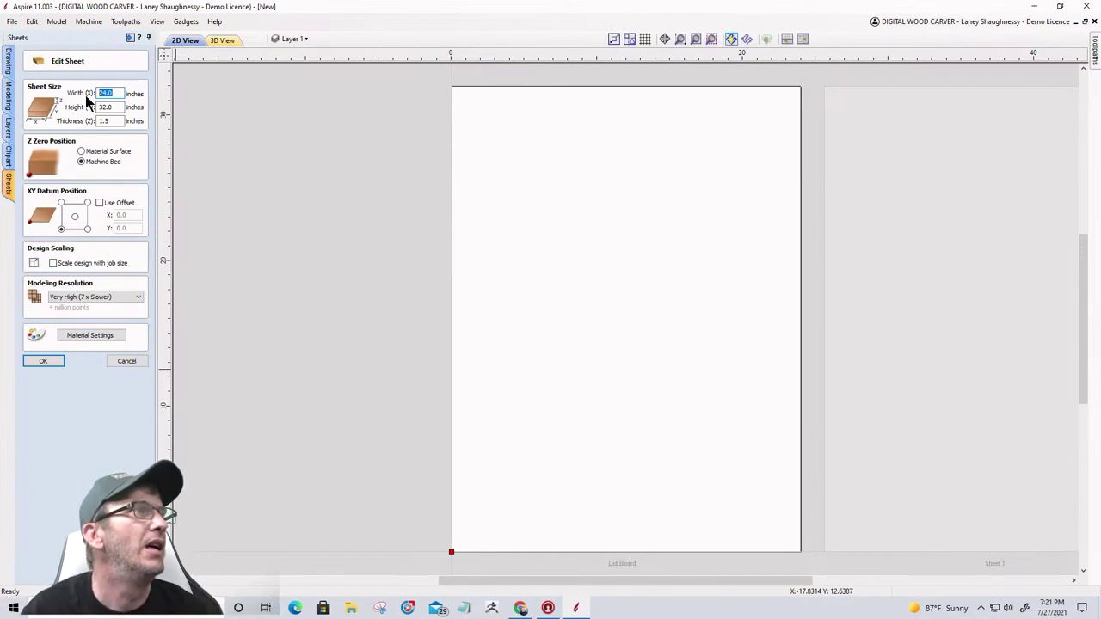
text(12)
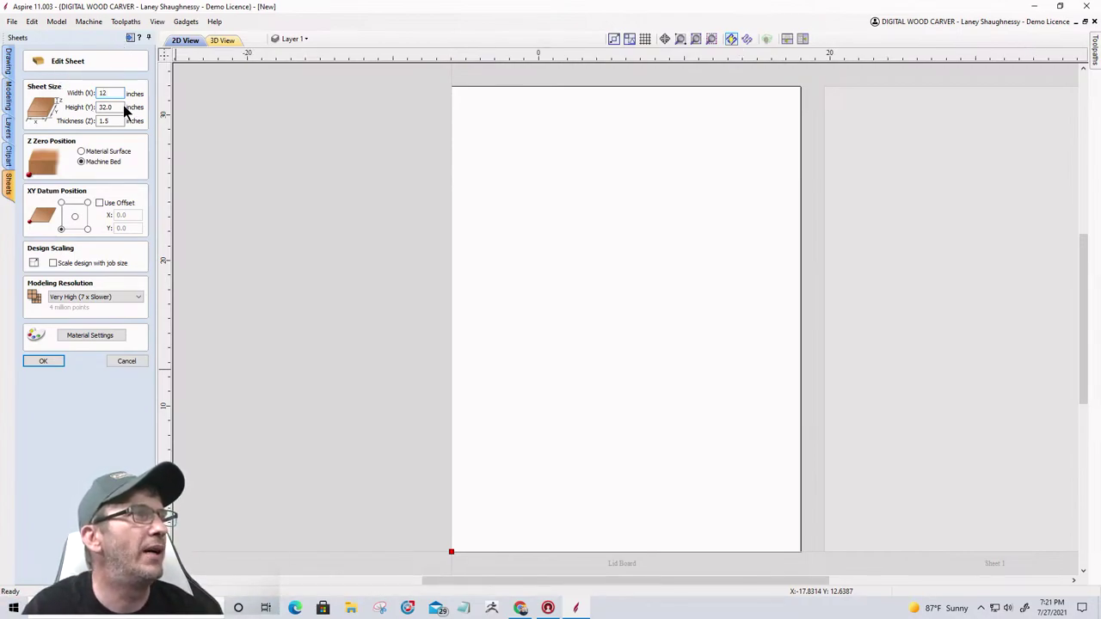
key(Tab)
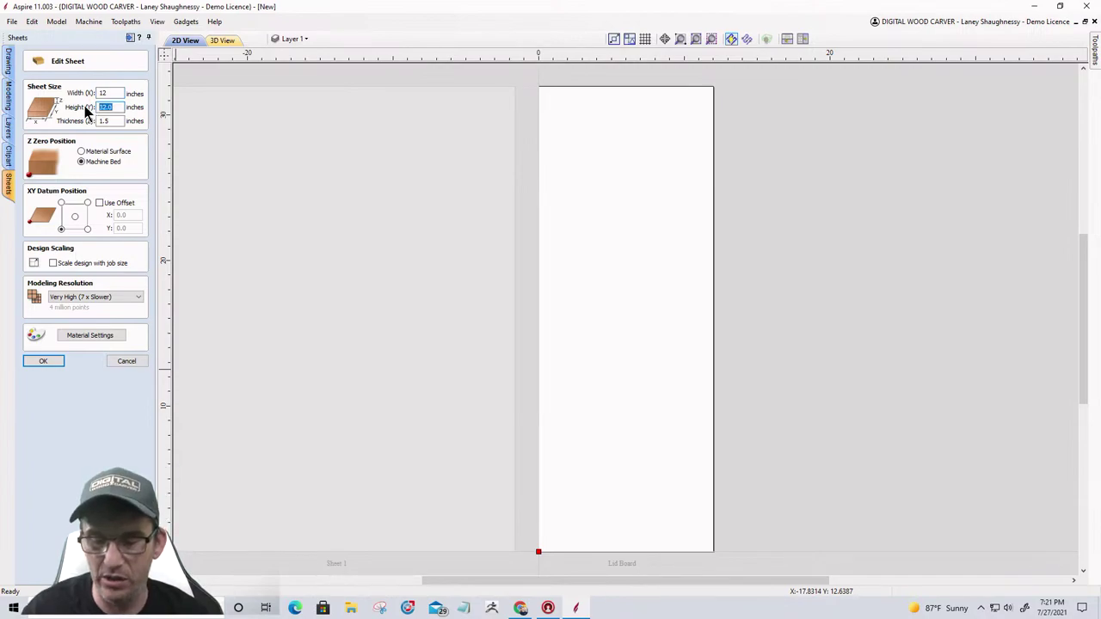
text(9)
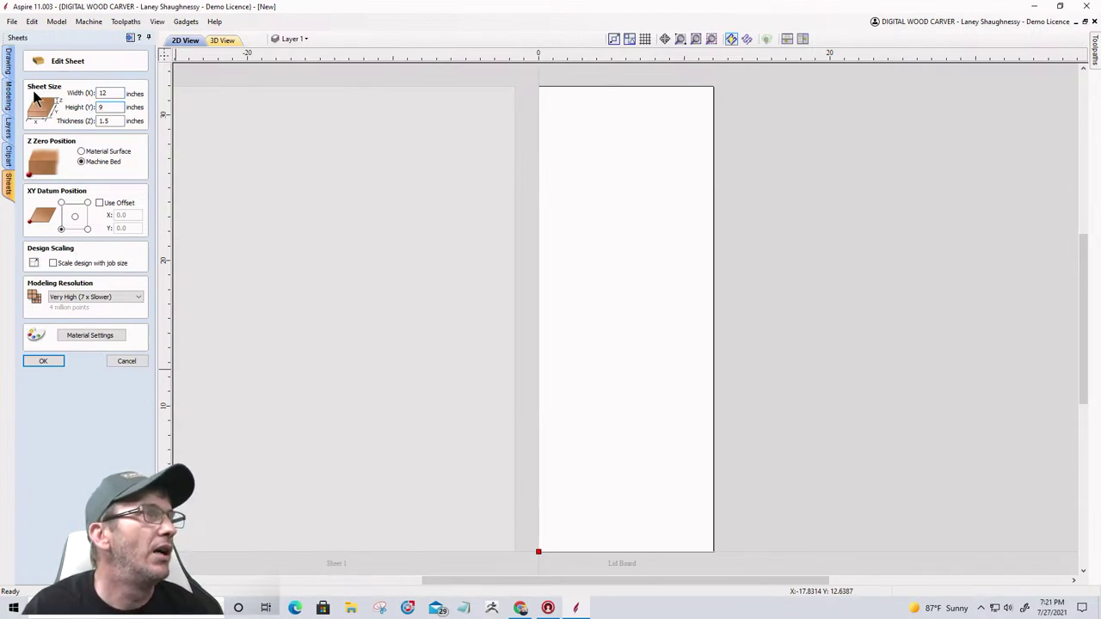
key(Tab)
text(.75)
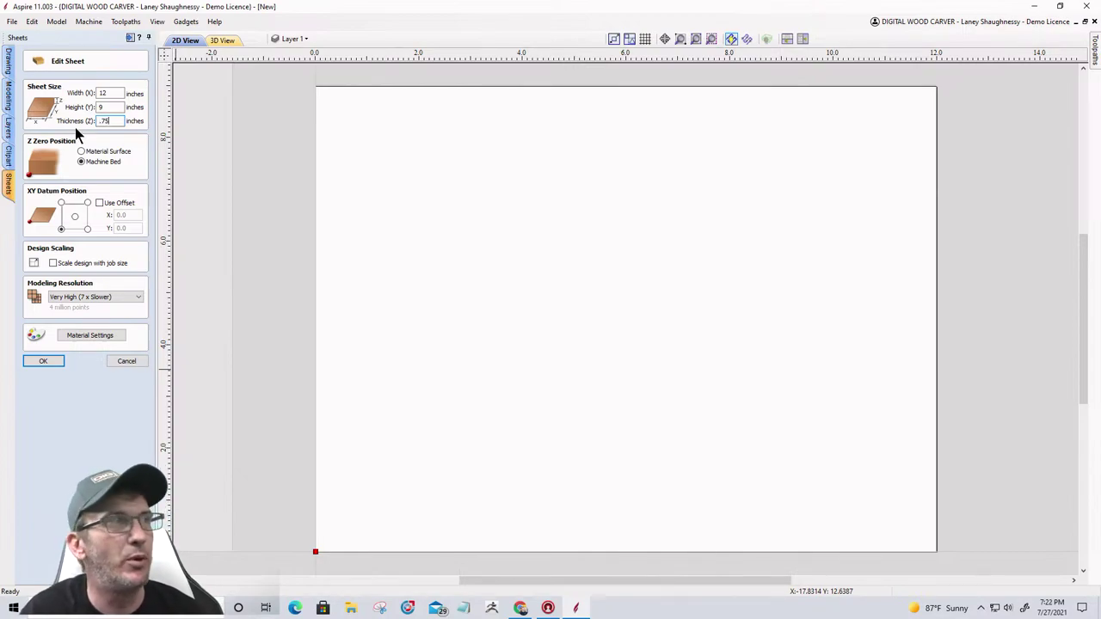
click(82, 152)
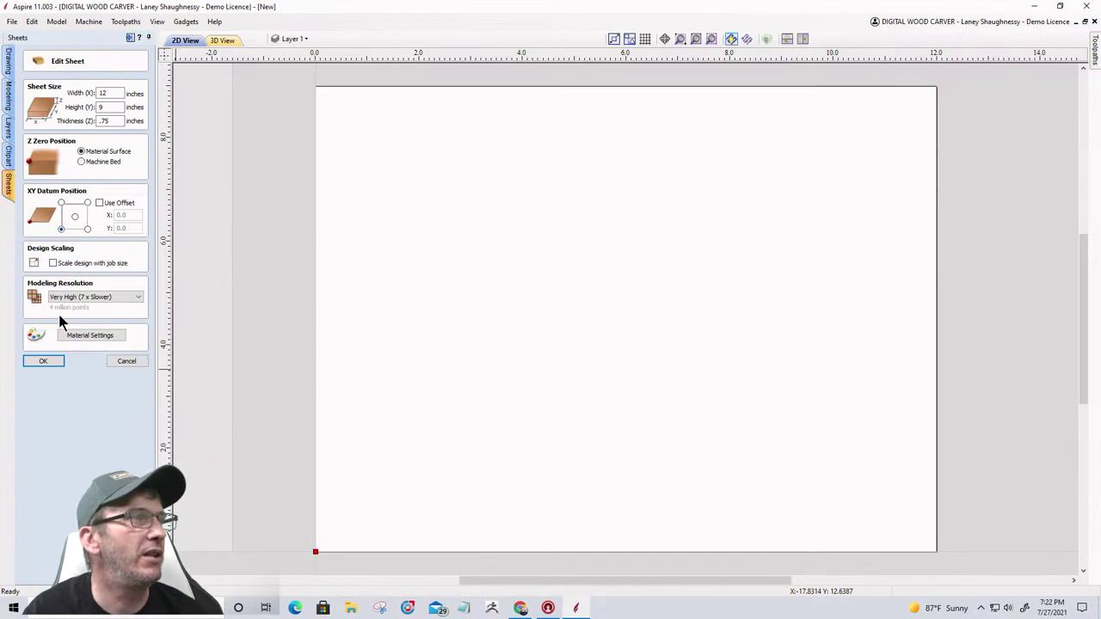
click(45, 362)
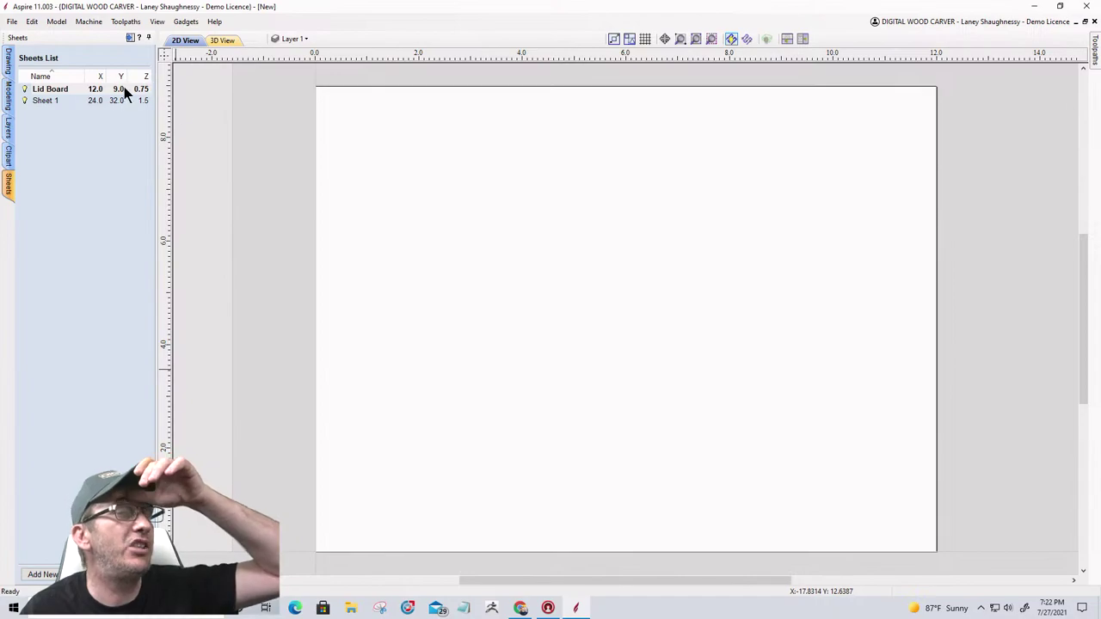
scroll(534, 194, down, 5)
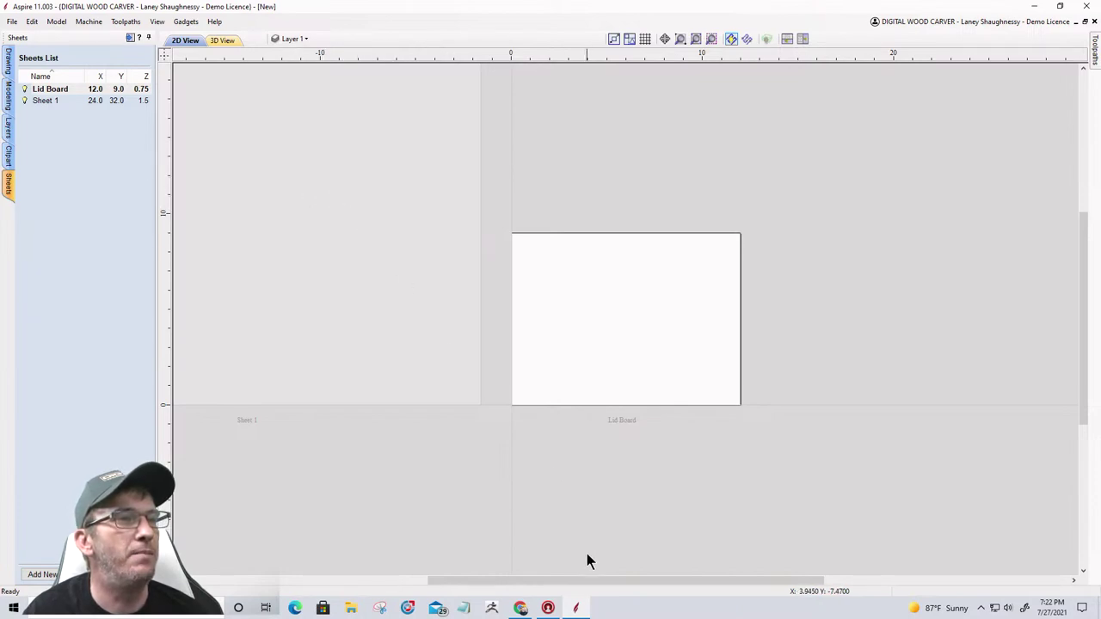
drag(591, 584, 427, 581)
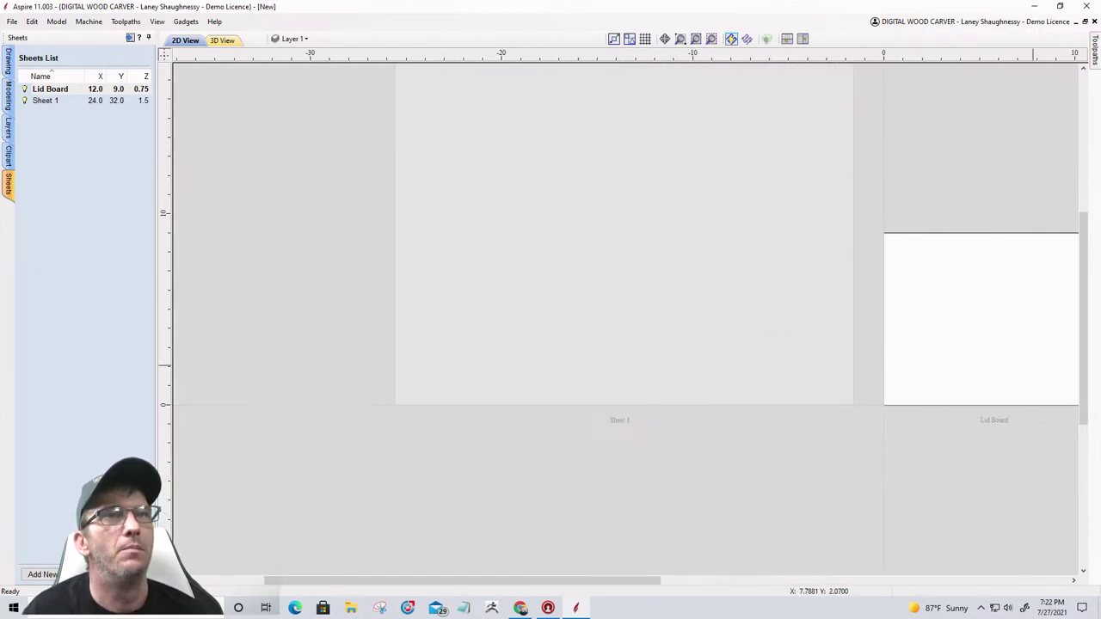
drag(1082, 293, 1058, 298)
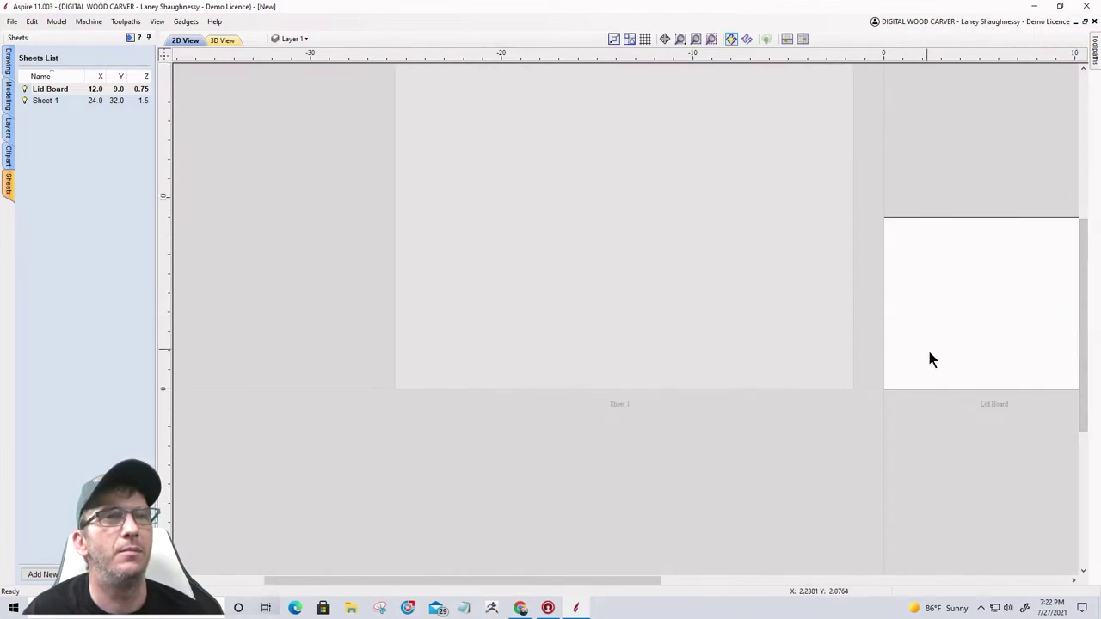
drag(546, 585, 654, 589)
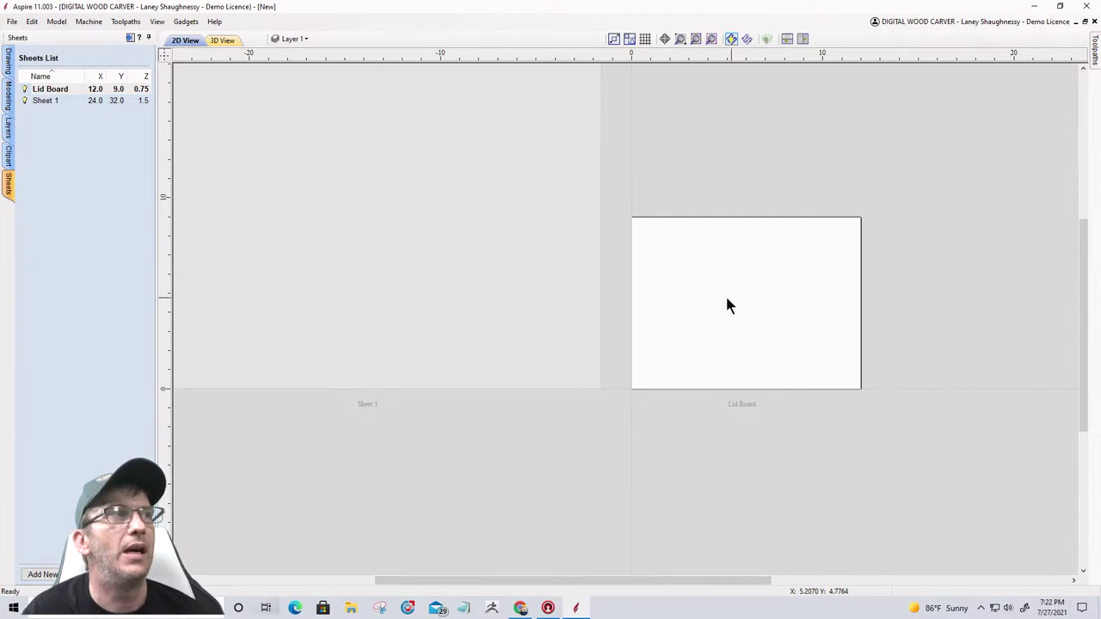
Step: Rename Sheet 1 to 'Main Board' in the Sheets list
click(40, 102)
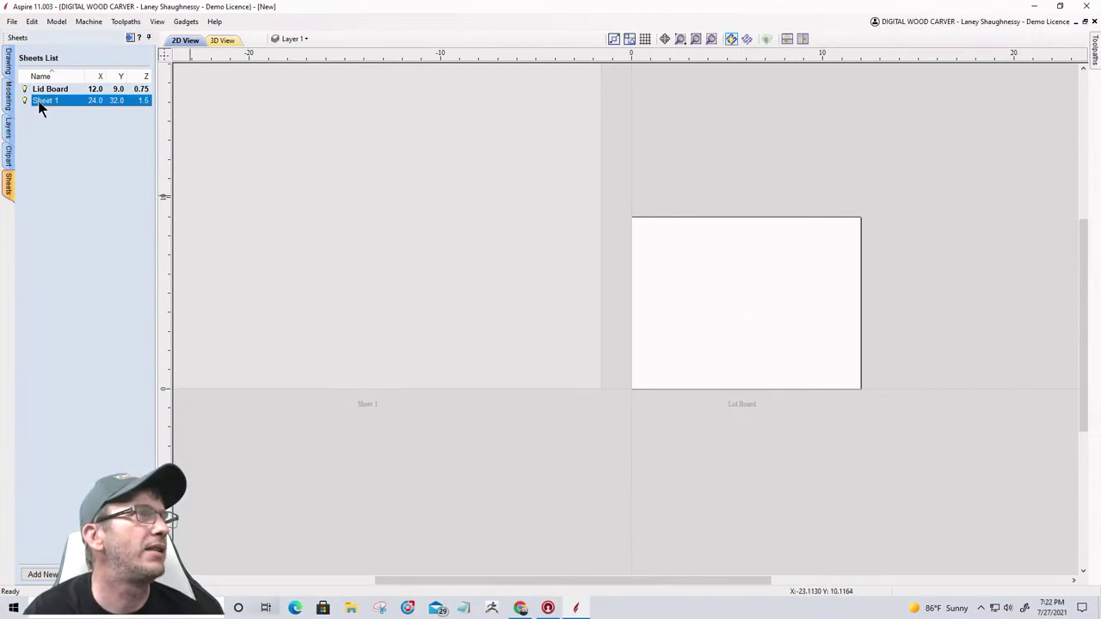
right_click(40, 104)
click(35, 106)
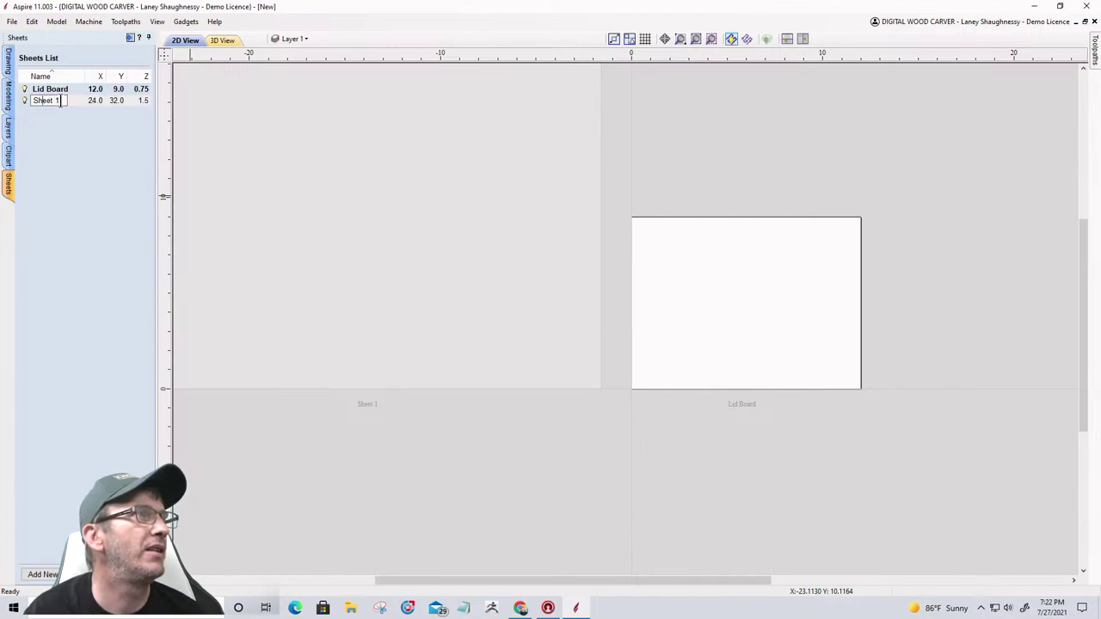
drag(62, 101, 24, 106)
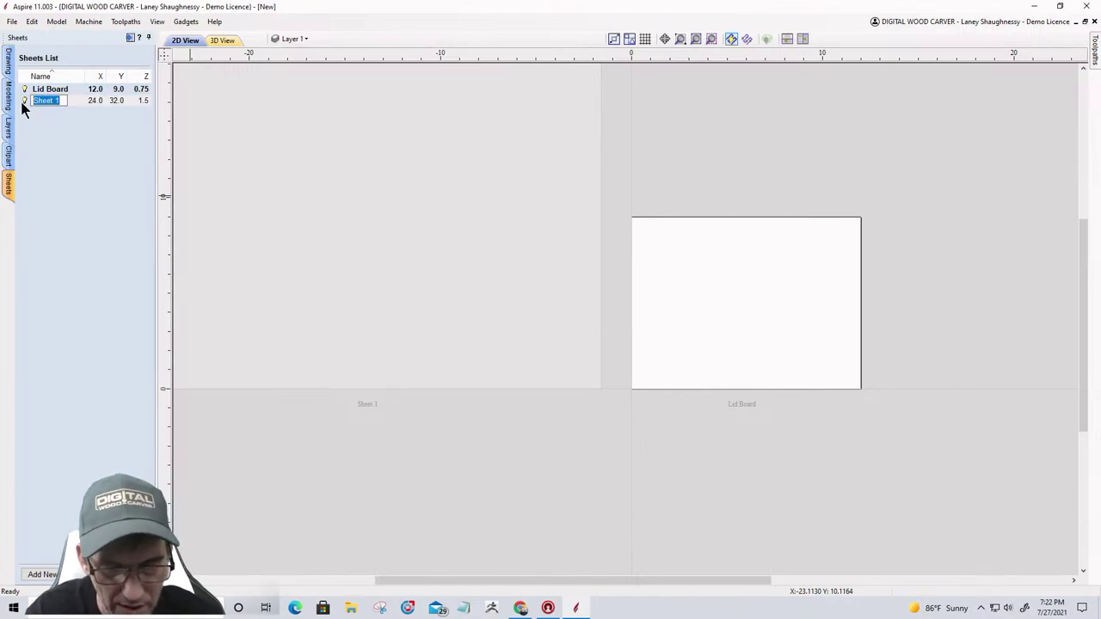
text(Main Board)
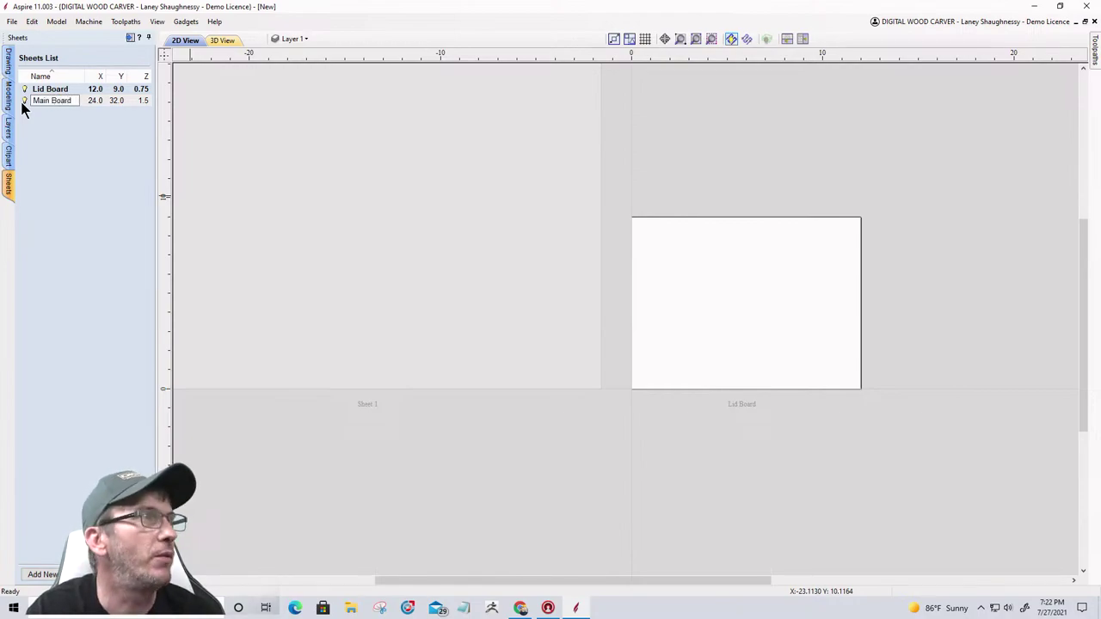
key(Return)
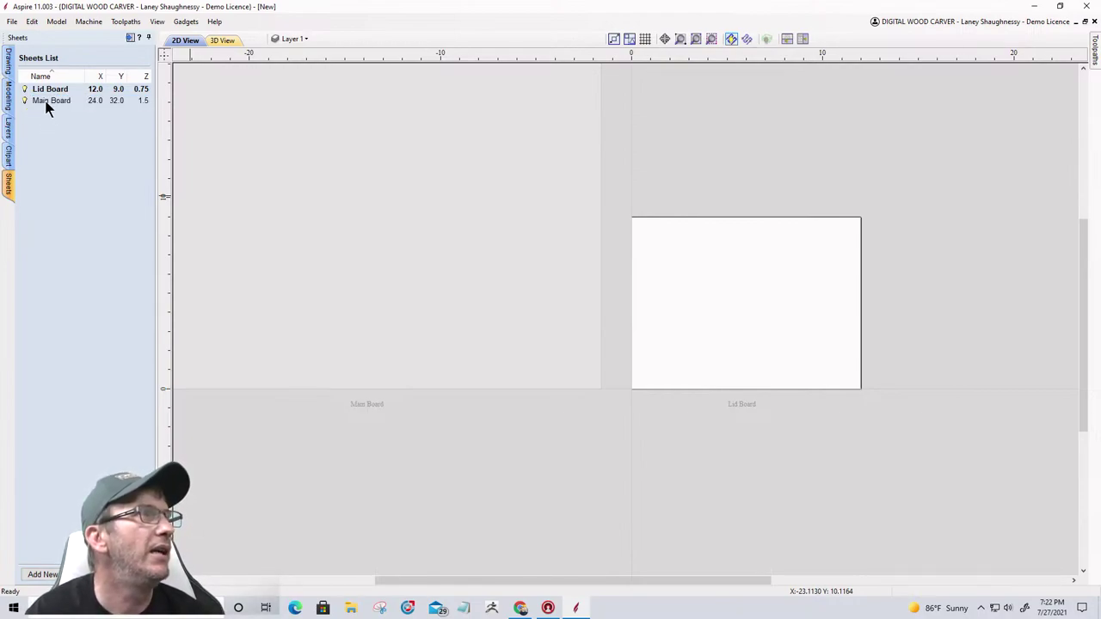
click(47, 103)
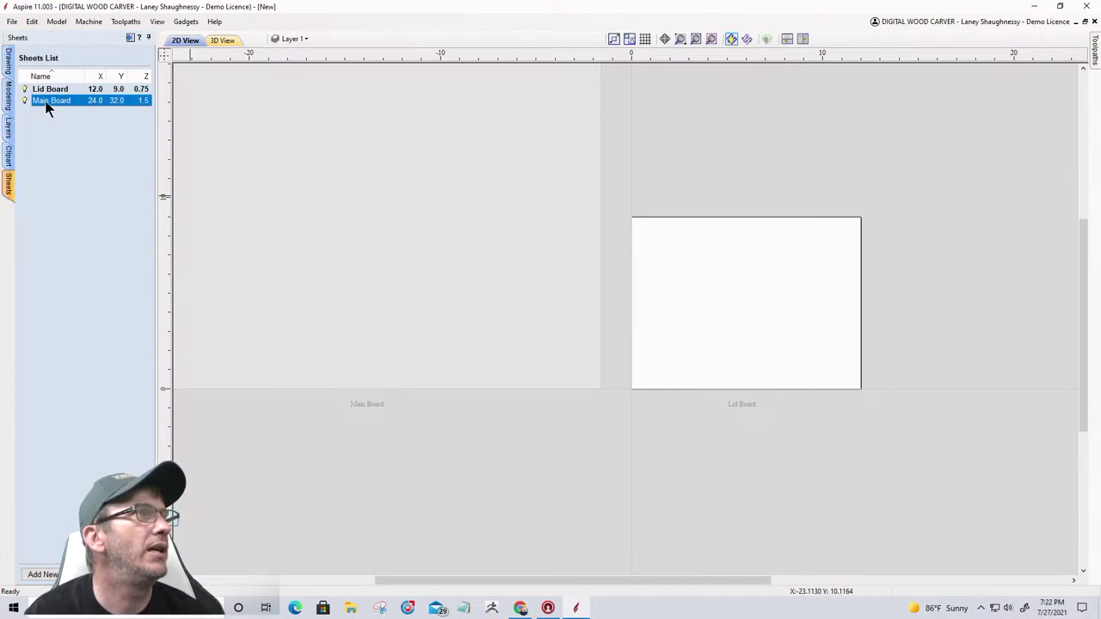
click(45, 102)
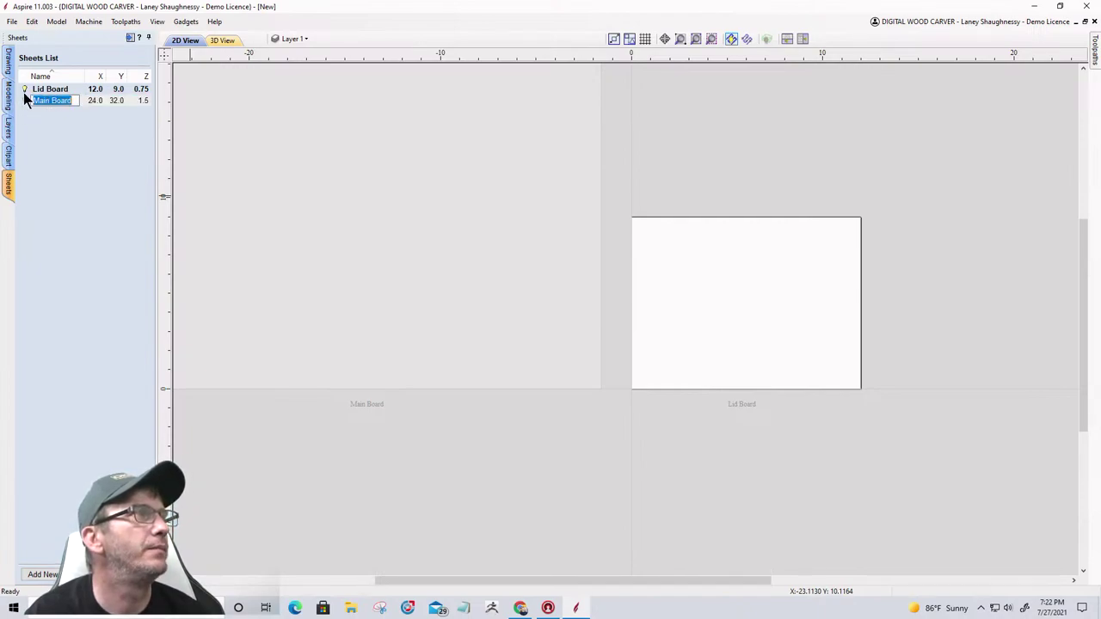
key(Return)
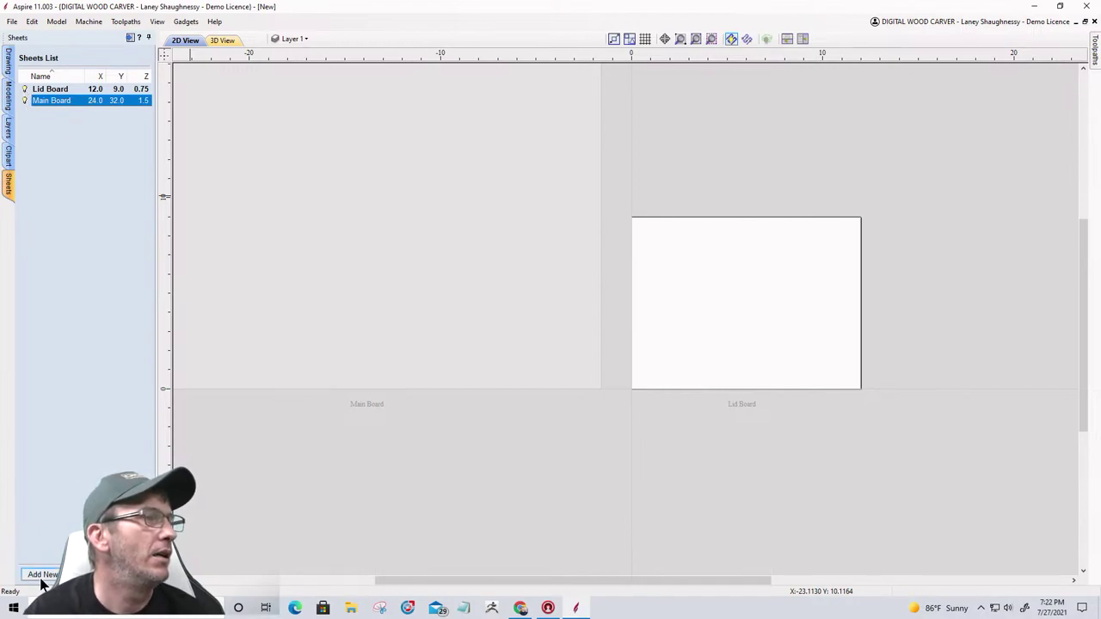
click(89, 354)
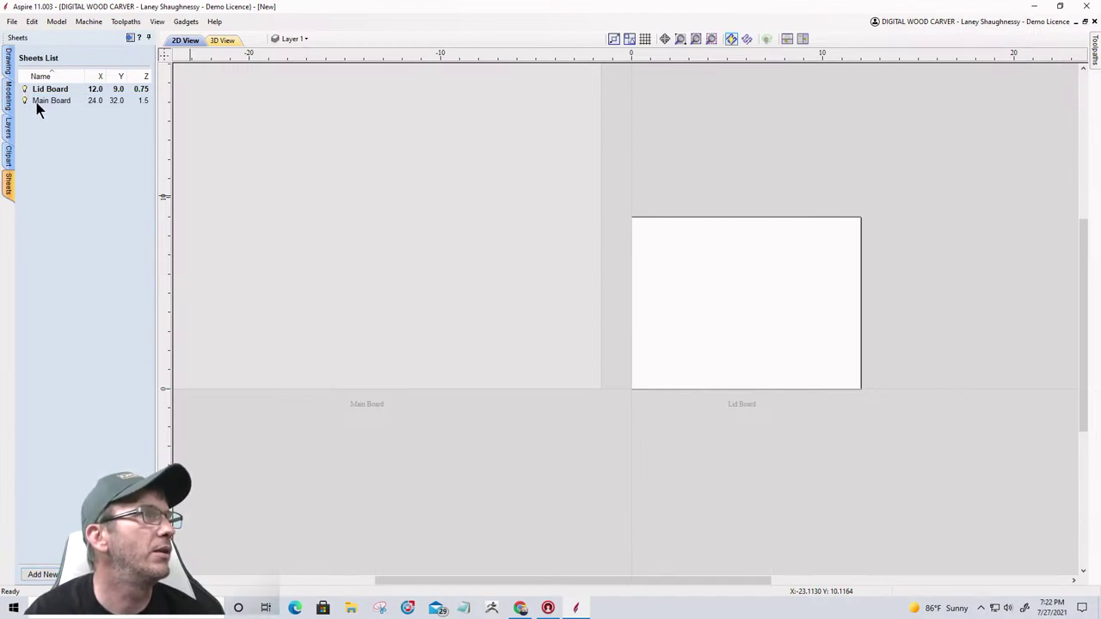
Step: Choose Main Board from the Toolpaths panel's sheet dropdown, then unpin the Toolpaths panel
click(226, 41)
click(185, 40)
click(130, 37)
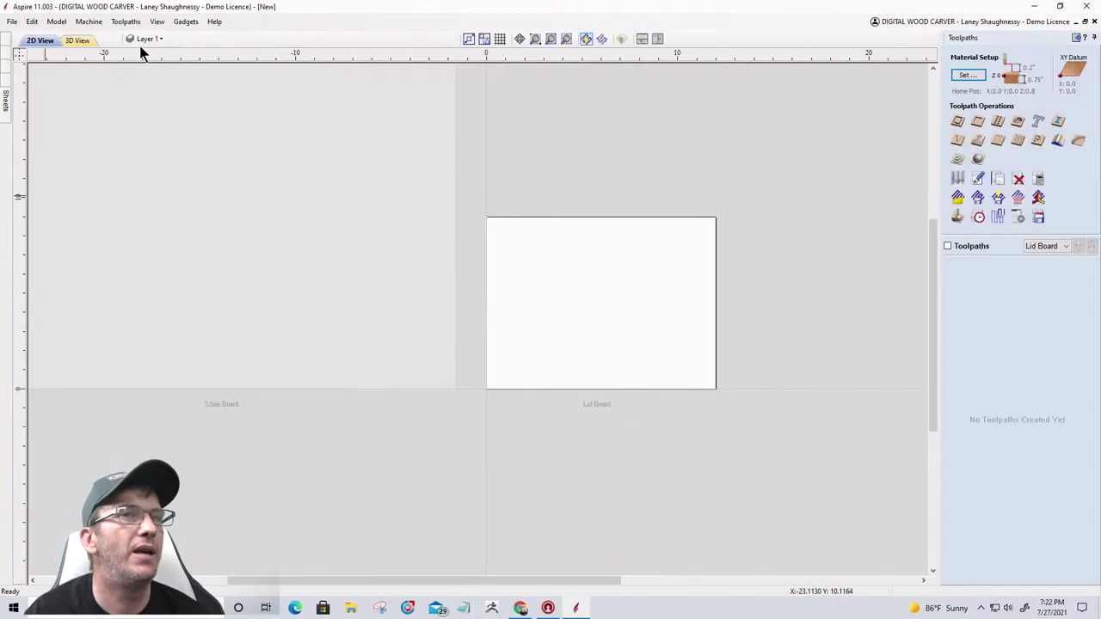
click(1067, 247)
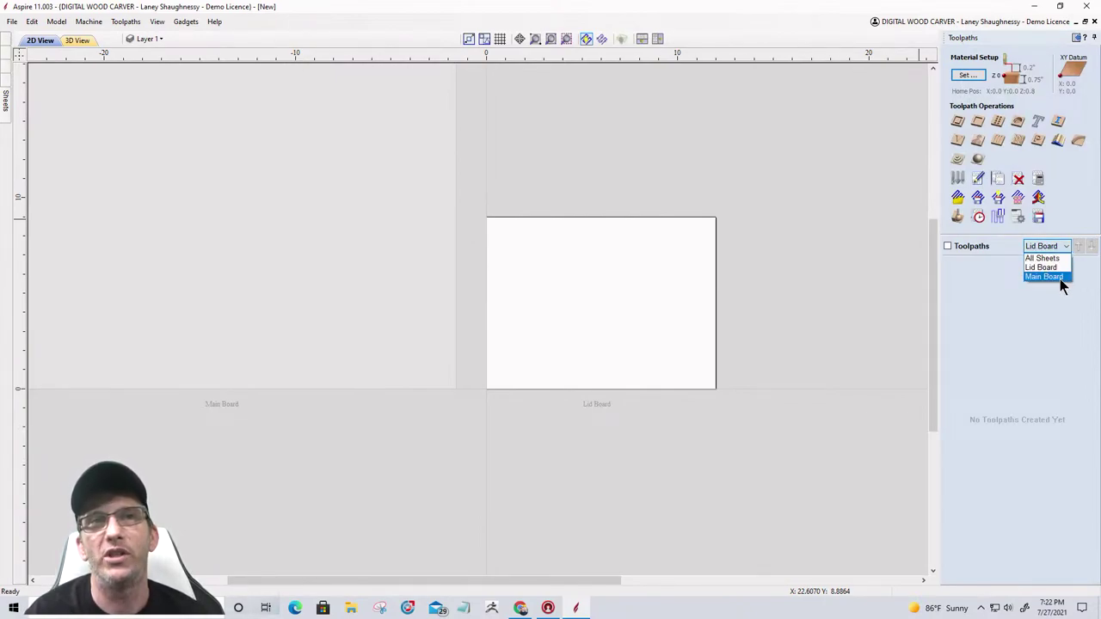
click(1060, 277)
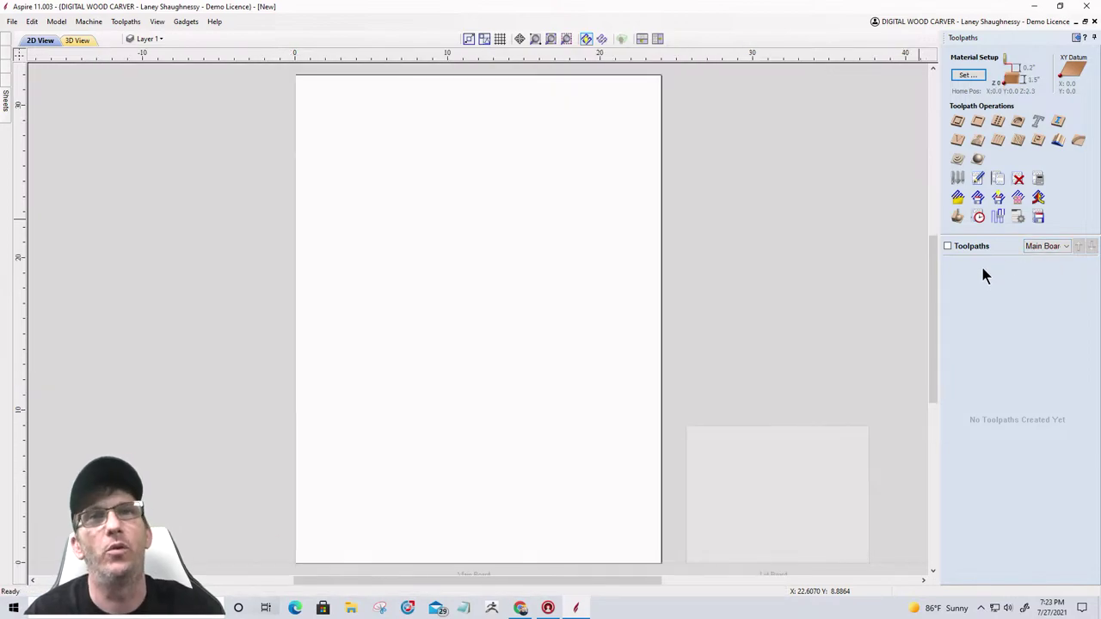
click(1065, 247)
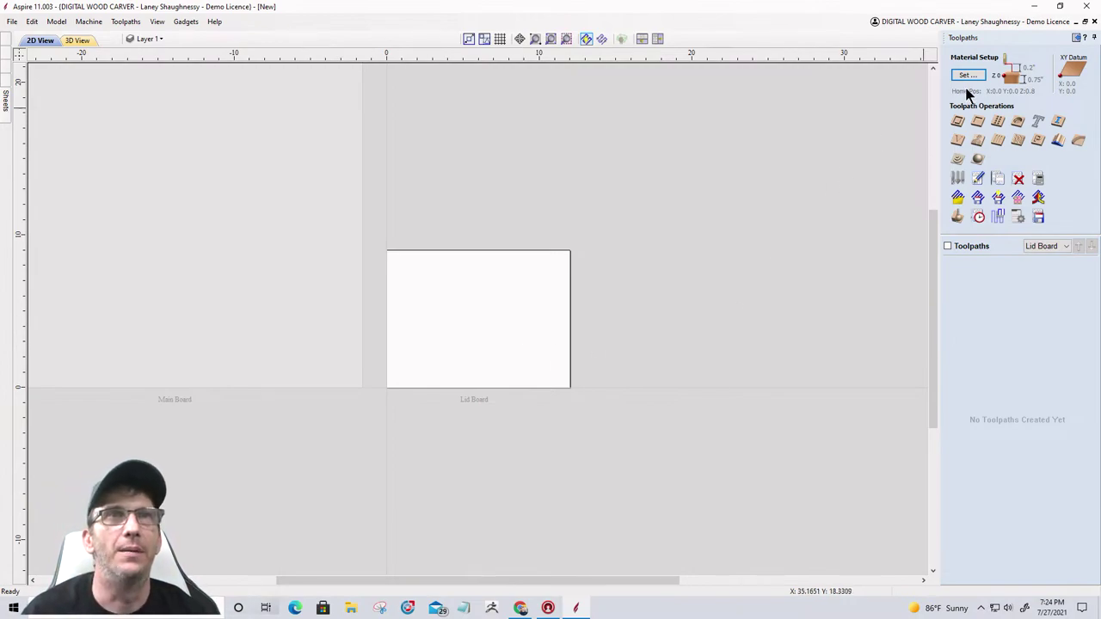
click(1030, 246)
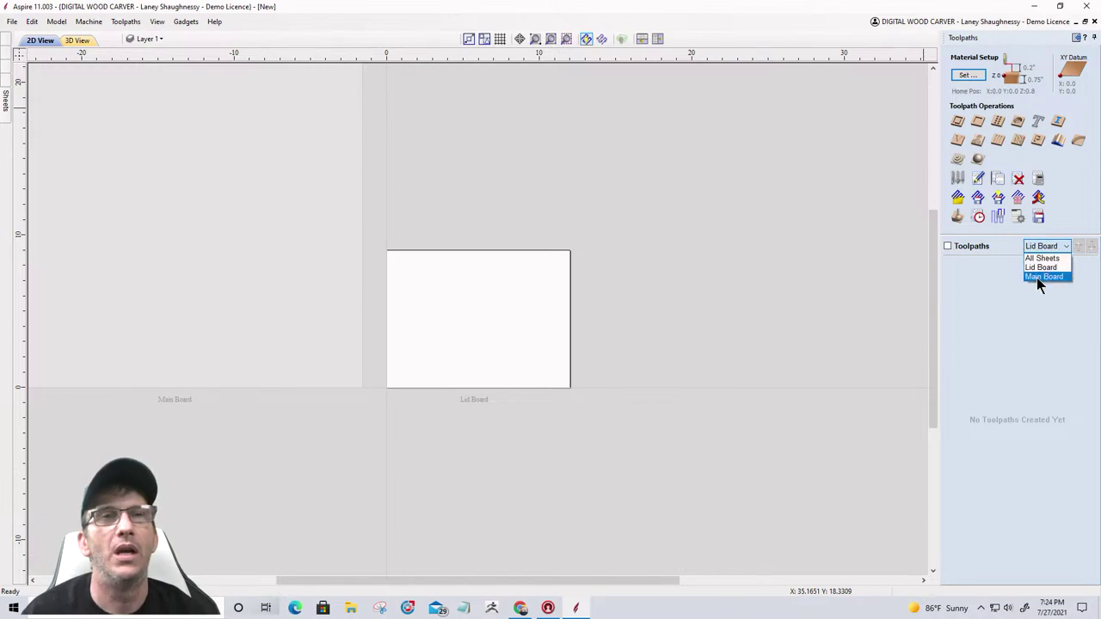
click(1040, 269)
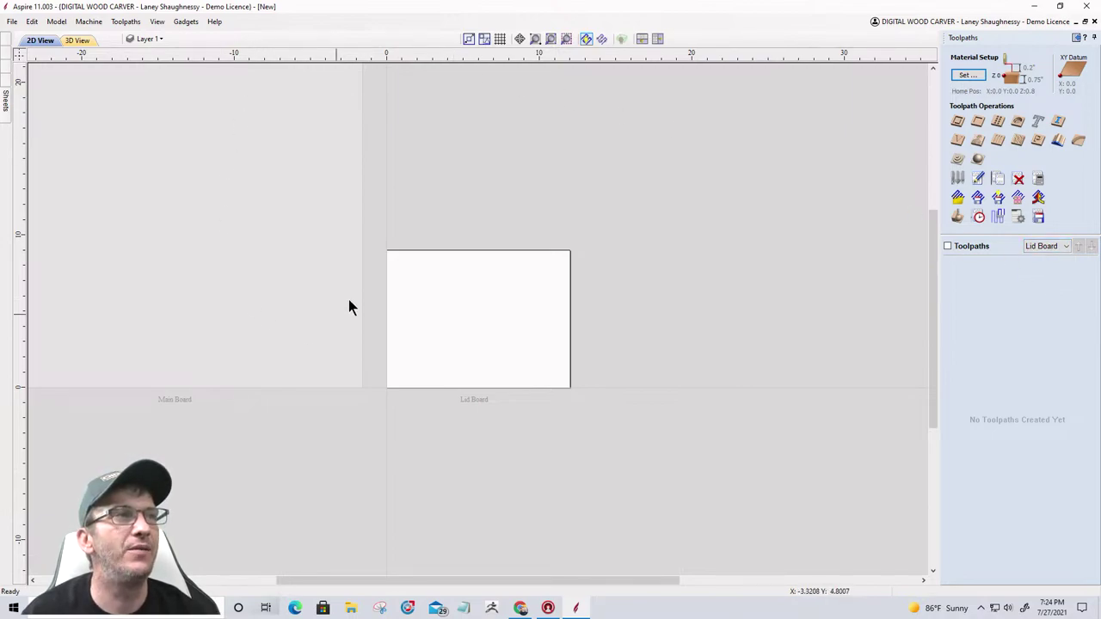
click(1037, 248)
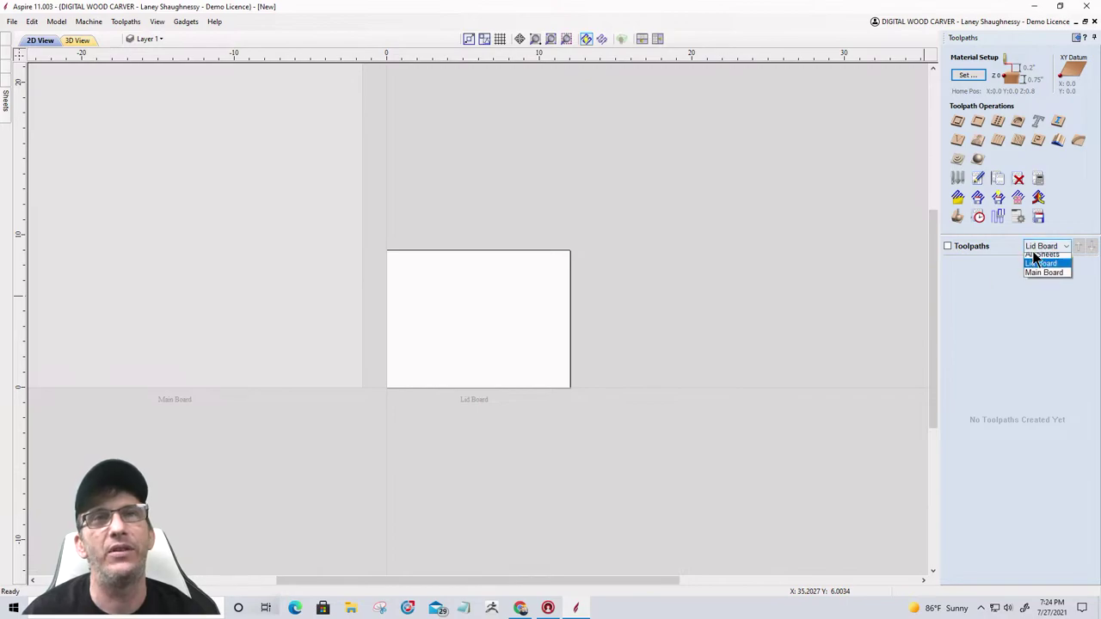
click(1039, 277)
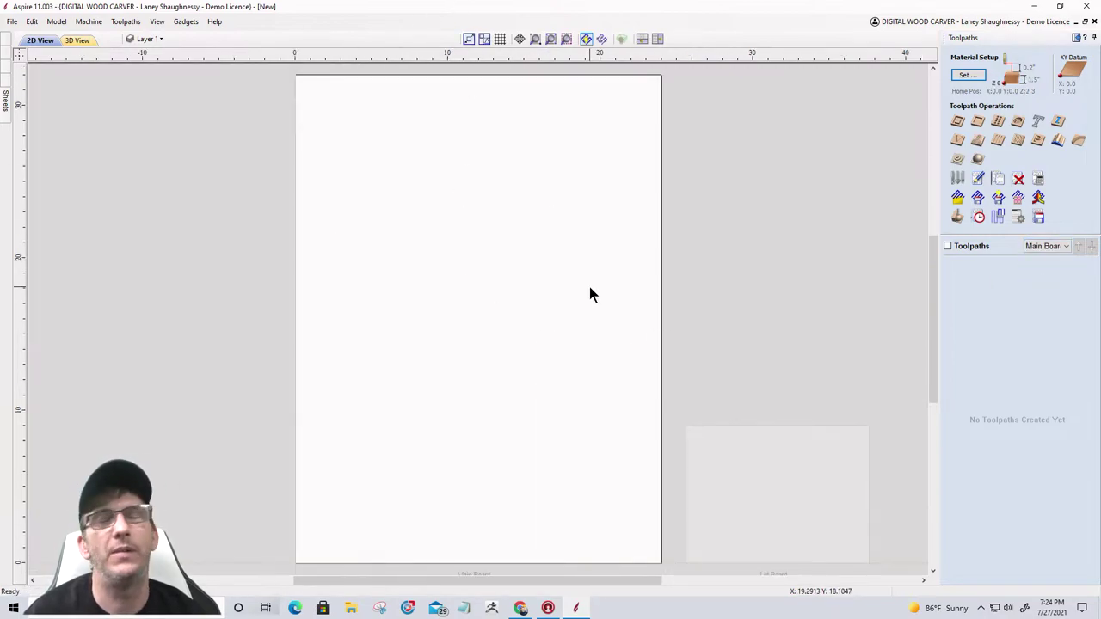
click(1076, 39)
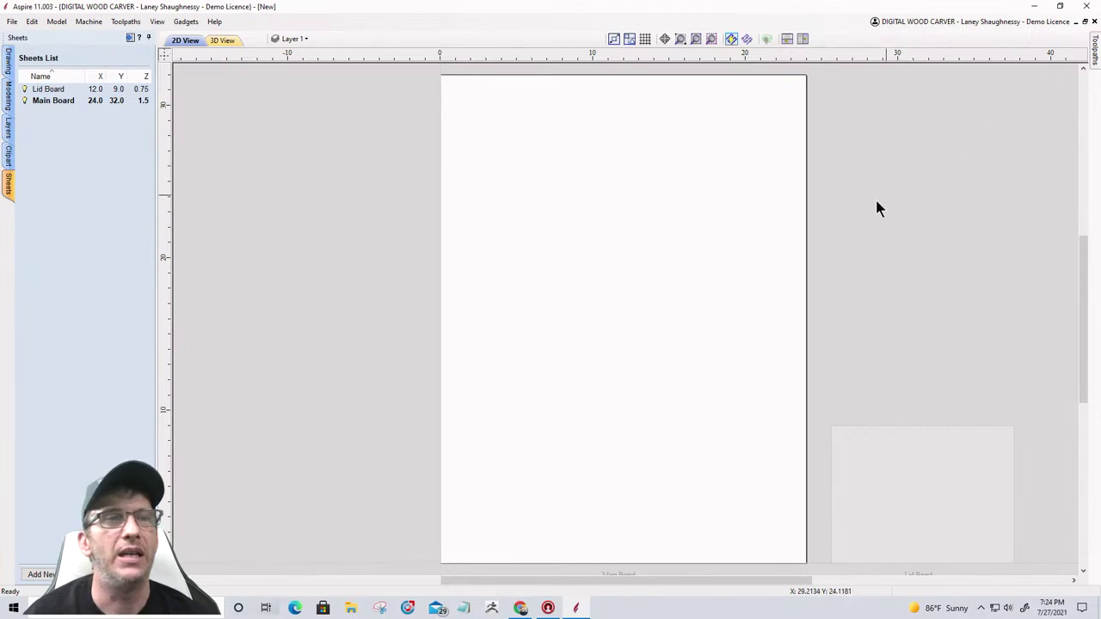
scroll(726, 265, down, 3)
scroll(718, 332, up, 1)
scroll(774, 276, down, 2)
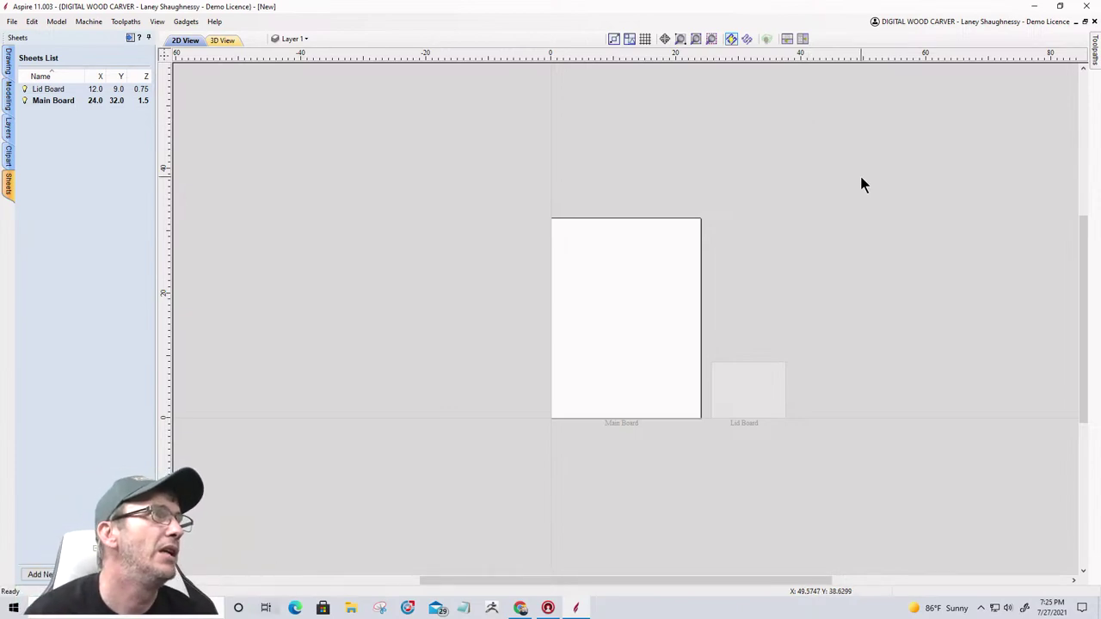
Step: Cycle through the Clipart, Layers and Modeling panels to the Drawing tools, and zoom on Main Board
click(7, 159)
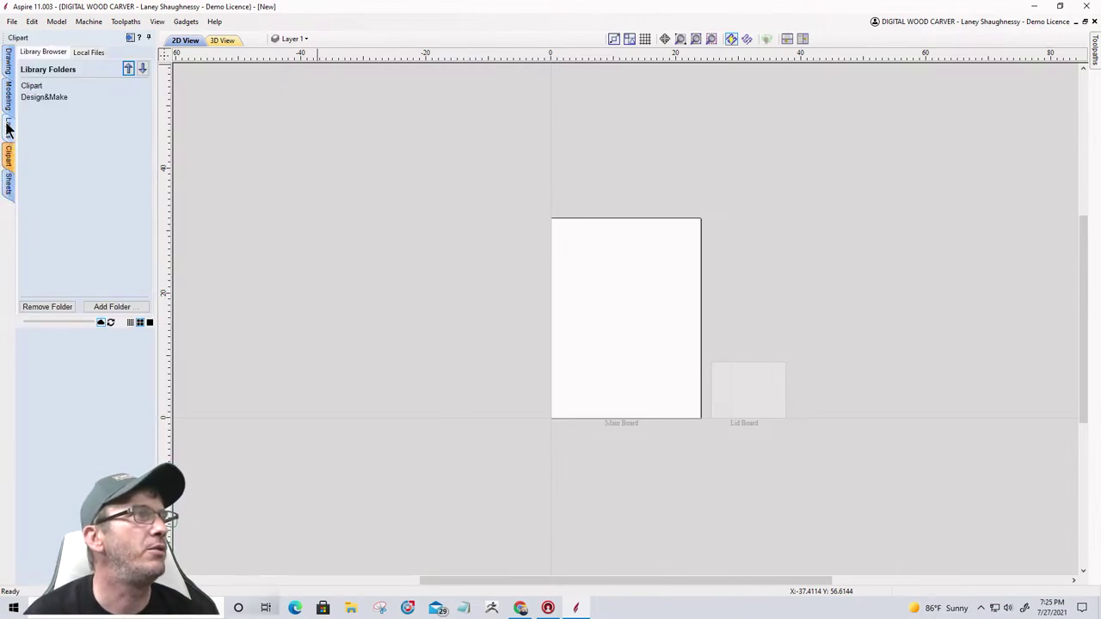
click(8, 127)
click(9, 99)
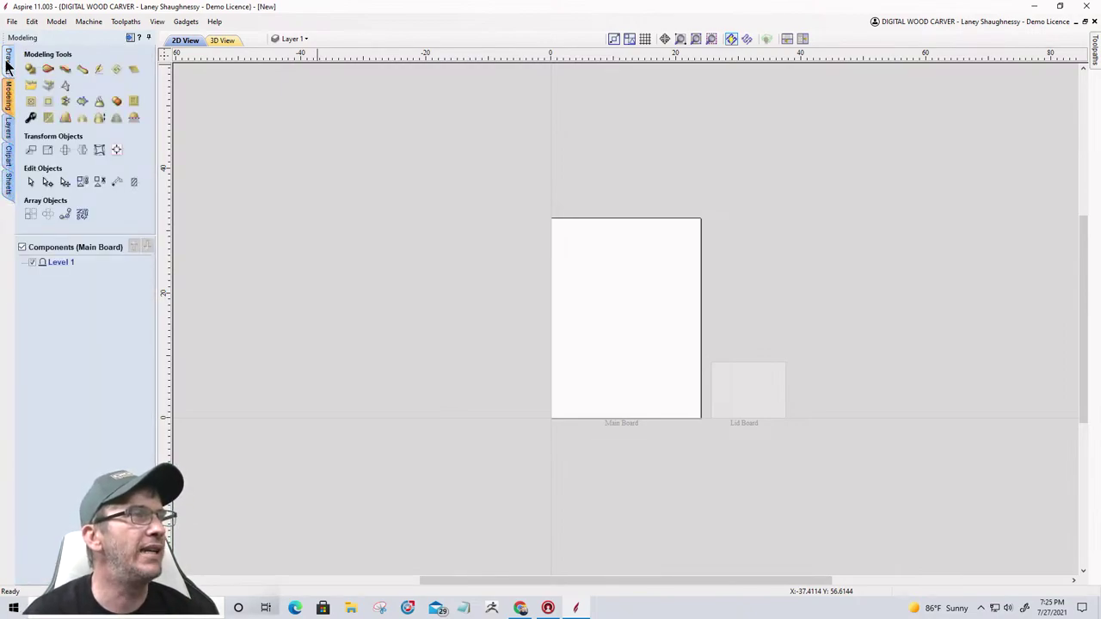
click(8, 62)
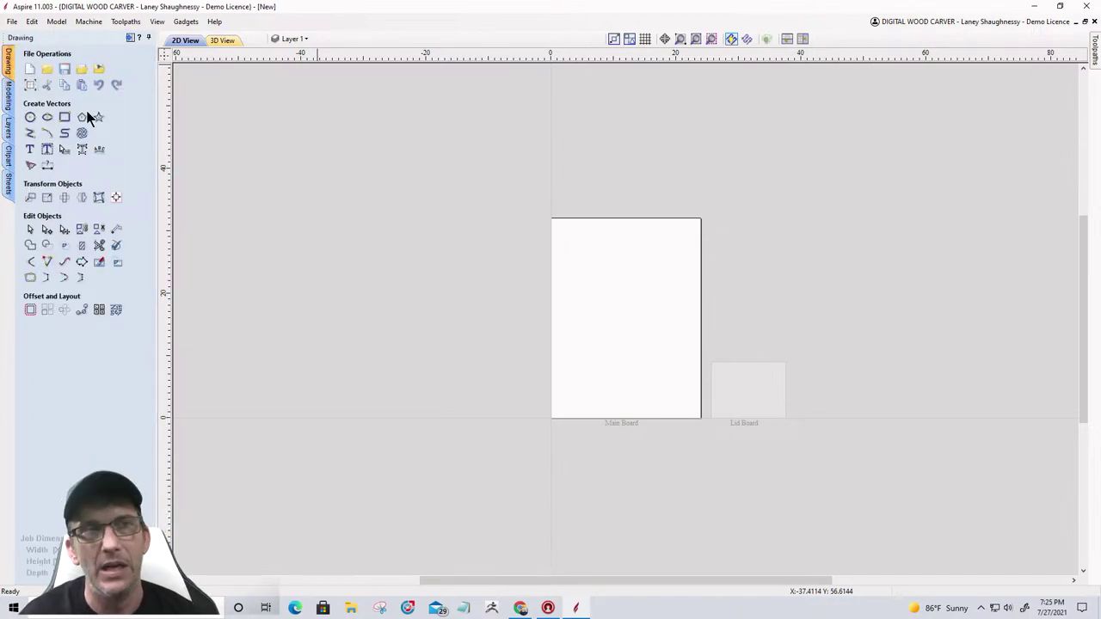
scroll(585, 353, up, 3)
scroll(599, 371, down, 1)
scroll(538, 283, up, 2)
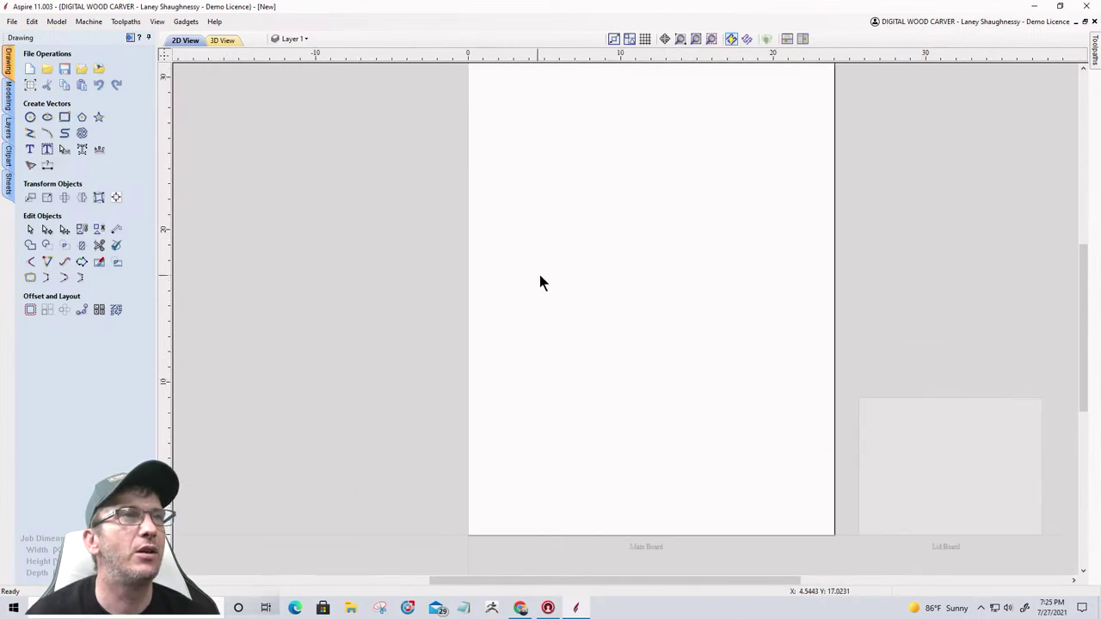
scroll(725, 246, up, 2)
scroll(721, 250, down, 1)
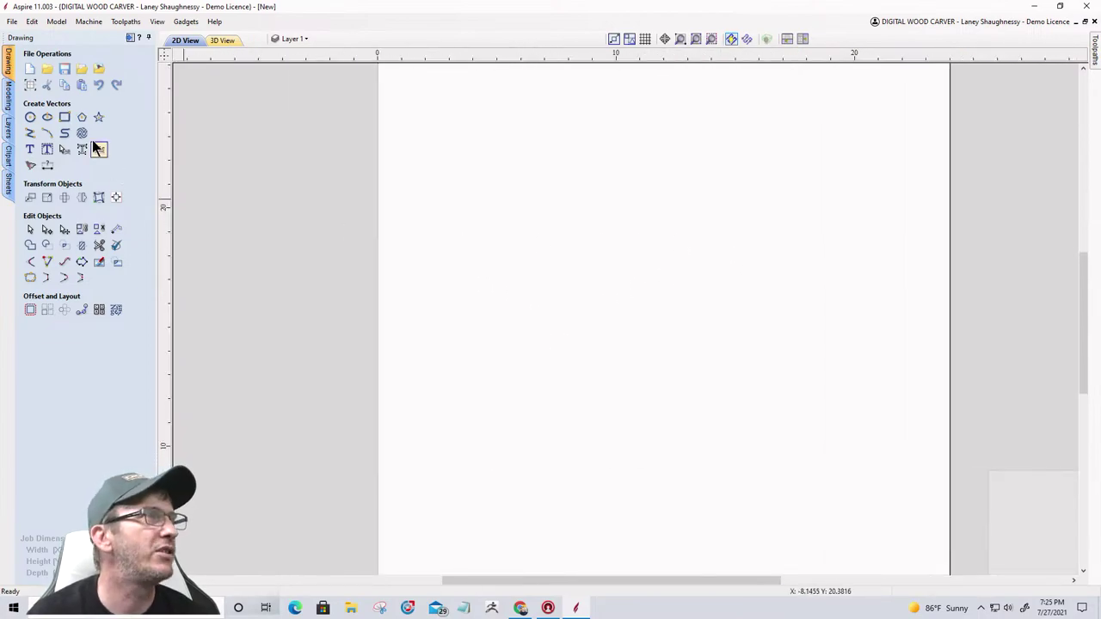
Step: Draw a large board rectangle and a small 1.5 x 0.5 rectangle near its upper-left corner
click(65, 117)
mouse_move(587, 149)
mouse_down()
mouse_move(612, 148)
mouse_move(782, 455)
mouse_move(764, 504)
mouse_move(788, 522)
mouse_up()
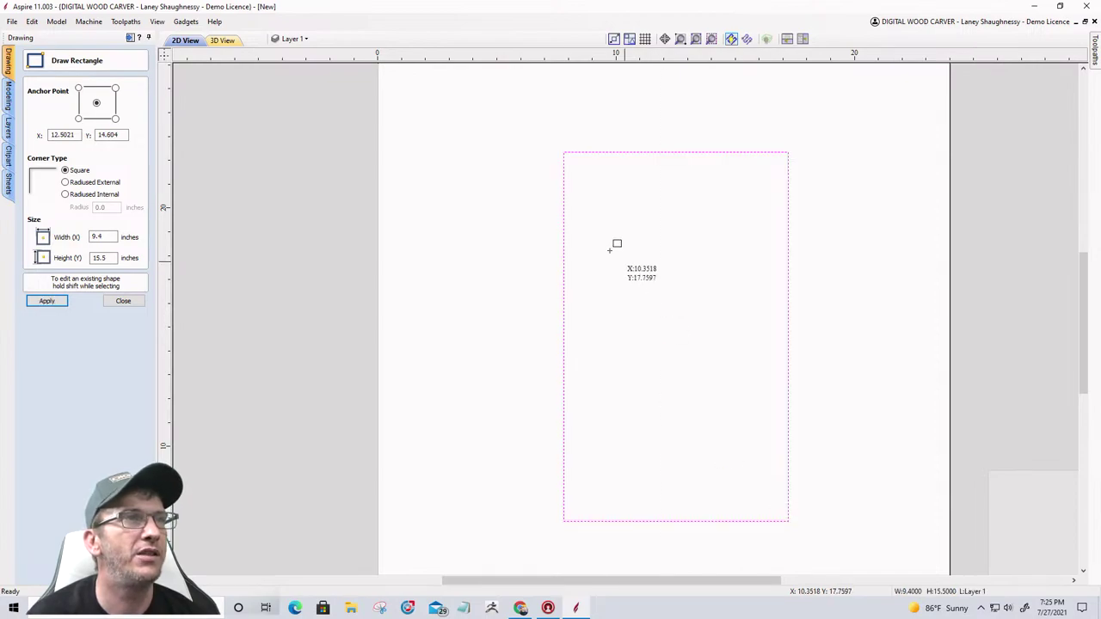
drag(589, 188, 617, 194)
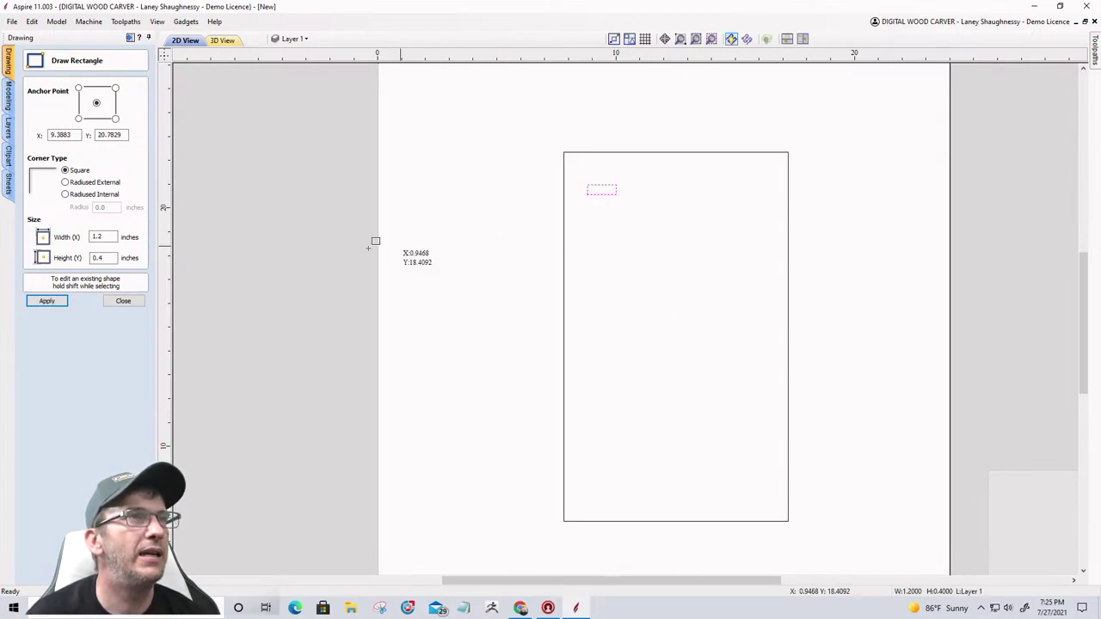
drag(106, 236, 87, 233)
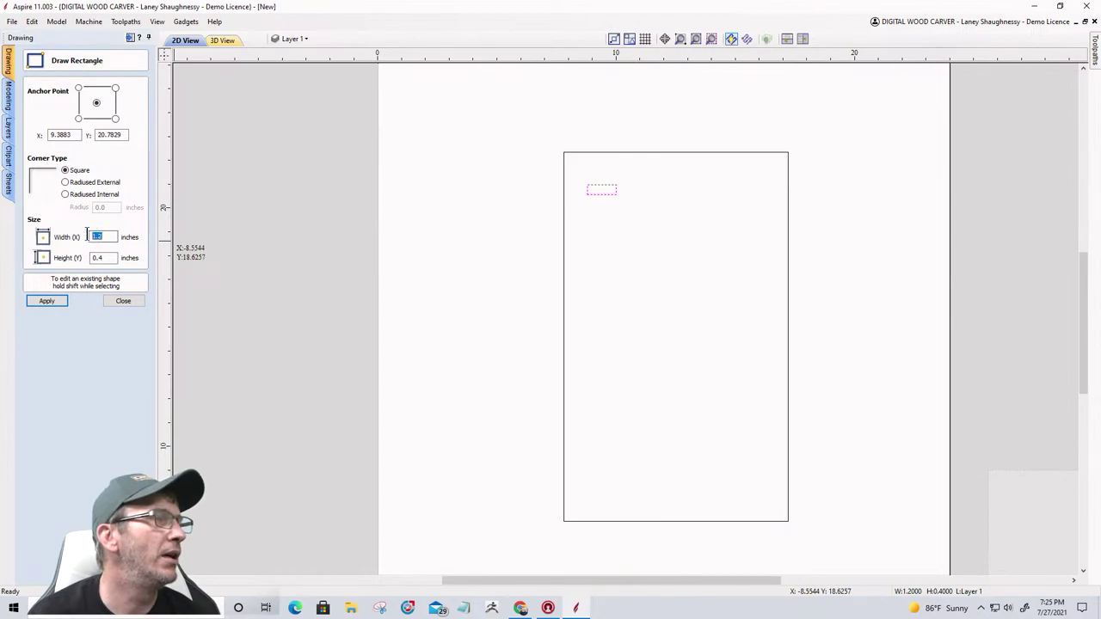
text(1)
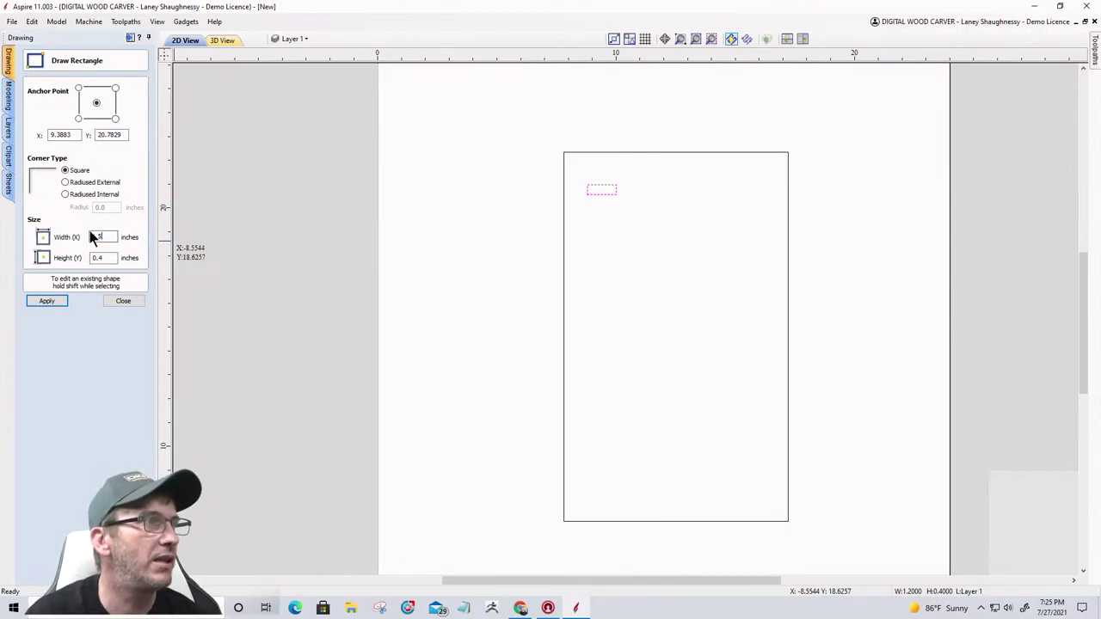
text(.5)
drag(126, 256, 86, 257)
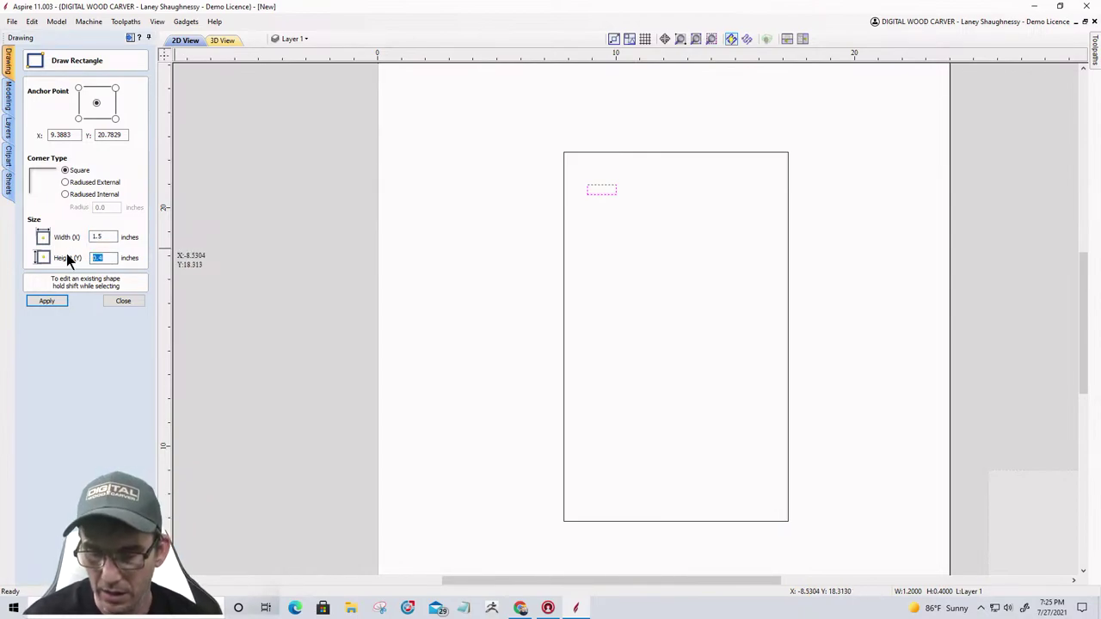
text(0.5)
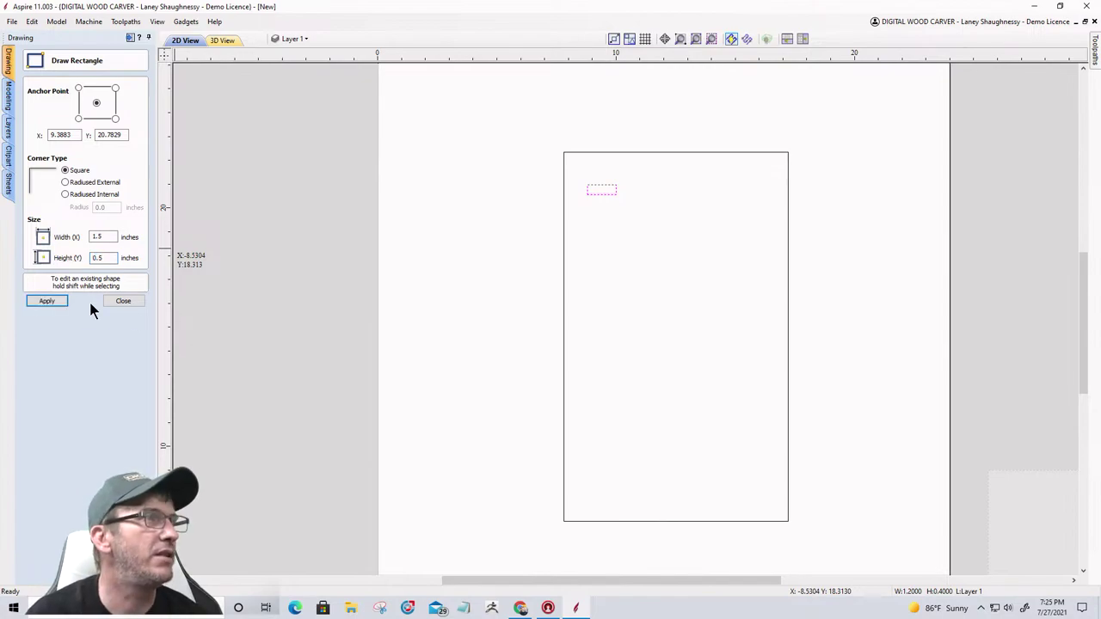
click(41, 301)
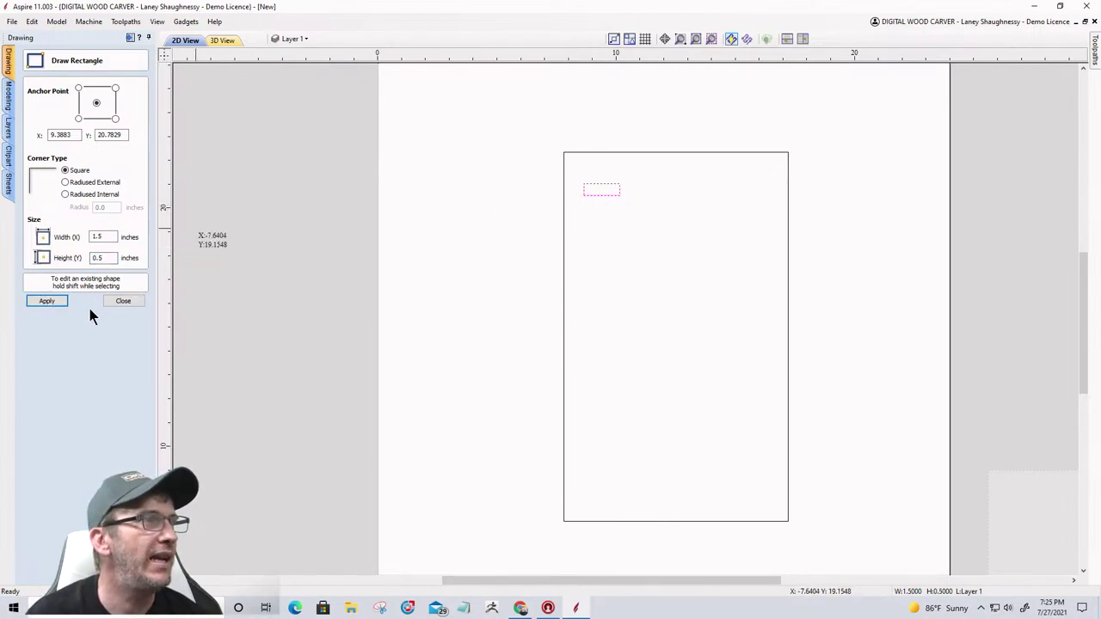
key(Escape)
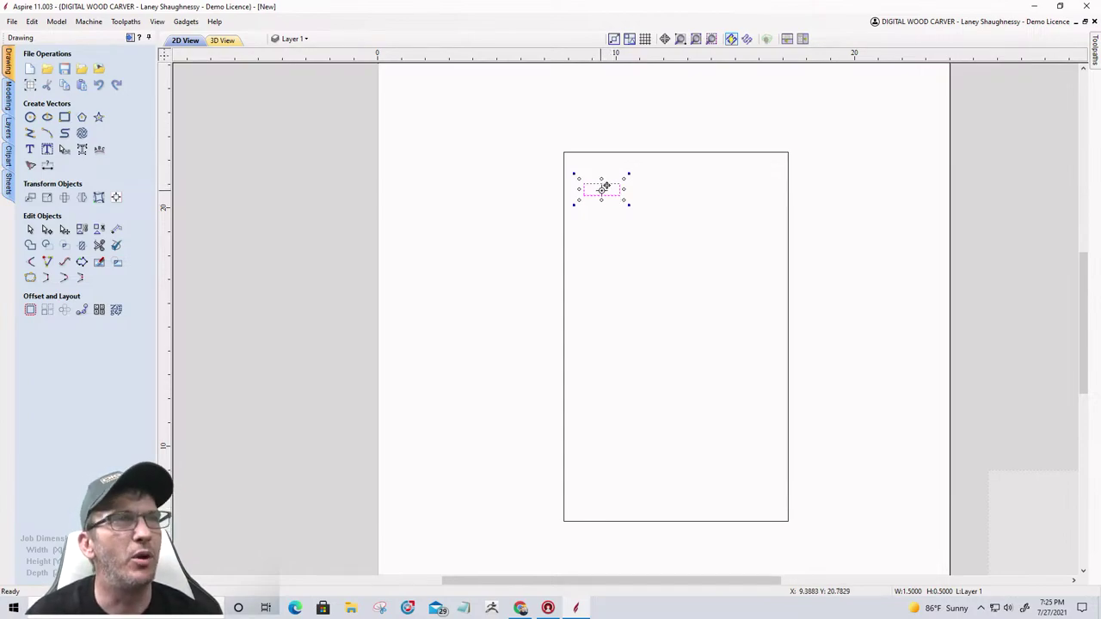
Step: Copy the small rectangle to spots inside the large outline until five are scattered there
drag(602, 184, 760, 499)
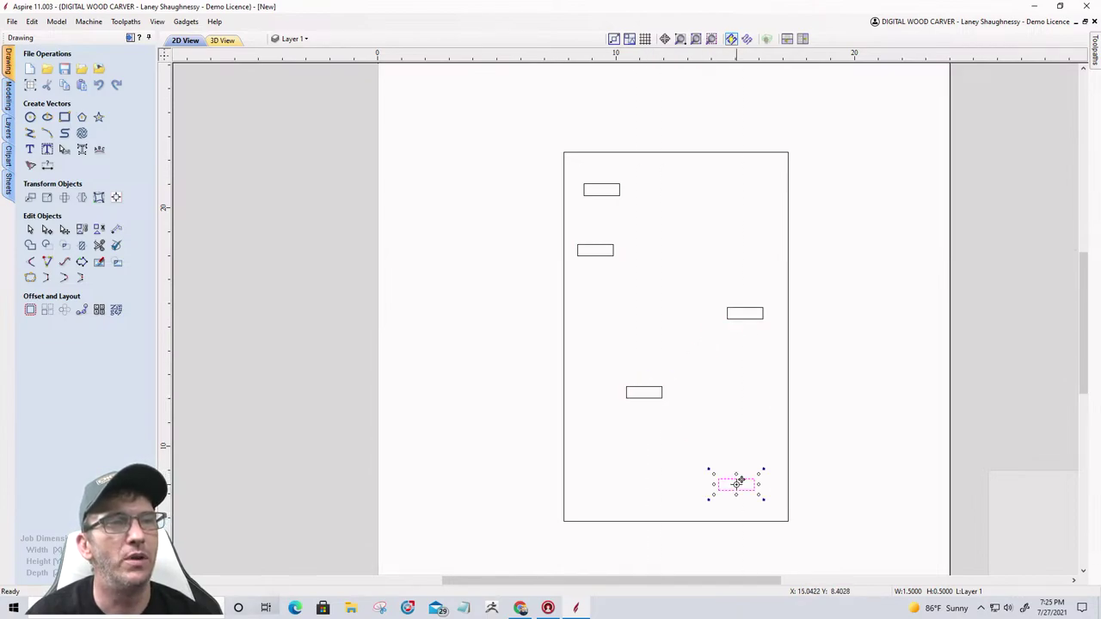
click(497, 424)
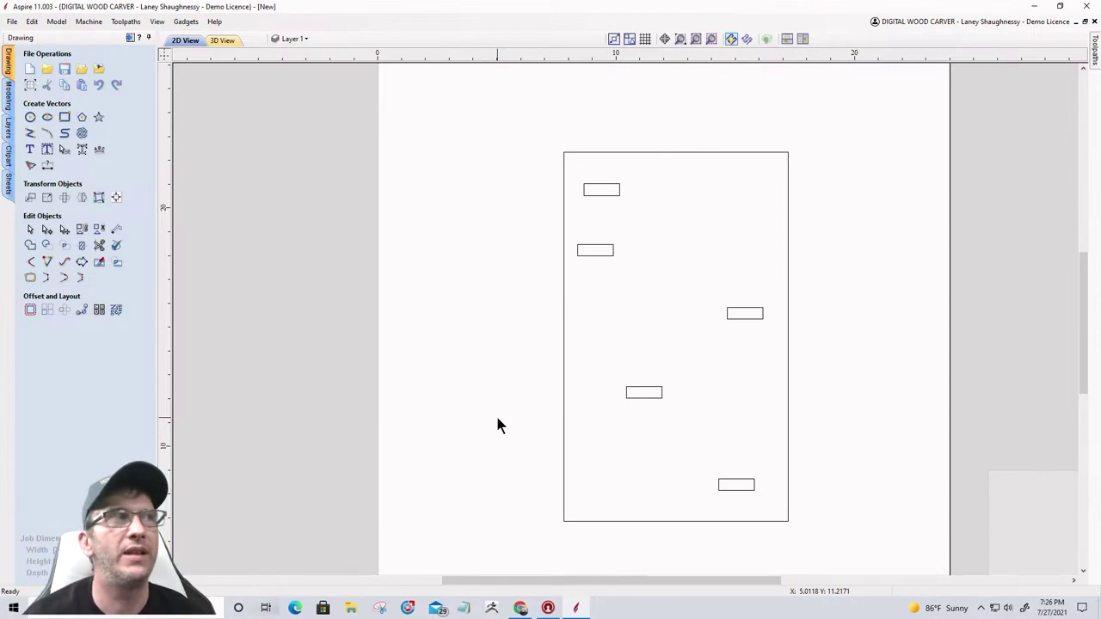
click(30, 117)
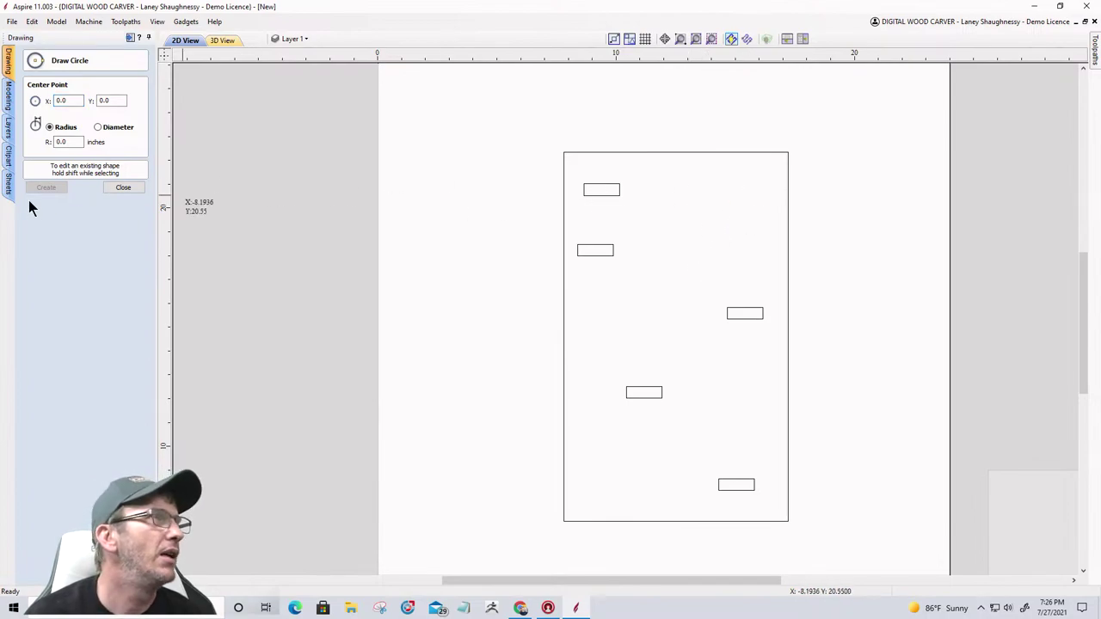
Step: Place four 0.375-inch diameter circles at top right, mid-left, lower right and bottom left
click(98, 126)
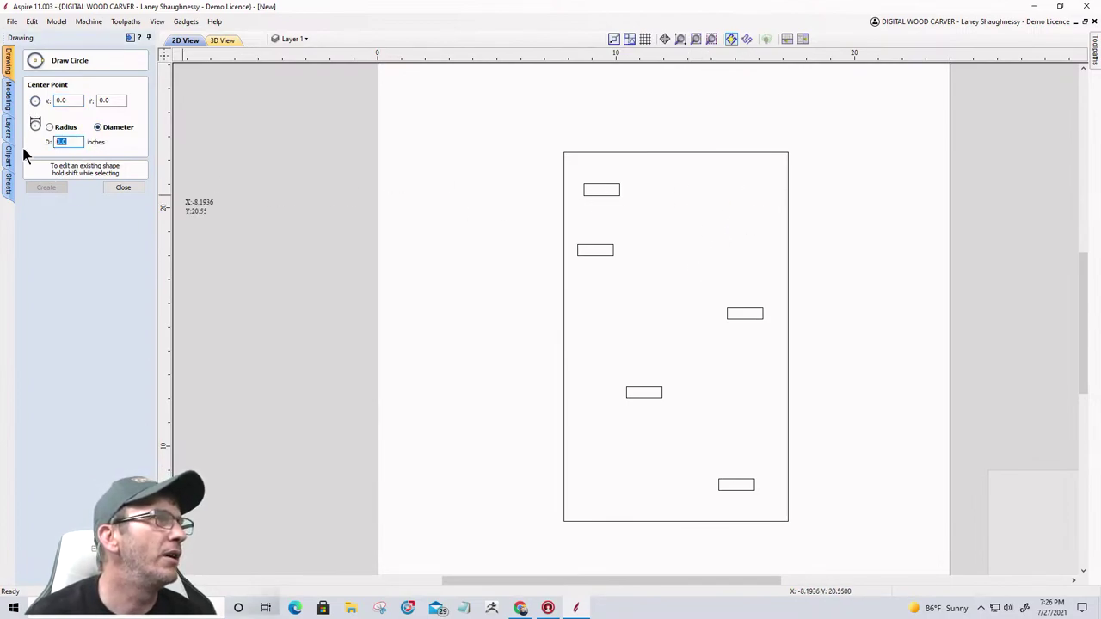
text(.375)
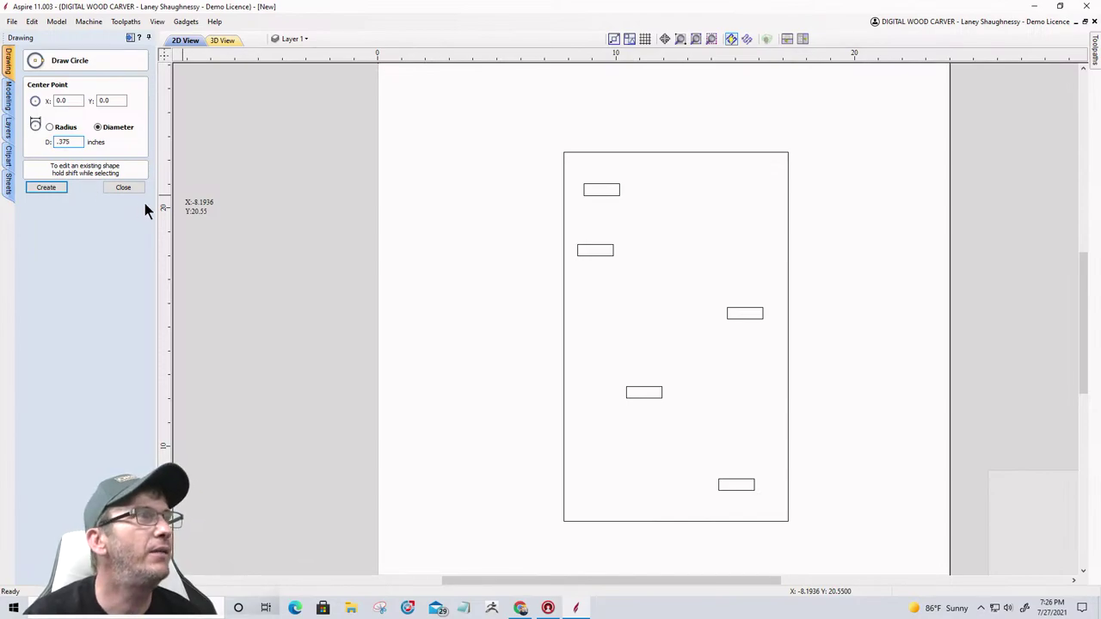
click(731, 195)
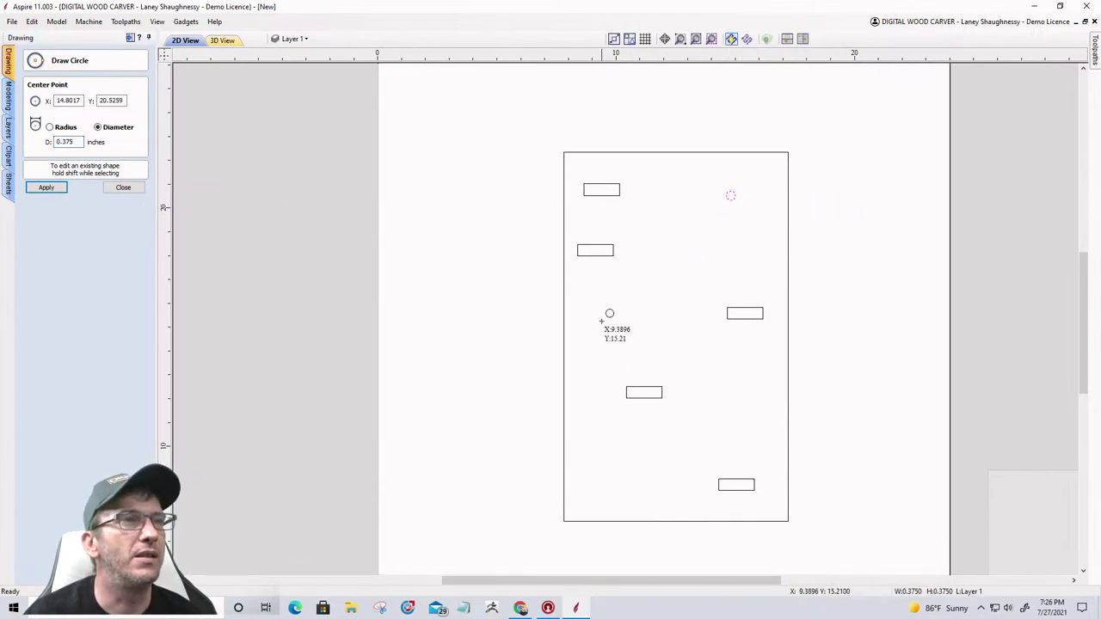
click(601, 320)
click(729, 408)
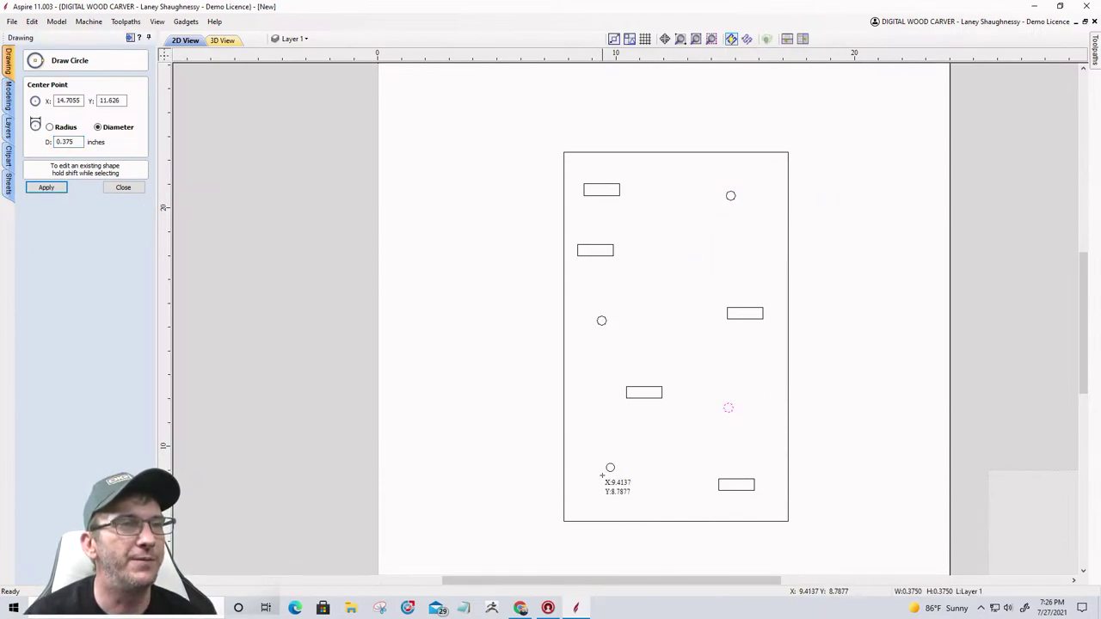
click(602, 475)
click(125, 188)
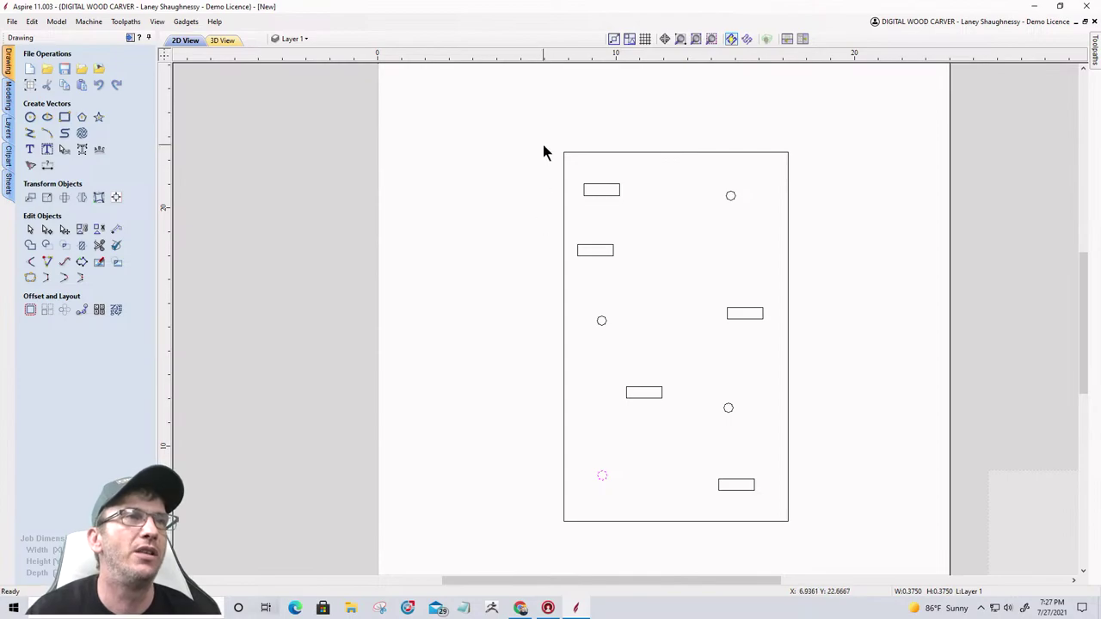
Step: Box-select the five small rectangles and open Set Size, showing a 7.778 x 12.8801-inch extent
drag(545, 153, 637, 258)
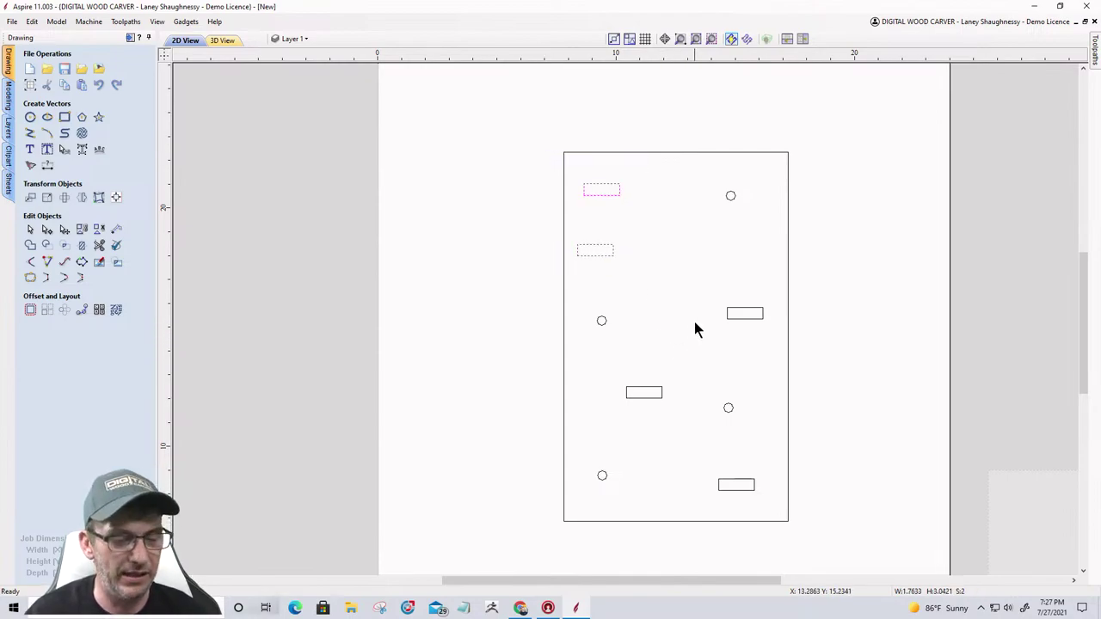
shift+drag(700, 284, 764, 337)
shift+drag(606, 368, 774, 513)
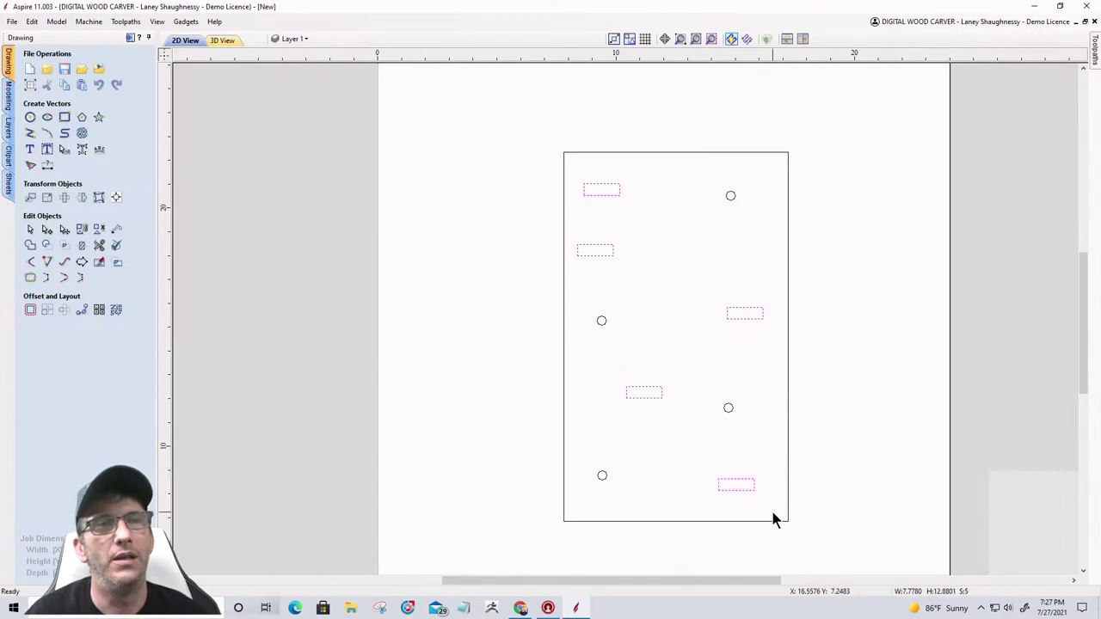
click(48, 197)
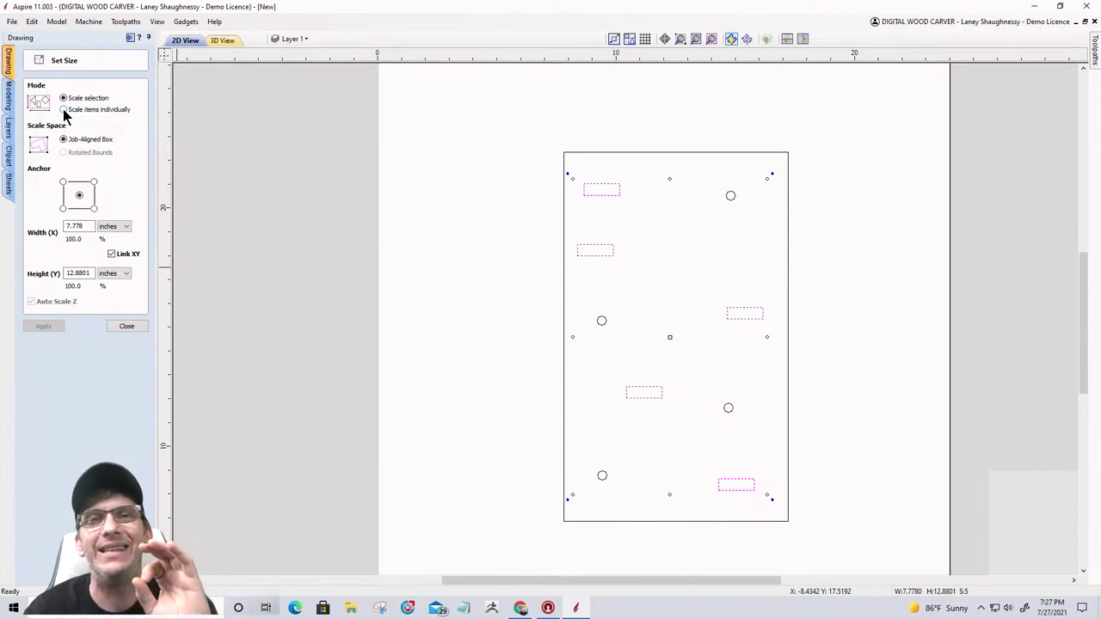
Step: Scale items individually with Link XY off, setting the rectangles' height to 15/32 inch
click(64, 110)
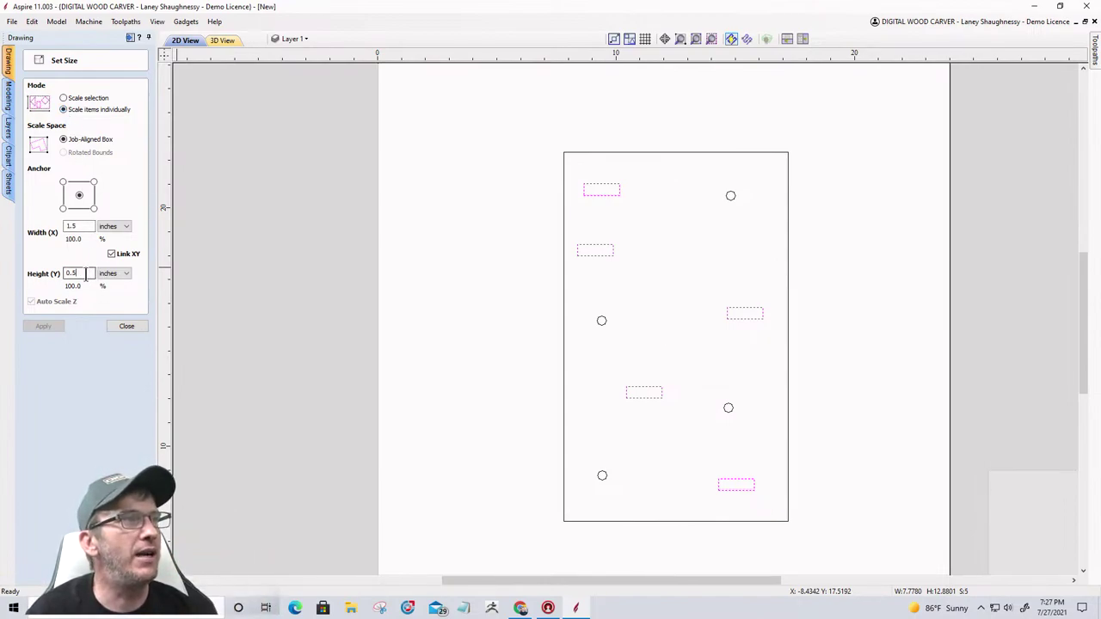
drag(86, 274, 64, 272)
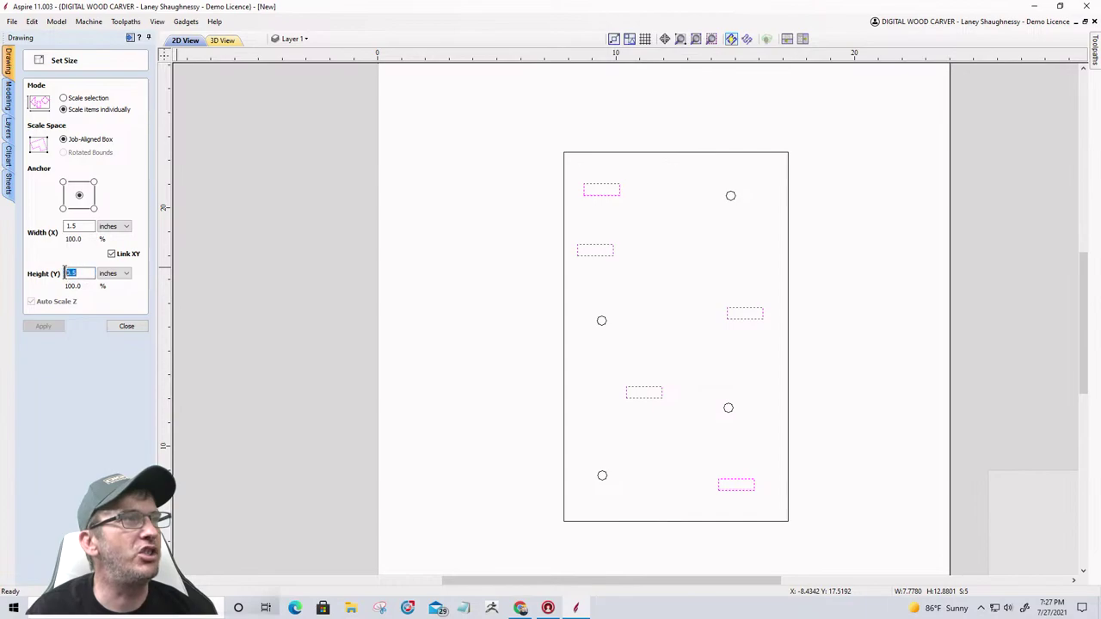
click(111, 255)
click(86, 226)
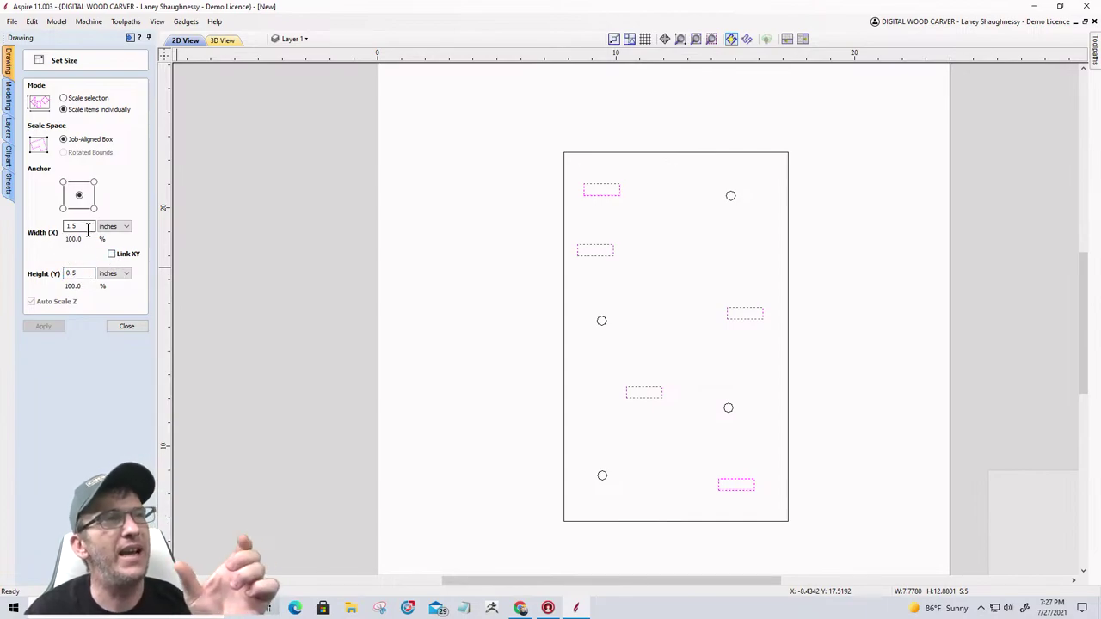
drag(74, 273, 61, 273)
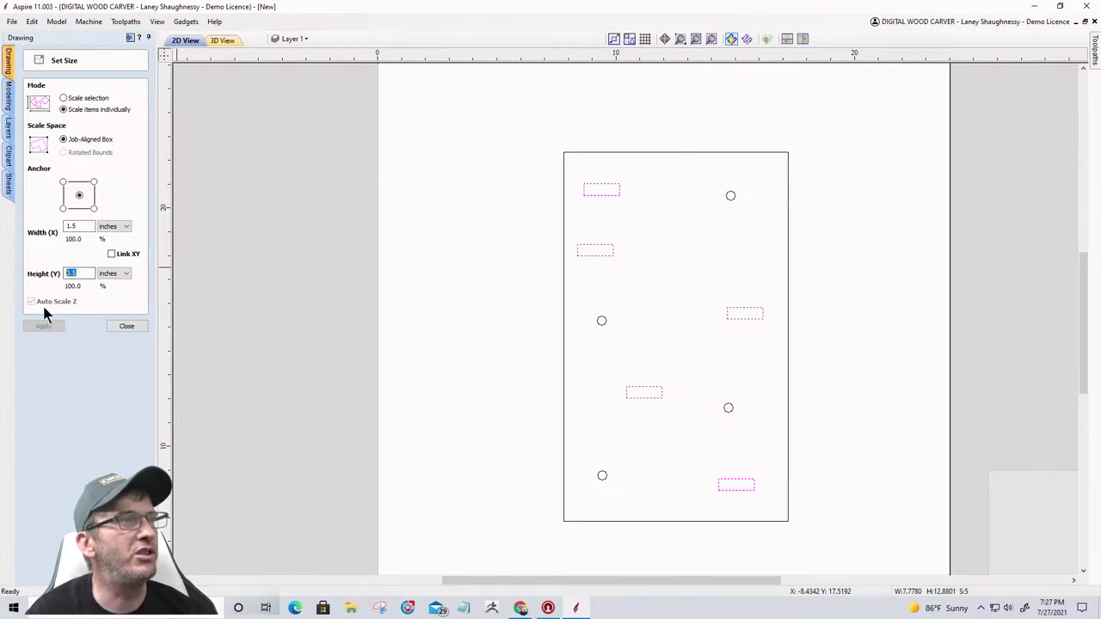
text(15/32)
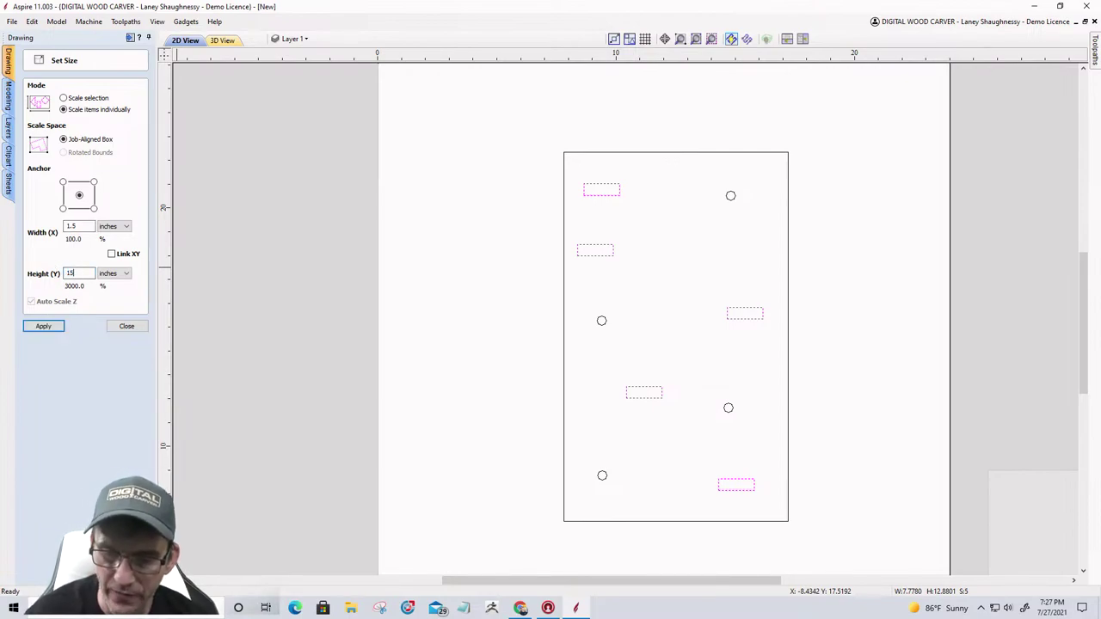
click(43, 325)
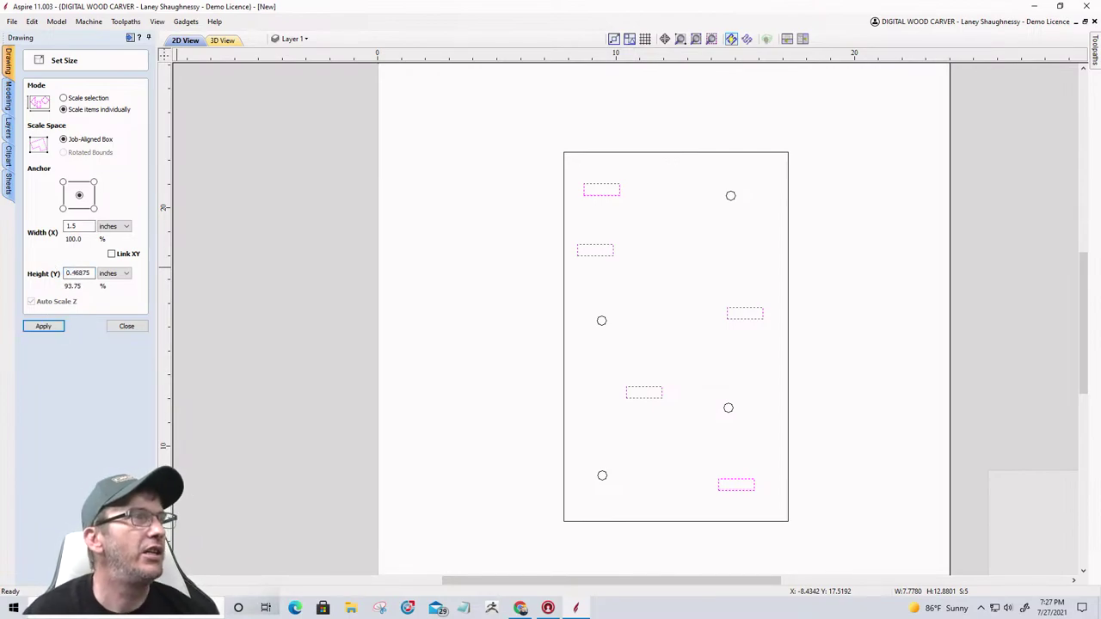
click(47, 325)
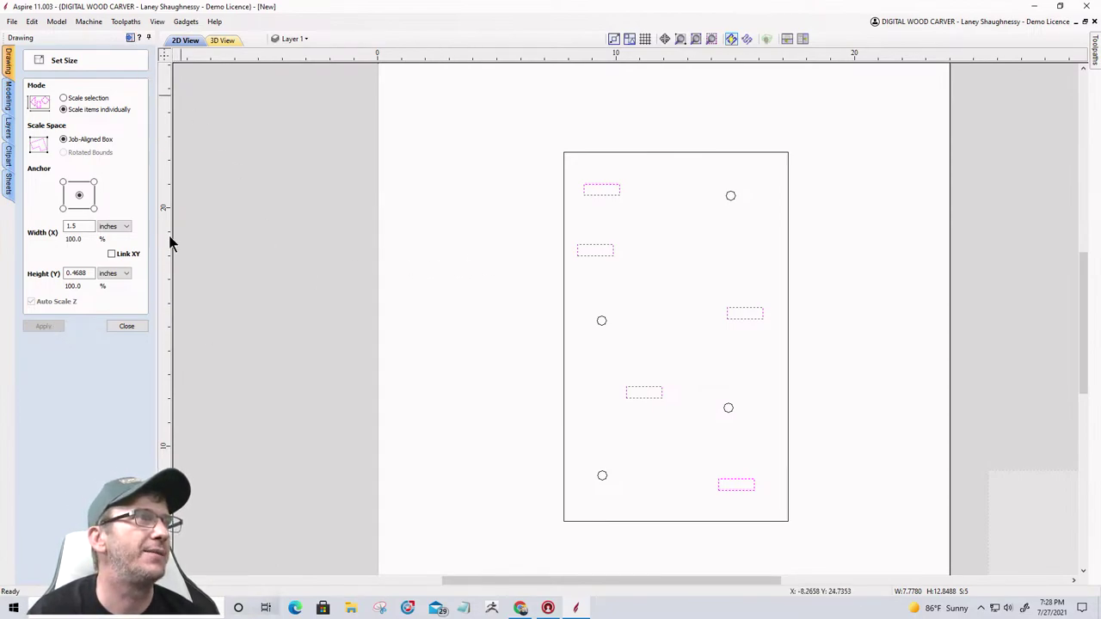
Step: Select each rectangle in turn to confirm it measures 1.5 x 0.4688 inches
click(516, 270)
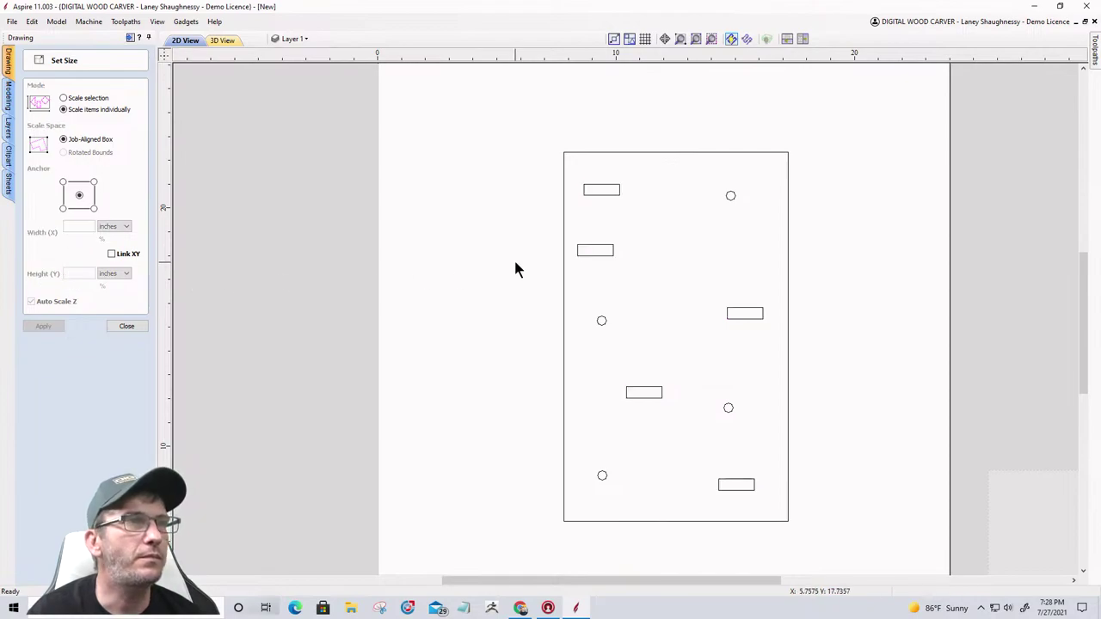
click(592, 196)
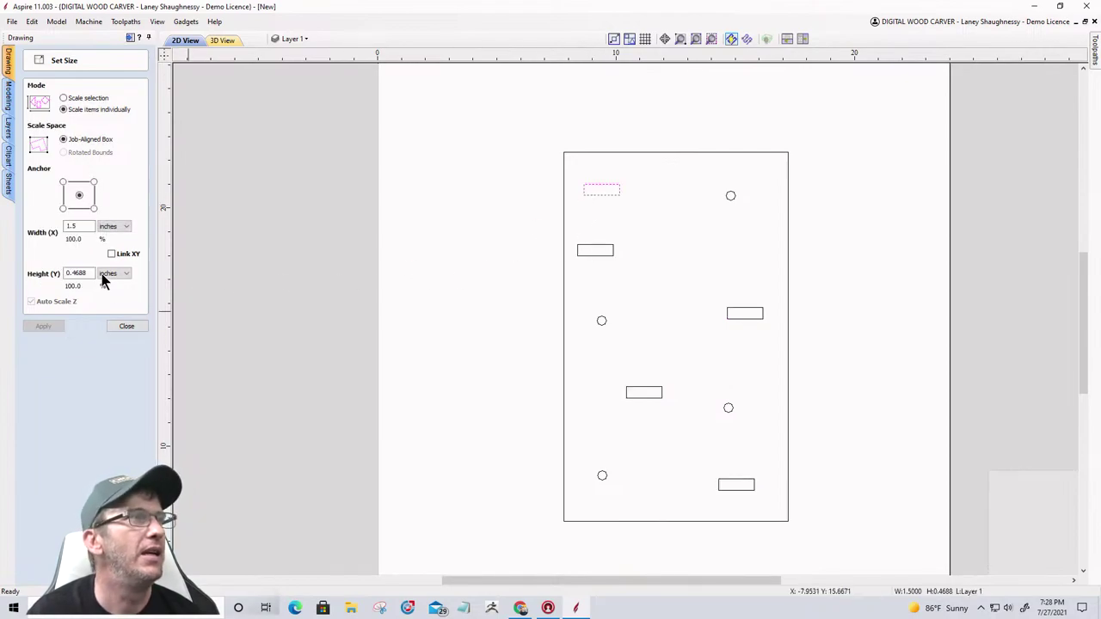
click(605, 263)
click(603, 253)
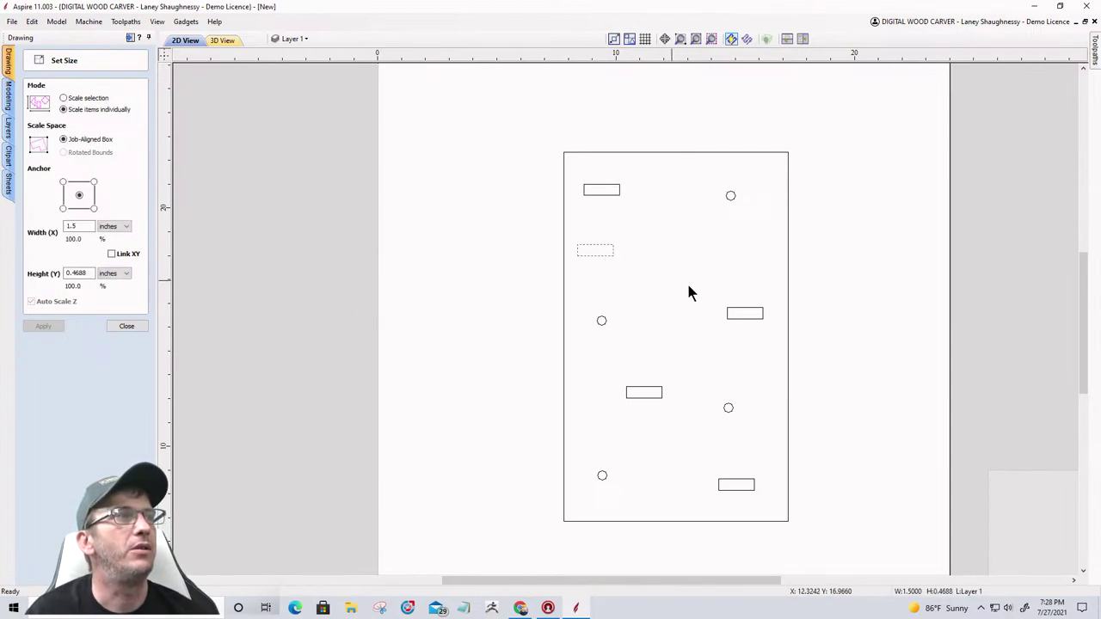
click(745, 312)
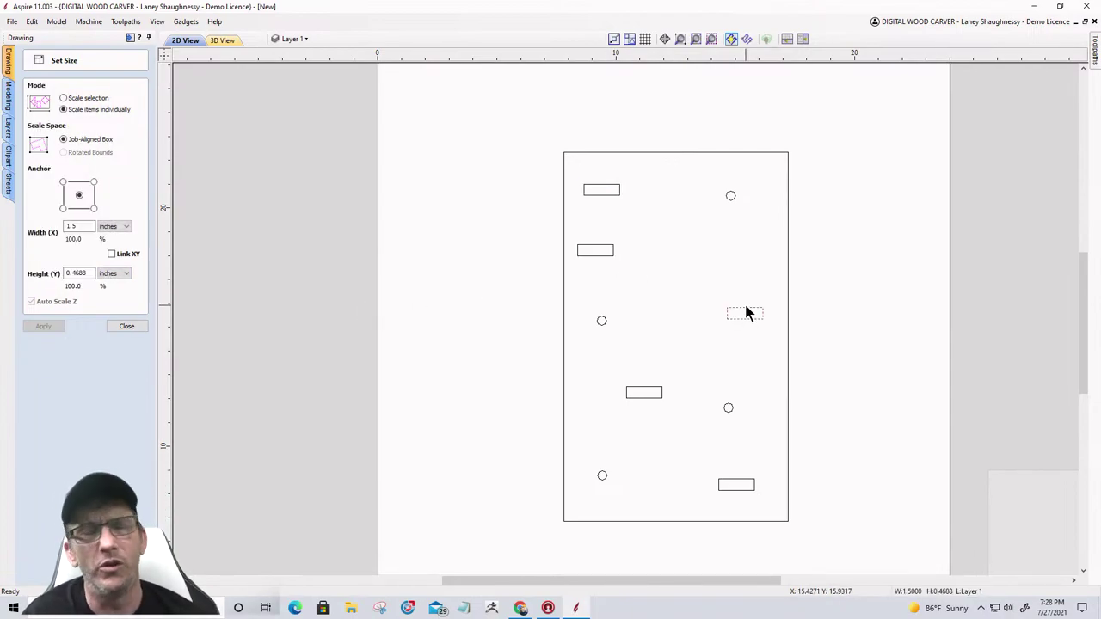
click(646, 389)
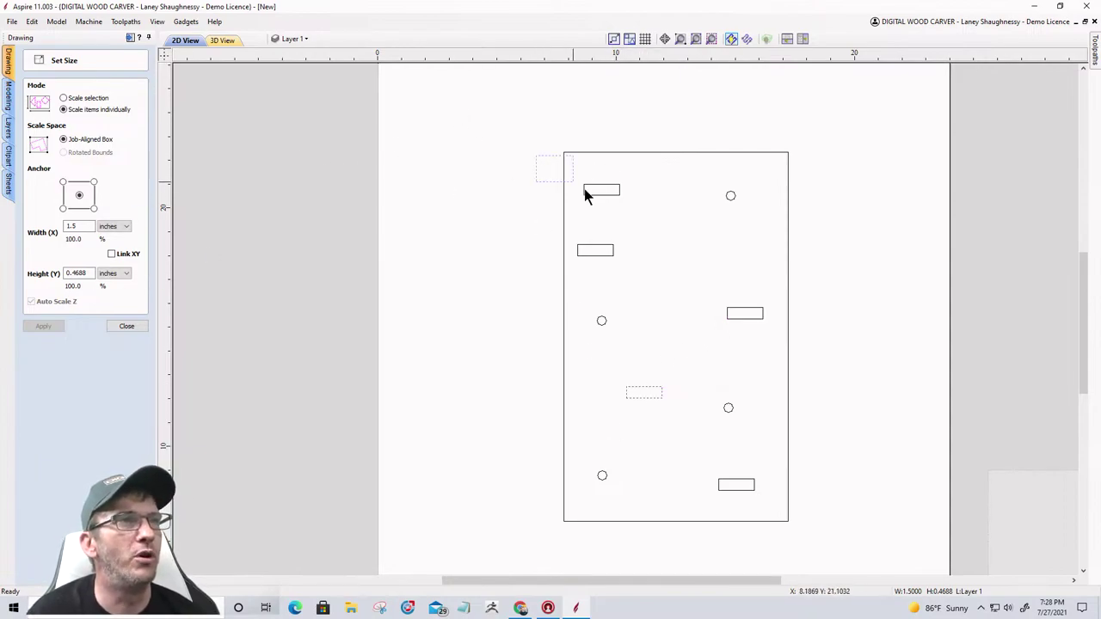
click(651, 286)
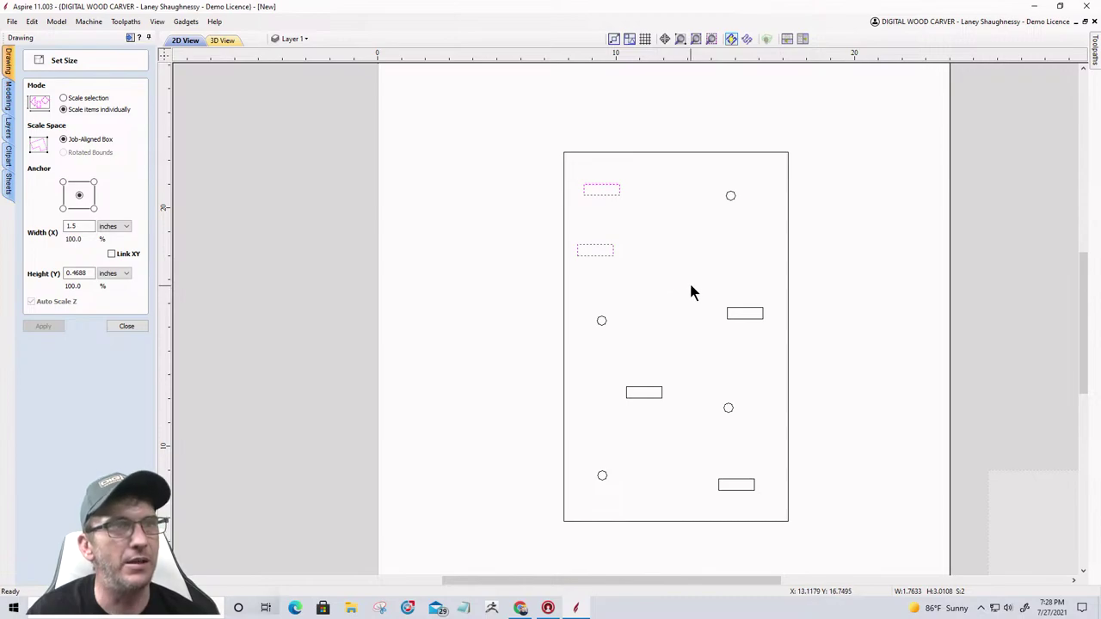
Step: Select the five rectangles and change their height to 0.125 inches, keeping width 1.5
drag(694, 281, 788, 340)
shift+click(645, 392)
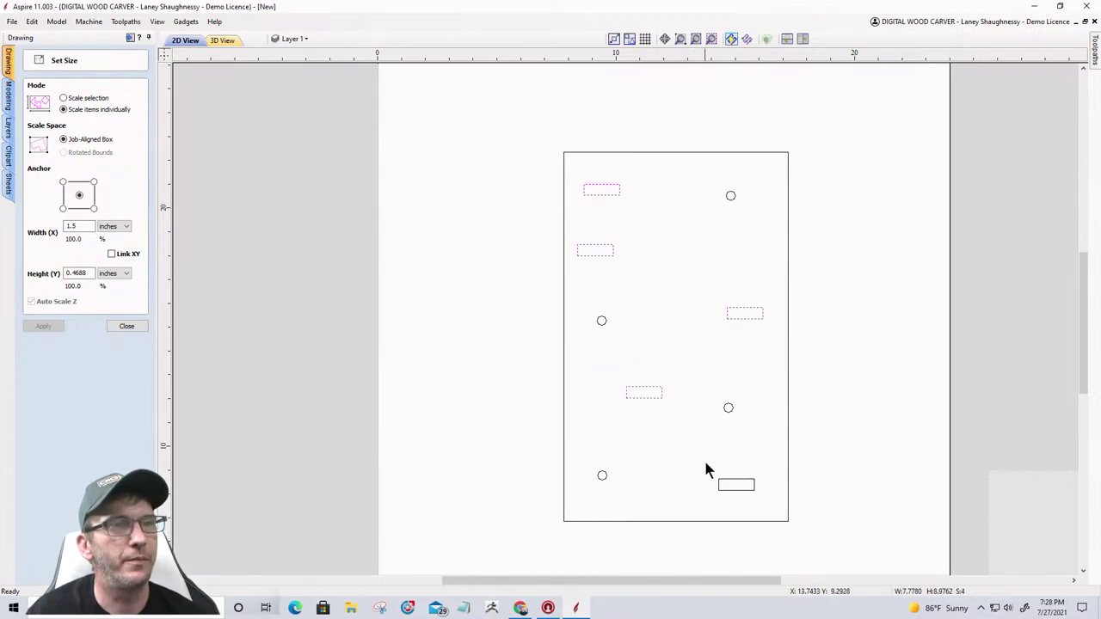
shift+click(737, 484)
click(82, 274)
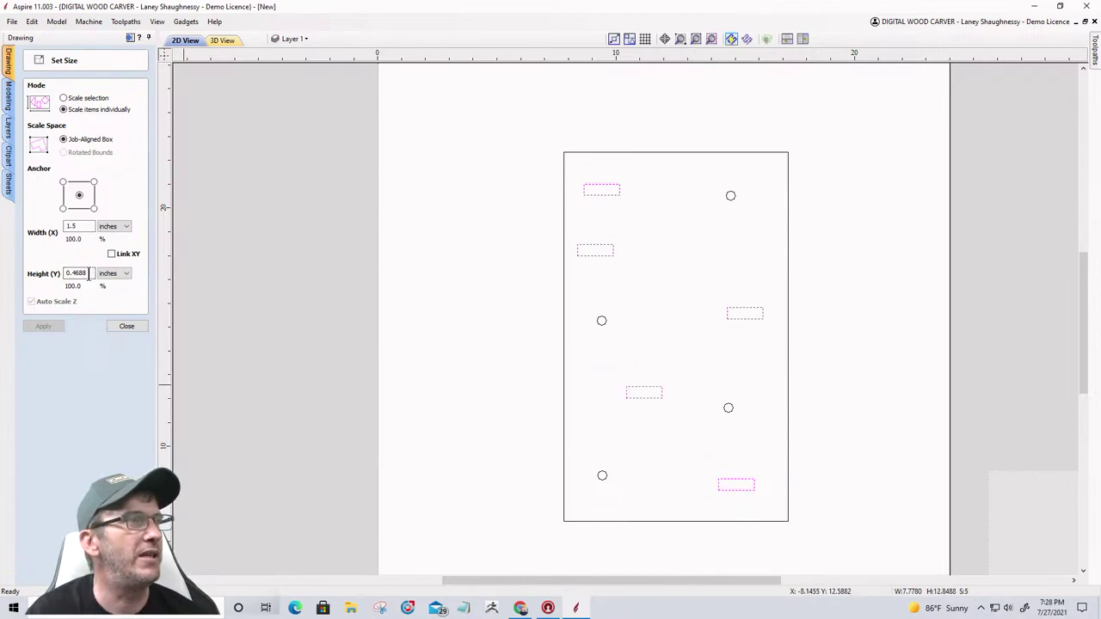
drag(87, 272, 72, 272)
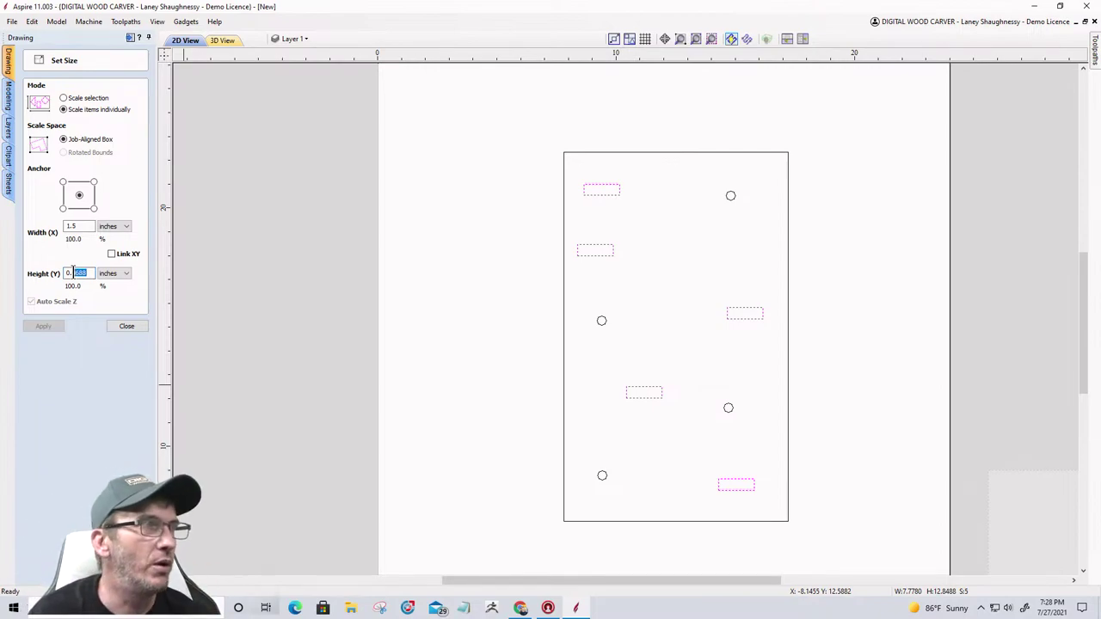
key(BackSpace)
text(125)
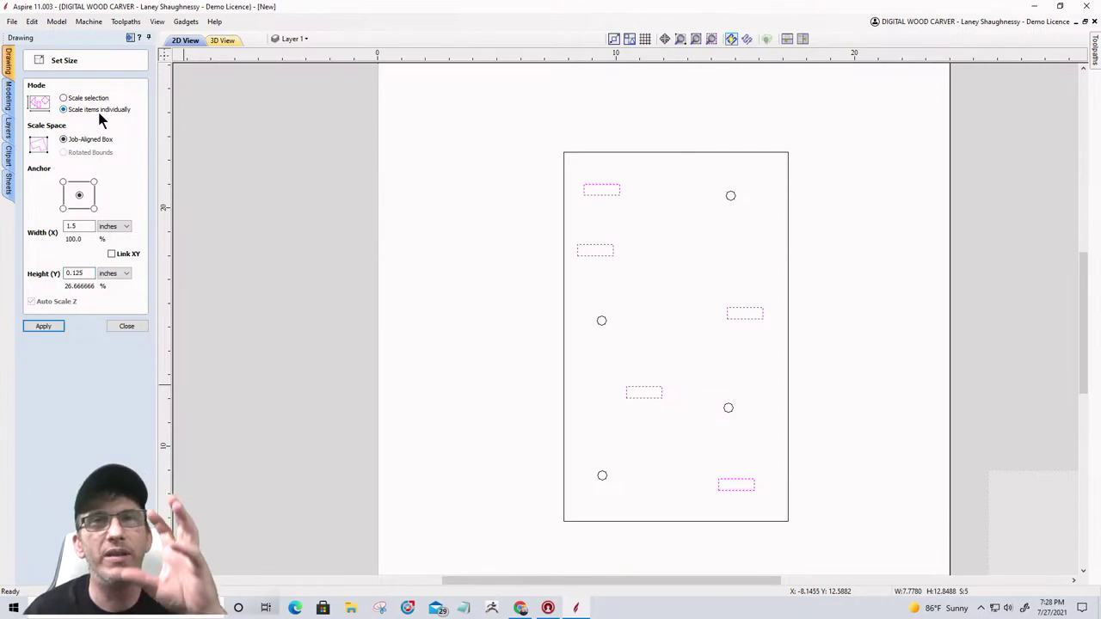
click(43, 326)
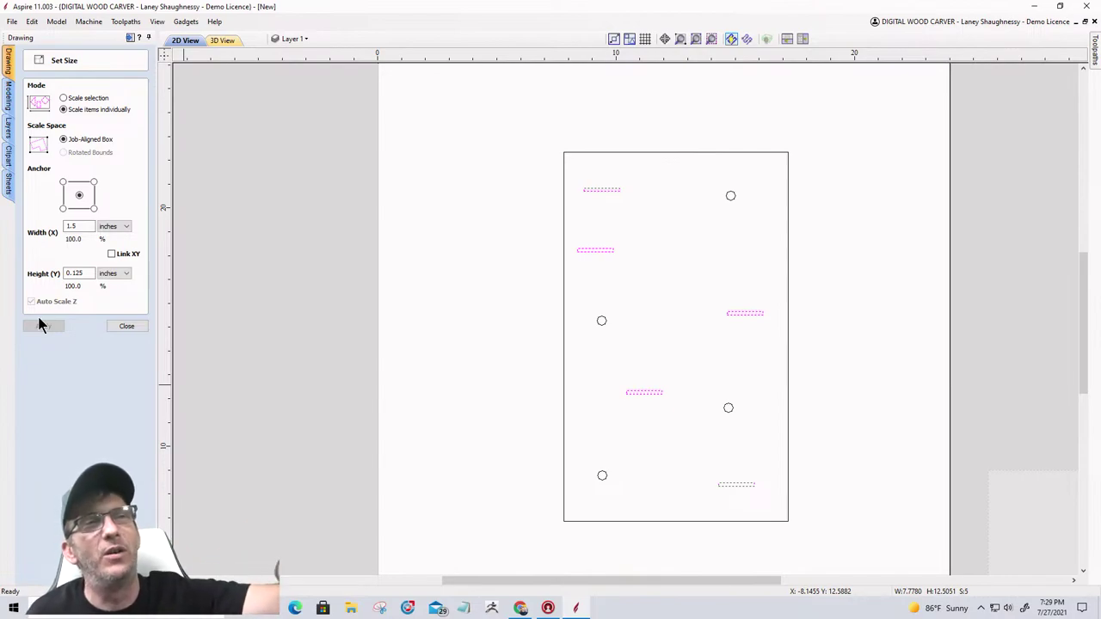
Step: Select all four small circles
drag(701, 170, 738, 246)
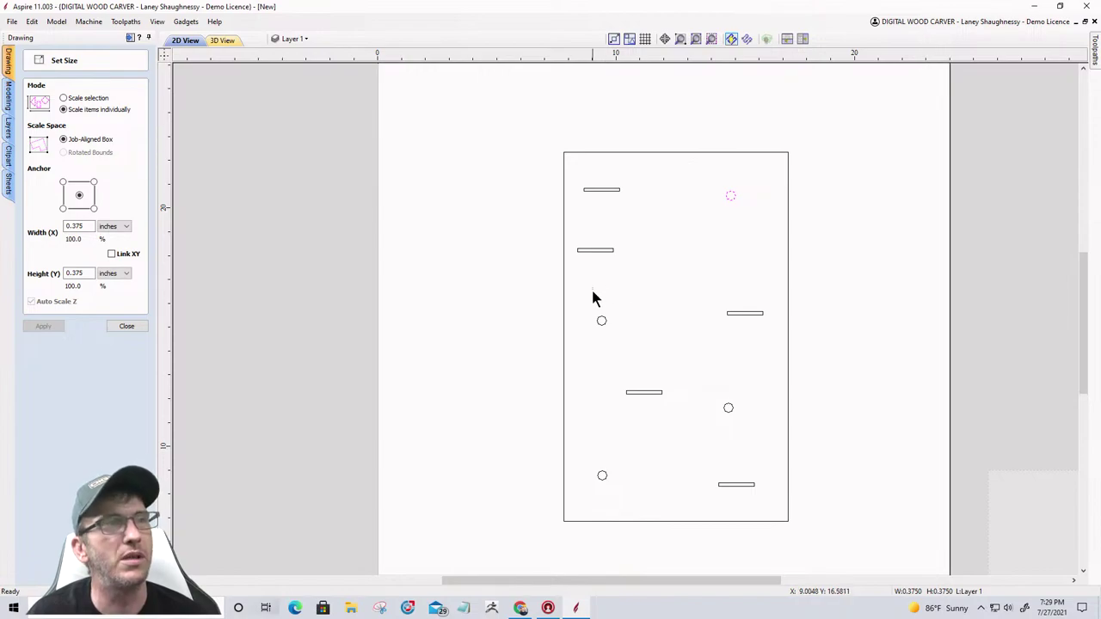
shift+click(602, 321)
shift+click(729, 408)
shift+drag(585, 450, 619, 516)
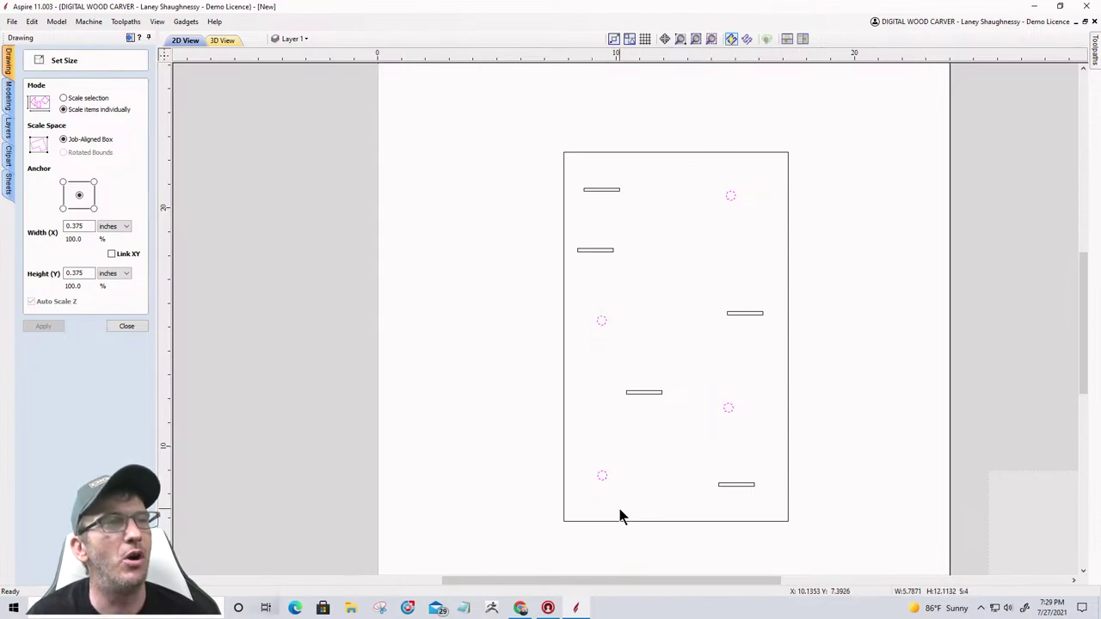
Step: With Link XY on, resize the circles to 0.25 inches, then deselect them
double_click(80, 273)
click(111, 253)
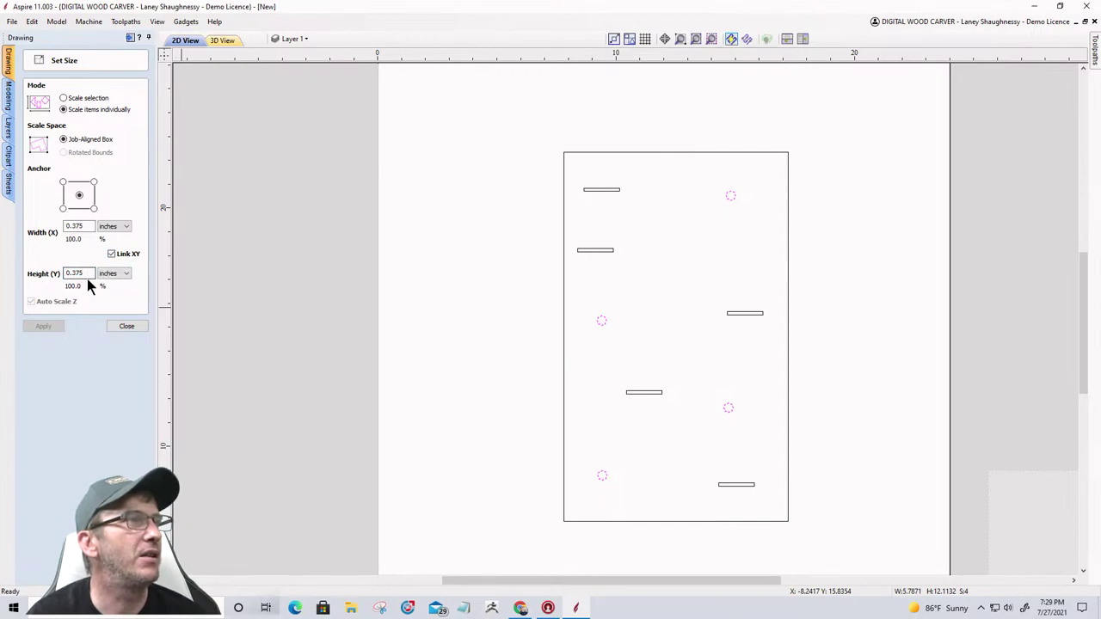
double_click(79, 274)
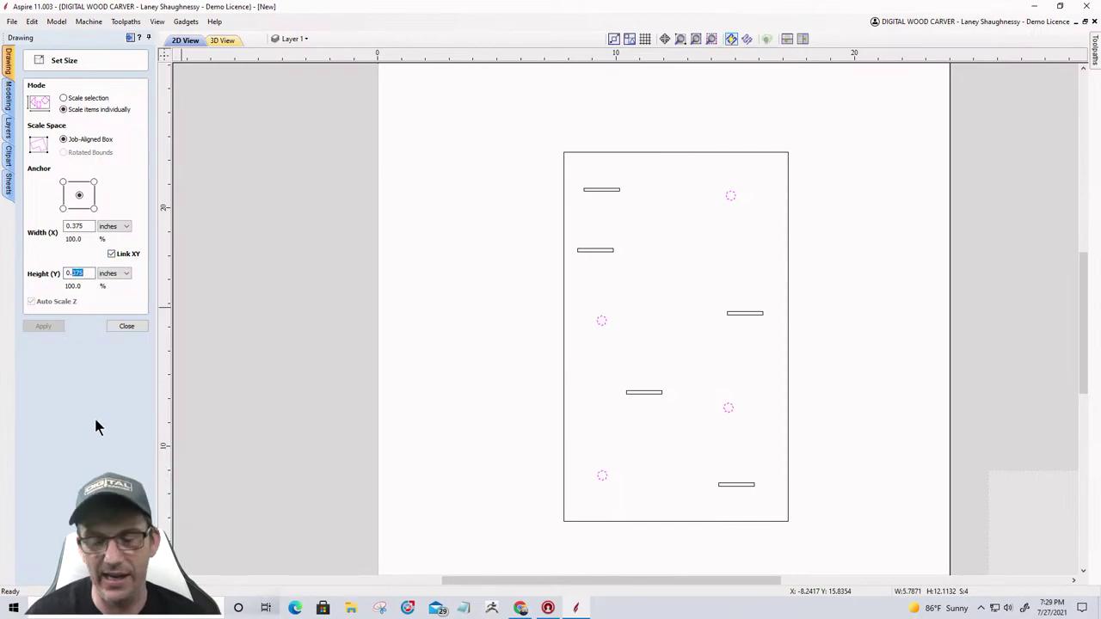
text(.25)
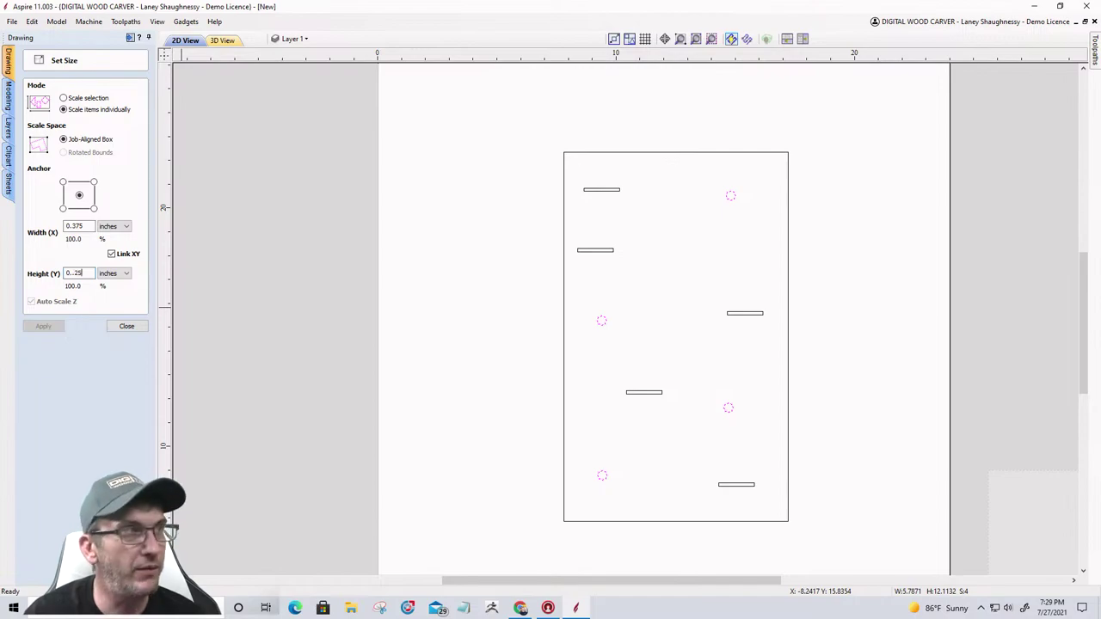
key(BackSpace)
key(BackSpace)
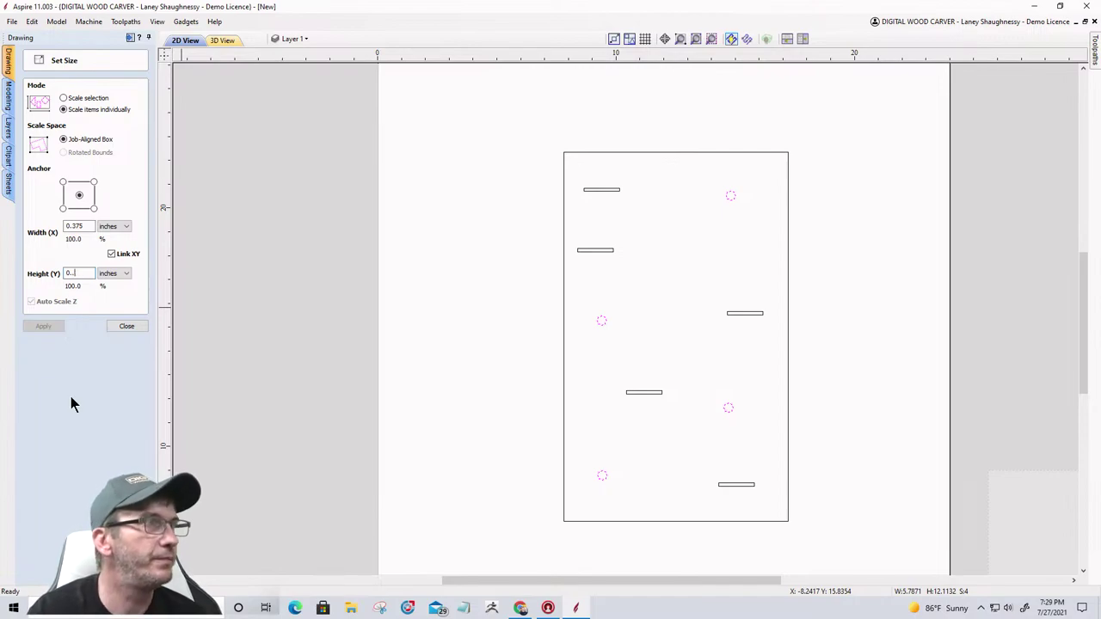
key(BackSpace)
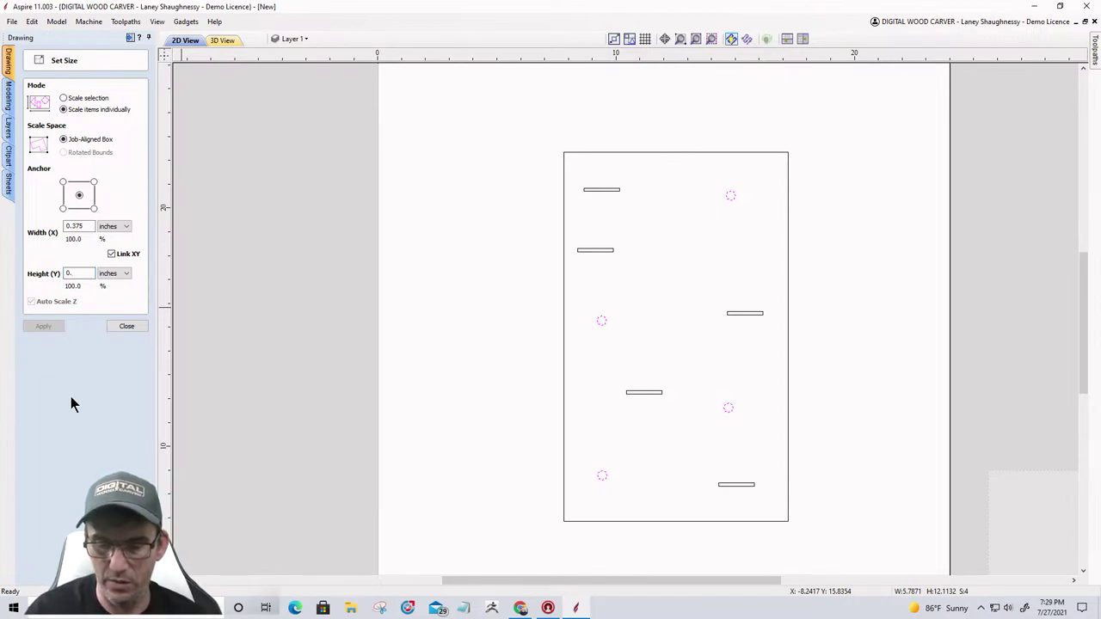
text(25)
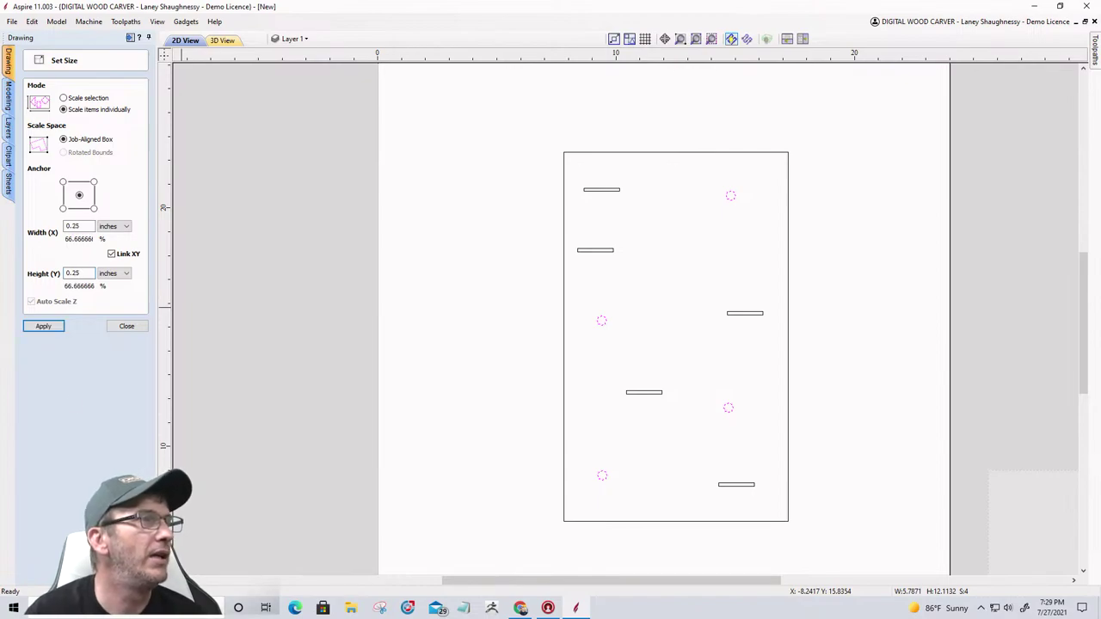
click(47, 326)
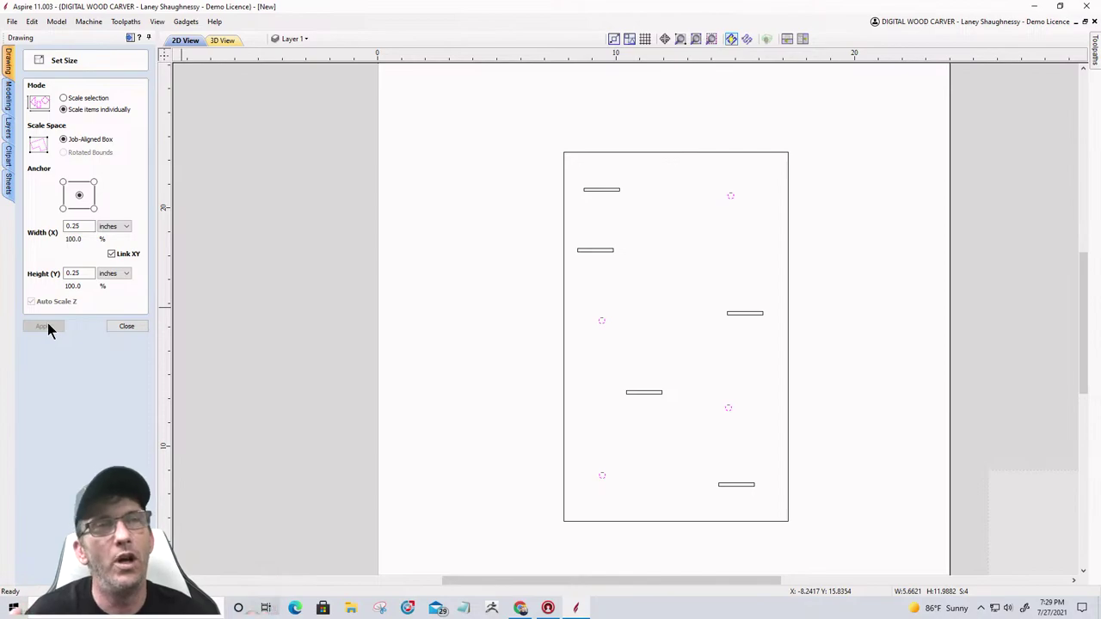
click(452, 276)
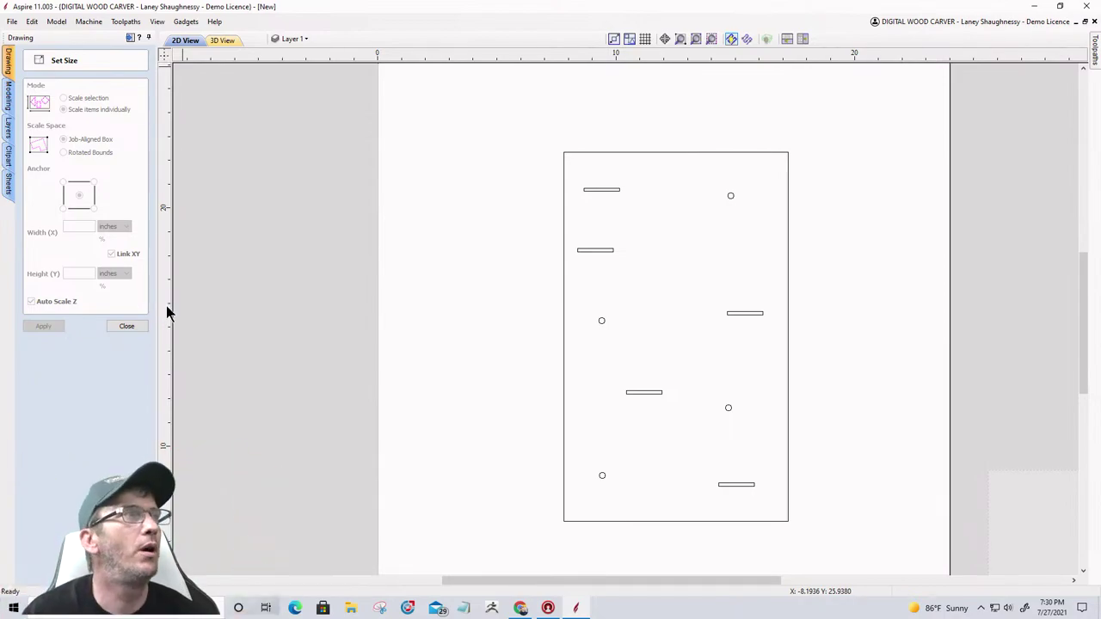
Step: Scale the entire selected layout as one group to 13 inches tall (7.8839 wide)
drag(508, 106, 835, 593)
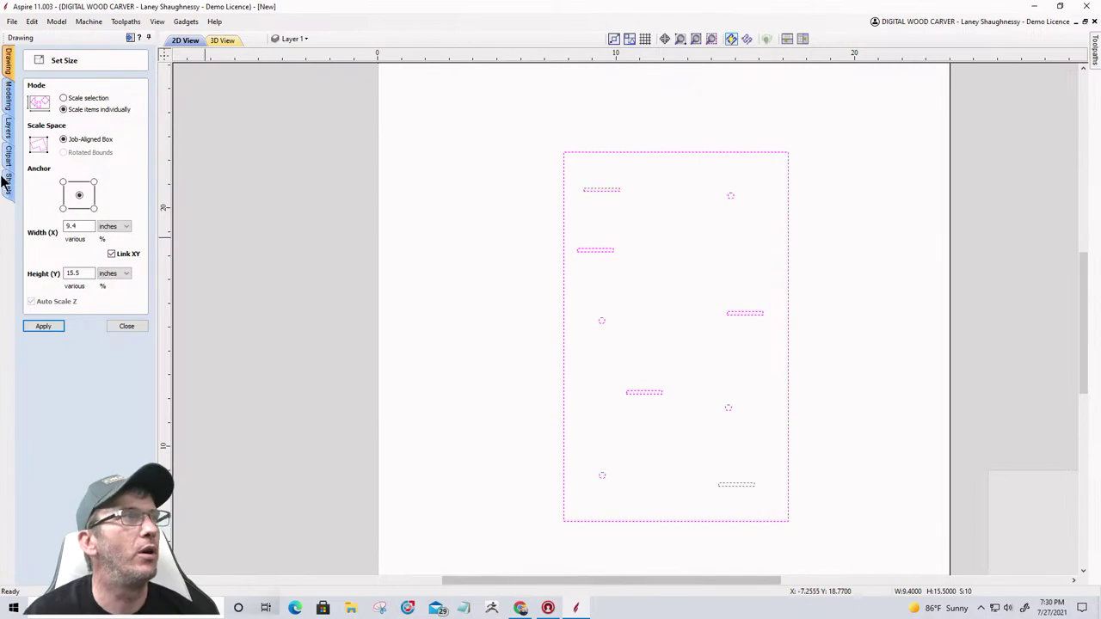
click(63, 99)
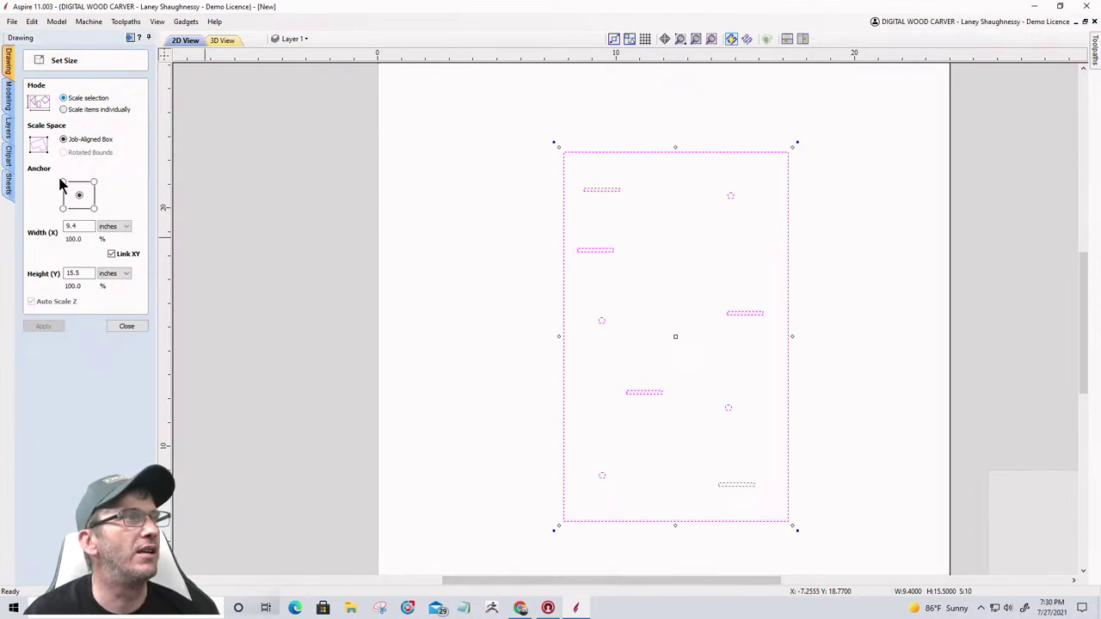
double_click(73, 273)
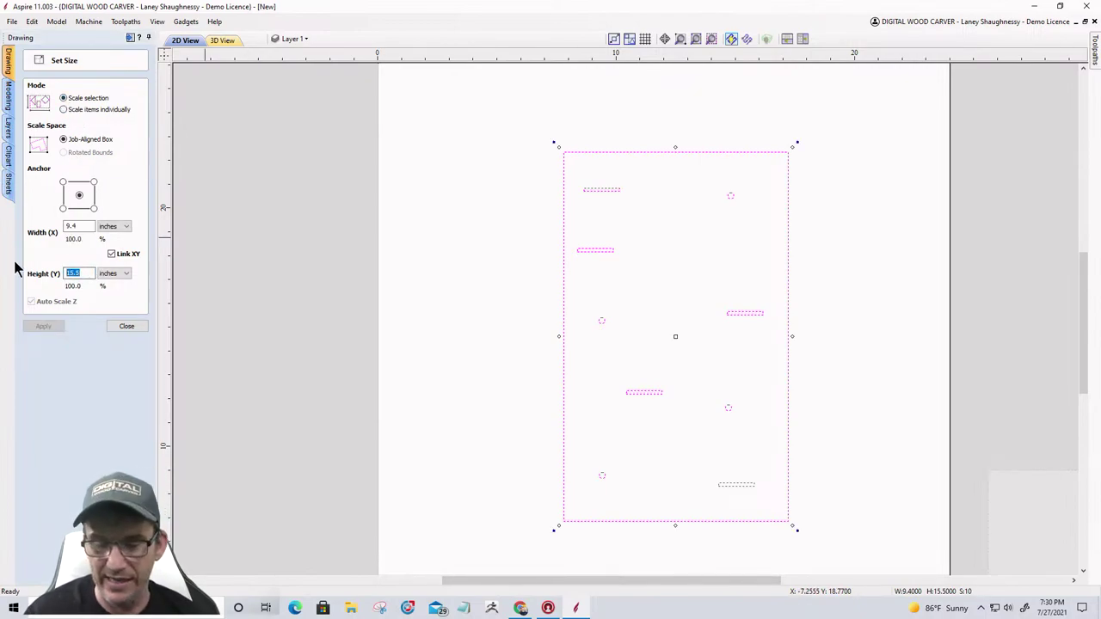
text(1)
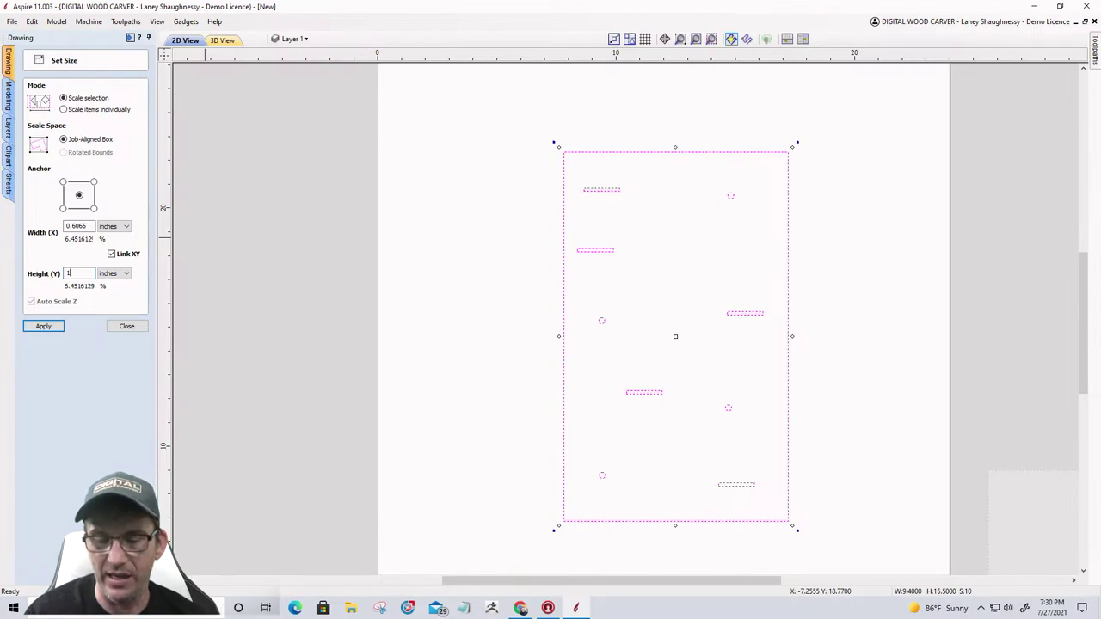
text(3)
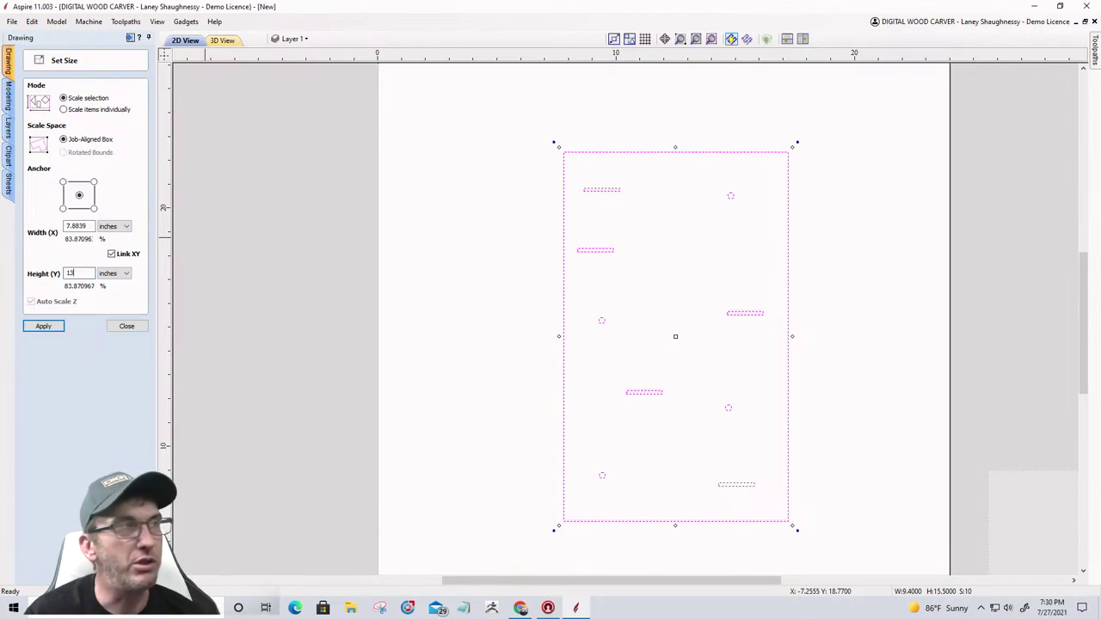
click(43, 326)
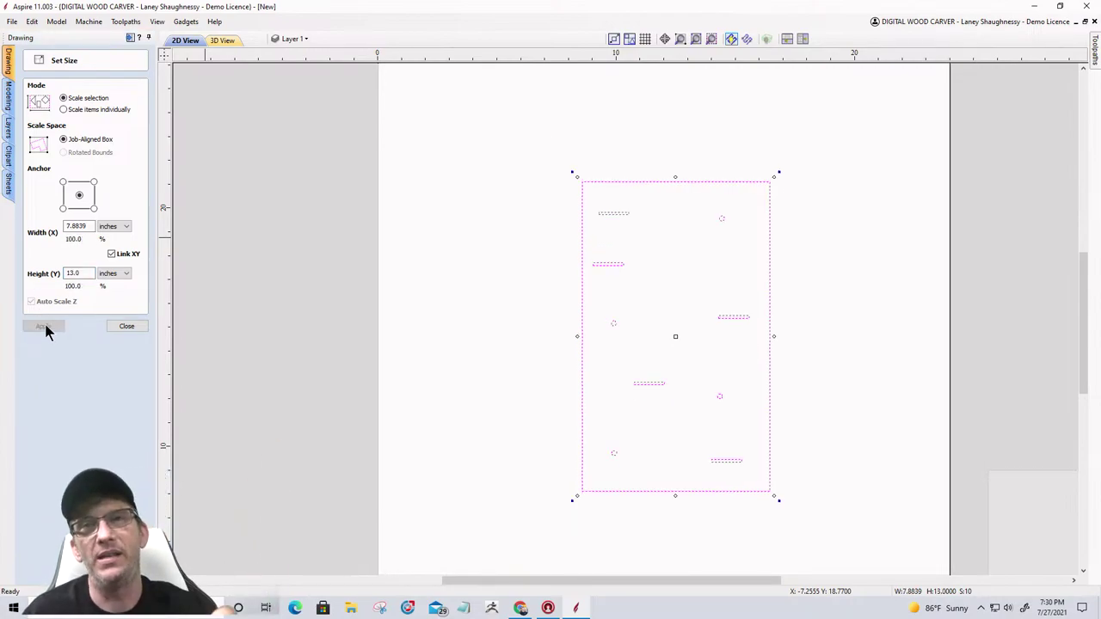
click(136, 325)
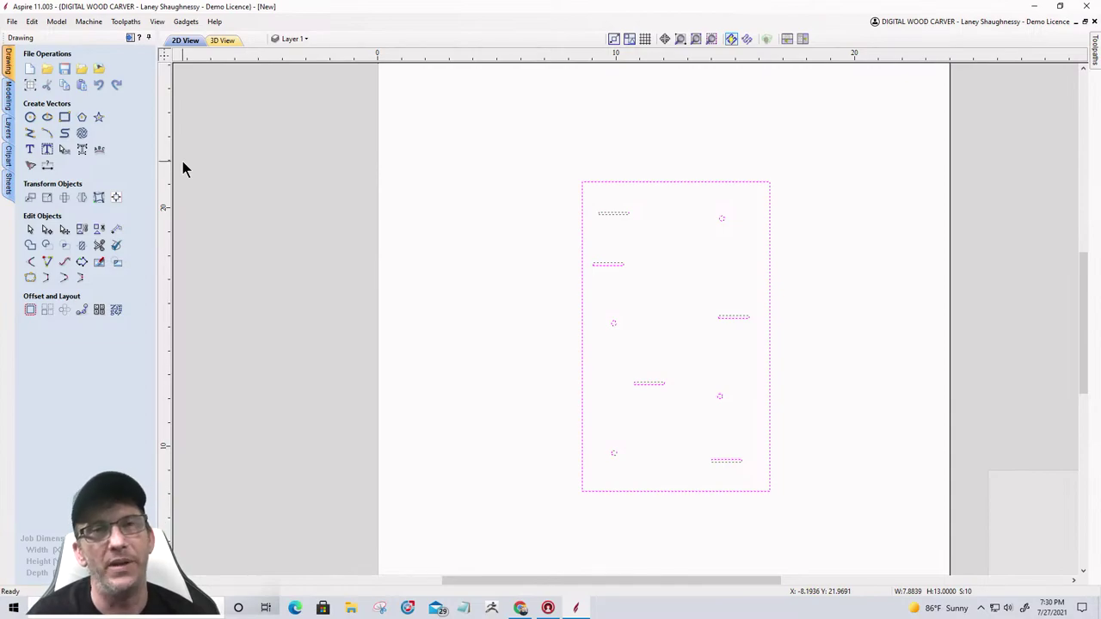
drag(470, 129, 845, 559)
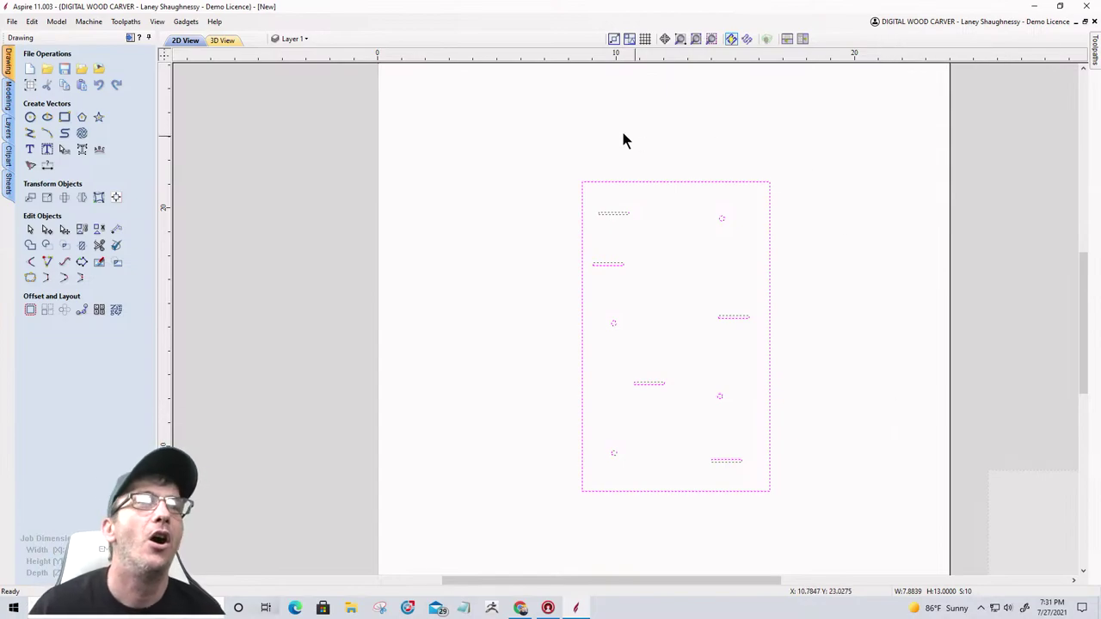
Step: Show the Layers list, inspect Layer 1's options, then box-select the layout's upper five shapes
click(295, 40)
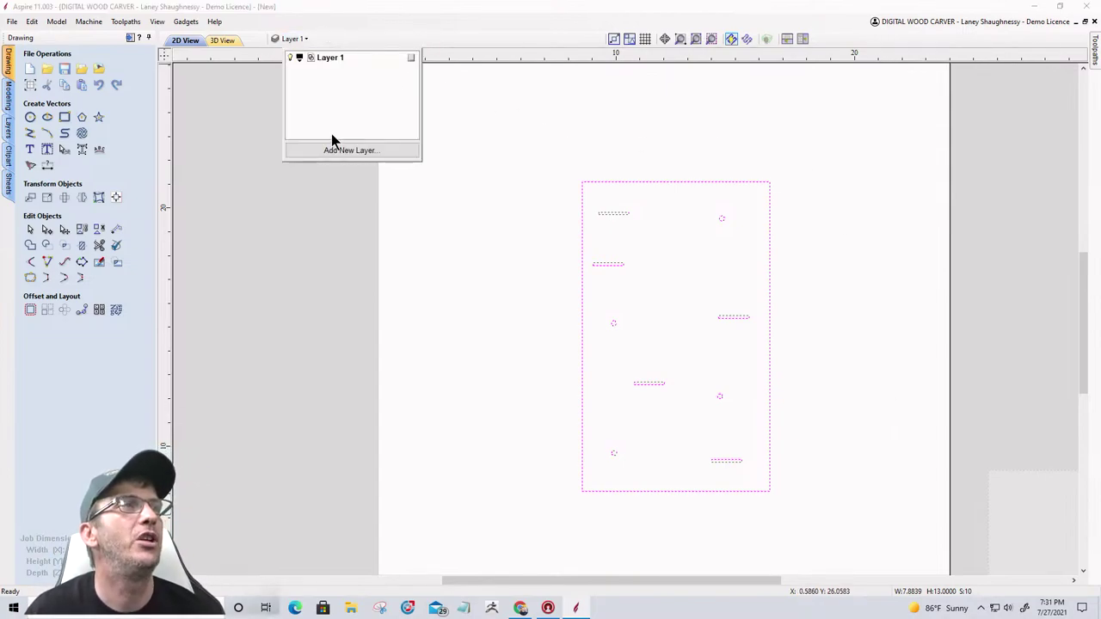
click(9, 131)
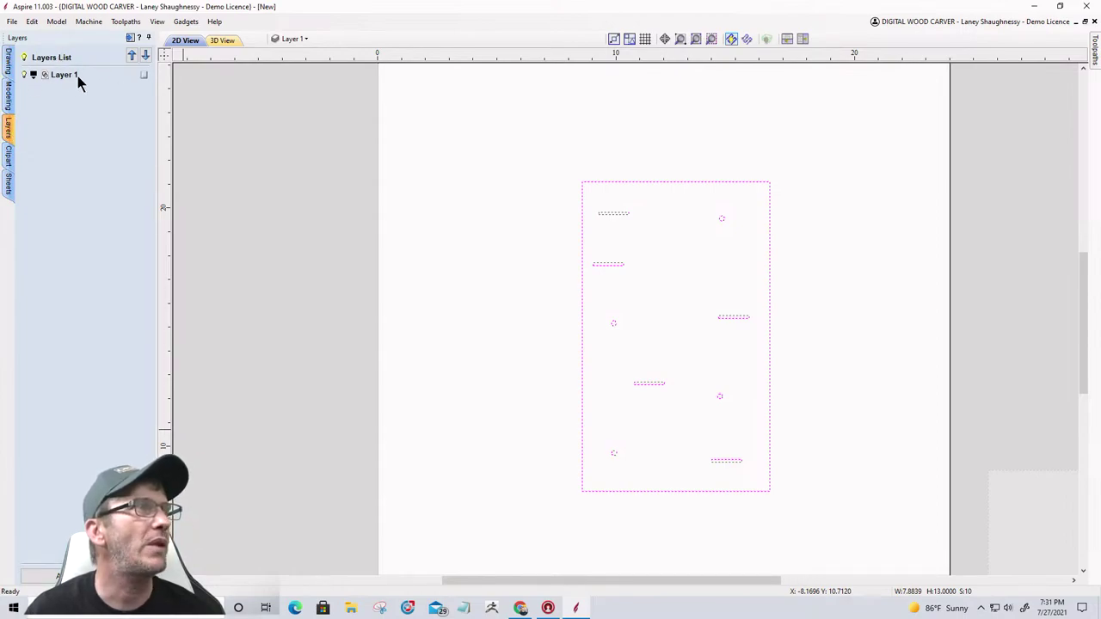
double_click(65, 75)
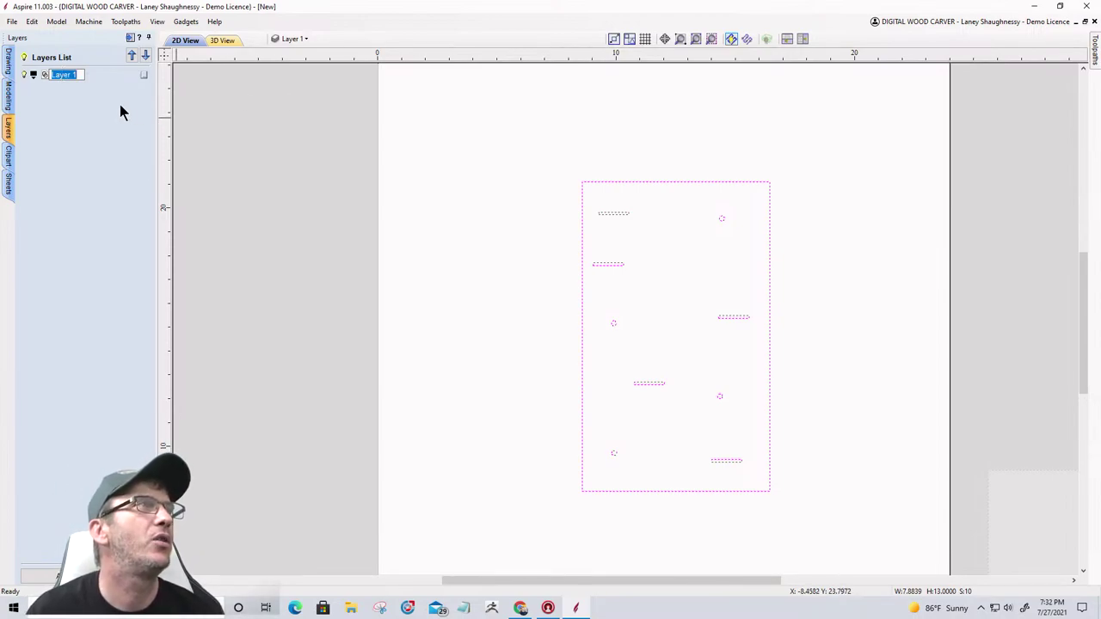
right_click(144, 77)
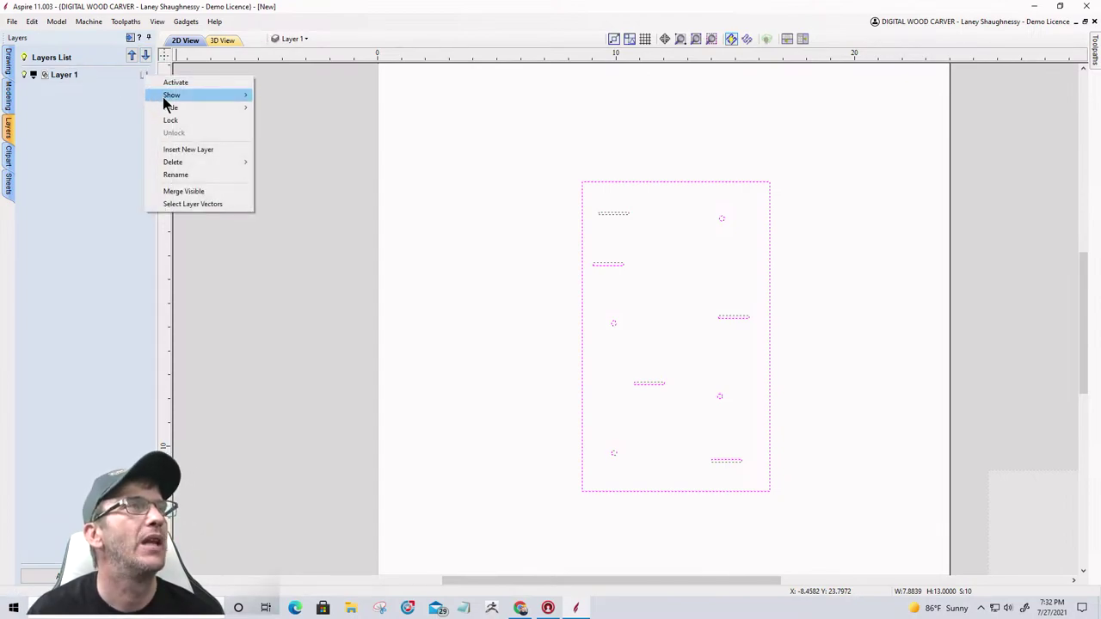
mouse_move(165, 97)
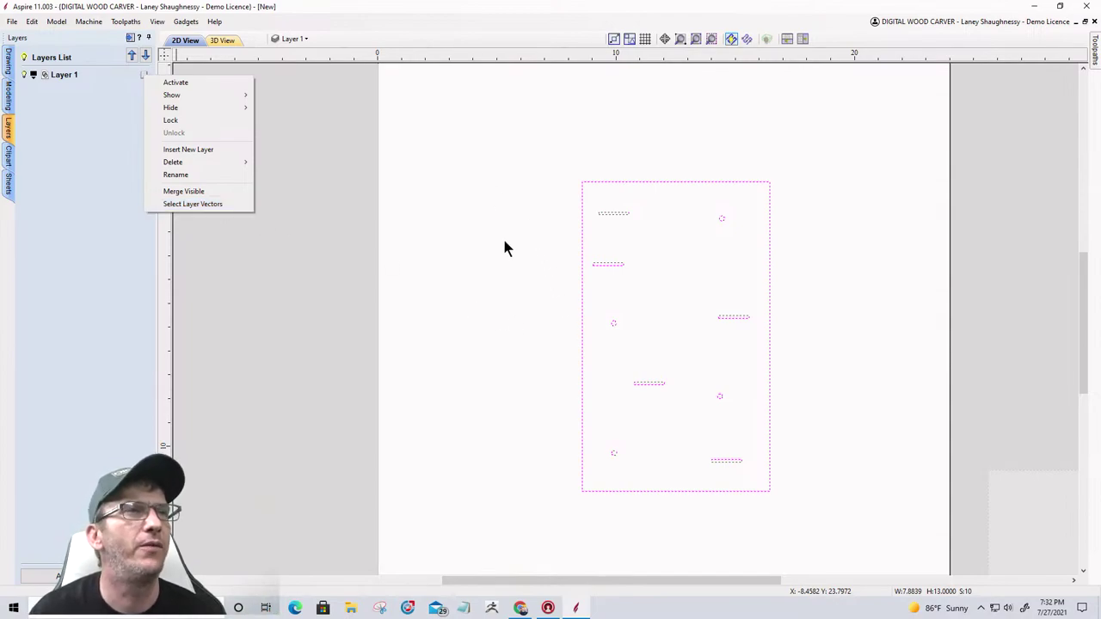
click(99, 200)
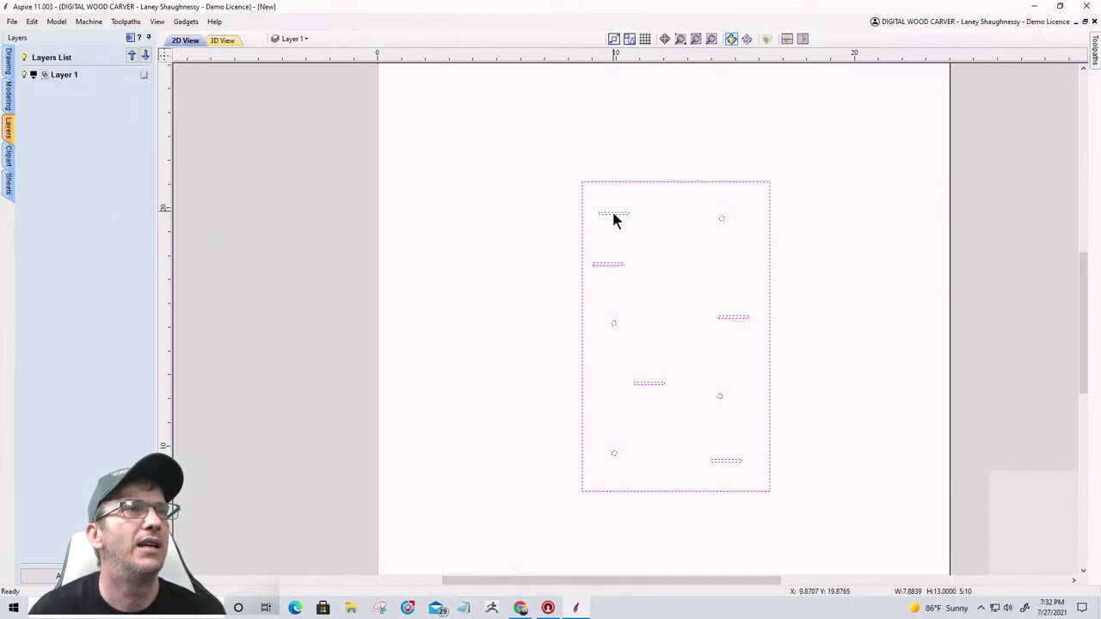
drag(558, 177, 771, 324)
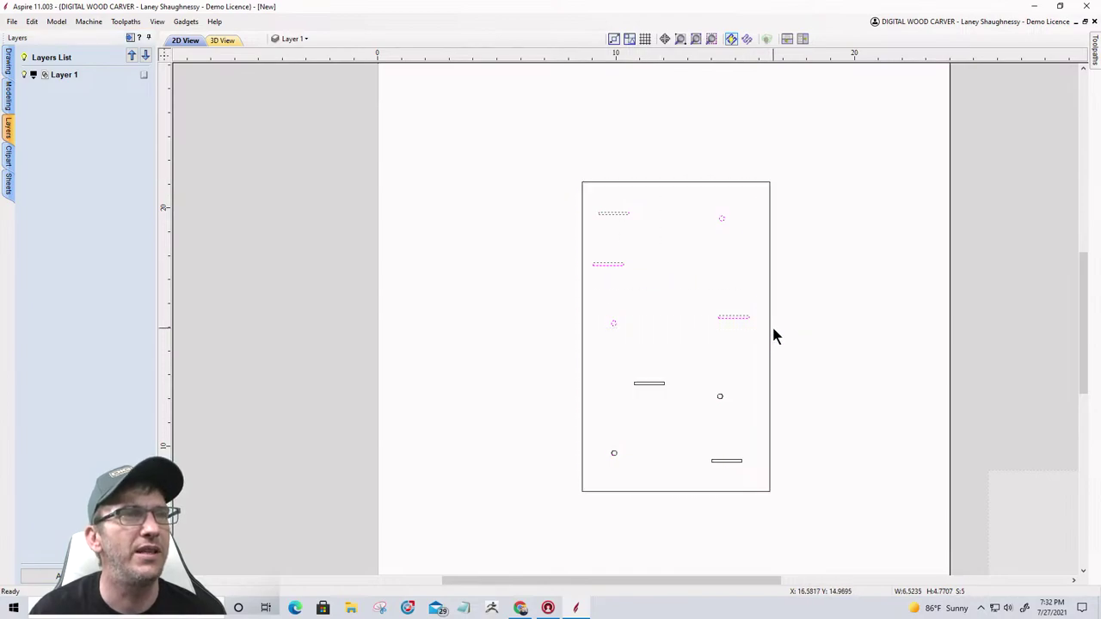
Step: Cut the upper five shapes from the Main Board and make Lid Board the active sheet
right_click(606, 267)
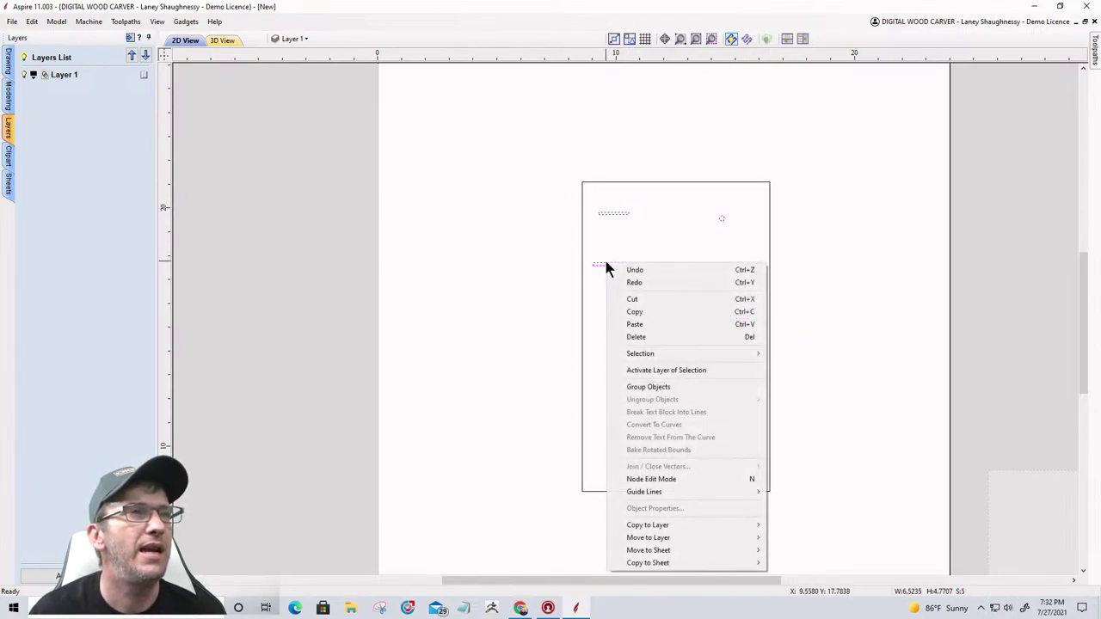
click(631, 298)
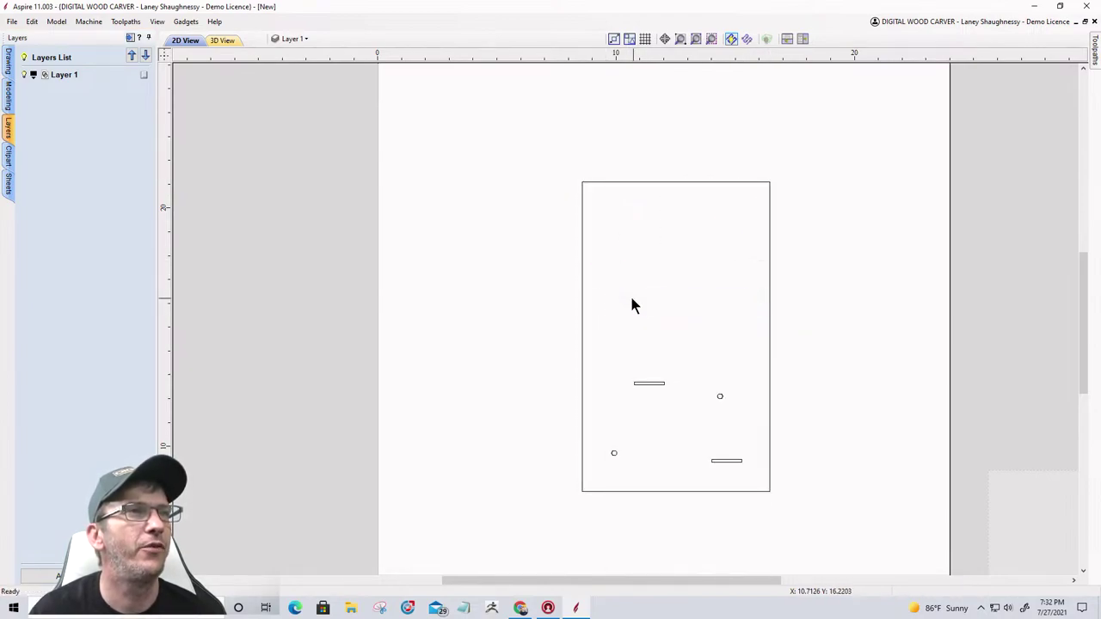
click(130, 40)
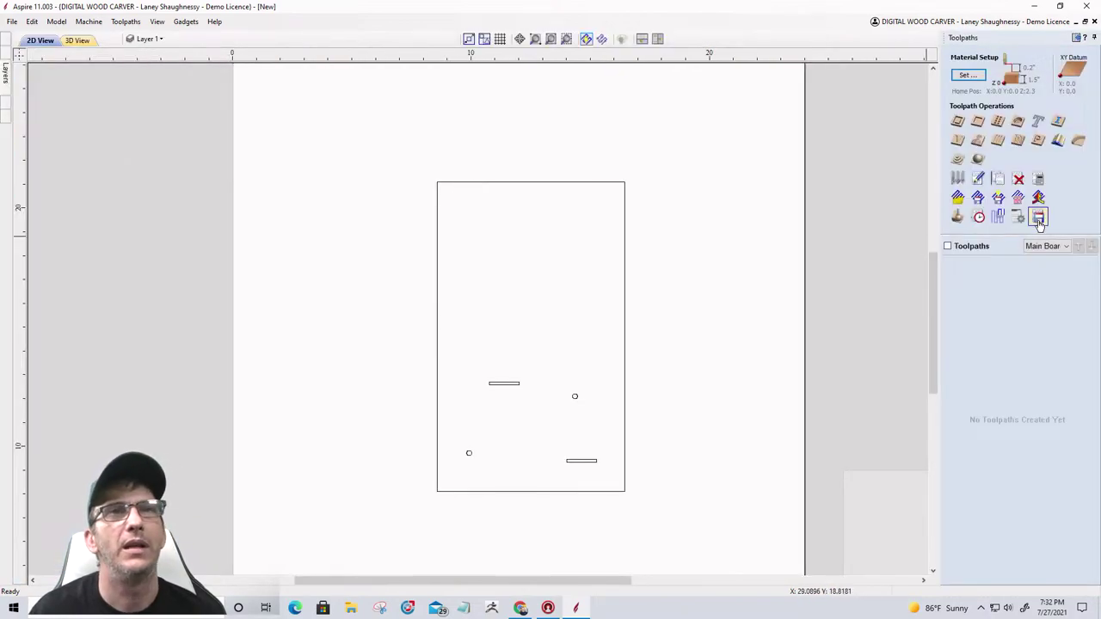
click(1044, 248)
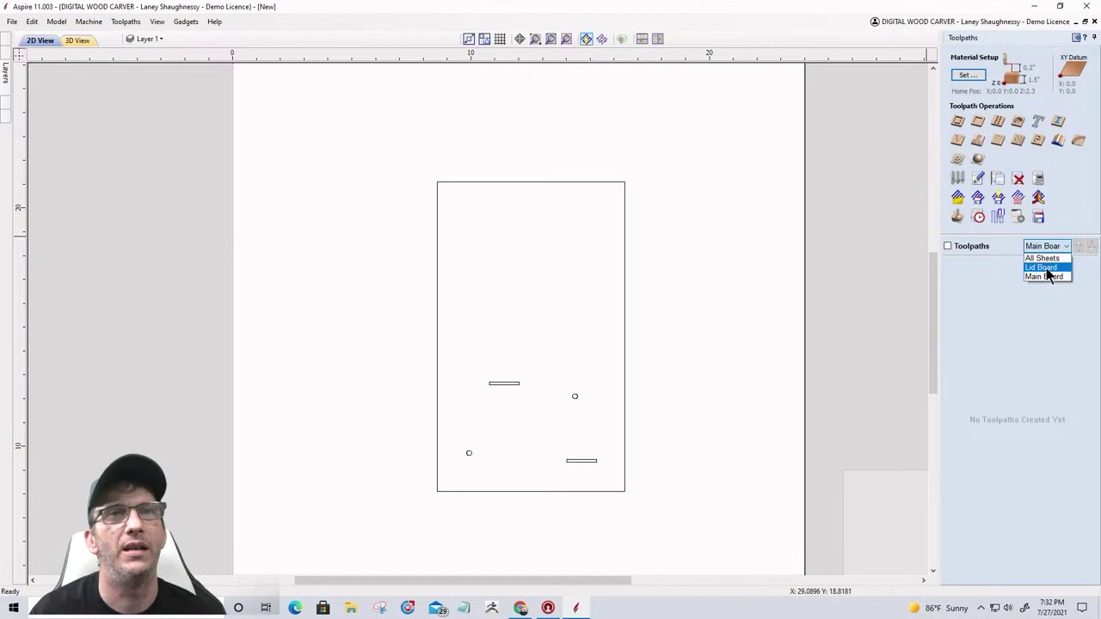
click(1044, 267)
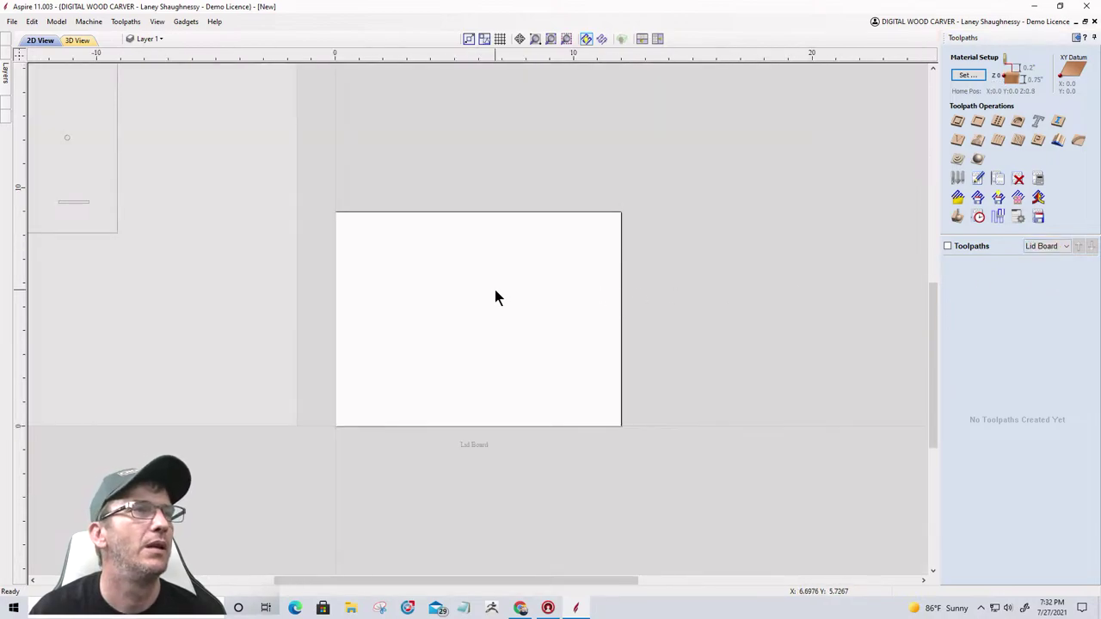
Step: Paste the five shapes and drag them onto the Lid Board
right_click(470, 291)
click(495, 349)
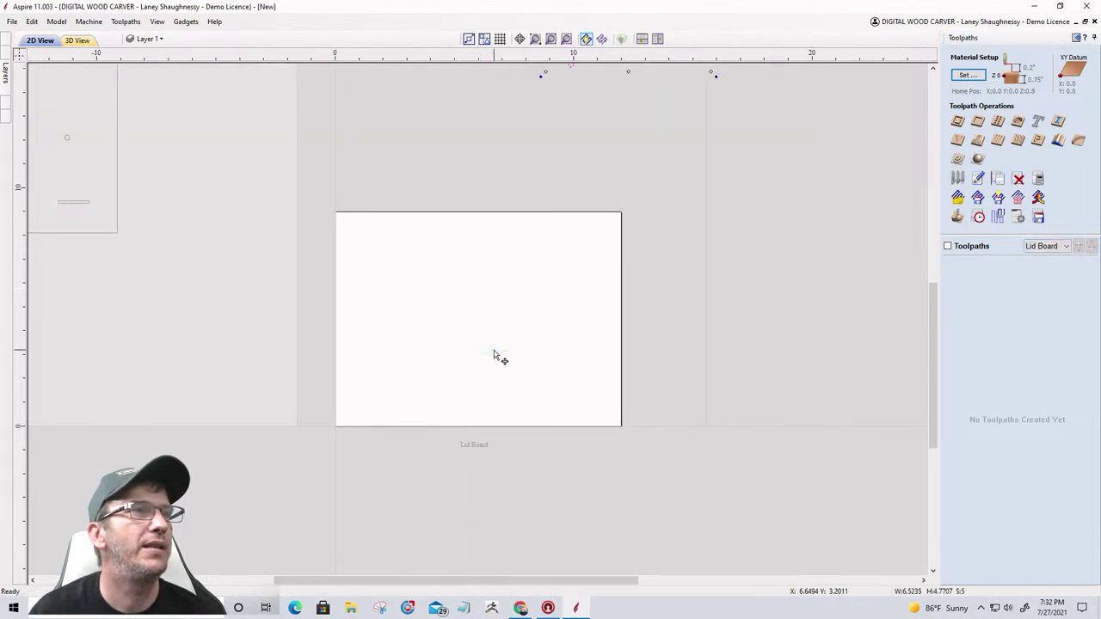
scroll(602, 335, down, 2)
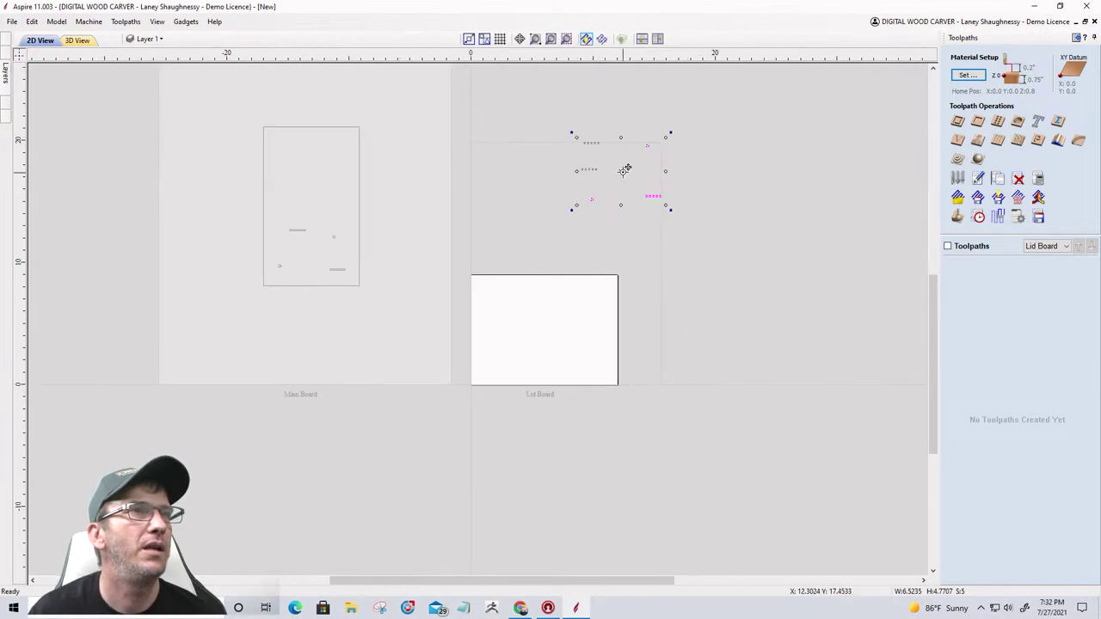
drag(624, 169, 562, 330)
click(741, 332)
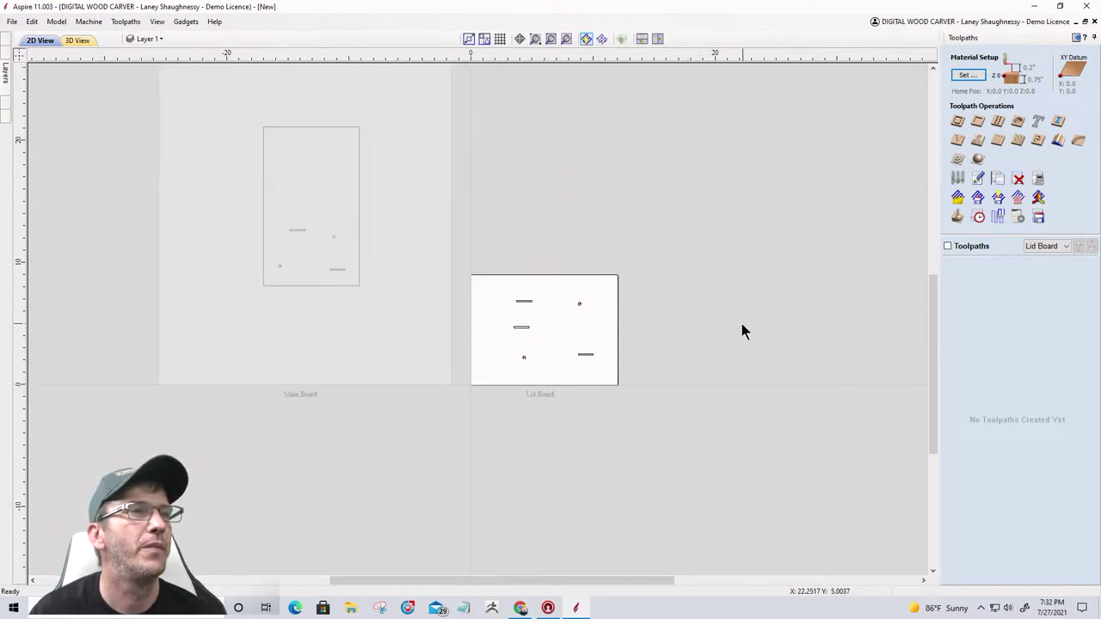
scroll(851, 338, down, 2)
scroll(378, 343, up, 3)
Step: Toggle Layer 1's visibility off and on twice to check its vectors
scroll(382, 335, down, 3)
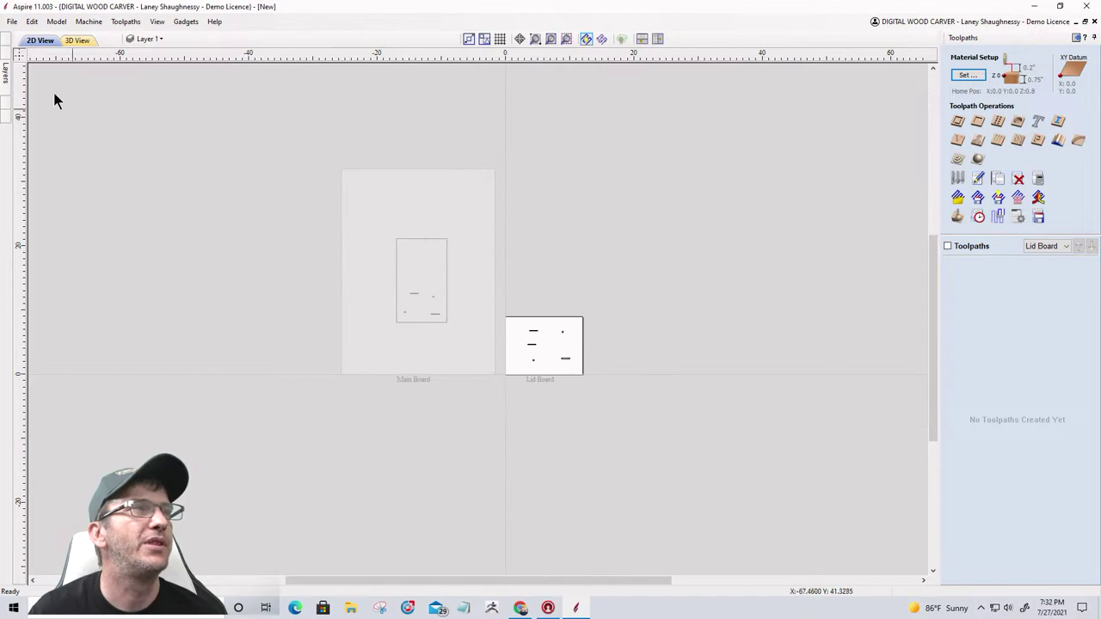
scroll(78, 128, up, 1)
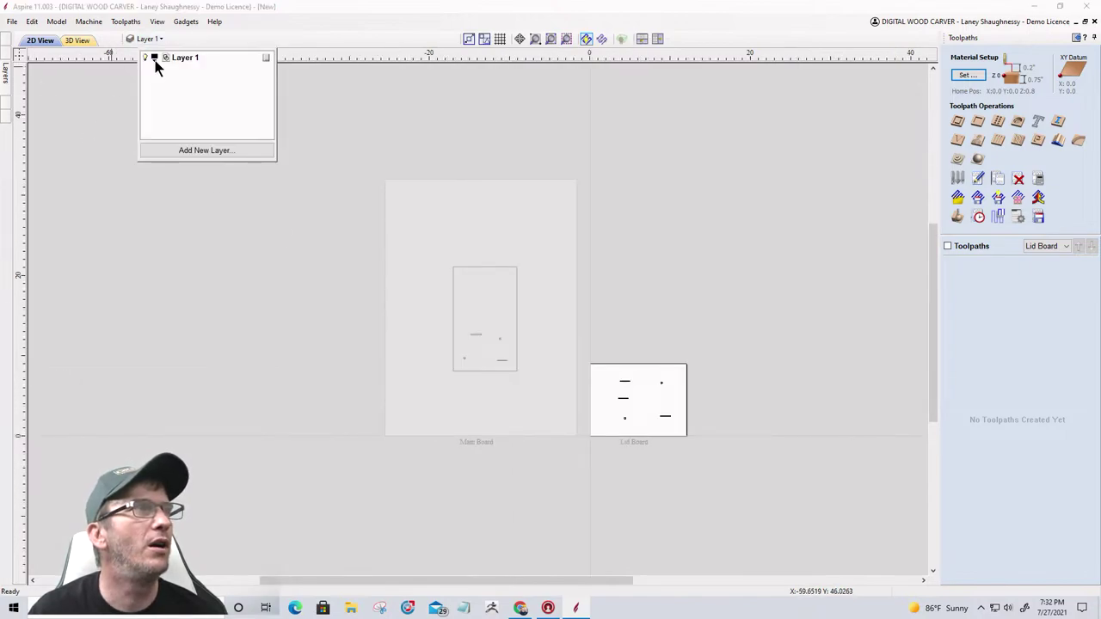
click(148, 60)
click(148, 60)
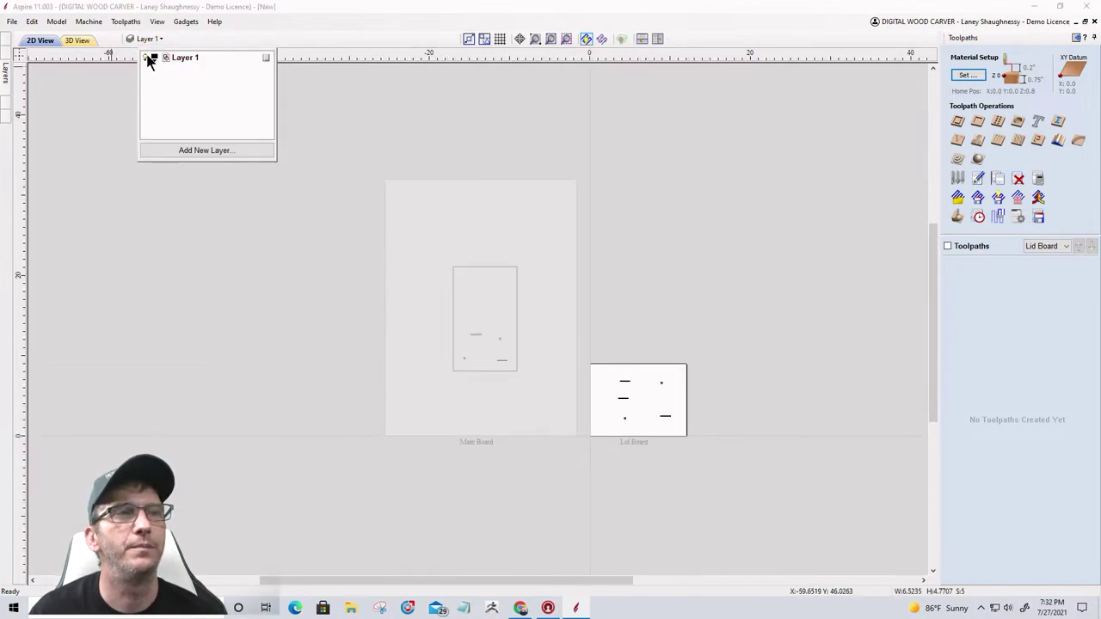
click(148, 60)
click(148, 60)
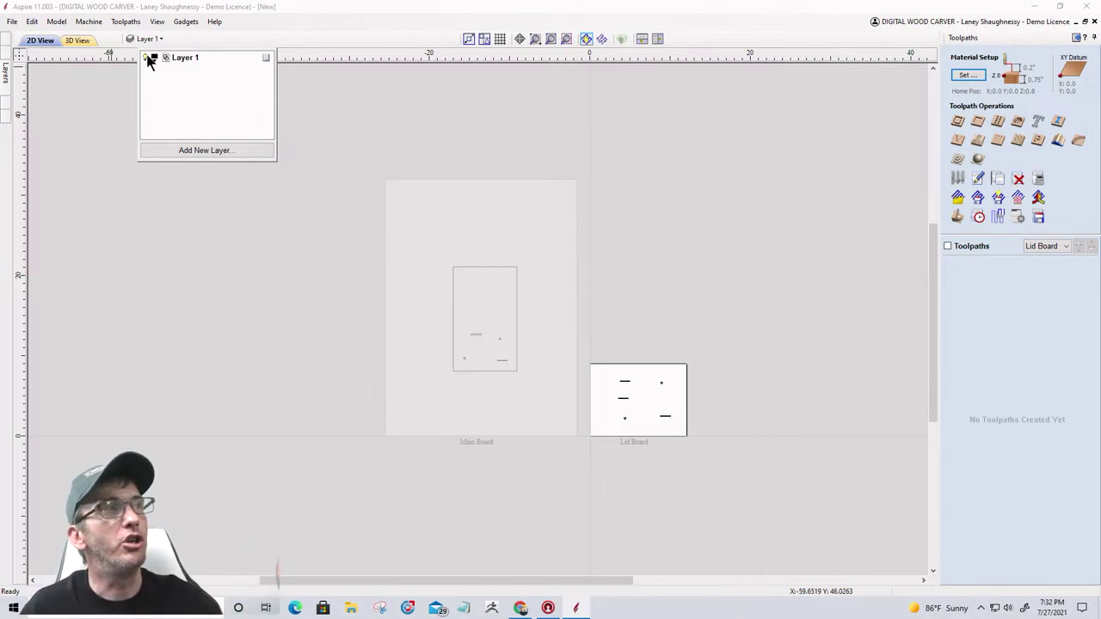
Step: Rename Layer 1 to 'Sheet 1', then hide and show its vectors again
right_click(175, 65)
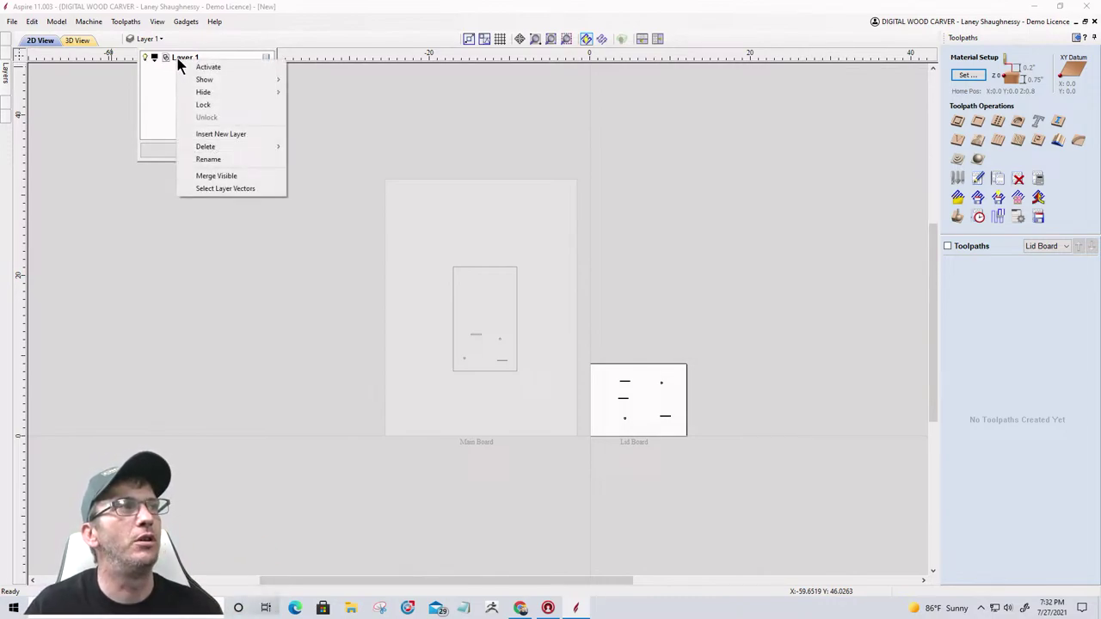
click(205, 160)
text(Sheet 1)
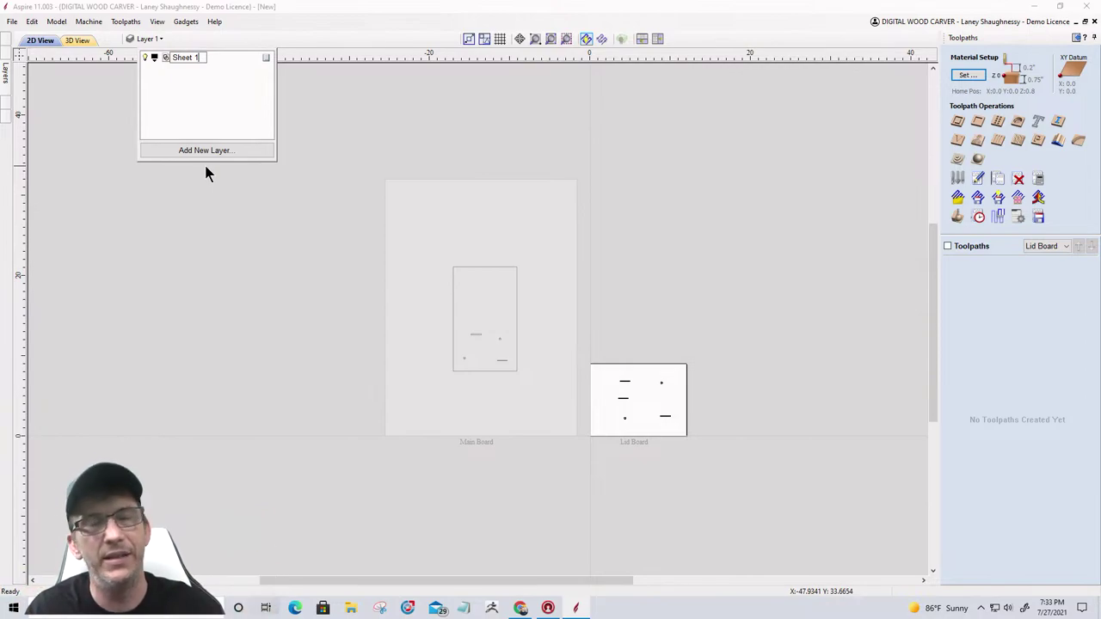
click(145, 58)
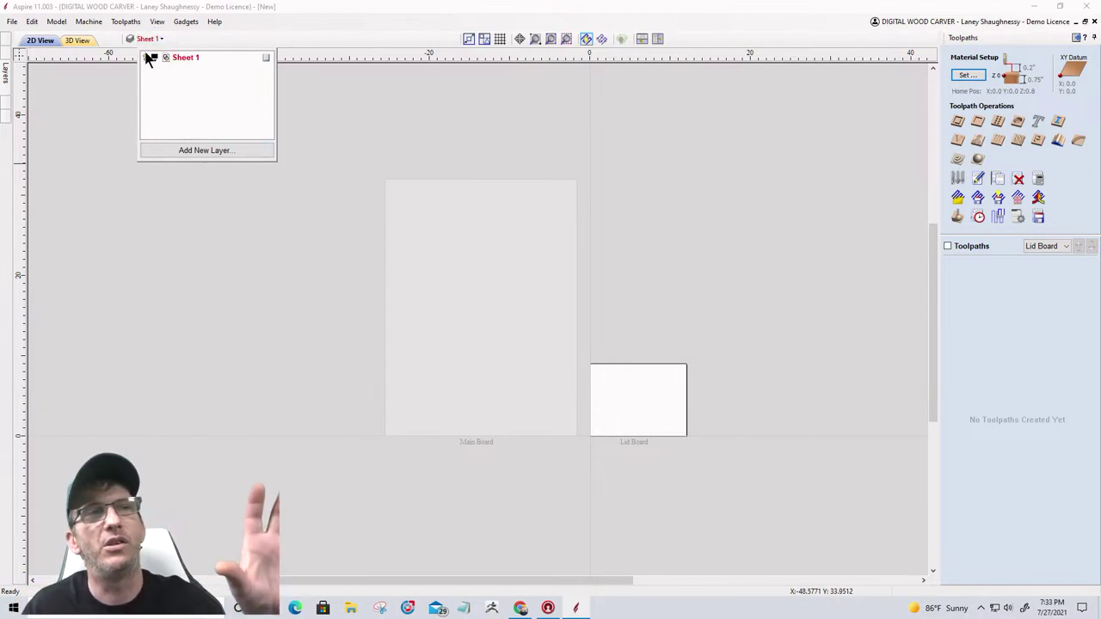
click(148, 58)
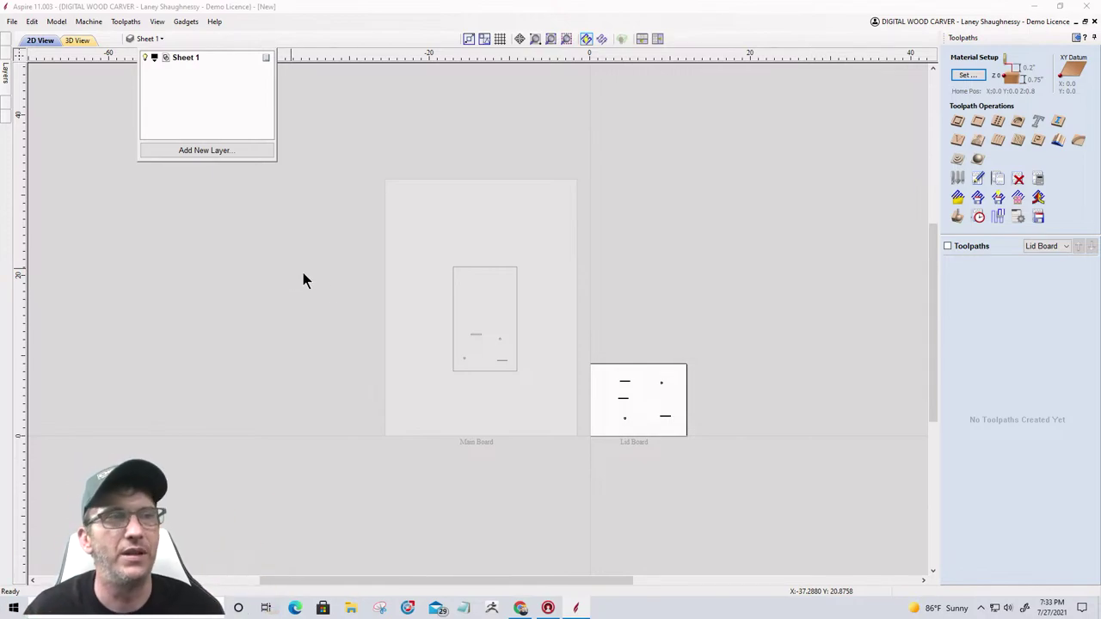
Step: Select Main Board in the Toolpaths sheet dropdown
click(1067, 248)
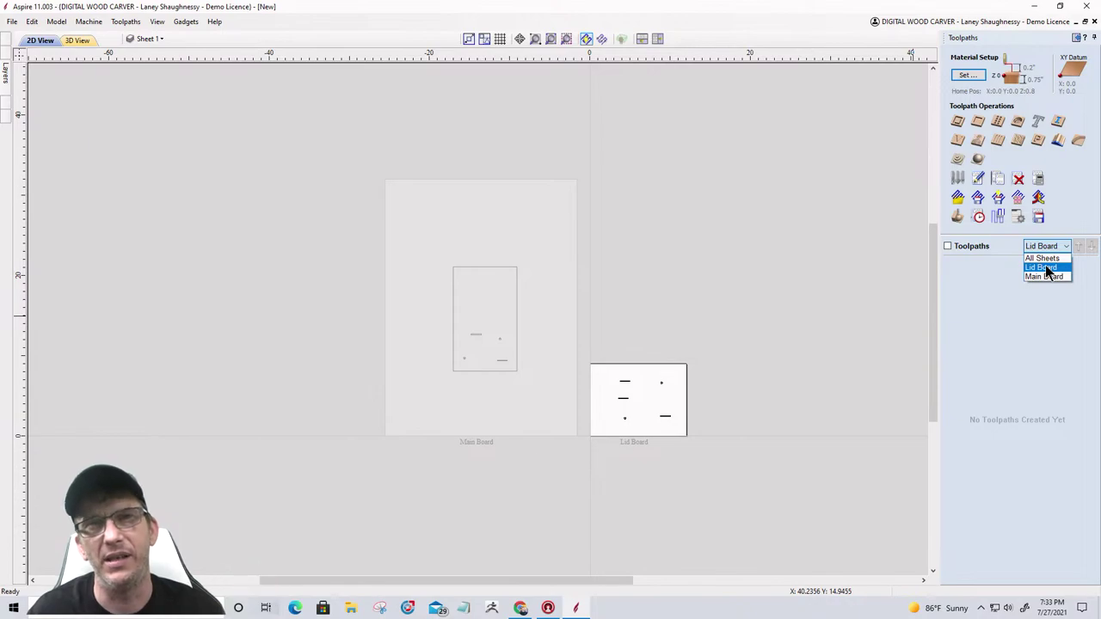
click(1045, 276)
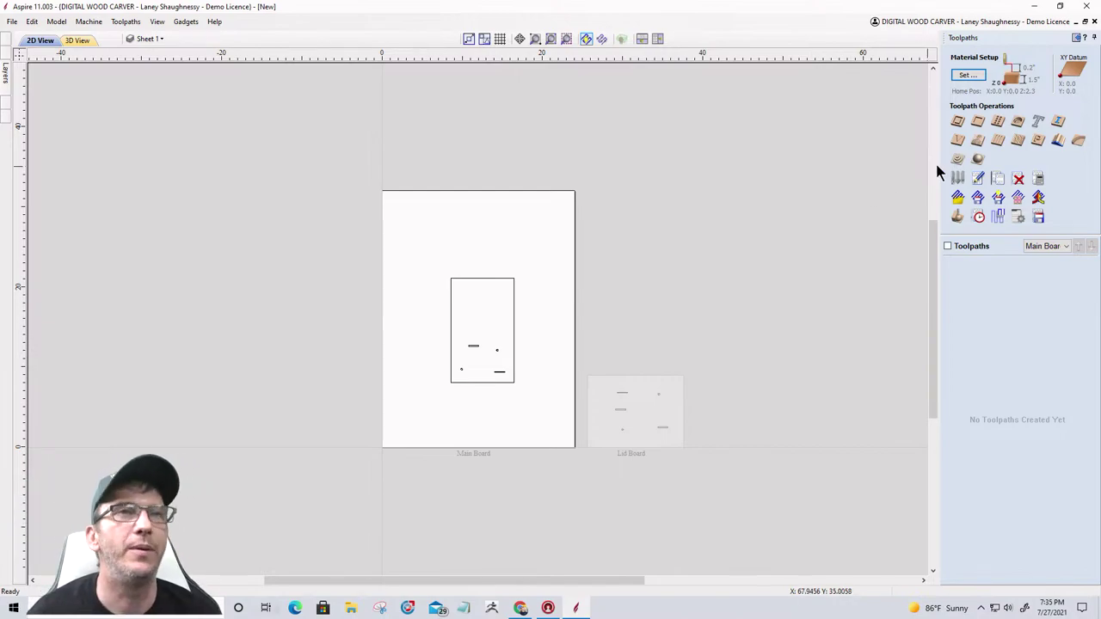
Step: Delete the small rectangle and its marks from the Main Board, then start Draw Polyline
click(1075, 38)
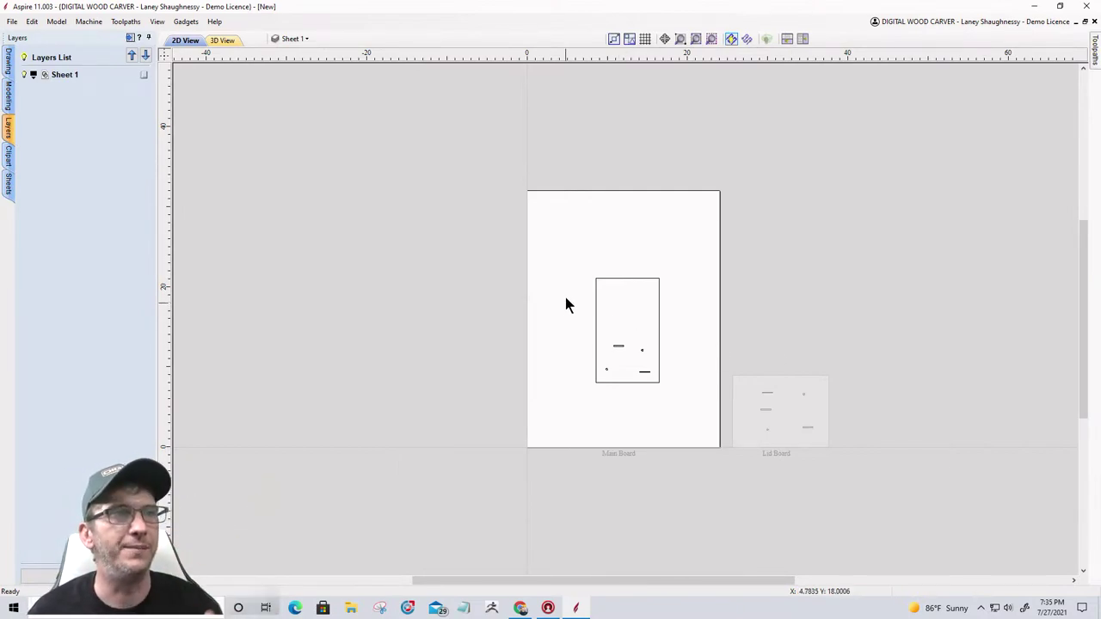
drag(553, 260, 697, 405)
key(Delete)
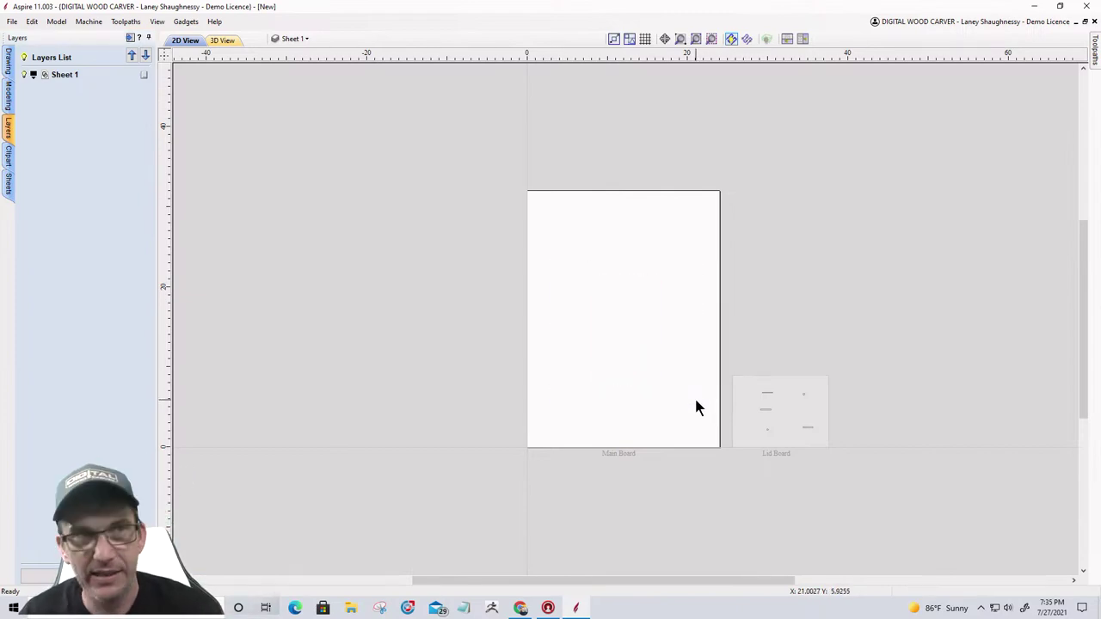
click(8, 65)
click(30, 134)
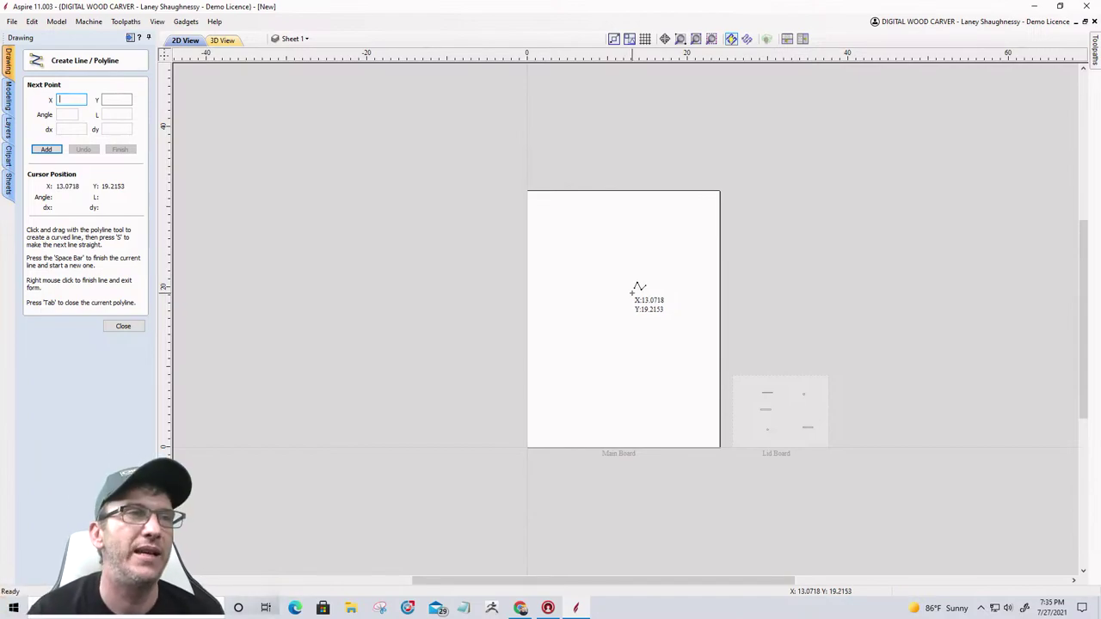
Step: Place the first eight corners of a practice polyline on the Main Board
scroll(577, 255, up, 5)
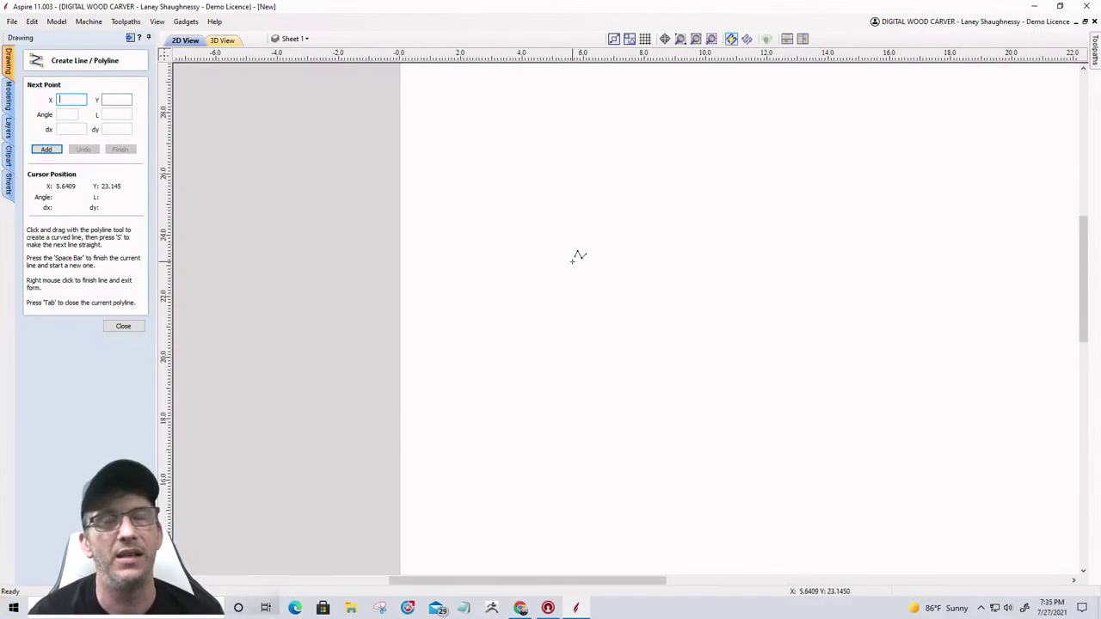
scroll(572, 261, down, 2)
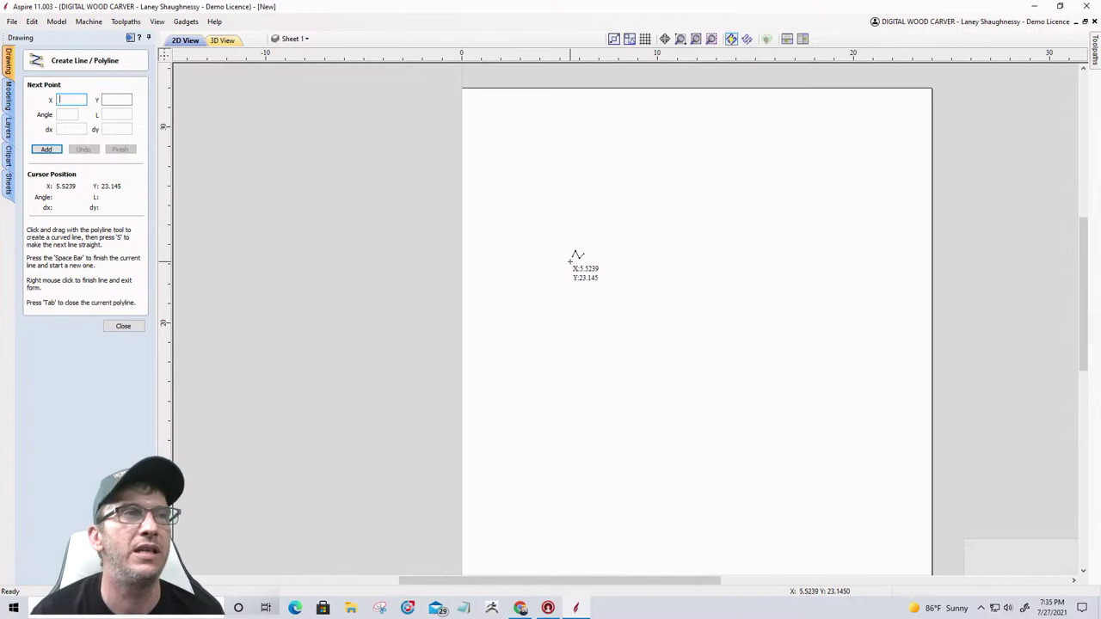
click(550, 218)
click(684, 194)
click(755, 316)
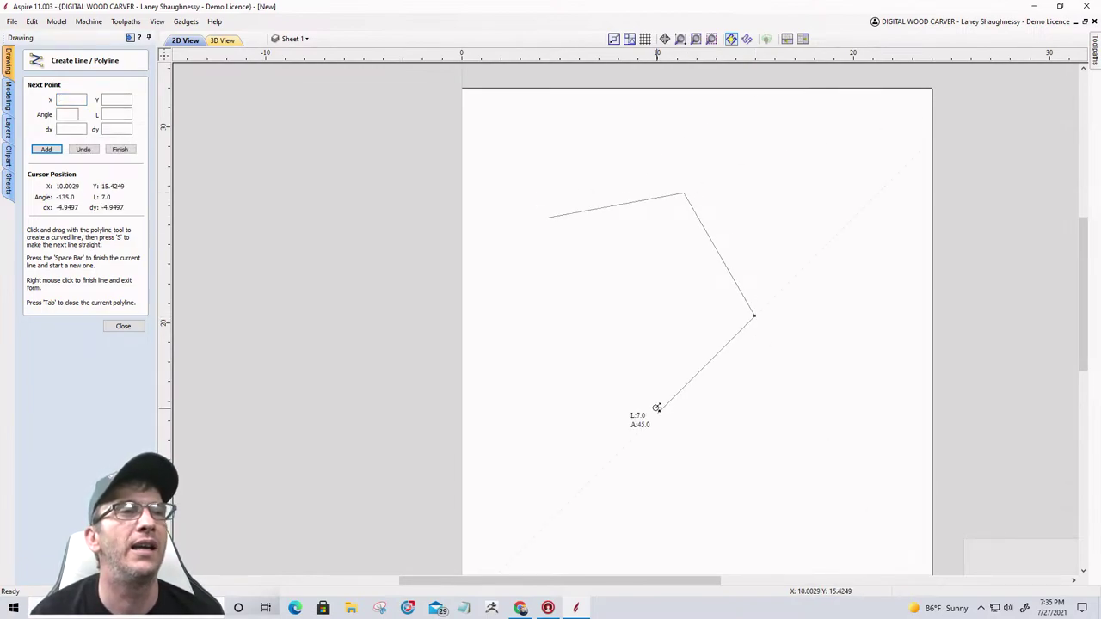
click(658, 412)
click(575, 337)
click(624, 254)
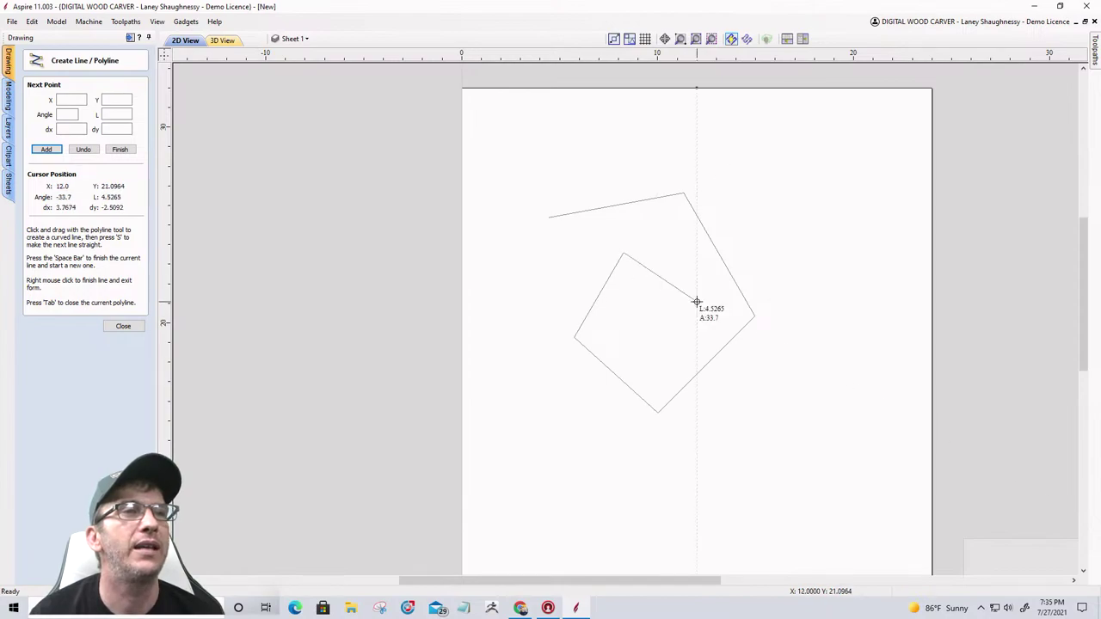
click(696, 302)
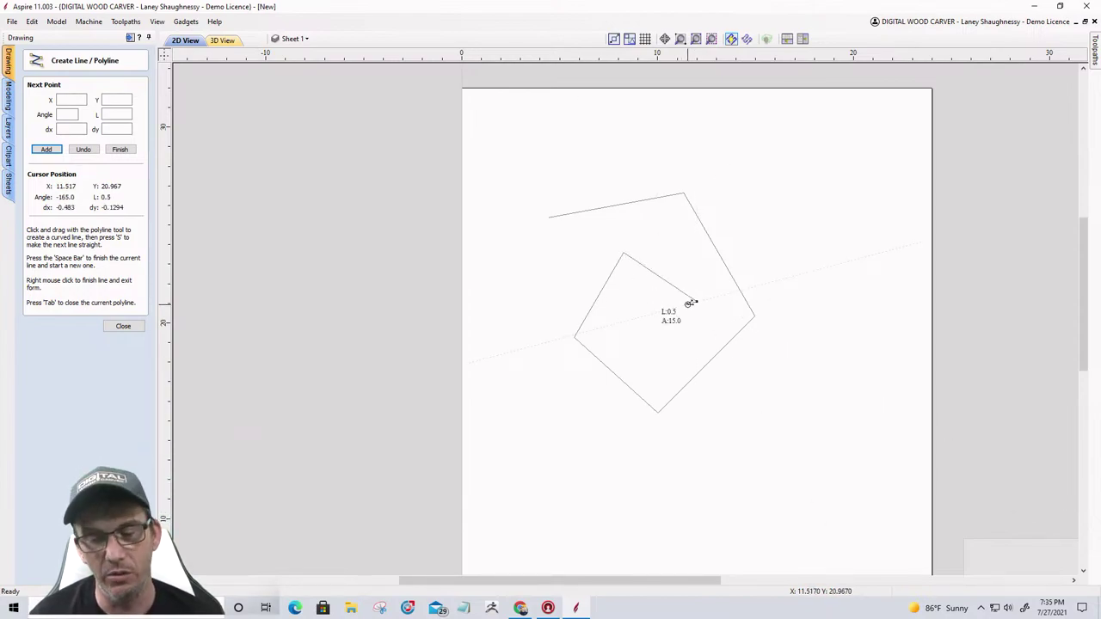
click(690, 300)
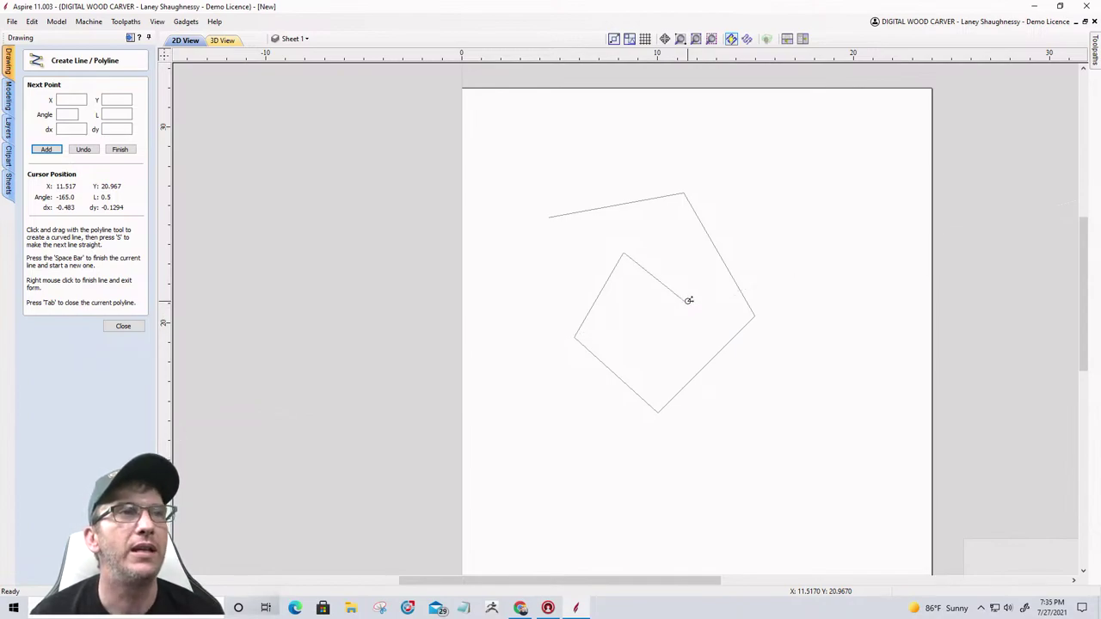
Step: Undo two corners, add seven corners spiralling inward, and finish the open polyline
key(ctrl+z)
key(ctrl+z)
key(ctrl+z)
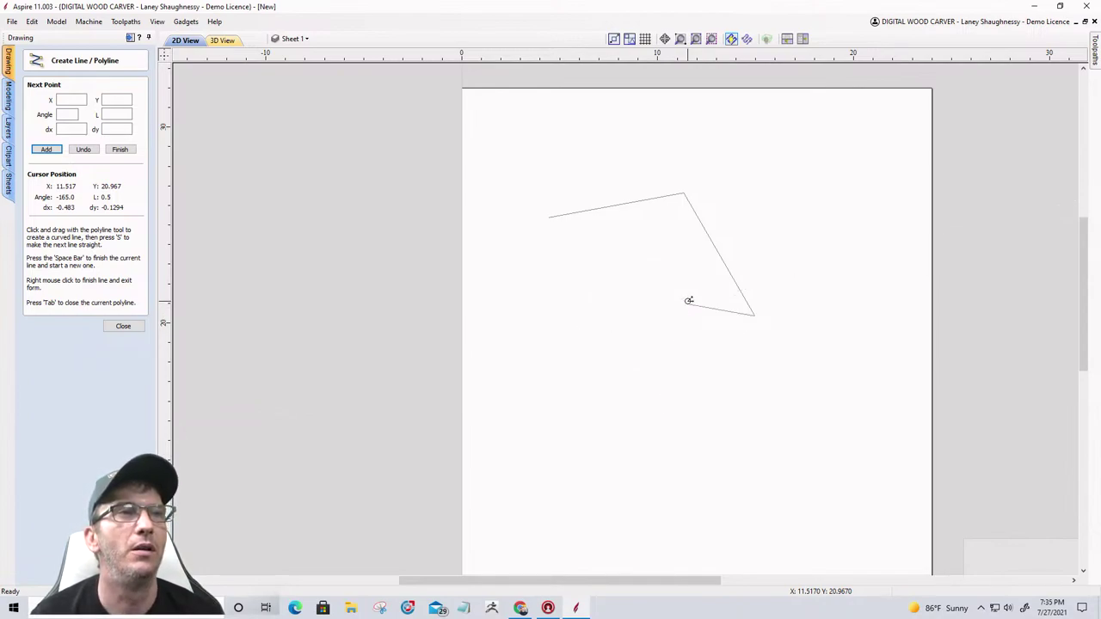
key(ctrl+z)
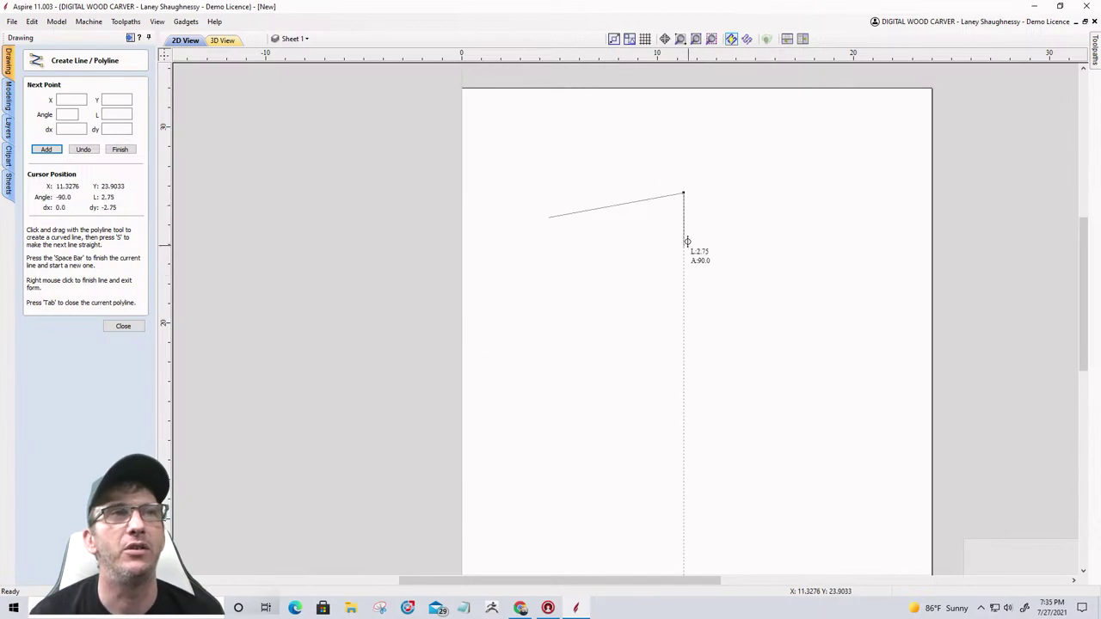
click(738, 333)
click(687, 446)
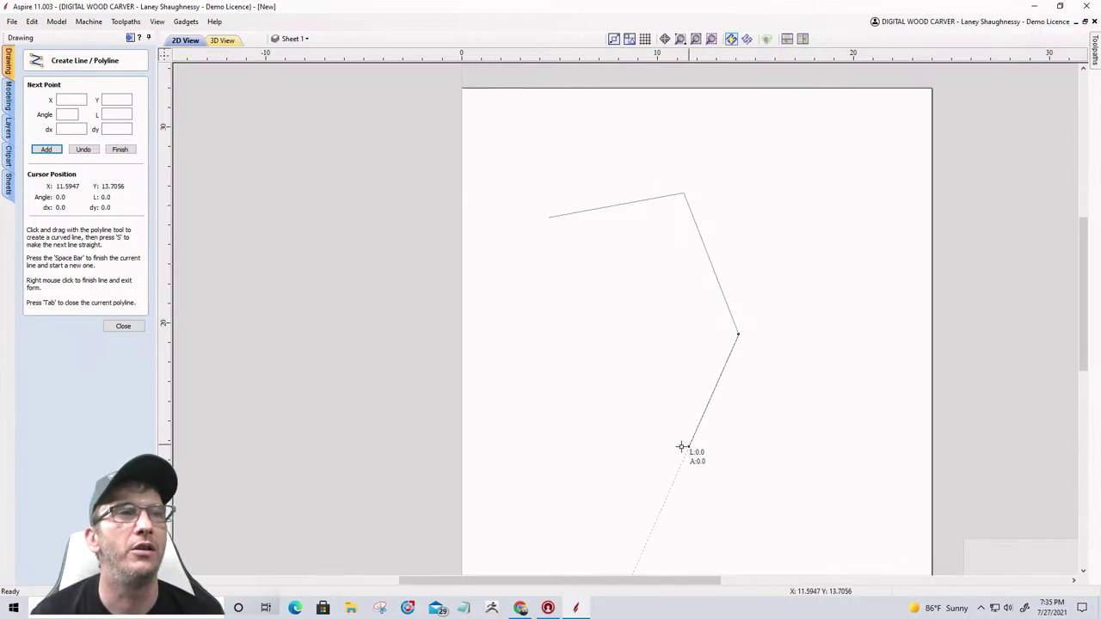
click(543, 474)
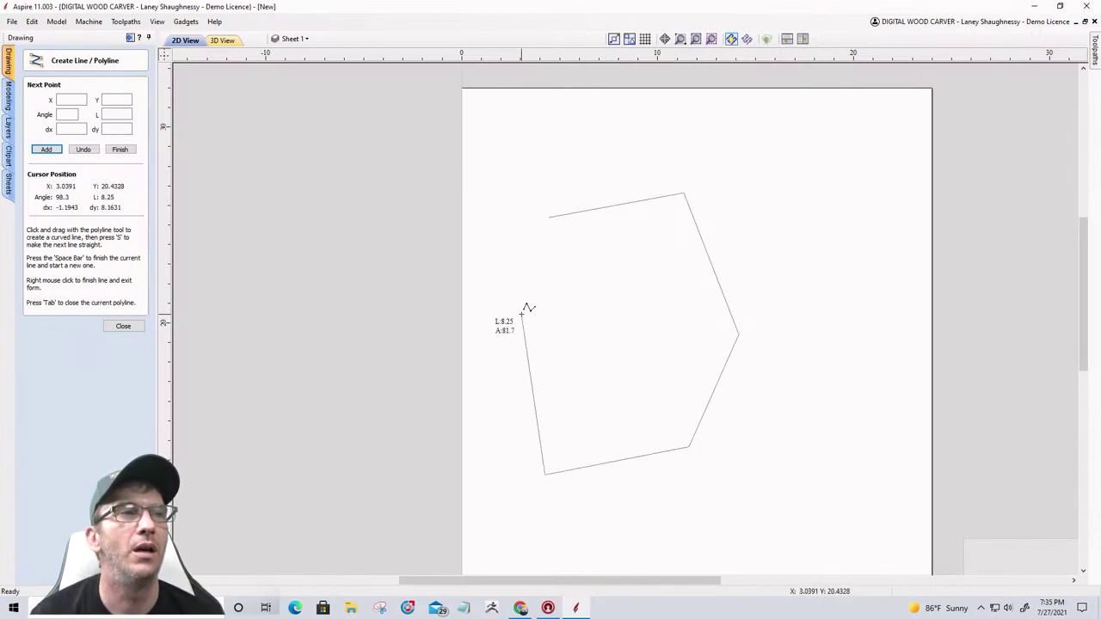
click(665, 284)
click(665, 395)
click(582, 384)
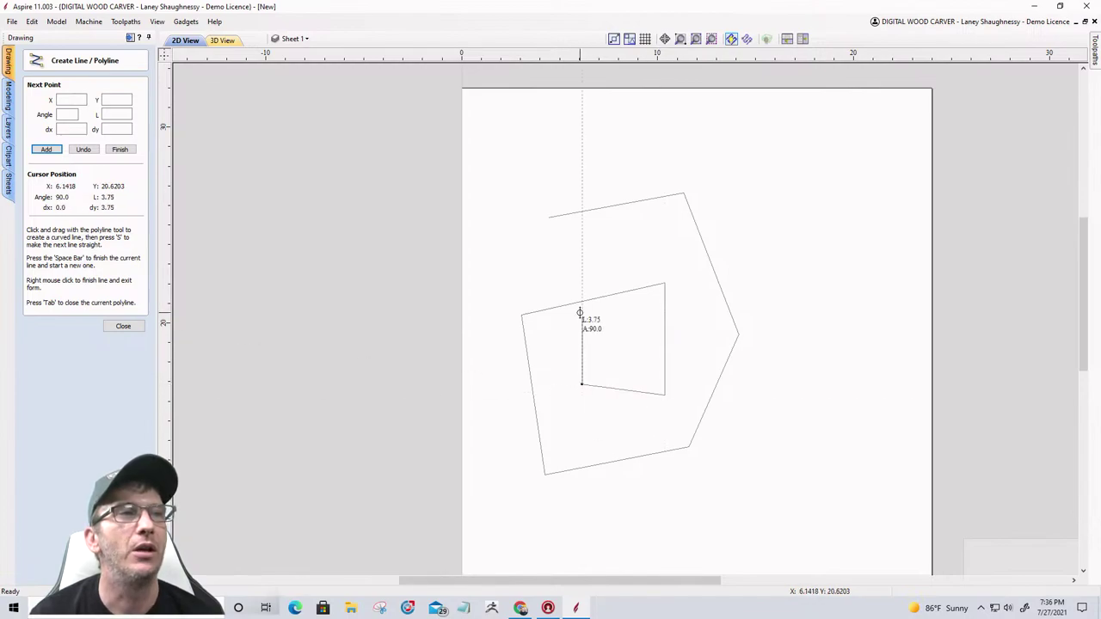
click(608, 327)
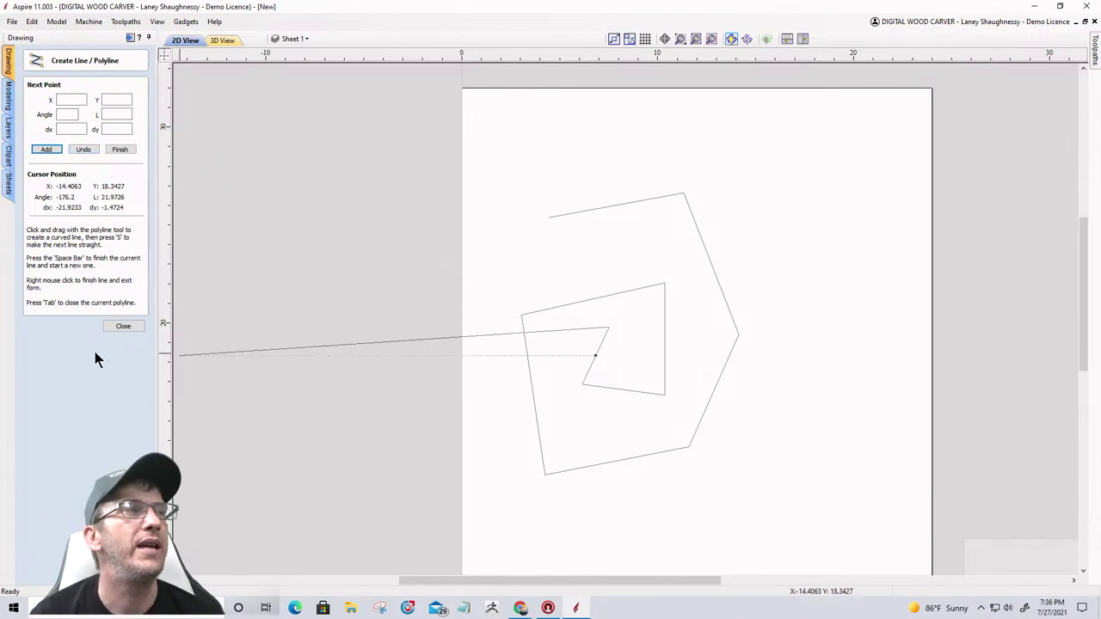
right_click(562, 379)
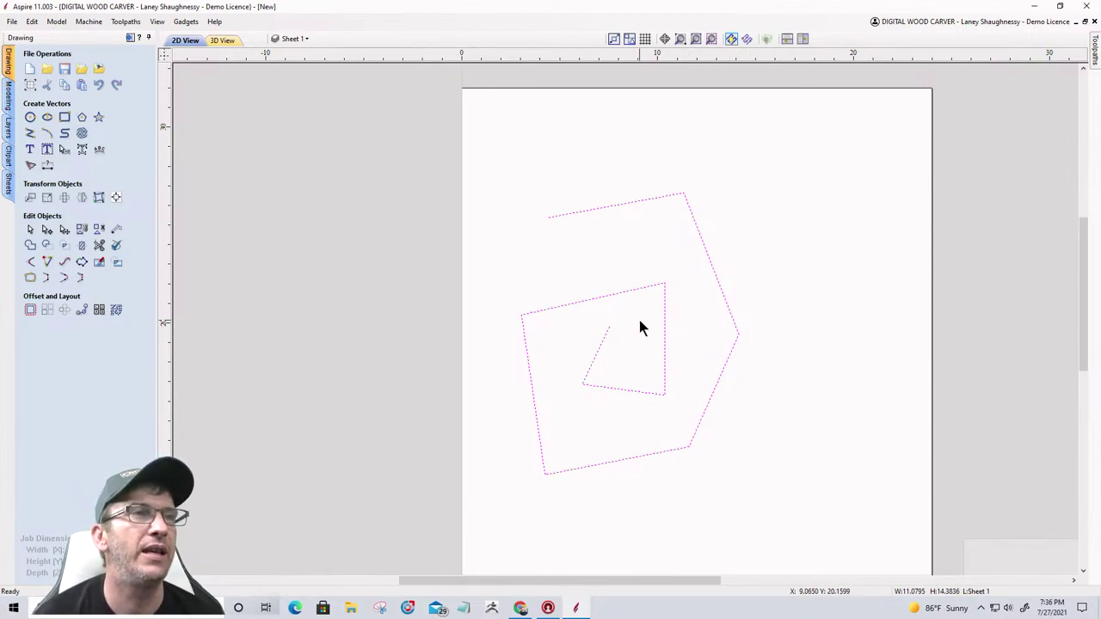
key(Delete)
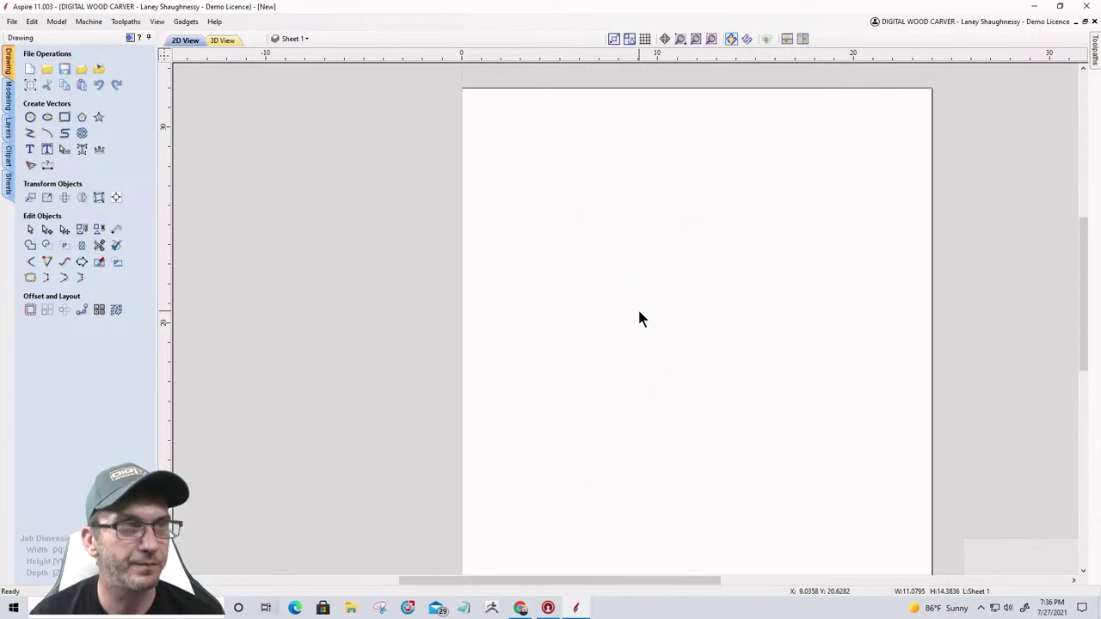
click(29, 135)
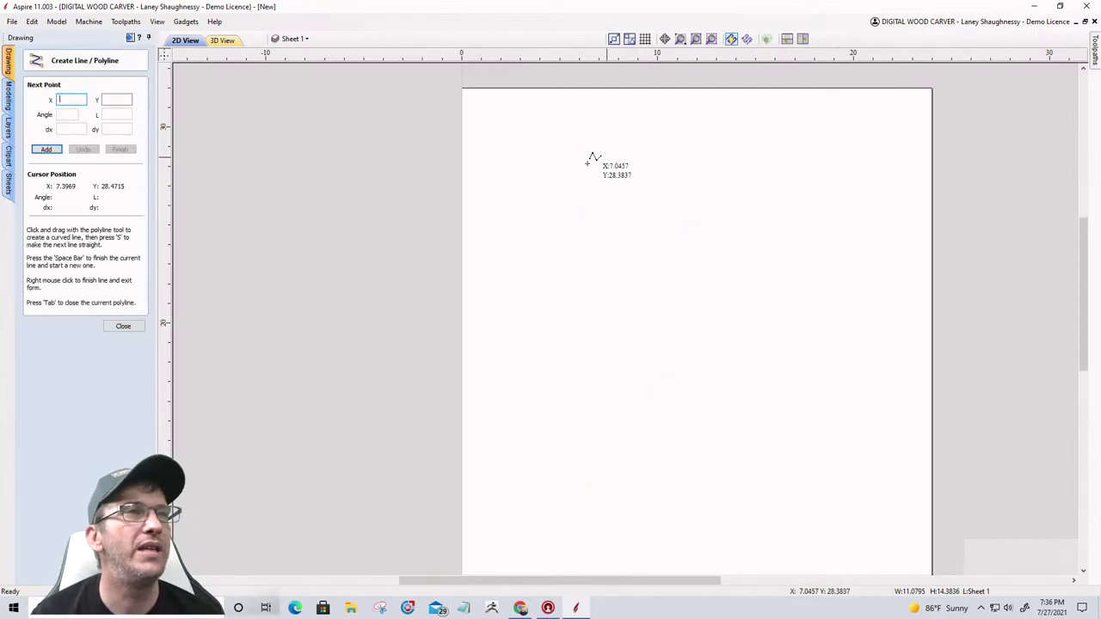
click(549, 188)
click(749, 188)
click(758, 389)
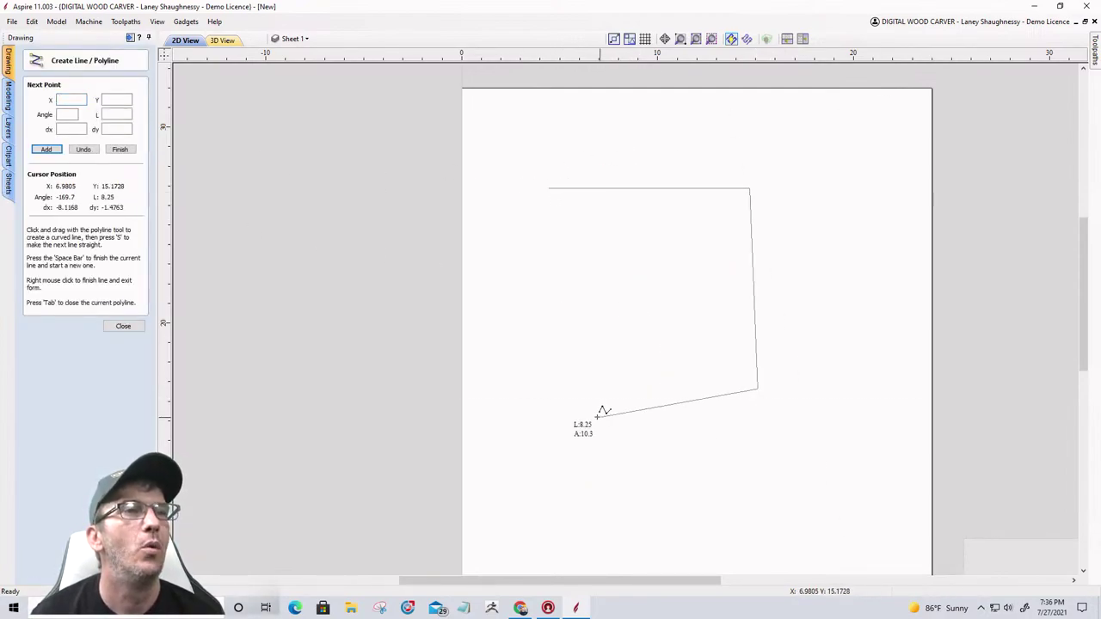
click(593, 416)
click(548, 252)
click(642, 242)
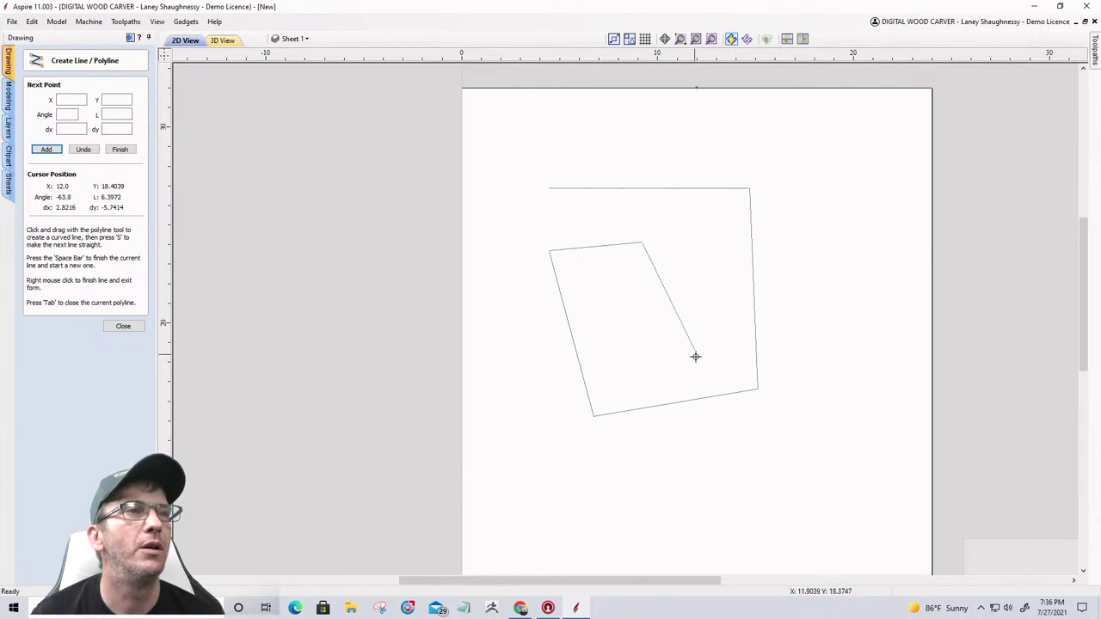
click(697, 357)
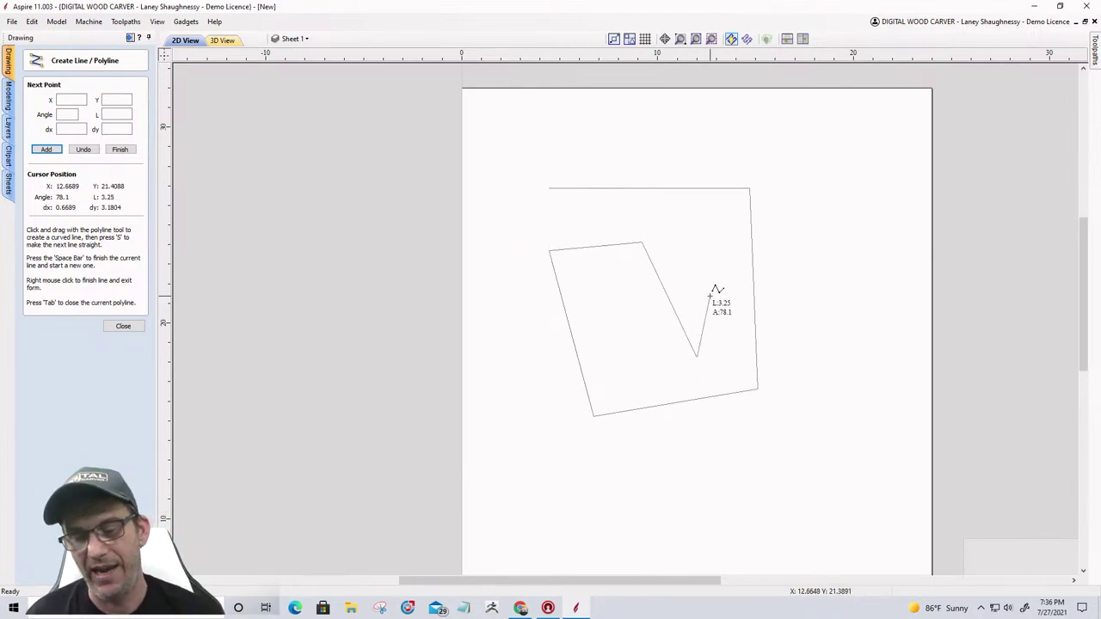
key(ctrl+z)
key(ctrl+z)
key(ctrl+z)
key(ctrl+z)
key(ctrl+z)
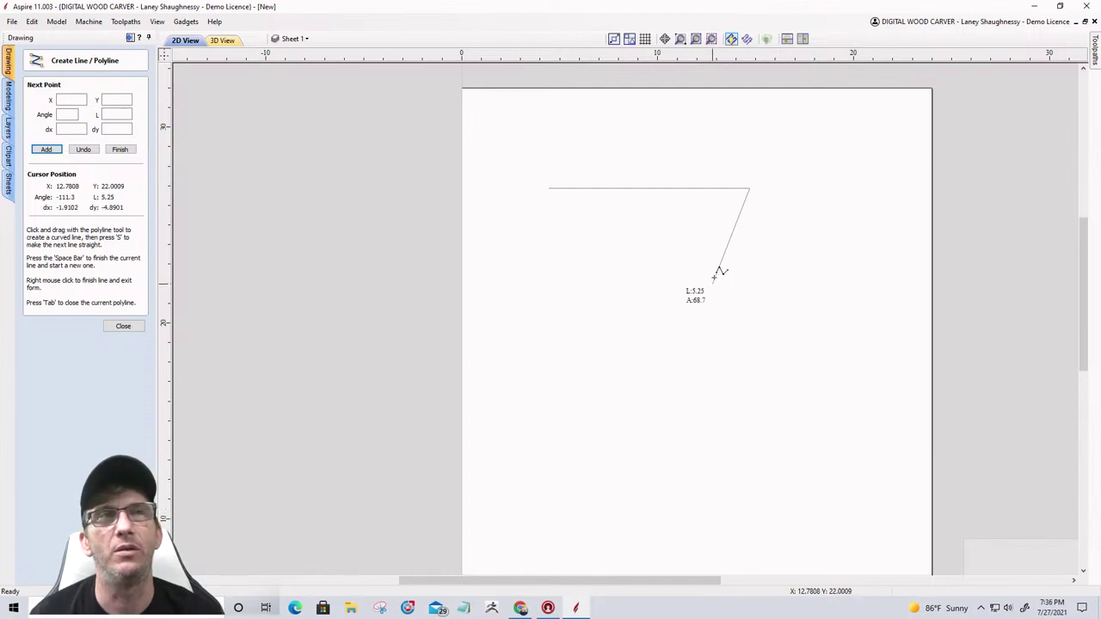
click(749, 384)
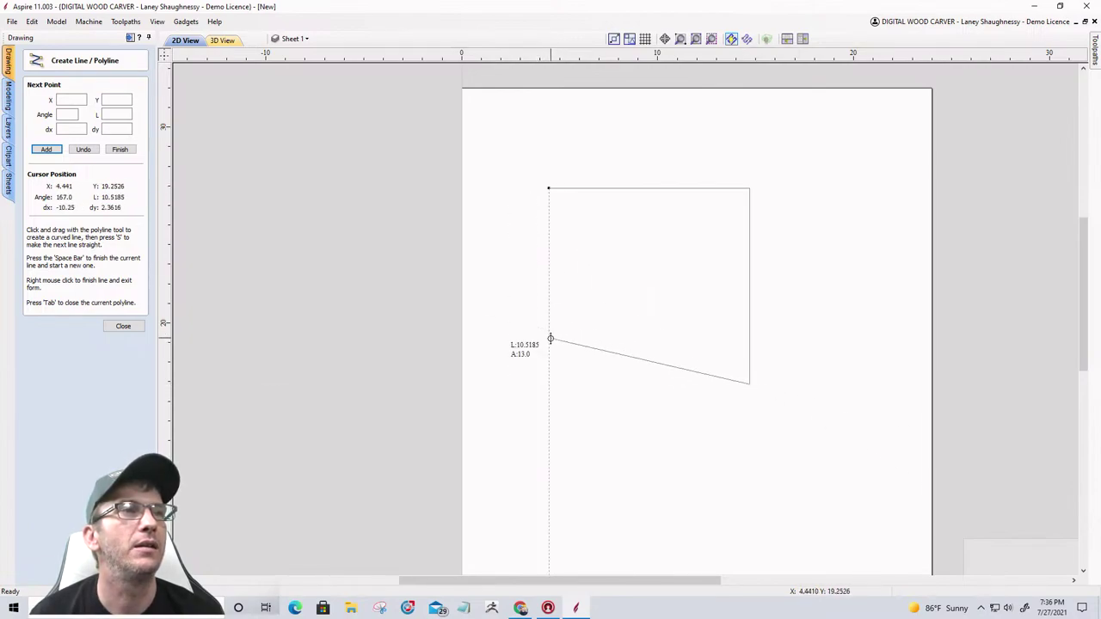
click(551, 383)
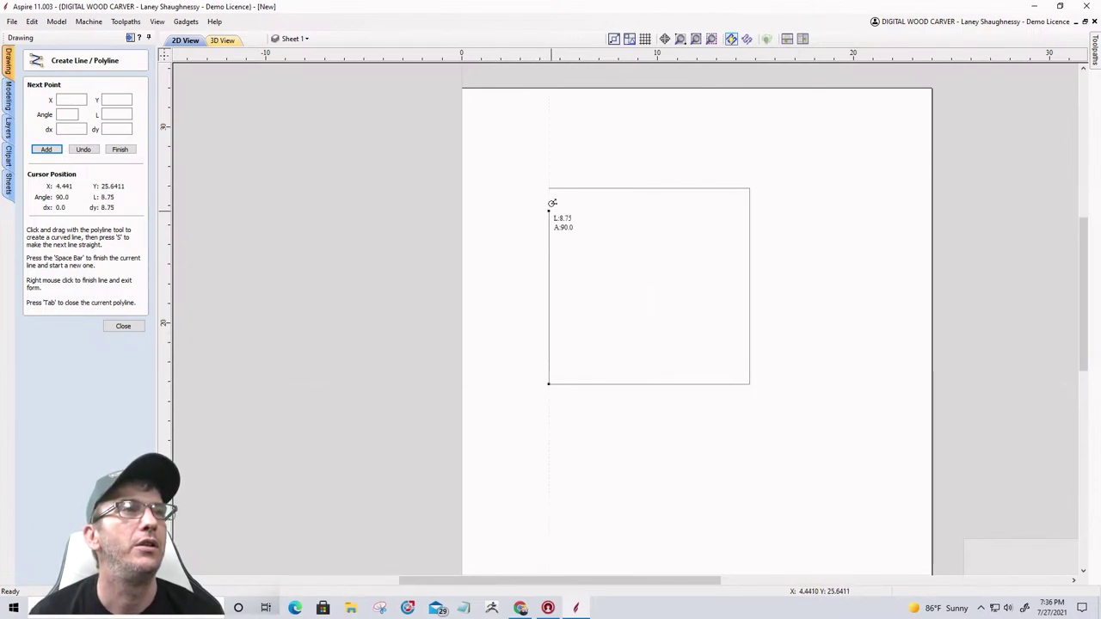
click(550, 187)
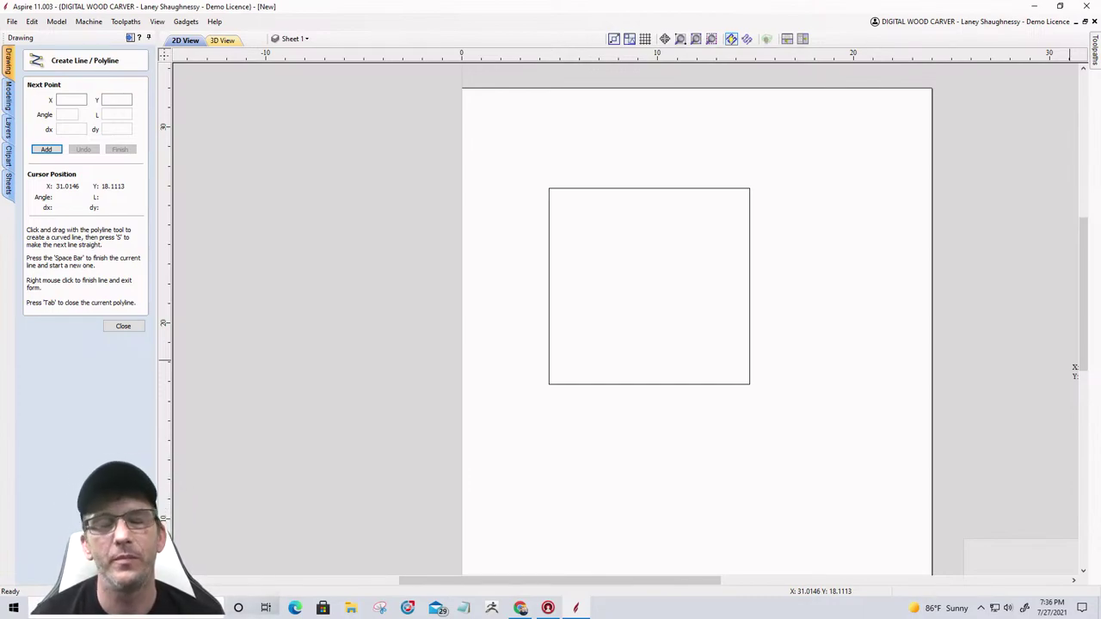
click(123, 326)
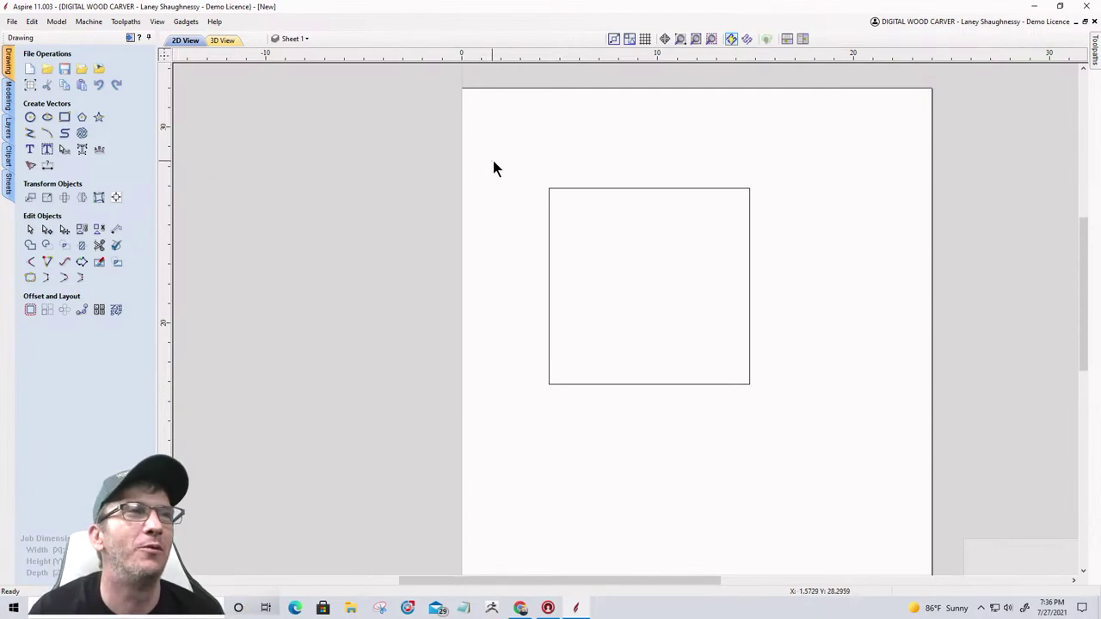
drag(492, 159, 808, 411)
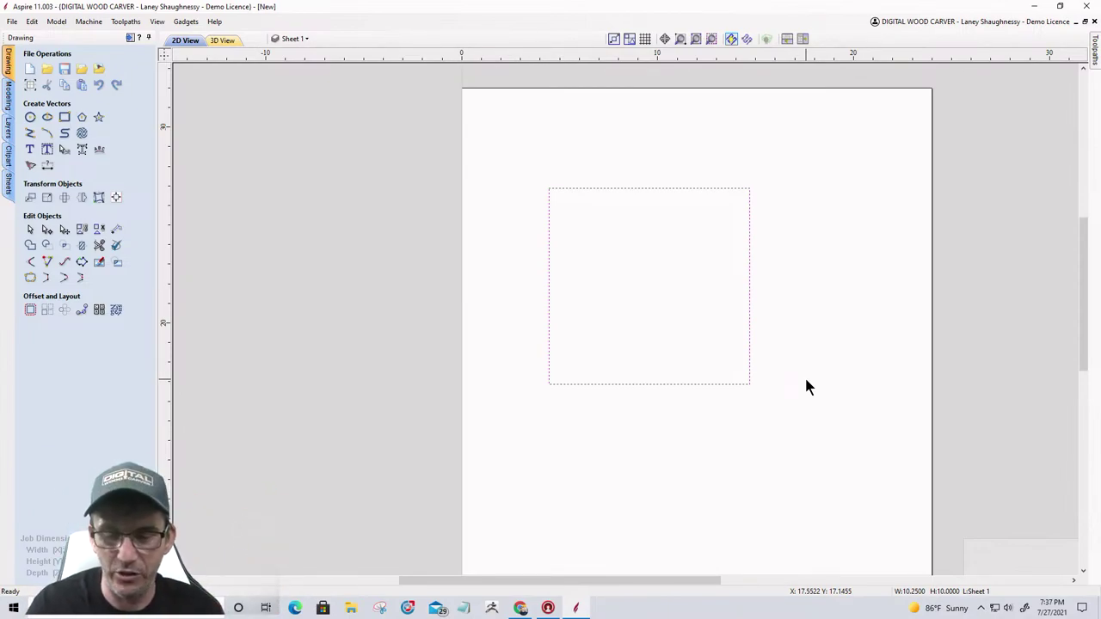
key(Delete)
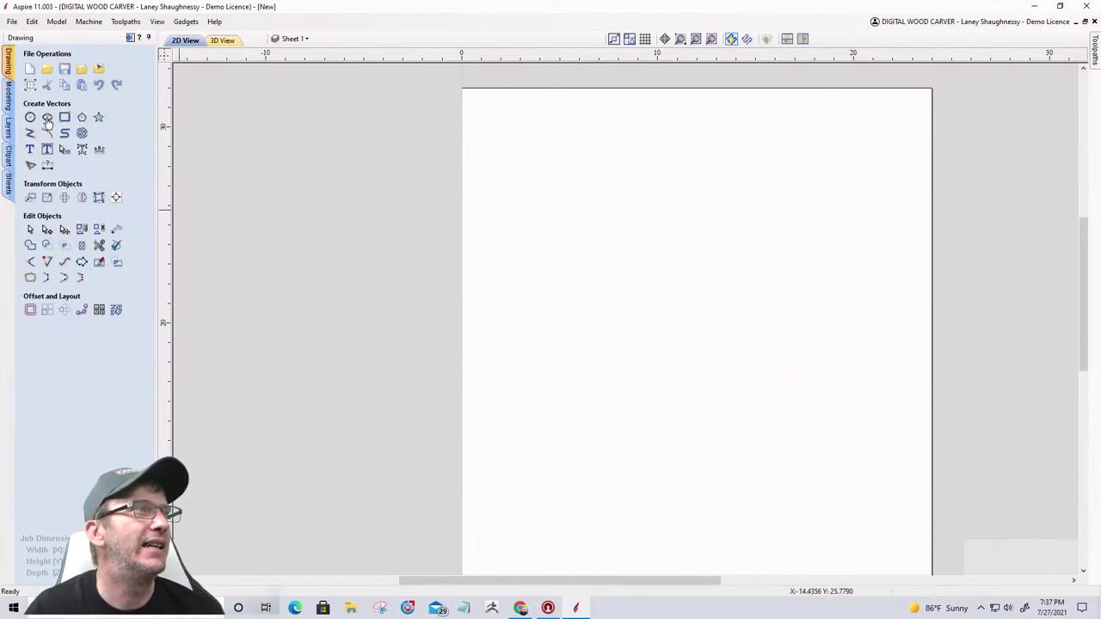
Step: Show the Modeling tools and Main Board component list, zooming the 2D view out and in
click(7, 96)
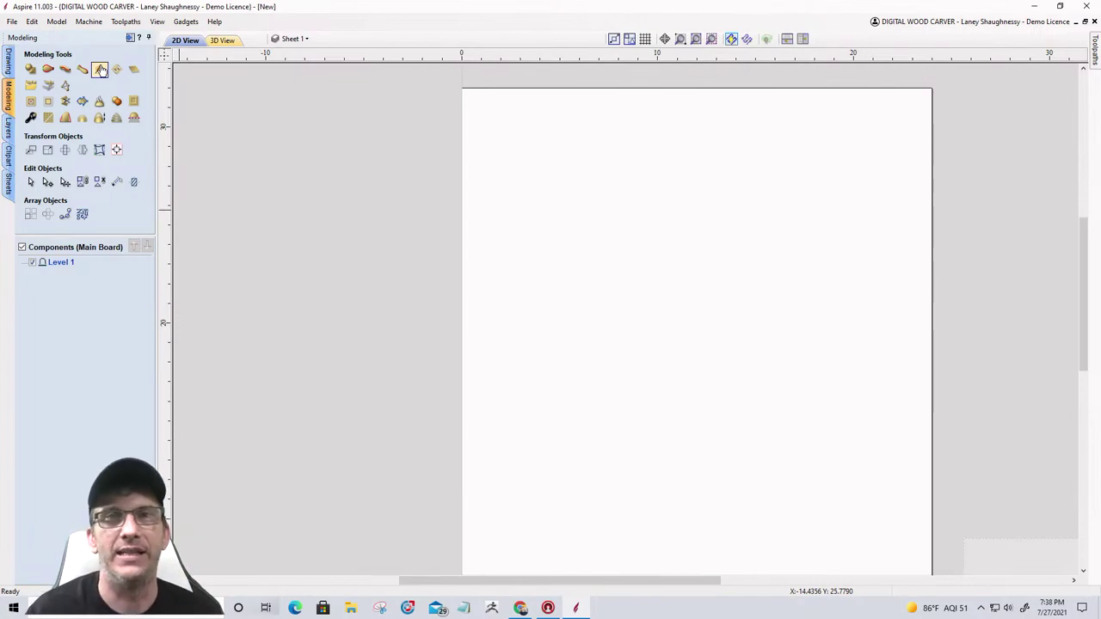
scroll(614, 339, down, 5)
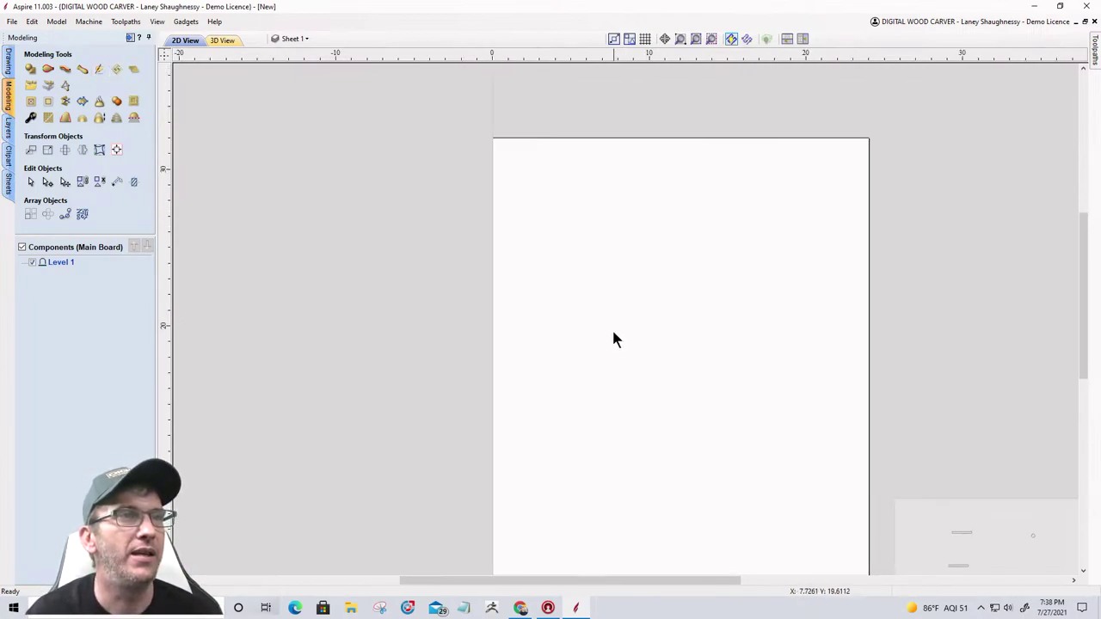
scroll(559, 362, up, 5)
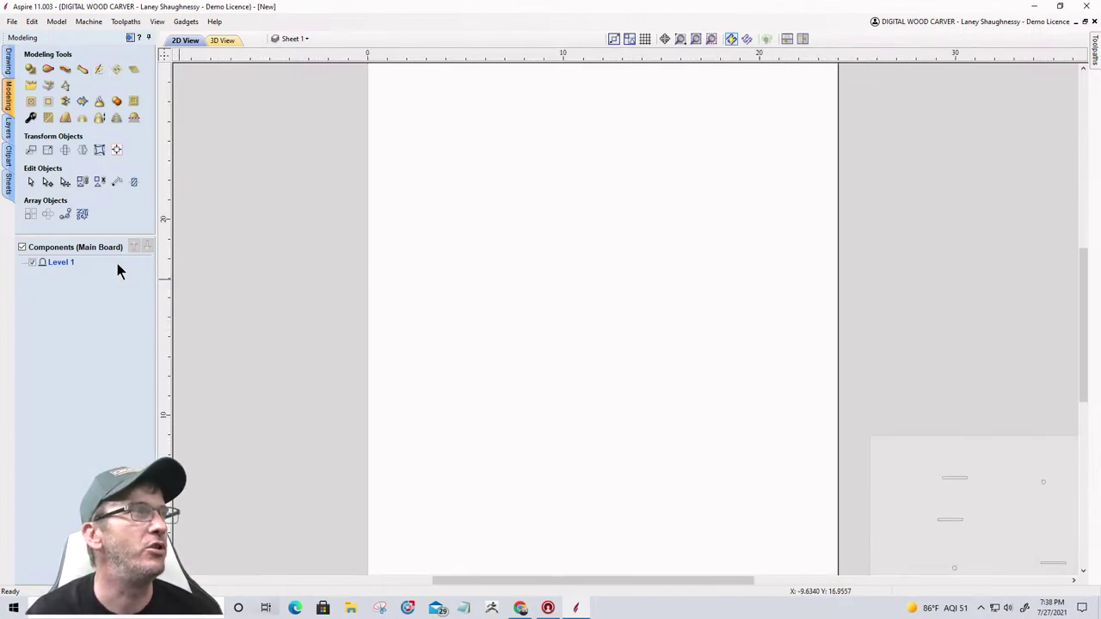
Step: Draw a long 14 x 3 inch horizontal rectangle on the board
click(8, 64)
click(64, 117)
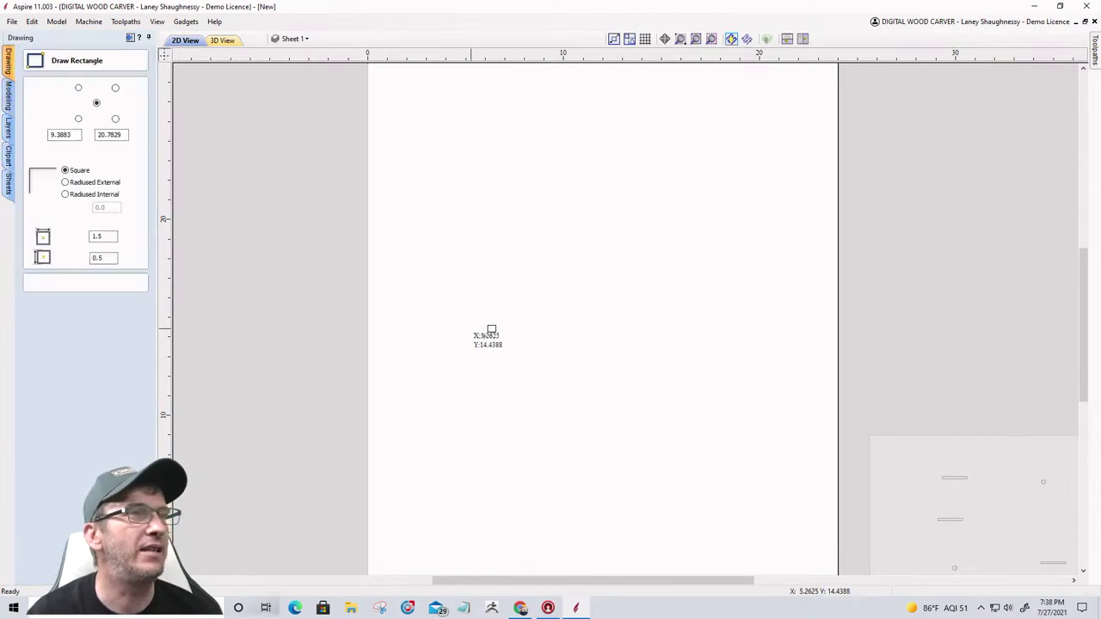
mouse_move(469, 373)
mouse_down()
mouse_move(619, 389)
mouse_move(745, 431)
mouse_up()
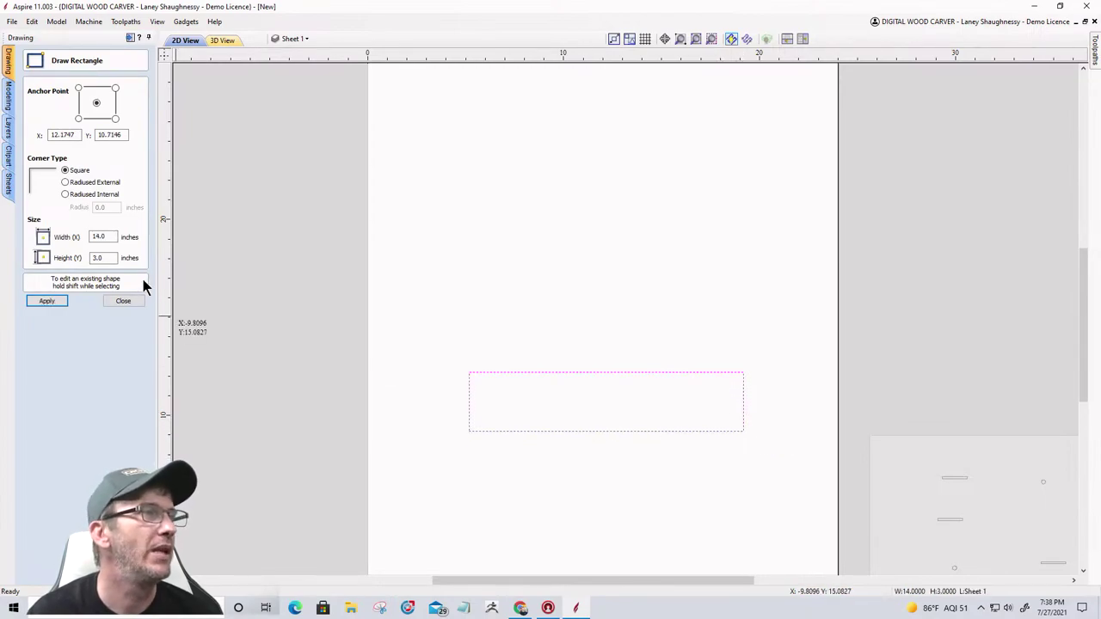
click(121, 301)
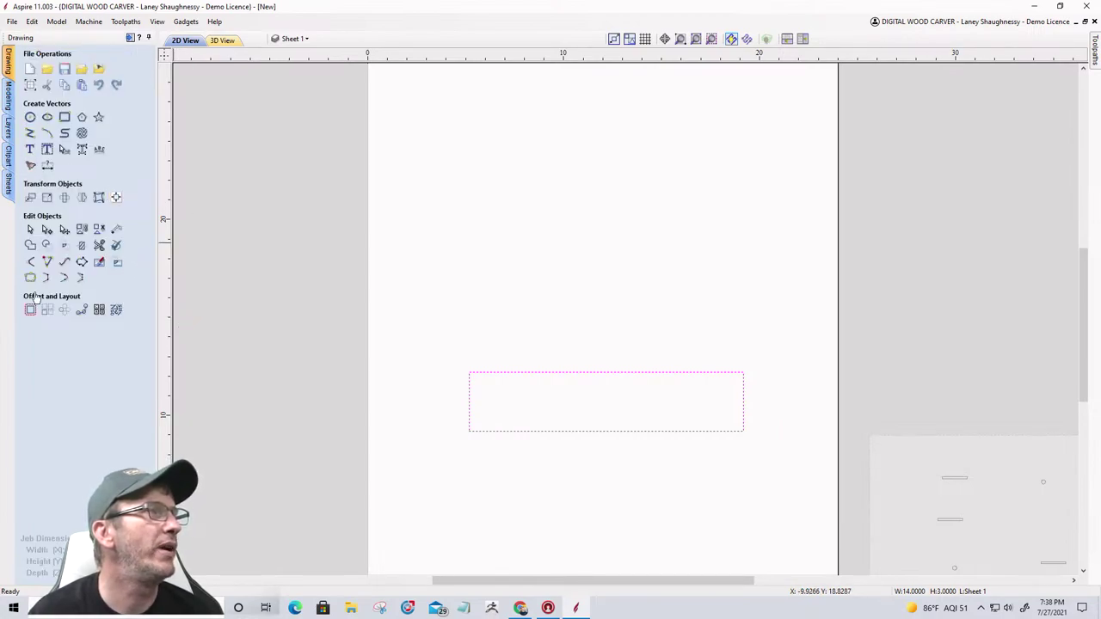
Step: Start Create Shape with a rounded profile, angle 60 and base height 0
click(8, 96)
click(31, 70)
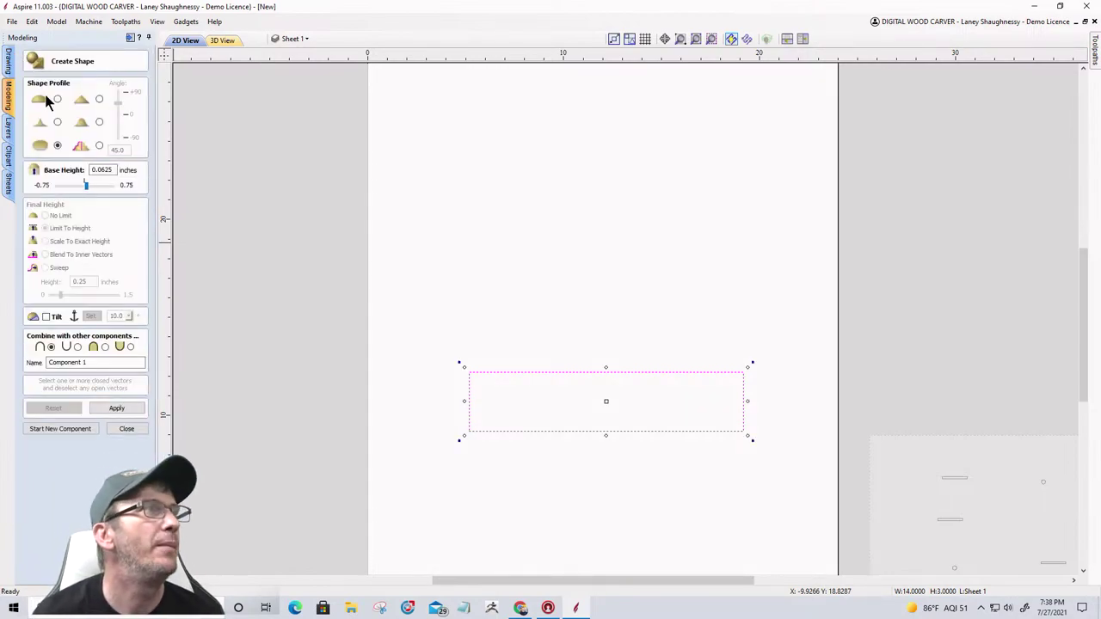
click(58, 100)
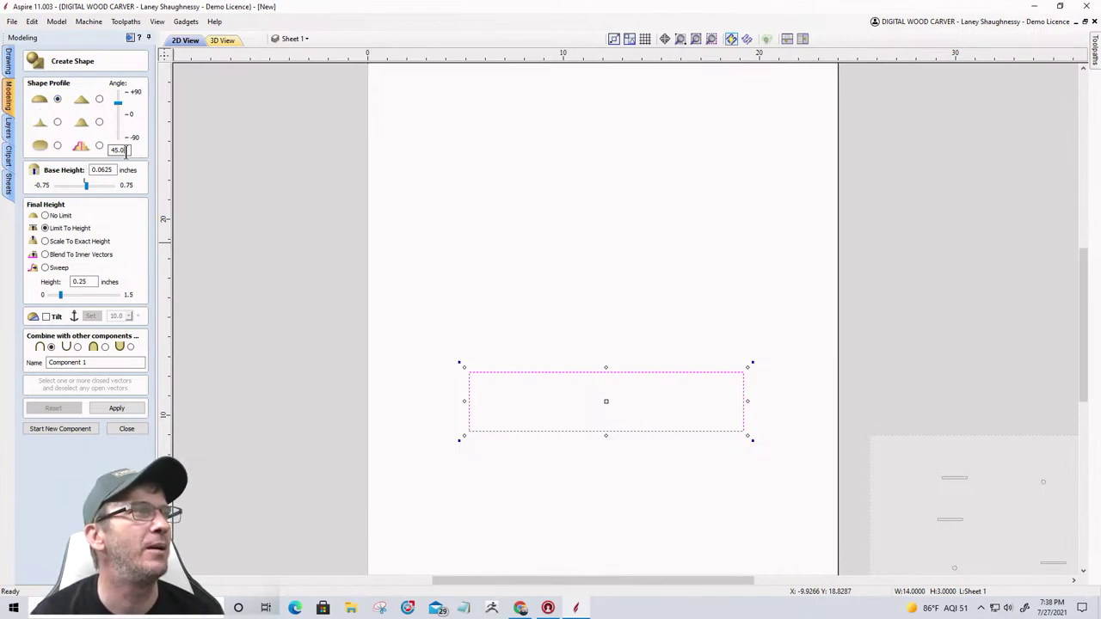
drag(127, 151, 99, 147)
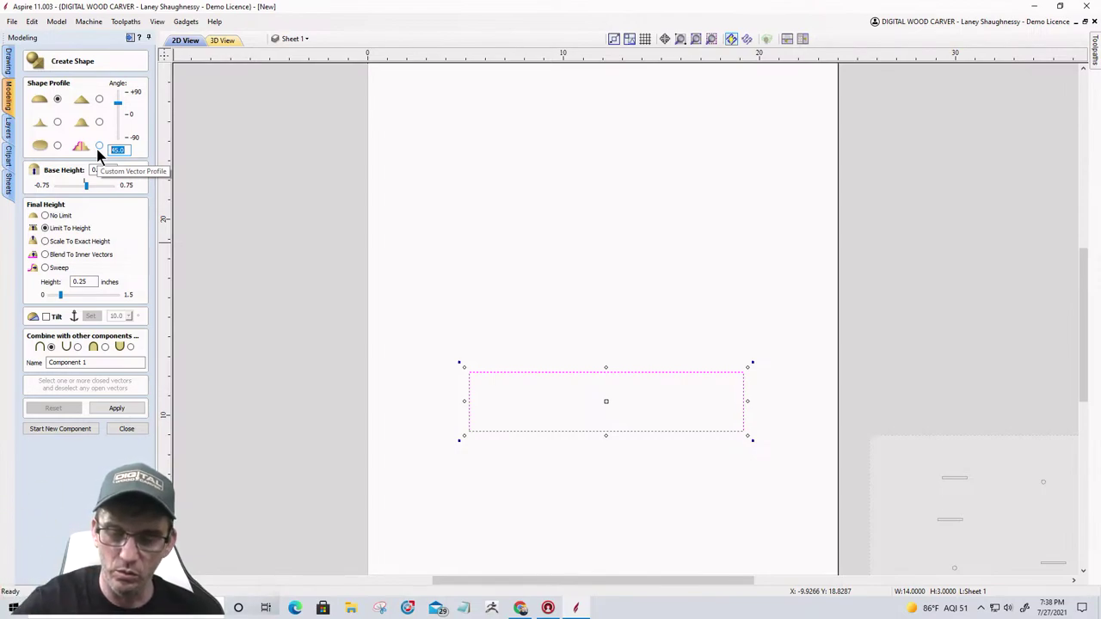
text(0)
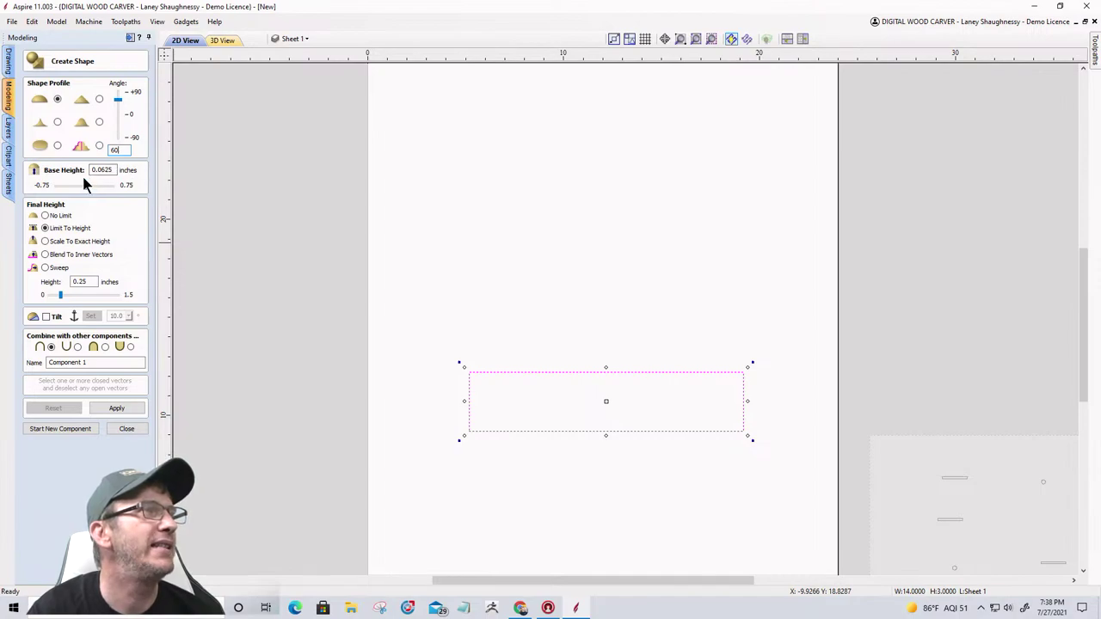
click(83, 185)
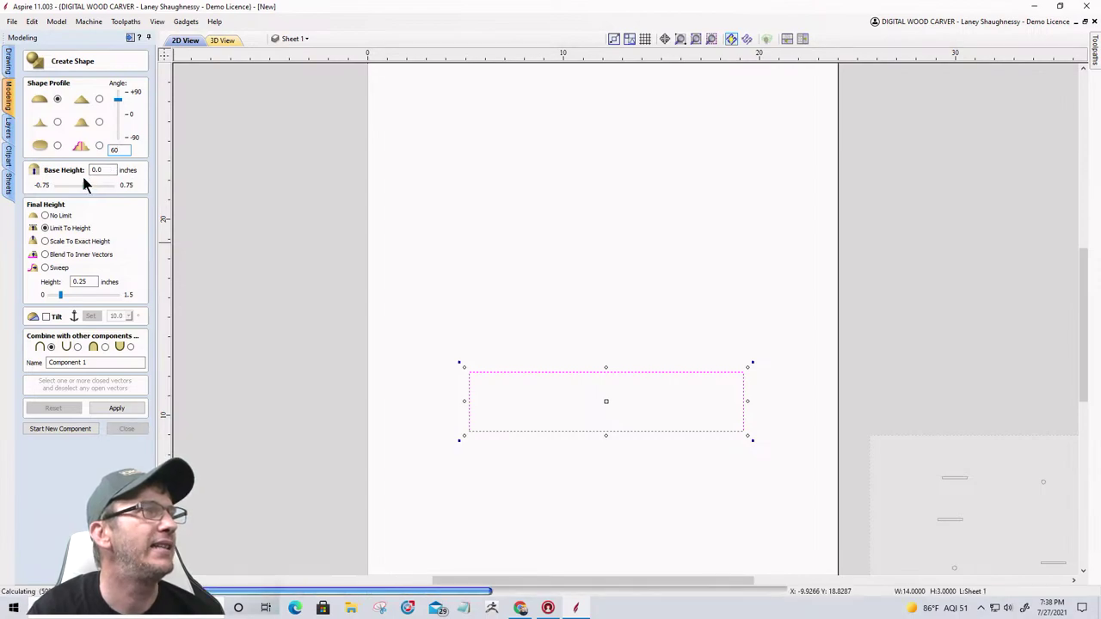
Step: Tile the 2D/3D views, set Final Height to No Limit, and inspect the rounded bar in 3D
click(802, 40)
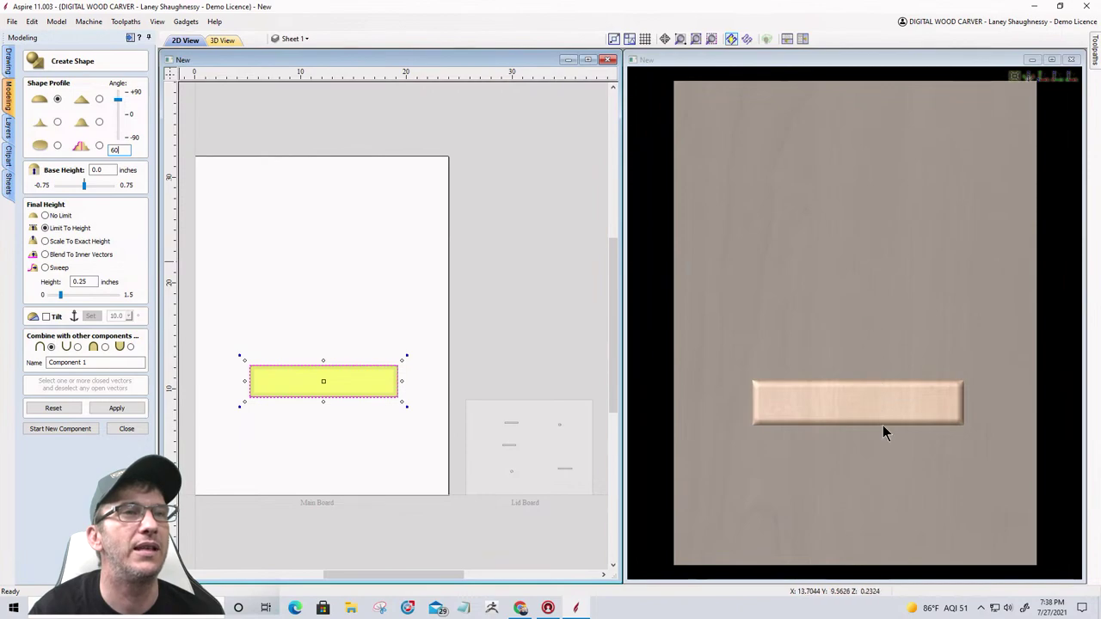
drag(877, 519, 860, 369)
scroll(858, 440, up, 5)
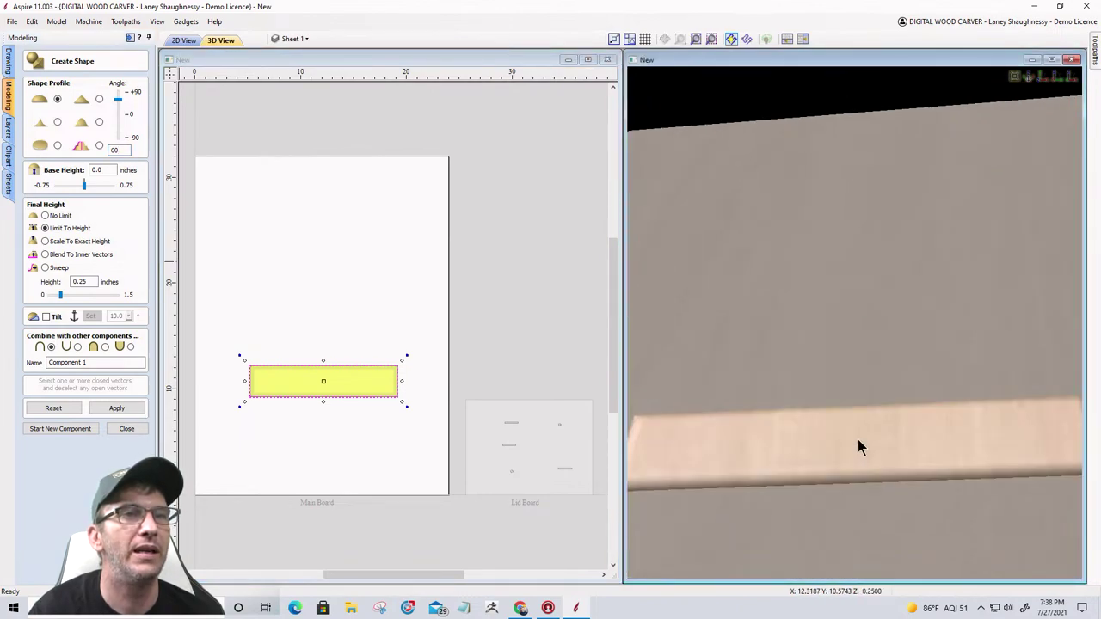
mouse_move(857, 447)
mouse_down()
mouse_move(857, 238)
mouse_move(855, 429)
mouse_up()
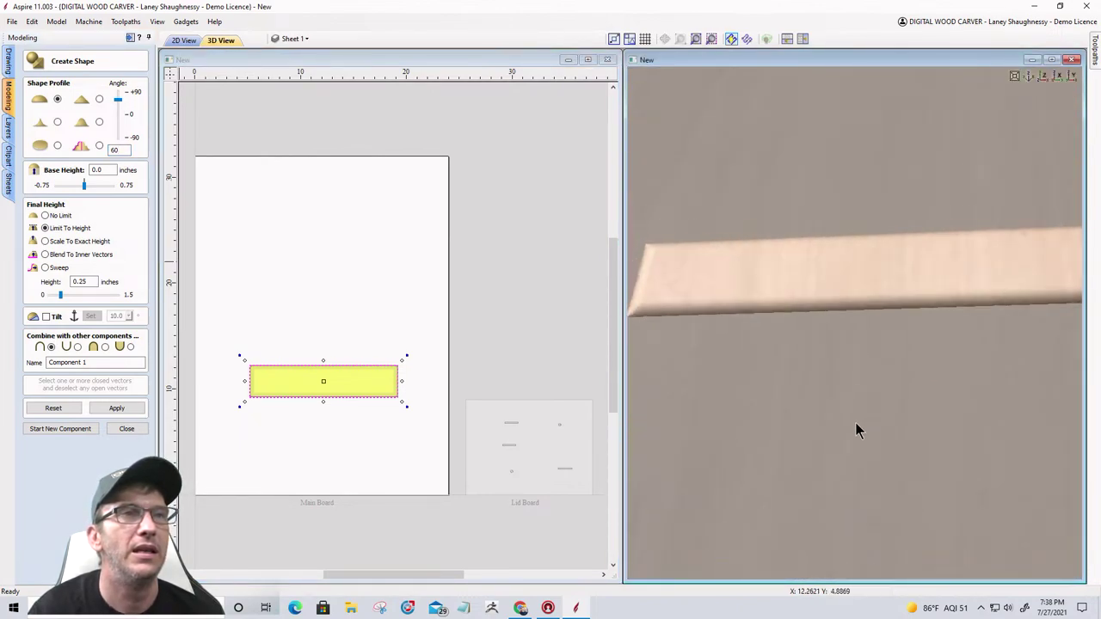
click(44, 215)
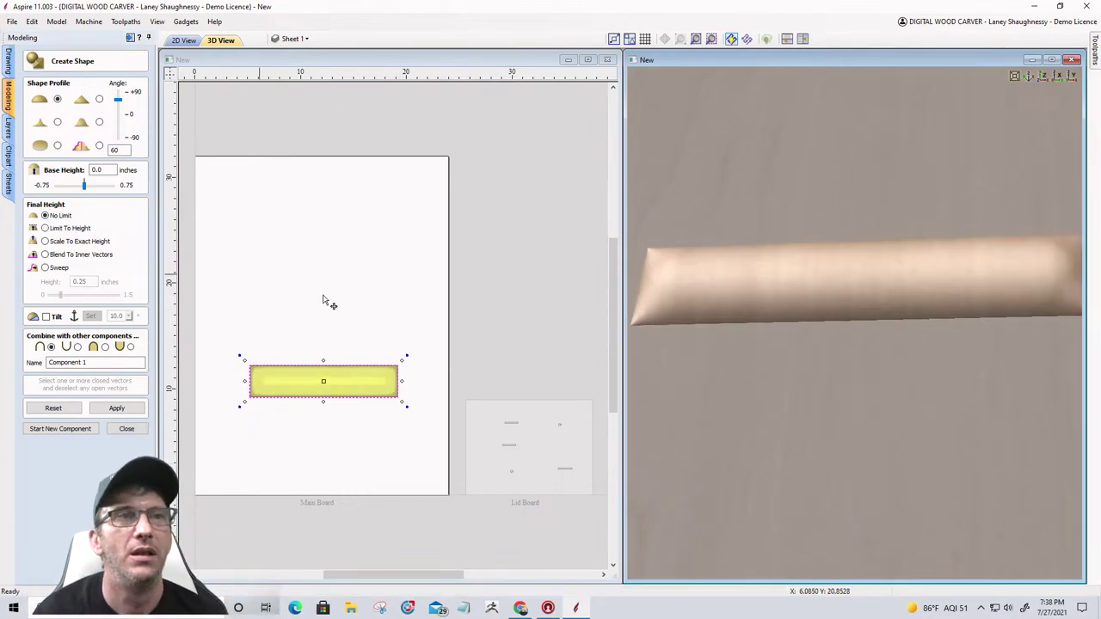
drag(757, 374, 955, 433)
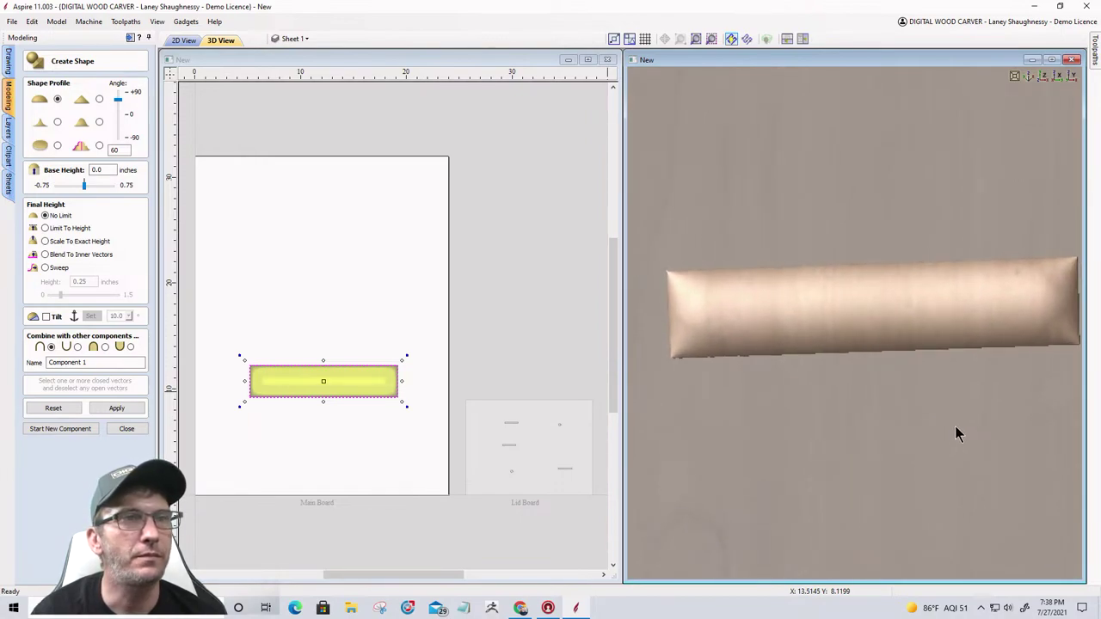
click(130, 430)
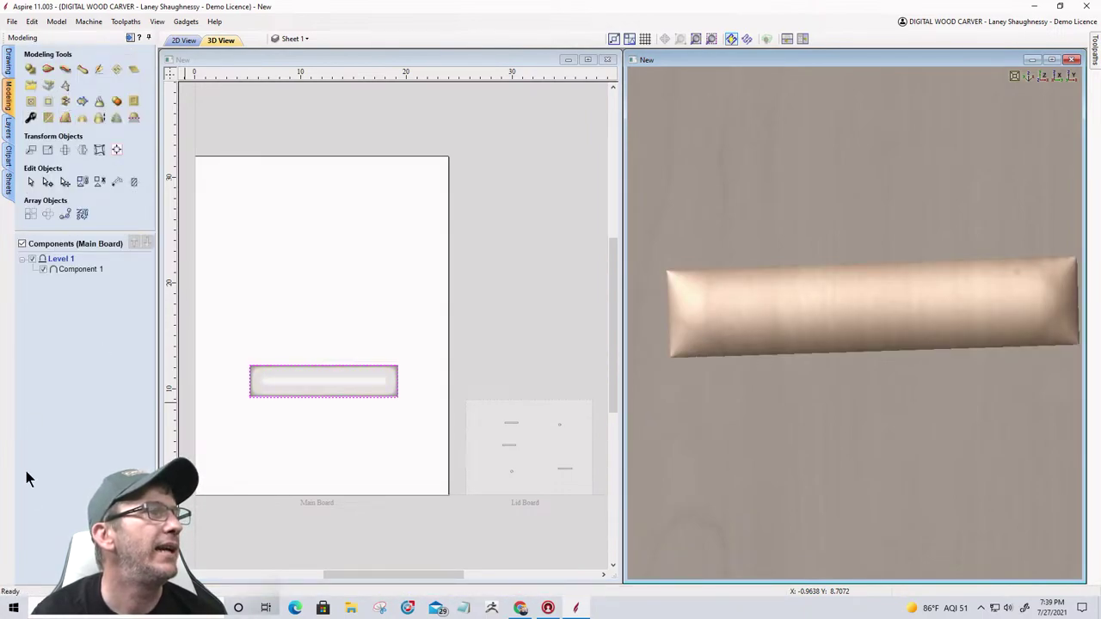
Step: Draw a 2.4 x 5.1 inch rectangle across the bar's left end
click(9, 64)
click(61, 115)
scroll(219, 394, up, 3)
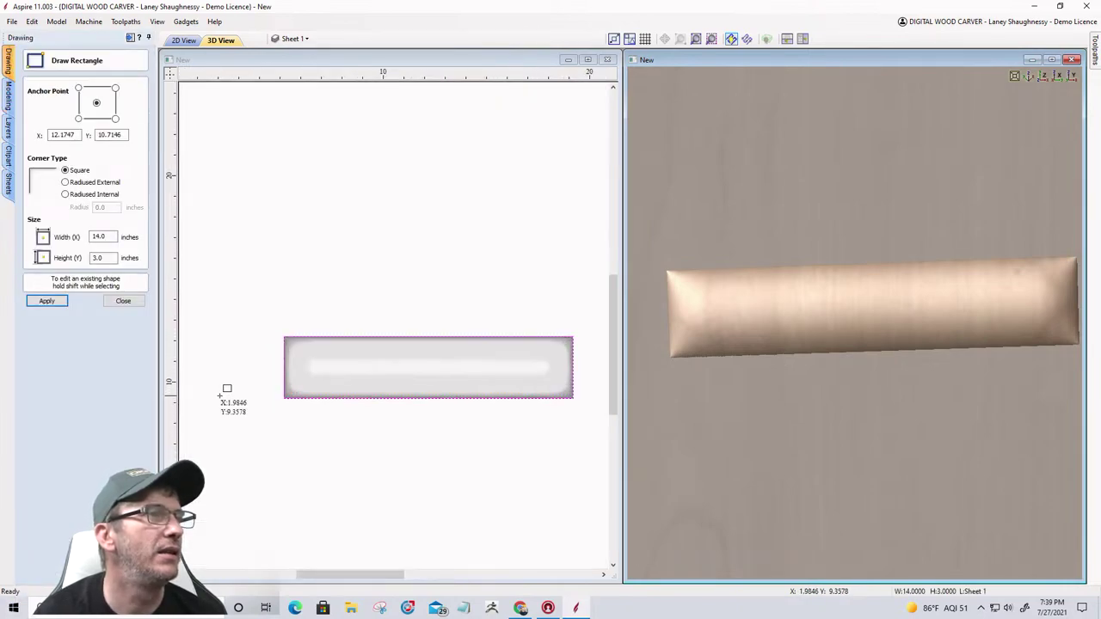
scroll(222, 393, up, 2)
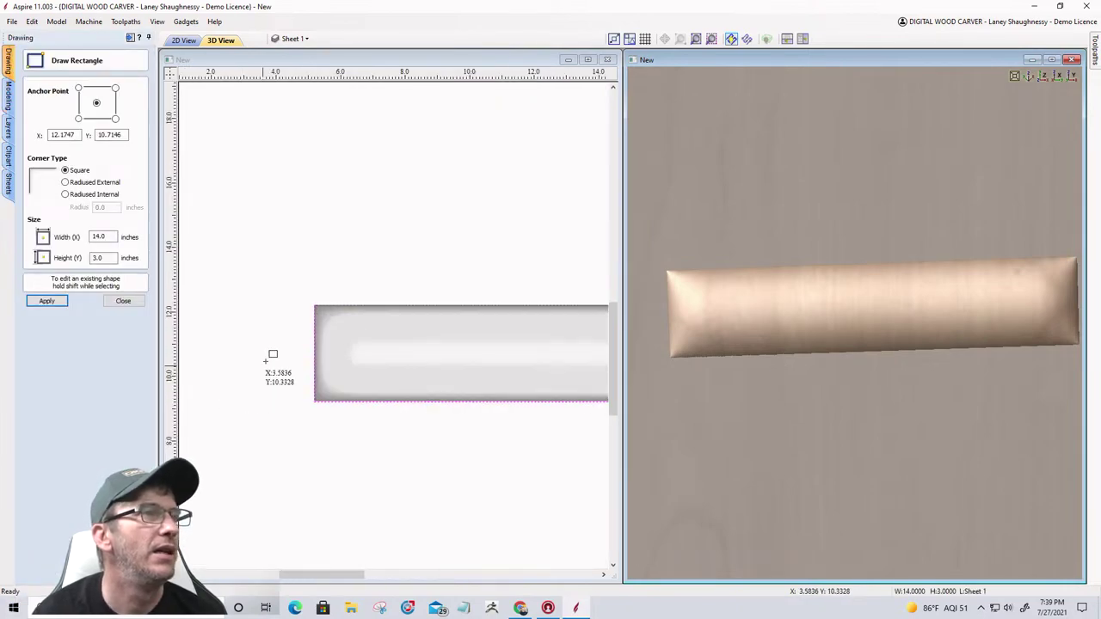
click(302, 270)
drag(302, 270, 381, 433)
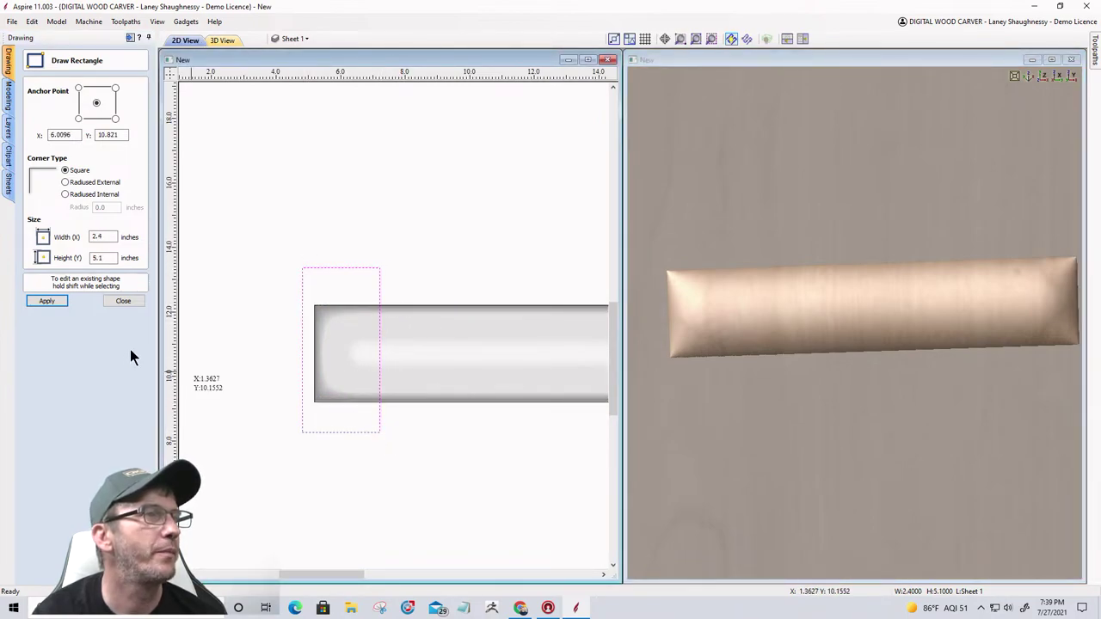
scroll(273, 353, down, 2)
scroll(273, 352, down, 1)
click(125, 301)
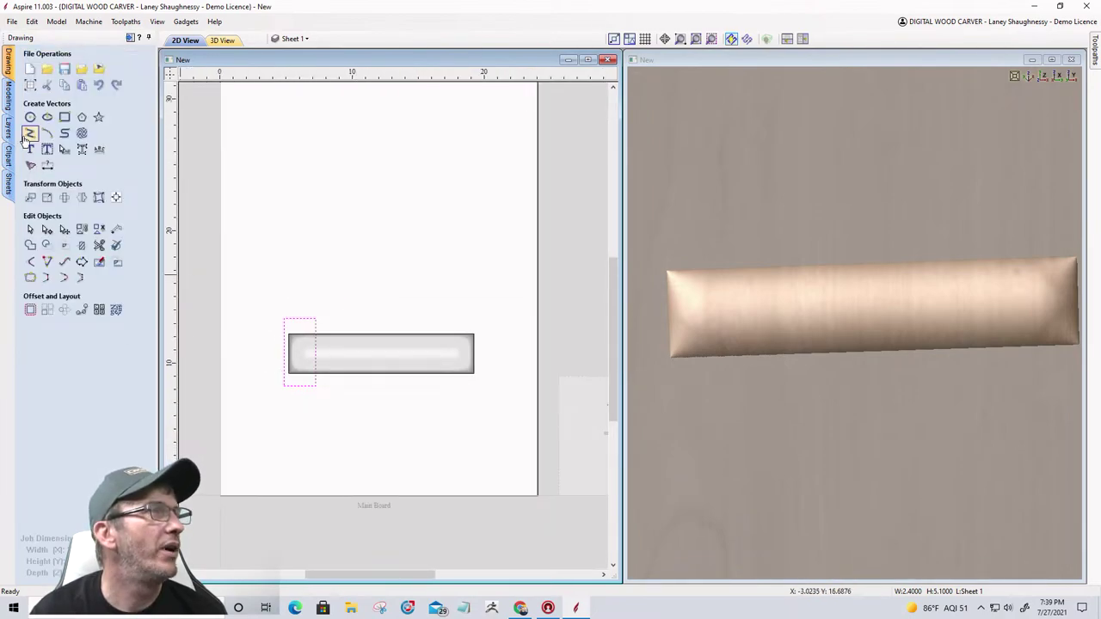
Step: Draw a vertical line down through the bar's middle and select it with the end rectangle
click(29, 136)
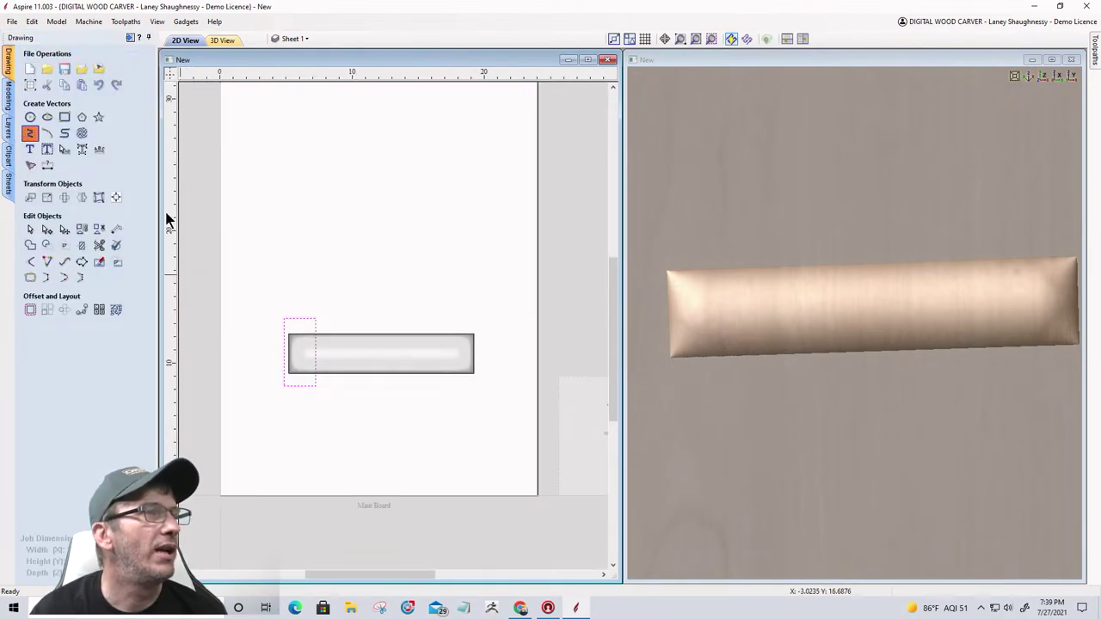
click(381, 334)
click(382, 406)
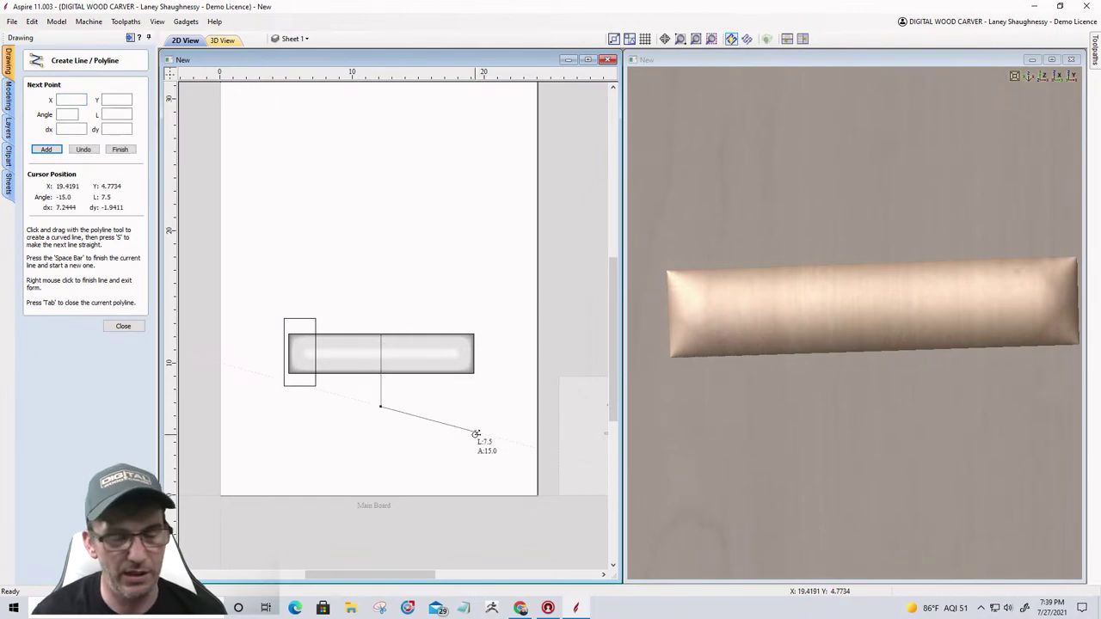
click(123, 326)
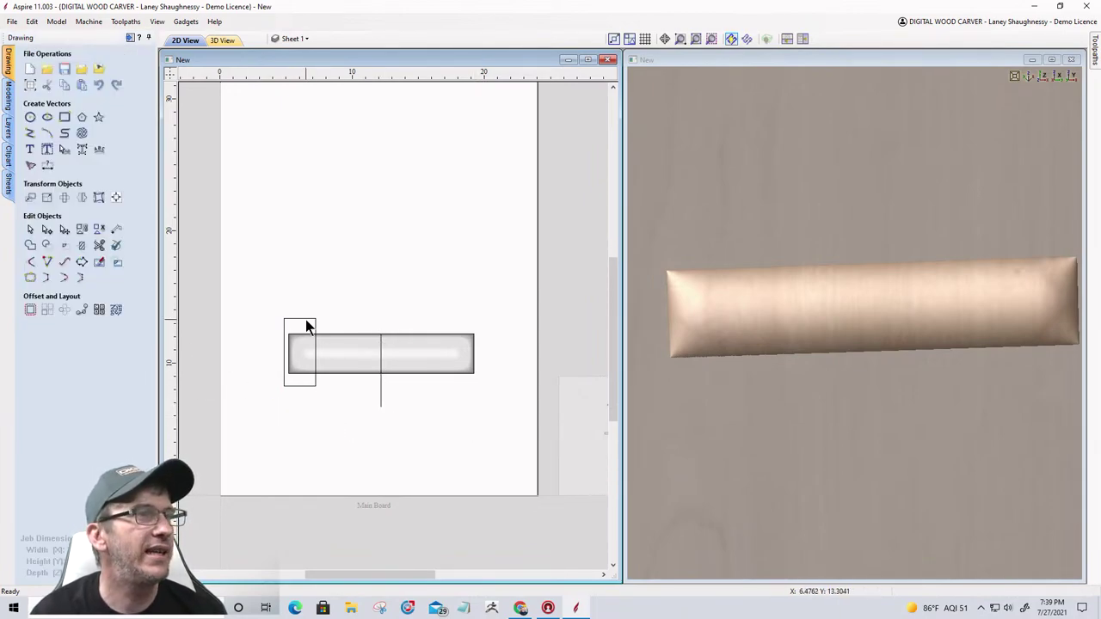
click(307, 322)
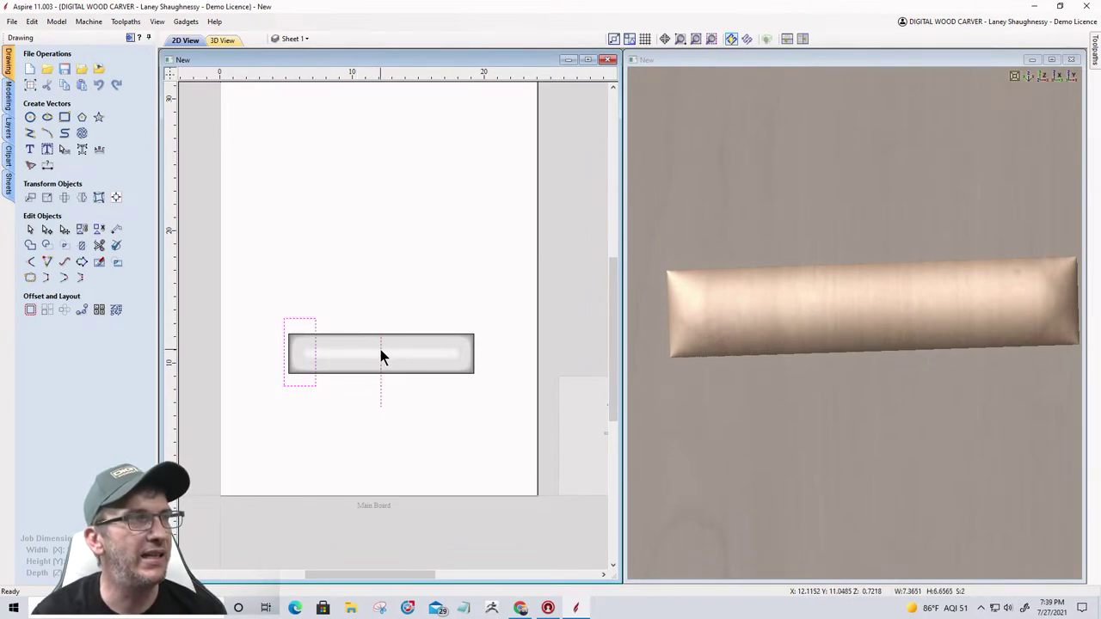
shift+click(381, 356)
Step: Mirror a copy of the end rectangle across the vertical line onto the bar's right end
click(86, 199)
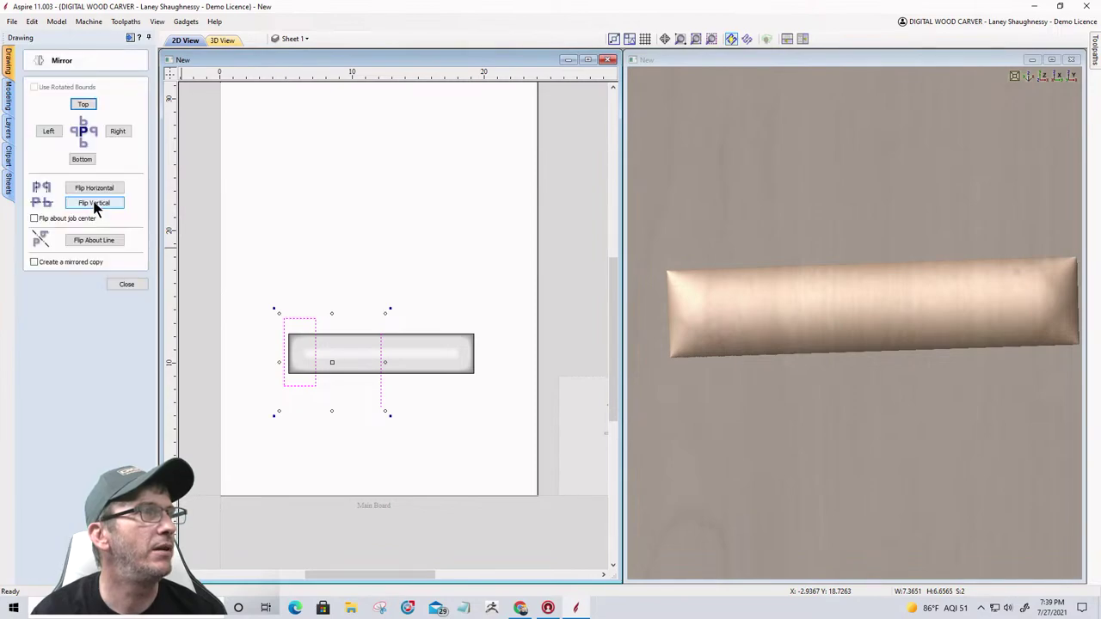
click(83, 244)
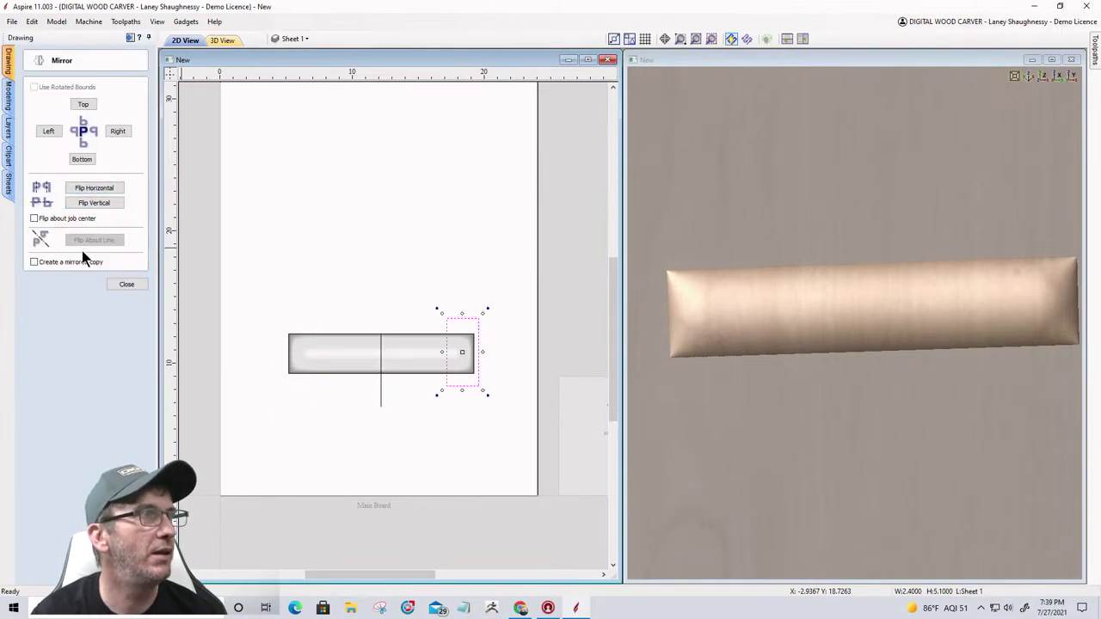
click(35, 263)
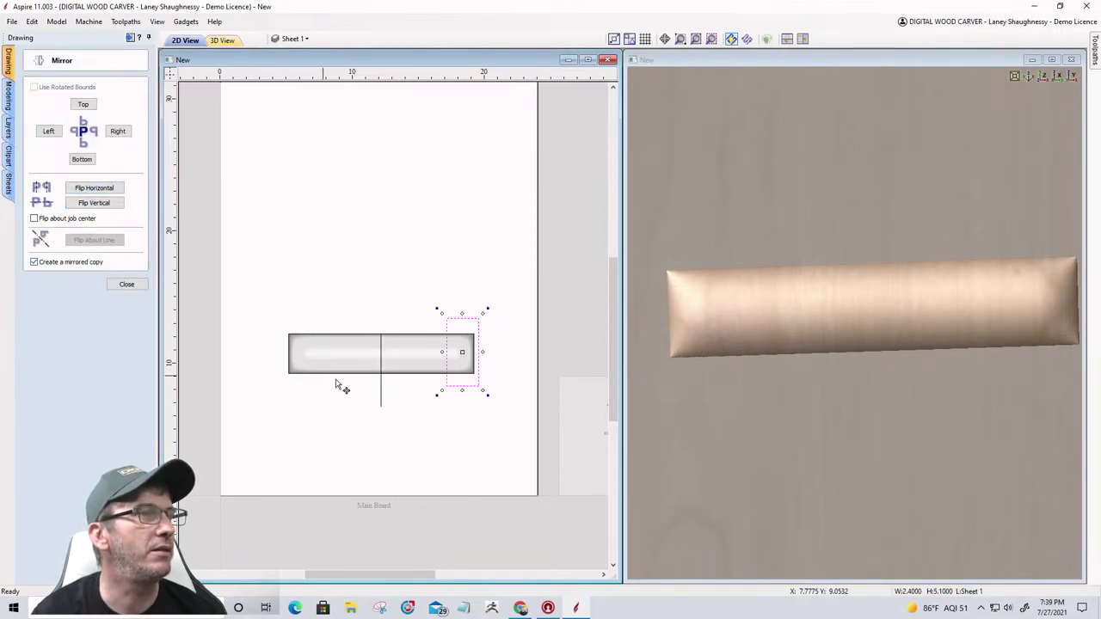
shift+click(381, 357)
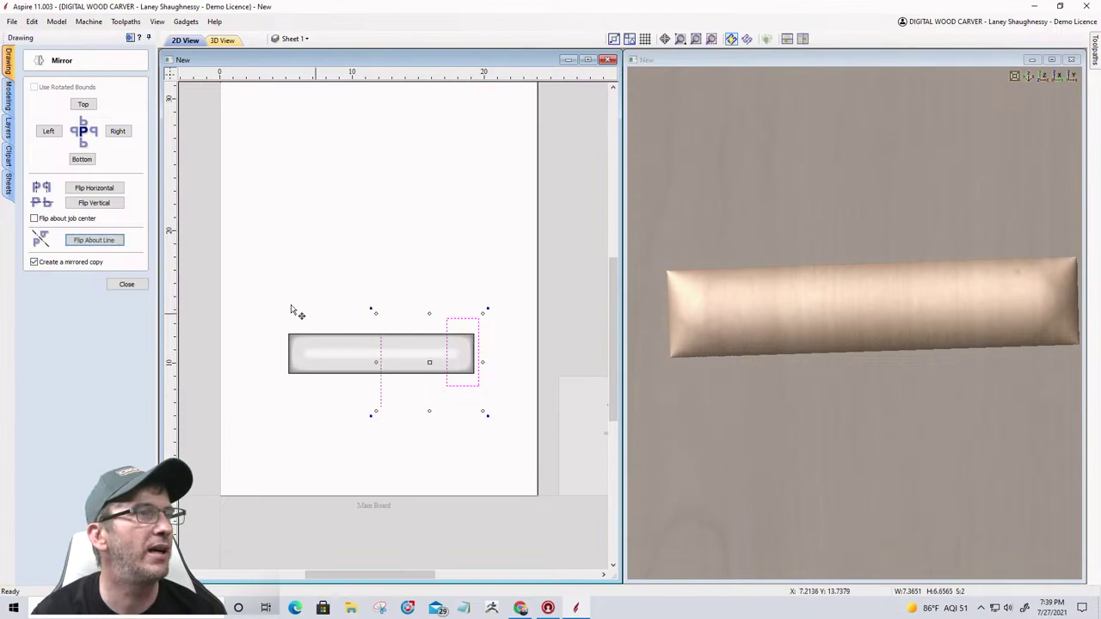
click(100, 245)
click(128, 284)
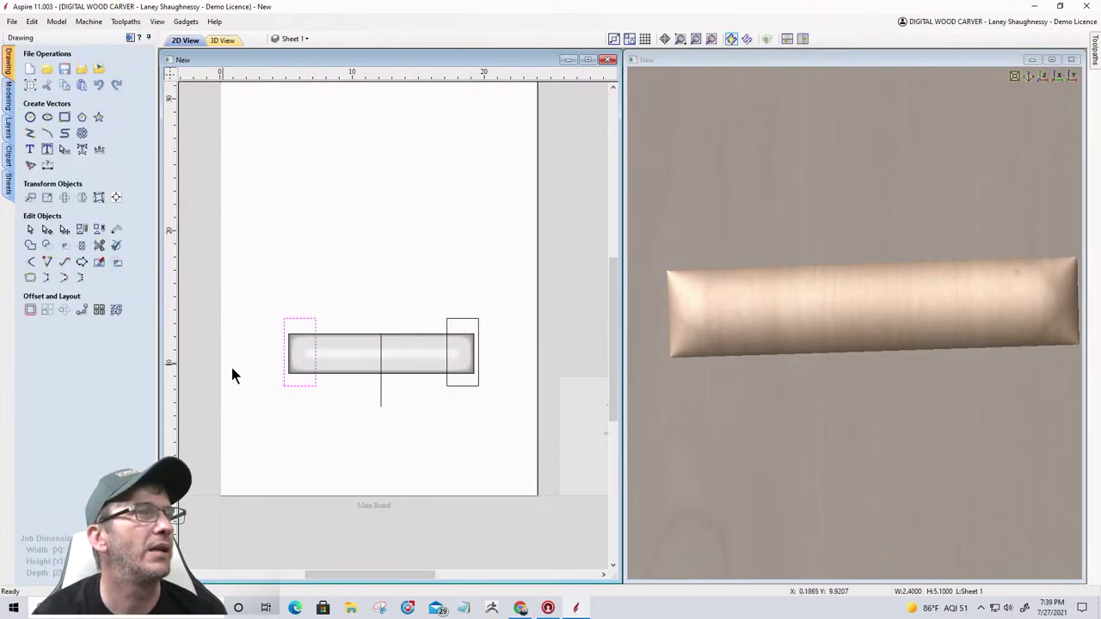
Step: Draw a thin 6.8 x 1.2 inch rectangle across the bar top, centred on the material
click(65, 117)
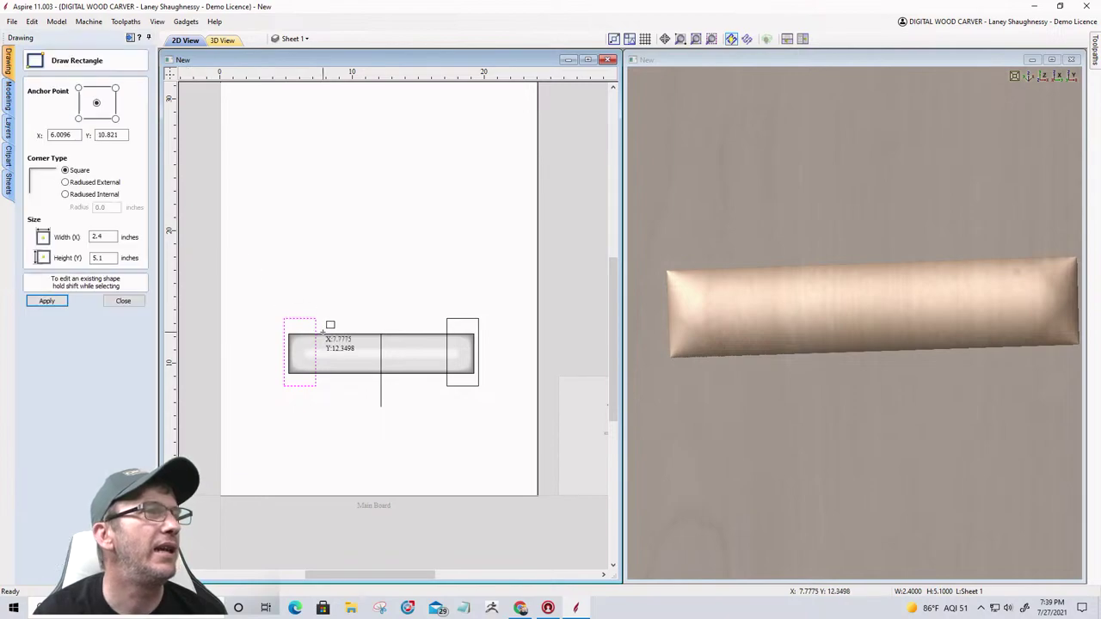
scroll(349, 353, up, 3)
scroll(306, 299, down, 2)
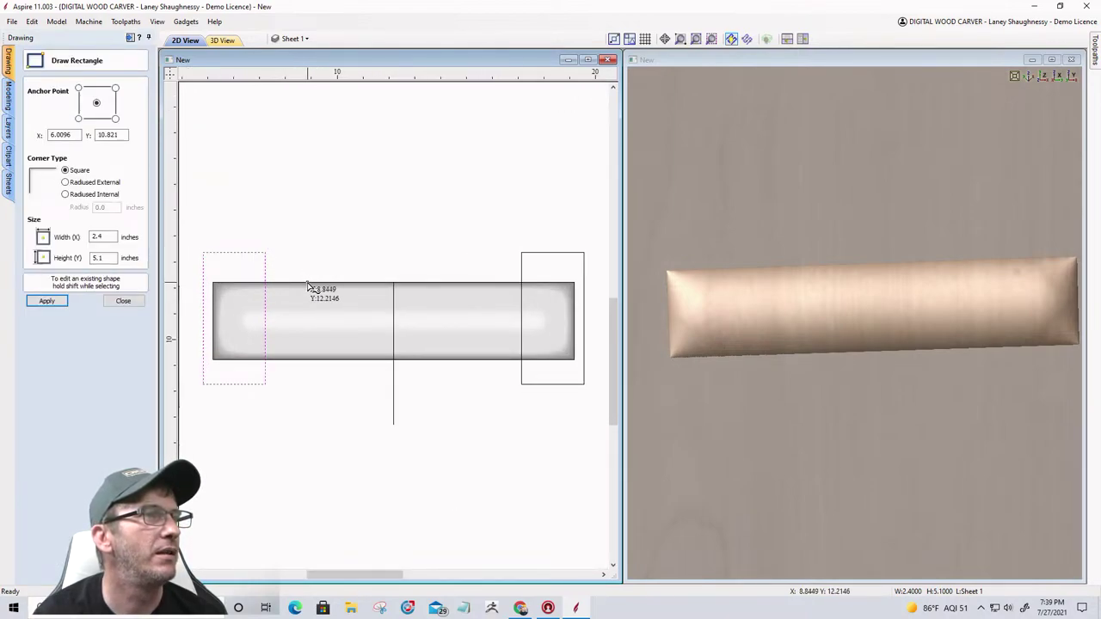
drag(308, 285, 484, 313)
click(109, 301)
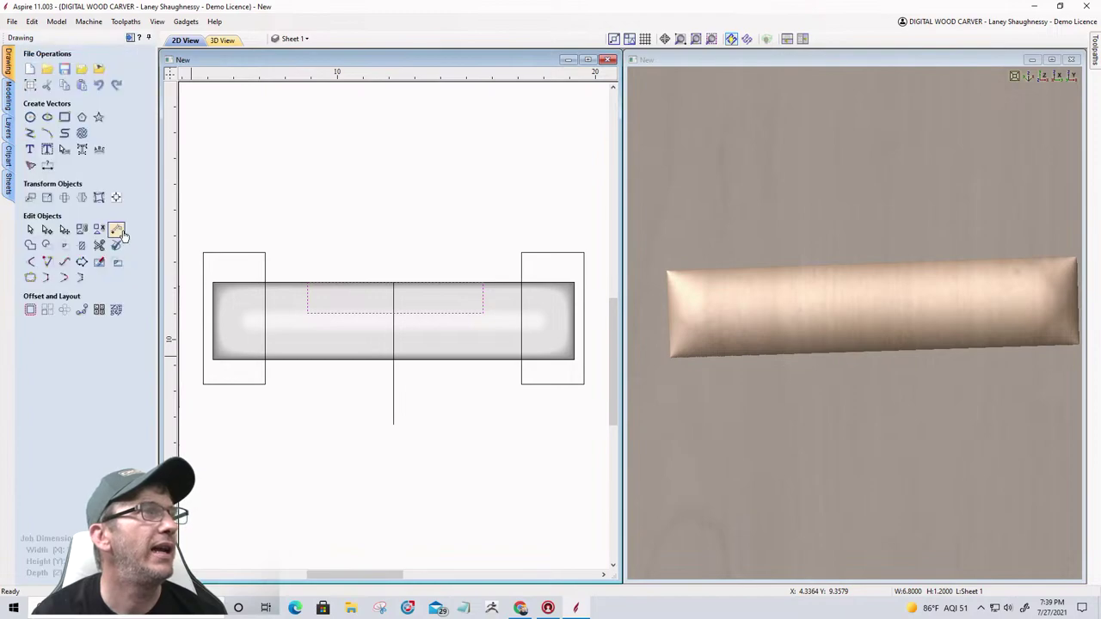
click(116, 197)
click(54, 98)
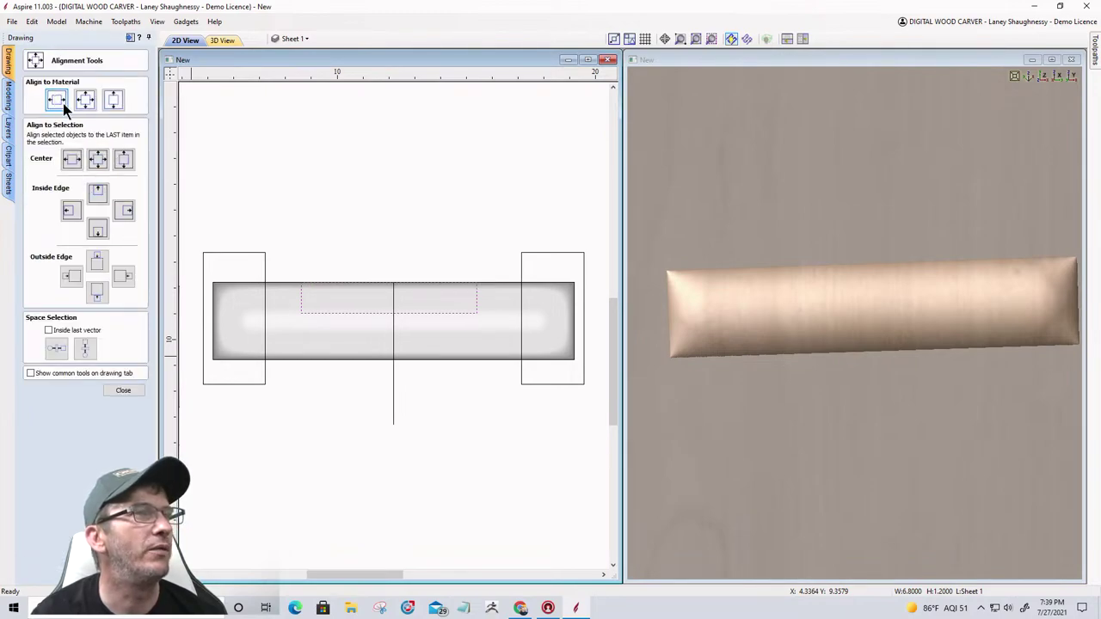
click(119, 391)
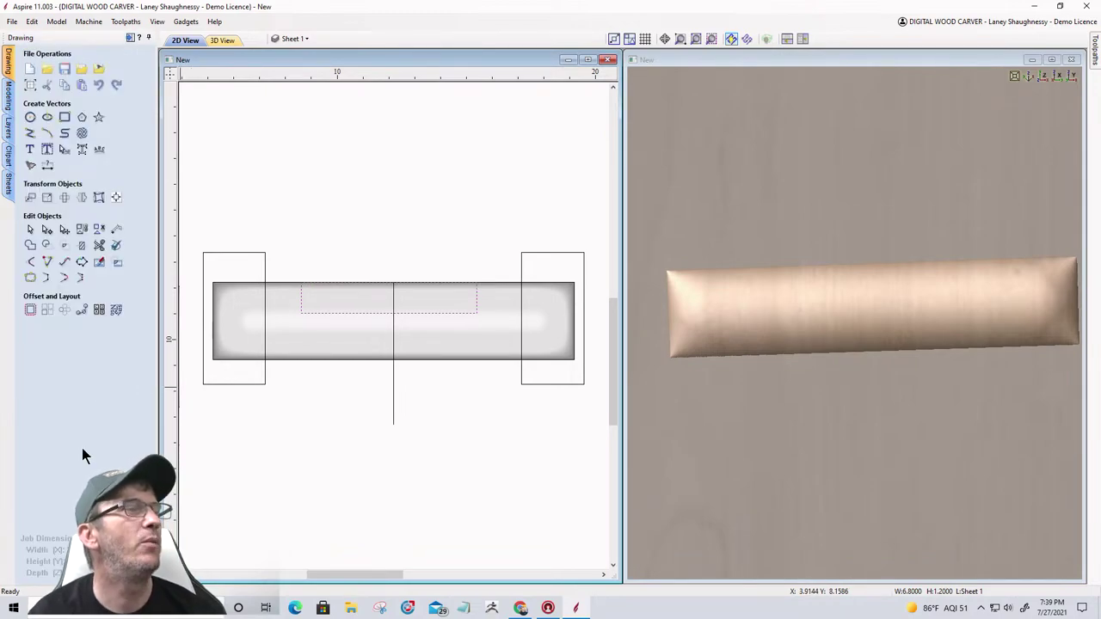
click(9, 95)
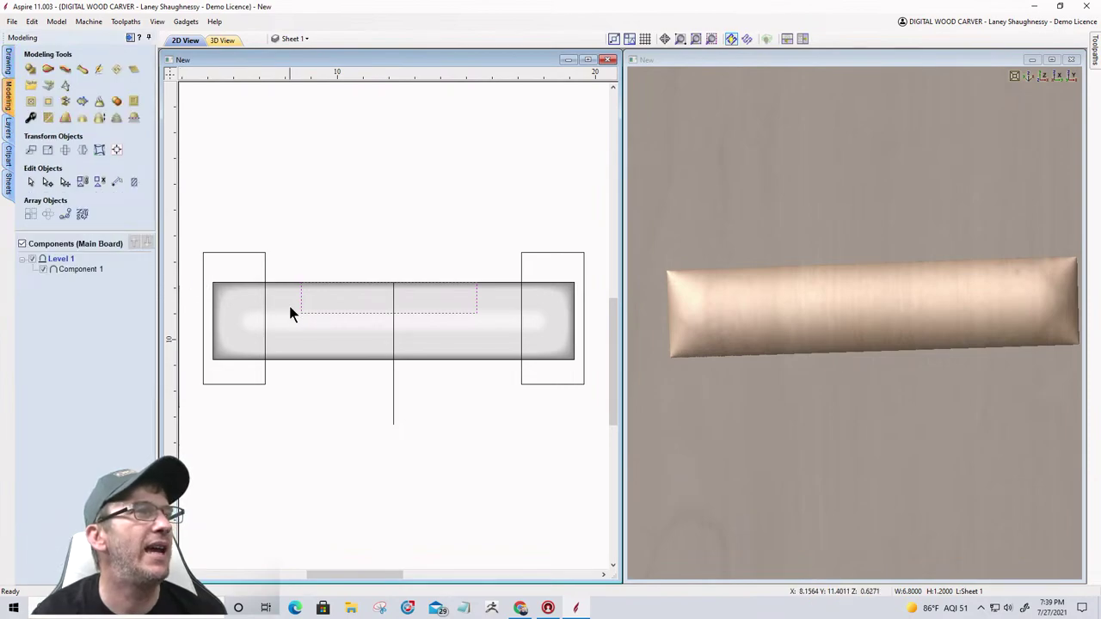
Step: Clear Component 1's relief inside the left and right end rectangles
click(297, 338)
click(264, 272)
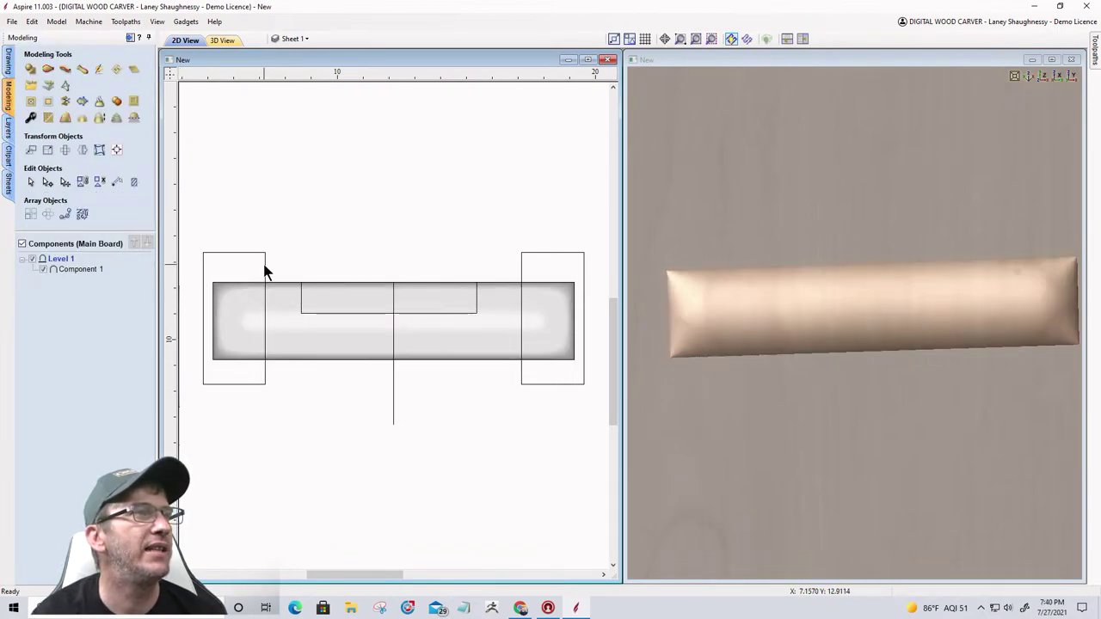
shift+click(522, 273)
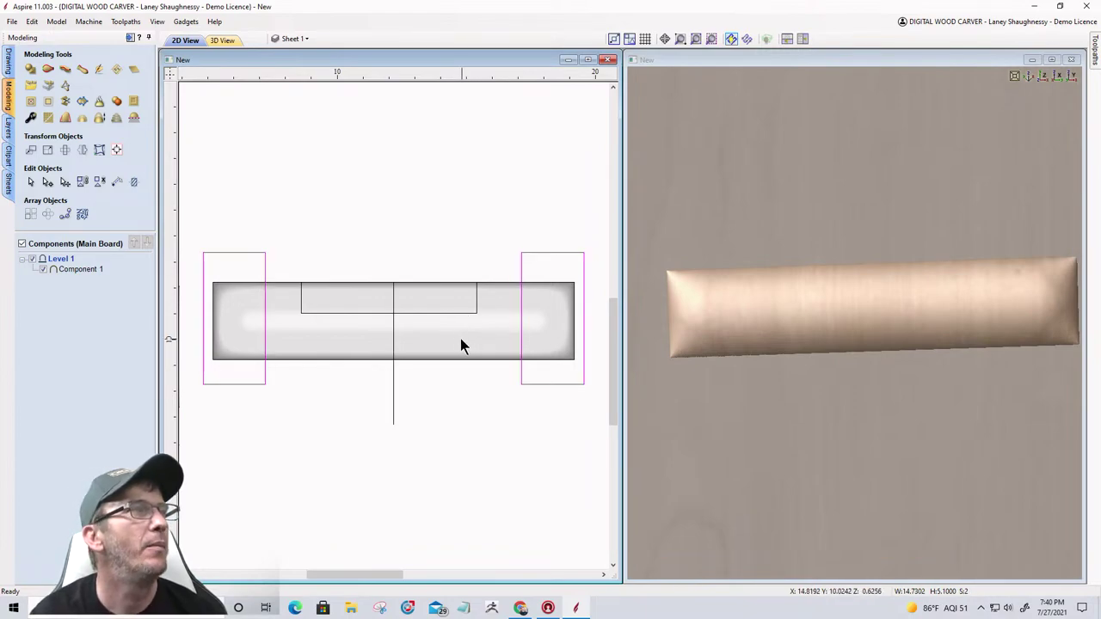
click(64, 269)
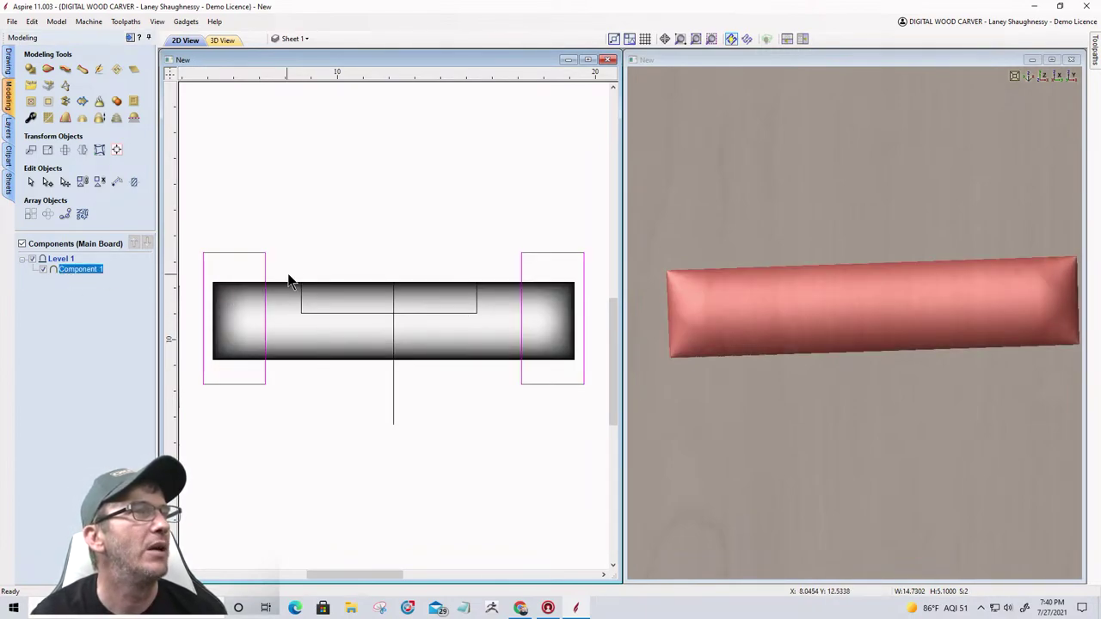
click(31, 102)
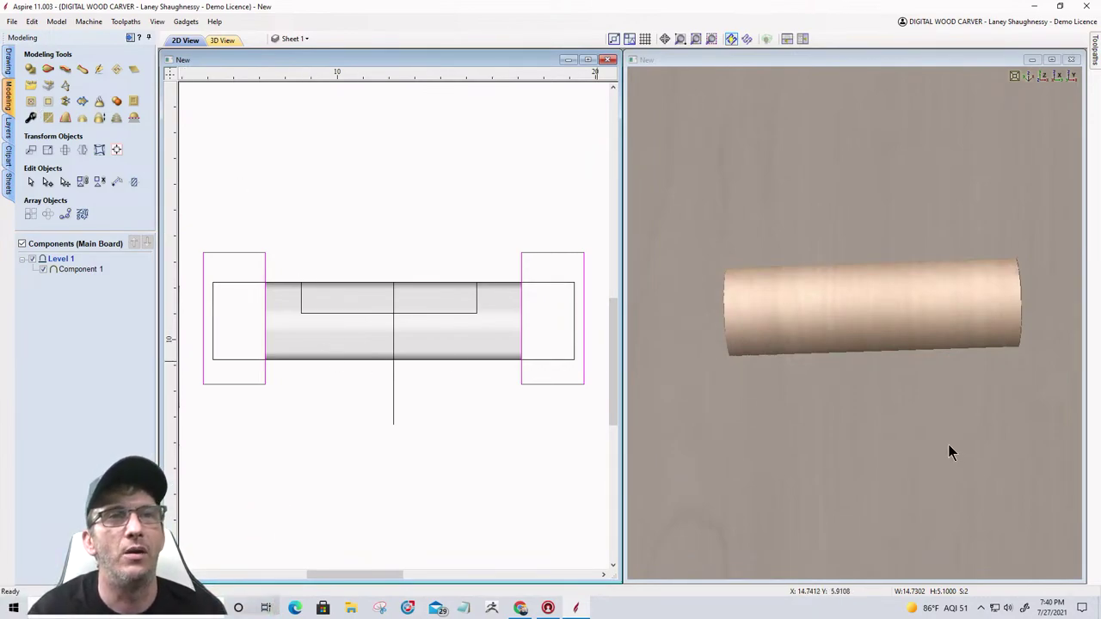
Step: Inspect the trimmed bar in 3D and select the inner rectangle for a new shape
drag(820, 356, 821, 281)
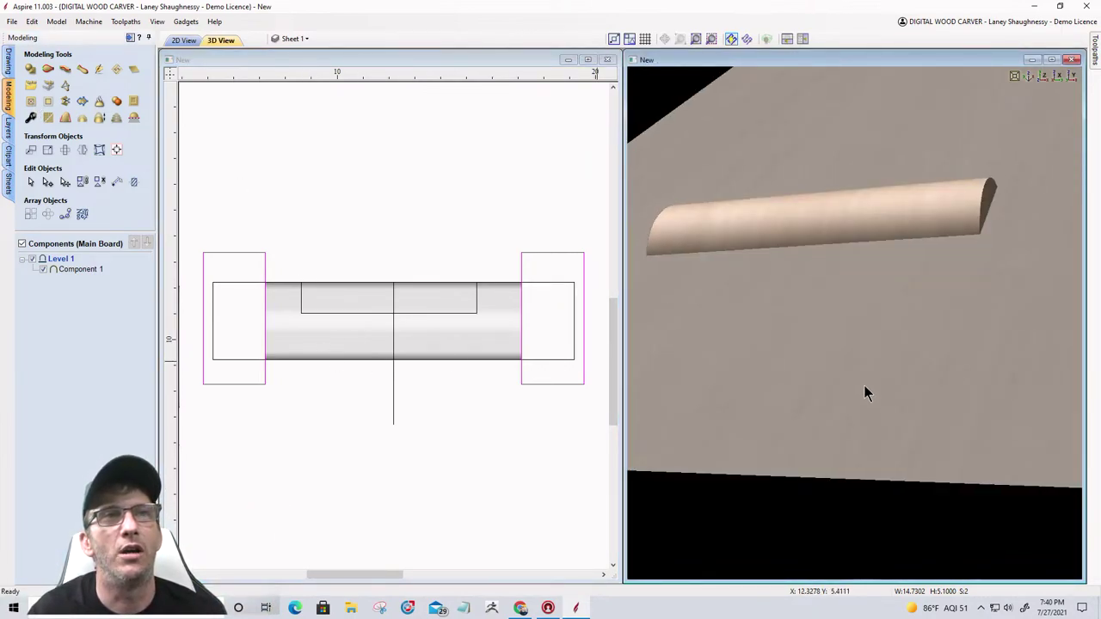
drag(865, 387, 864, 396)
scroll(763, 290, up, 3)
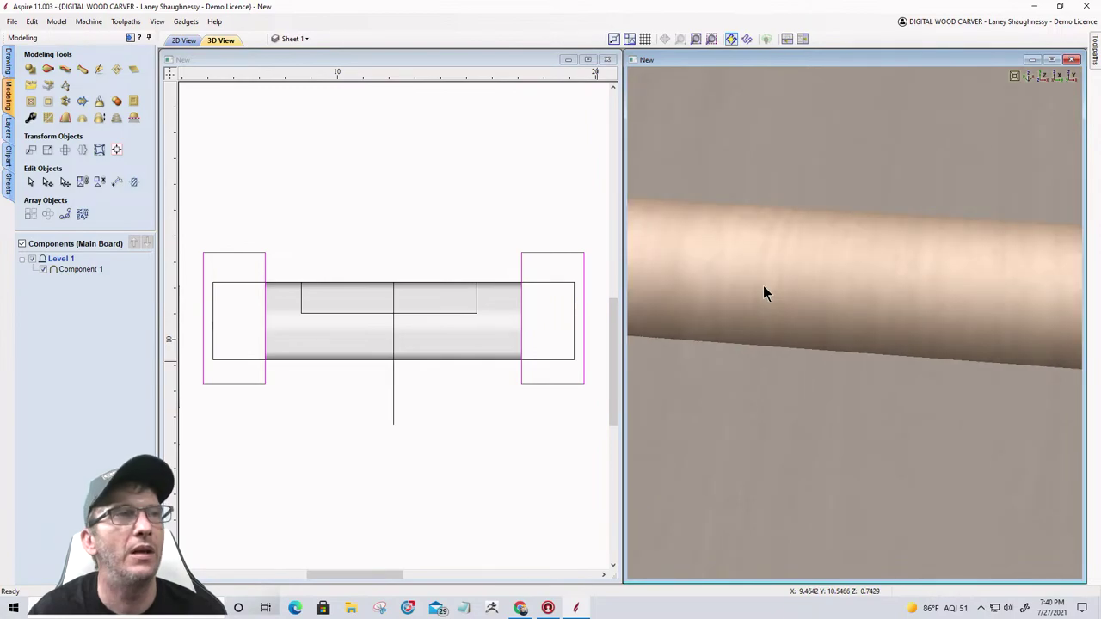
click(436, 312)
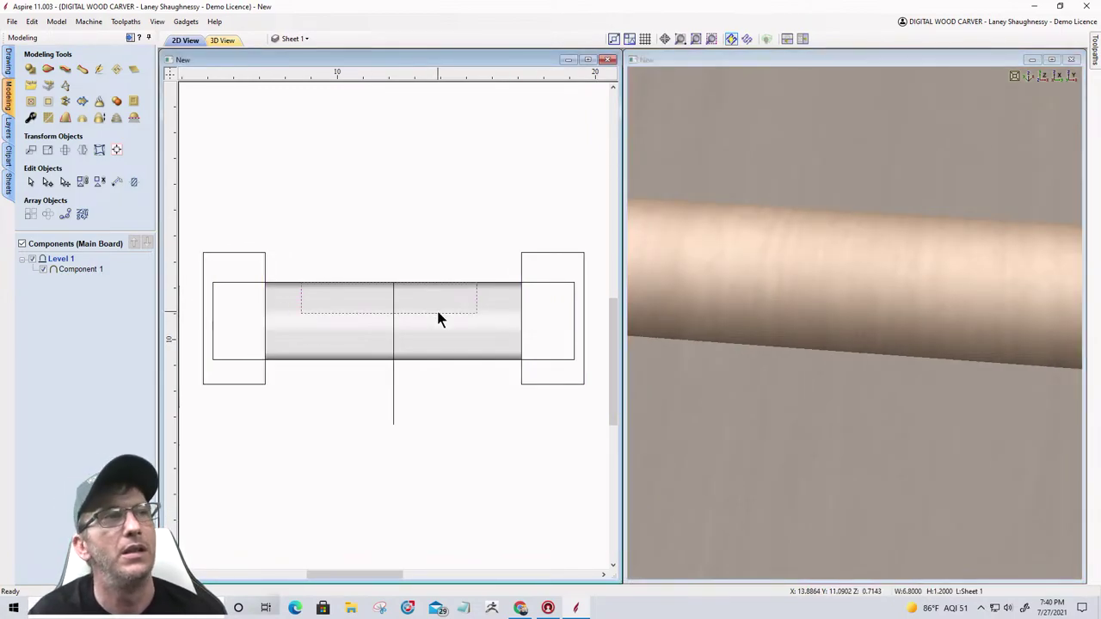
click(30, 70)
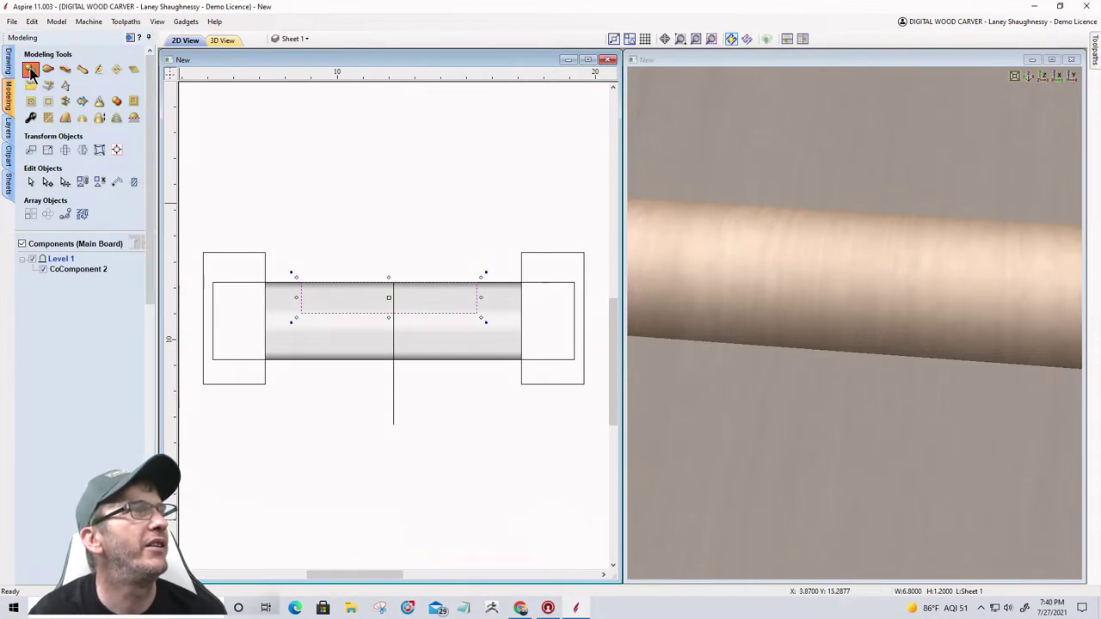
Step: Apply a flat-profile shape with base height 0.2 that subtracts from the cylinder
click(57, 146)
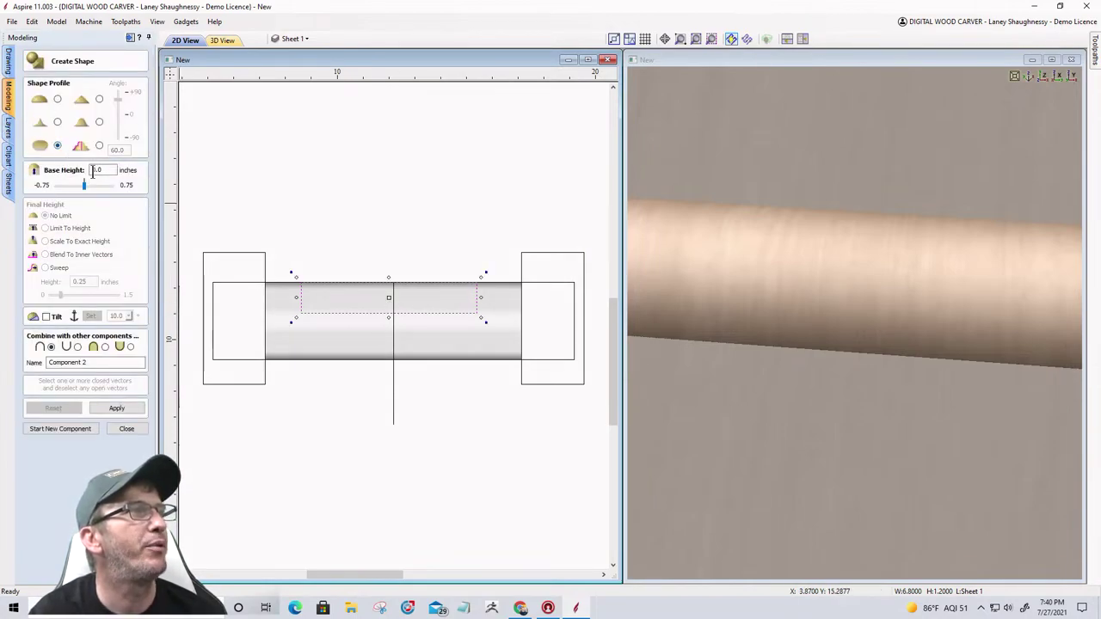
double_click(97, 170)
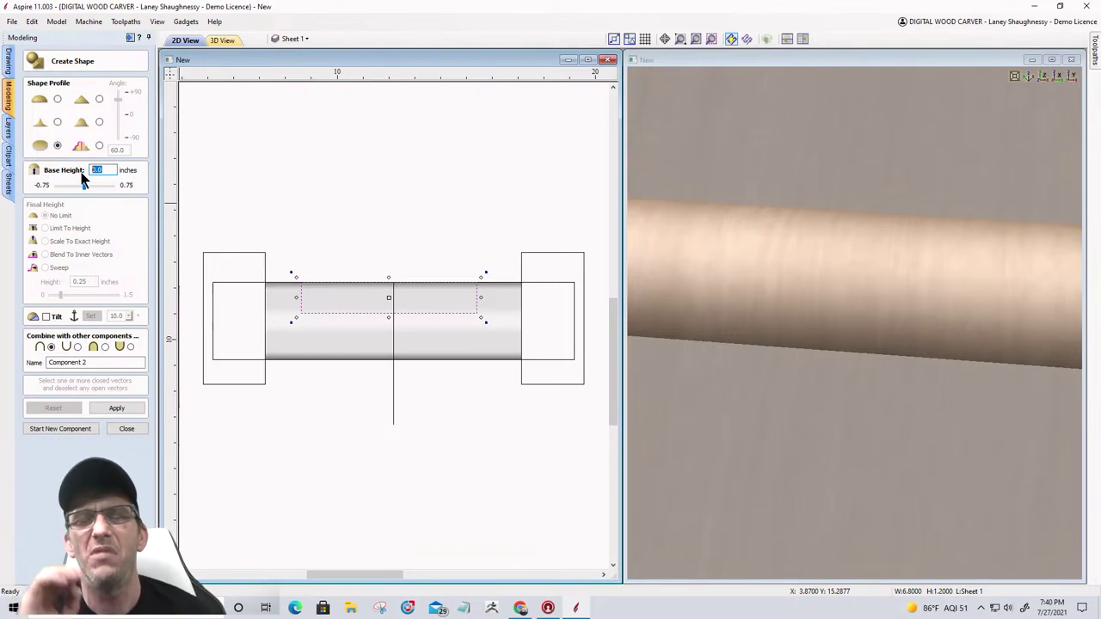
text(.)
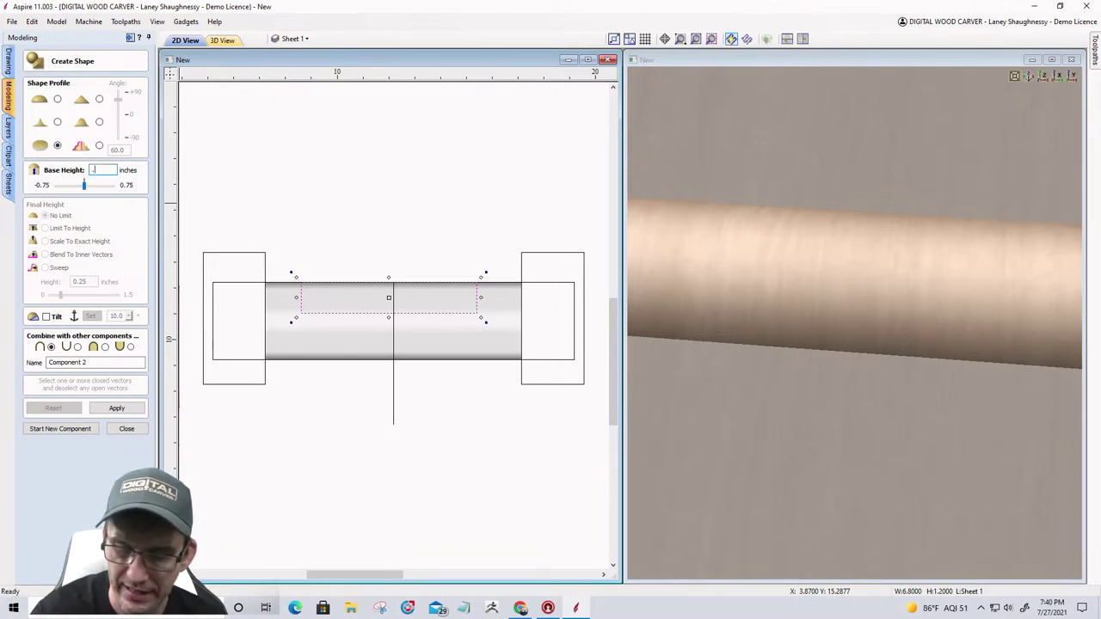
text(2)
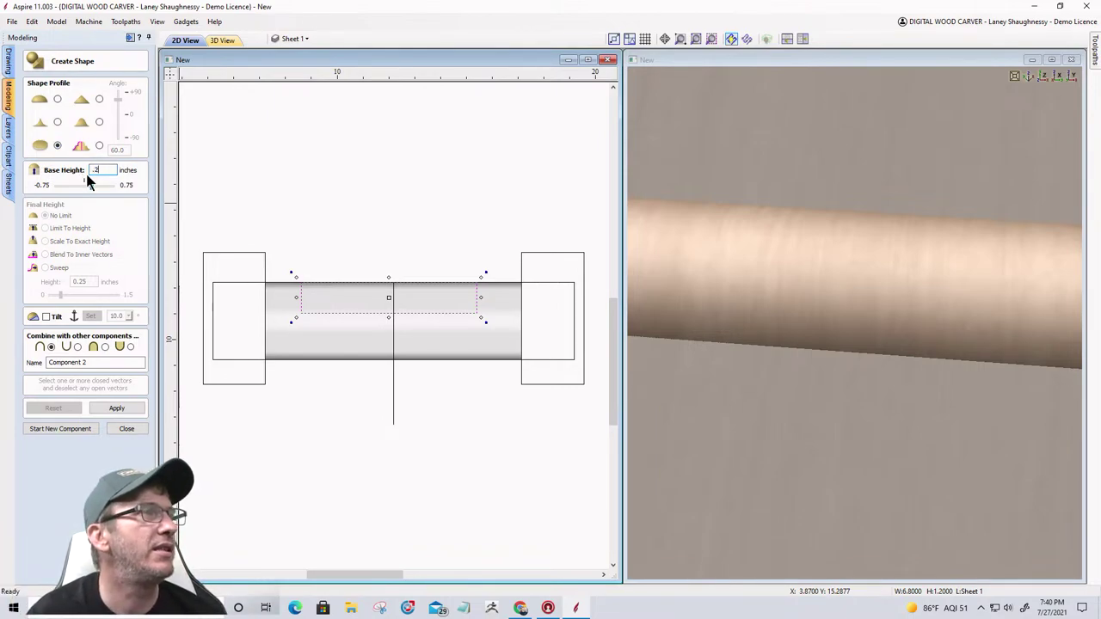
click(78, 347)
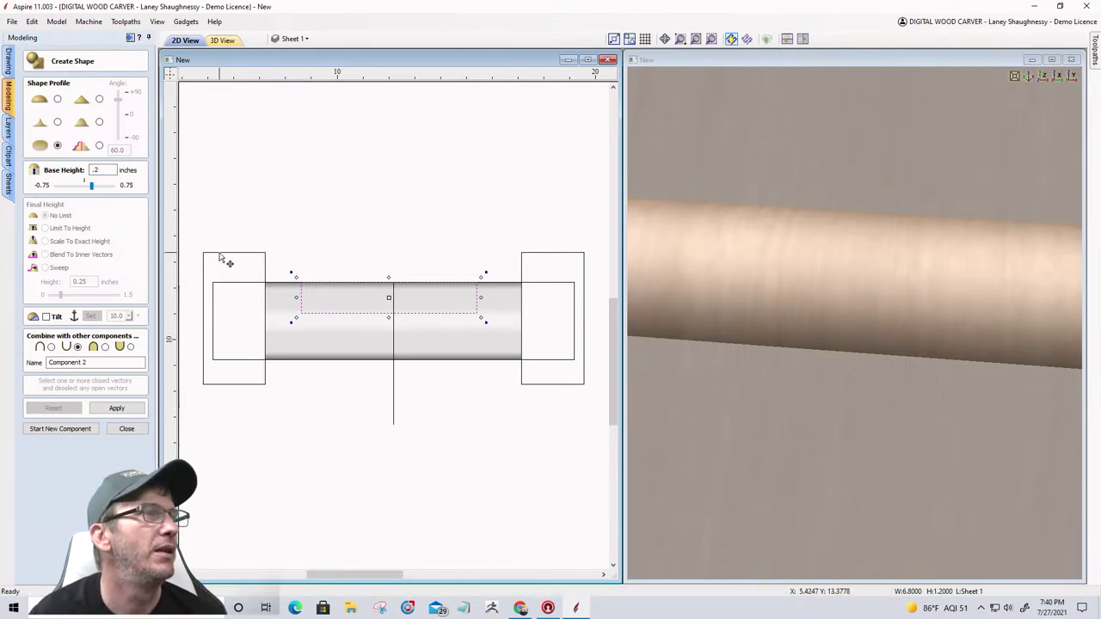
click(120, 408)
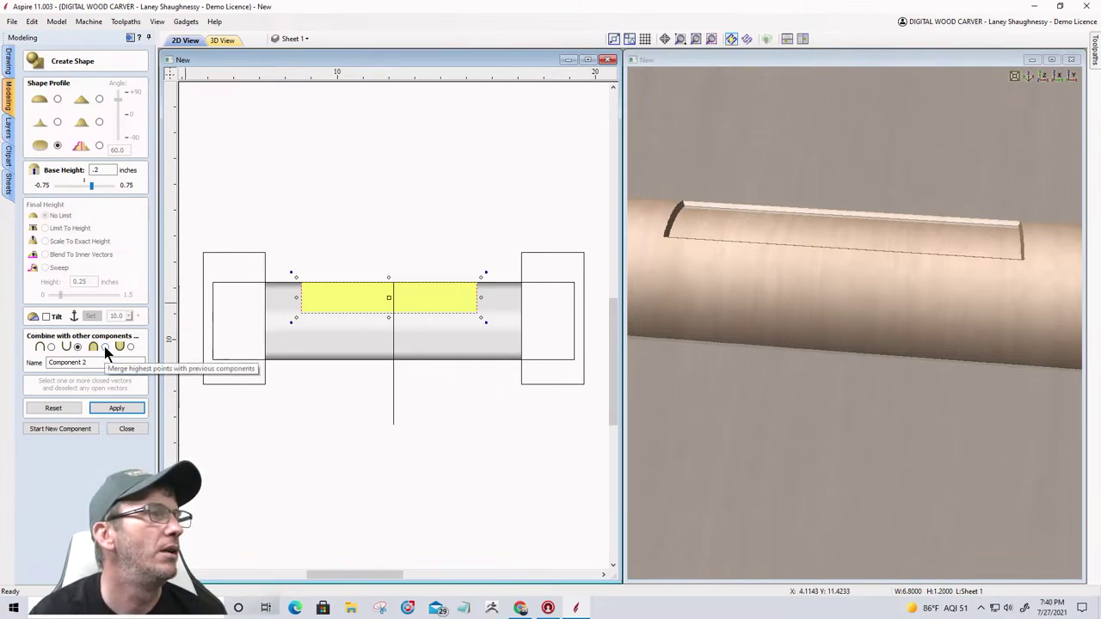
Step: Switch the slot to the low-merge combine option, inspect the 0.2-inch pocket, and close
click(129, 346)
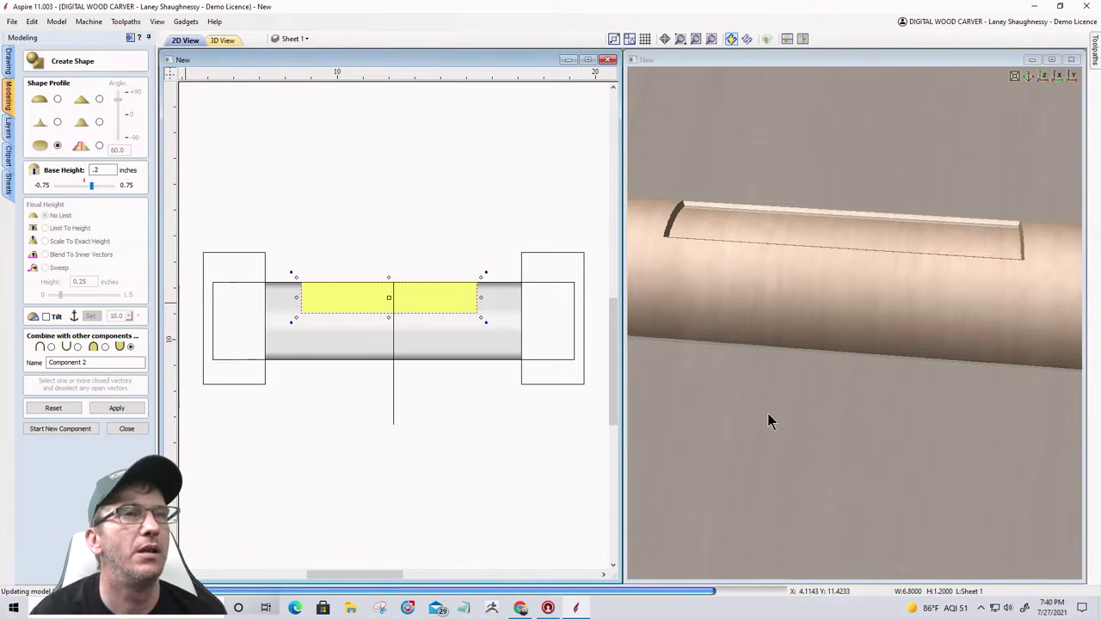
drag(888, 436, 695, 455)
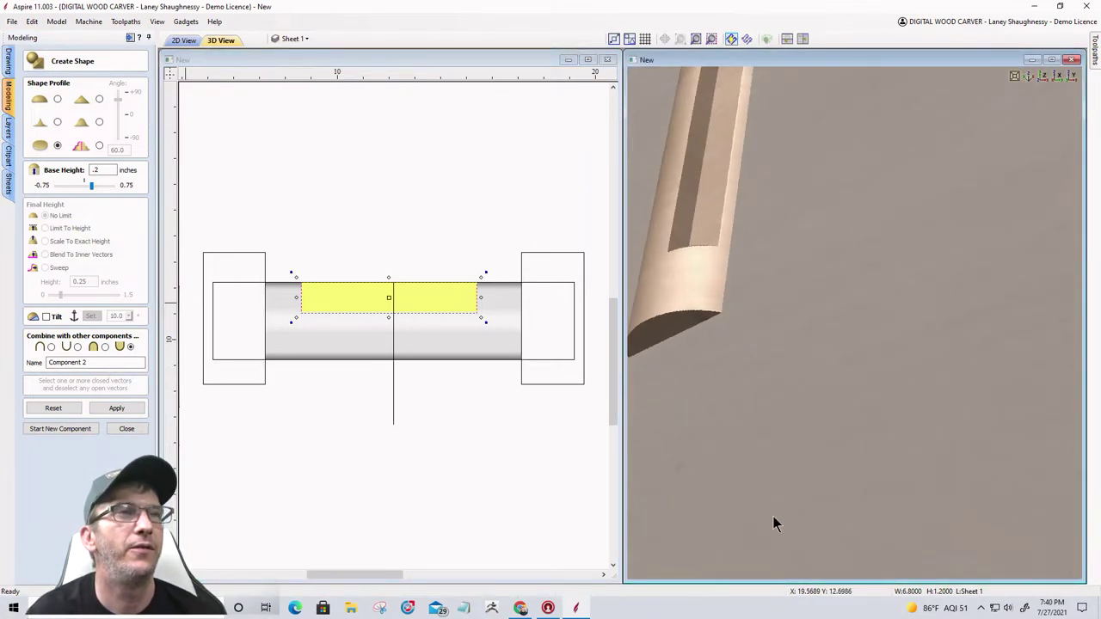
drag(774, 522, 929, 329)
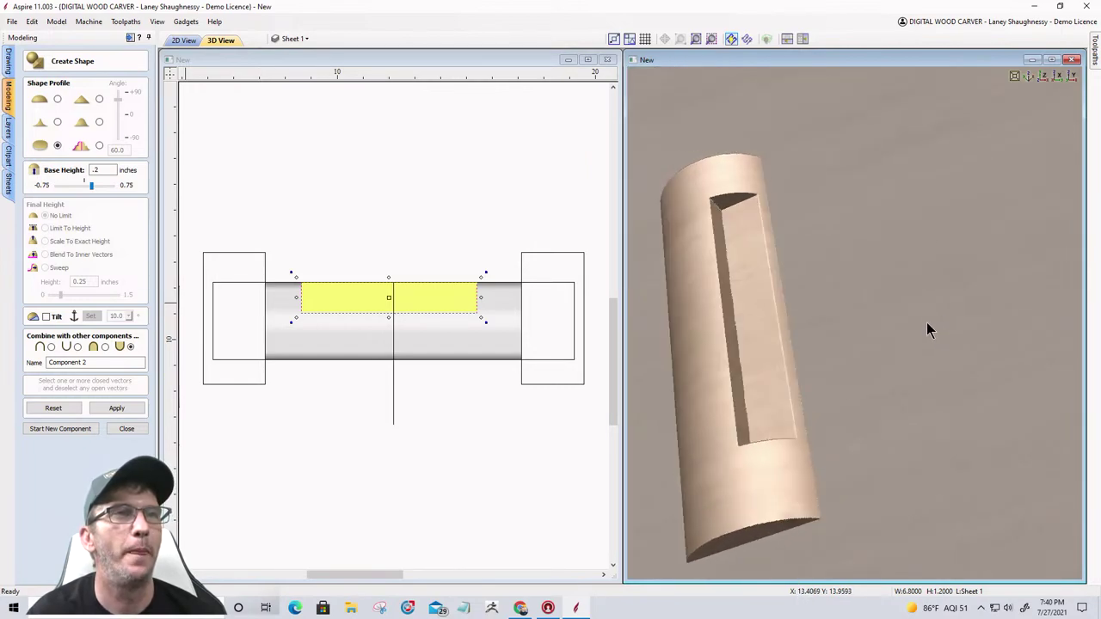
click(1042, 75)
scroll(903, 473, up, 3)
drag(903, 473, 887, 288)
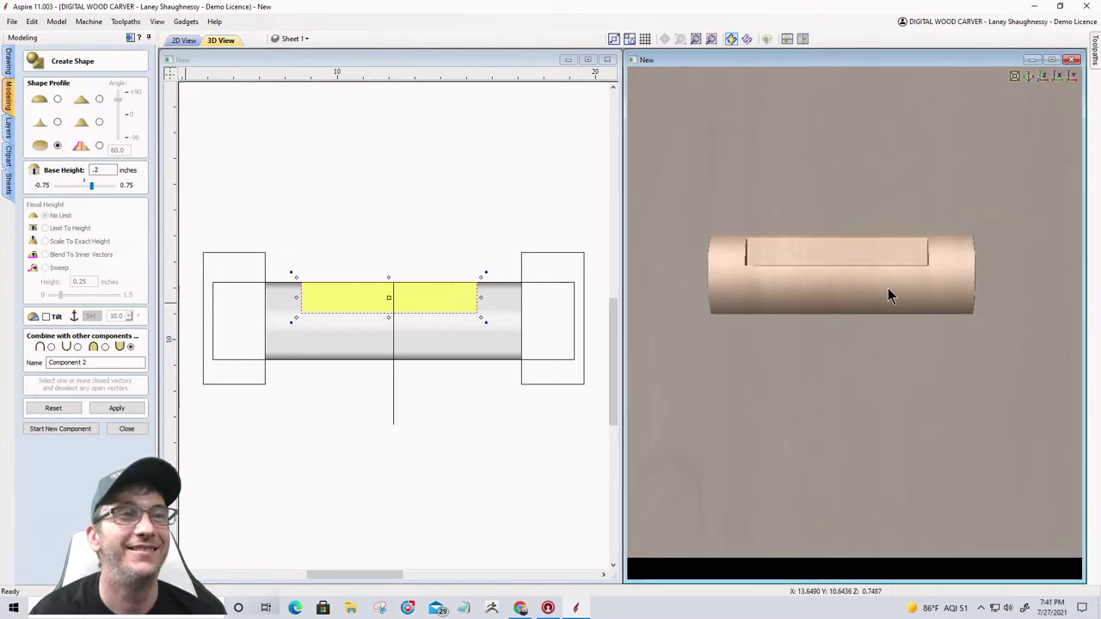
click(121, 426)
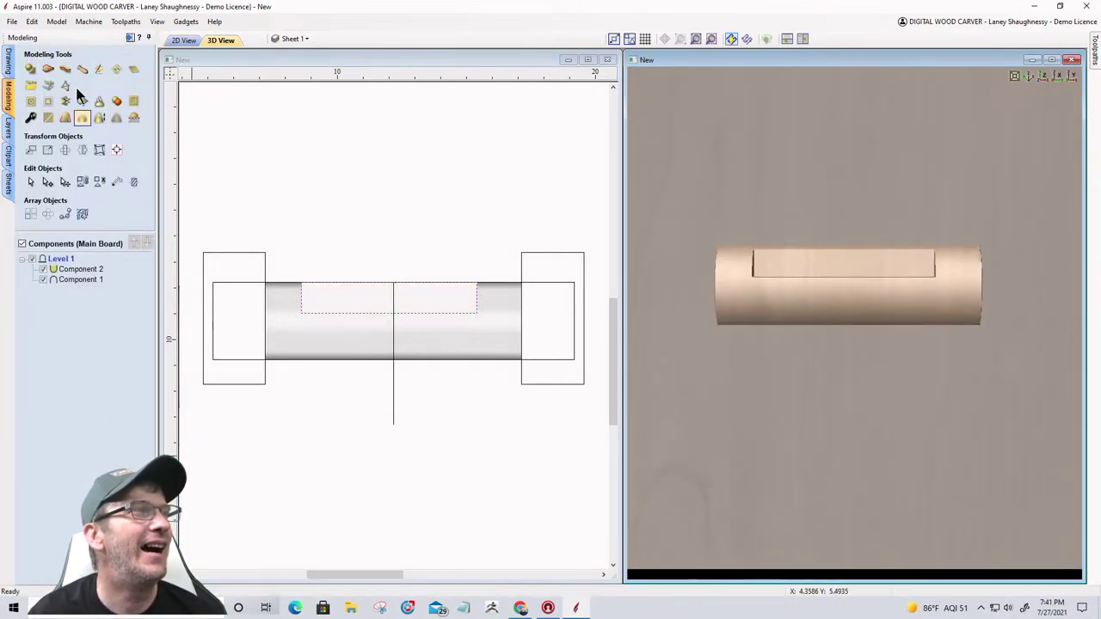
Step: Sculpt Component 1 with the Deposit tool and a component brush, showing the brush list
click(75, 281)
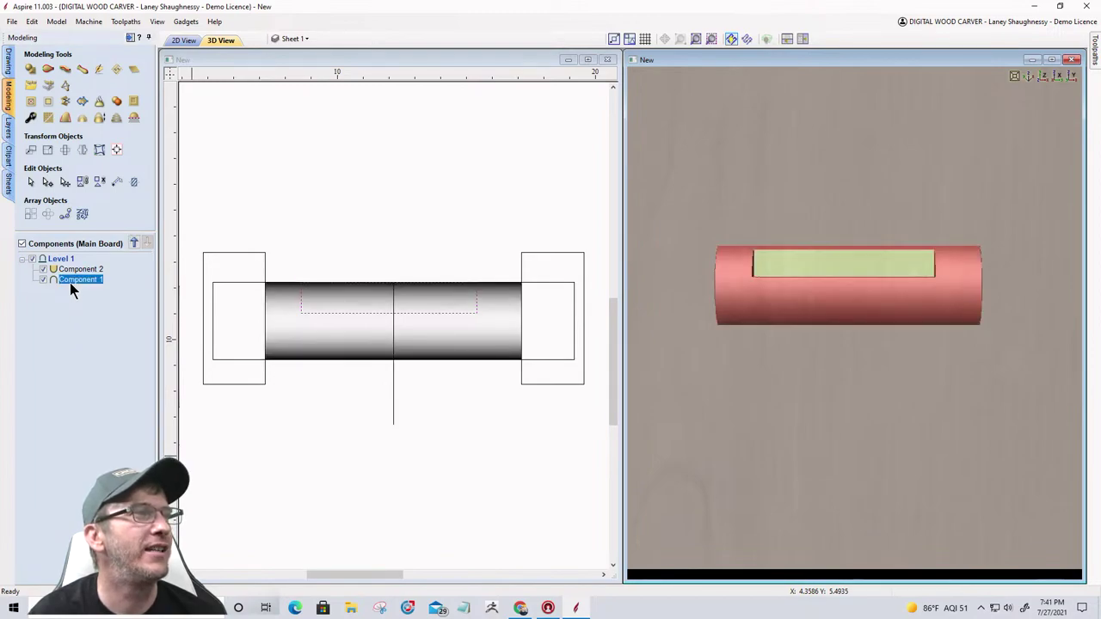
click(99, 71)
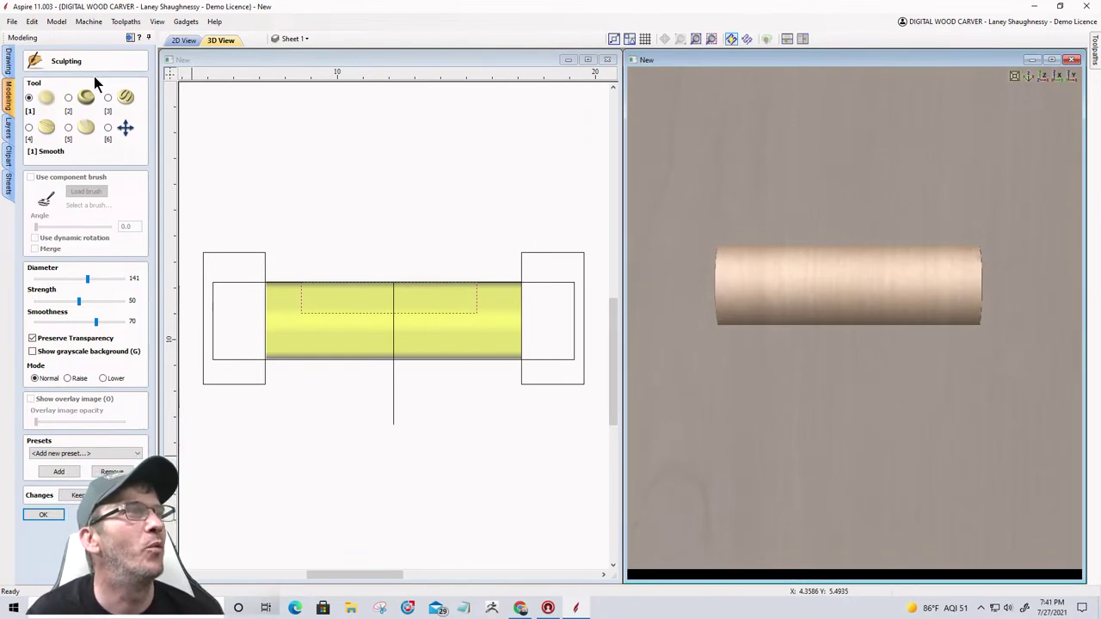
click(108, 99)
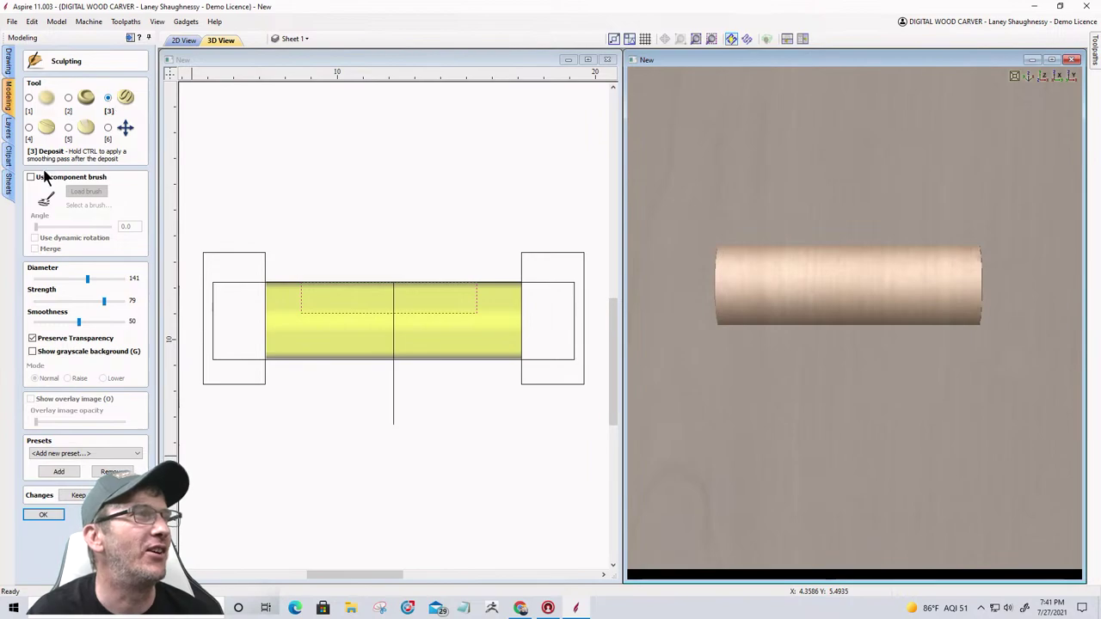
click(31, 177)
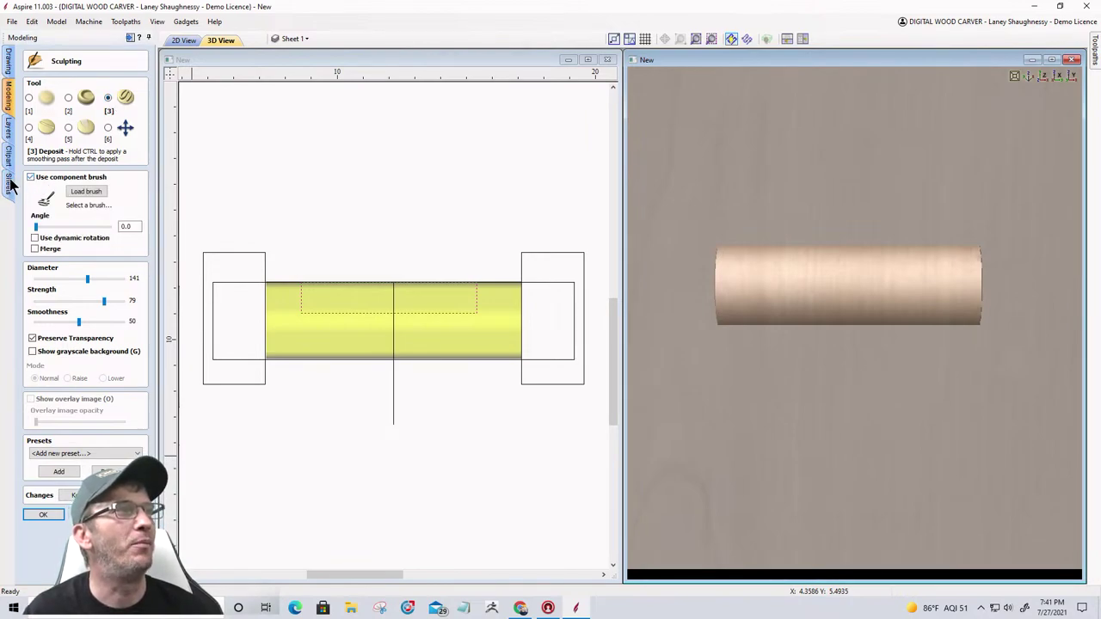
click(95, 194)
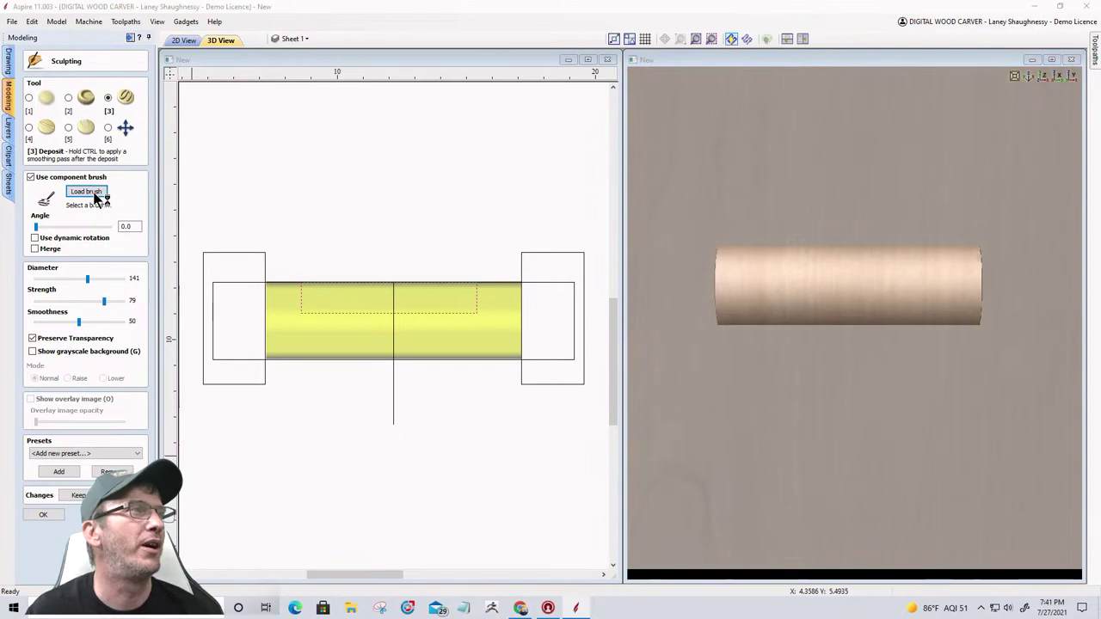
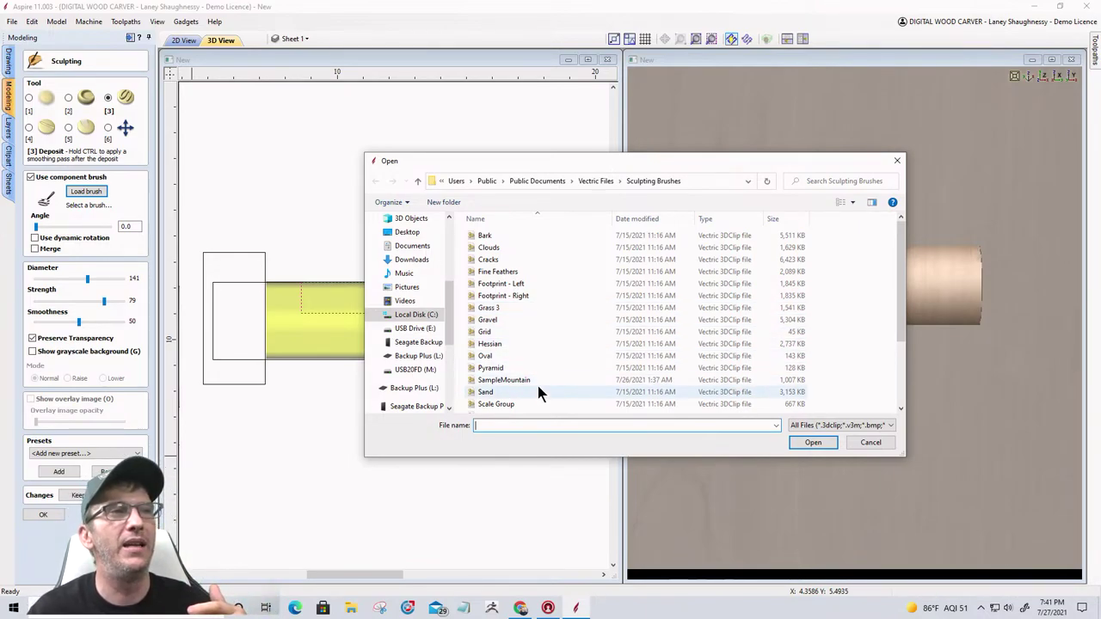
Step: Load the Bark brush from the Sculpting Brushes folder as the component brush
scroll(539, 391, down, 1)
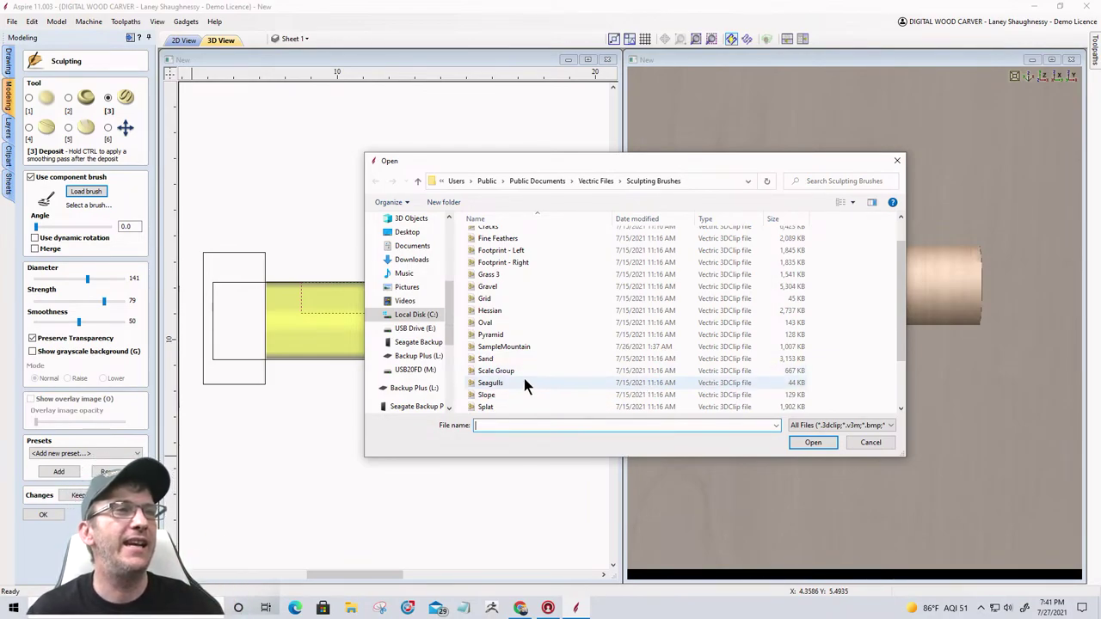
scroll(525, 379, down, 2)
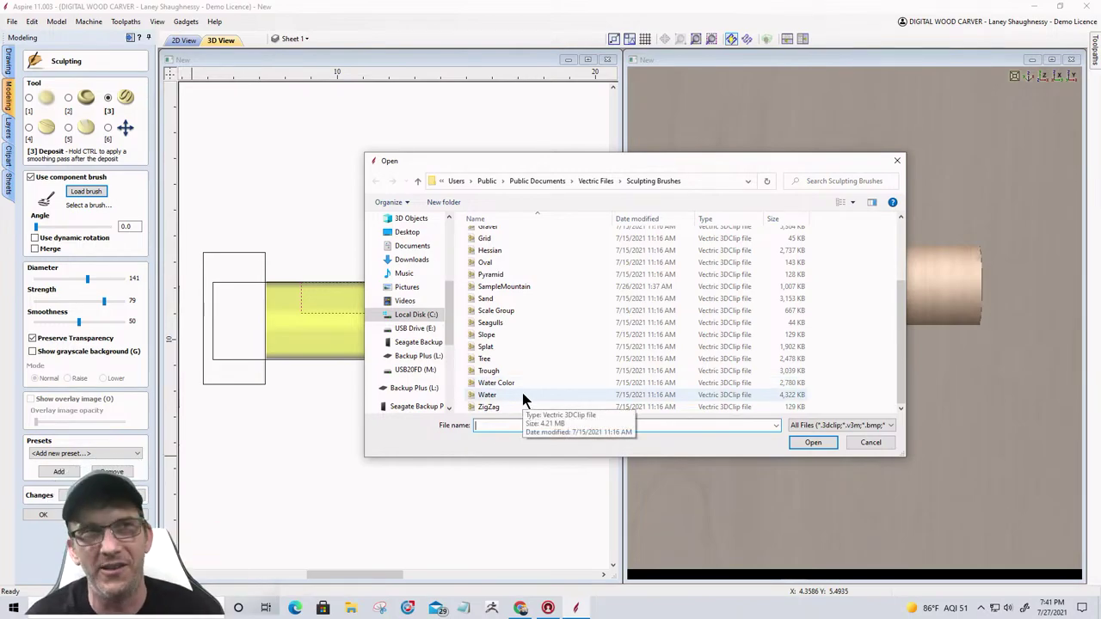
scroll(521, 344, up, 3)
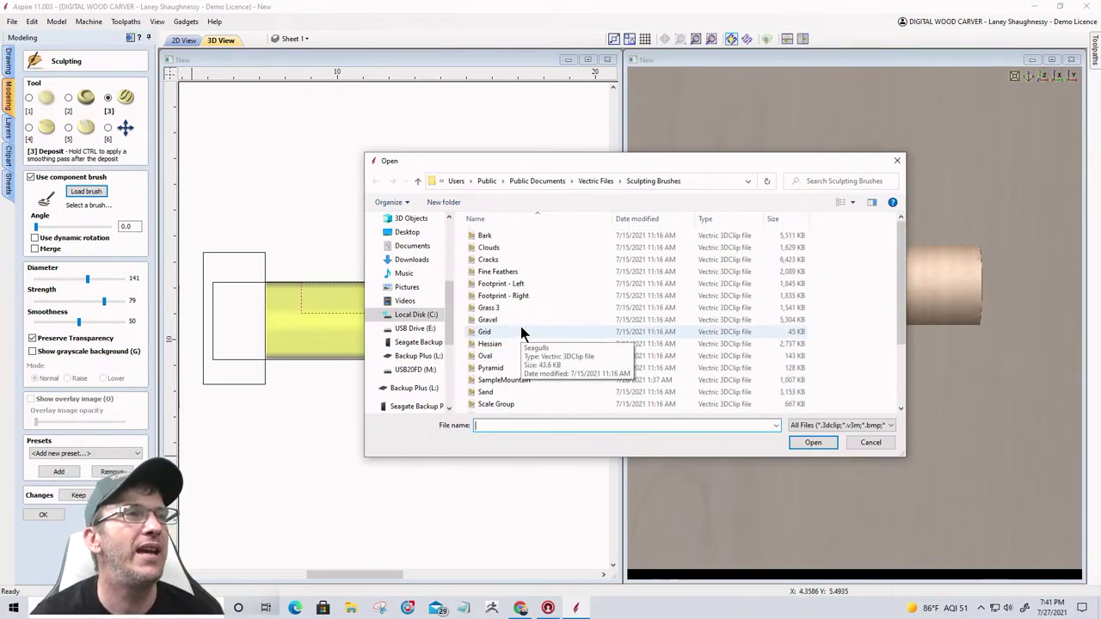
click(498, 236)
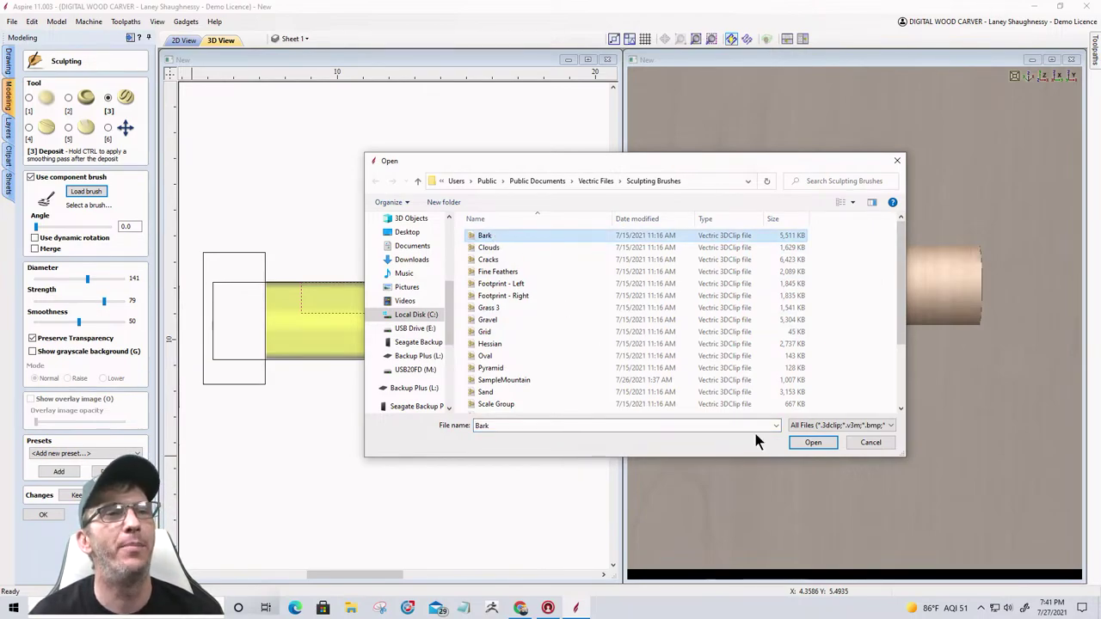
click(813, 443)
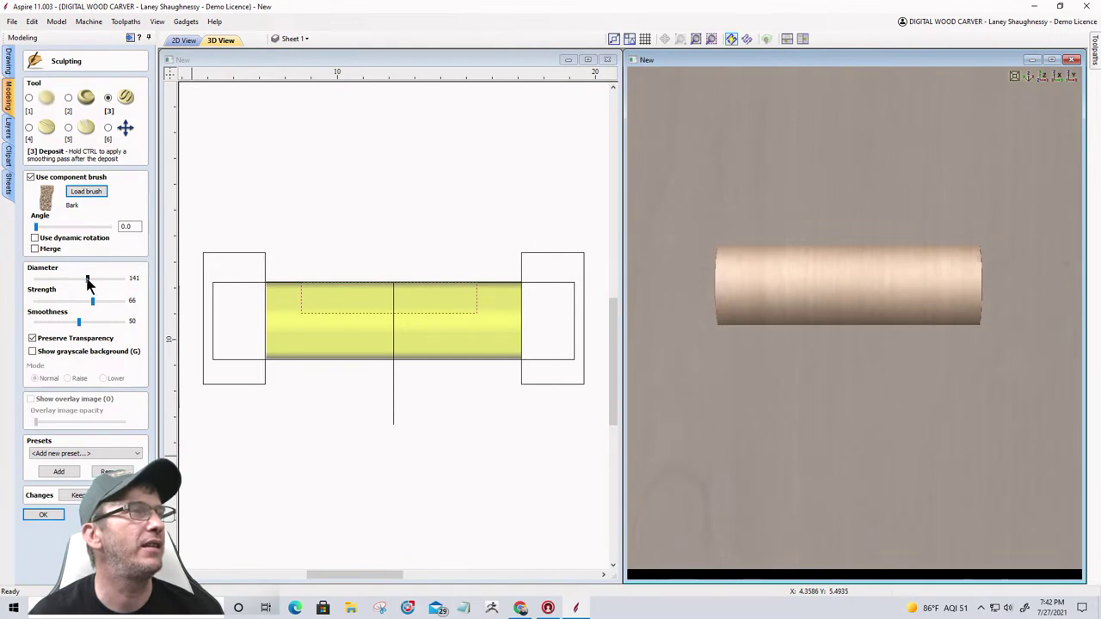
Step: Set the Bark brush to 233 diameter and 90° angle, choose Twiddle View, and maximize the 3D view
shift+scroll(757, 296, up, 8)
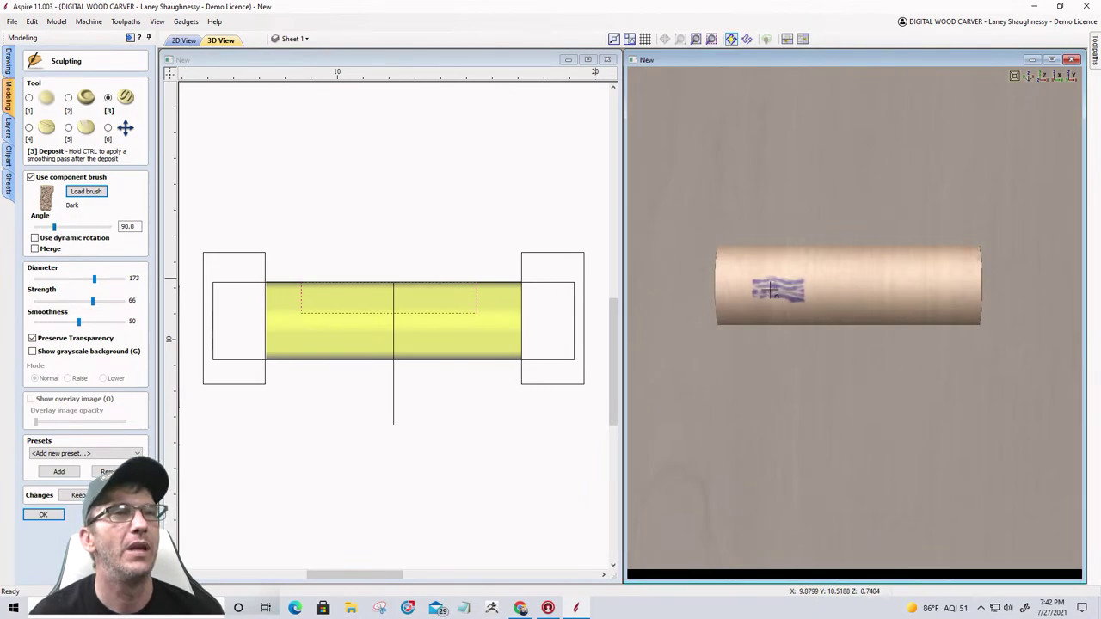
shift+scroll(775, 288, up, 6)
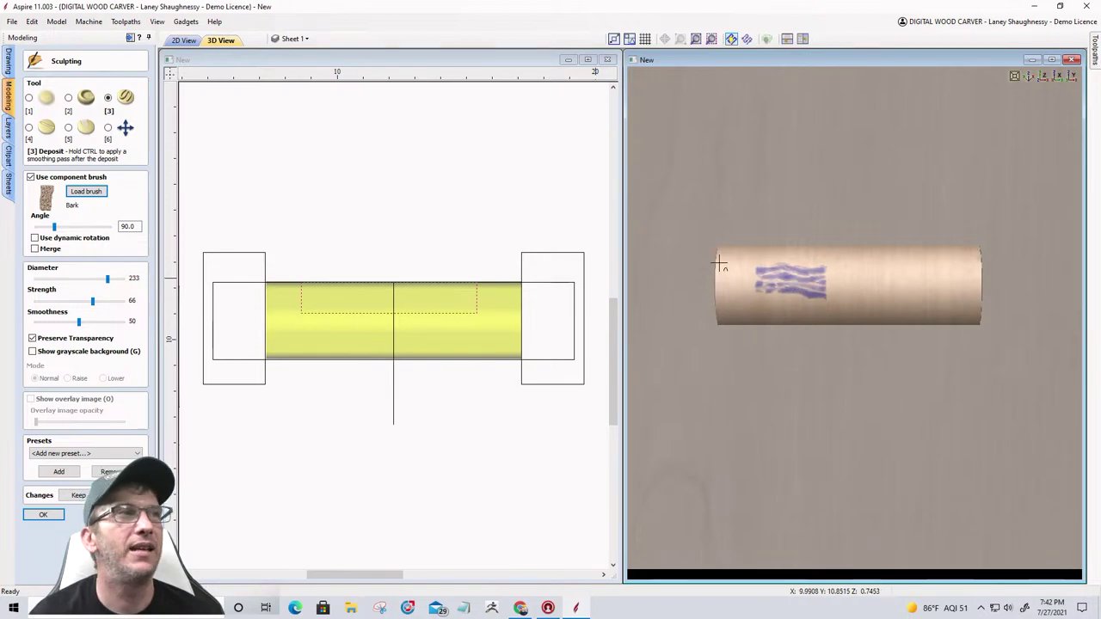
click(107, 127)
scroll(803, 283, up, 3)
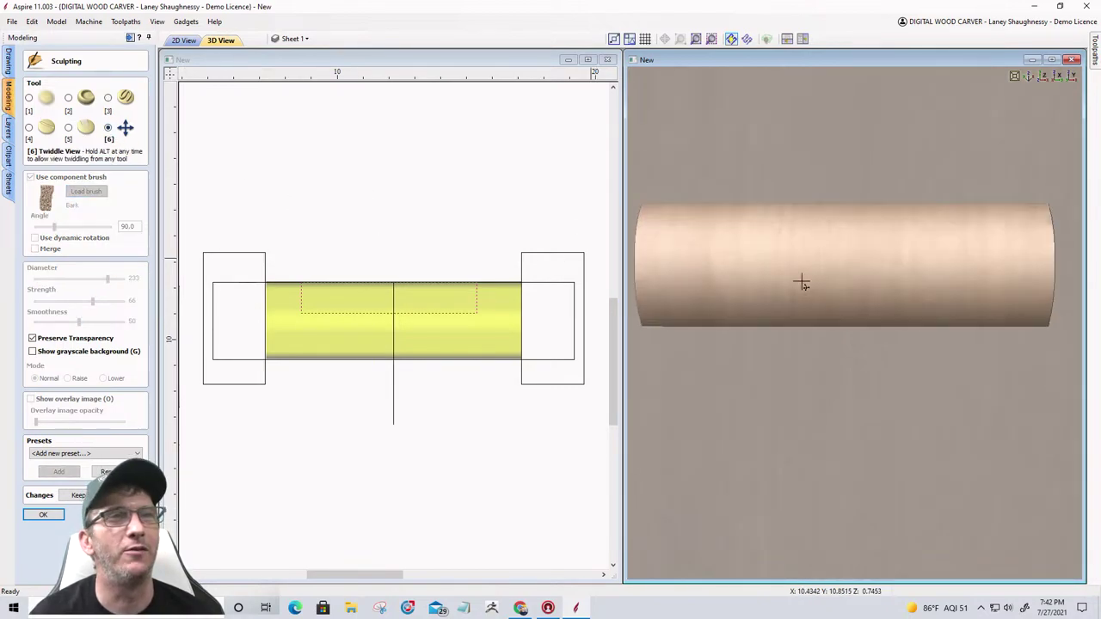
click(1052, 60)
scroll(615, 453, up, 3)
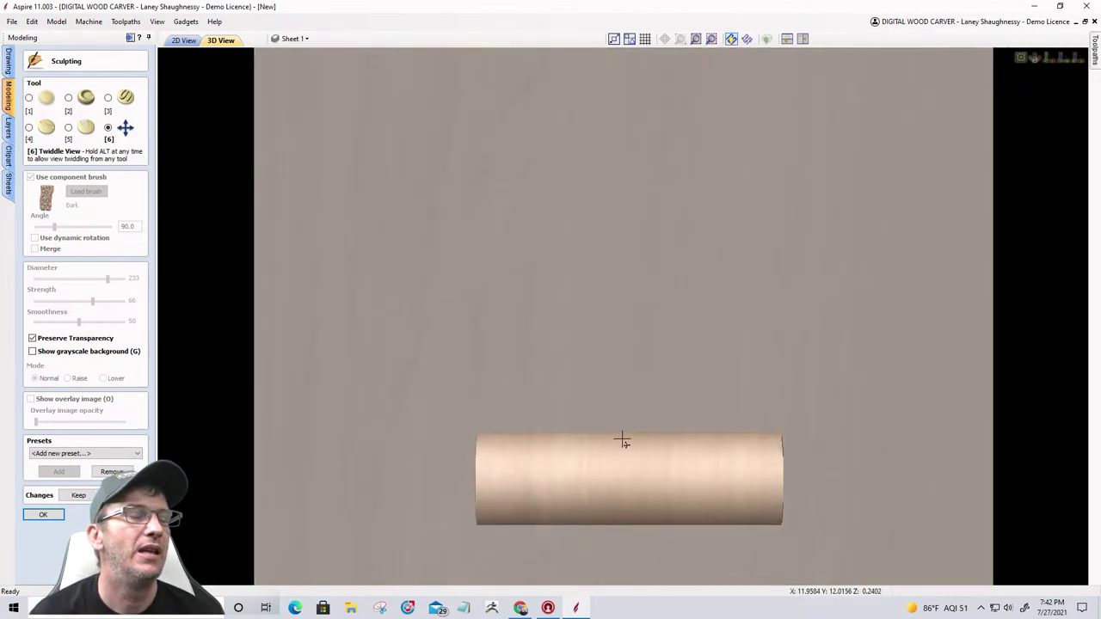
Step: Deposit Bark strokes over the cylinder's left, lower and upper-right areas, plus long horizontal middle grooves
middle_drag(660, 415, 682, 412)
scroll(695, 239, up, 2)
scroll(695, 238, up, 1)
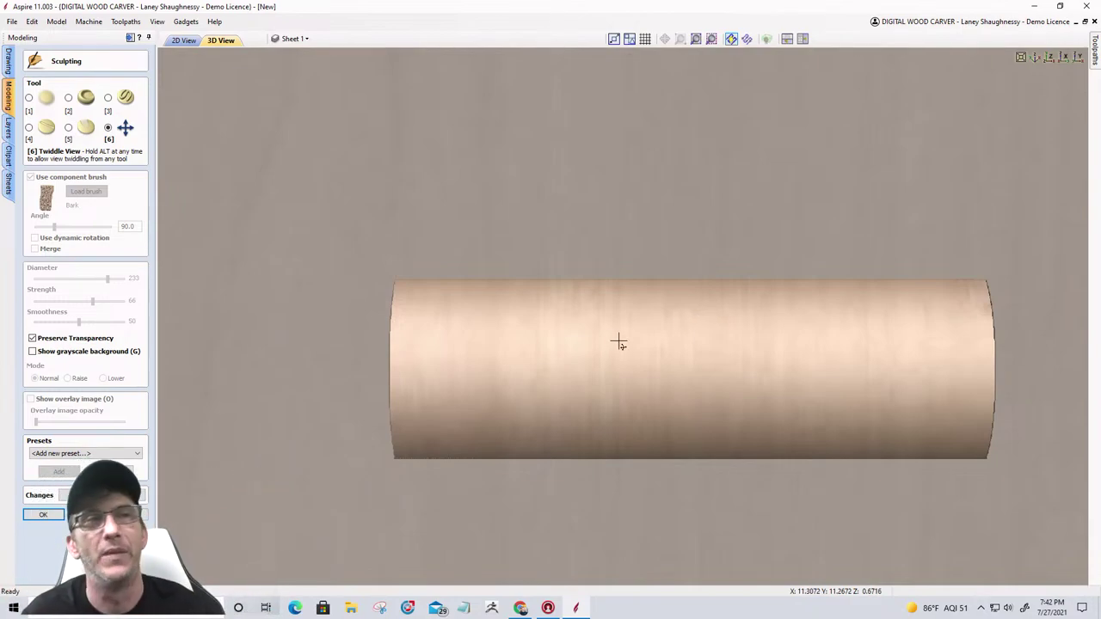
click(107, 98)
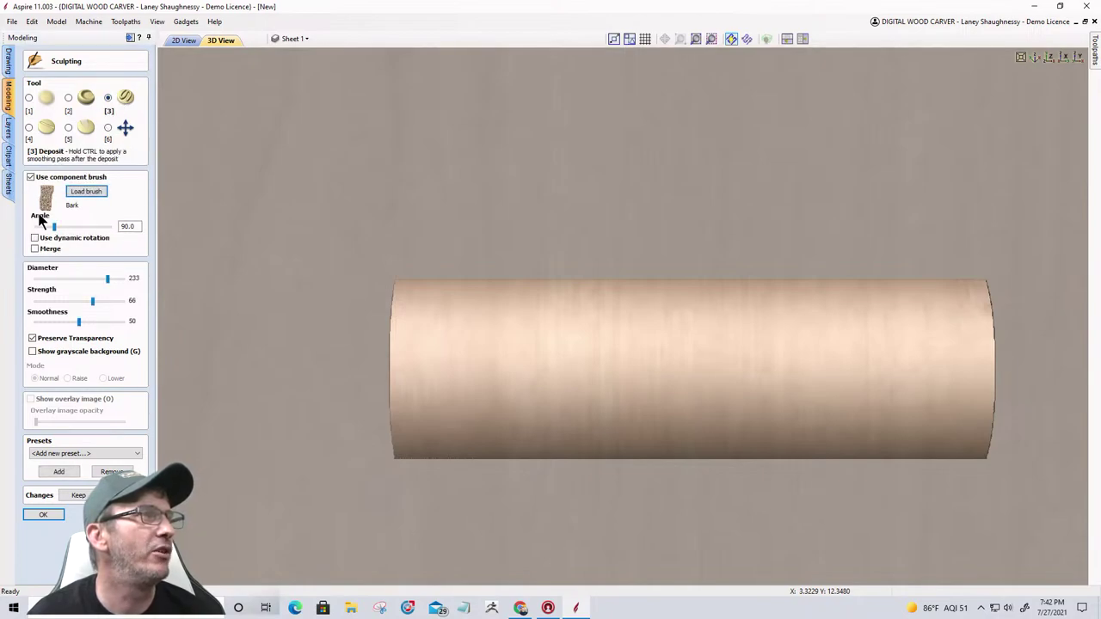
mouse_move(465, 462)
mouse_down()
mouse_move(443, 452)
mouse_move(550, 435)
mouse_move(462, 369)
mouse_move(455, 339)
mouse_move(473, 319)
mouse_move(468, 295)
mouse_up()
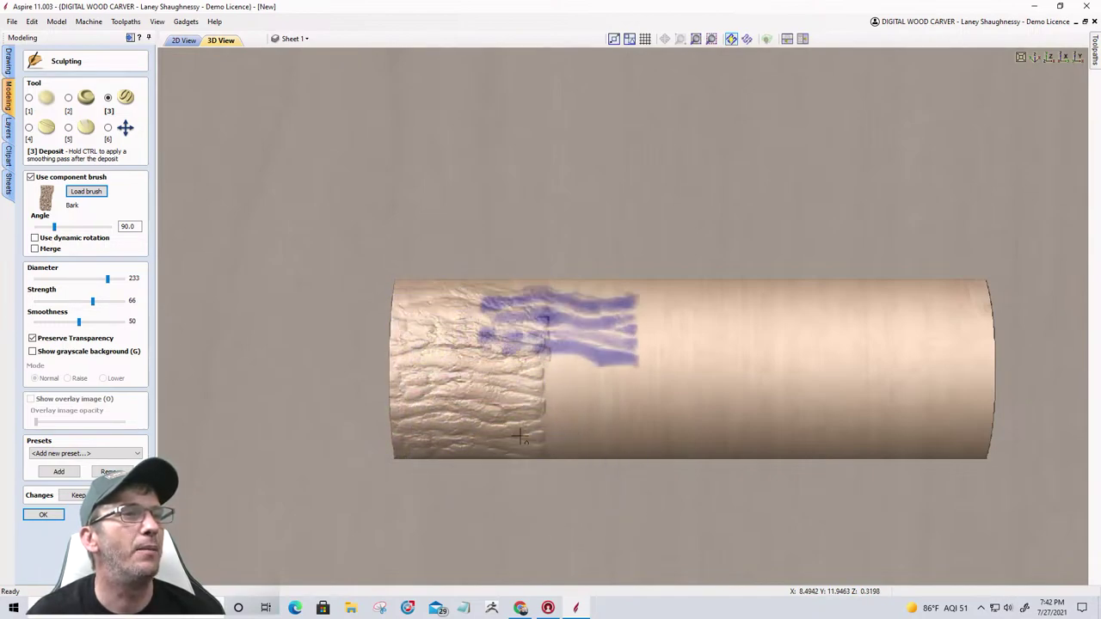
mouse_move(622, 423)
mouse_down()
mouse_move(828, 434)
mouse_move(811, 418)
mouse_move(836, 401)
mouse_move(873, 422)
mouse_move(929, 437)
mouse_move(930, 426)
mouse_up()
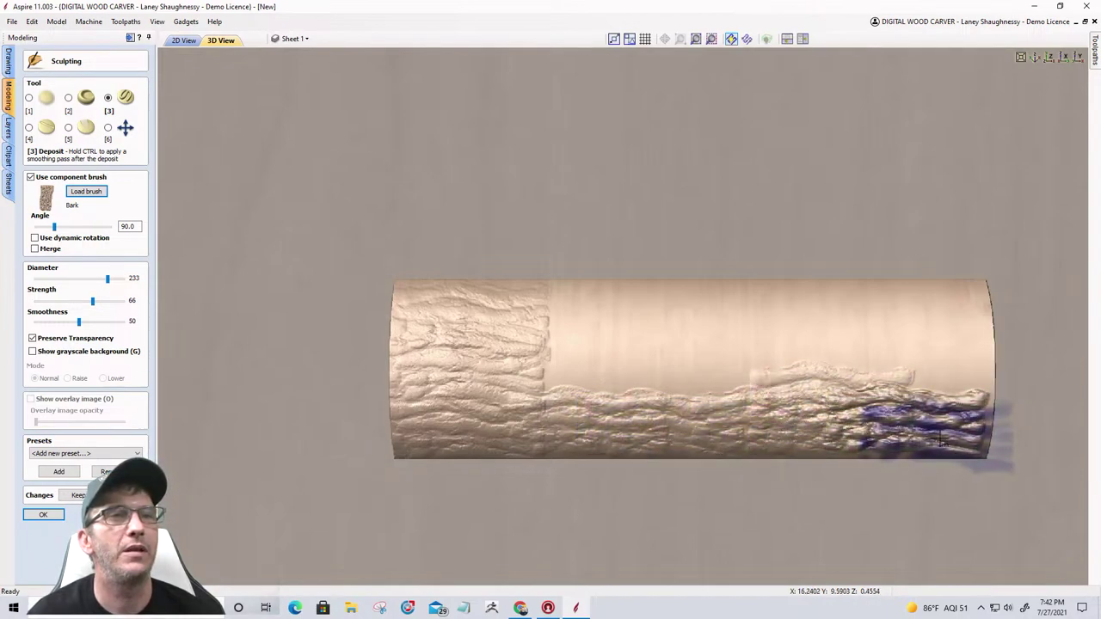
mouse_move(931, 378)
mouse_down()
mouse_move(933, 303)
mouse_move(868, 299)
mouse_move(826, 337)
mouse_move(833, 389)
mouse_move(748, 366)
mouse_move(747, 303)
mouse_move(671, 306)
mouse_move(670, 363)
mouse_move(652, 394)
mouse_move(578, 396)
mouse_move(581, 297)
mouse_move(478, 333)
mouse_up()
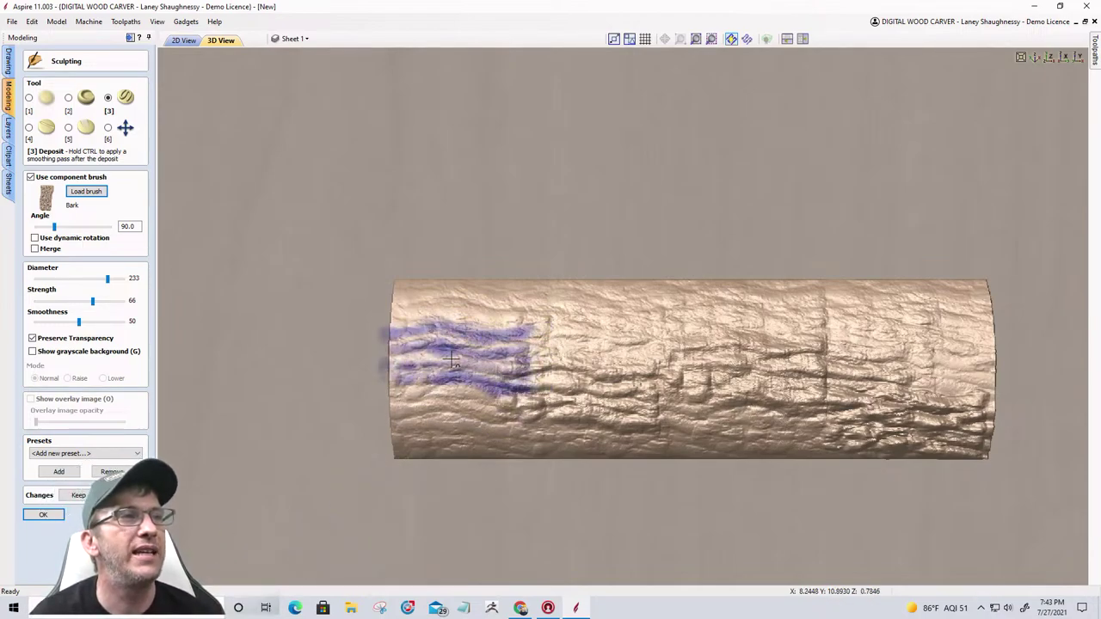
mouse_move(452, 361)
mouse_down()
mouse_move(460, 349)
mouse_move(813, 348)
mouse_move(544, 394)
mouse_move(749, 404)
mouse_move(744, 422)
mouse_up()
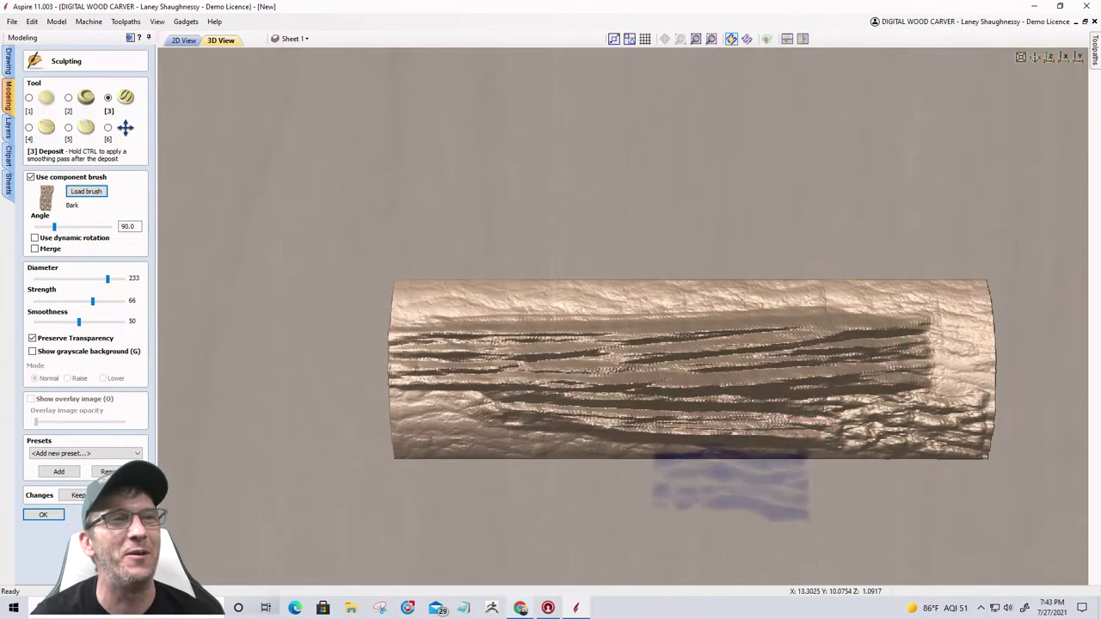
mouse_move(521, 608)
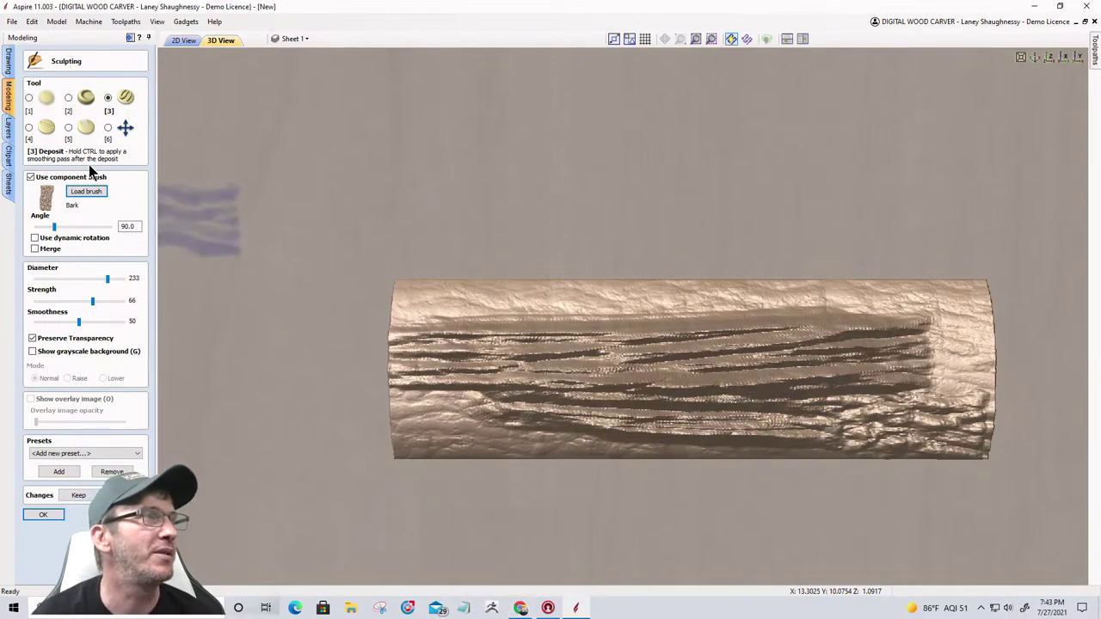
Step: Erase the grooves with Undo Brush, redeposit even bark texture across the log, and accept
click(68, 128)
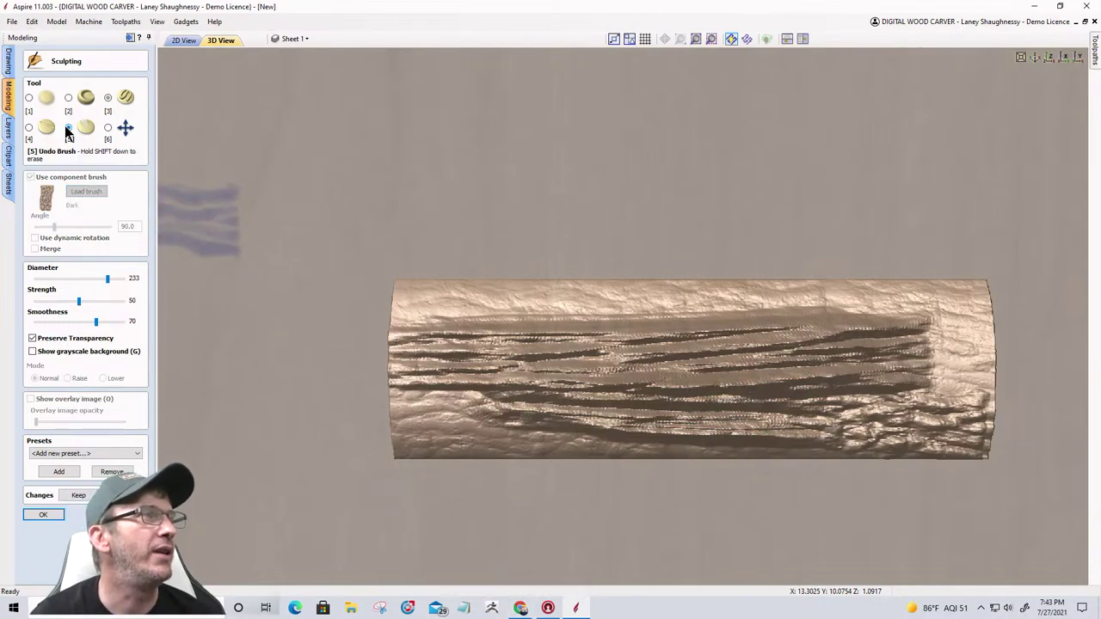
drag(437, 370, 1072, 369)
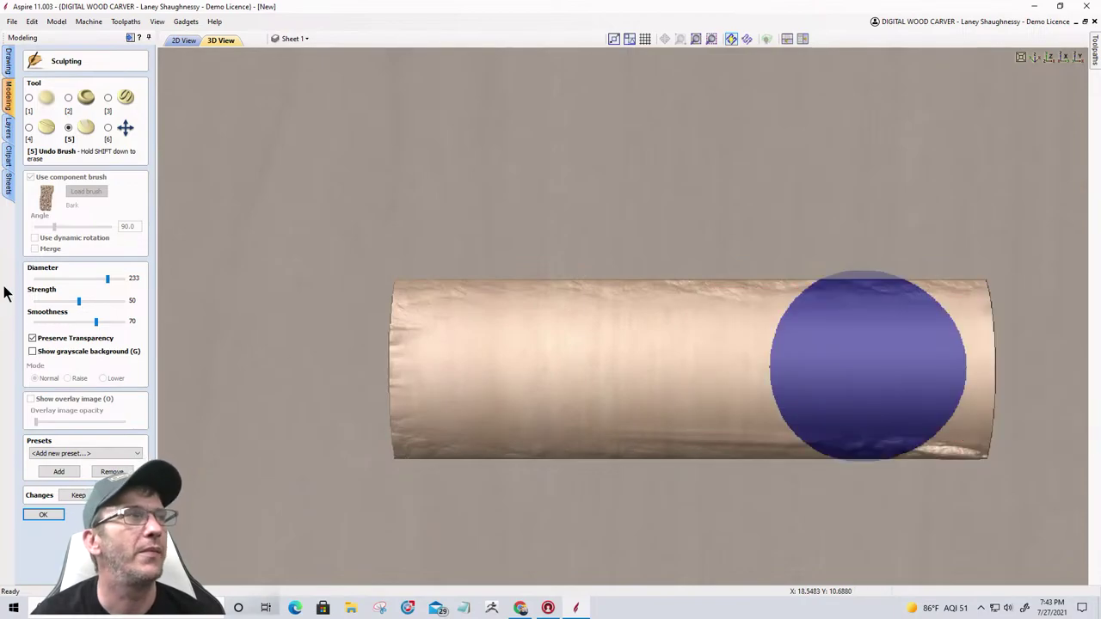
click(109, 97)
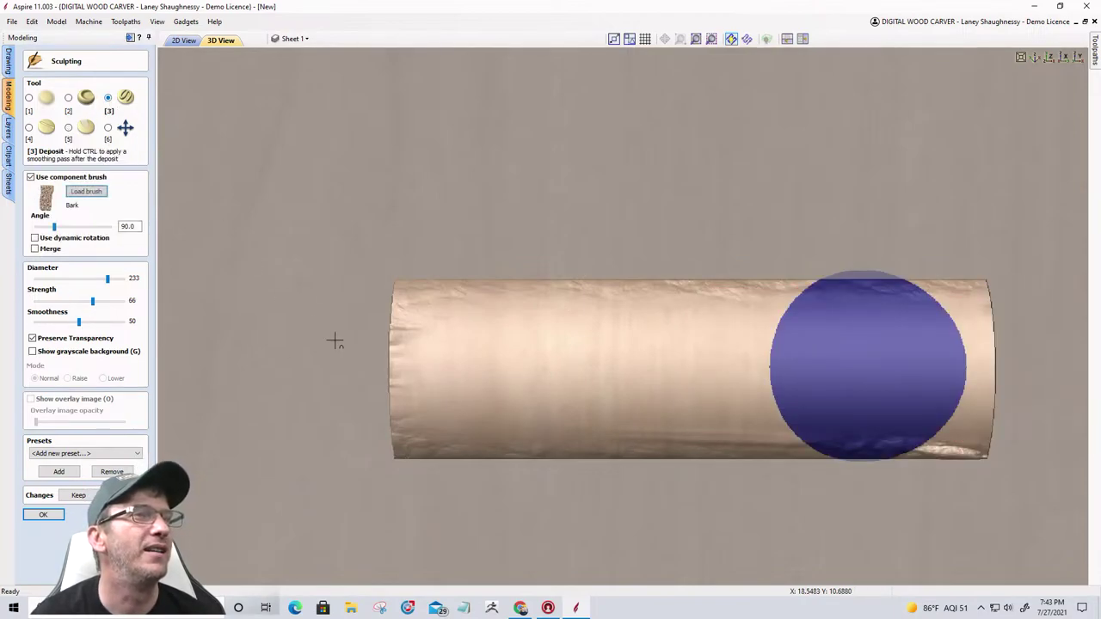
mouse_move(344, 362)
mouse_down()
mouse_move(462, 437)
mouse_move(456, 305)
mouse_move(547, 308)
mouse_move(569, 420)
mouse_move(583, 430)
mouse_up()
mouse_move(628, 393)
mouse_down()
mouse_move(629, 343)
mouse_move(609, 355)
mouse_move(660, 284)
mouse_move(737, 349)
mouse_move(751, 436)
mouse_up()
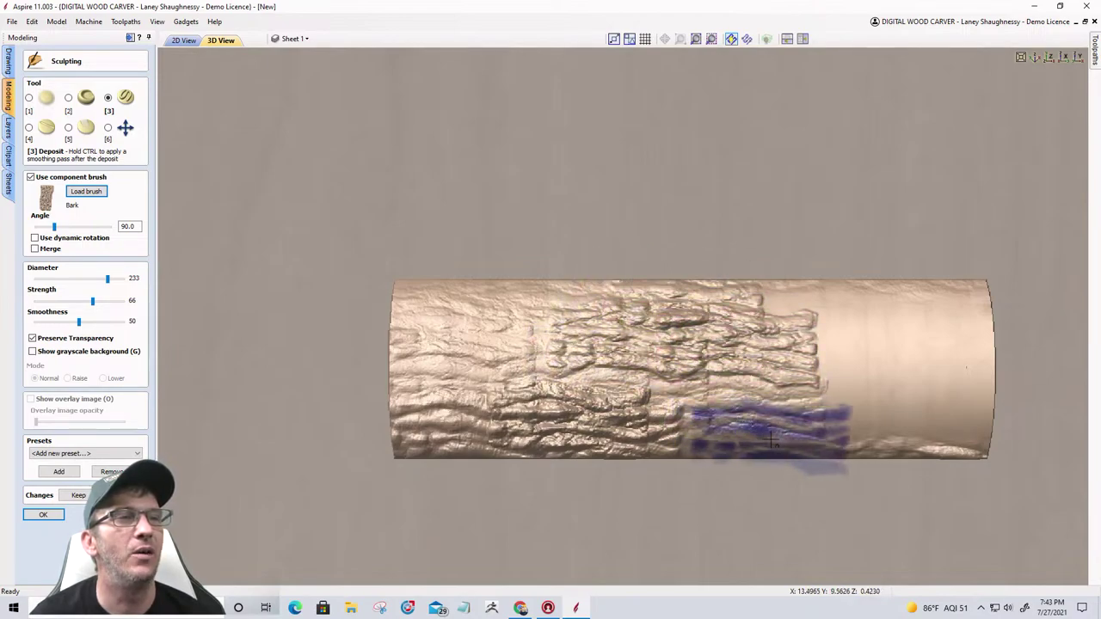
mouse_move(818, 425)
mouse_down()
mouse_move(860, 403)
mouse_move(857, 371)
mouse_move(796, 310)
mouse_move(920, 297)
mouse_move(939, 349)
mouse_move(938, 426)
mouse_move(972, 430)
mouse_up()
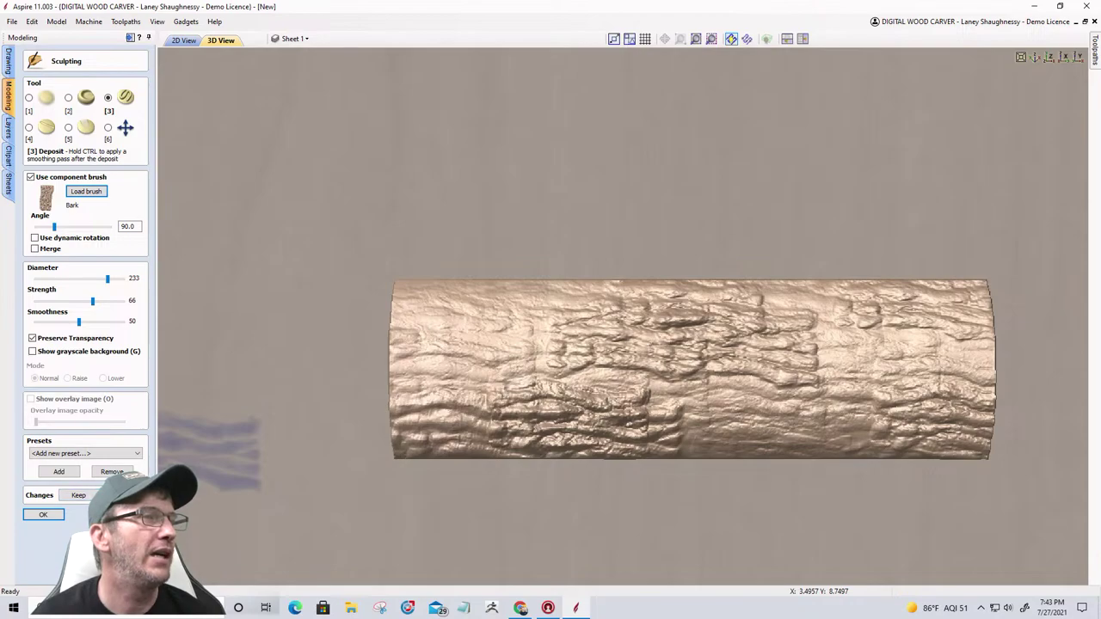
click(48, 513)
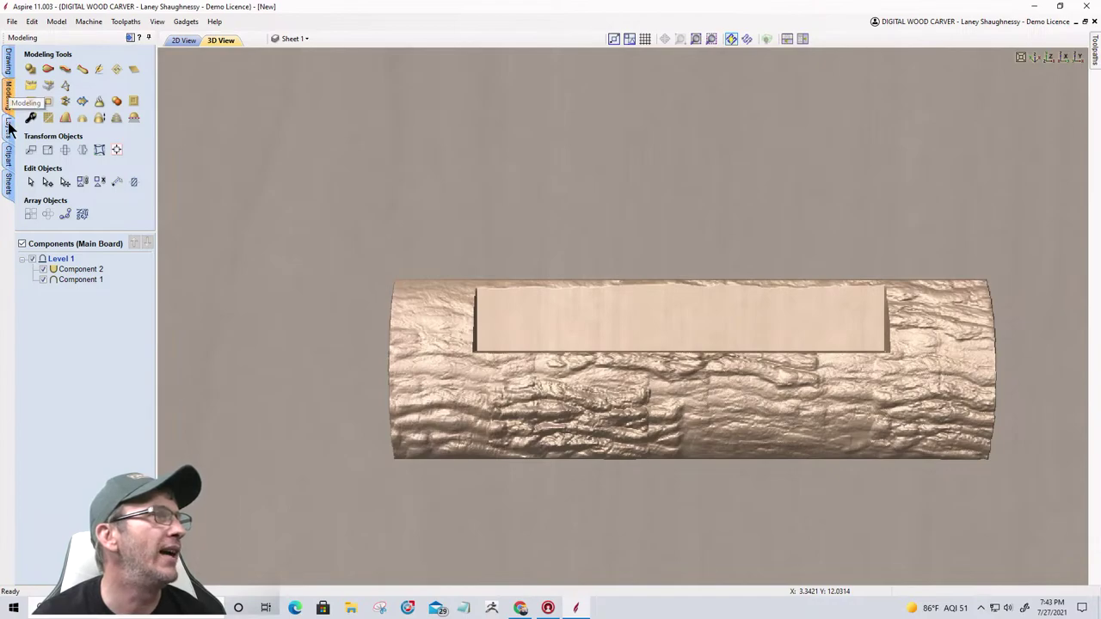
Step: Place the Canadian Goose clipart from Clipart > Animals on the log, scaled down and raised
click(8, 159)
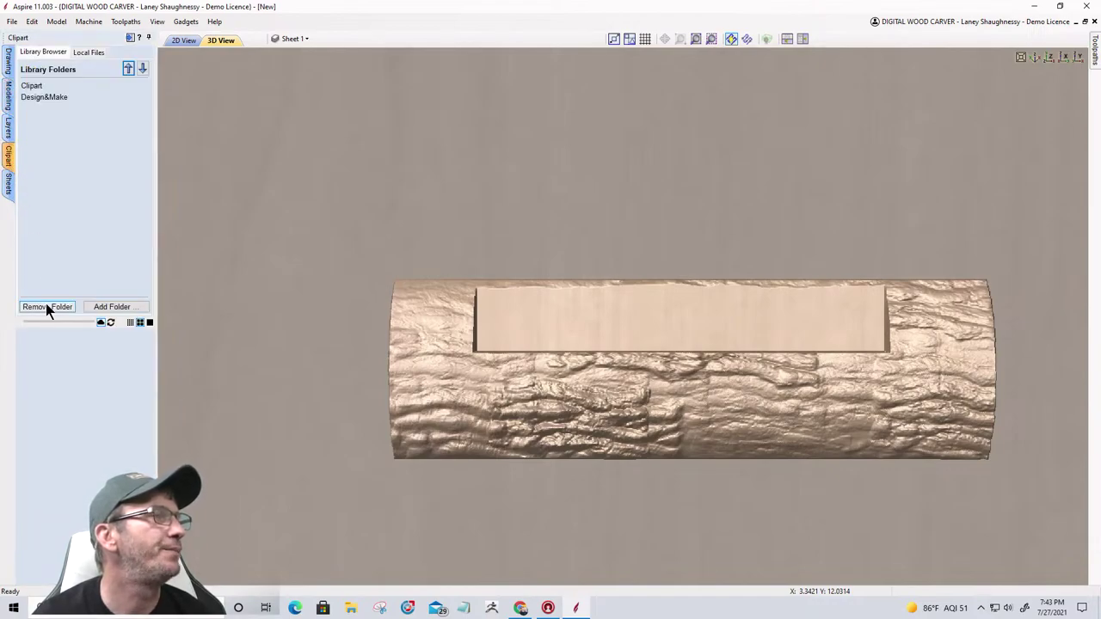
double_click(31, 86)
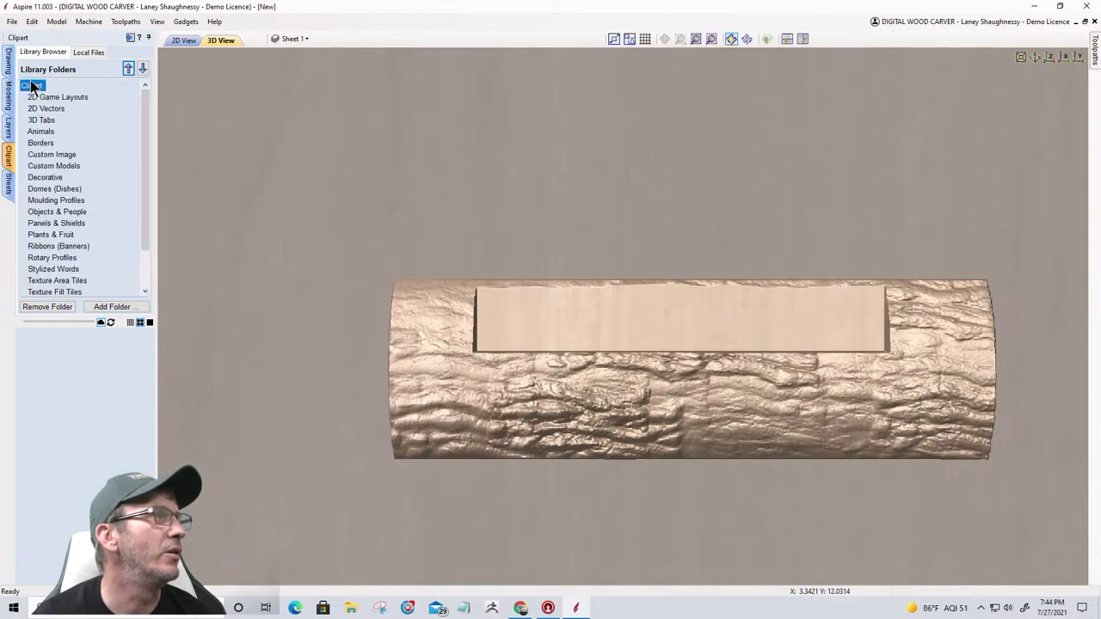
click(48, 131)
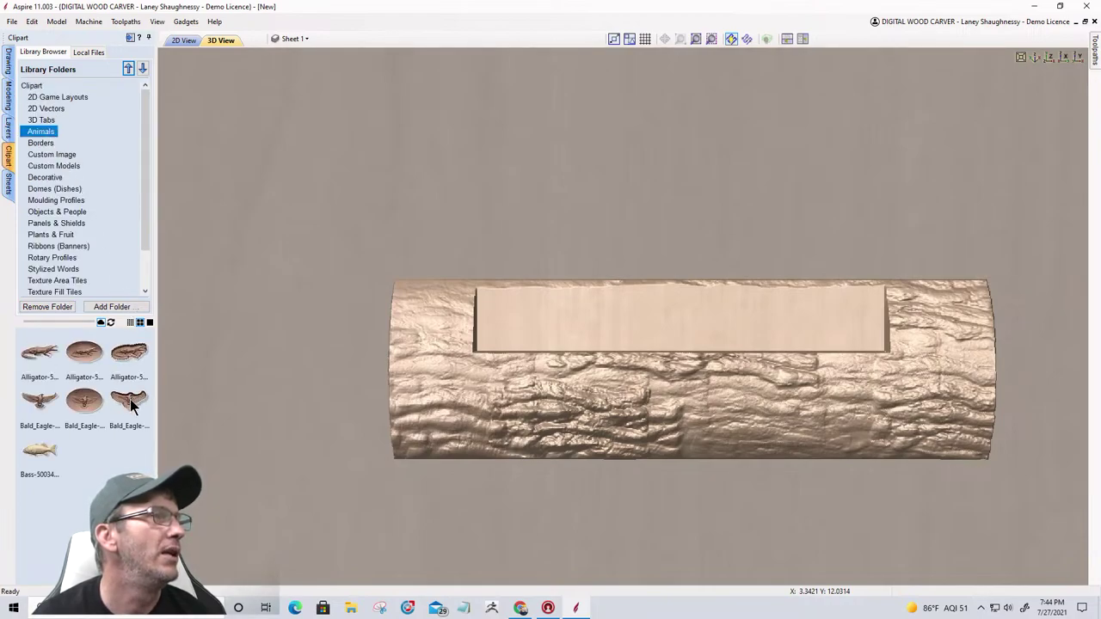
drag(113, 466, 812, 301)
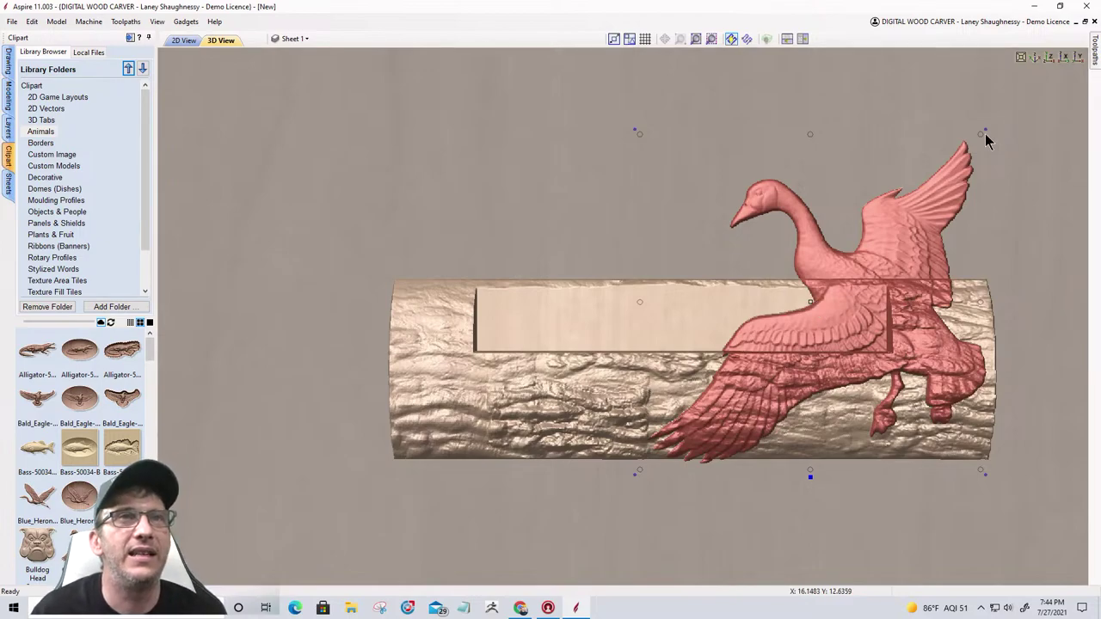
drag(981, 139, 933, 229)
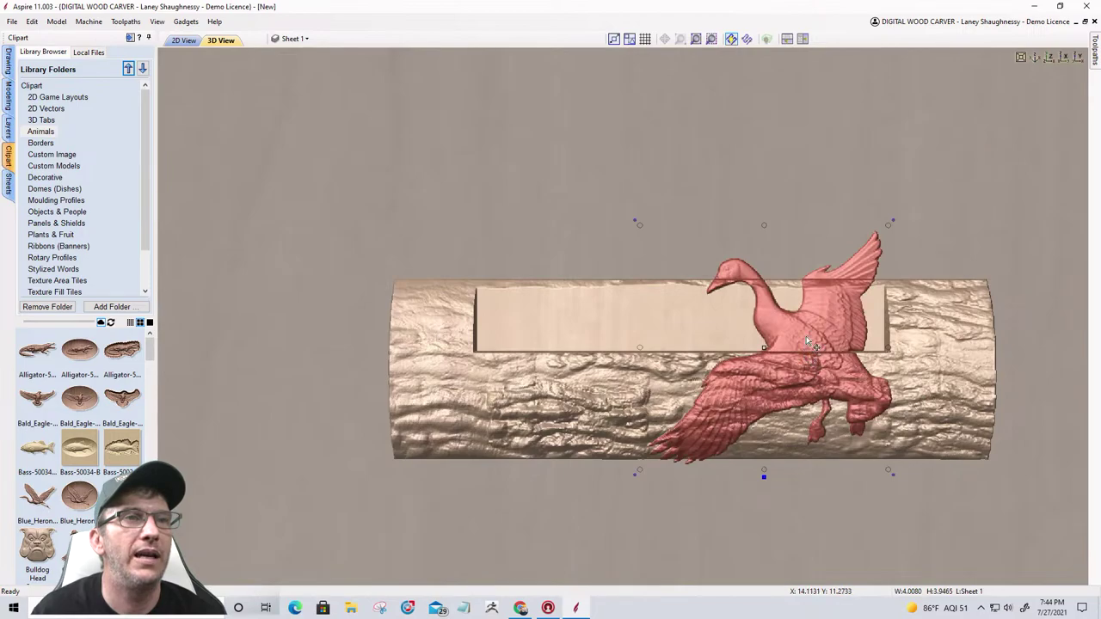
drag(808, 342, 818, 280)
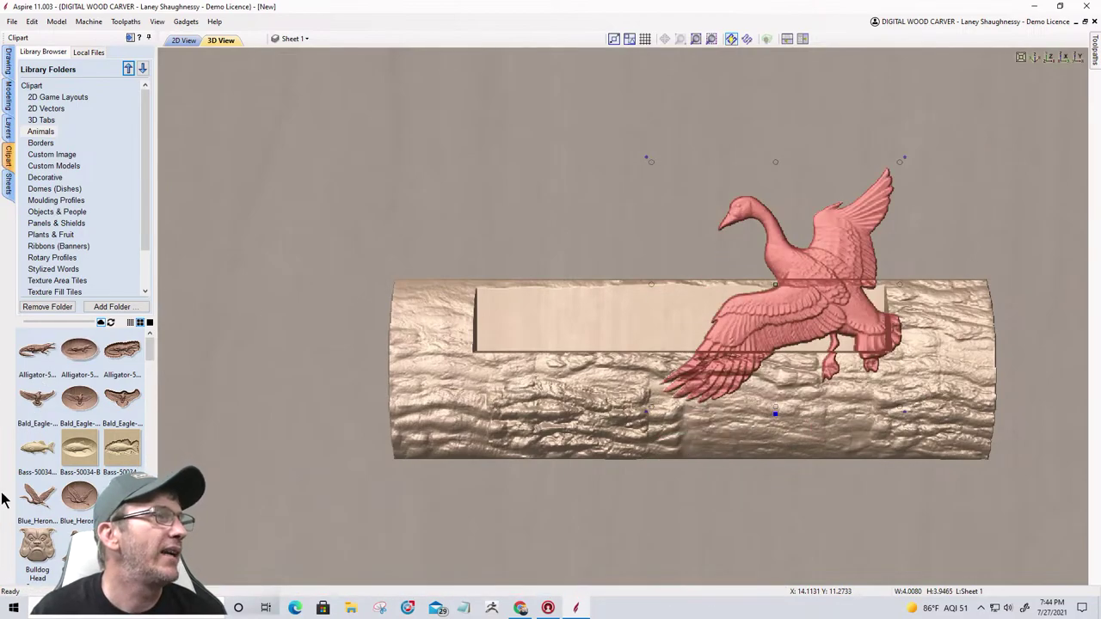
click(10, 98)
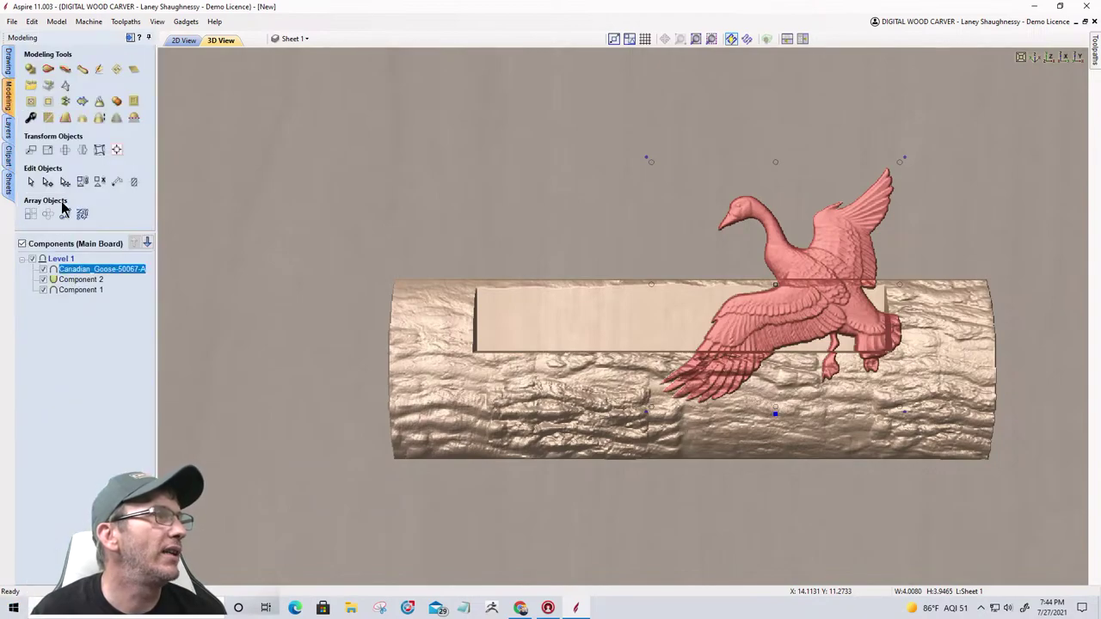
Step: Set the goose component to merge with the log
right_click(73, 274)
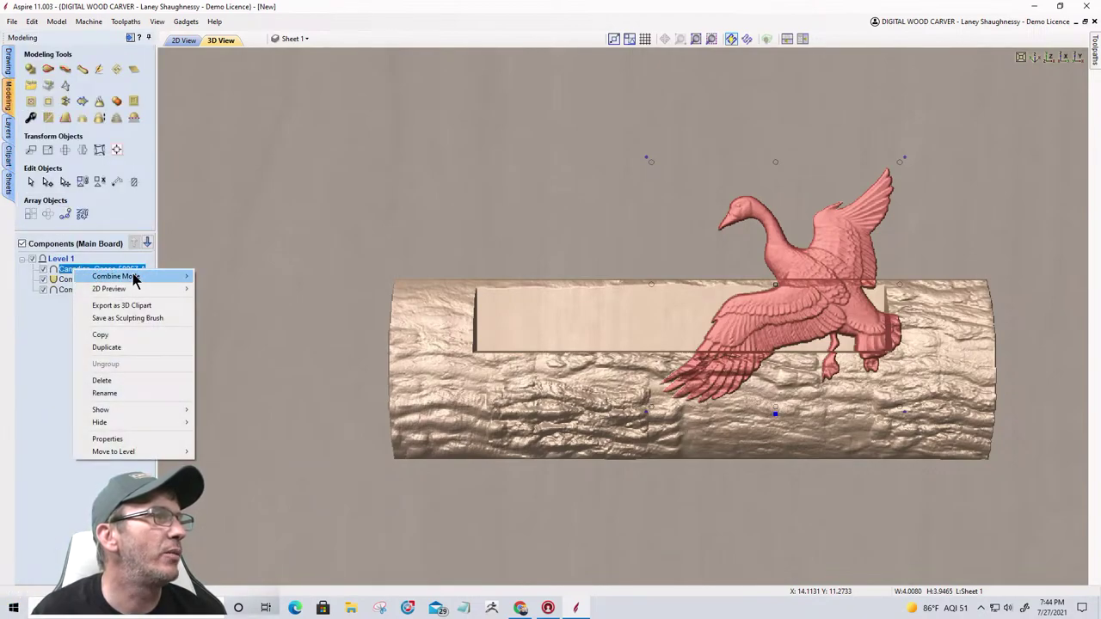
mouse_move(140, 276)
click(215, 301)
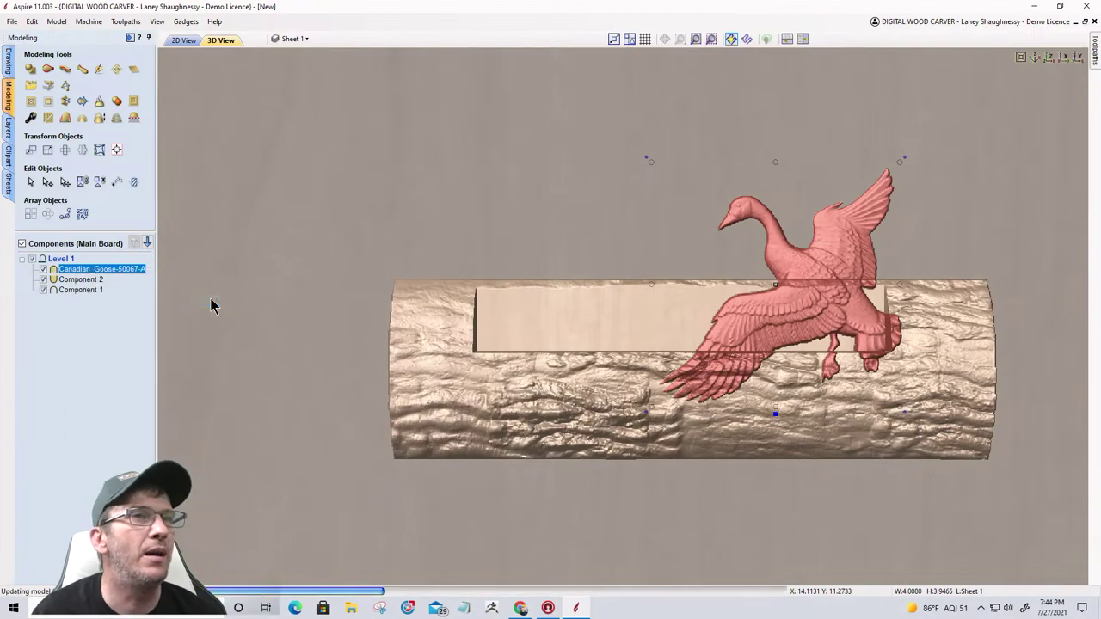
Step: Give the goose a 0.5 inch Shape Height and shift it left over the panel
click(31, 120)
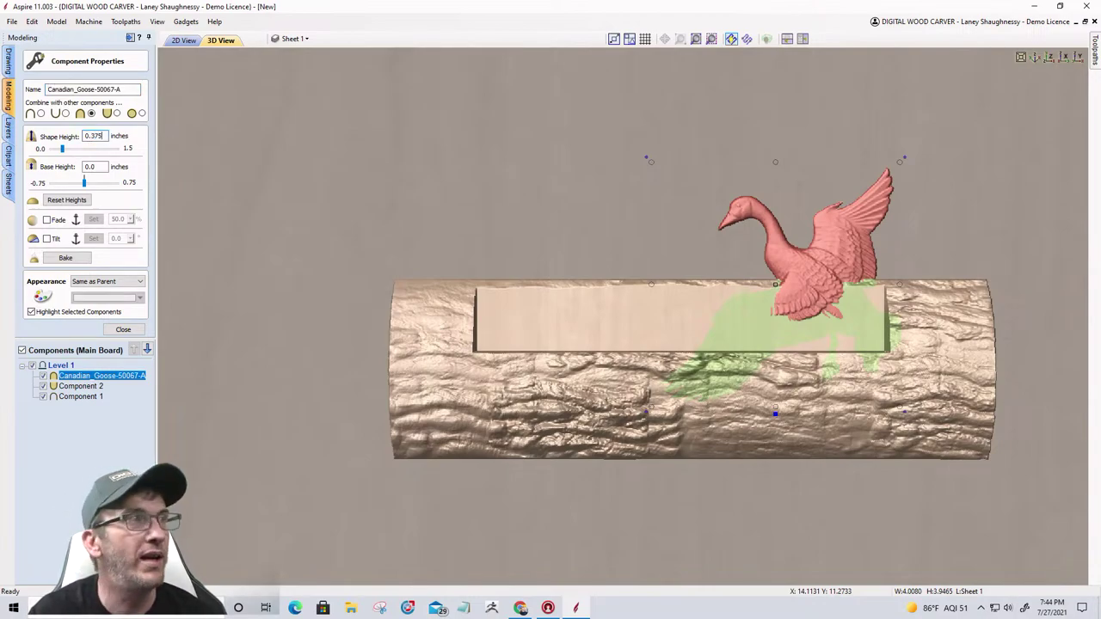
text(0.375)
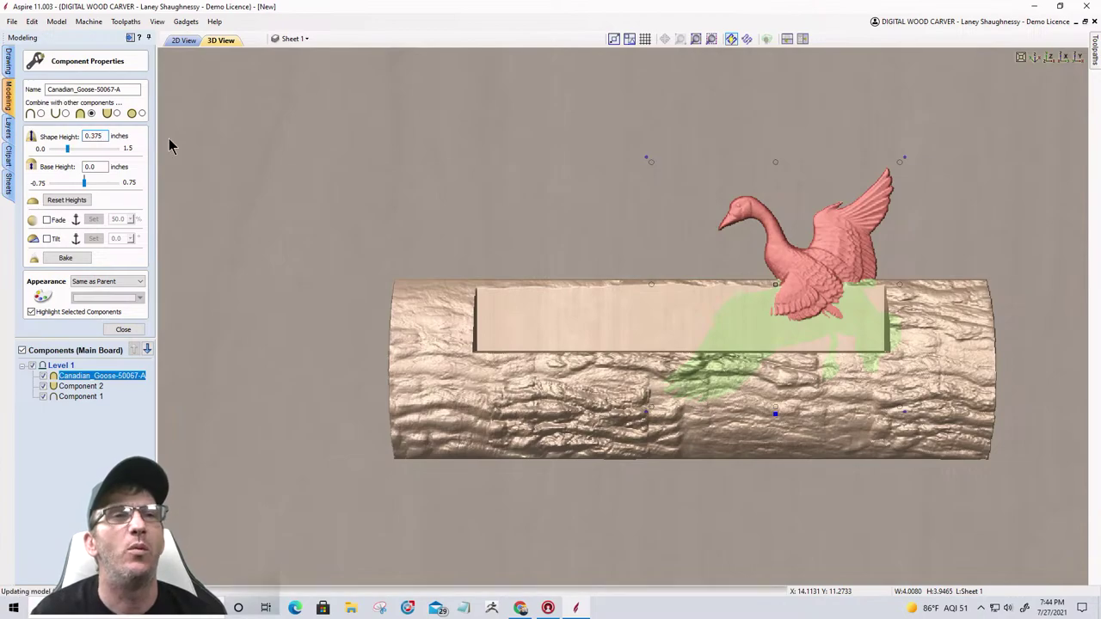
key(Return)
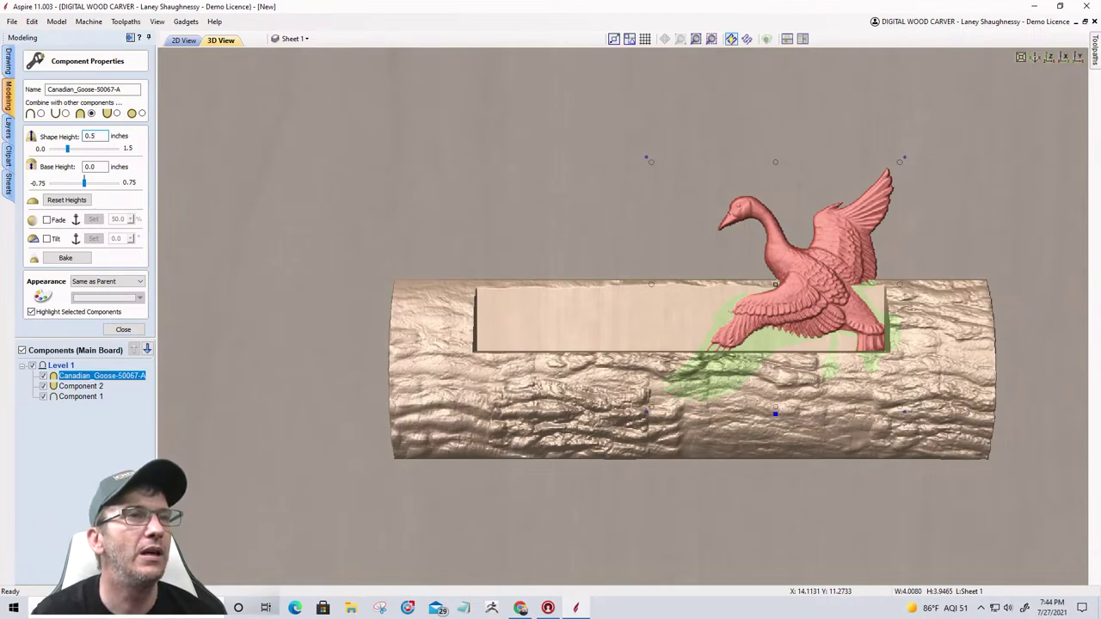
key(Return)
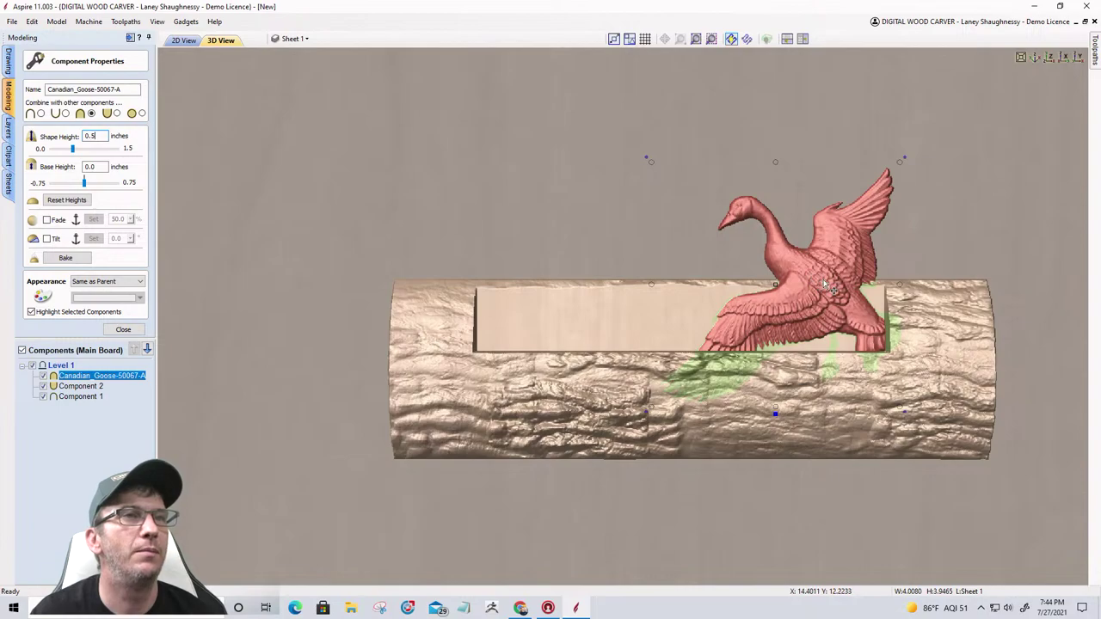
drag(826, 286, 779, 275)
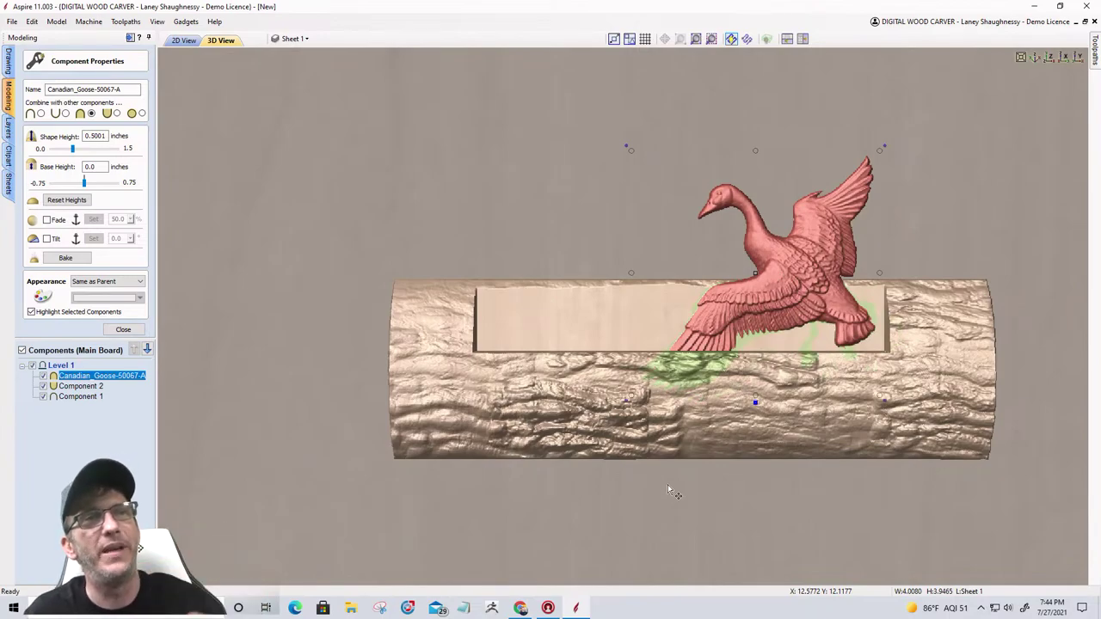
Step: Enable Tilt in the goose's quick properties and set the tilt anchor point
click(755, 402)
drag(802, 411, 320, 109)
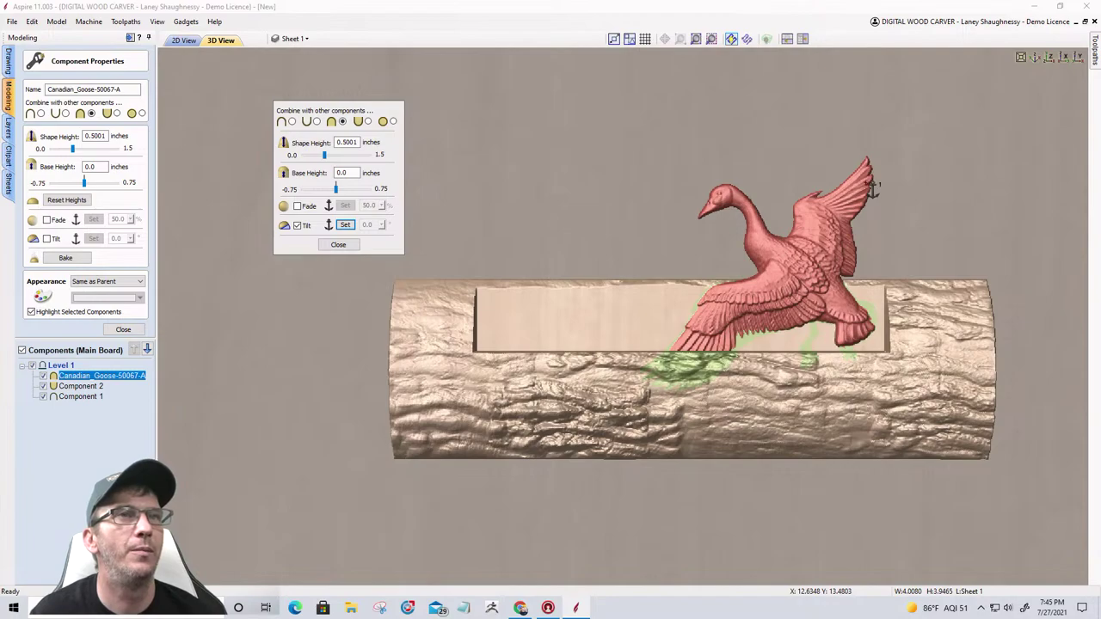
click(871, 176)
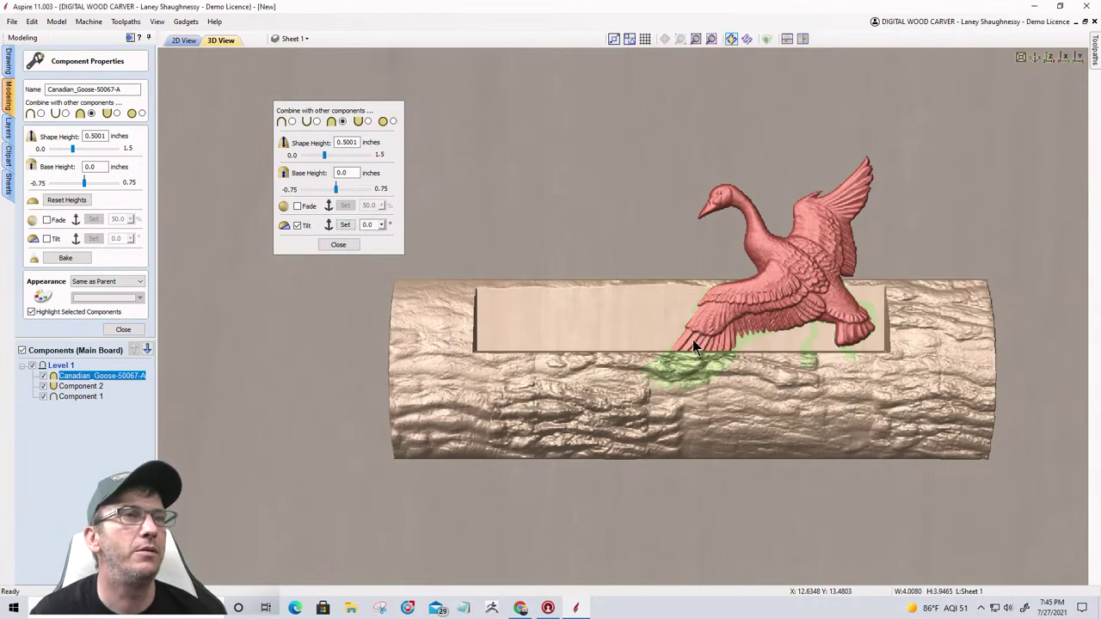
drag(696, 347, 688, 344)
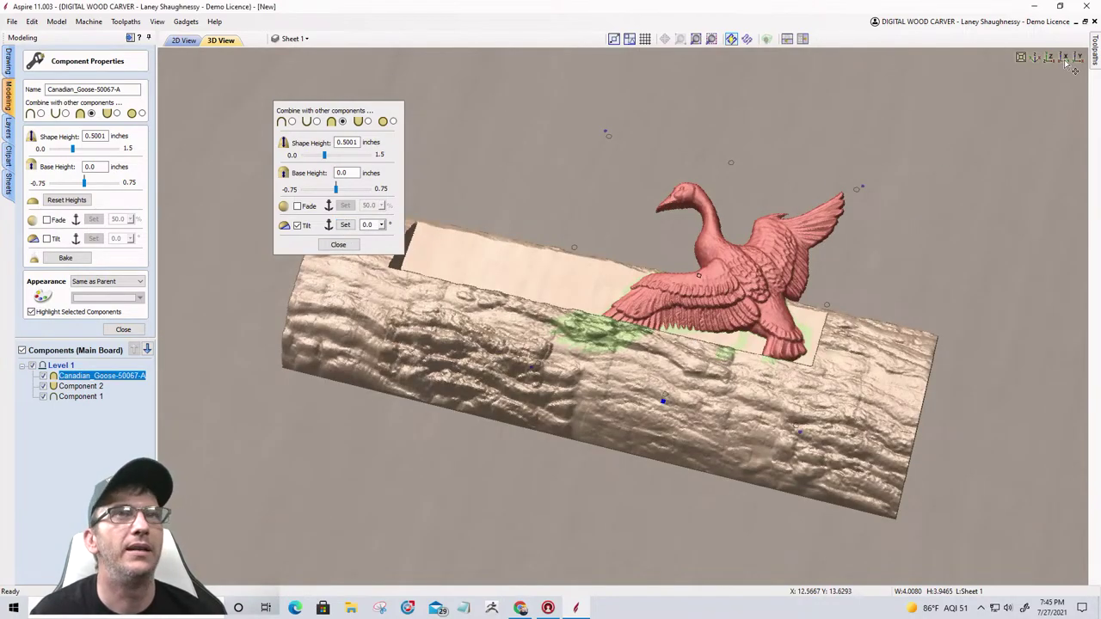
click(1036, 59)
scroll(649, 364, up, 6)
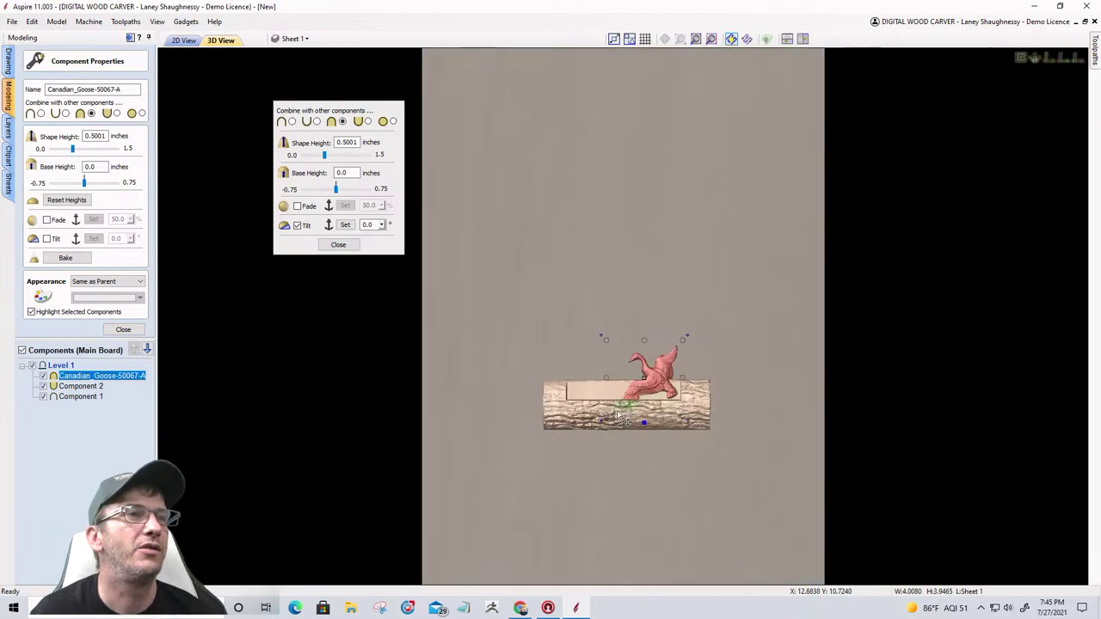
middle_drag(689, 350, 676, 116)
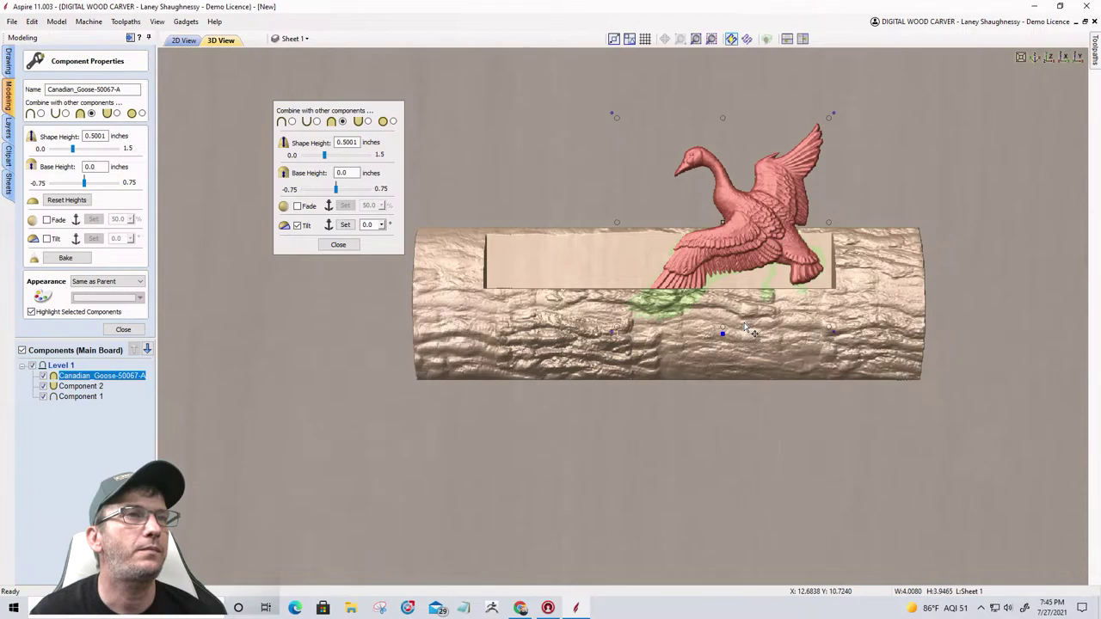
scroll(745, 327, up, 2)
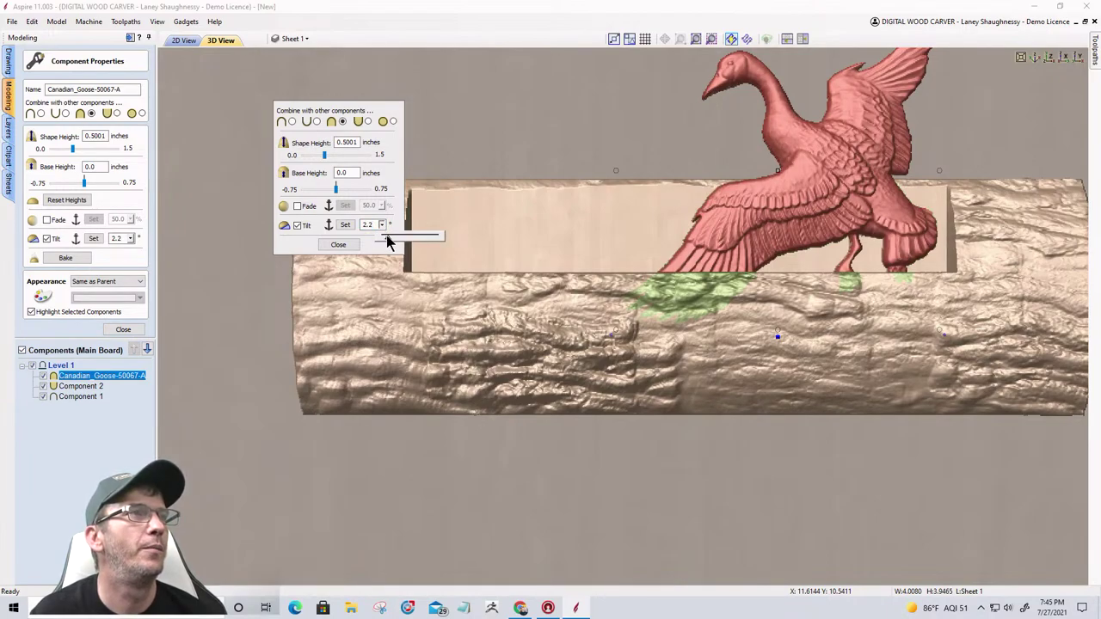
Step: Raise the goose's tilt angle to 5.6° and close Component Properties
drag(386, 234, 398, 236)
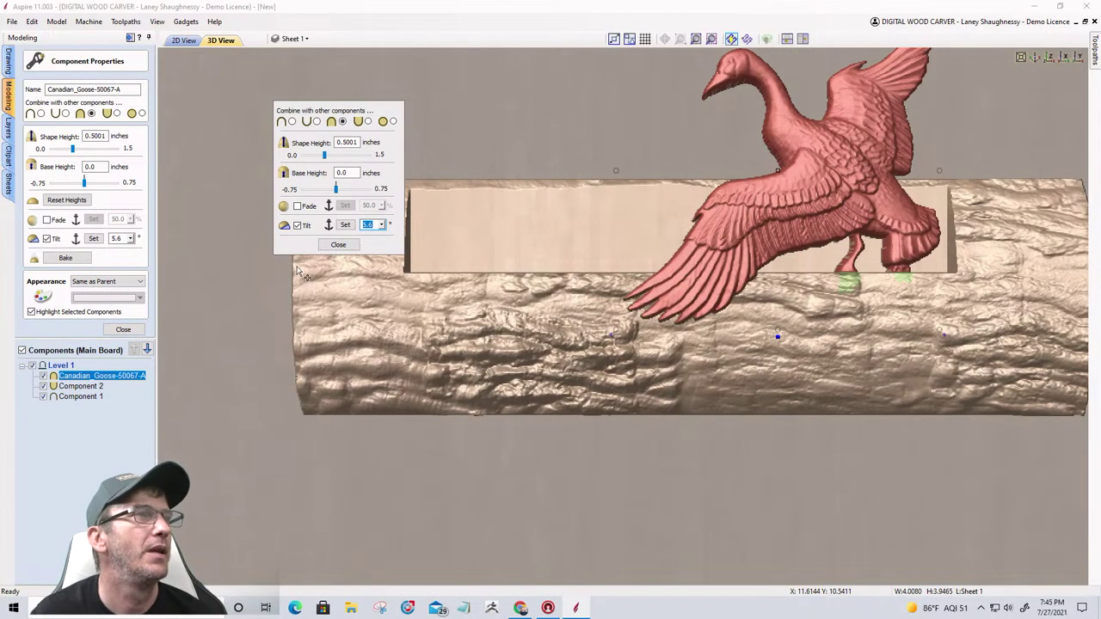
click(339, 246)
scroll(571, 249, down, 3)
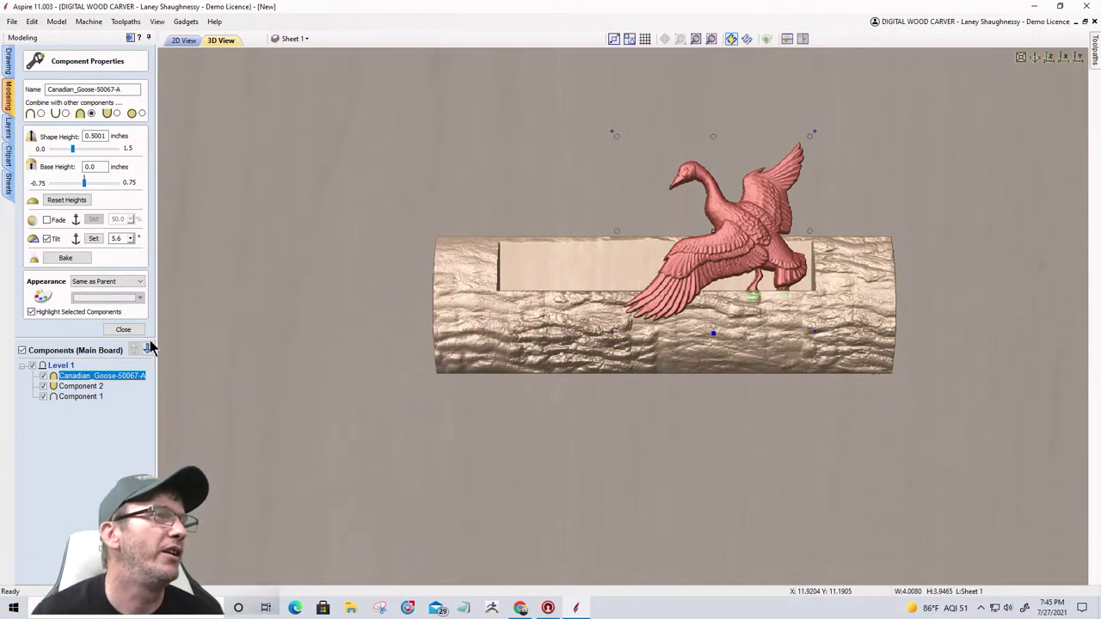
click(120, 331)
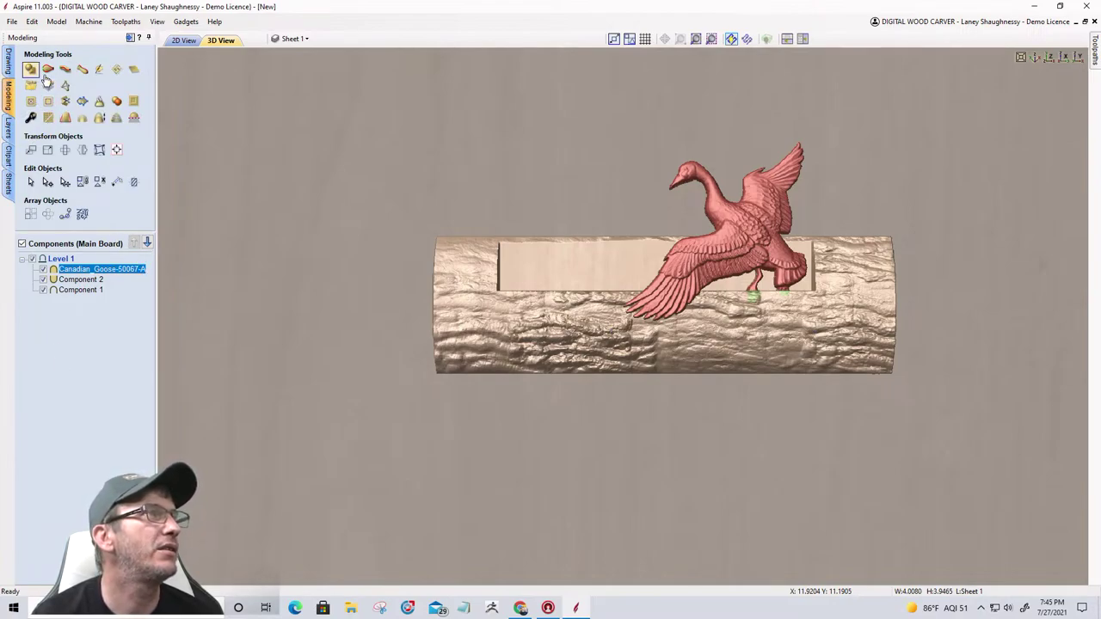
Step: Draw a rectangle above the log on the Main Board in the 2D View
click(183, 40)
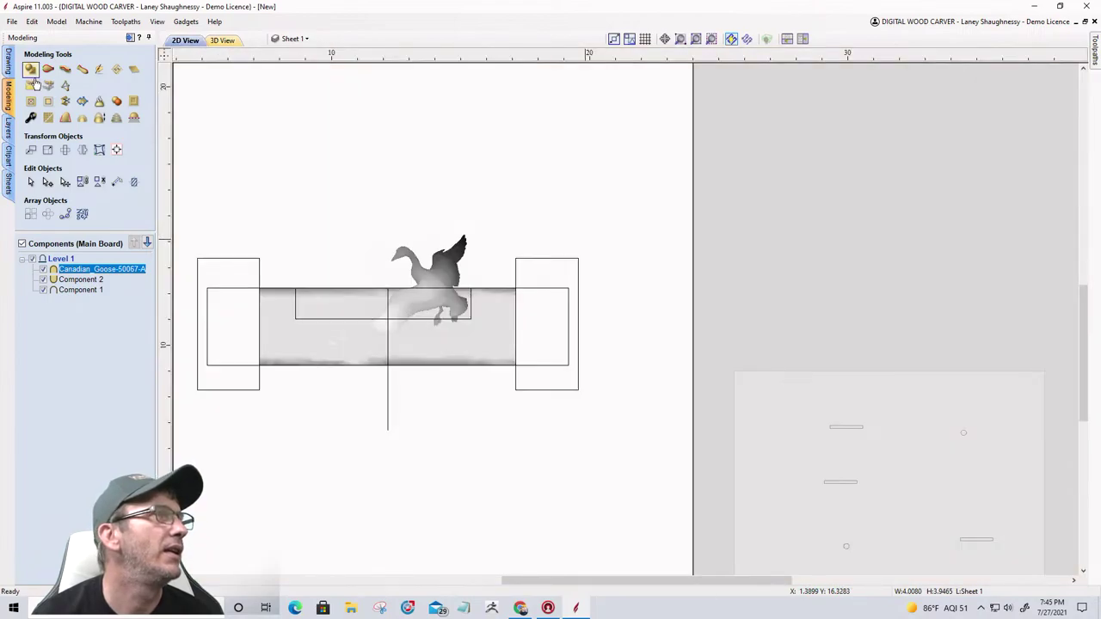
scroll(573, 385, down, 3)
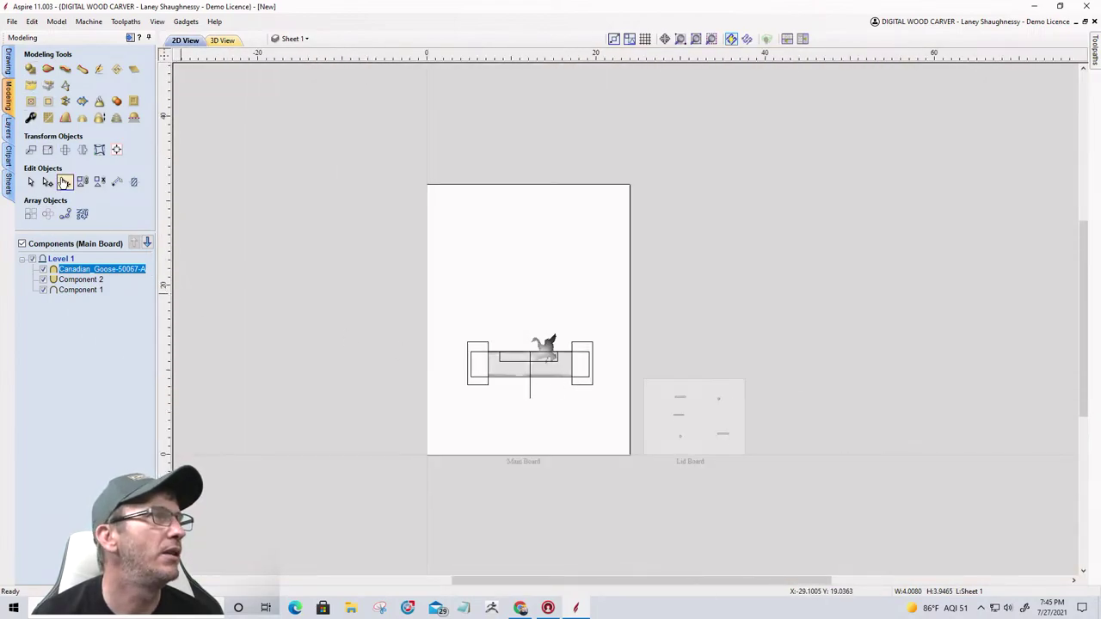
click(8, 62)
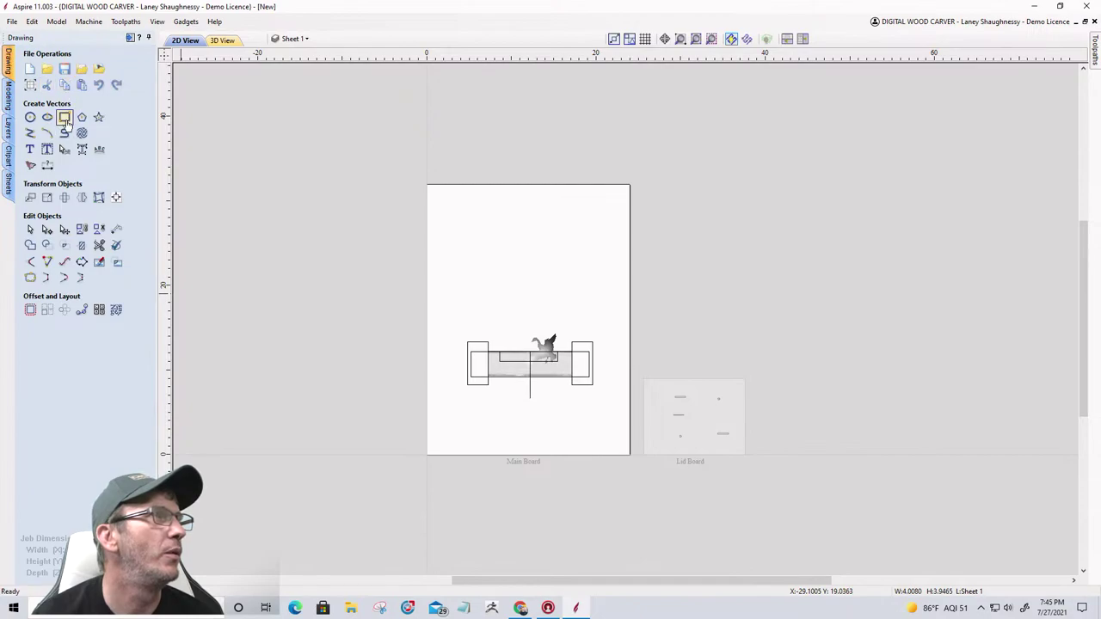
click(65, 118)
mouse_move(468, 216)
mouse_down()
mouse_move(528, 290)
mouse_move(599, 304)
mouse_up()
click(123, 300)
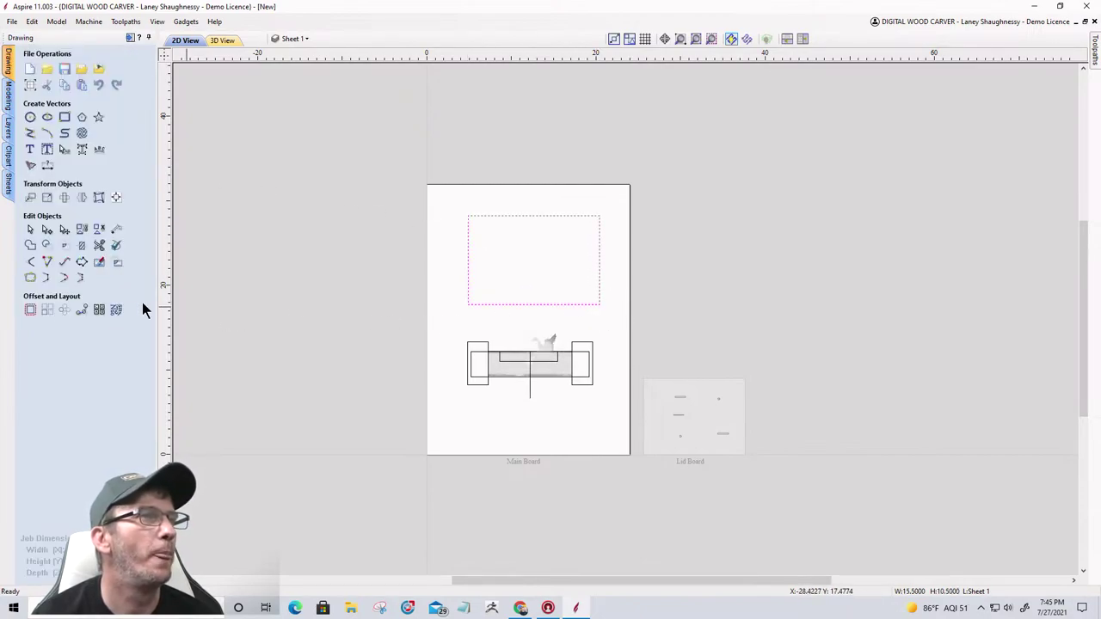
Step: Create a flat shape from the rectangle with 0.25 inch Base Height as Component 3
click(7, 95)
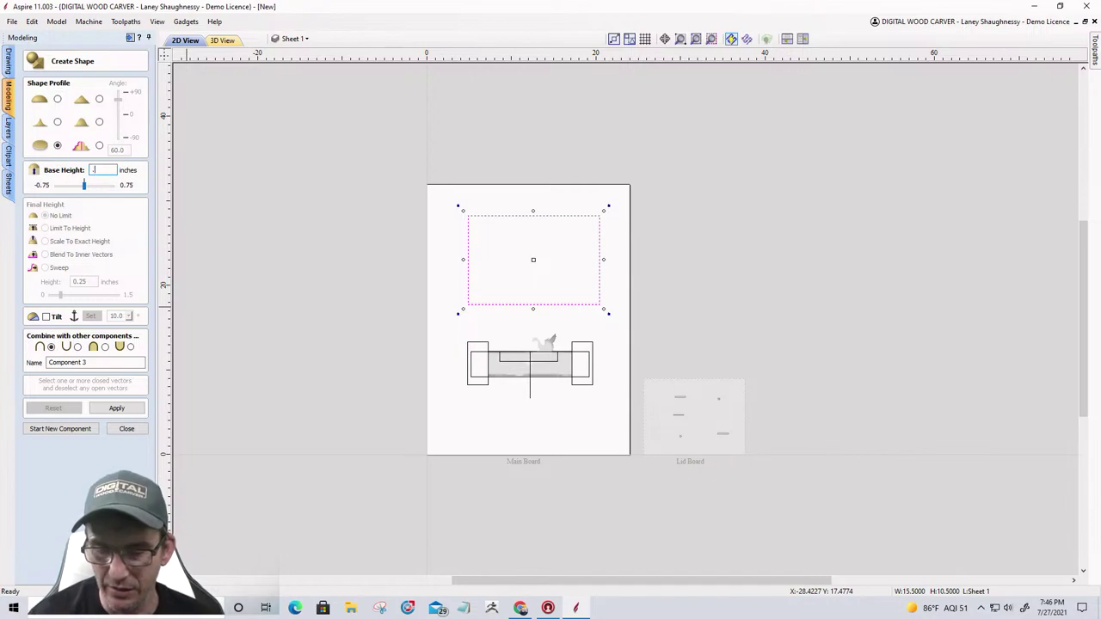
text(5)
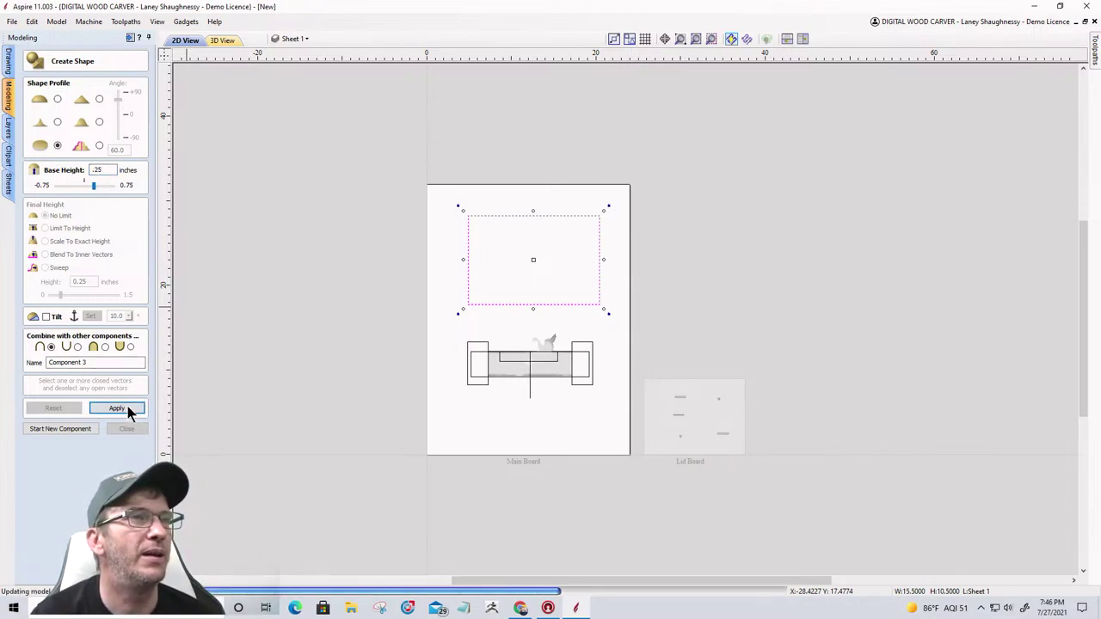
click(221, 40)
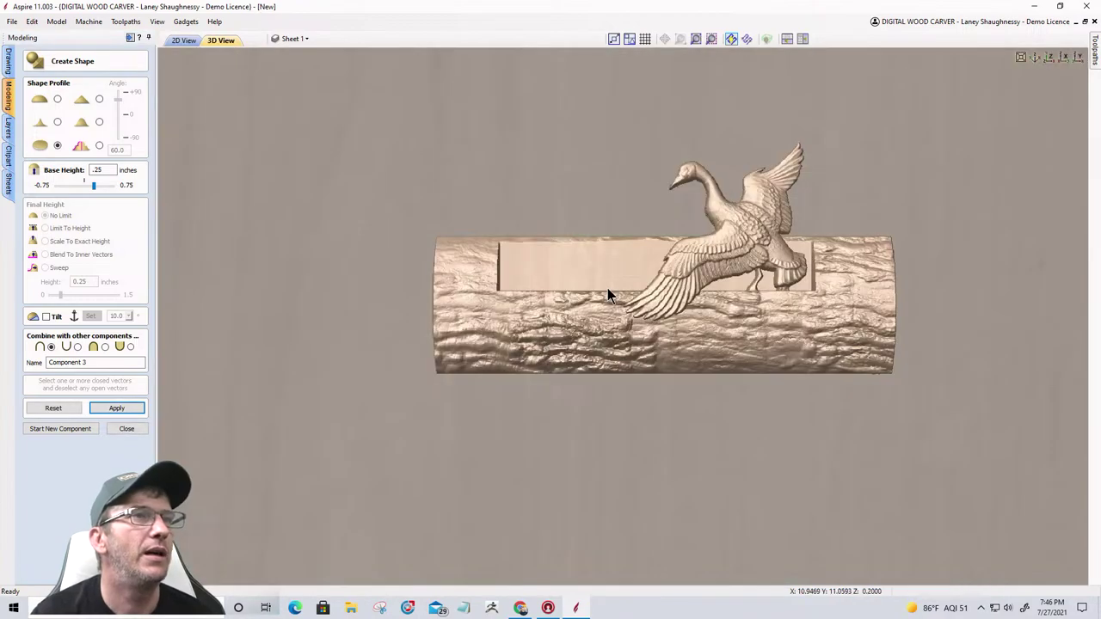
scroll(641, 449, down, 5)
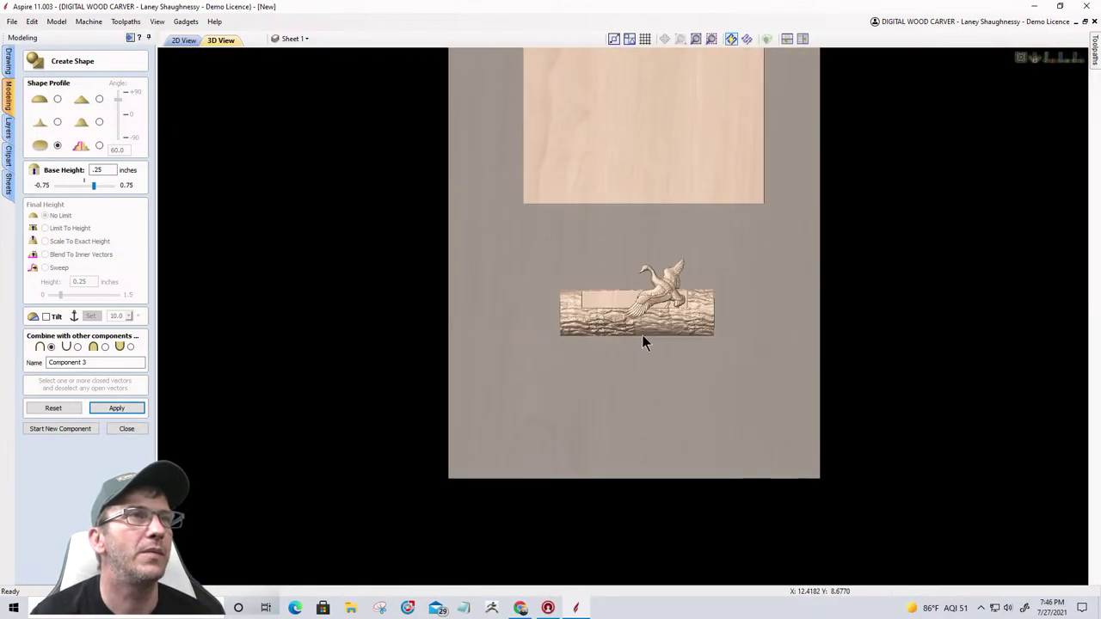
middle_drag(652, 84, 659, 305)
scroll(656, 287, up, 2)
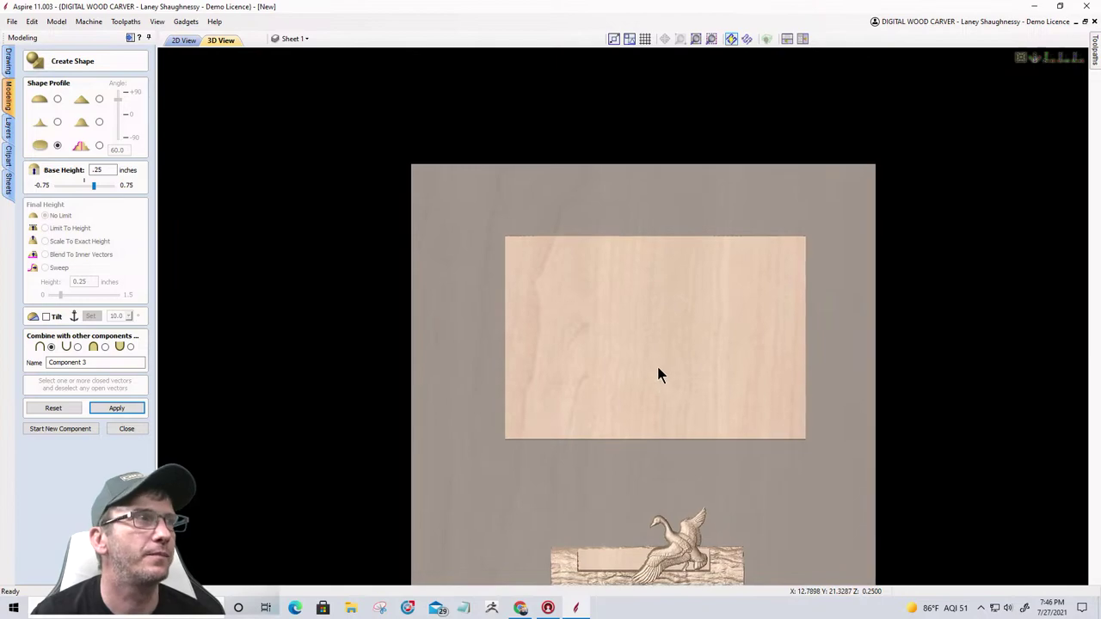
scroll(658, 372, up, 2)
scroll(658, 372, up, 2)
drag(580, 235, 213, 420)
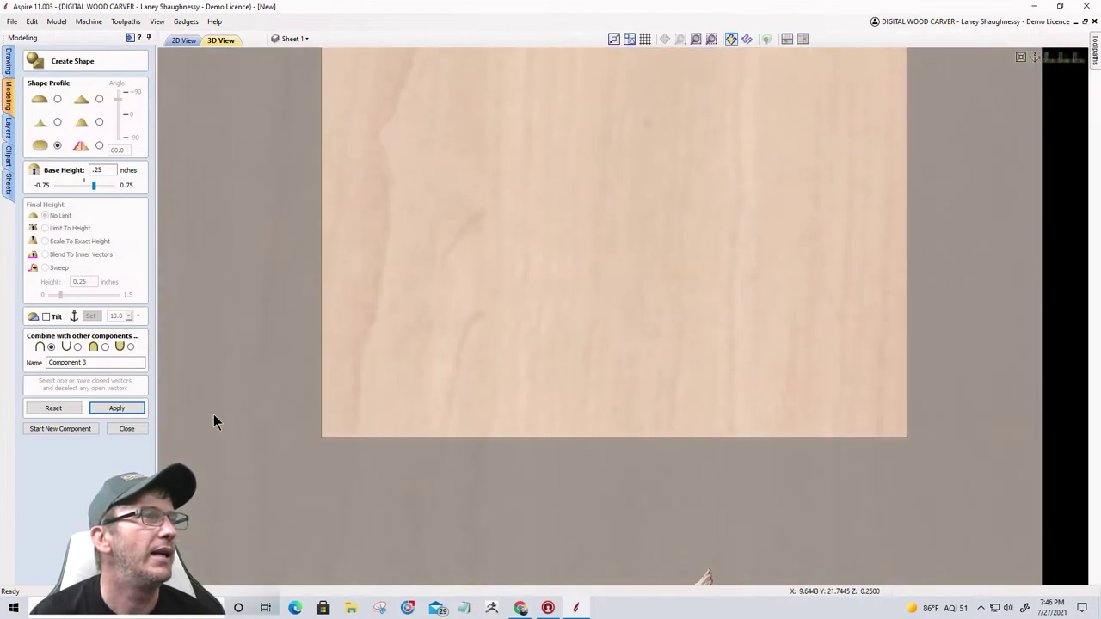
click(114, 429)
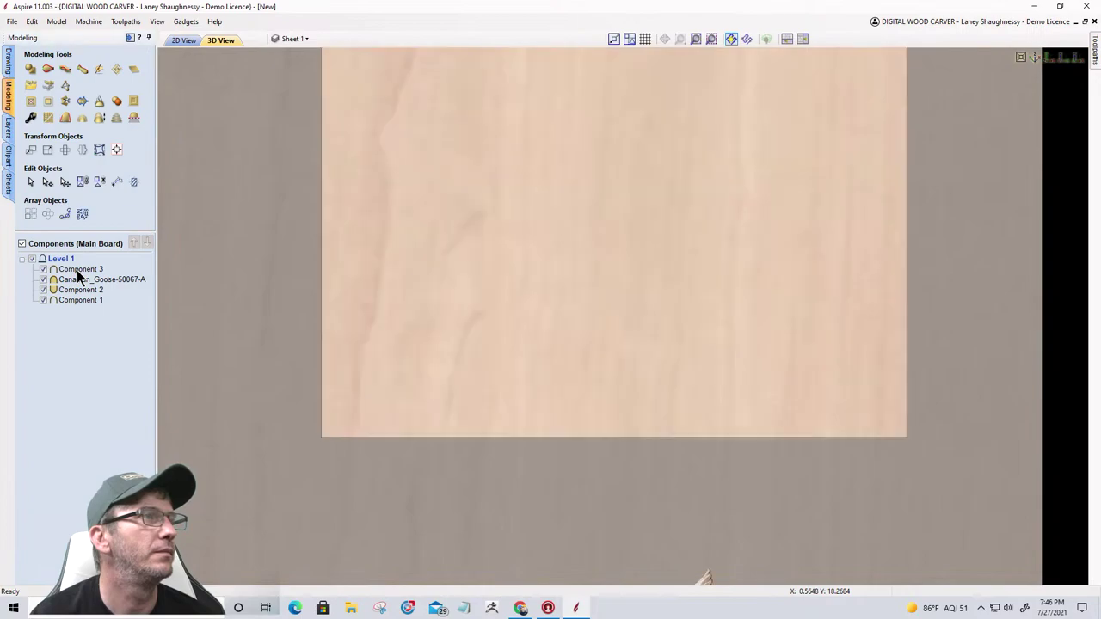
Step: Sculpt Component 3 with the Footprint - Left deposit brush, stamping two left footprints
click(76, 269)
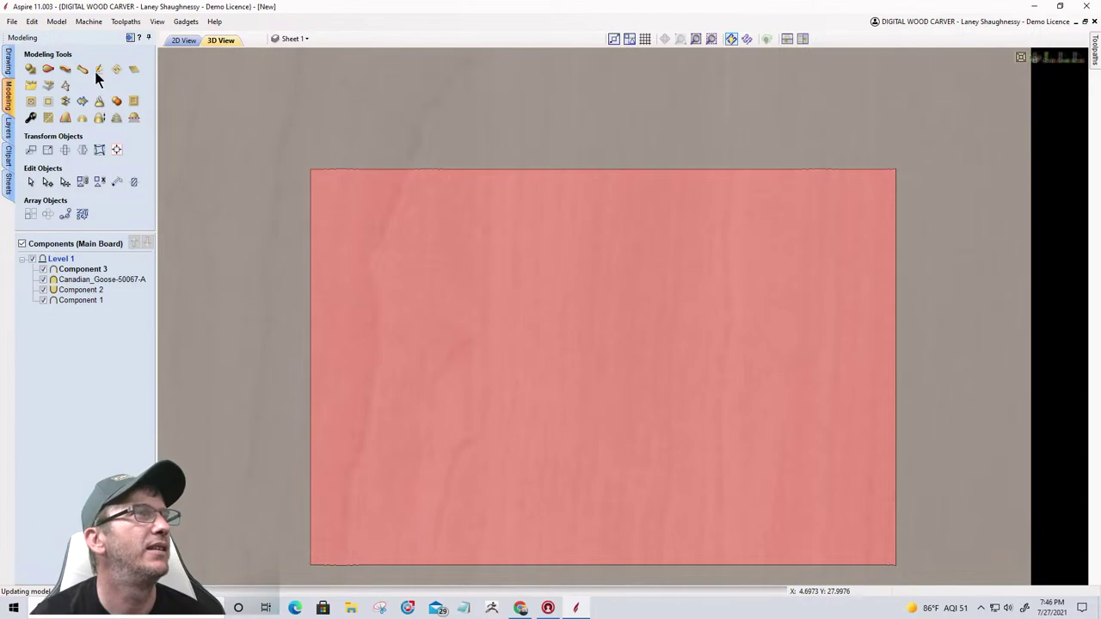
click(65, 121)
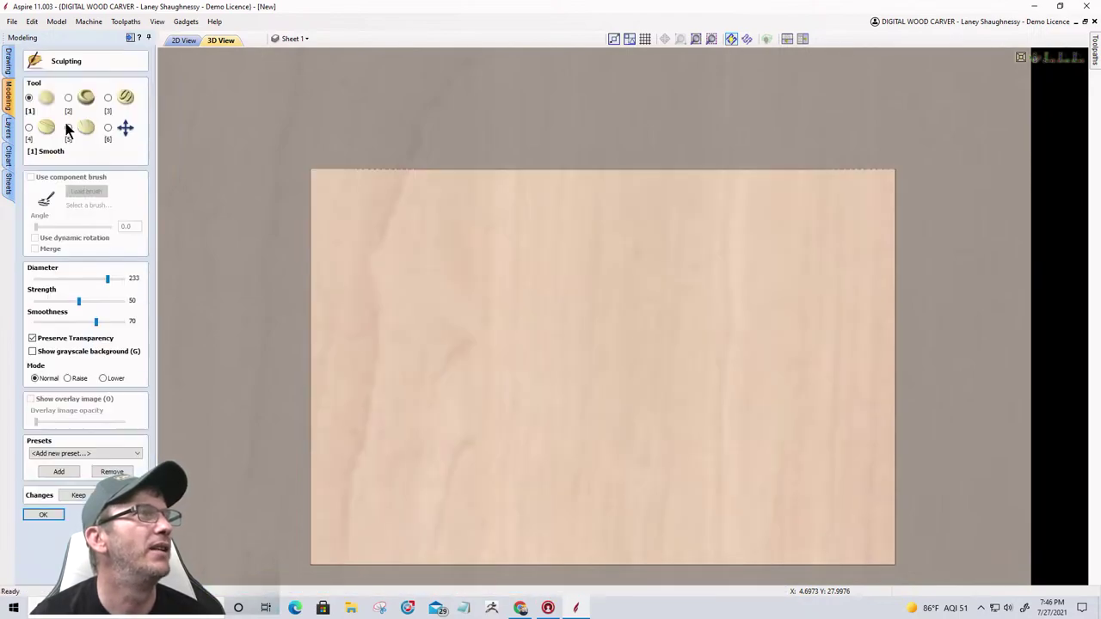
click(119, 98)
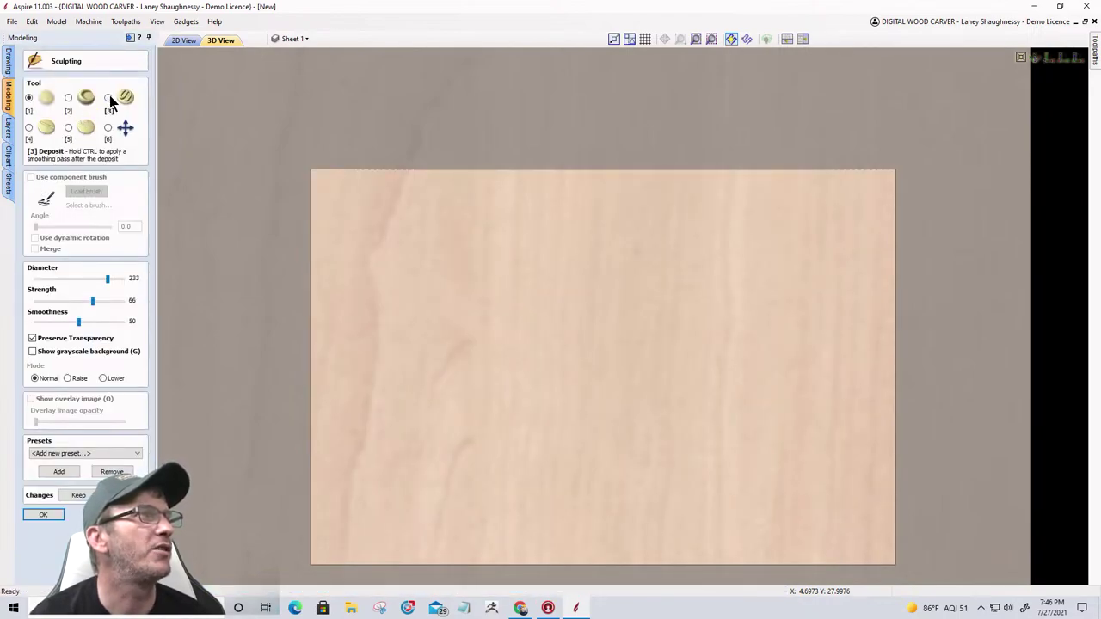
click(32, 177)
click(86, 191)
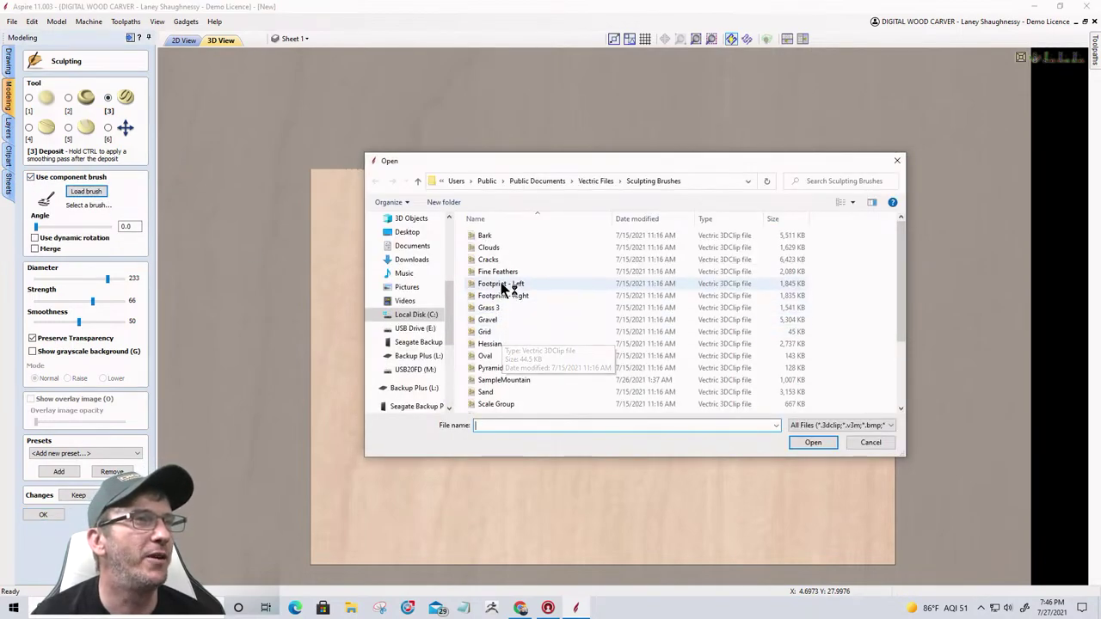
click(503, 285)
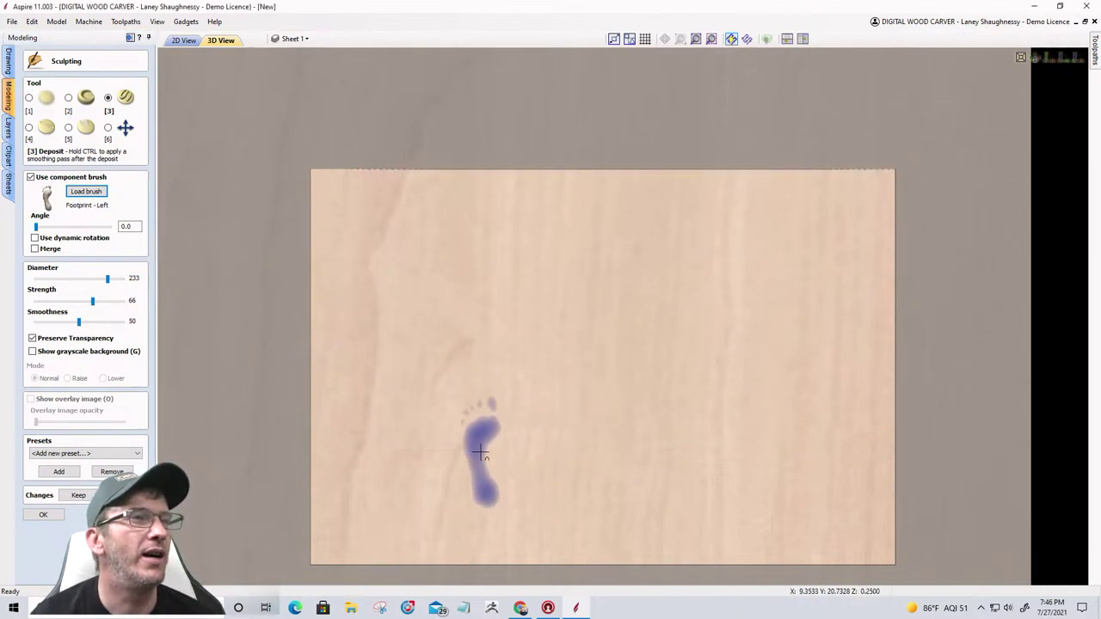
click(471, 451)
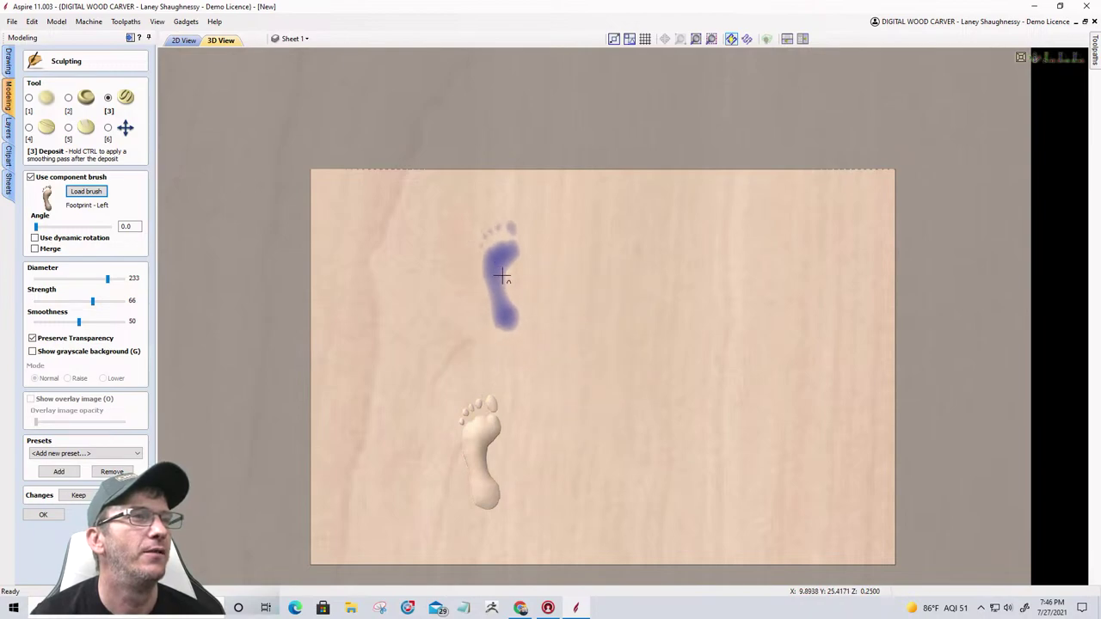
click(523, 279)
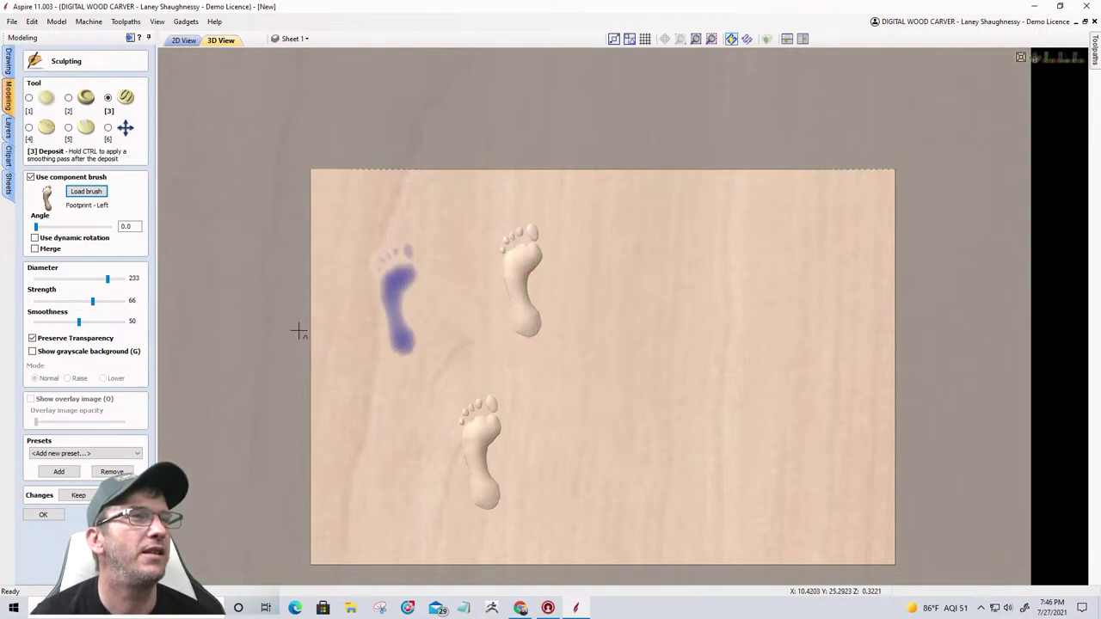
Step: Load the Footprint - Right brush and stamp two right footprints beside the left ones
click(84, 192)
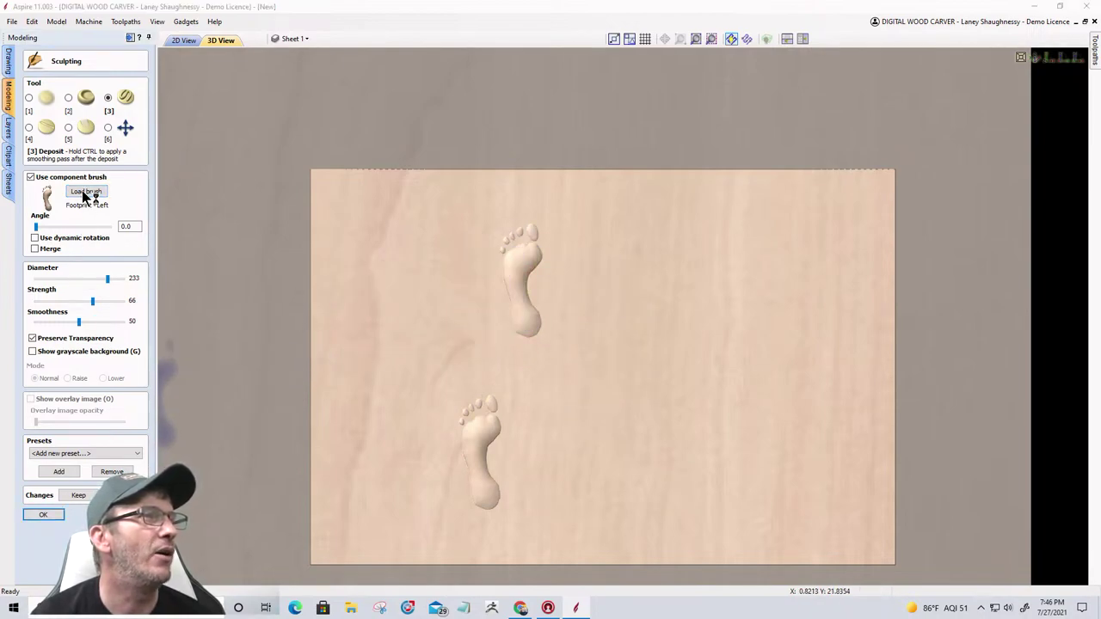
click(504, 295)
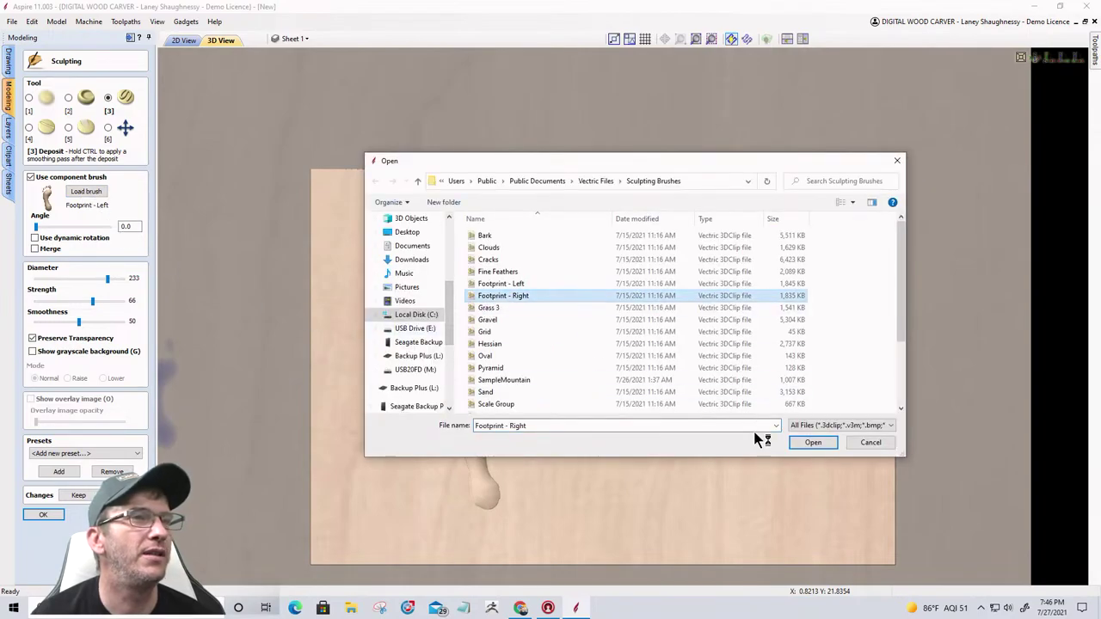
click(811, 444)
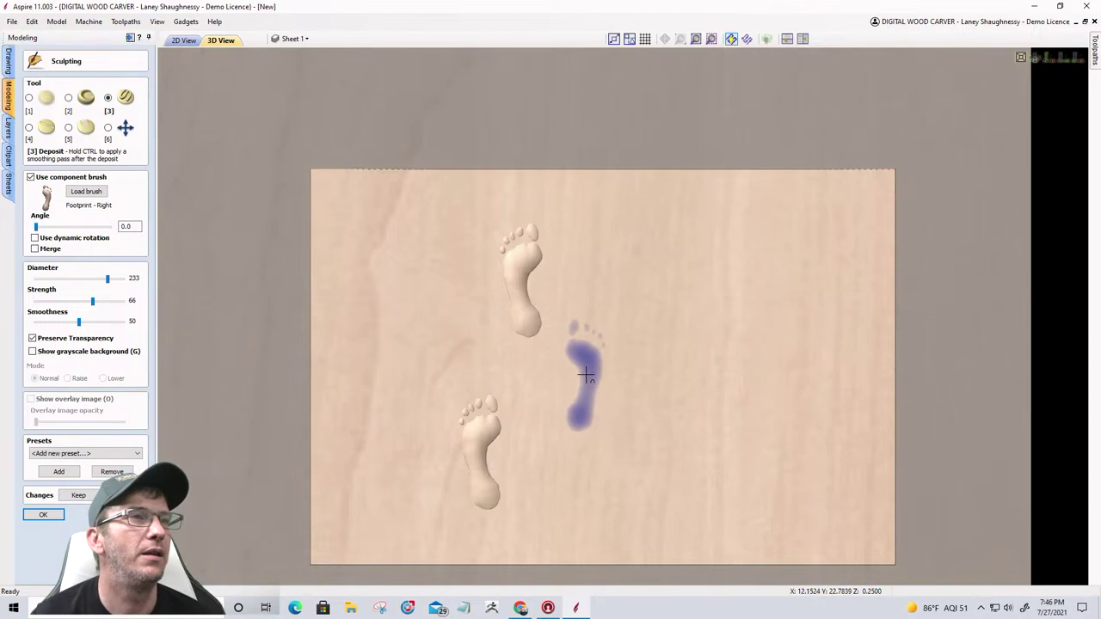
click(582, 376)
click(596, 222)
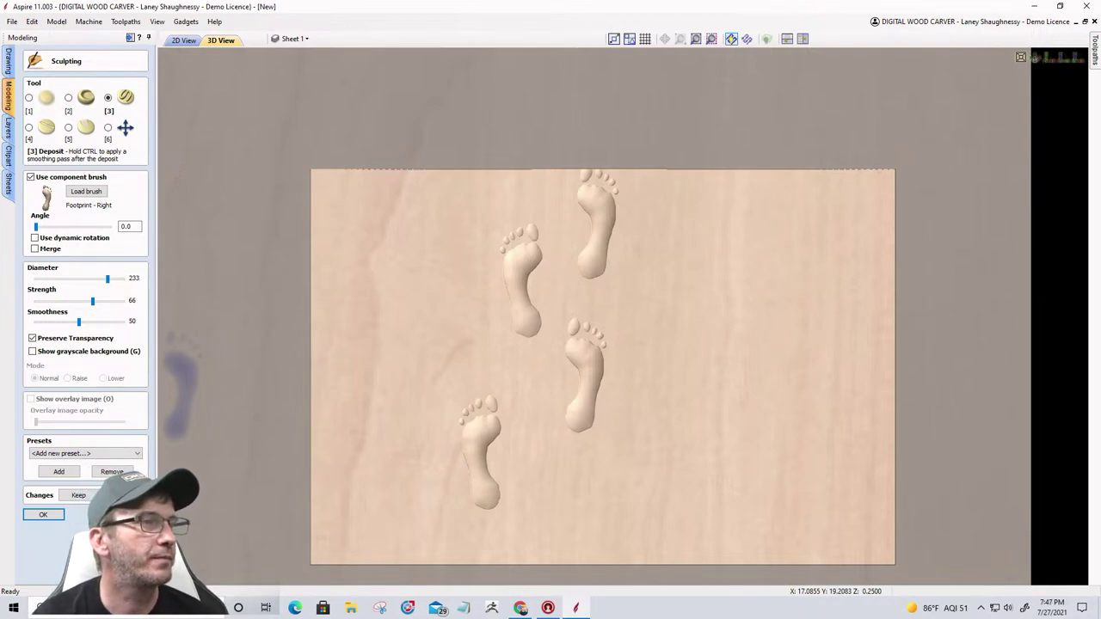
Step: Keep the footprints, load the SampleMountain brush, and stamp three mountains along the board
click(114, 496)
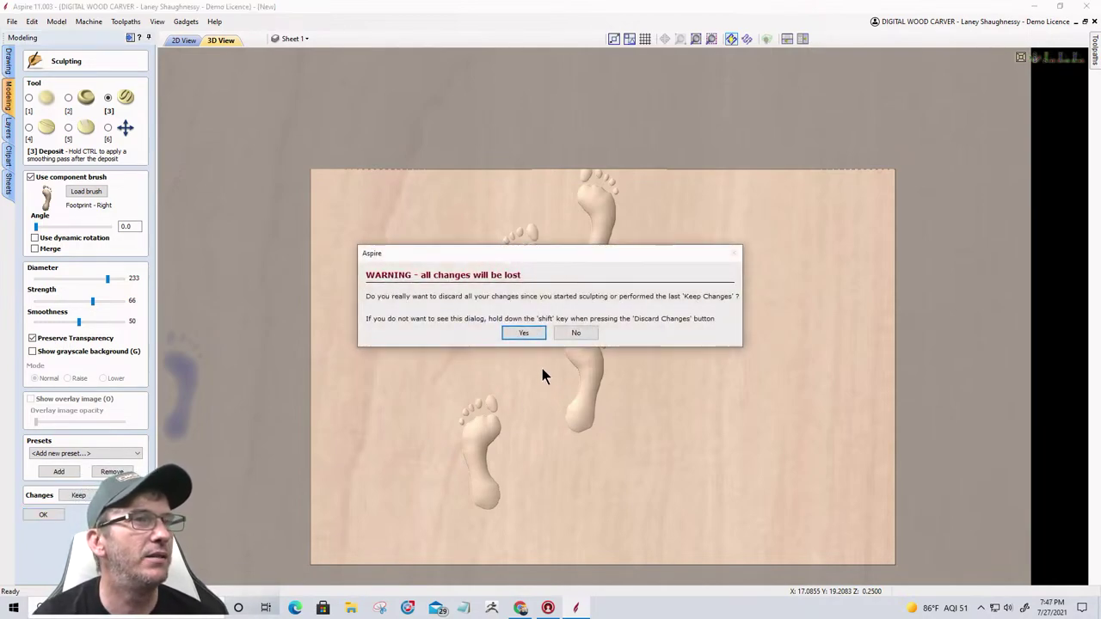
click(584, 333)
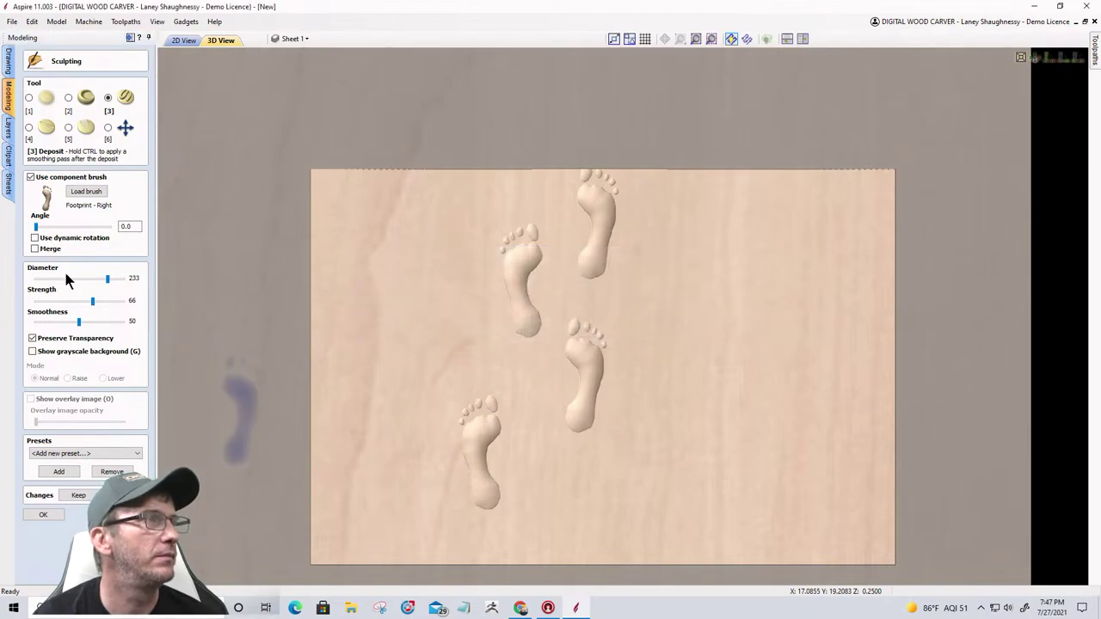
click(82, 194)
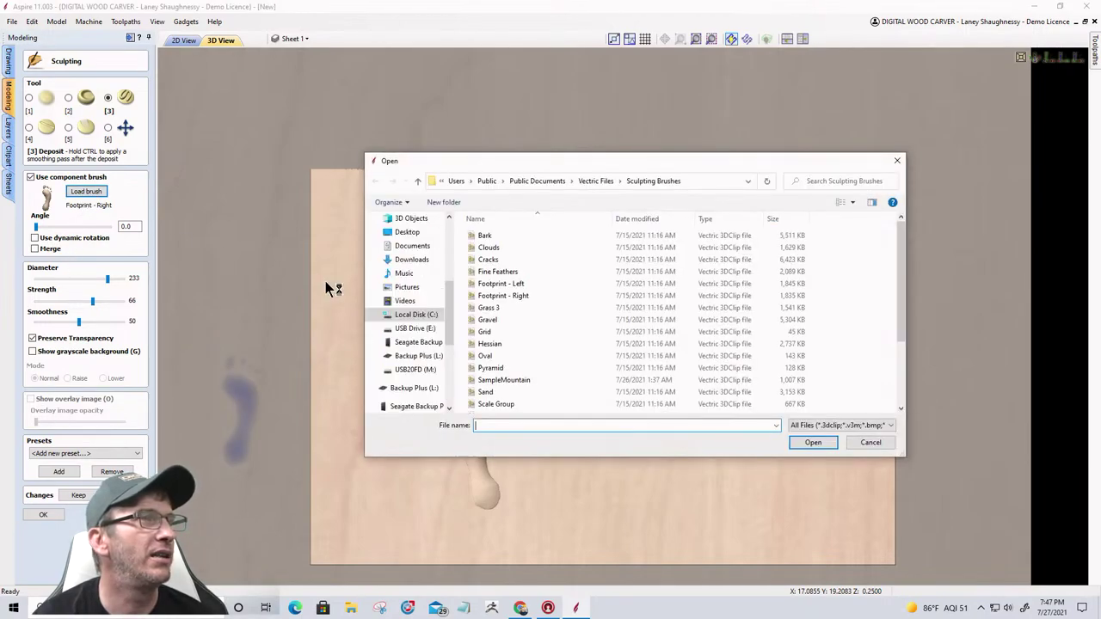
click(505, 382)
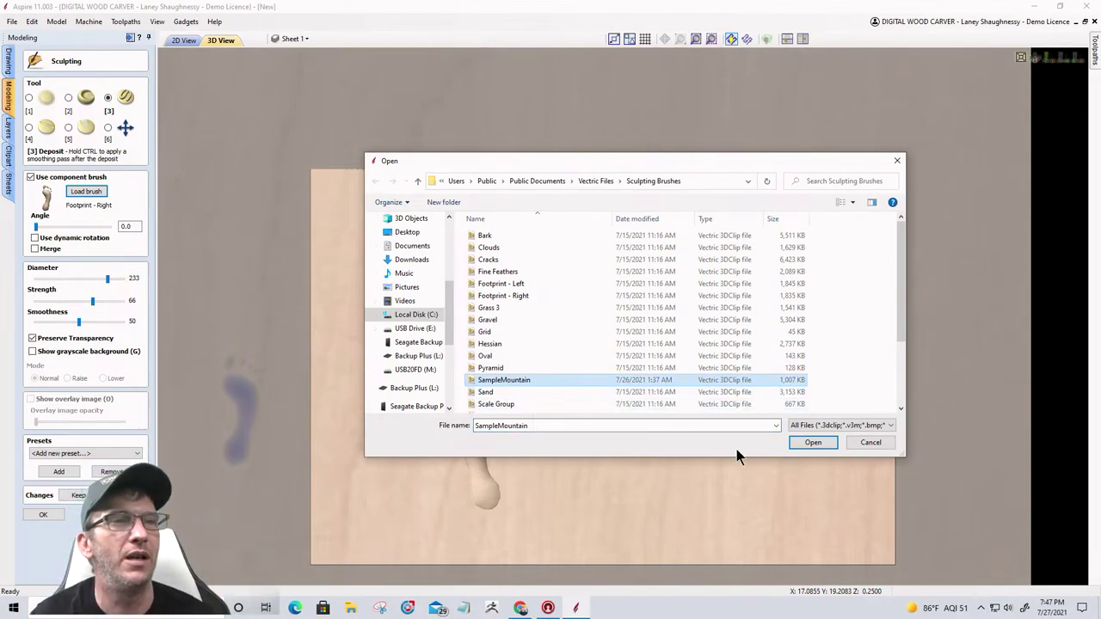
click(813, 442)
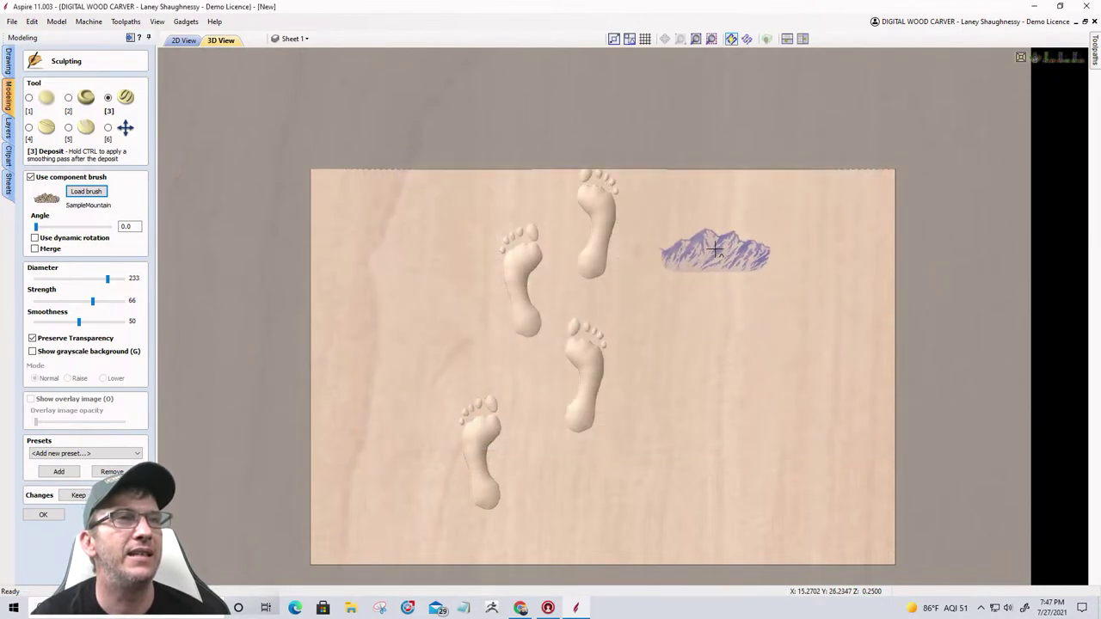
click(715, 250)
click(792, 258)
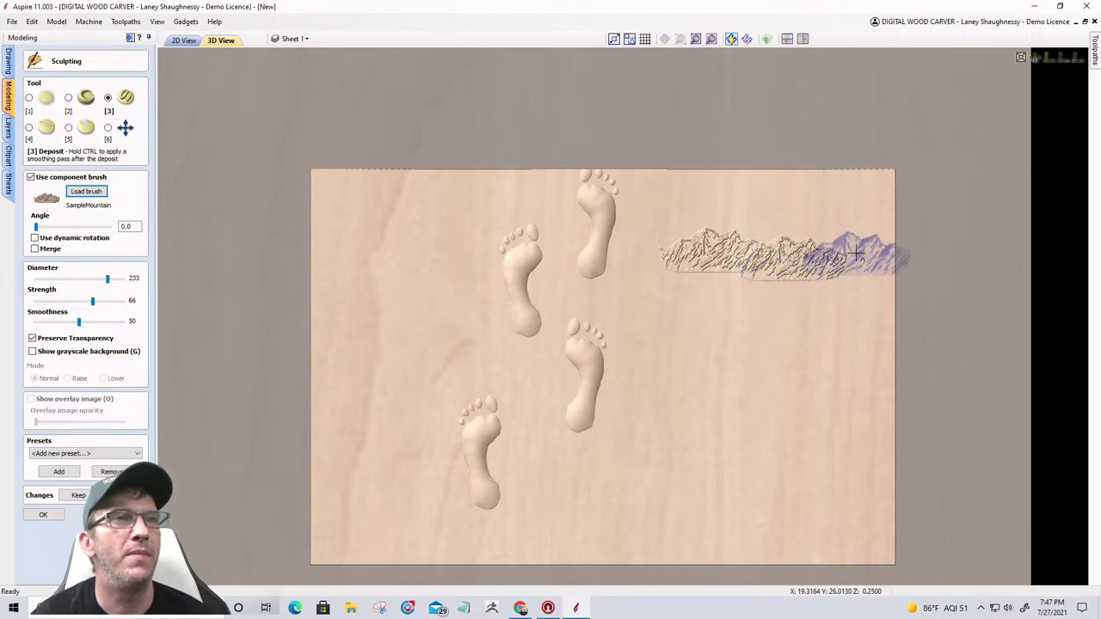
click(857, 252)
Step: Inspect the relief in 3D, then discard all sculpting changes and confirm
ctrl+scroll(808, 319, up, 3)
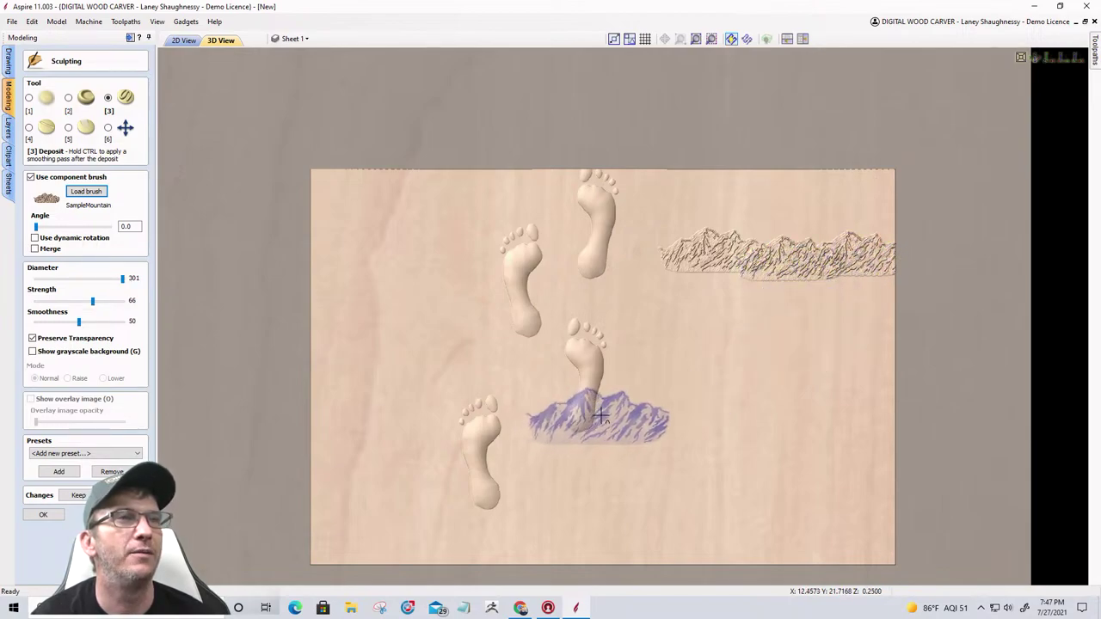
click(108, 127)
drag(700, 250, 753, 234)
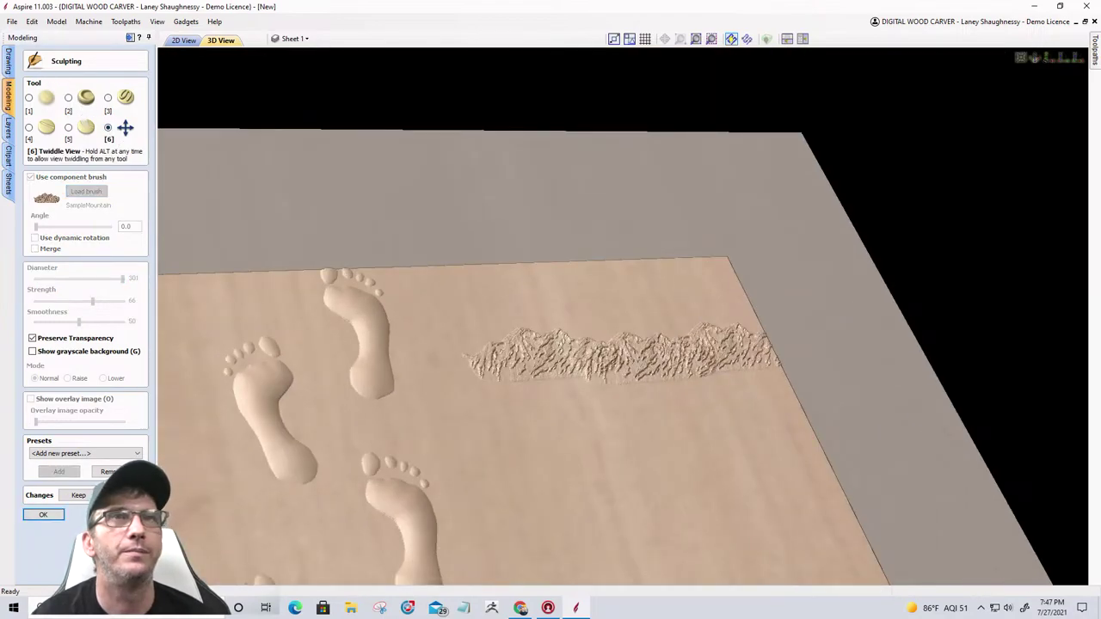
key(0)
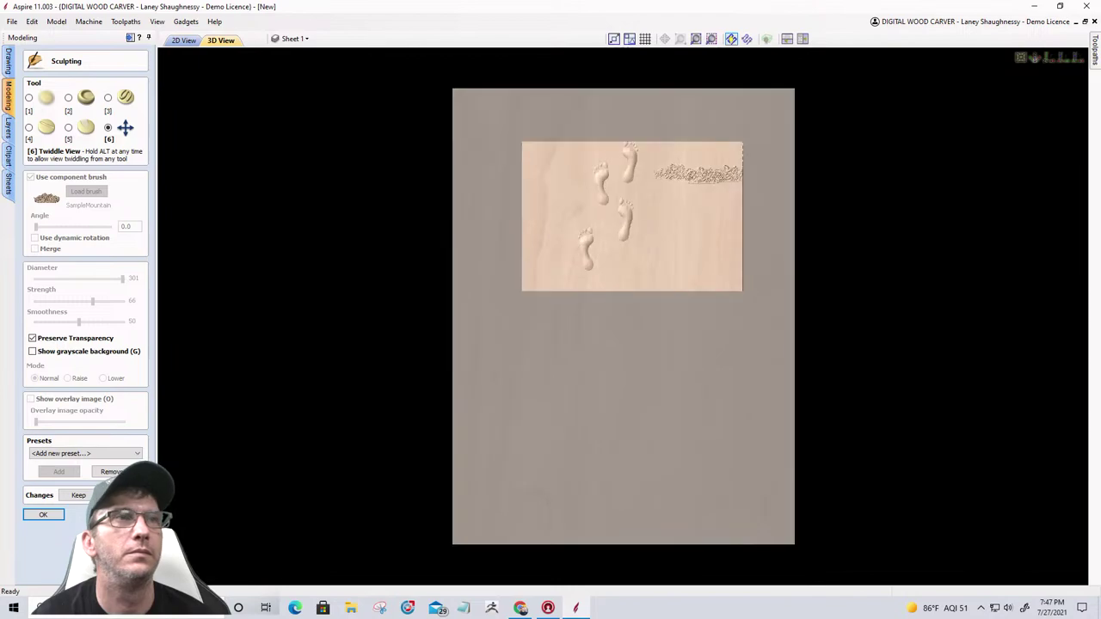
scroll(716, 158, up, 6)
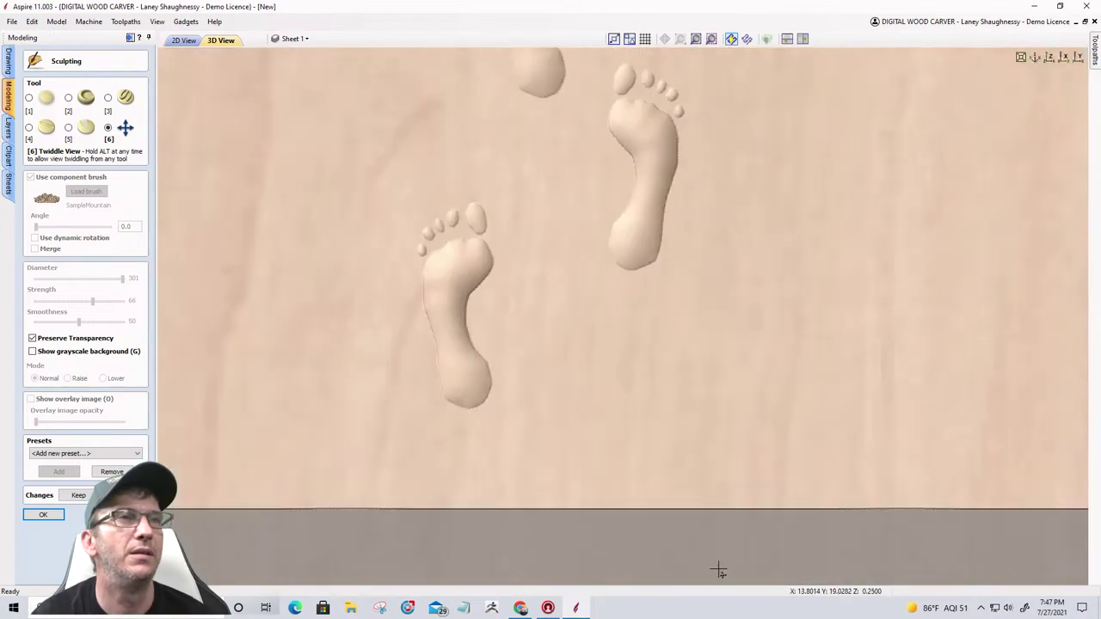
middle_drag(825, 381, 696, 289)
scroll(696, 288, up, 2)
scroll(696, 288, down, 1)
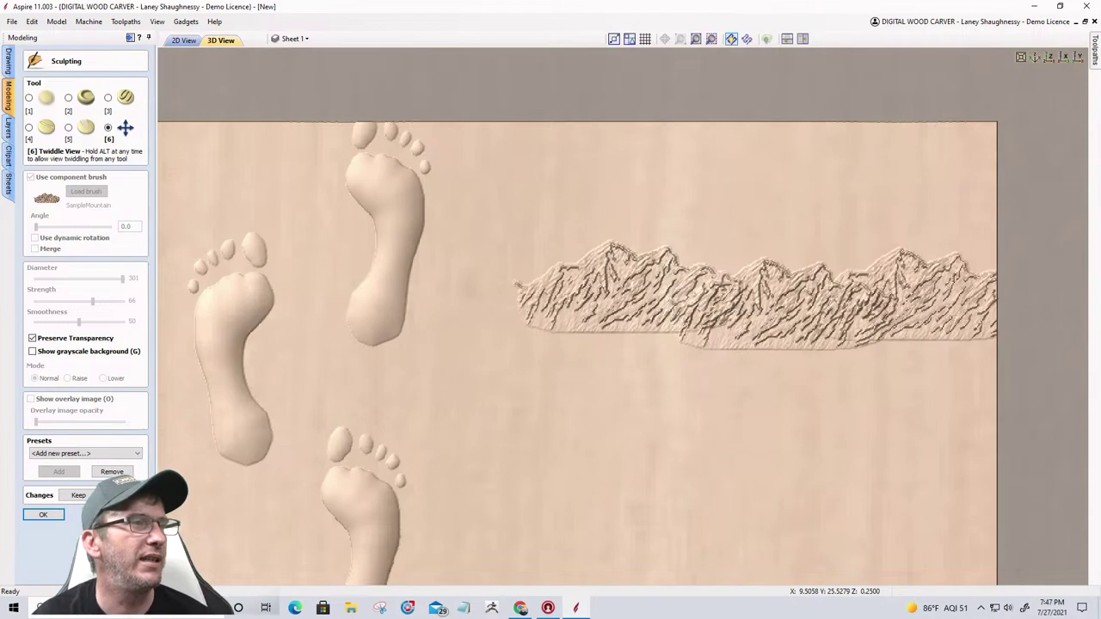
click(121, 496)
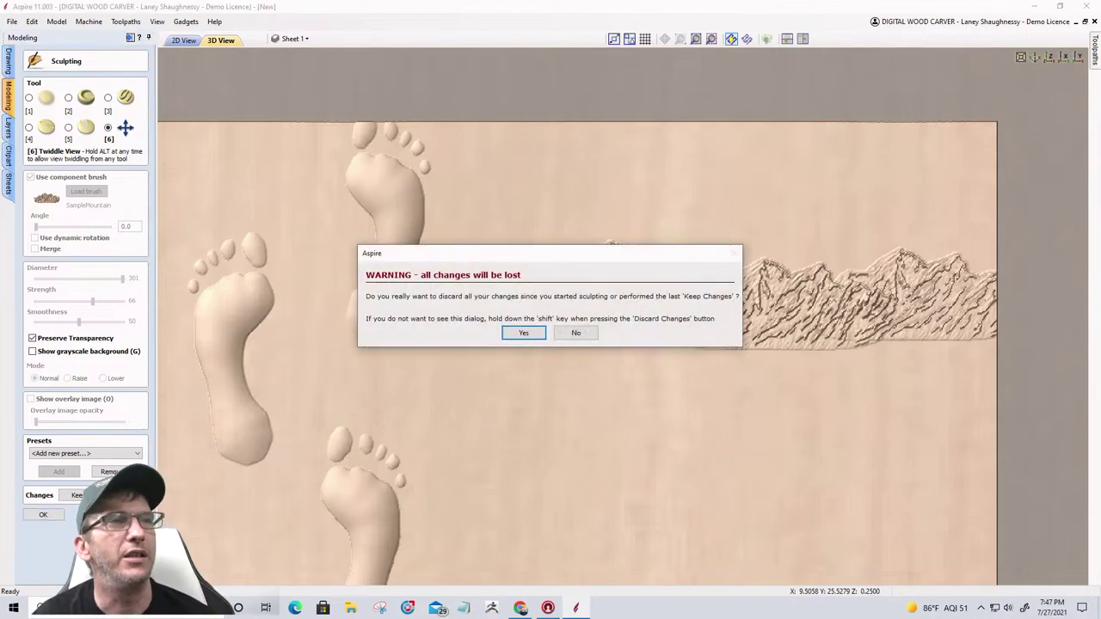
click(522, 334)
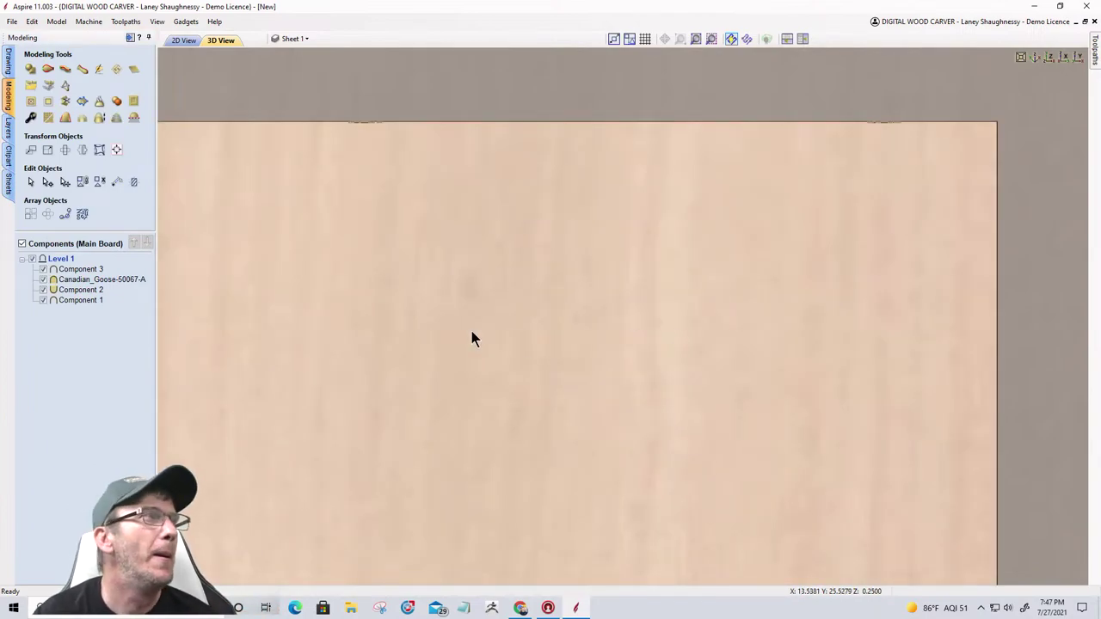
Step: Drag the fleur-de-lis from the Decorative clipart library into the 3D view
scroll(862, 265, down, 5)
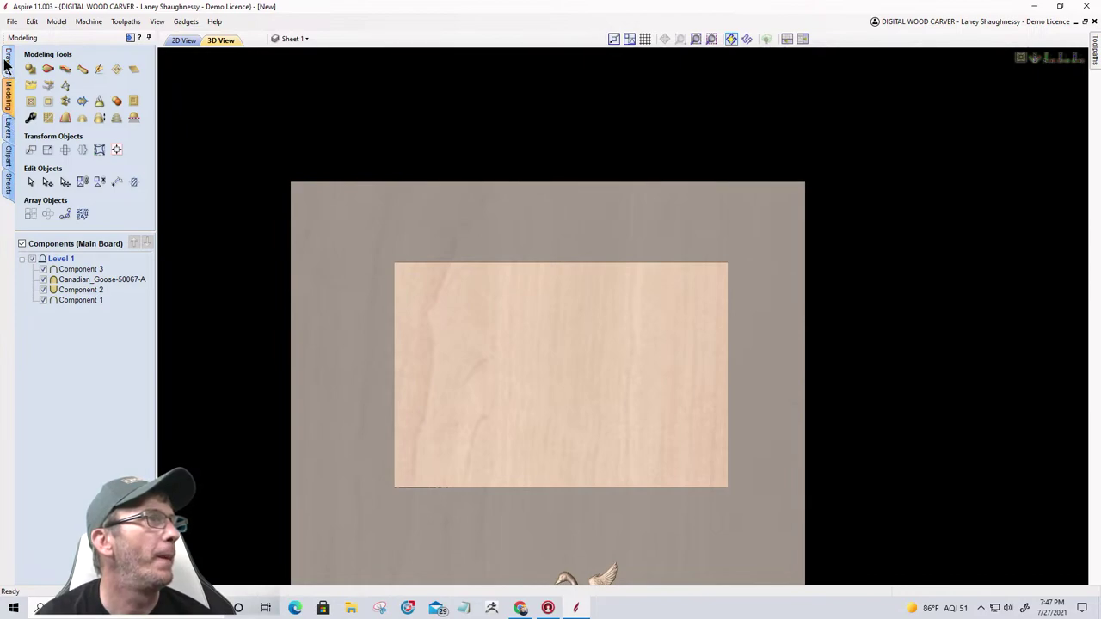
click(9, 160)
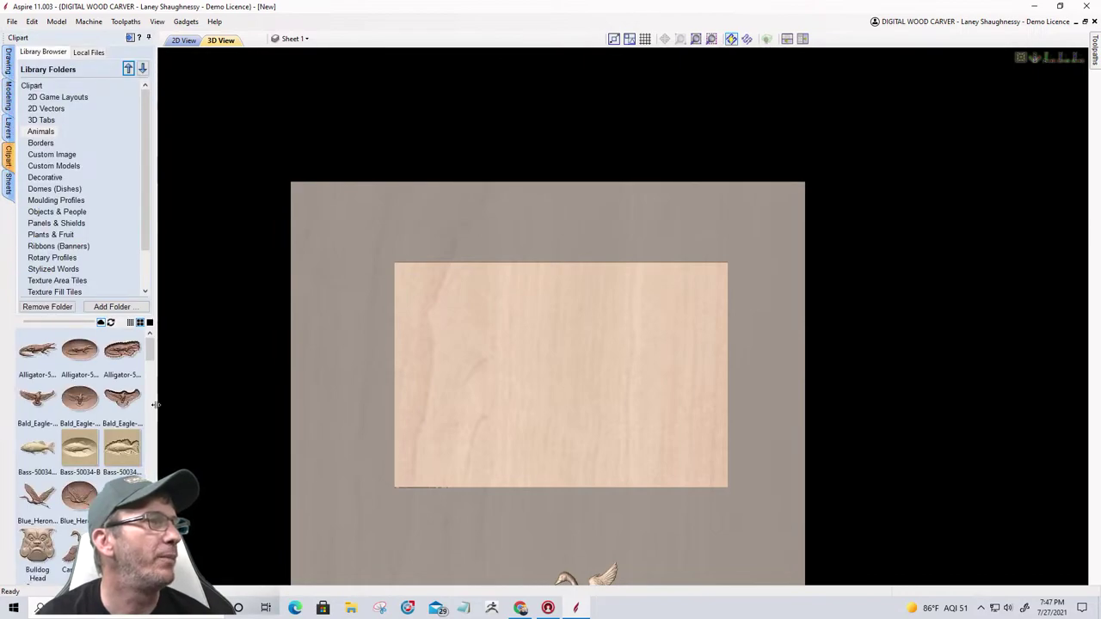
drag(150, 344, 146, 402)
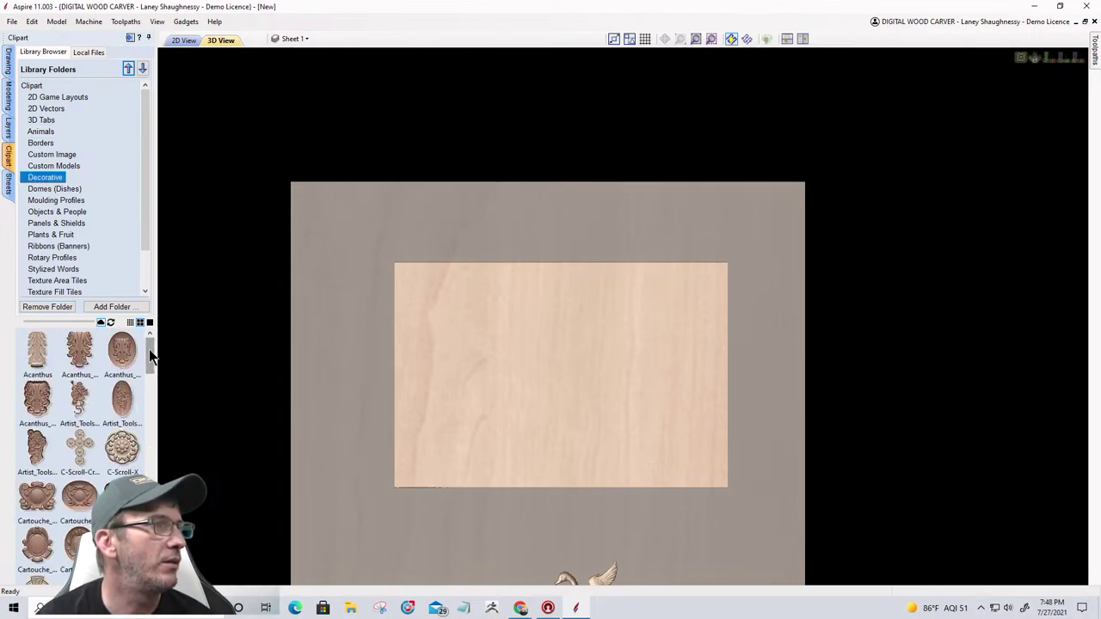
drag(149, 349, 326, 535)
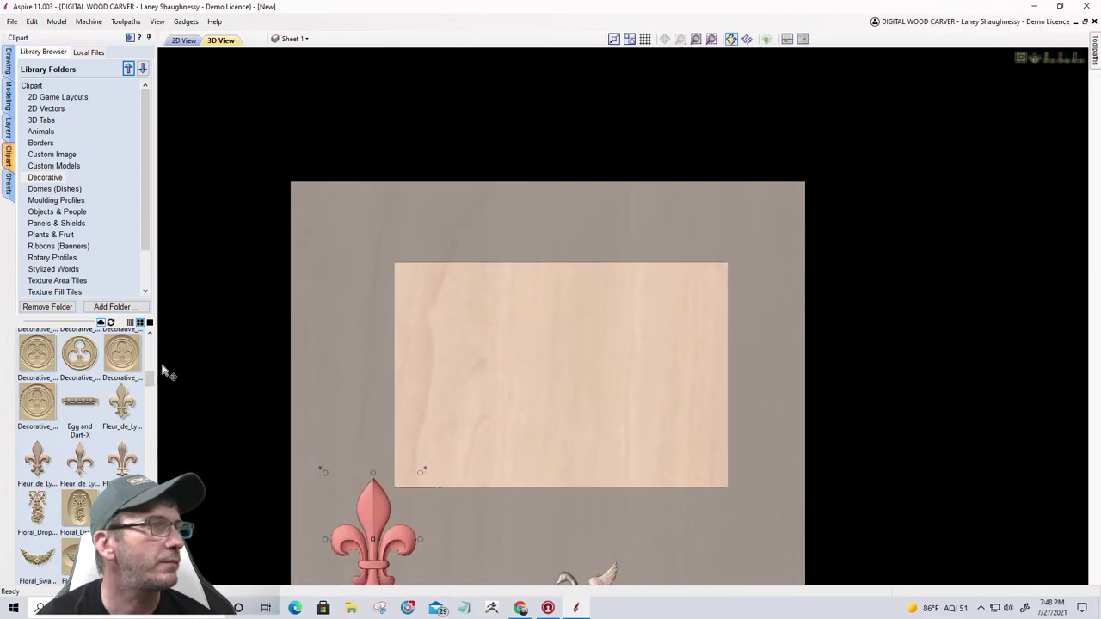
Step: Add Flourish_112-57605-A and position it just below the fleur-de-lis
scroll(760, 218, up, 3)
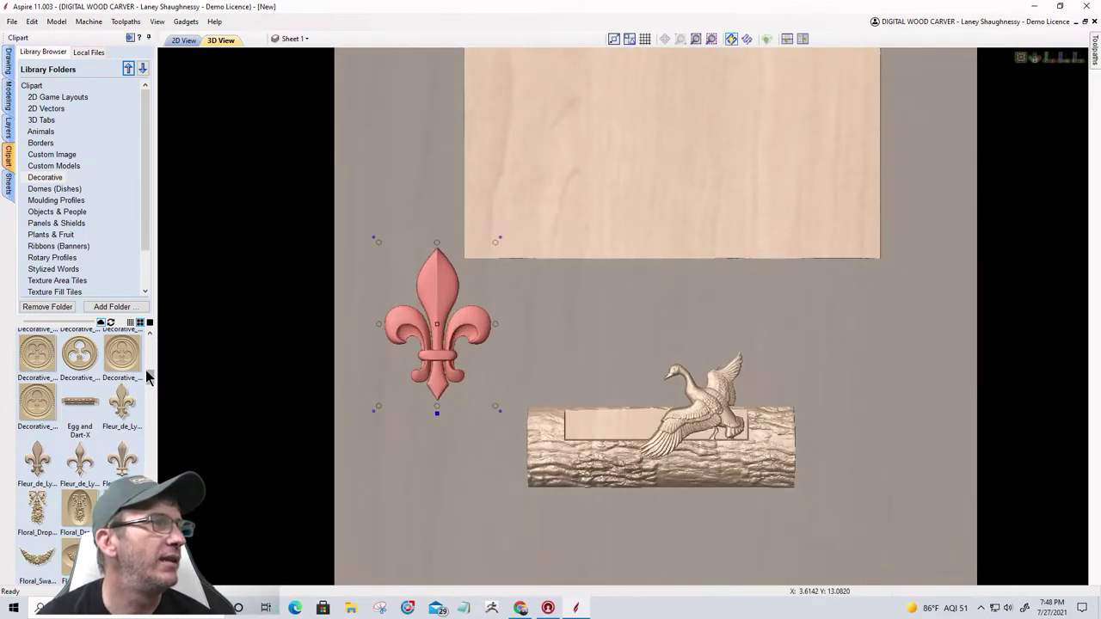
drag(148, 381, 153, 411)
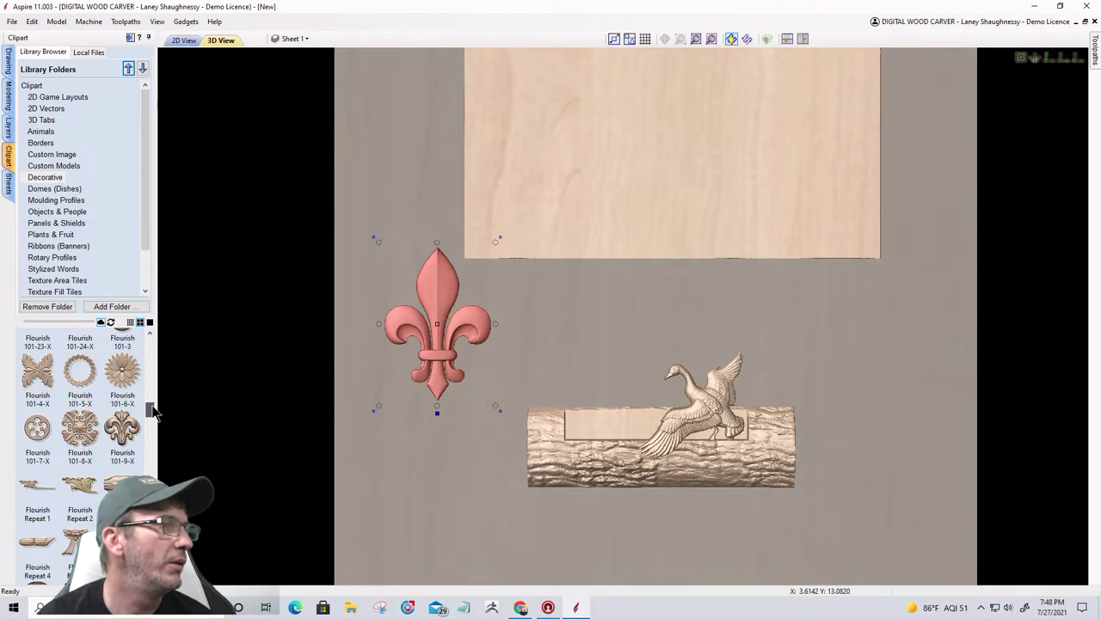
drag(153, 413, 153, 428)
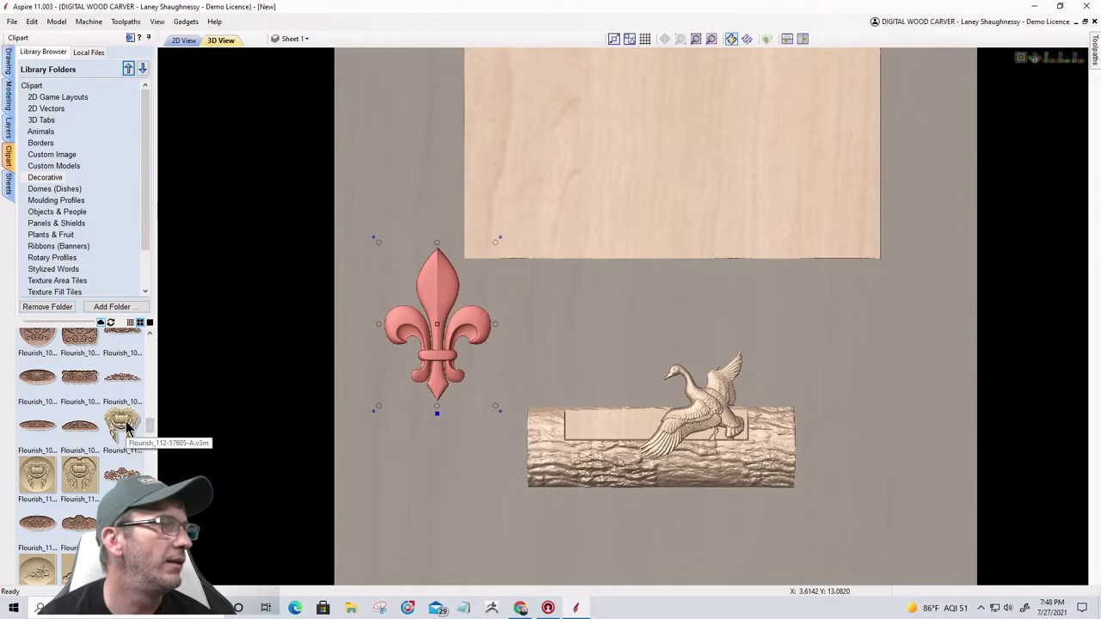
drag(121, 418, 438, 368)
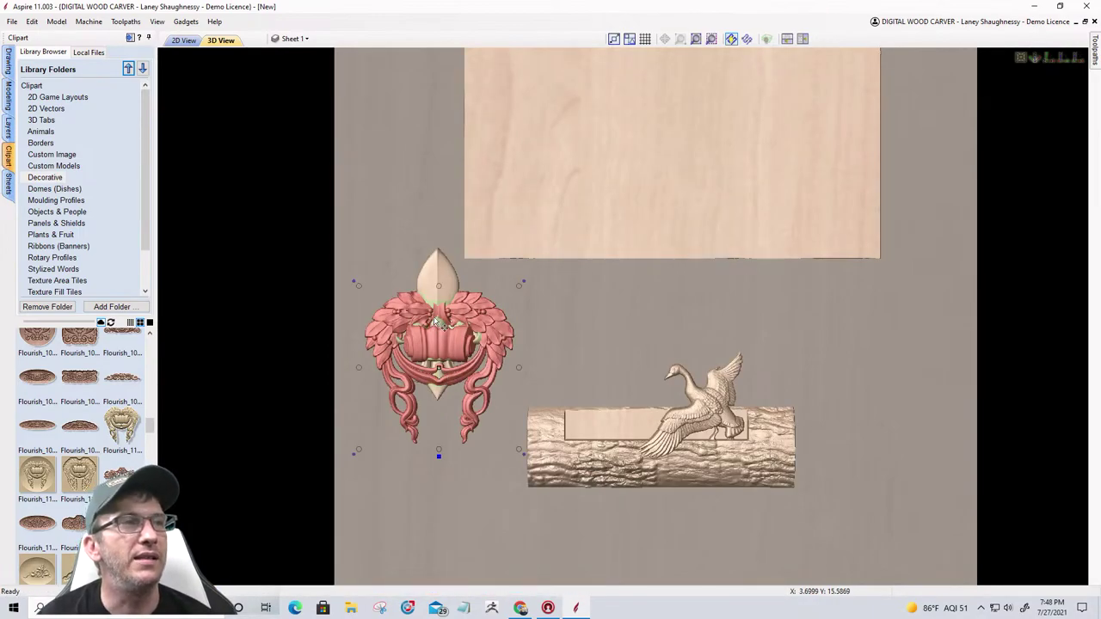
drag(436, 323, 438, 358)
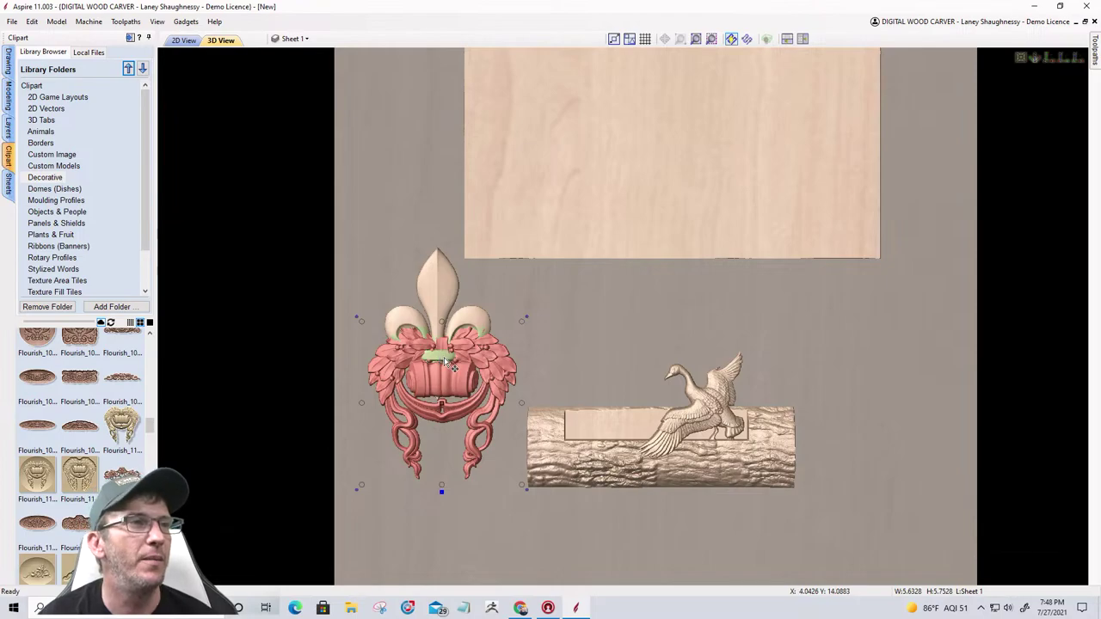
drag(441, 351, 435, 371)
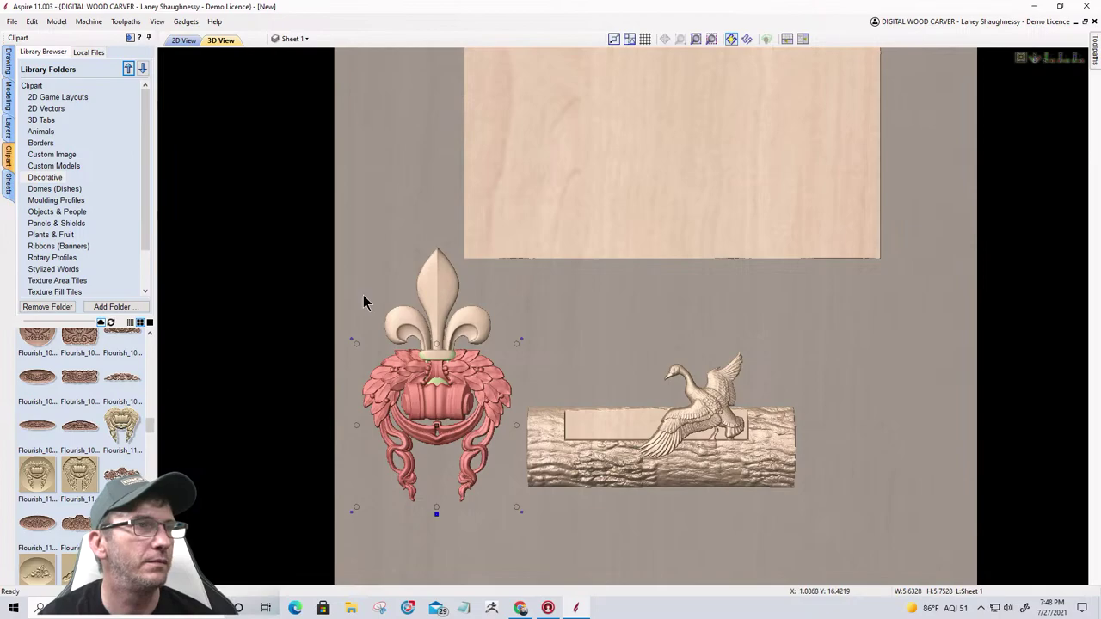
click(7, 61)
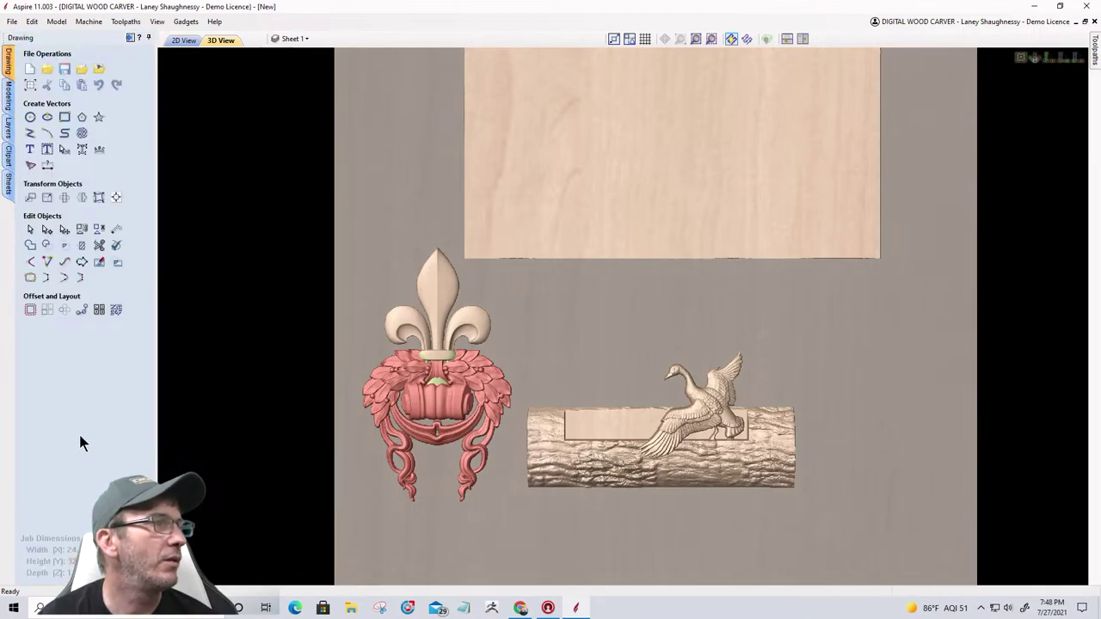
Step: Bake Flourish_112-57605-A and Fleur_de_Lys1 together into one component
click(8, 96)
click(95, 395)
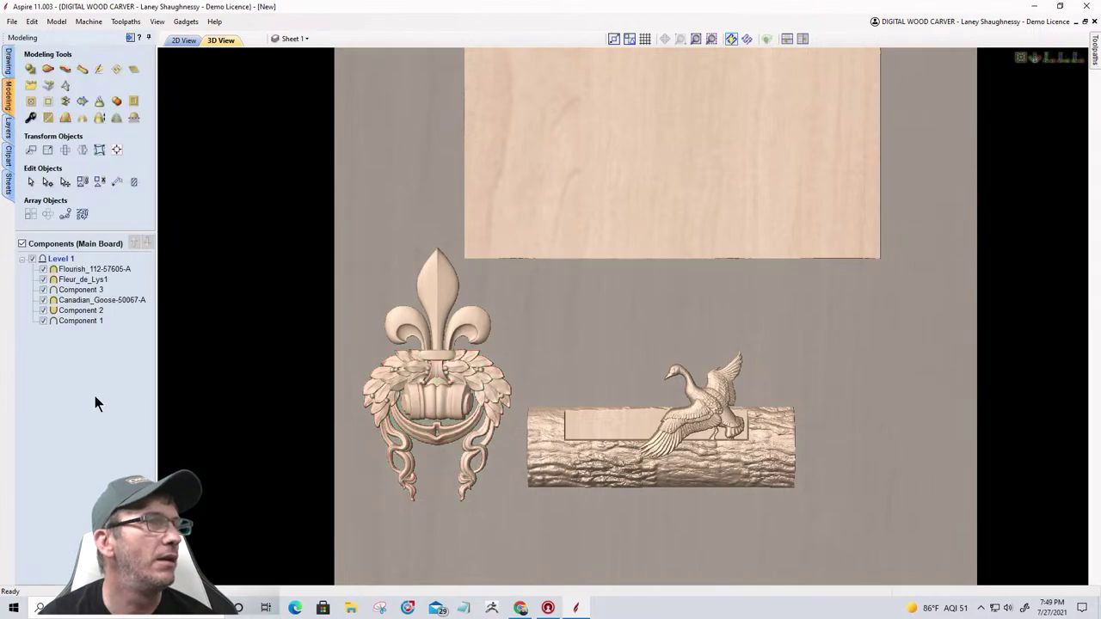
scroll(427, 381, up, 2)
scroll(429, 381, up, 3)
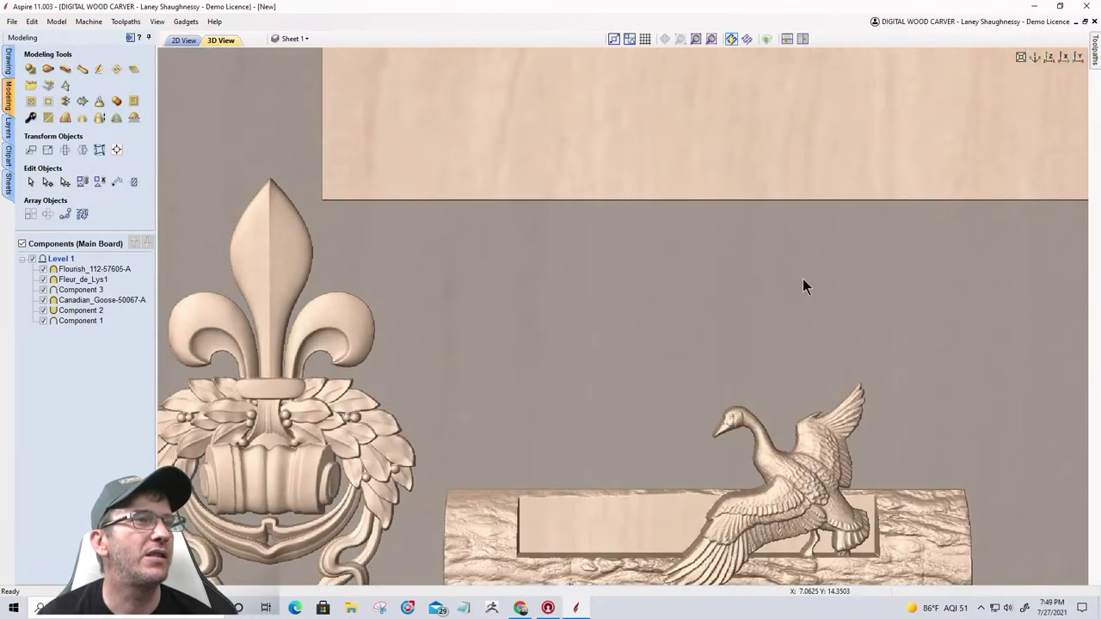
scroll(869, 249, up, 2)
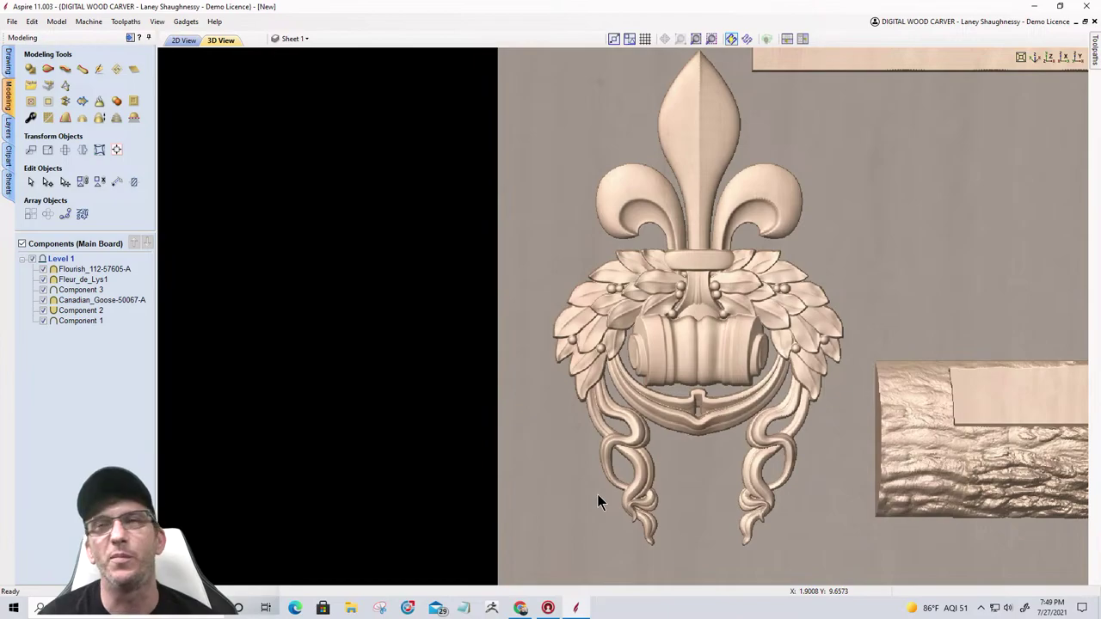
click(73, 268)
ctrl+click(72, 279)
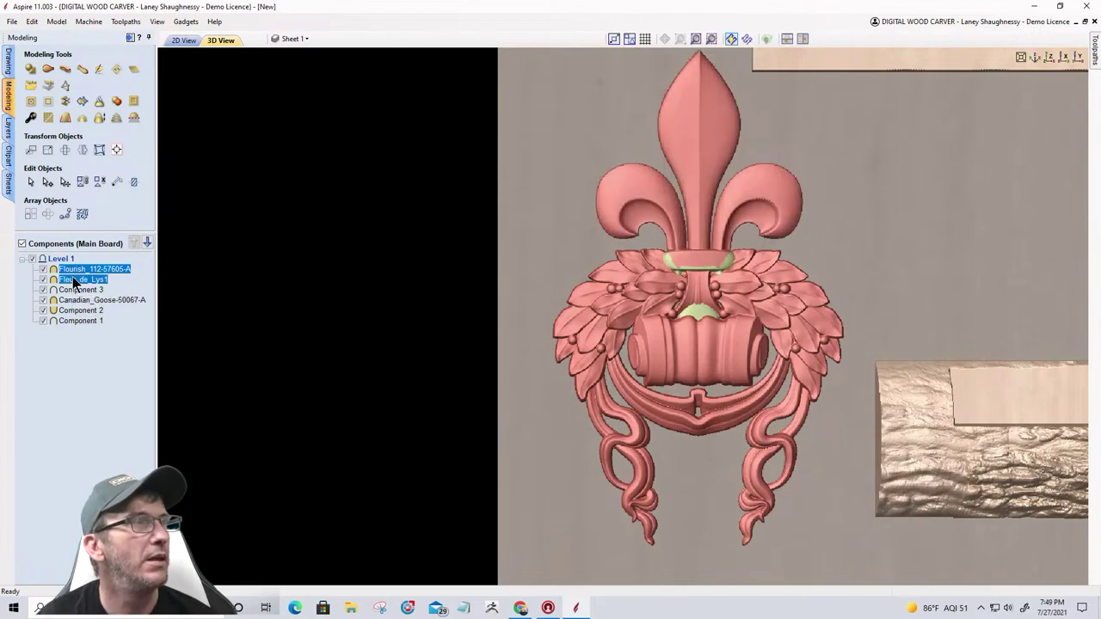
click(100, 103)
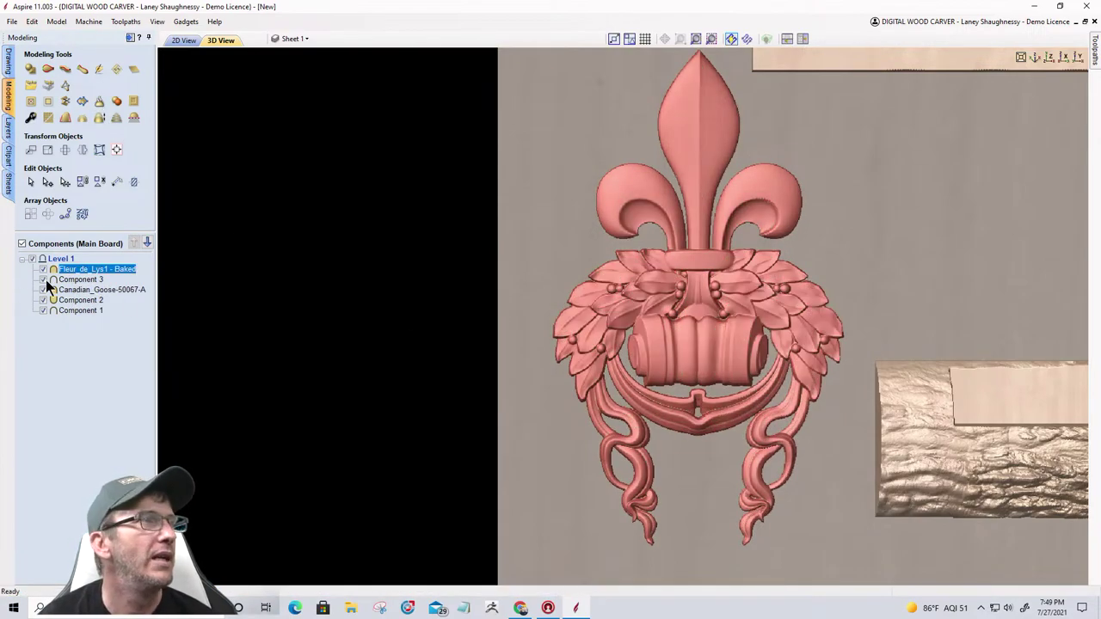
Step: Hide Canadian_Goose-50067-A, Component 2 and Component 3 in the Components tree
click(43, 290)
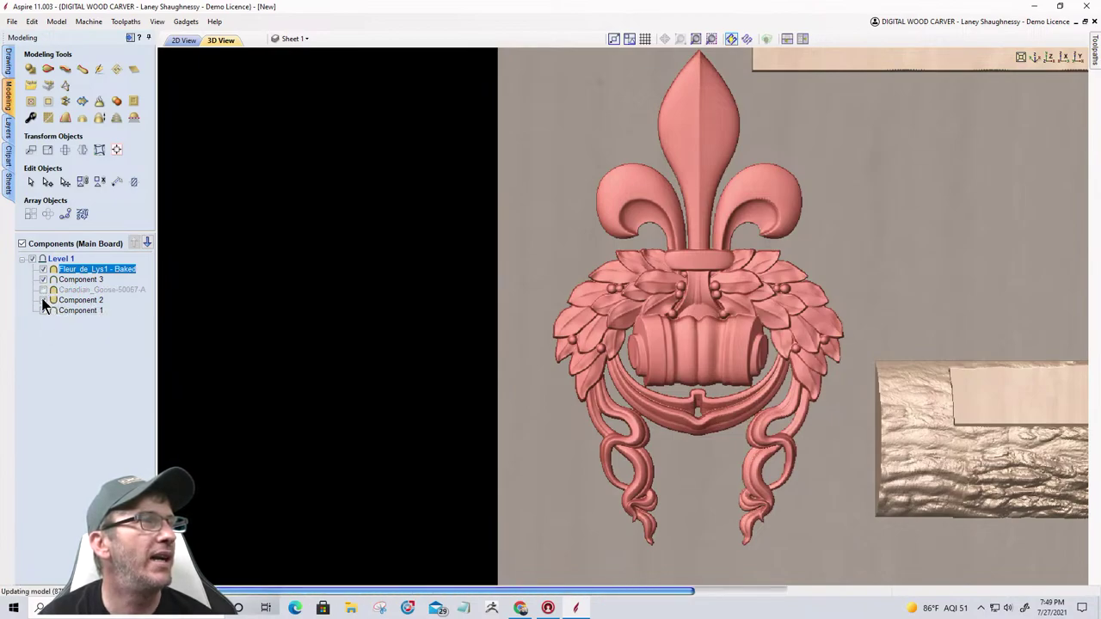
click(44, 300)
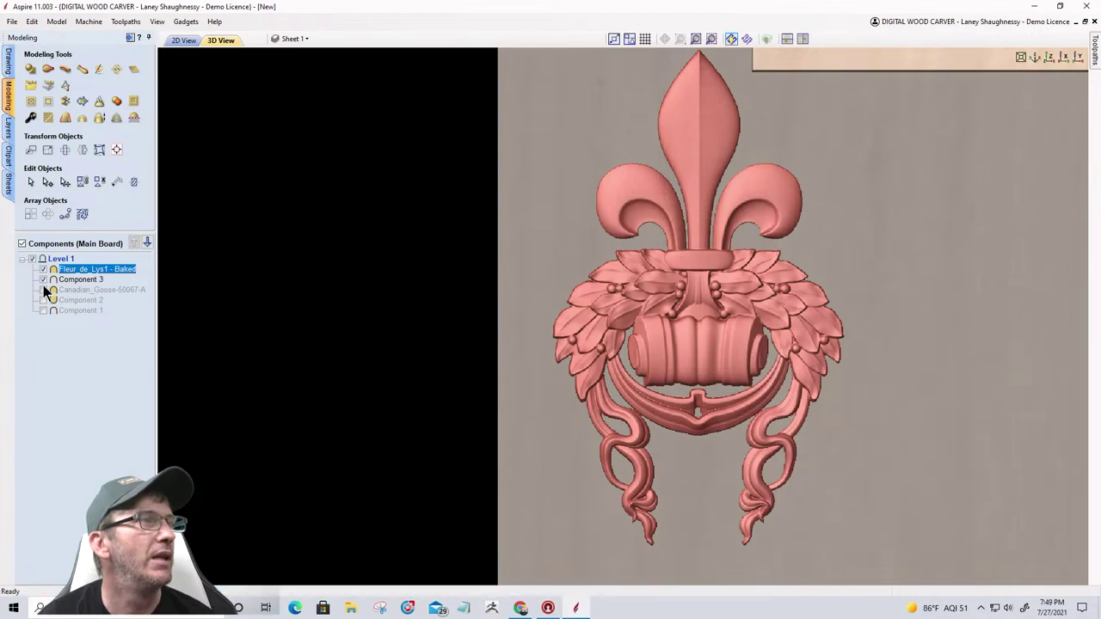
click(43, 280)
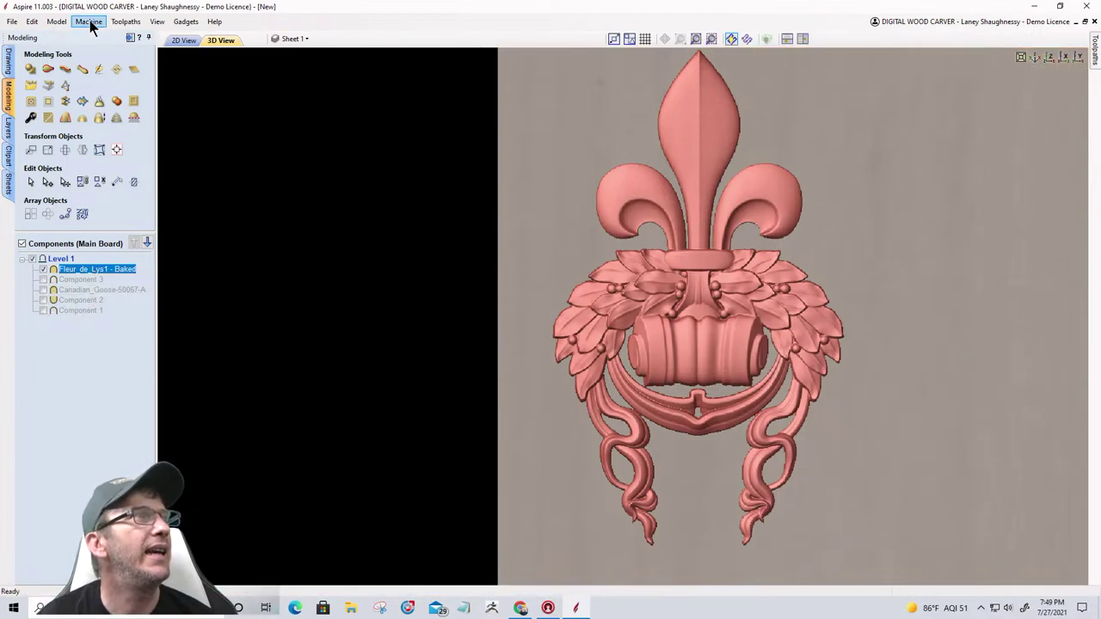
Step: Export the baked fleur-de-lis via Model > Export as 3D Clipart as 'Sample Flurdelis' in Sculpting Brushes
click(56, 22)
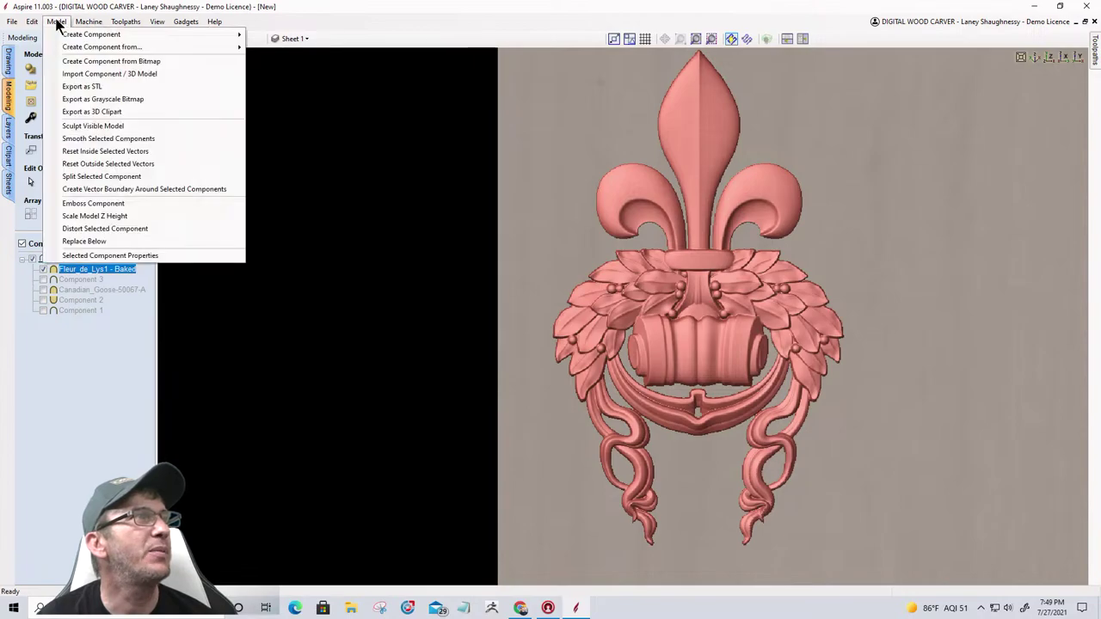
click(71, 112)
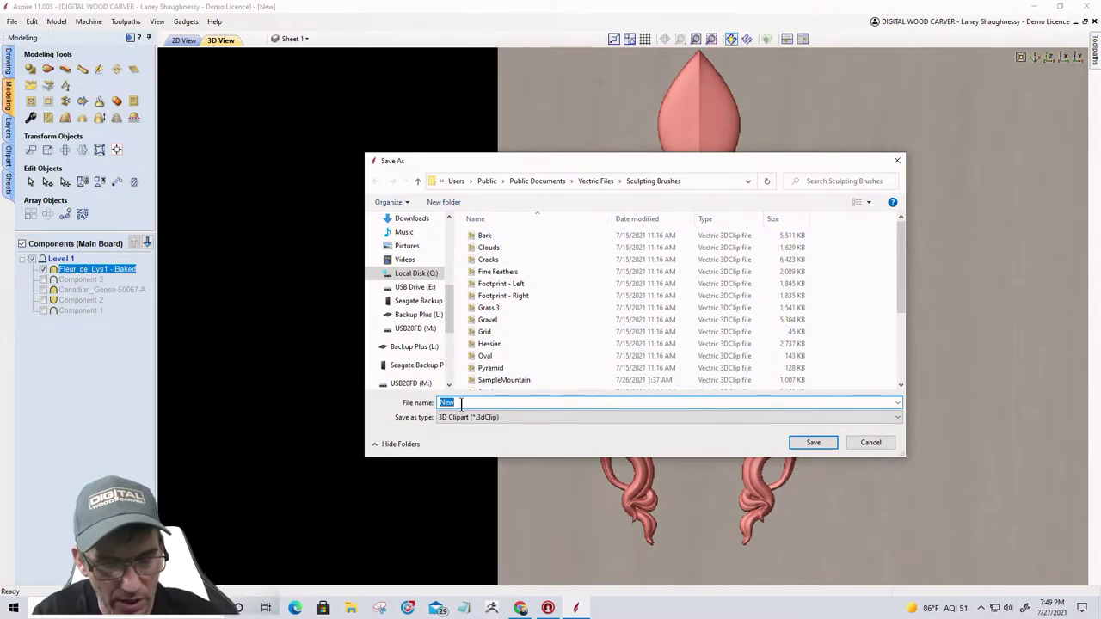
text(Sample)
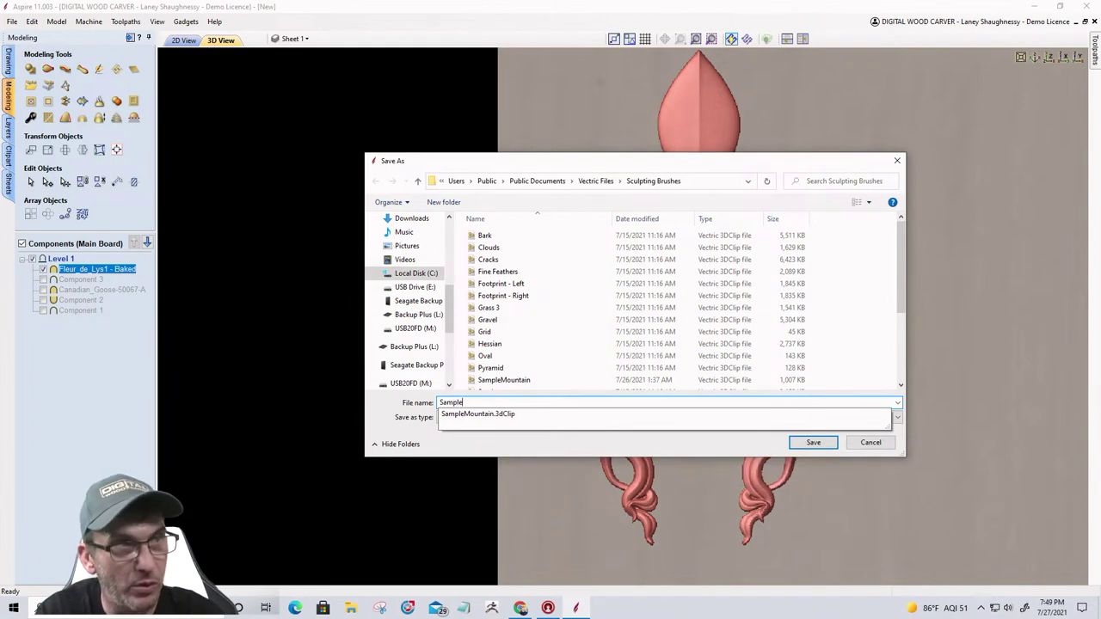
click(463, 403)
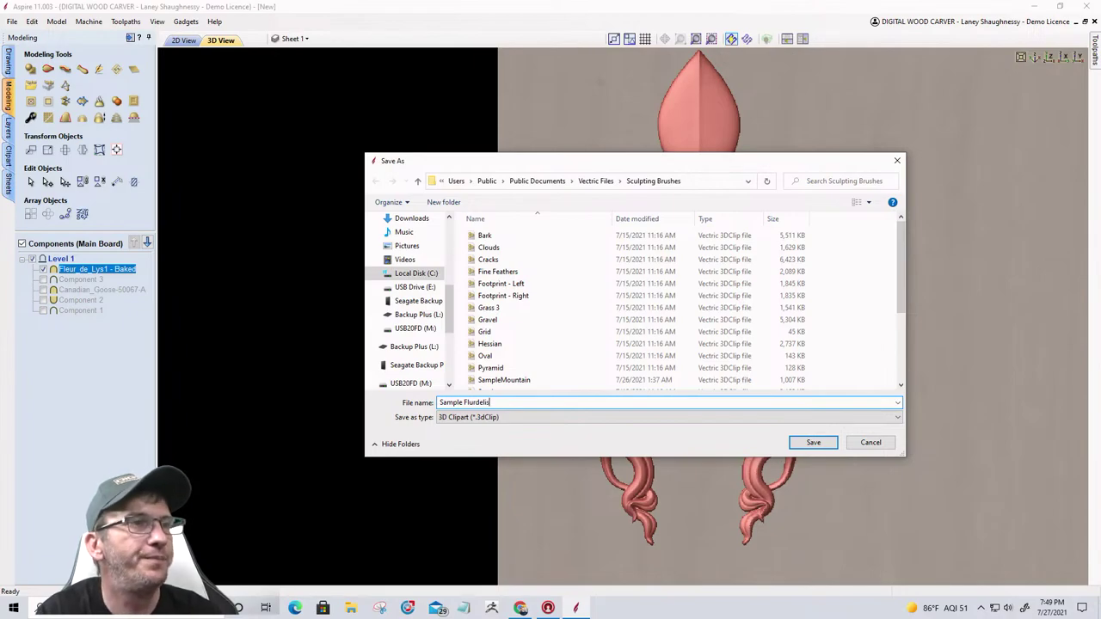
click(817, 444)
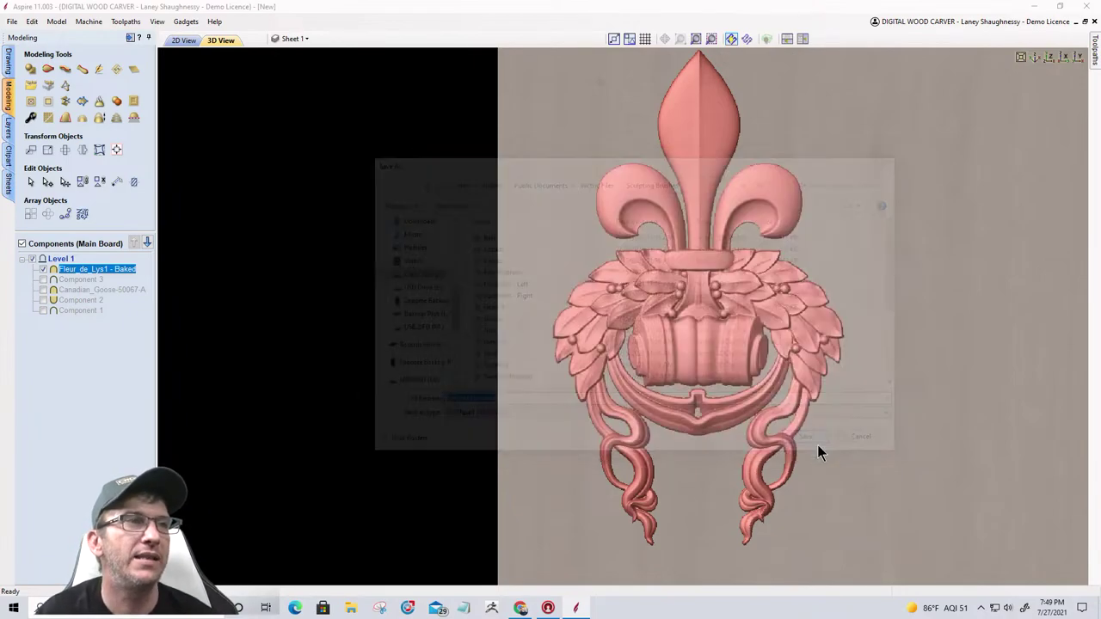
Step: Hide Fleur_de_Lys1, show and select Component 3, and start sculpting on it
scroll(468, 401, down, 2)
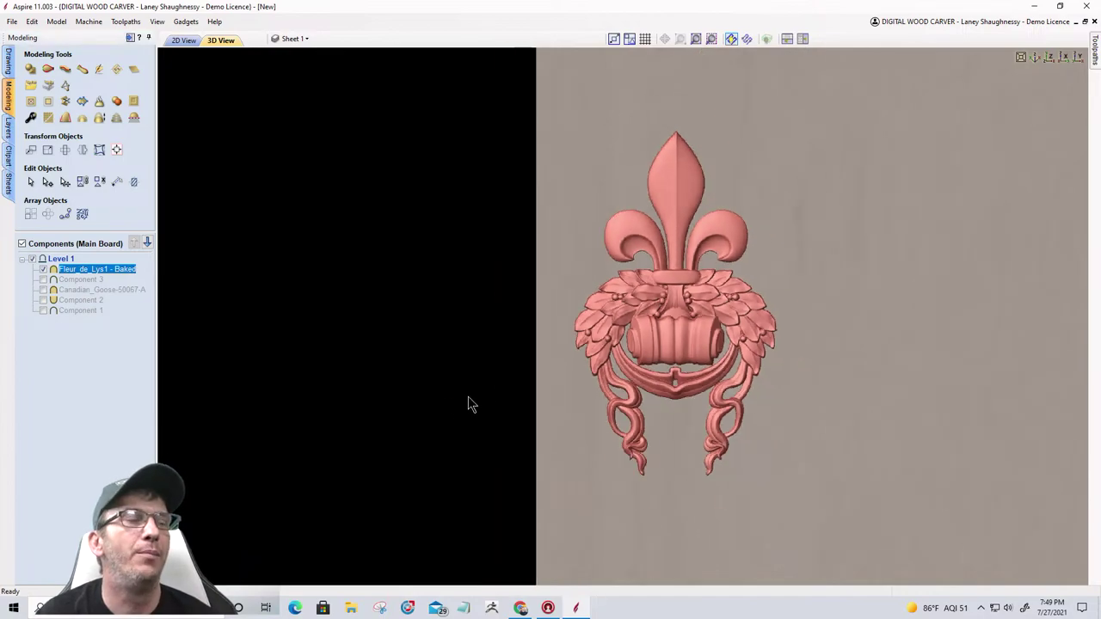
scroll(381, 312, down, 4)
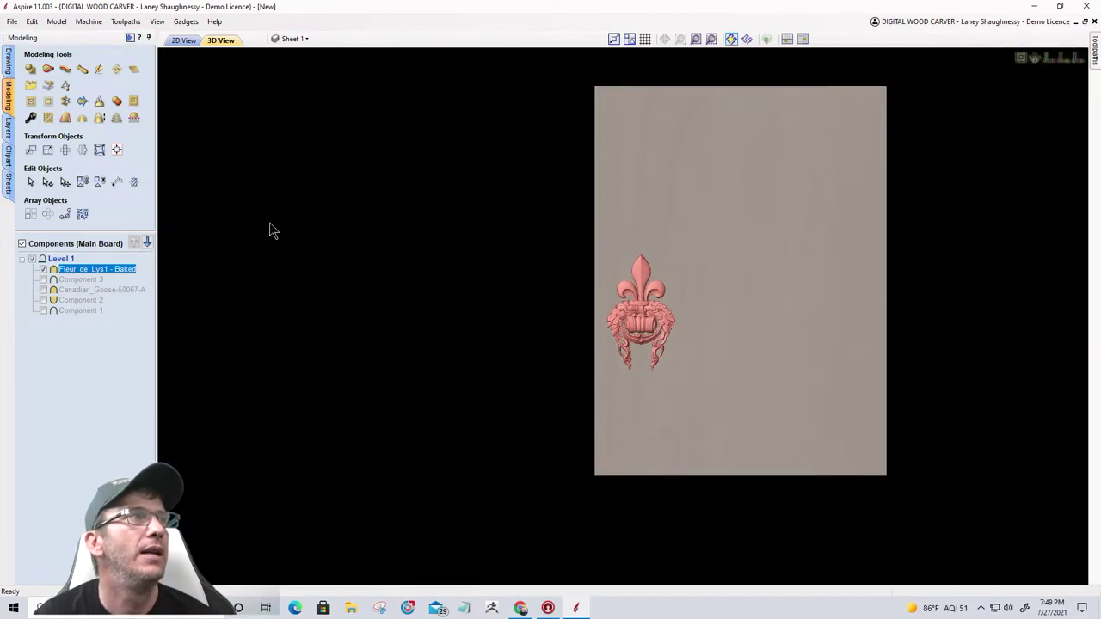
middle_drag(720, 255, 464, 278)
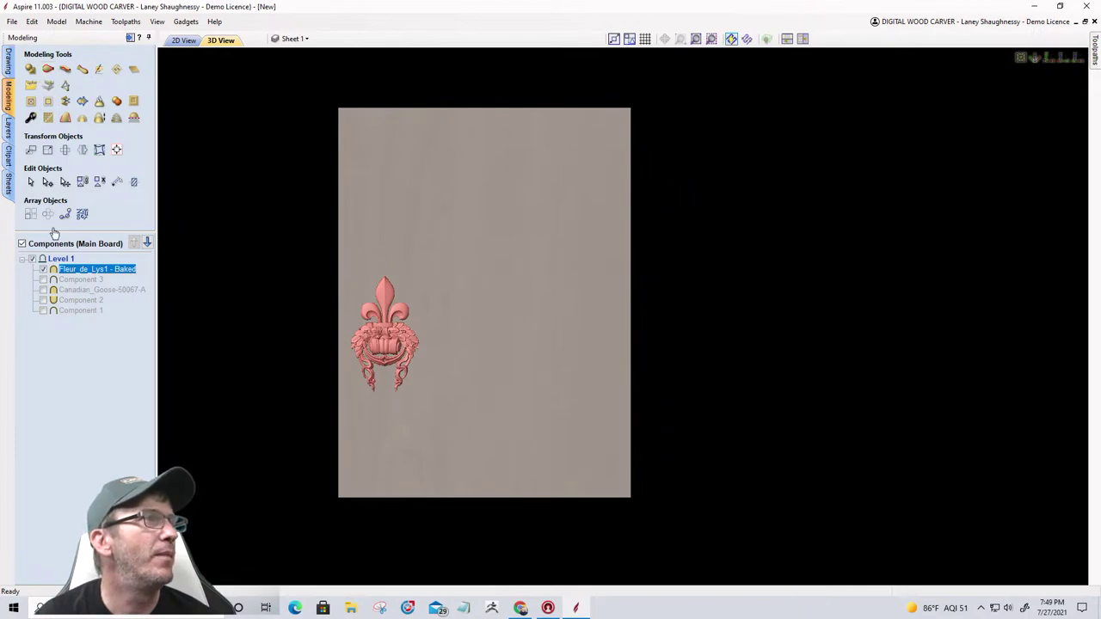
click(43, 270)
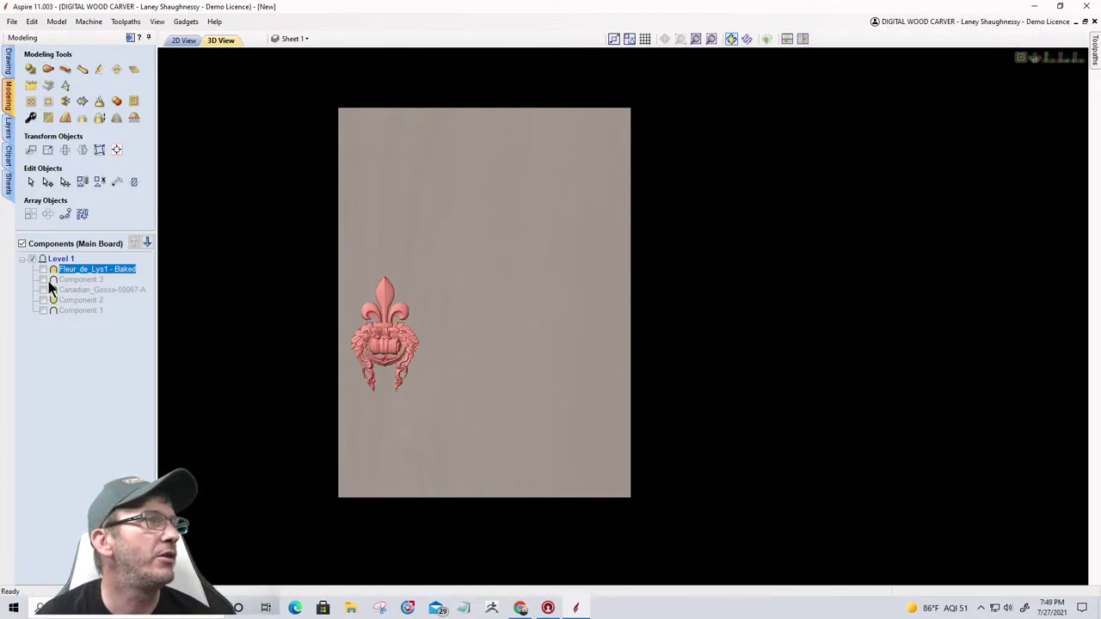
click(44, 279)
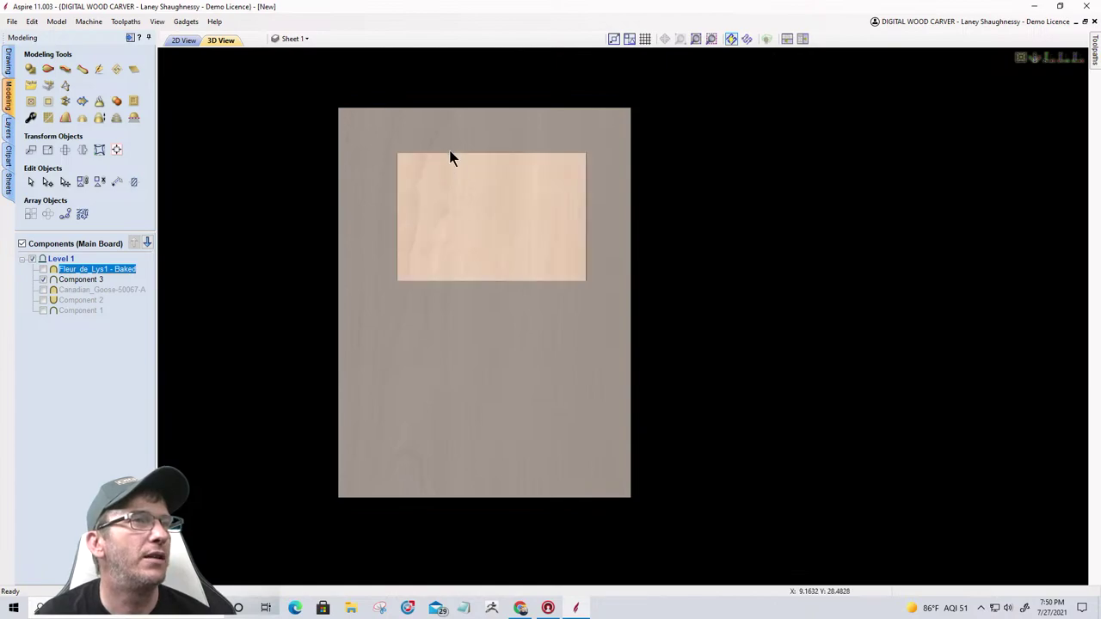
scroll(457, 155, up, 2)
scroll(547, 313, down, 2)
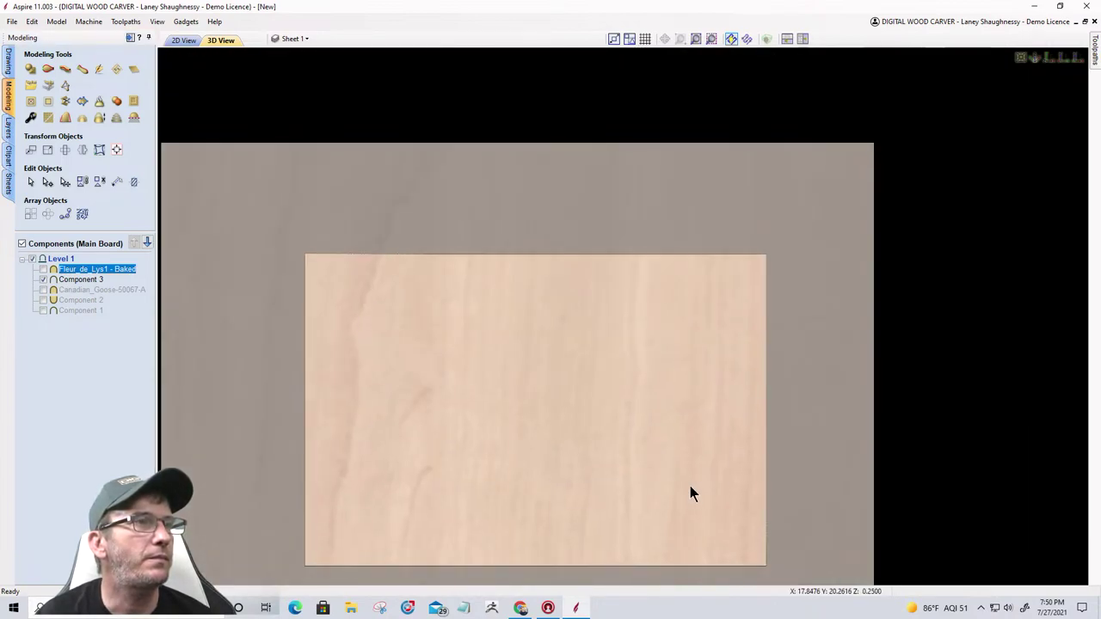
scroll(570, 495, up, 2)
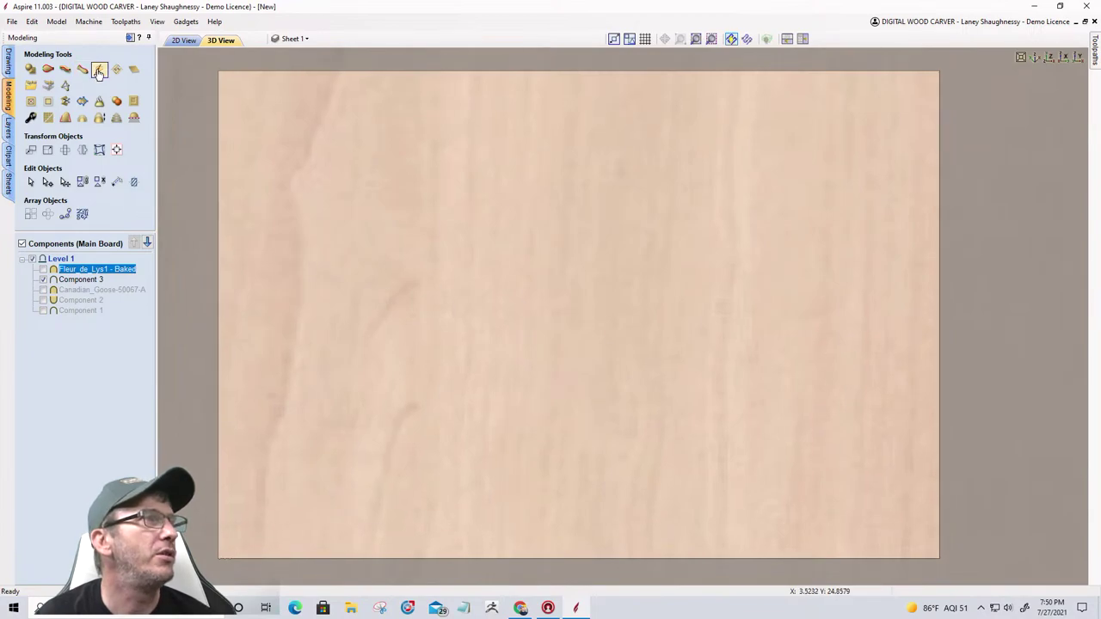
key(Down)
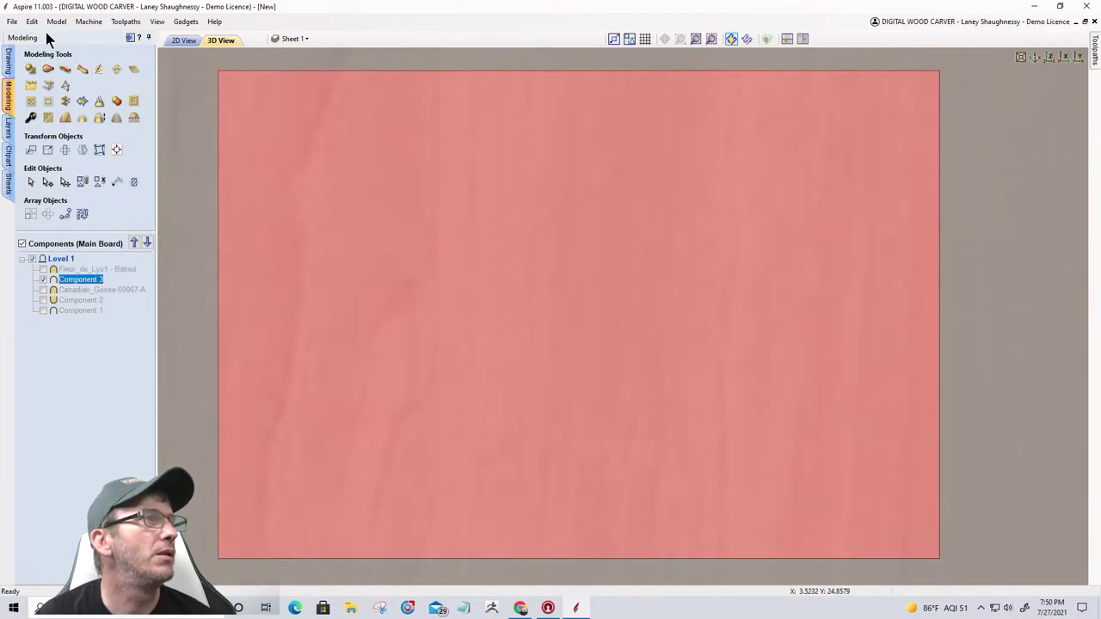
click(89, 182)
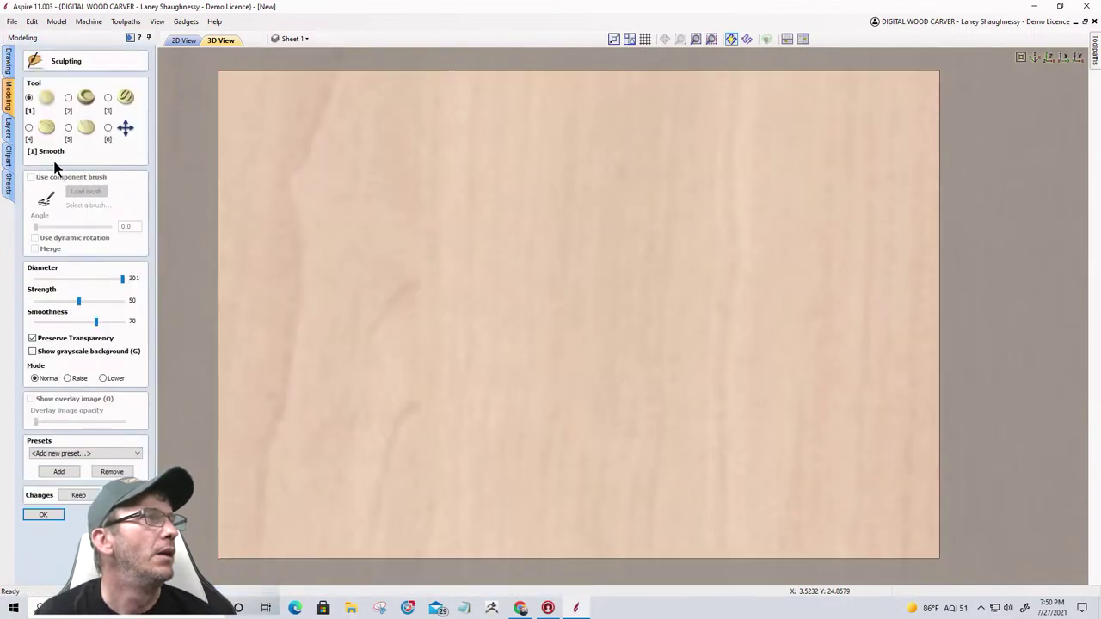
click(107, 98)
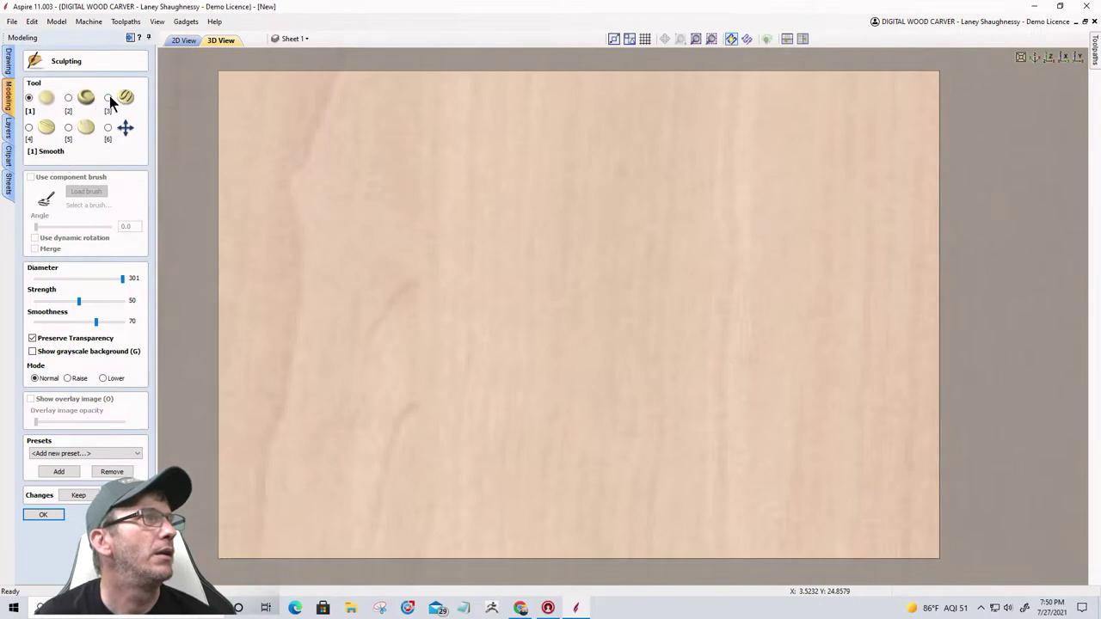
click(31, 177)
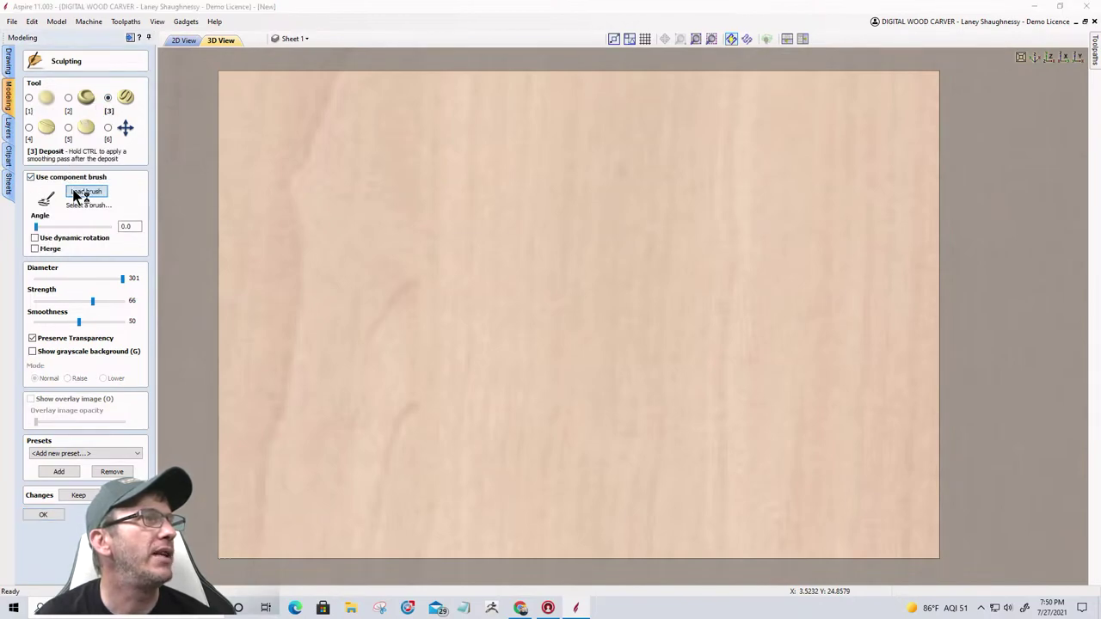
click(86, 192)
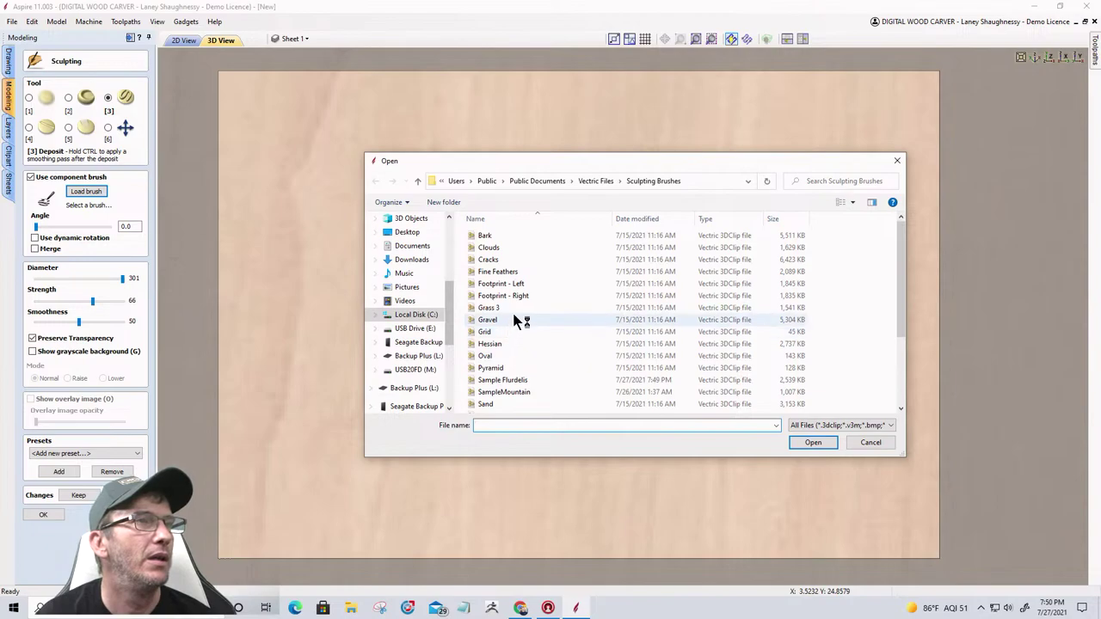
click(516, 380)
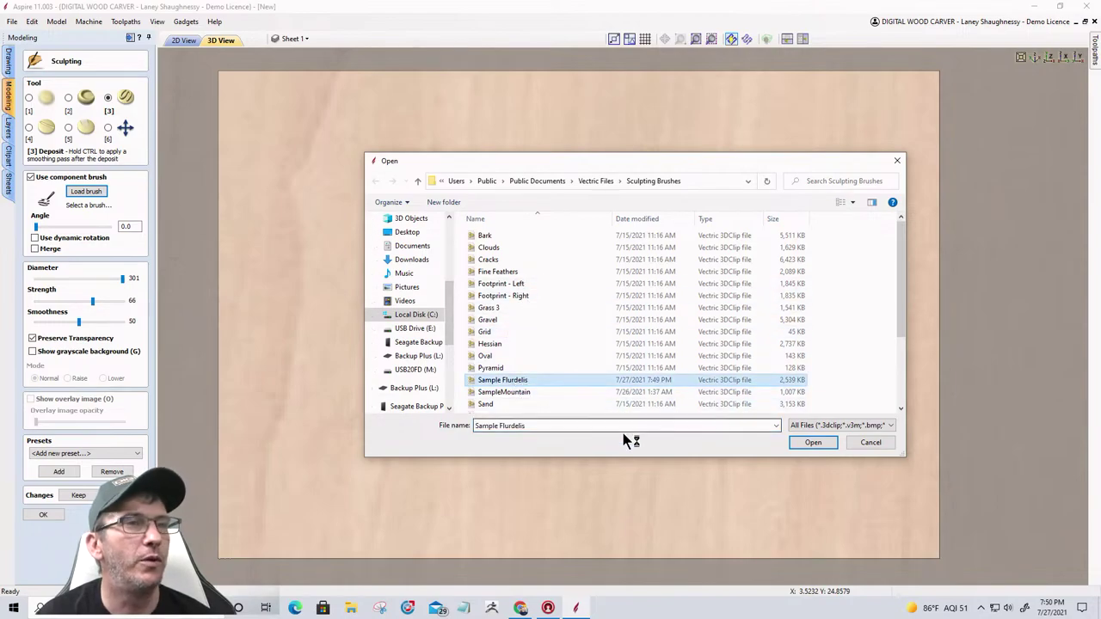
click(813, 443)
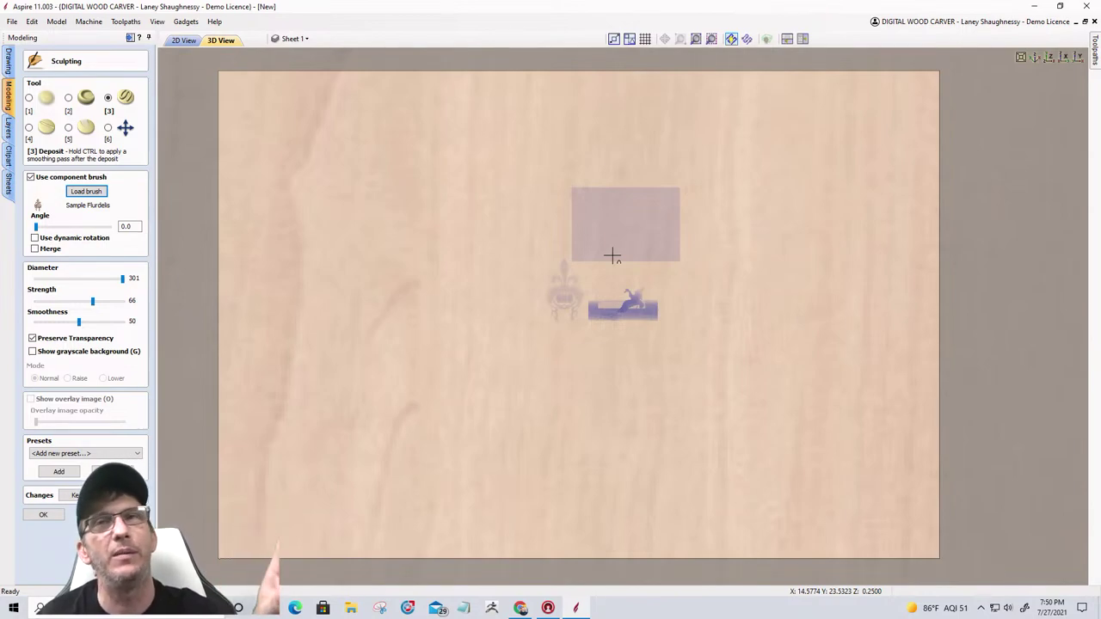
click(612, 238)
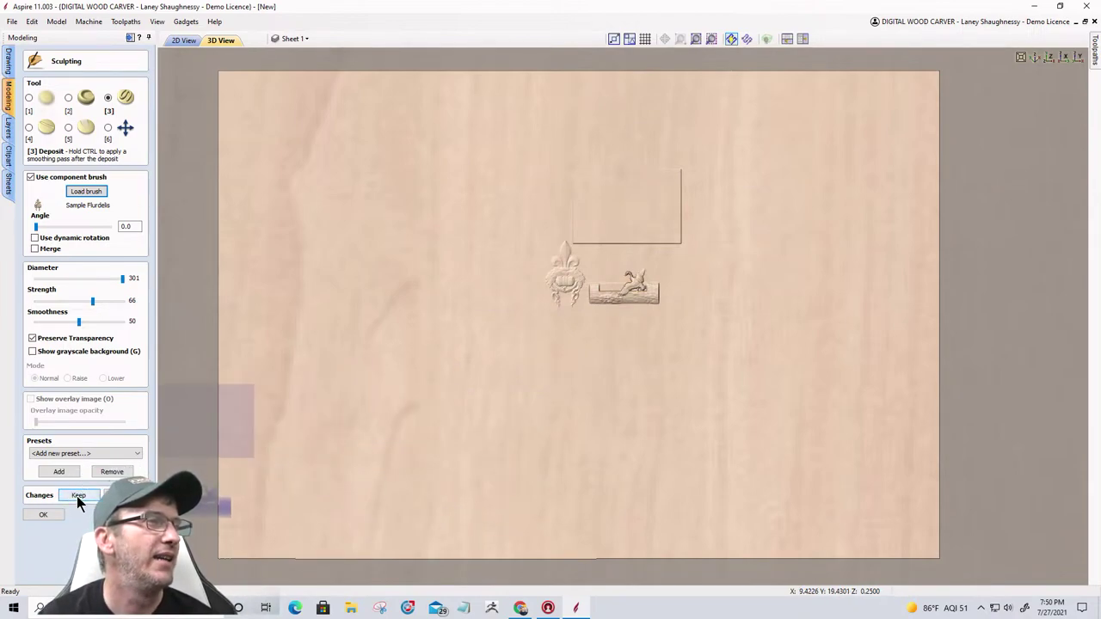
click(117, 496)
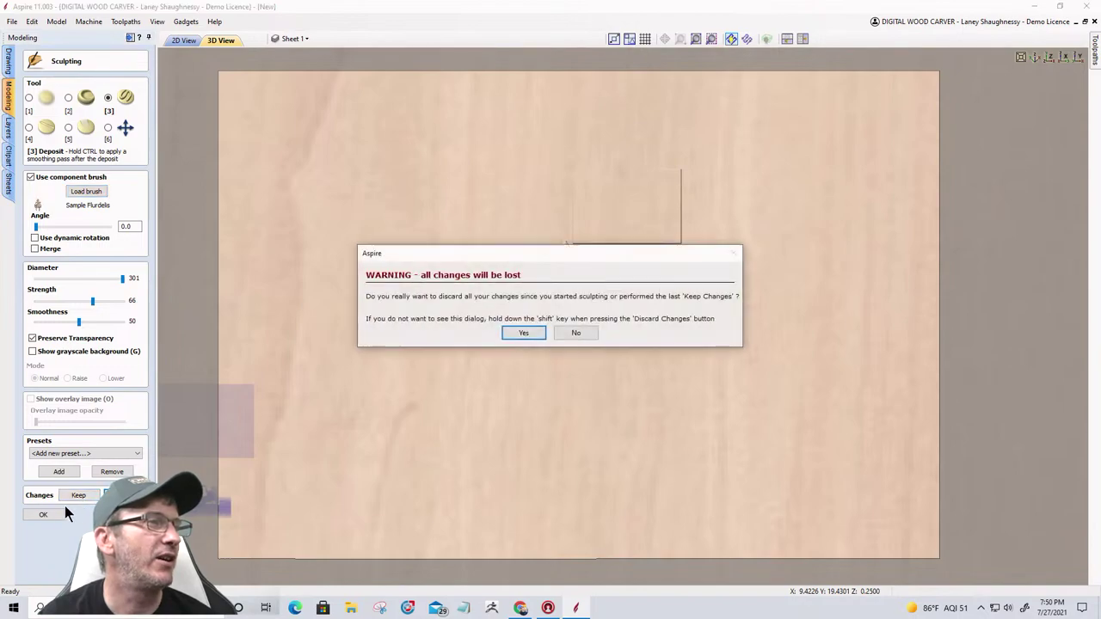
click(518, 336)
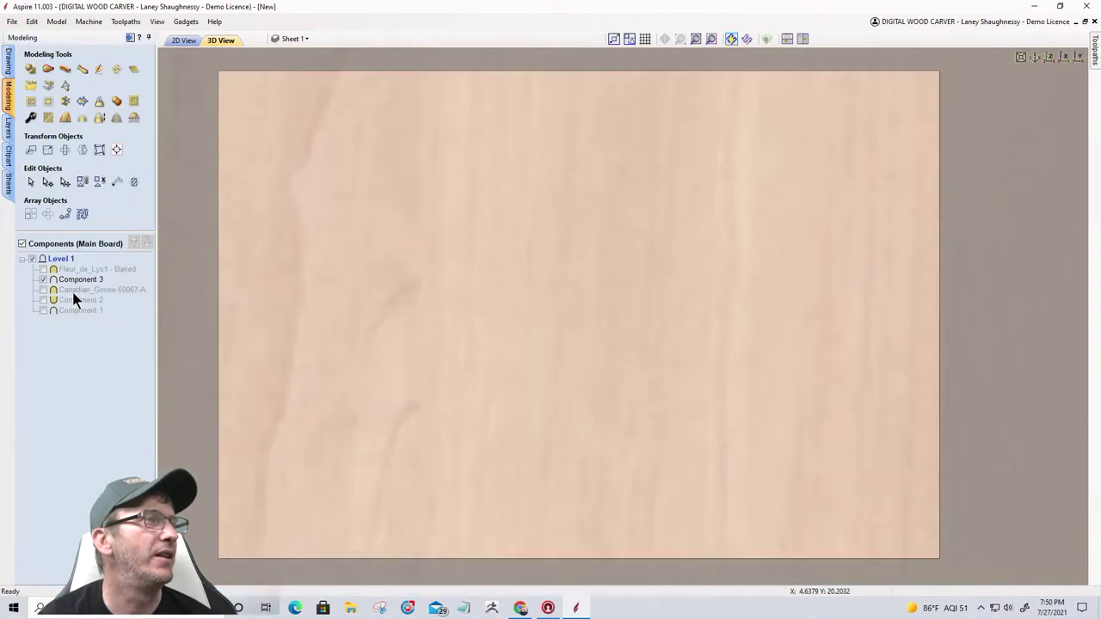
Step: Select Component 3 in the Components tree
mouse_move(68, 312)
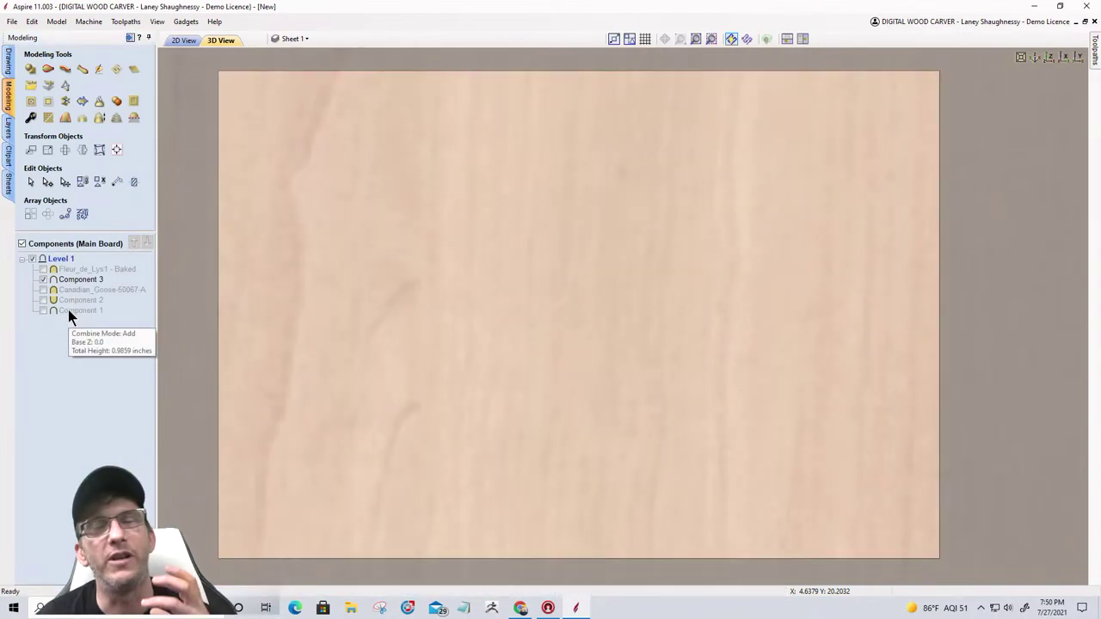
mouse_move(69, 270)
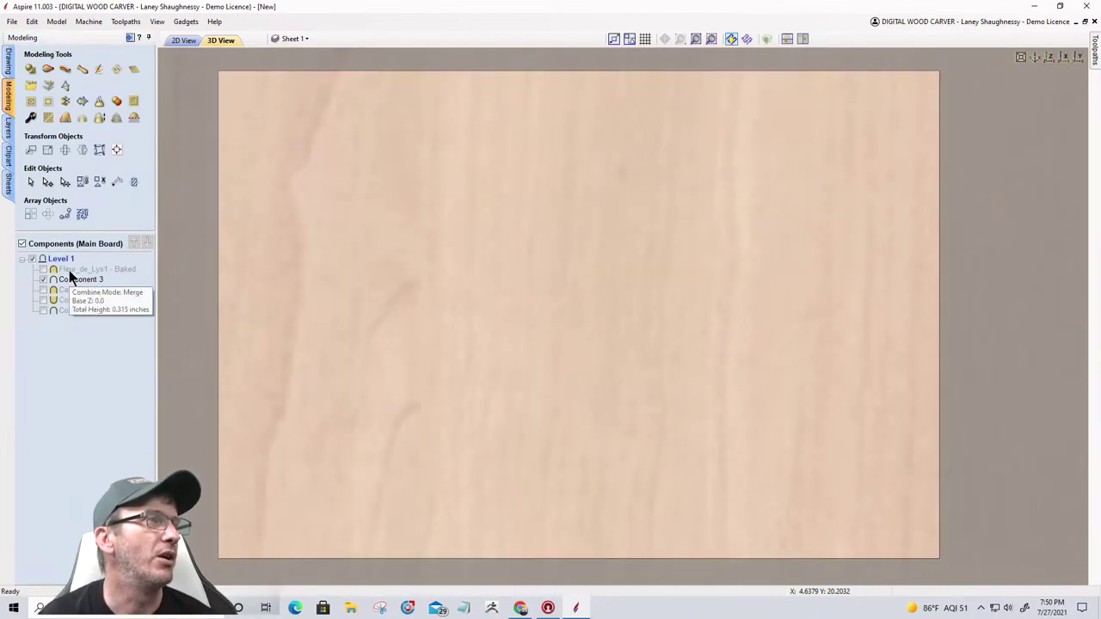
click(71, 280)
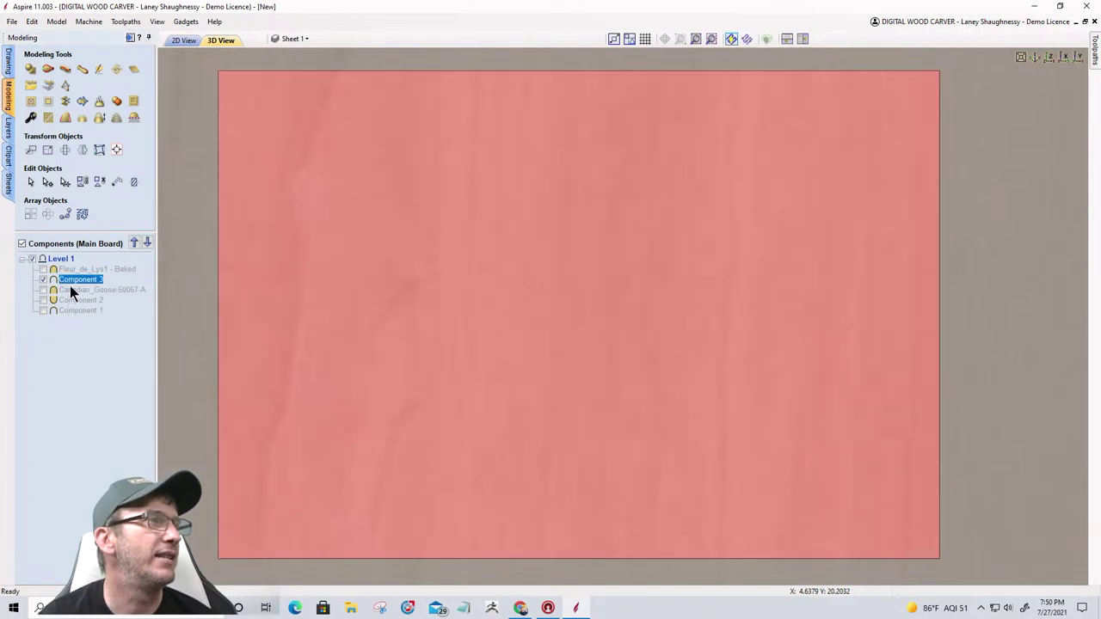
right_click(69, 279)
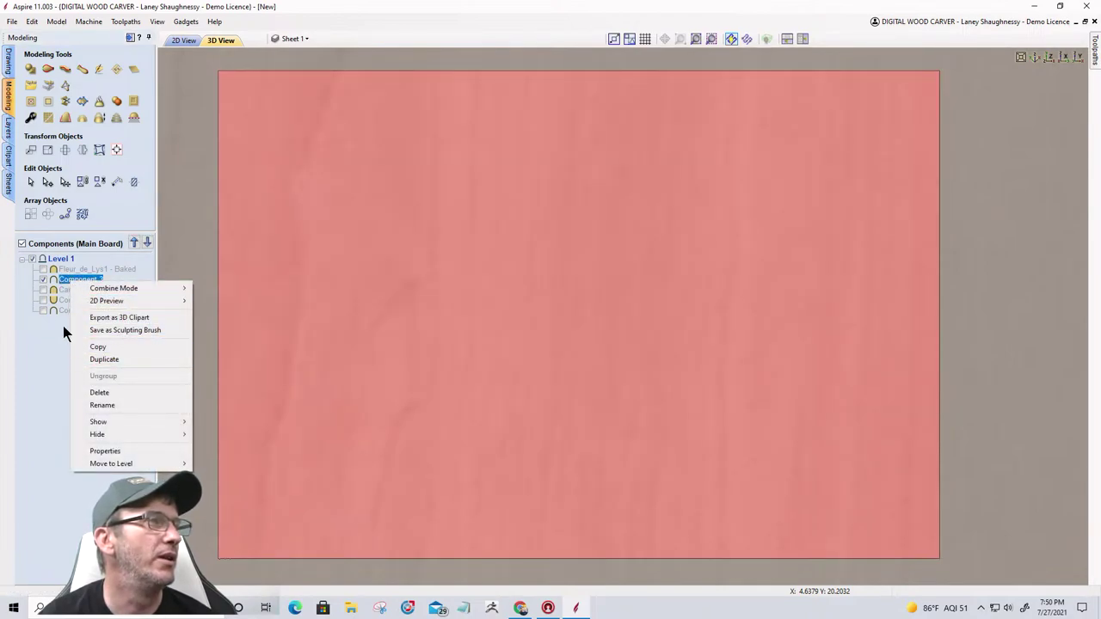
click(43, 290)
Step: Show Canadian_Goose-50067-A, Component 2 and Component 1, then right-click Component 3 through Component 1 selected together
click(43, 290)
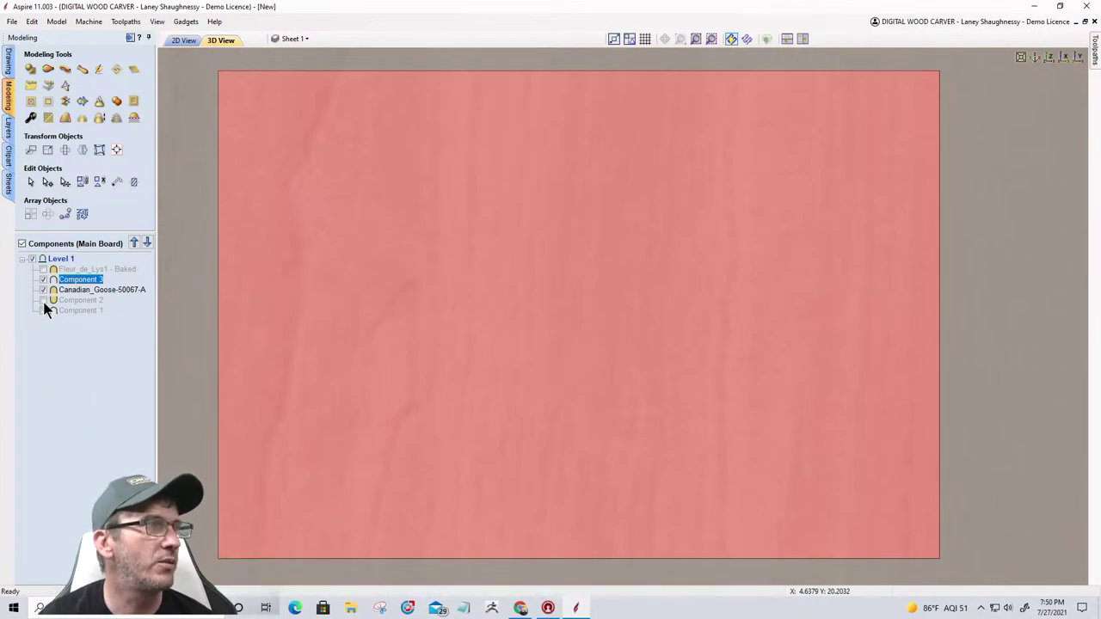
click(43, 300)
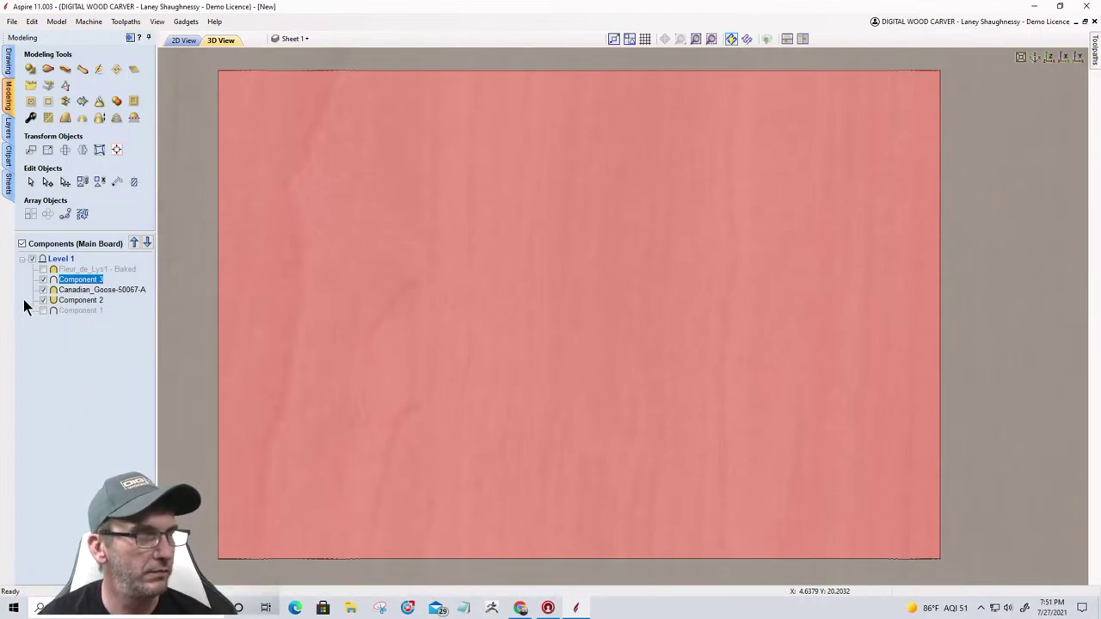
click(43, 310)
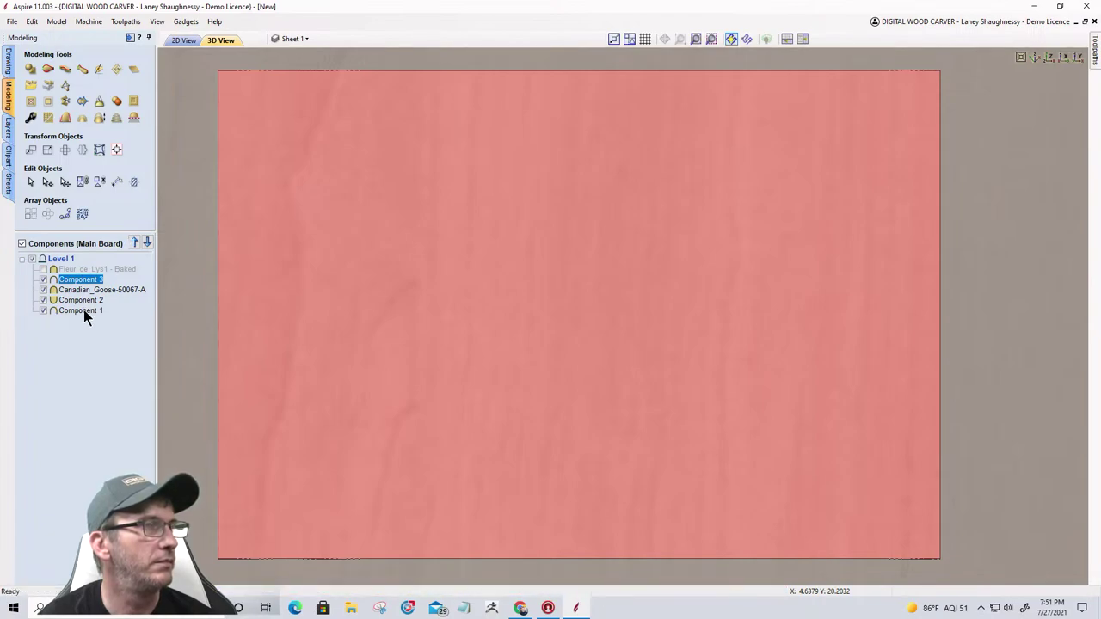
shift+click(84, 310)
right_click(82, 310)
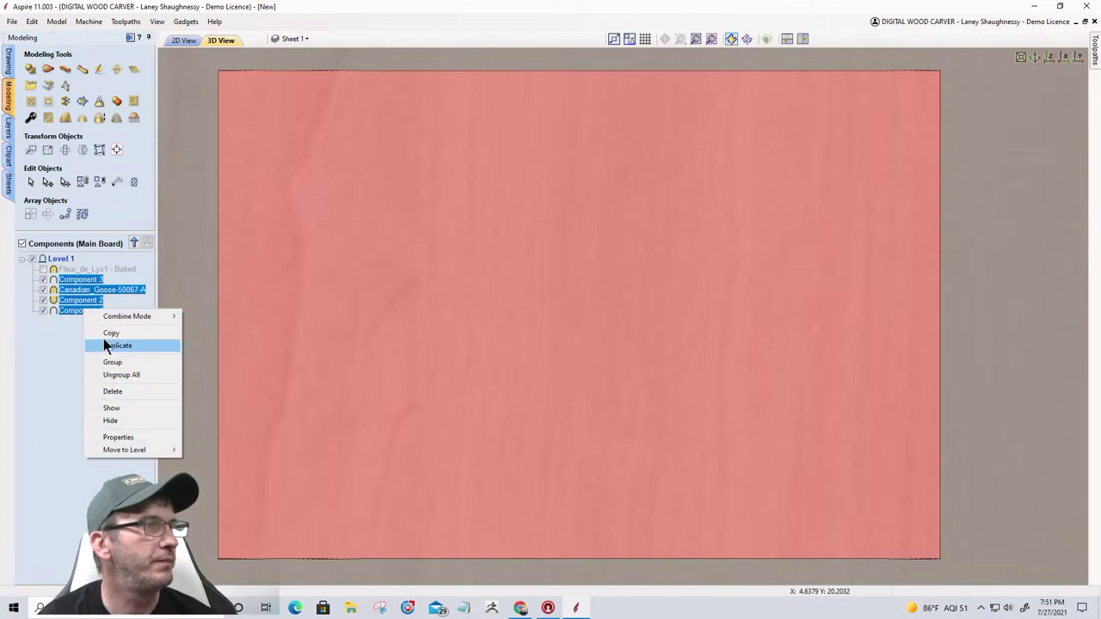
Step: Delete the four components and re-export Fleur_de_Lys1 - Baked over the Sample Flurdelis clipart
click(111, 392)
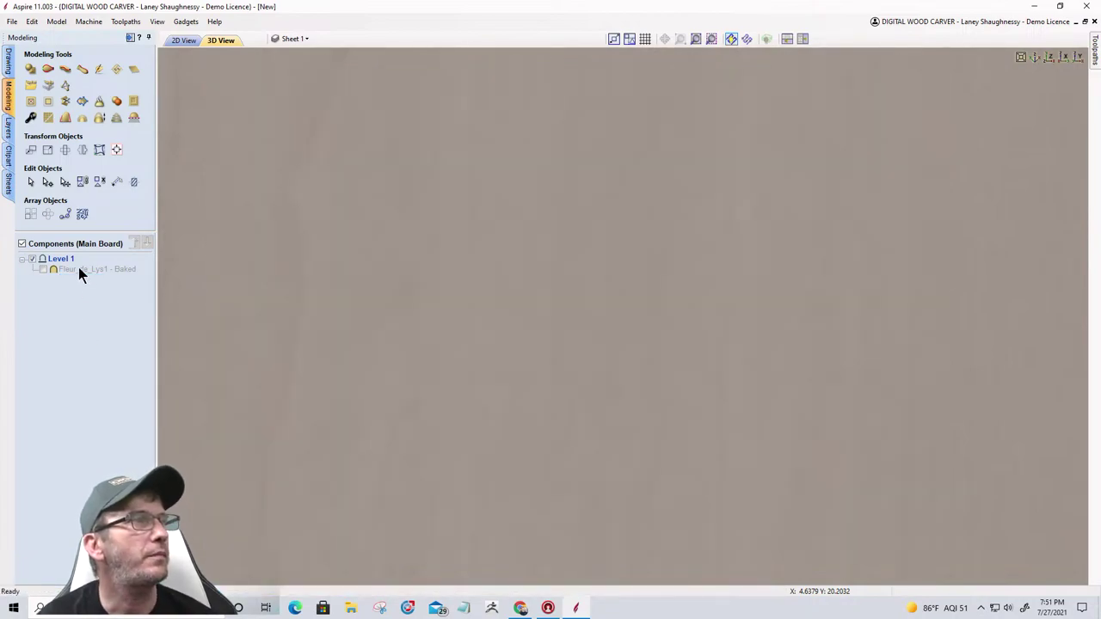
click(79, 269)
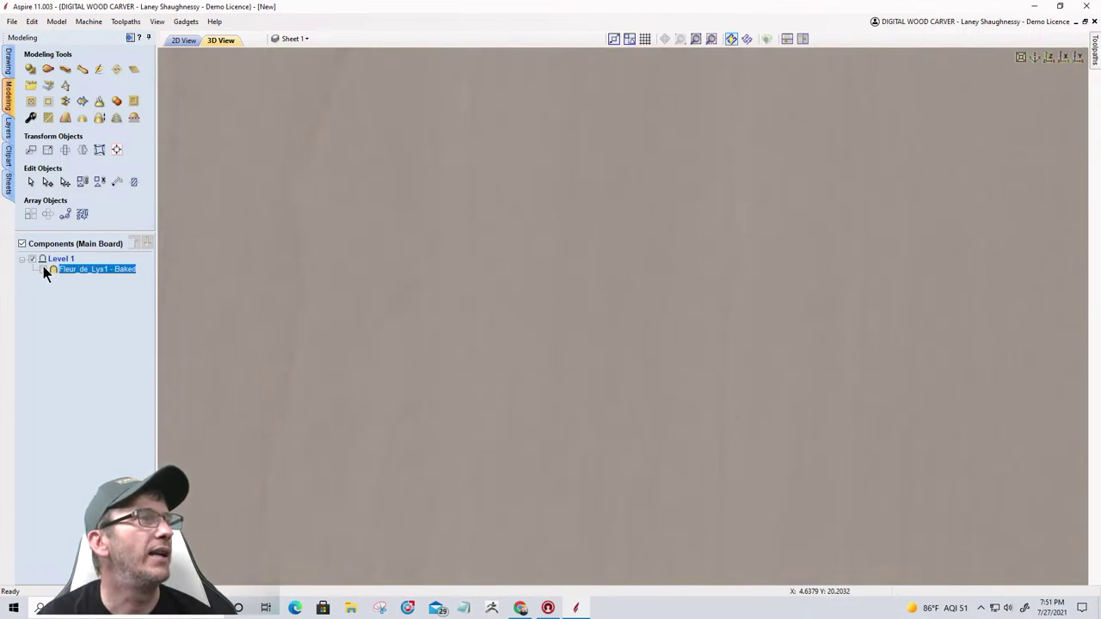
click(57, 21)
click(97, 119)
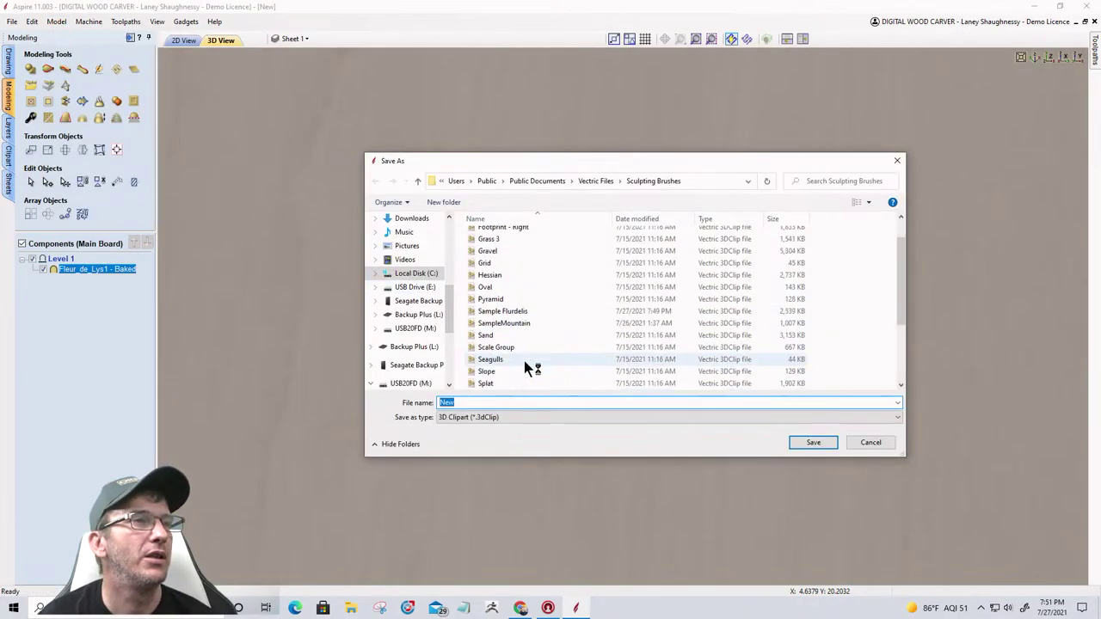
scroll(524, 368, down, 2)
click(506, 251)
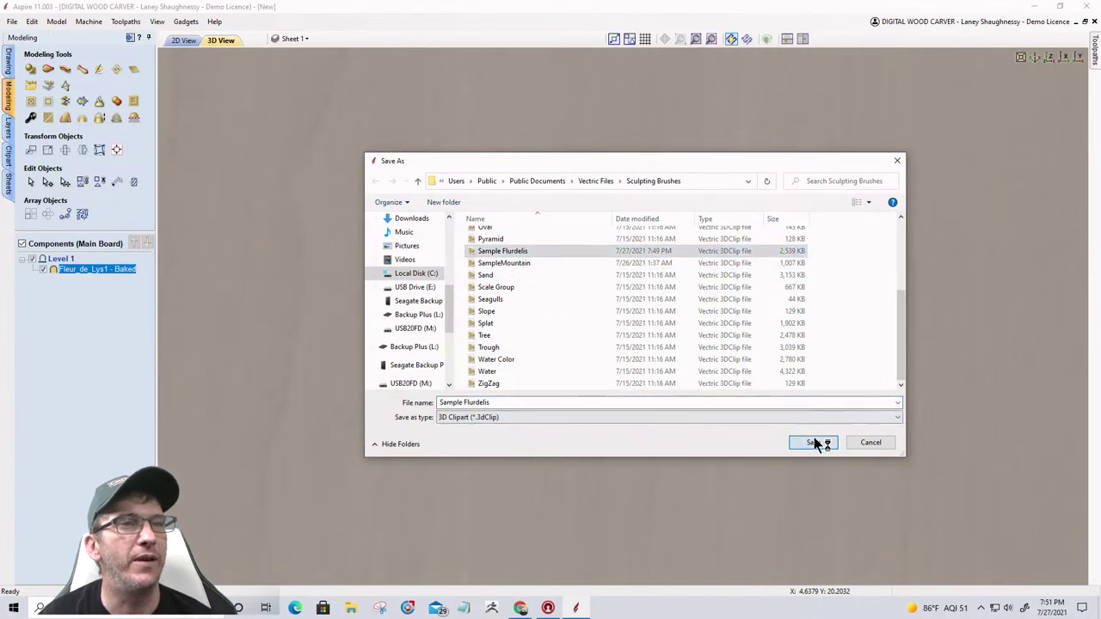
click(572, 306)
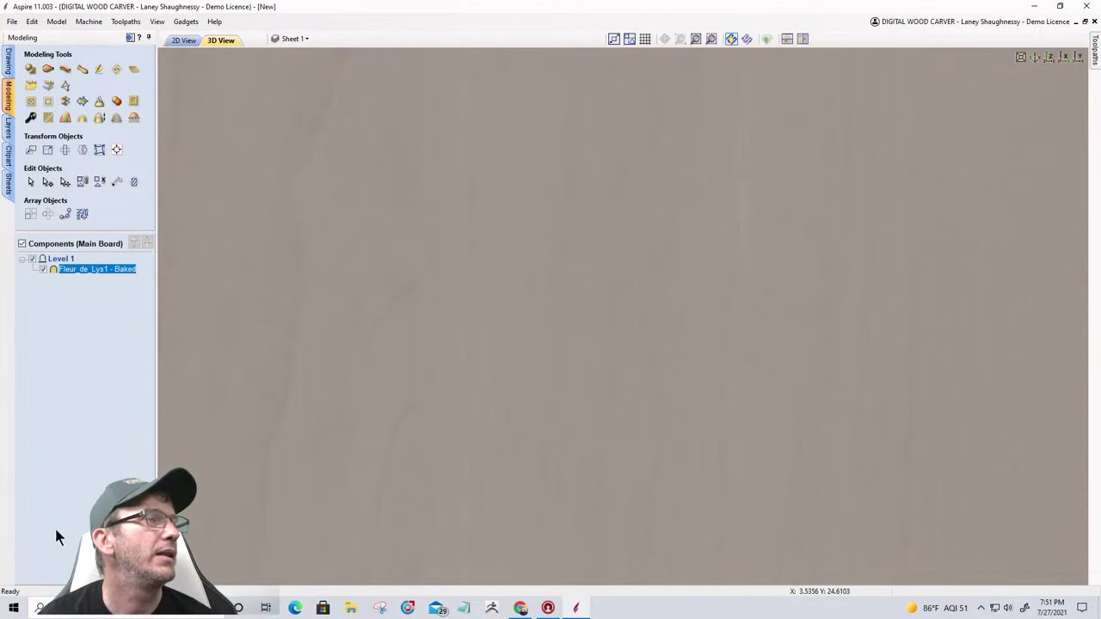
Step: In 2D view, build a flat 0.25-inch shape from the top Main Board rectangle
click(9, 65)
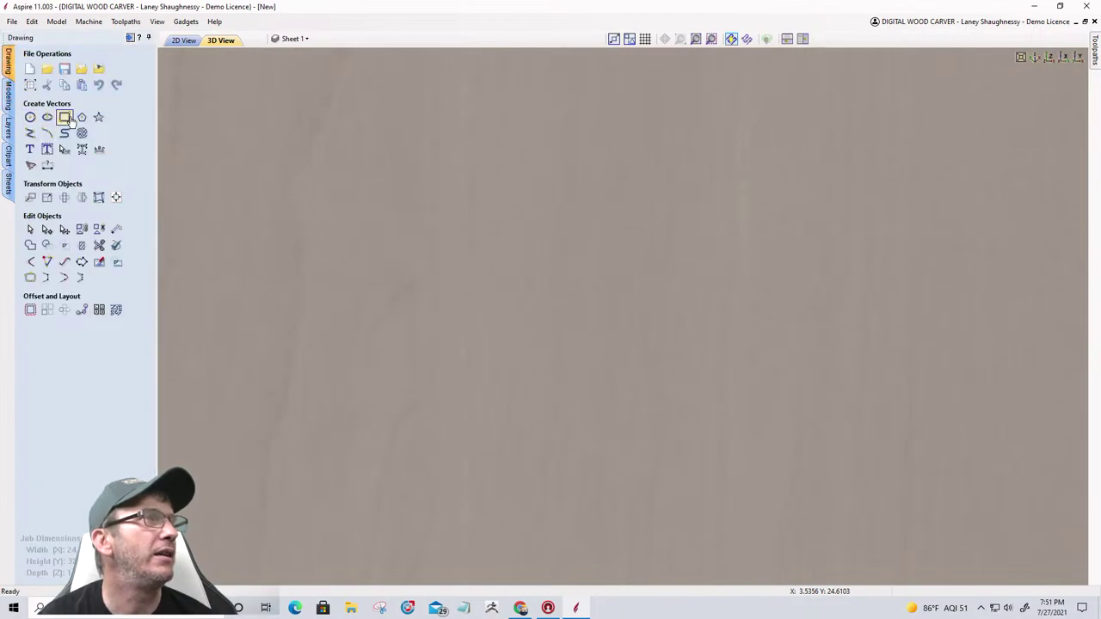
click(65, 117)
scroll(414, 298, down, 3)
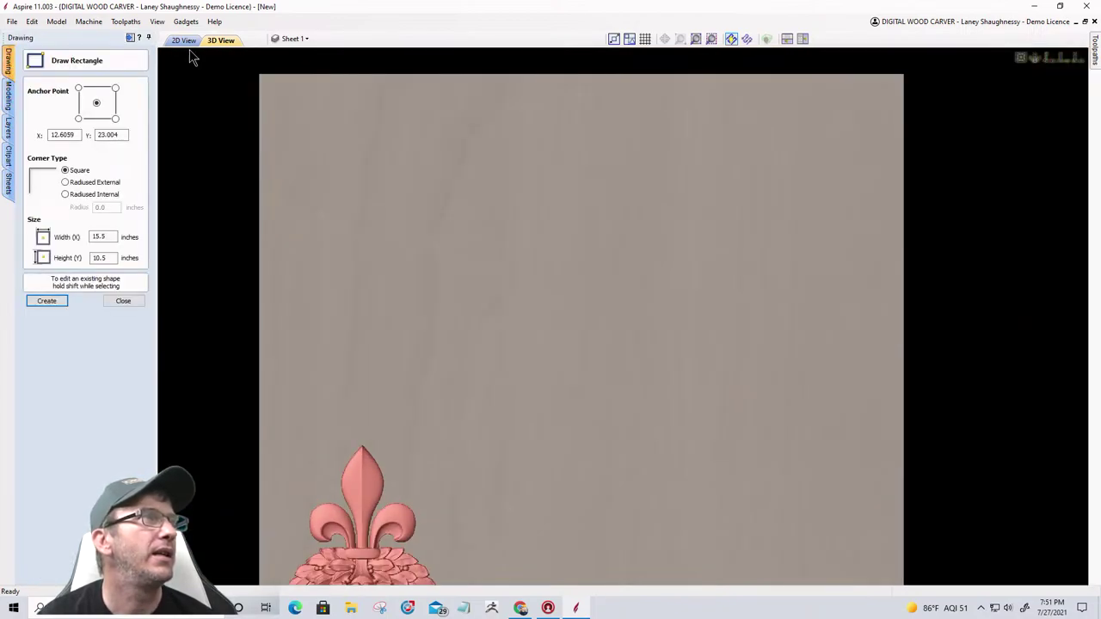
click(183, 40)
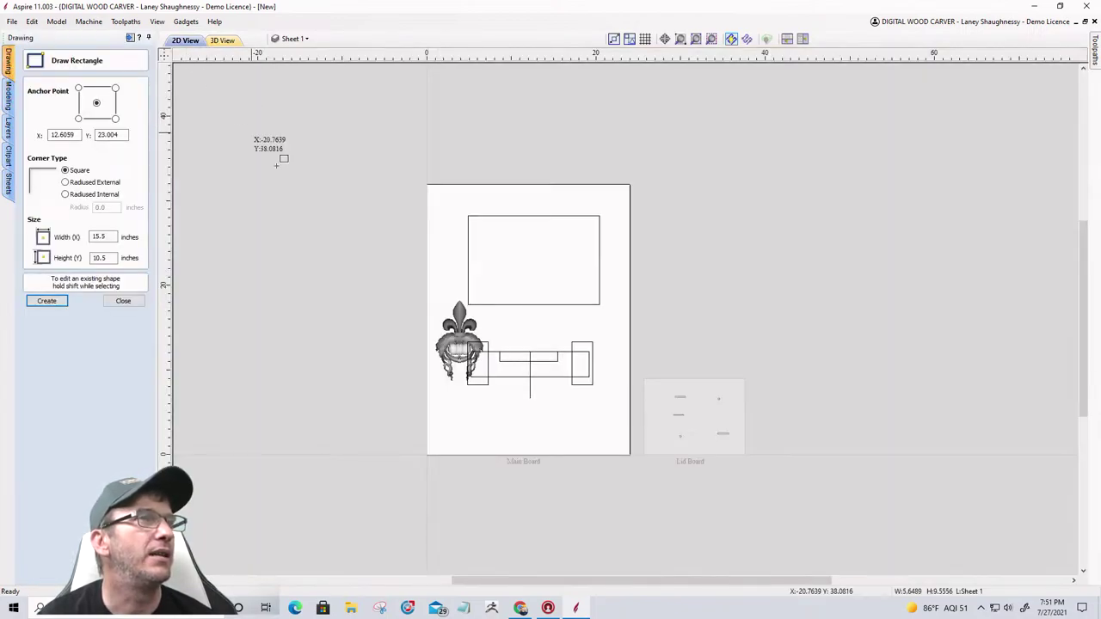
click(124, 302)
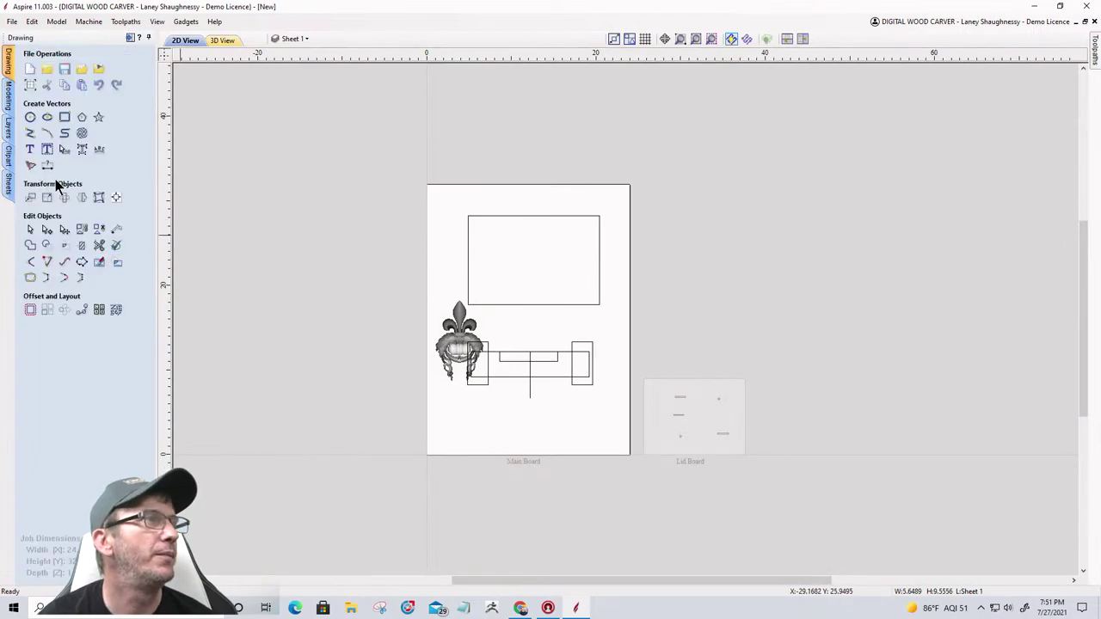
click(7, 101)
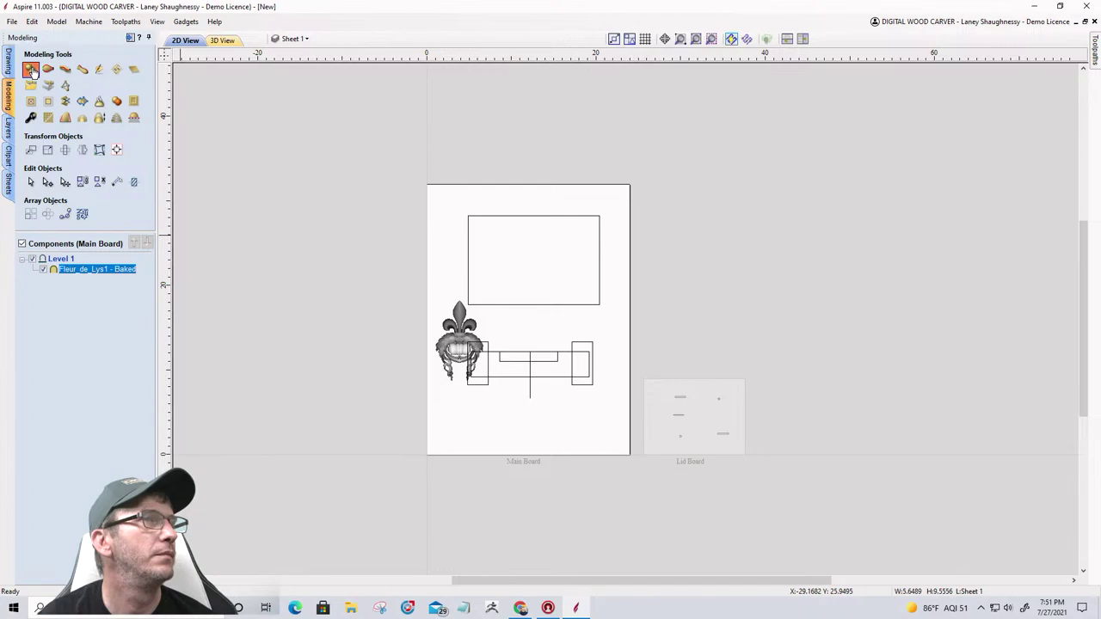
click(31, 69)
click(530, 216)
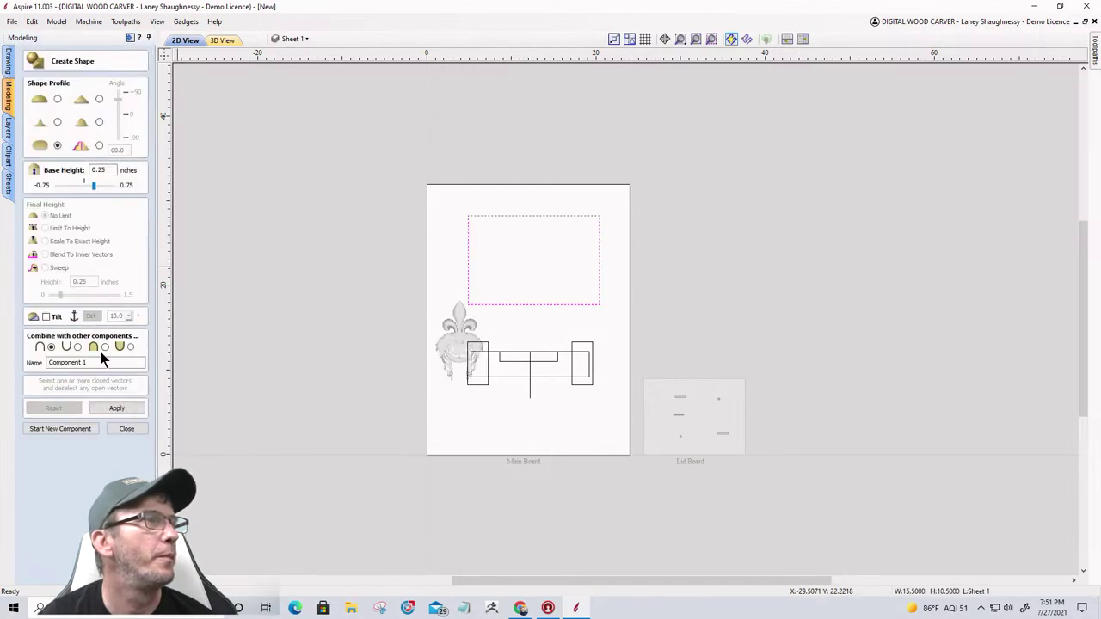
click(116, 410)
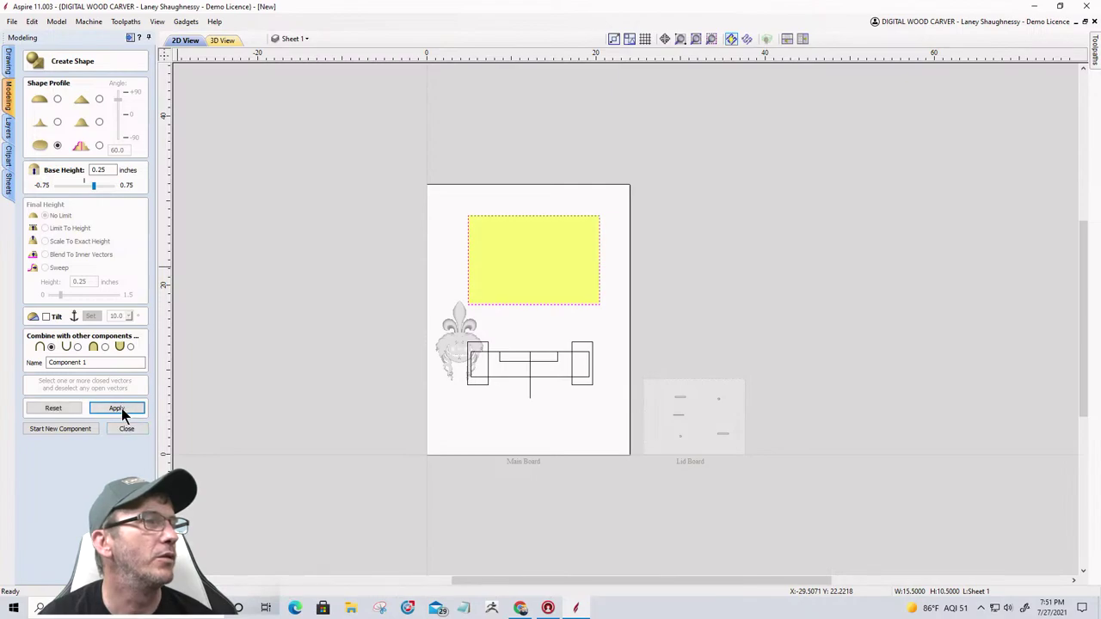
click(126, 428)
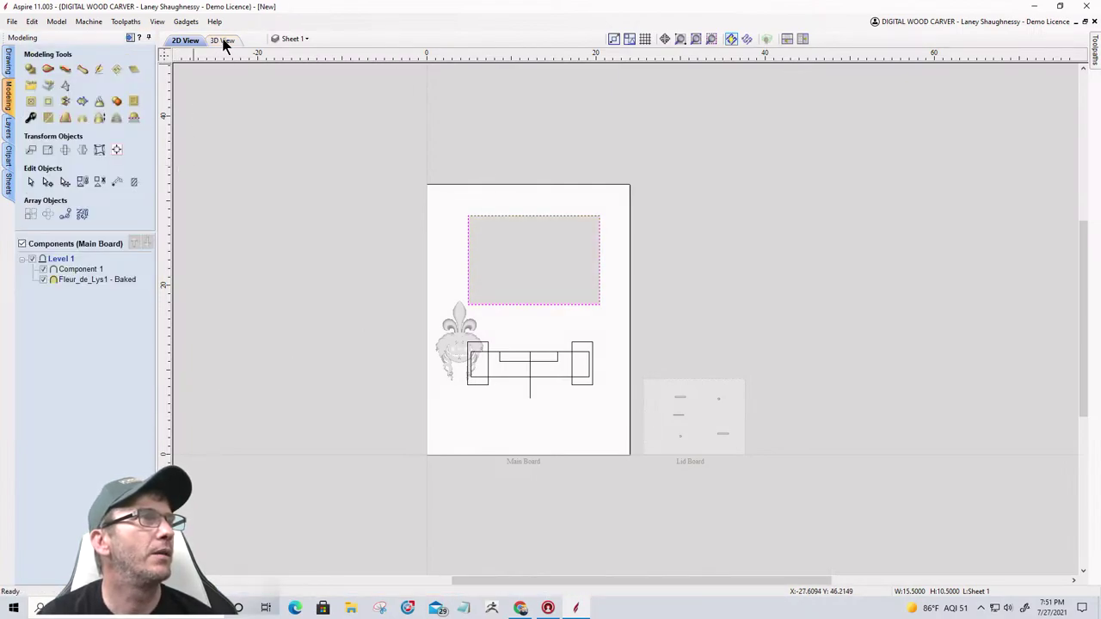
Step: Select Component 1 in the 3D view and open the sculpting tools
click(90, 271)
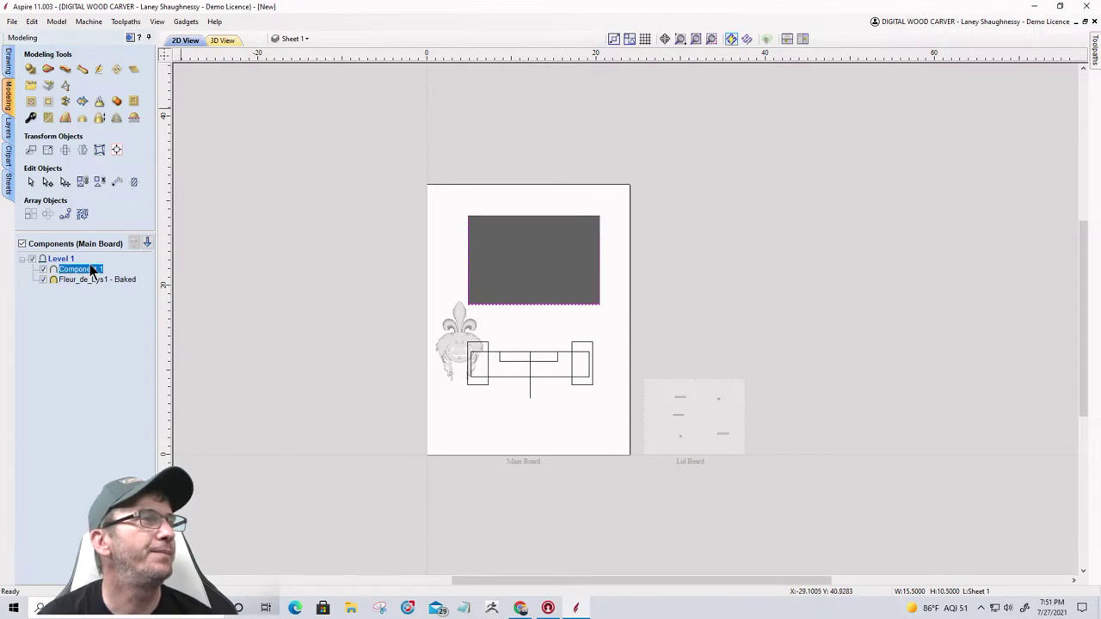
click(222, 40)
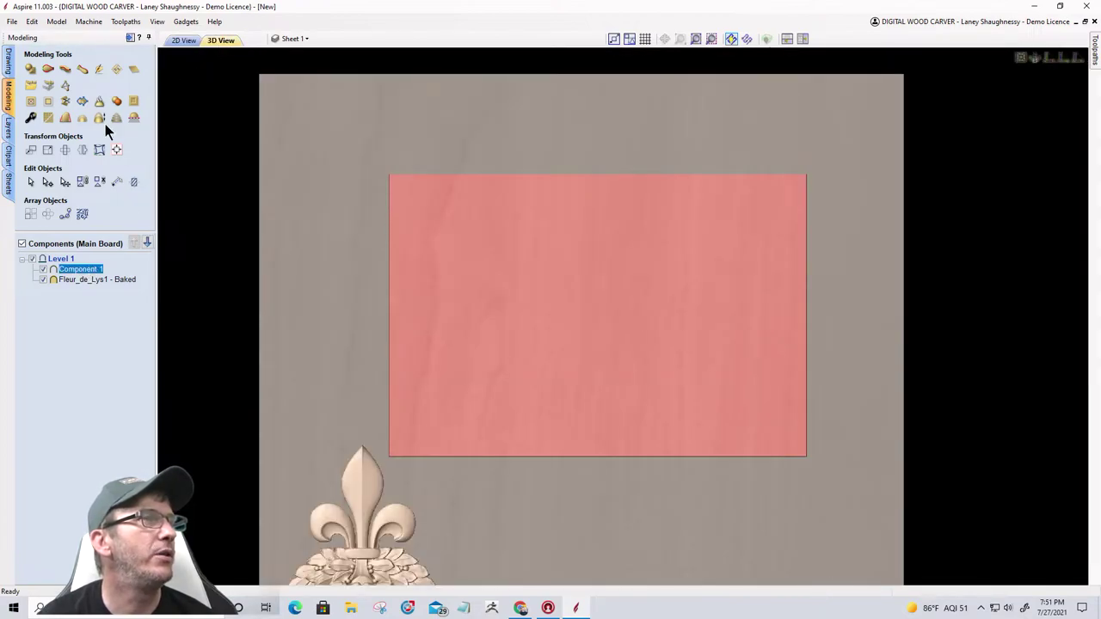
click(100, 72)
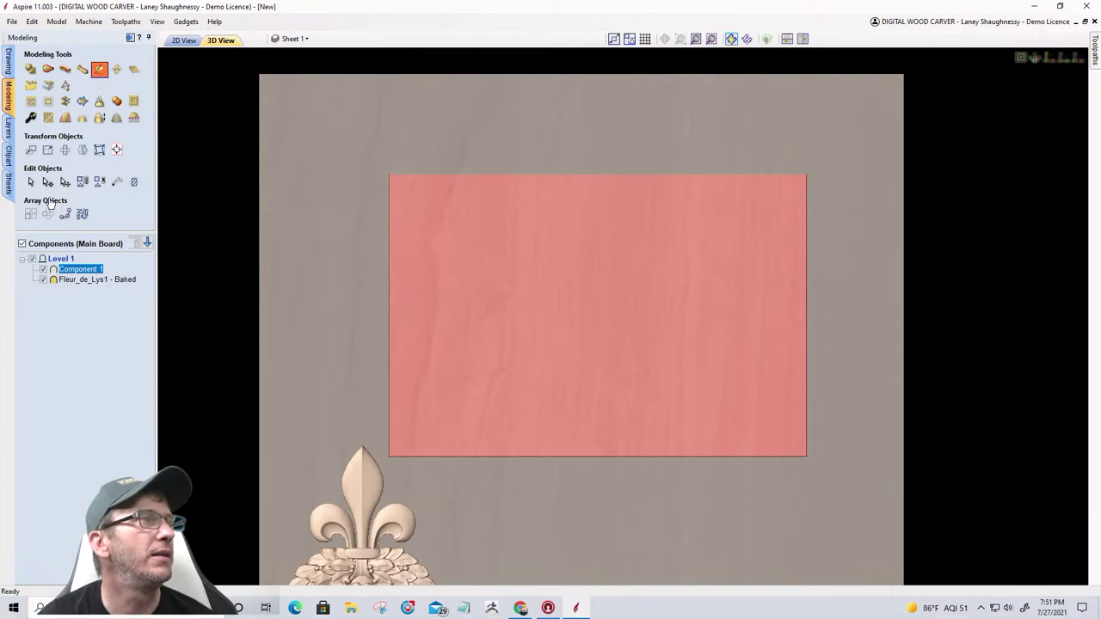
key(Escape)
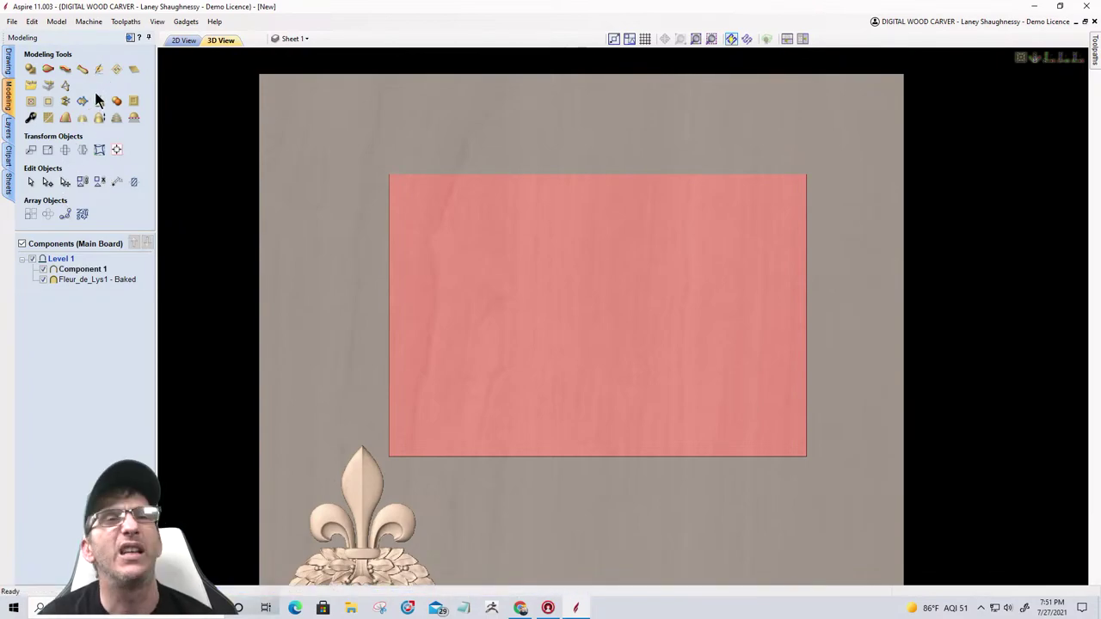
click(98, 99)
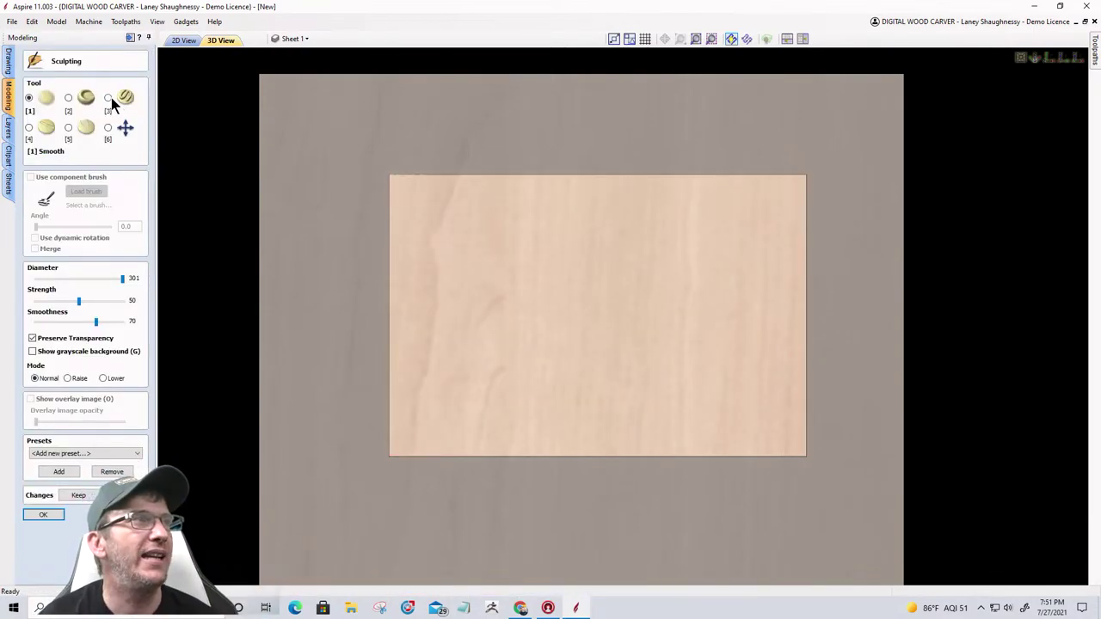
Step: Set sculpting to Deposit with the Sample Flurdelis component brush
click(107, 98)
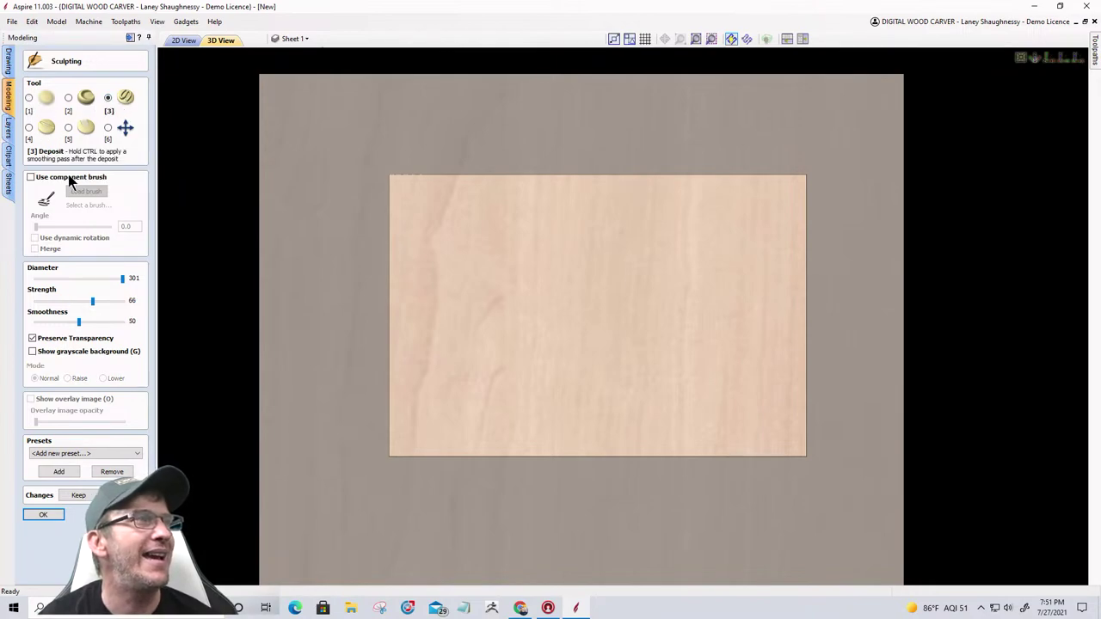
click(31, 177)
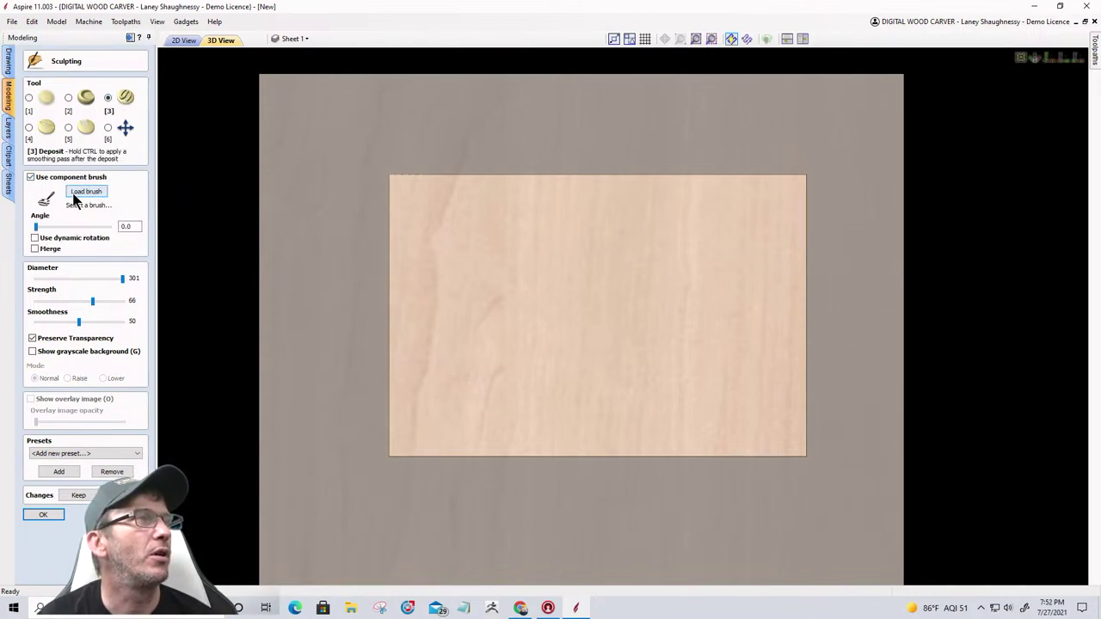
click(79, 196)
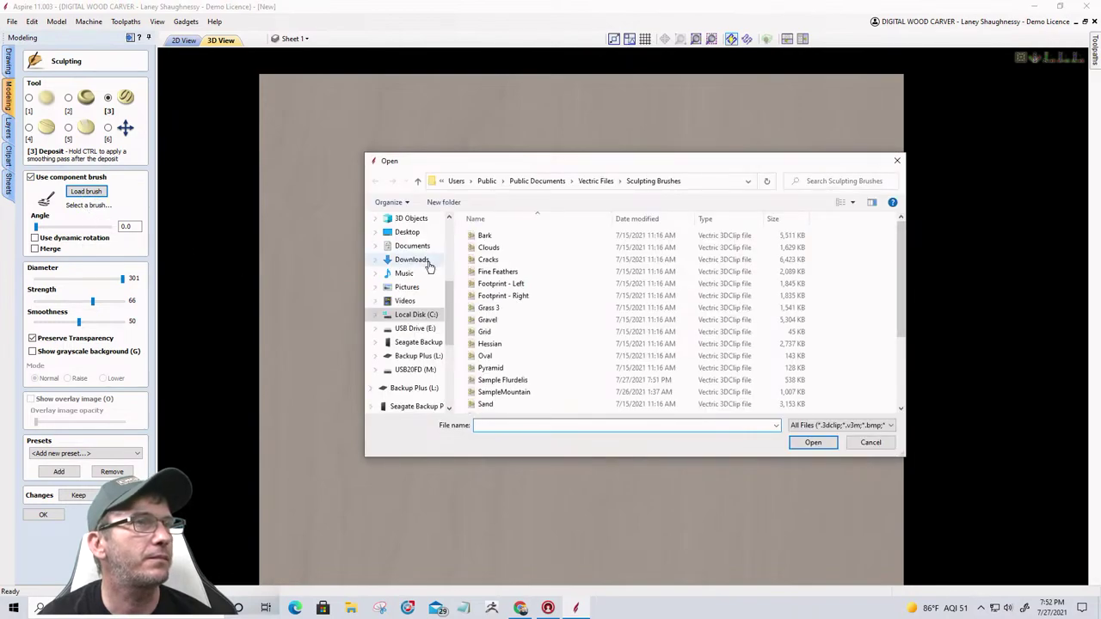
scroll(504, 398, down, 1)
double_click(505, 350)
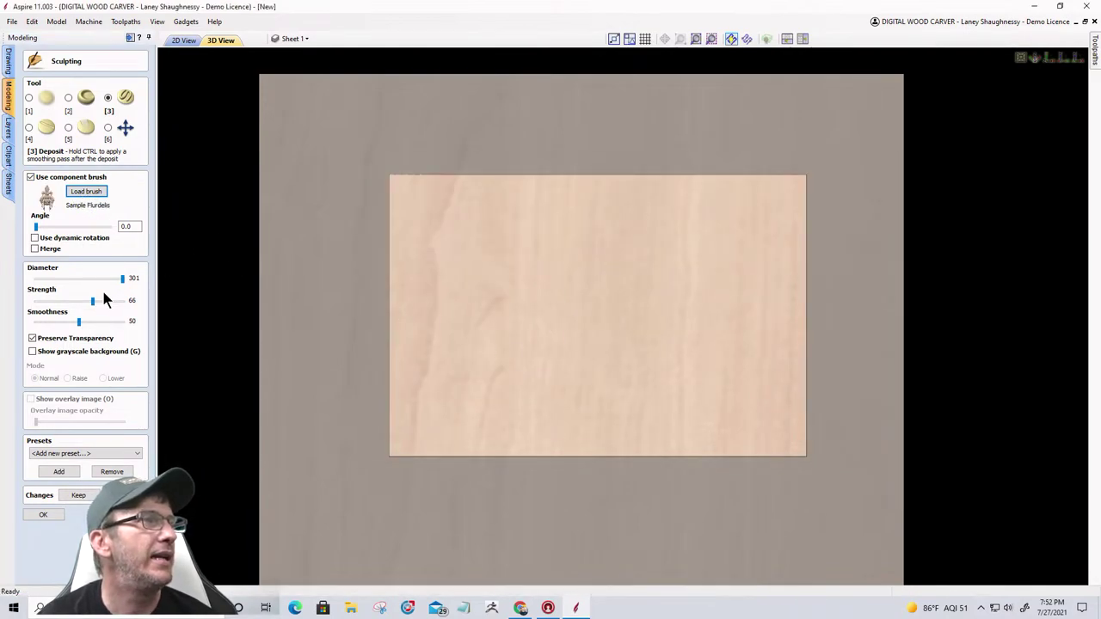
shift+scroll(541, 296, down, 5)
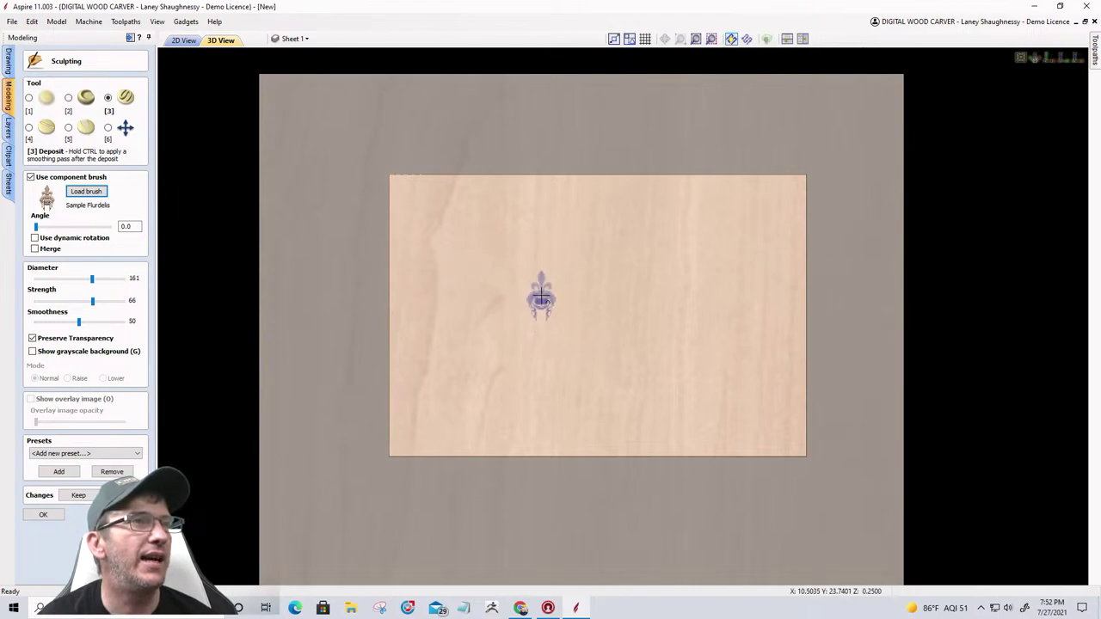
shift+scroll(541, 299, up, 6)
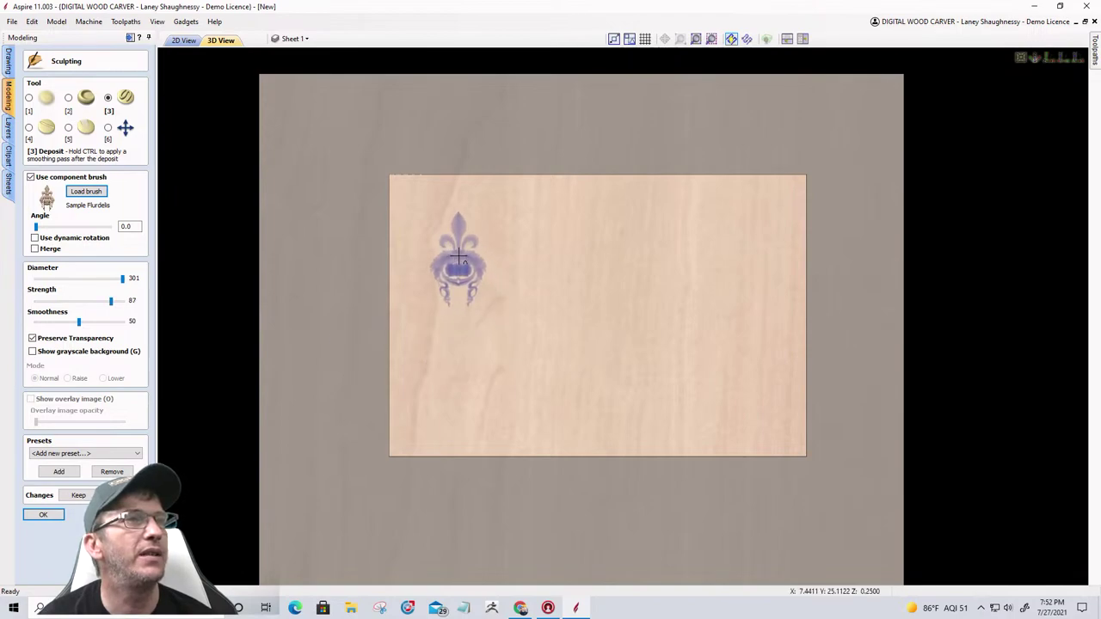
Step: Stamp fleur-de-lis across the board's upper left, centre and right, smearing a few
click(424, 236)
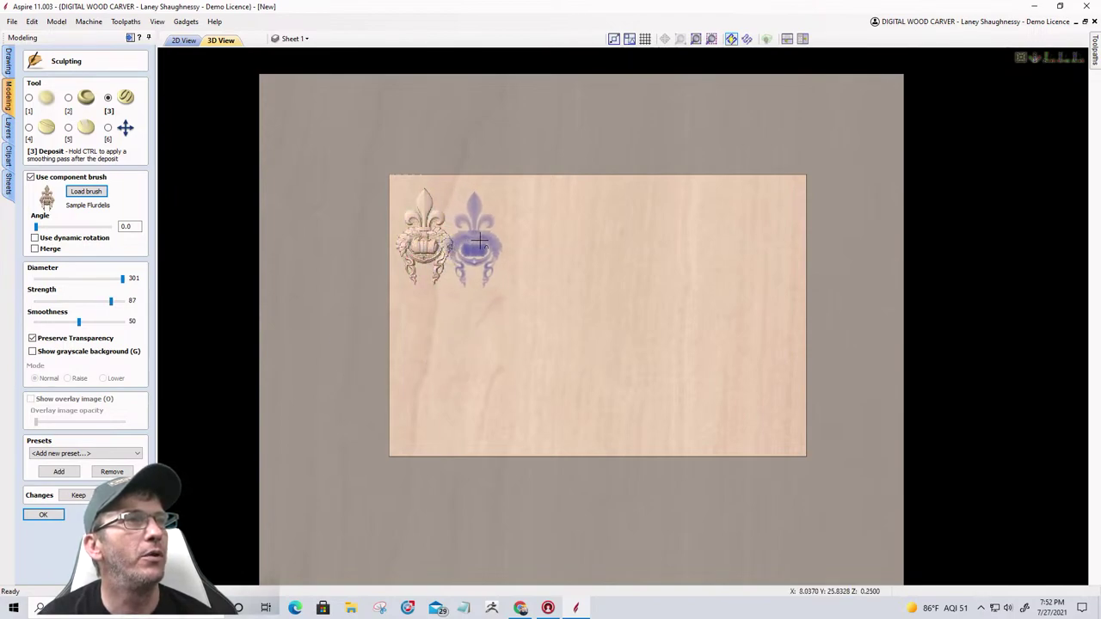
click(492, 239)
click(424, 340)
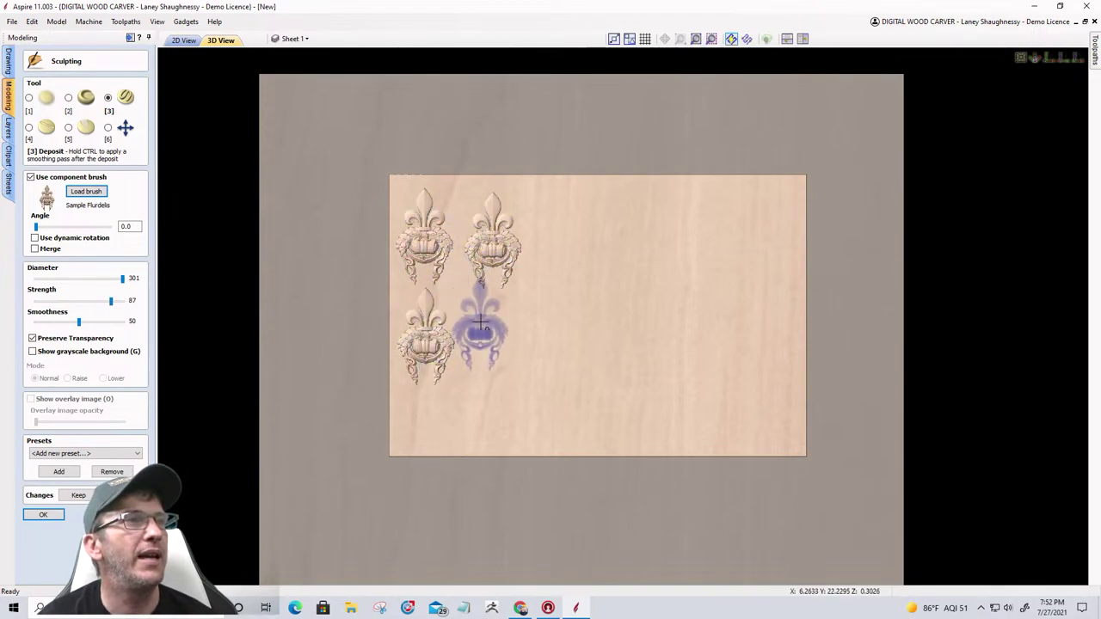
click(492, 323)
drag(572, 307, 583, 307)
click(652, 320)
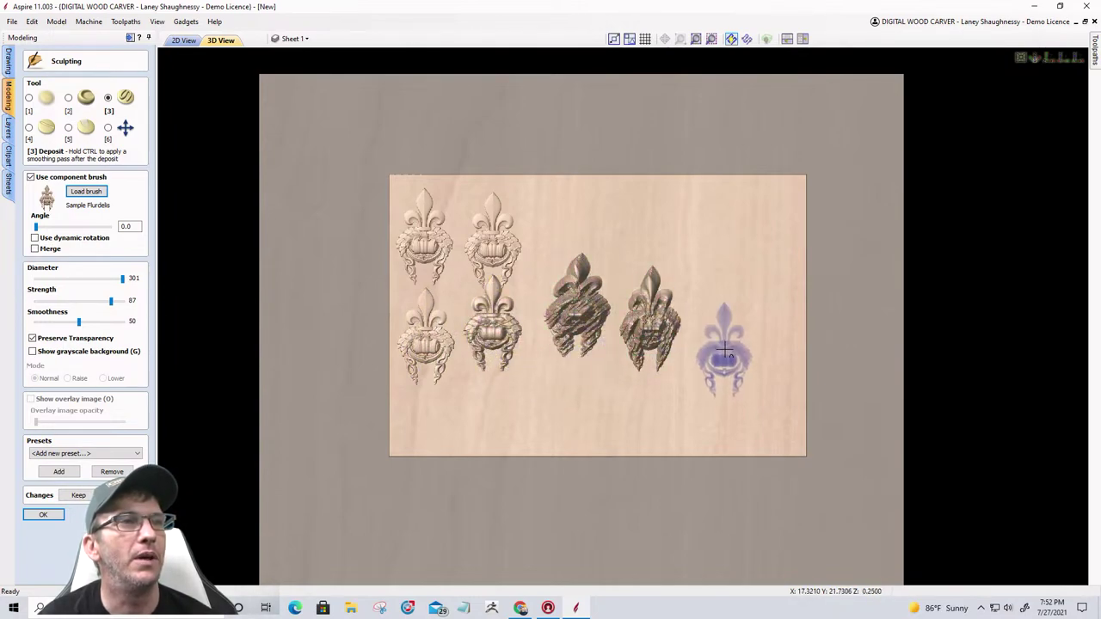
drag(720, 344, 729, 368)
click(738, 258)
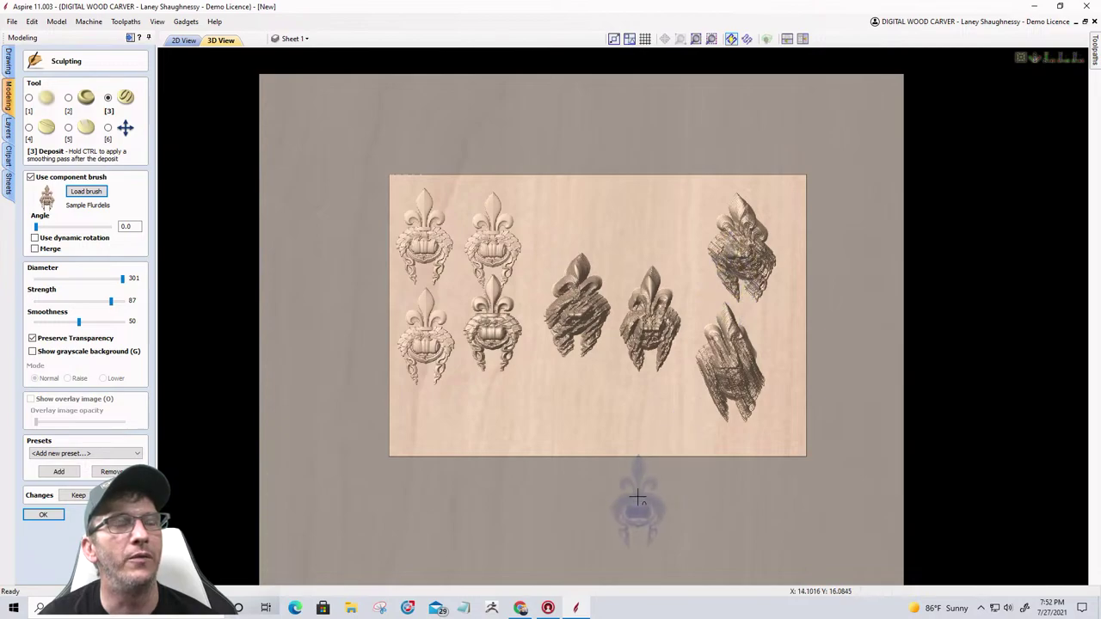
drag(696, 209, 661, 231)
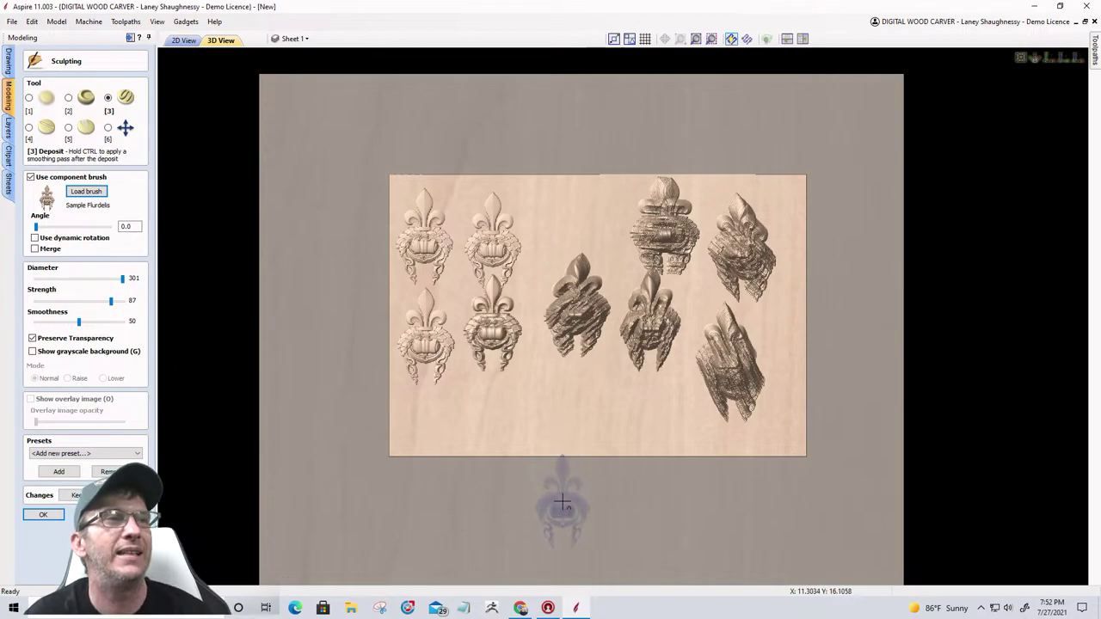
Step: Stamp fleur-de-lis along the bottom edge and in the top row
click(536, 404)
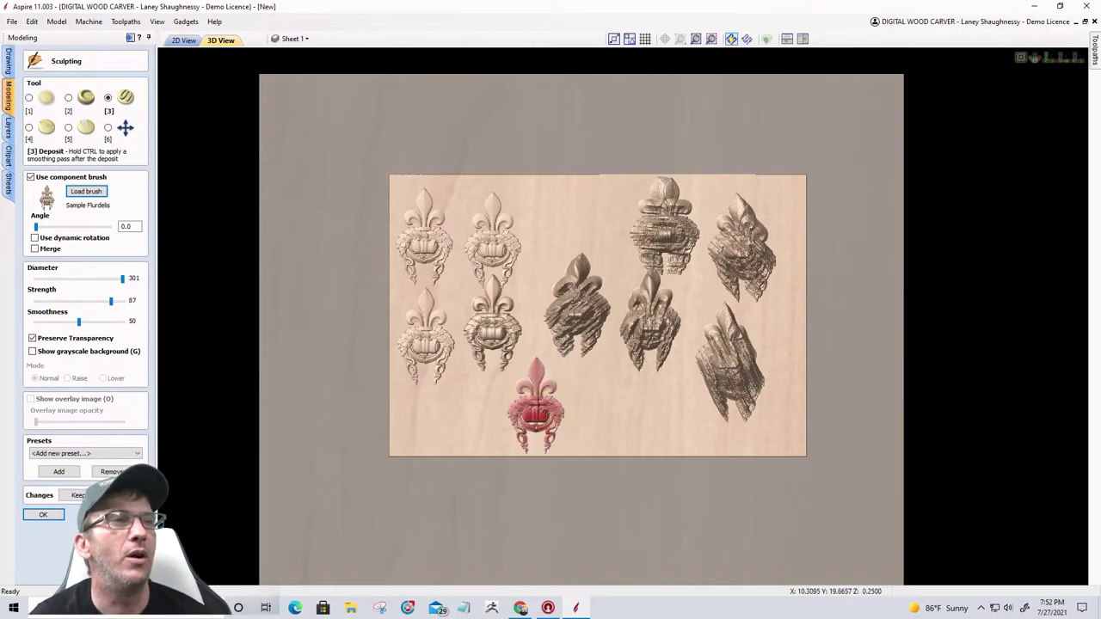
click(609, 404)
click(684, 404)
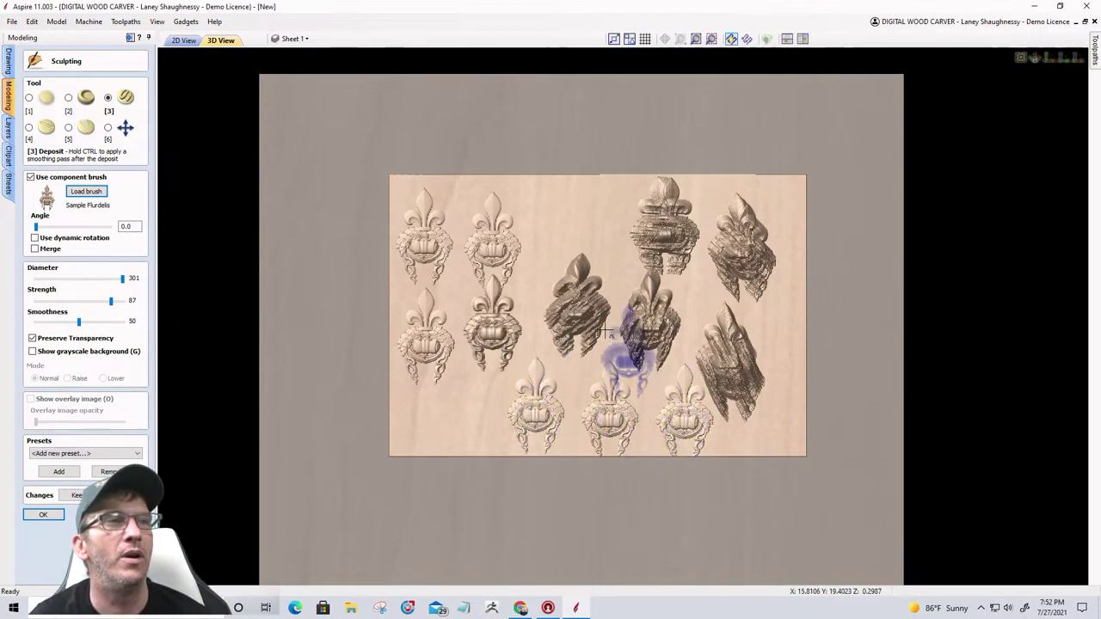
click(548, 232)
click(614, 233)
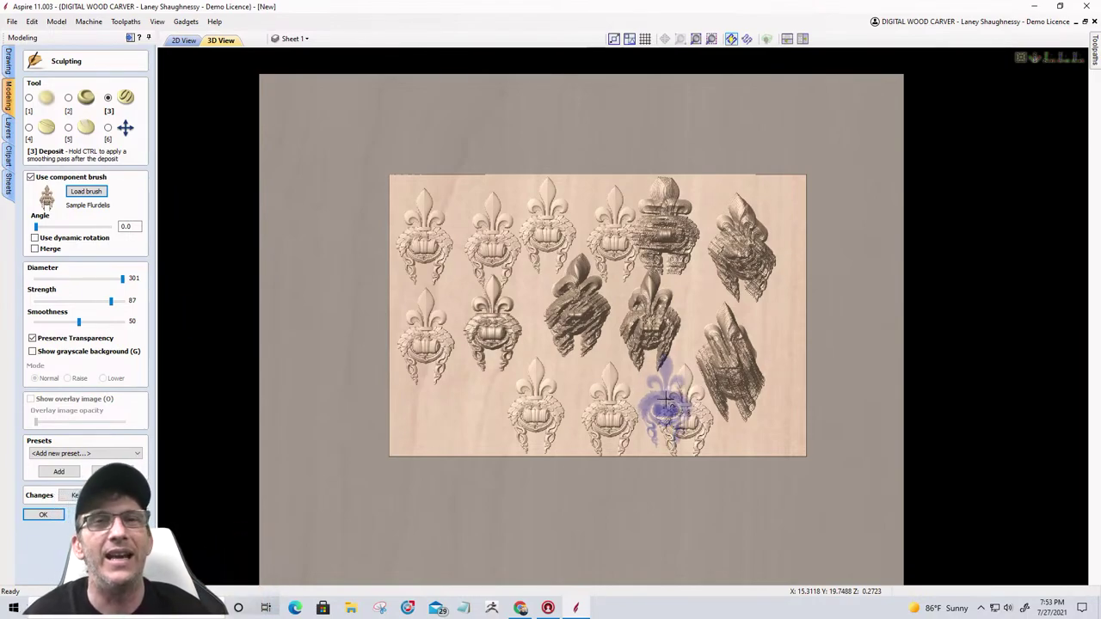
Step: Deposit four more fleur-de-lis in the lower-left, centre, lower-middle and bottom-middle gaps
click(456, 399)
click(516, 331)
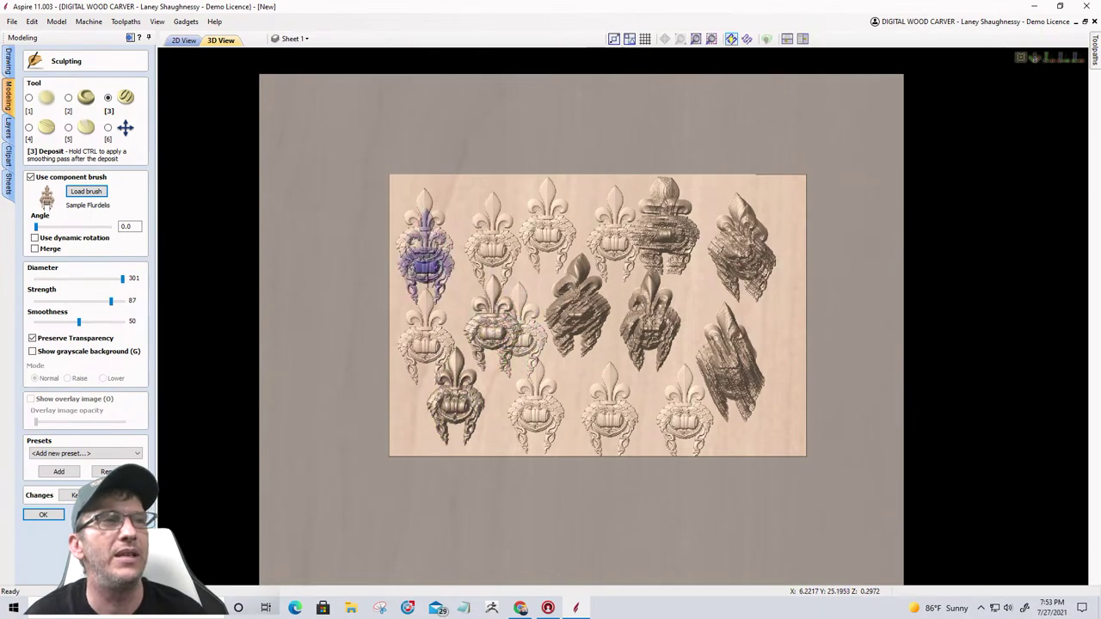
click(581, 379)
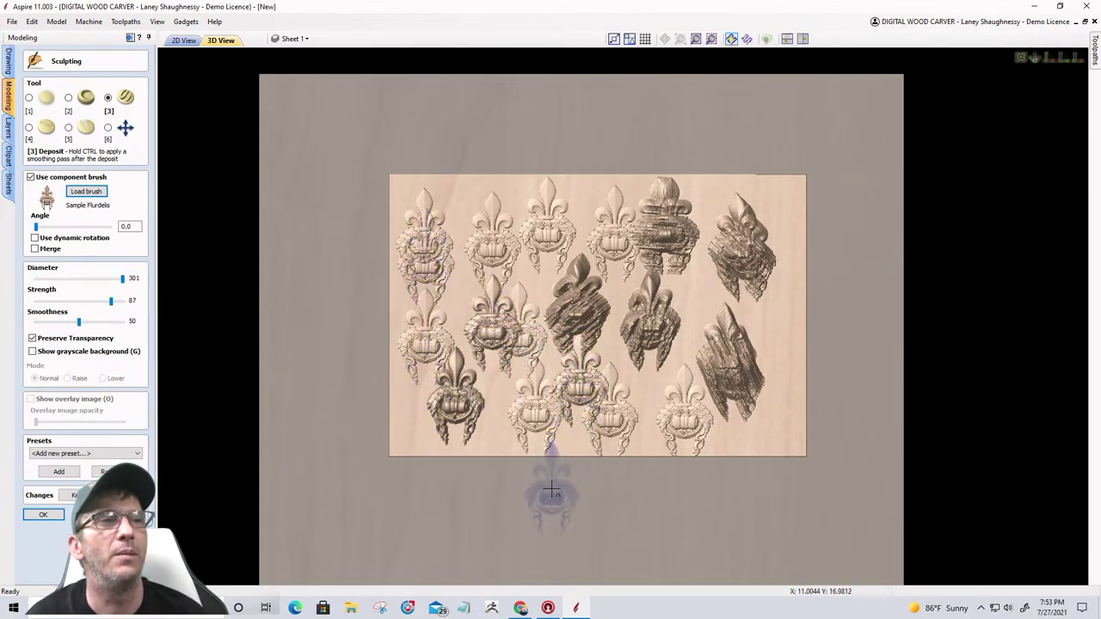
click(504, 418)
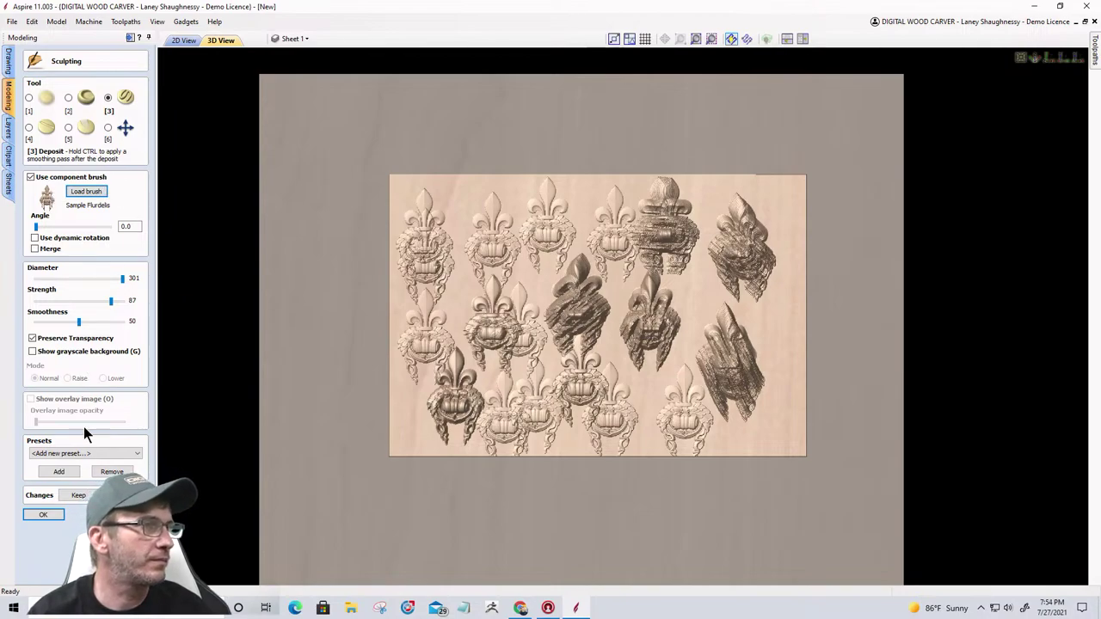
Step: Discard the fleur-de-lis sculpting, sculpt a Grass 3 band along the bottom edge, and load Clouds
click(118, 495)
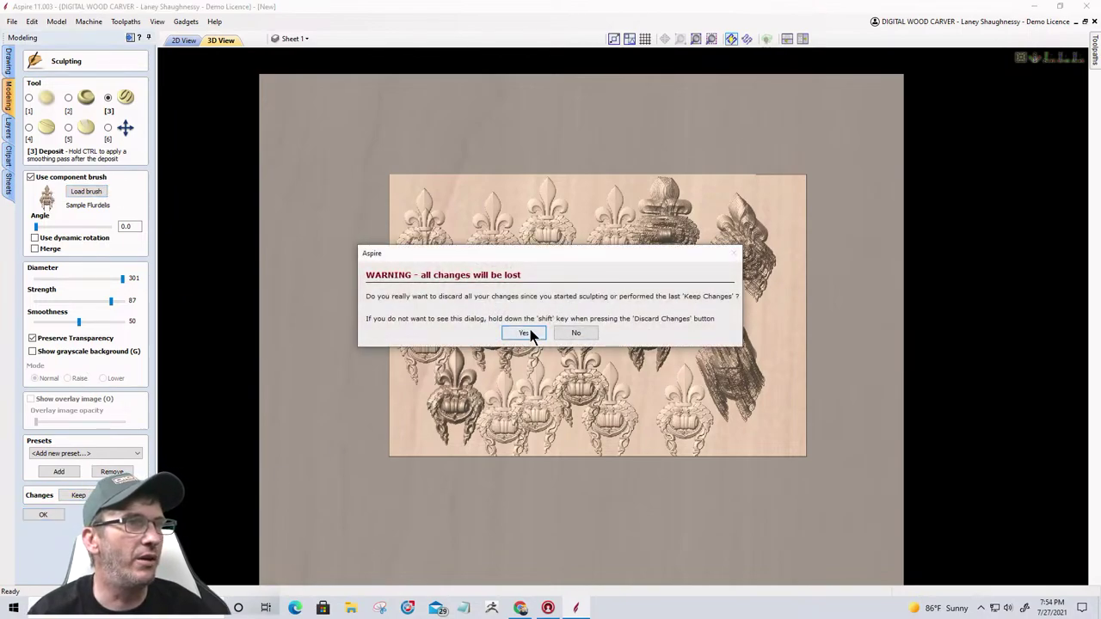
click(526, 333)
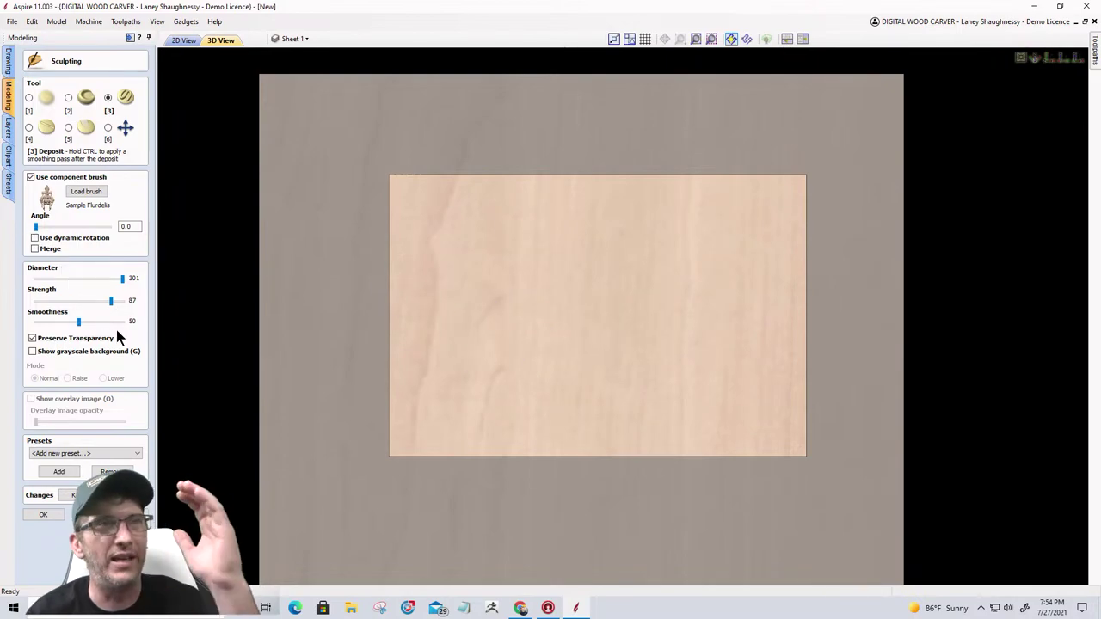
click(98, 192)
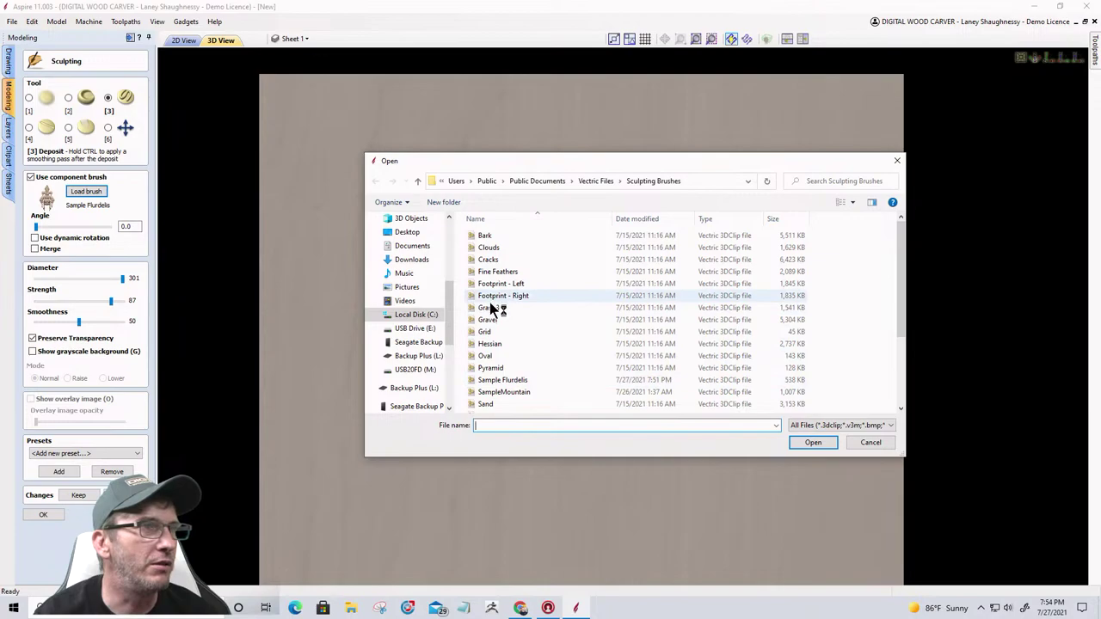
click(491, 307)
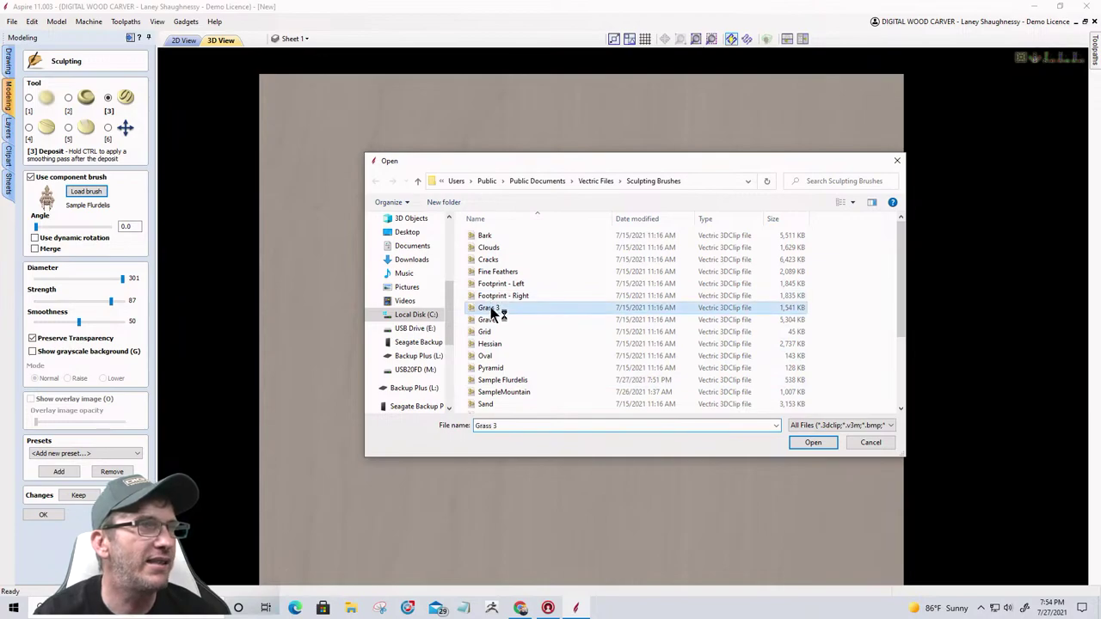
click(813, 443)
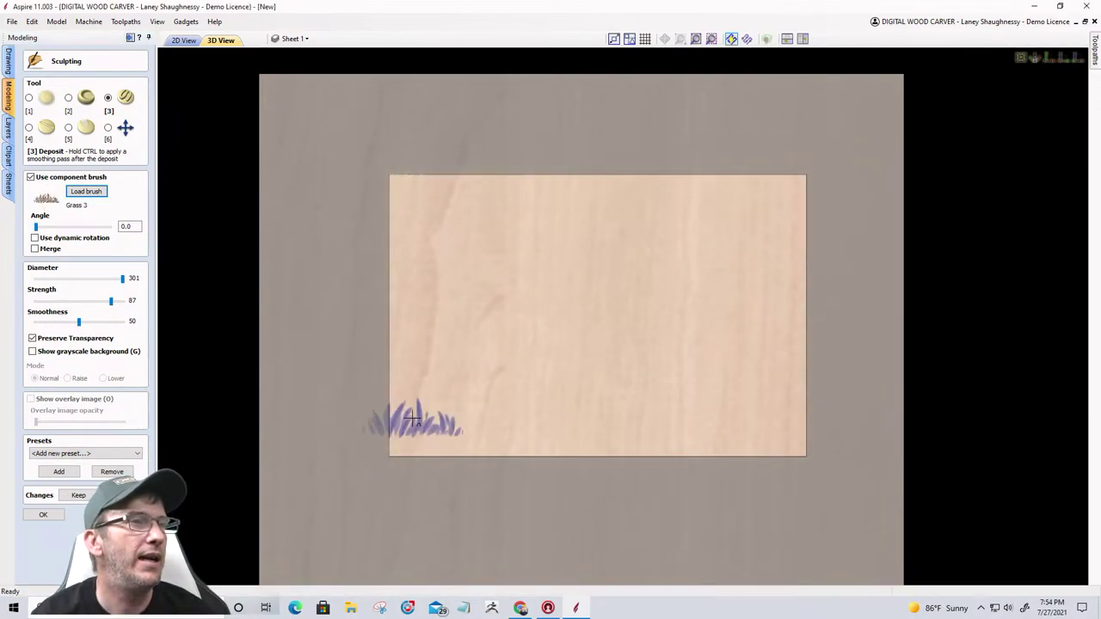
mouse_move(414, 419)
mouse_down()
mouse_move(429, 451)
mouse_move(433, 438)
mouse_move(462, 429)
mouse_move(553, 428)
mouse_move(552, 449)
mouse_move(627, 448)
mouse_move(631, 434)
mouse_move(715, 446)
mouse_move(757, 436)
mouse_up()
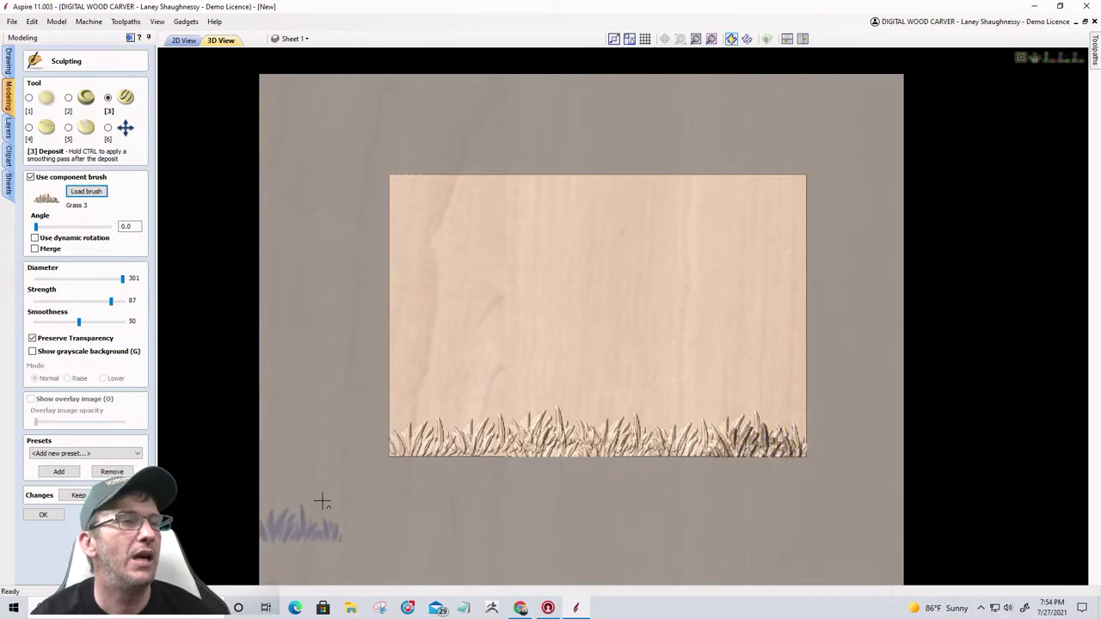
click(85, 191)
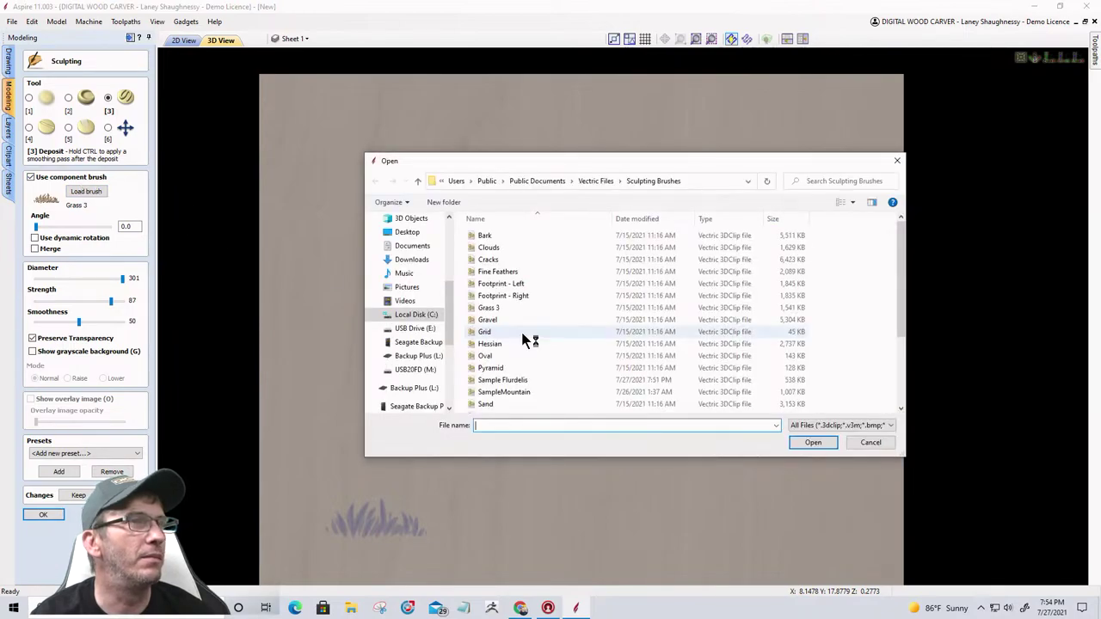
click(505, 247)
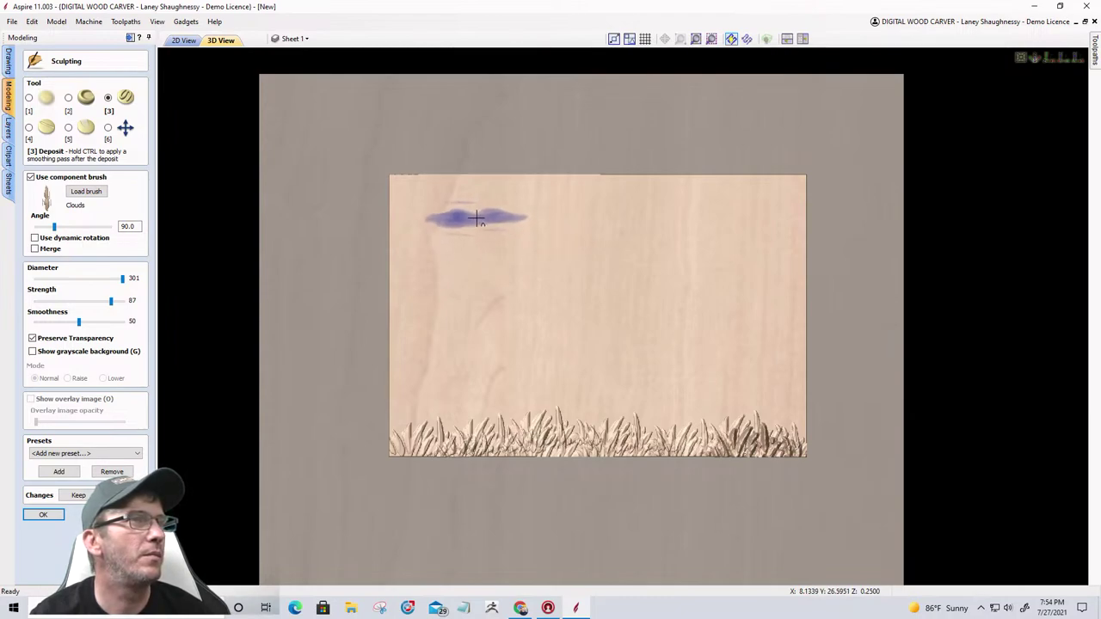
Step: Stamp Clouds-brush reliefs at the upper left and upper right, plus a three-click cluster across the centre
click(474, 218)
click(702, 209)
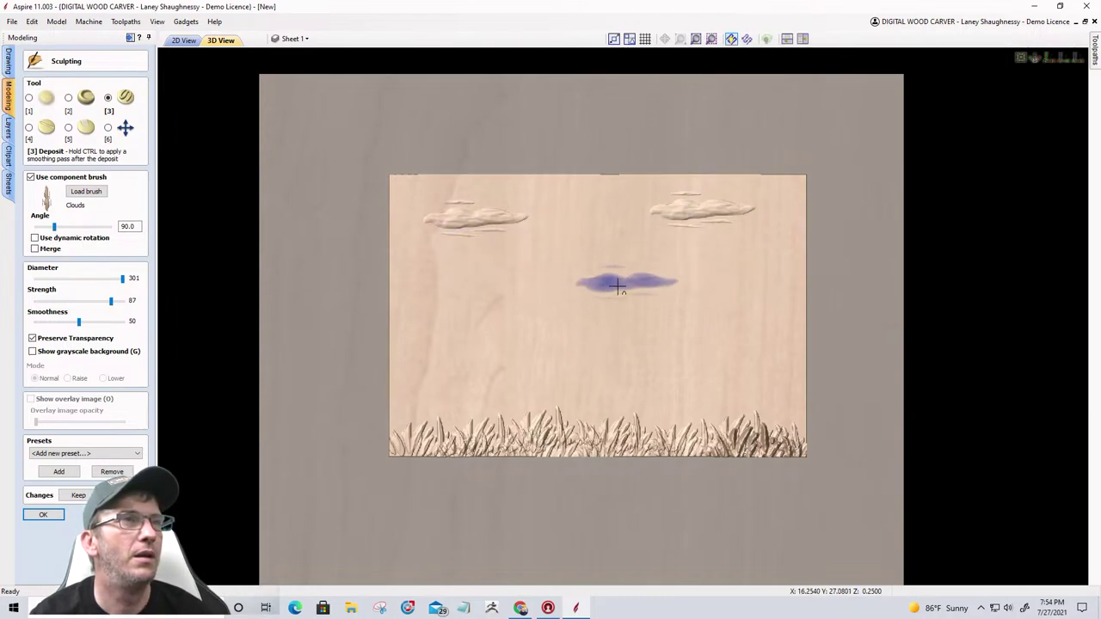
click(576, 271)
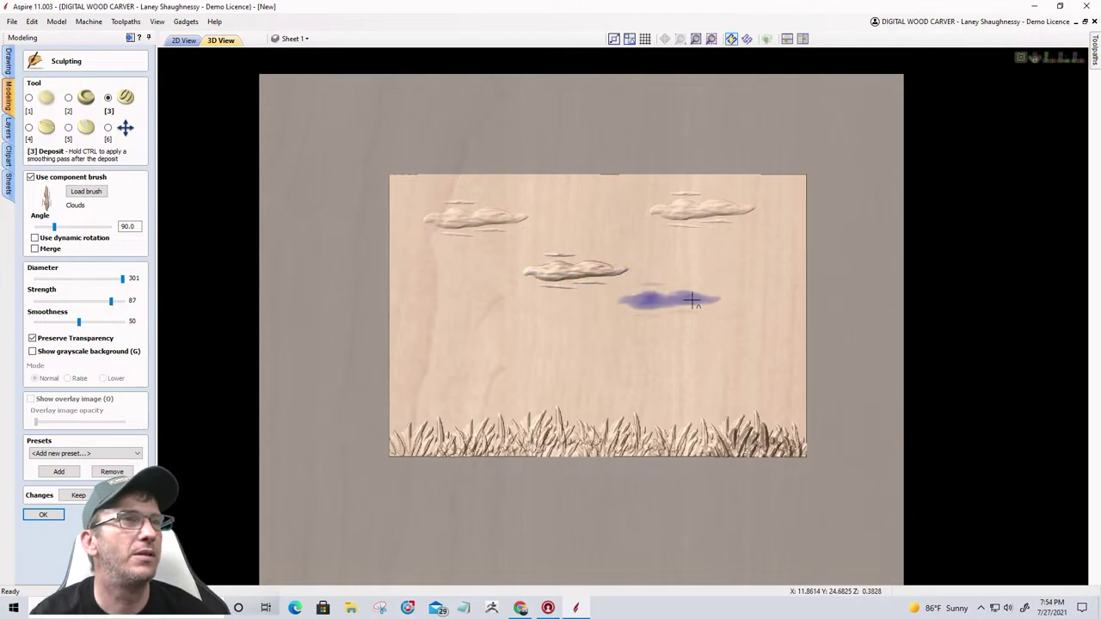
click(640, 255)
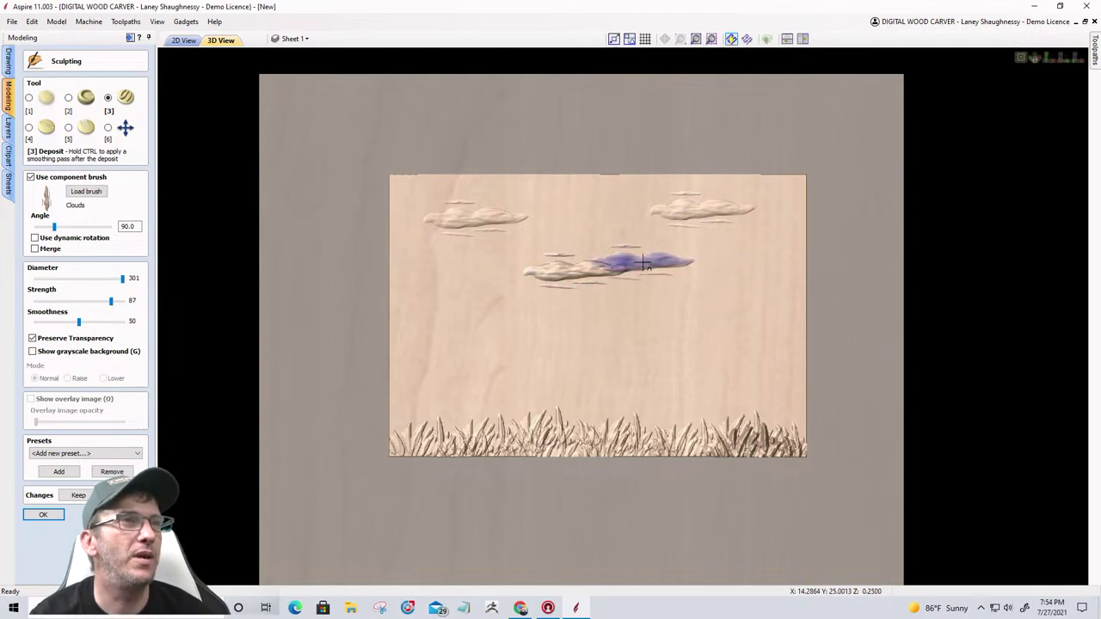
click(702, 269)
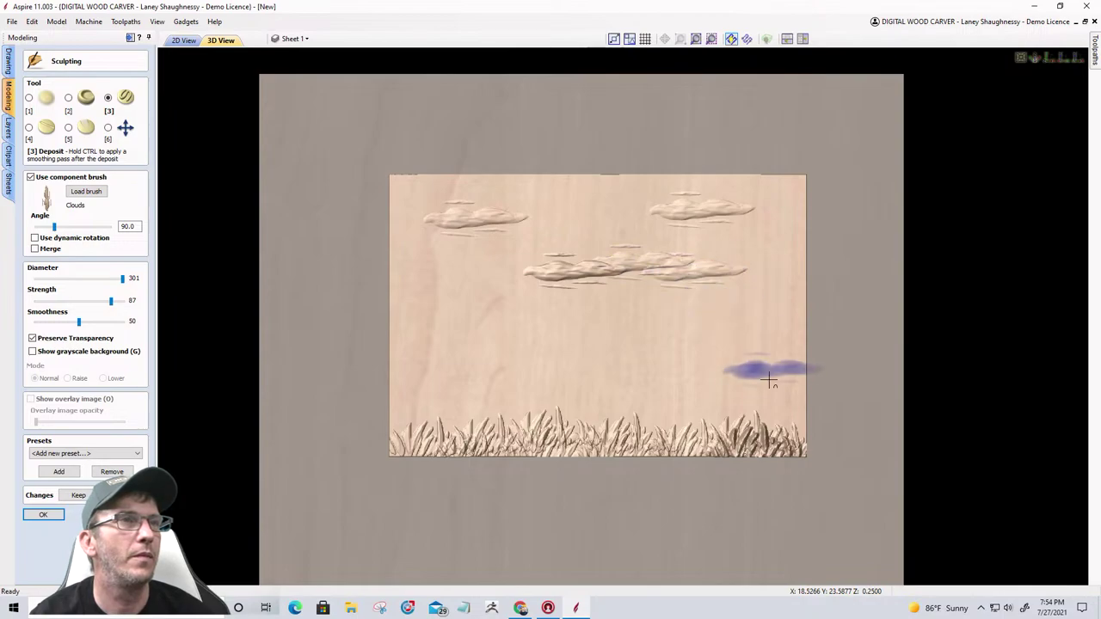
Step: Load the Seagulls sculpting brush from the brush files
click(82, 192)
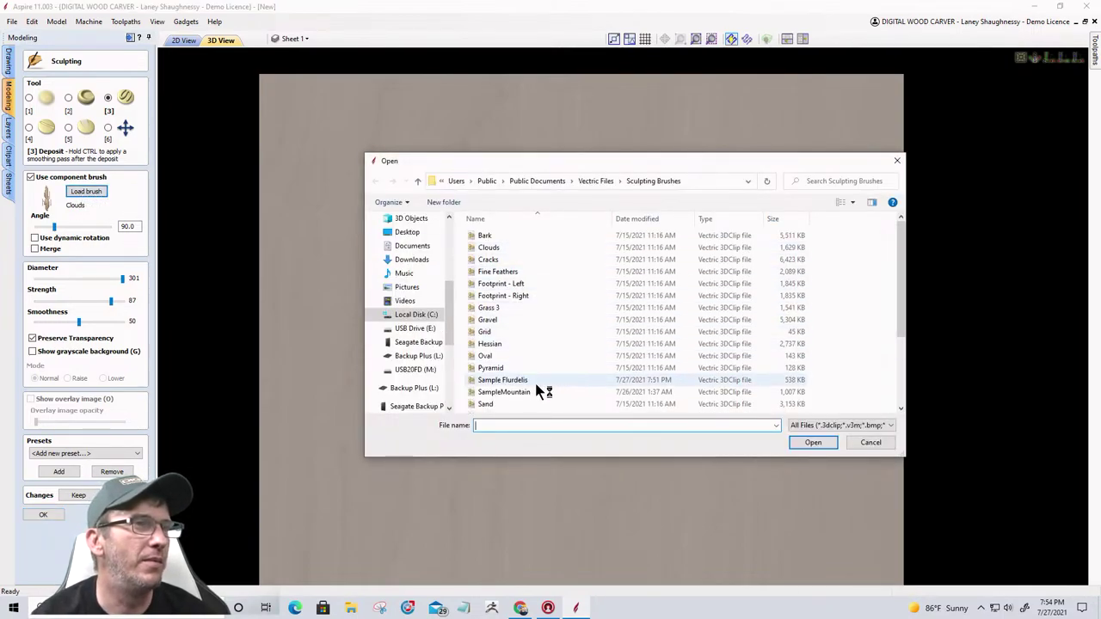
scroll(531, 392, down, 3)
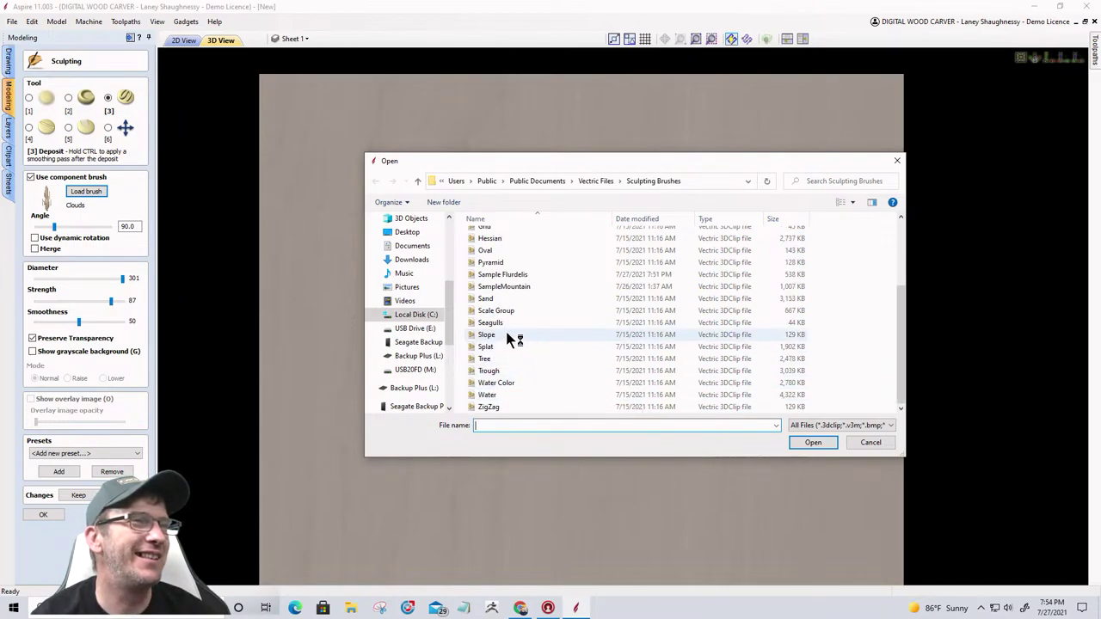
click(505, 326)
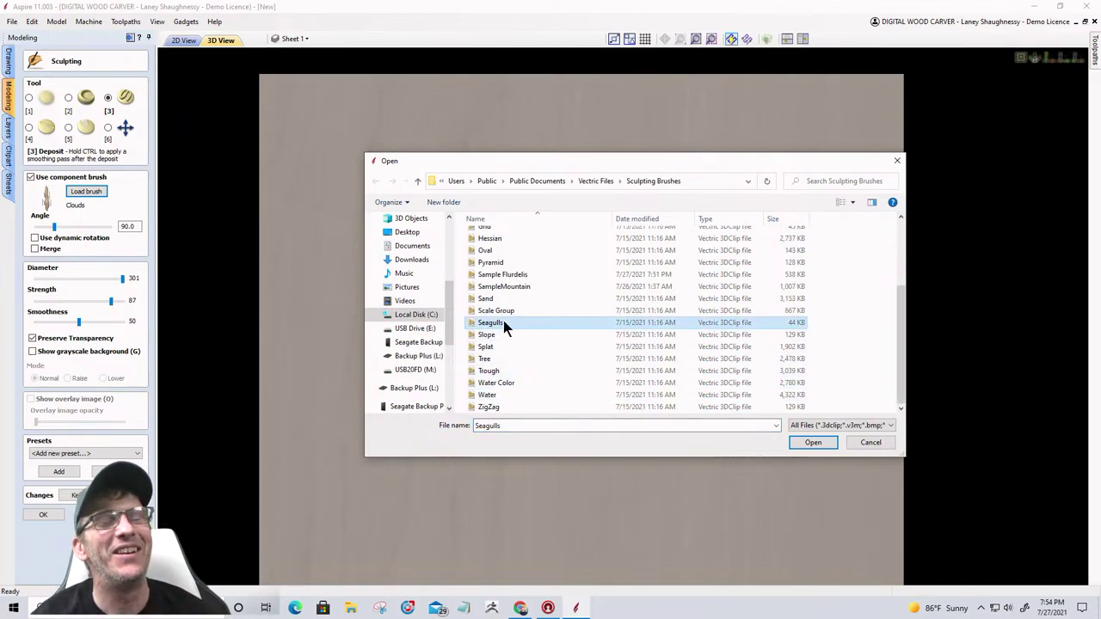
click(813, 443)
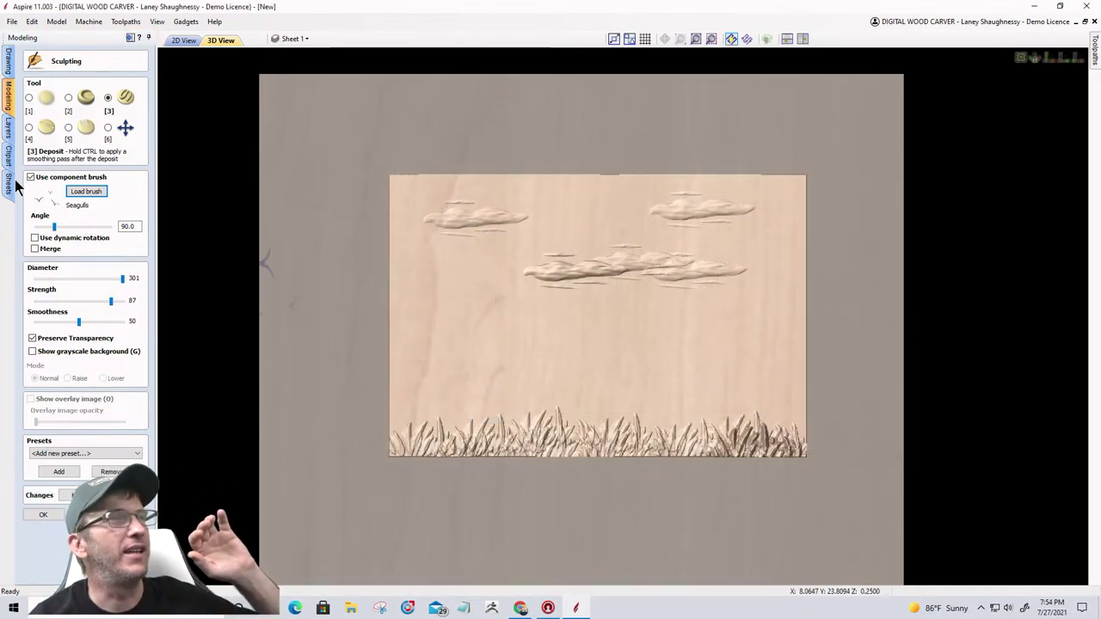
Step: At angle 0, stamp seagulls on the left and upper right, then finish sculpting
drag(54, 228, 36, 228)
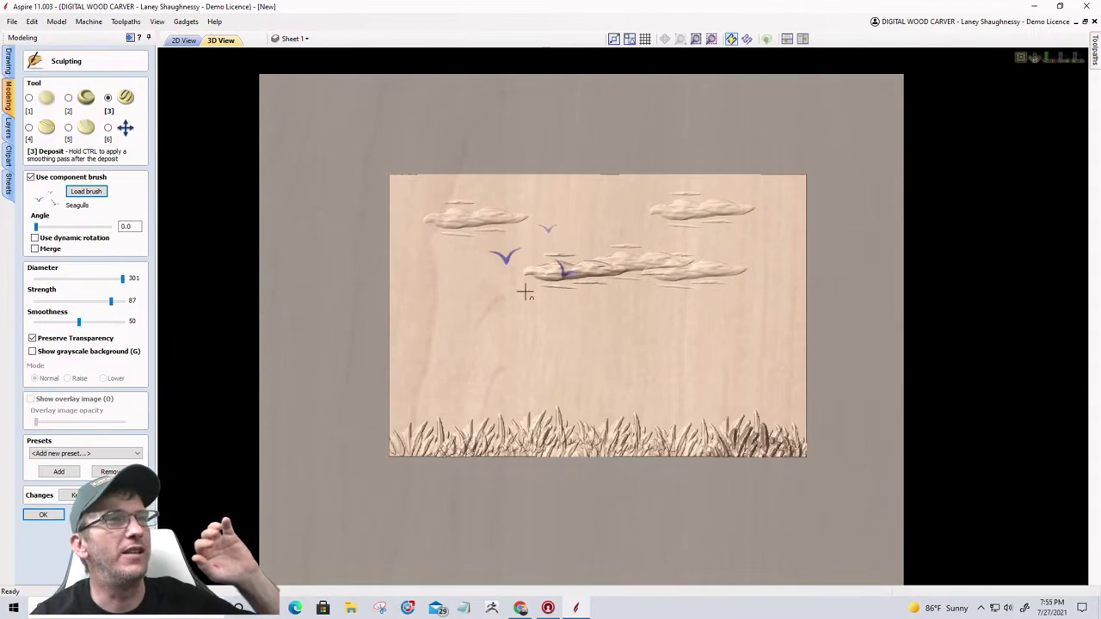
click(472, 275)
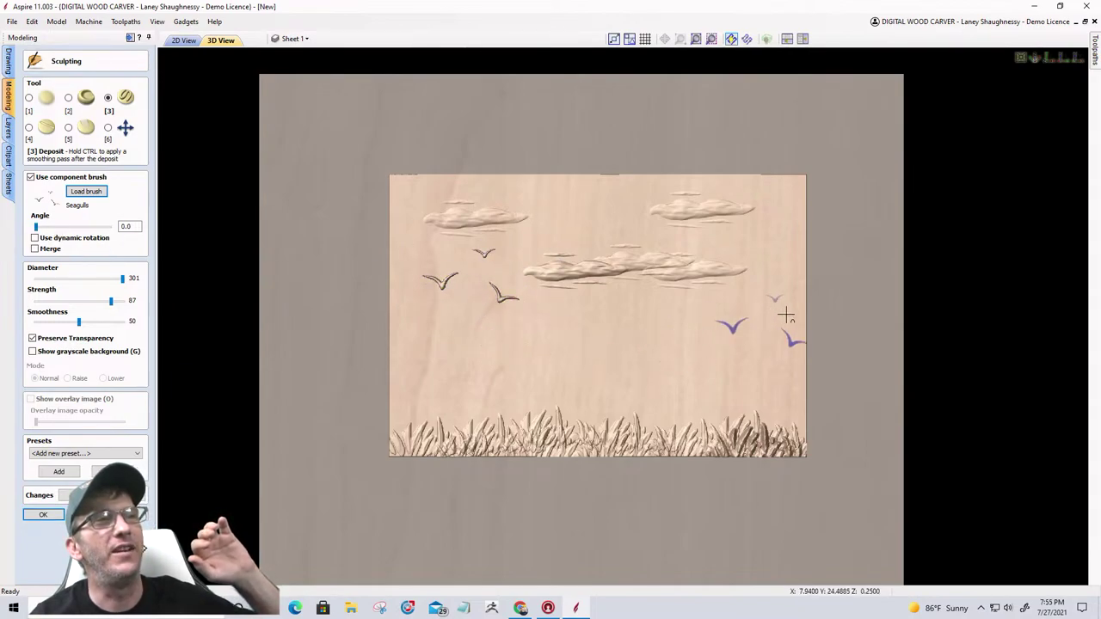
click(754, 248)
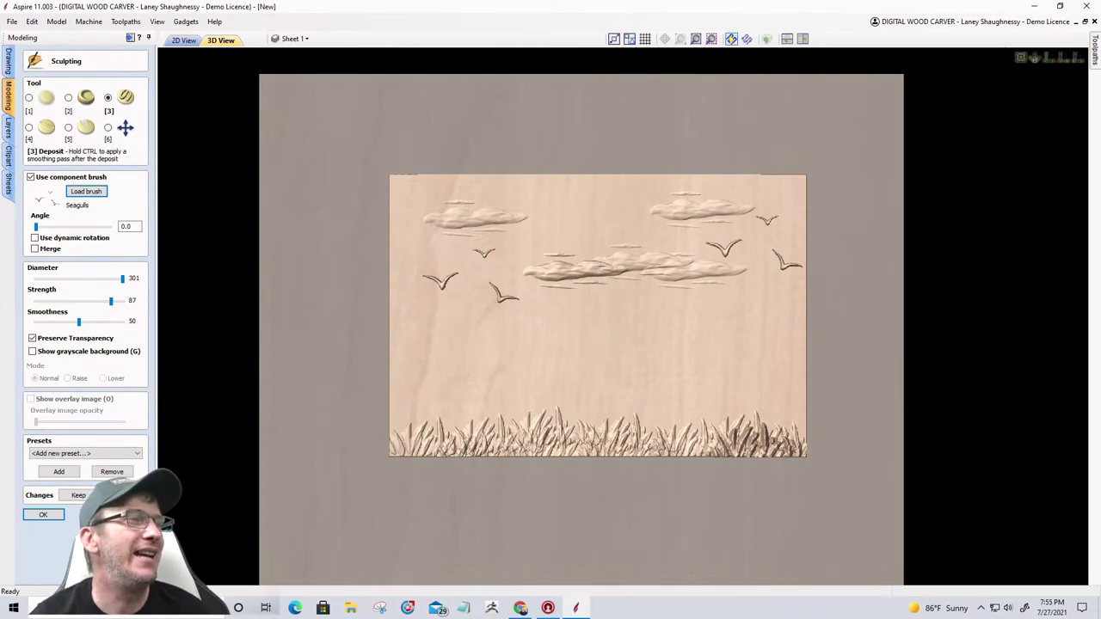
click(35, 514)
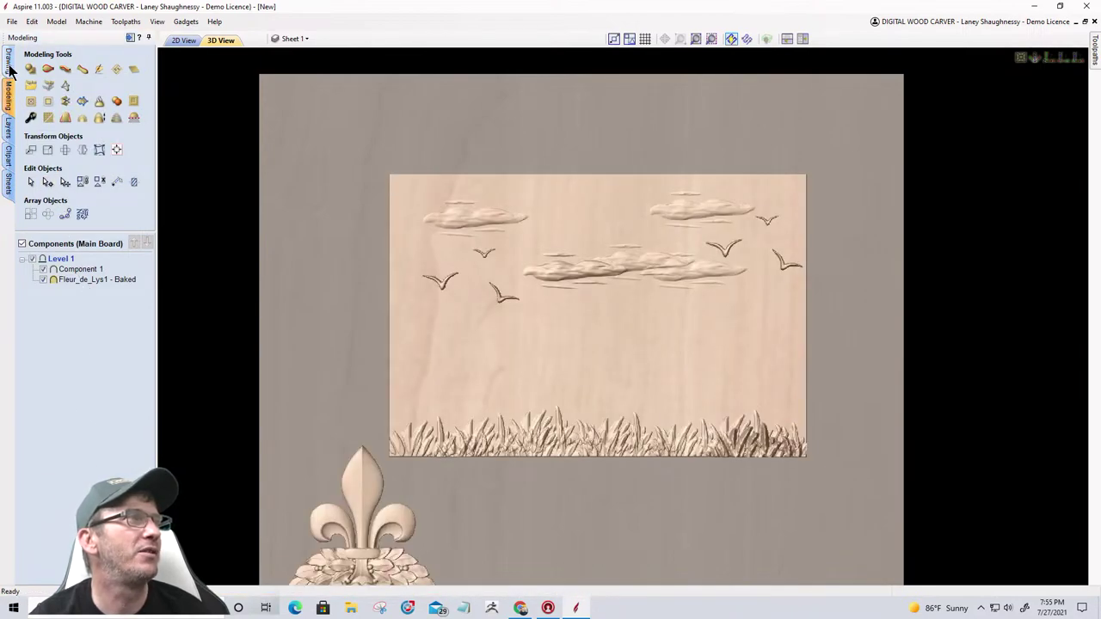
Step: Place the Deer-50005 clip from the Animals clipart library onto the grass at the board's right
click(8, 128)
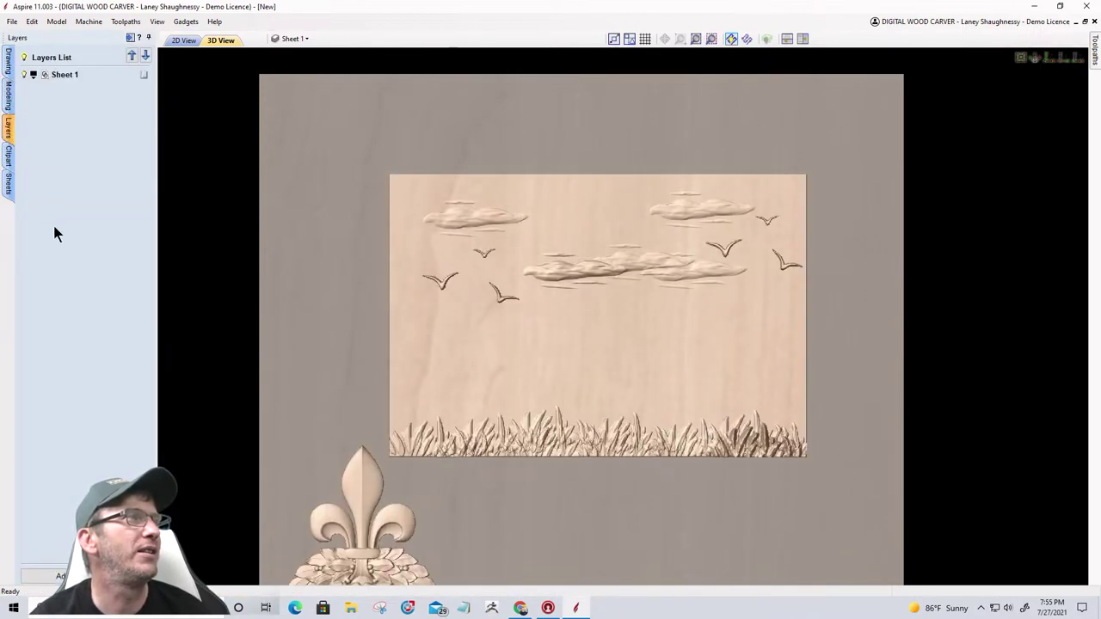
click(8, 158)
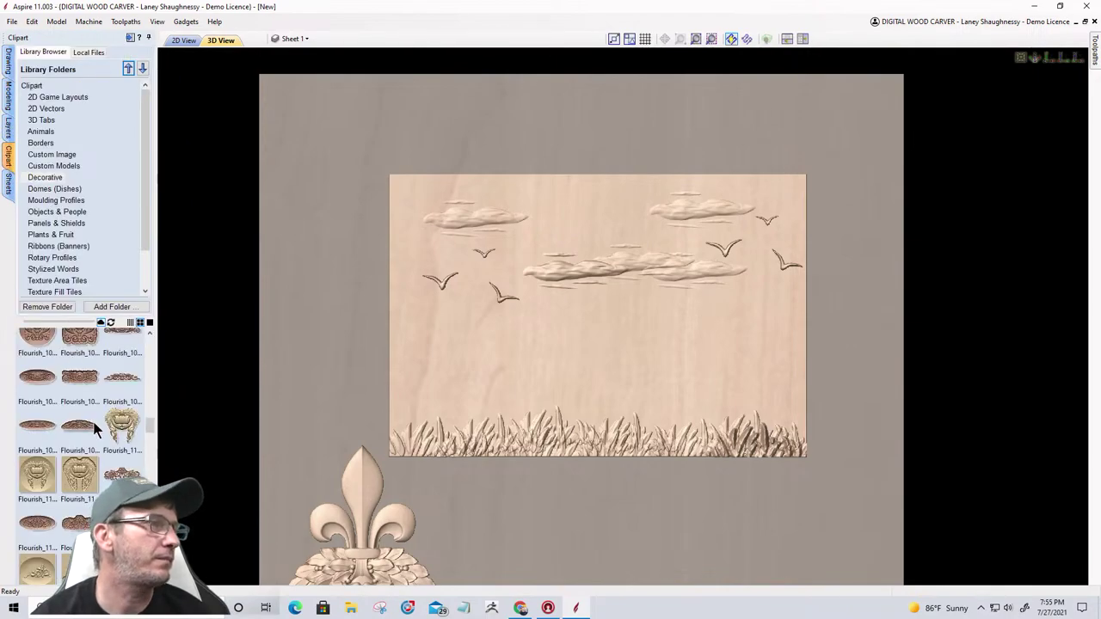
scroll(91, 422, up, 6)
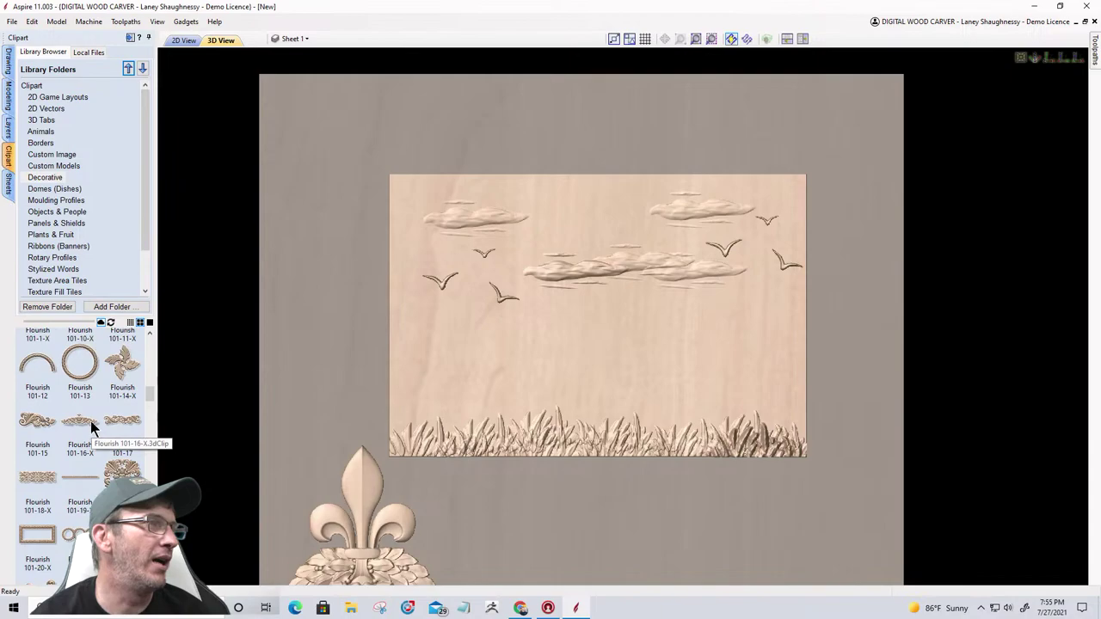
click(43, 131)
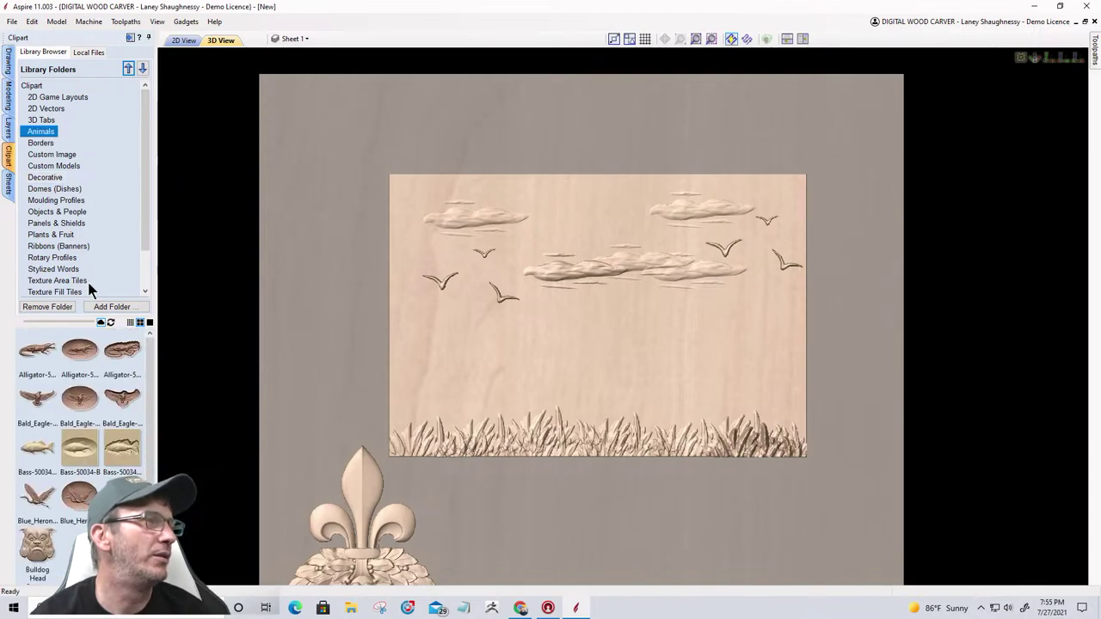
scroll(87, 479, down, 4)
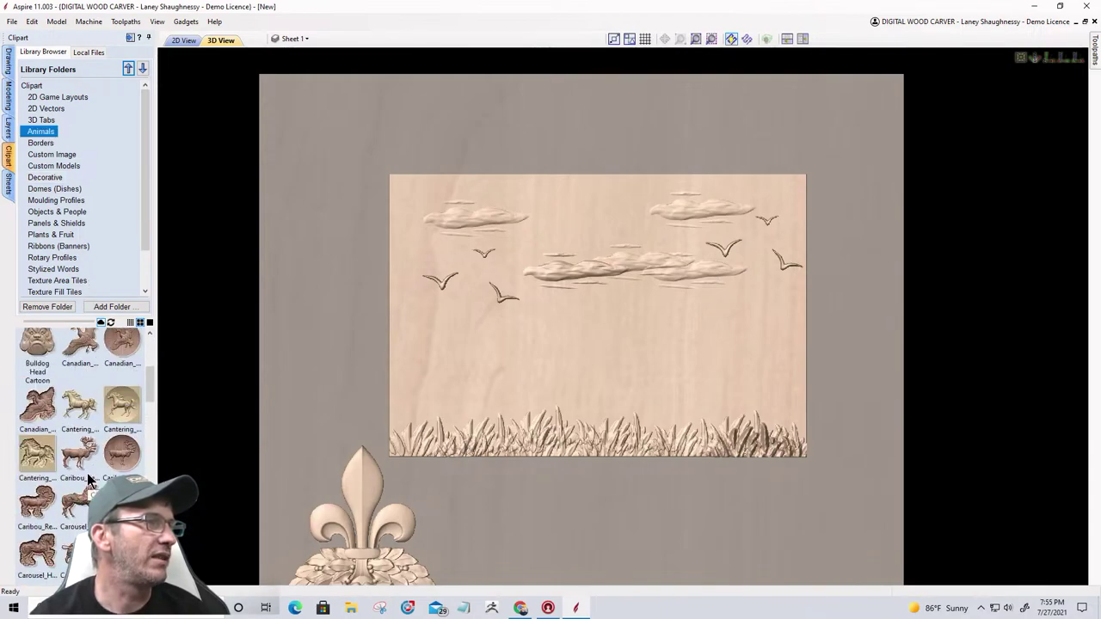
scroll(72, 439, down, 3)
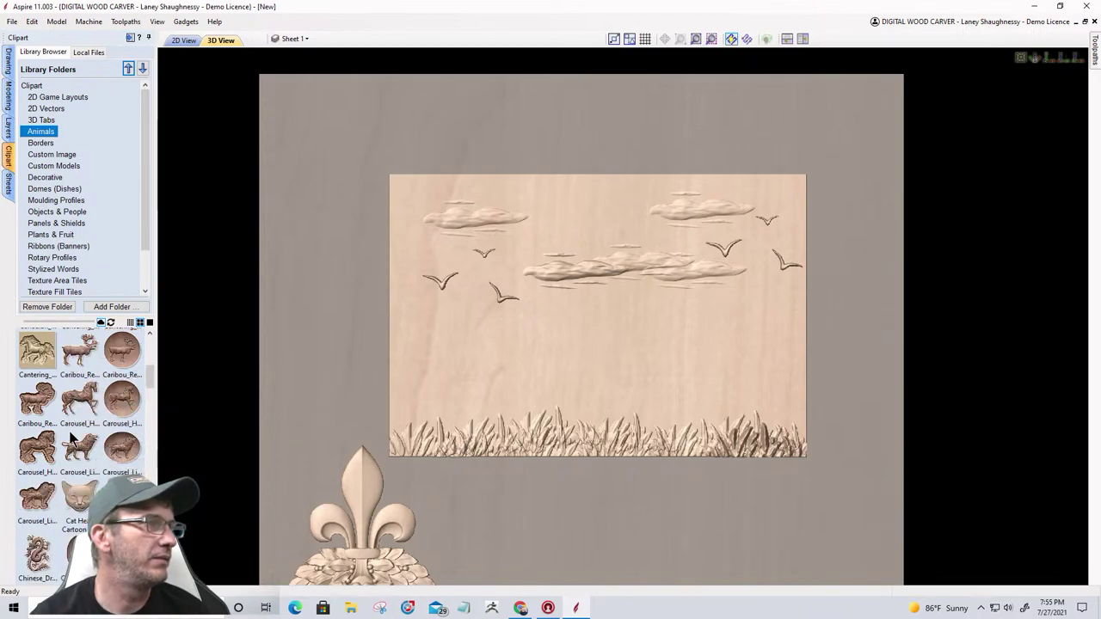
scroll(71, 438, down, 3)
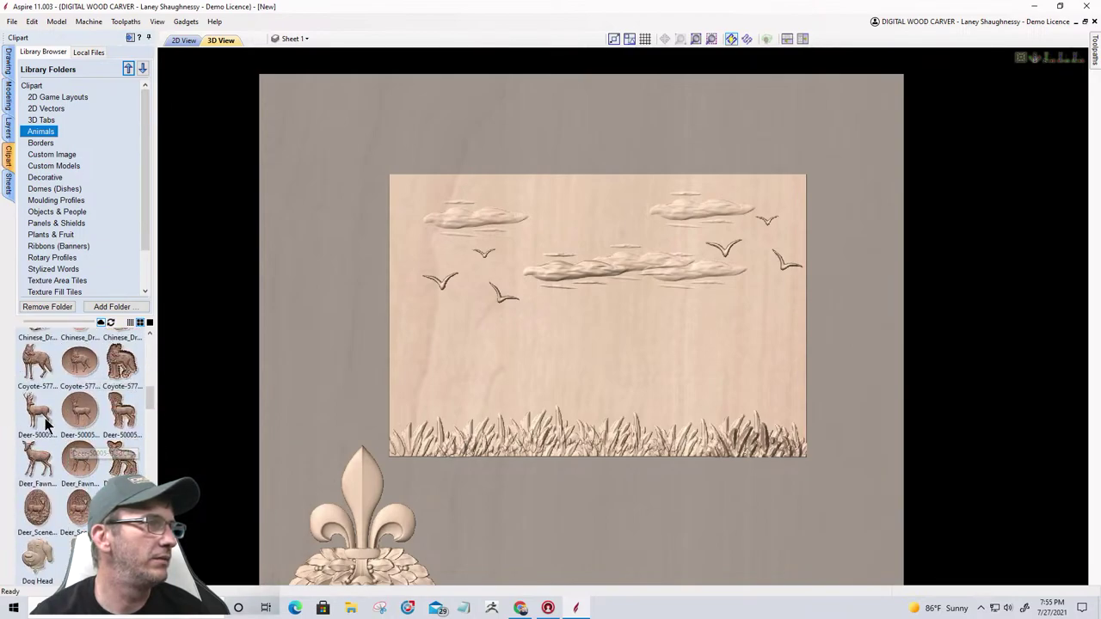
drag(39, 419, 696, 410)
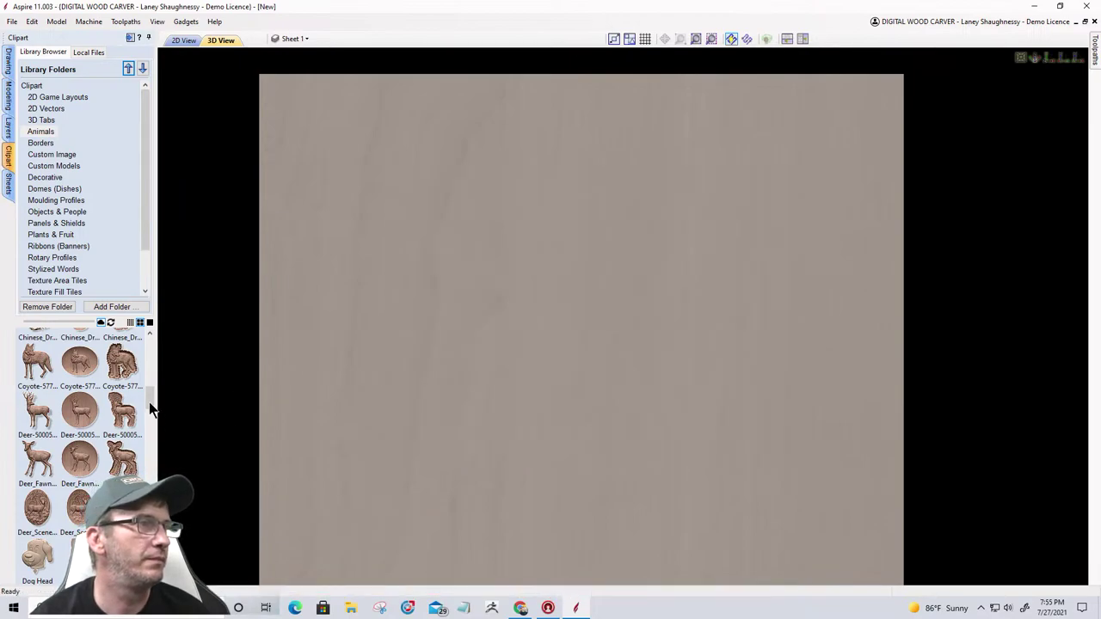
drag(699, 404, 686, 377)
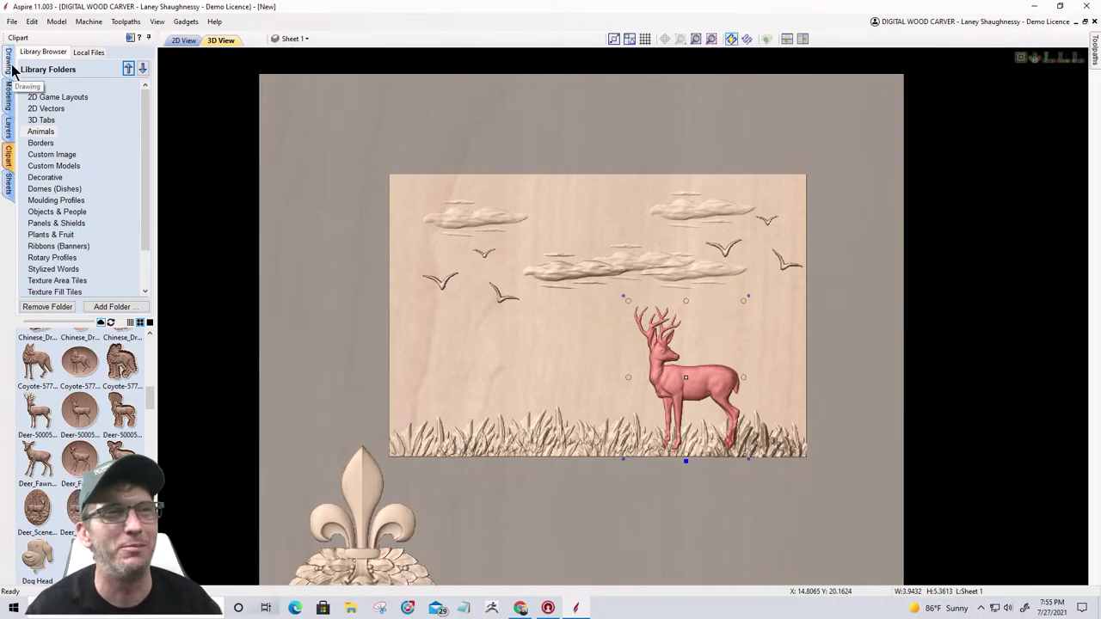
Step: Tilt the view to inspect the deer relief, then return to a top-down view of the sheet
drag(575, 338, 594, 325)
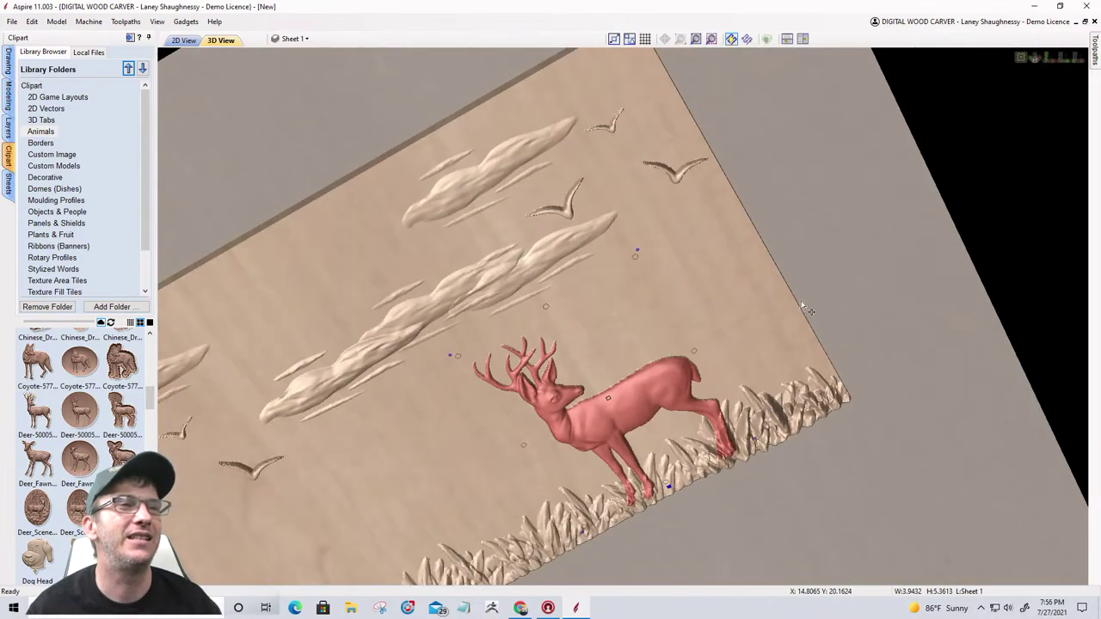
click(1050, 60)
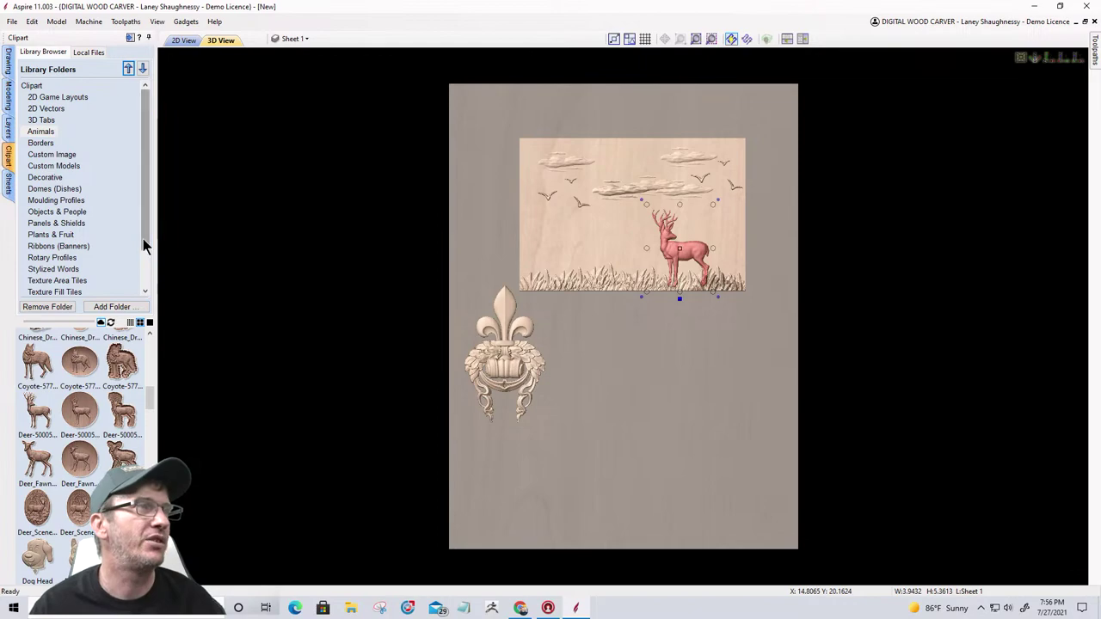
scroll(145, 233, down, 1)
Step: In 2D view, box-select and delete the deer scene, fleur-de-lis and rectangles from the Main Board
click(9, 64)
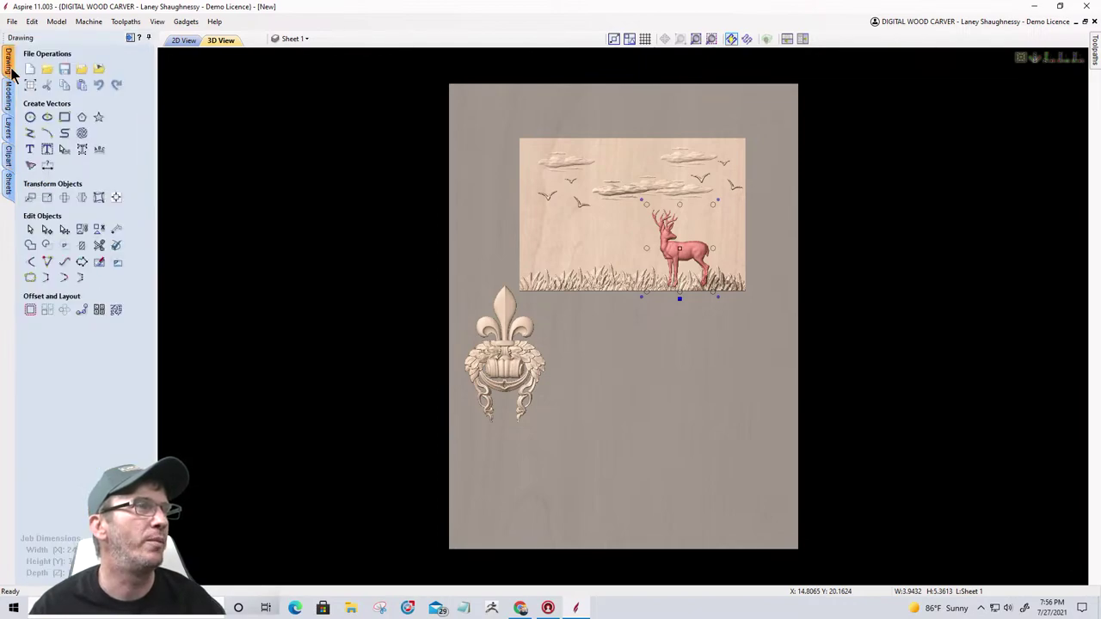
click(185, 41)
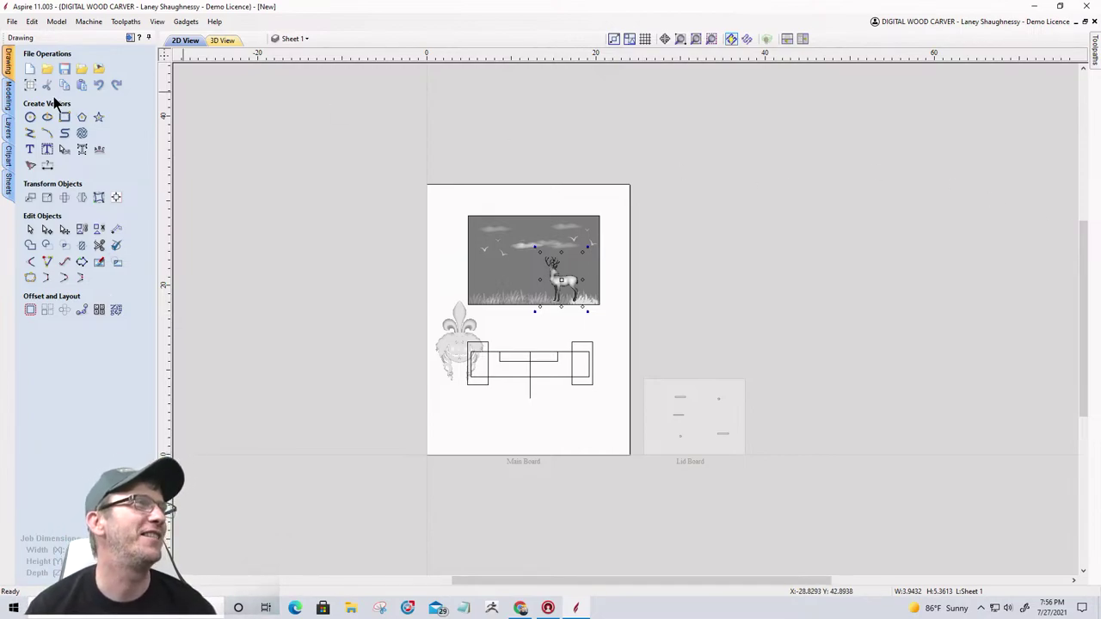
click(8, 94)
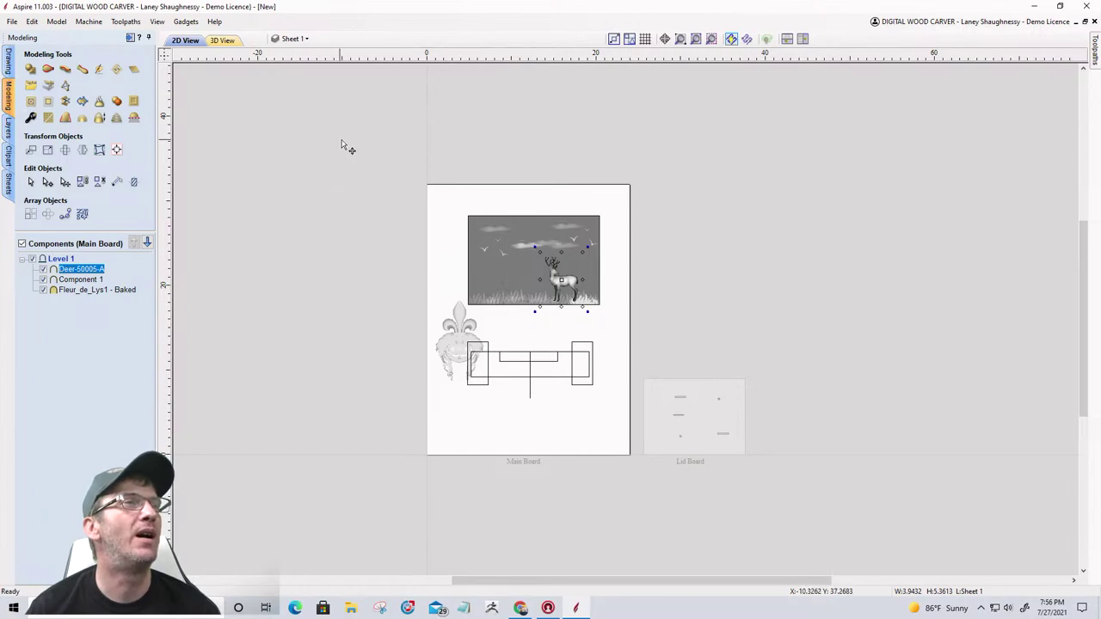
drag(351, 138, 807, 520)
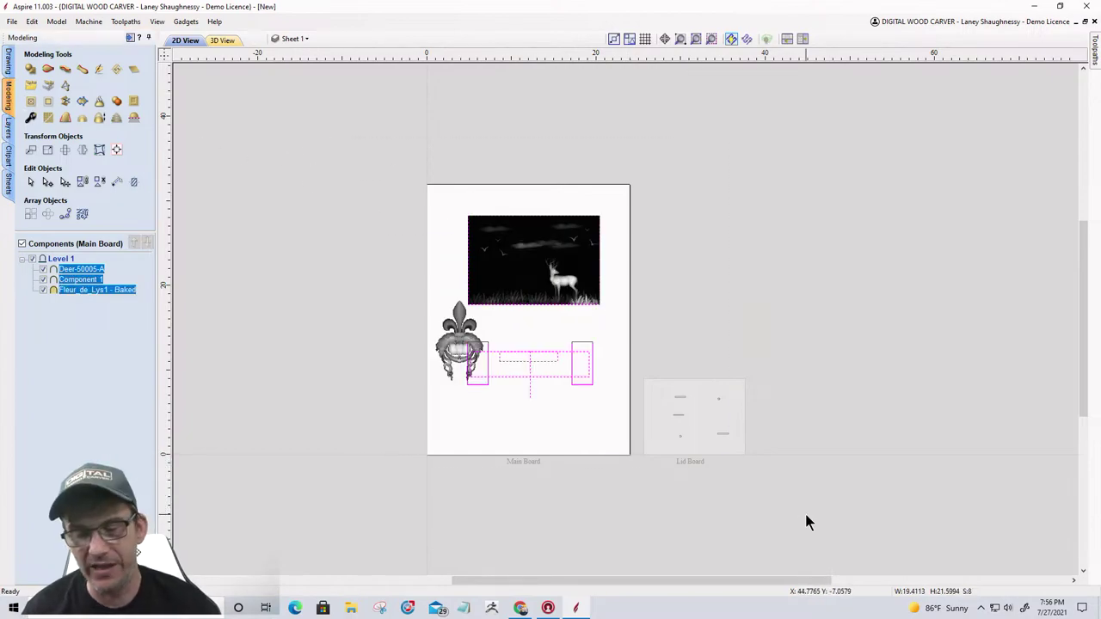
key(Delete)
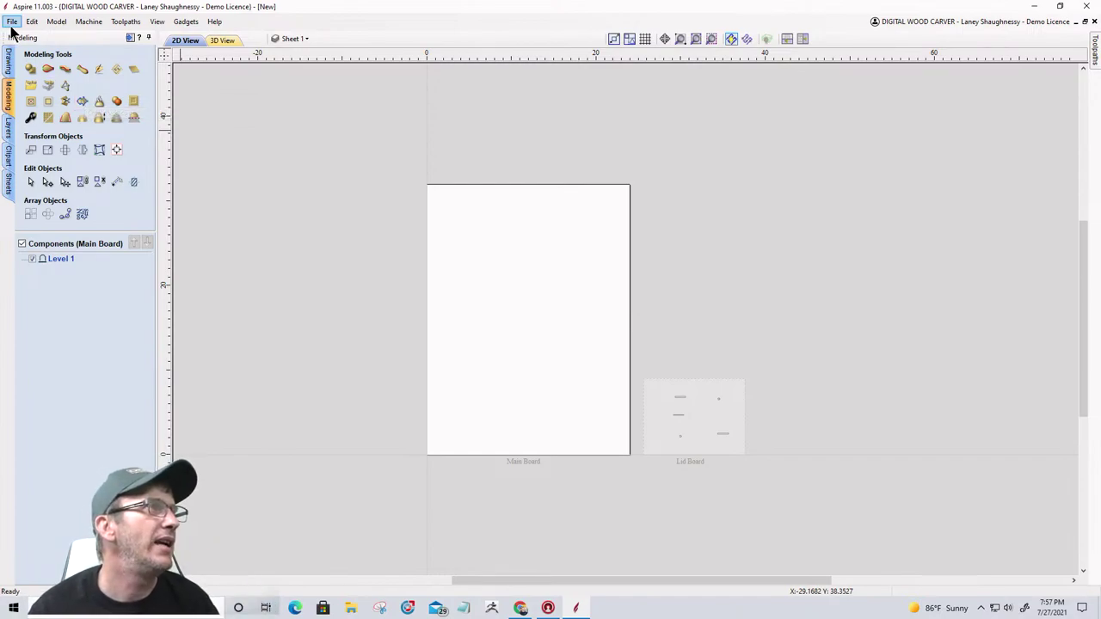
Step: Start Import Component/3D Model and browse the Open dialog to the Backup Plus (L:) drive
click(33, 89)
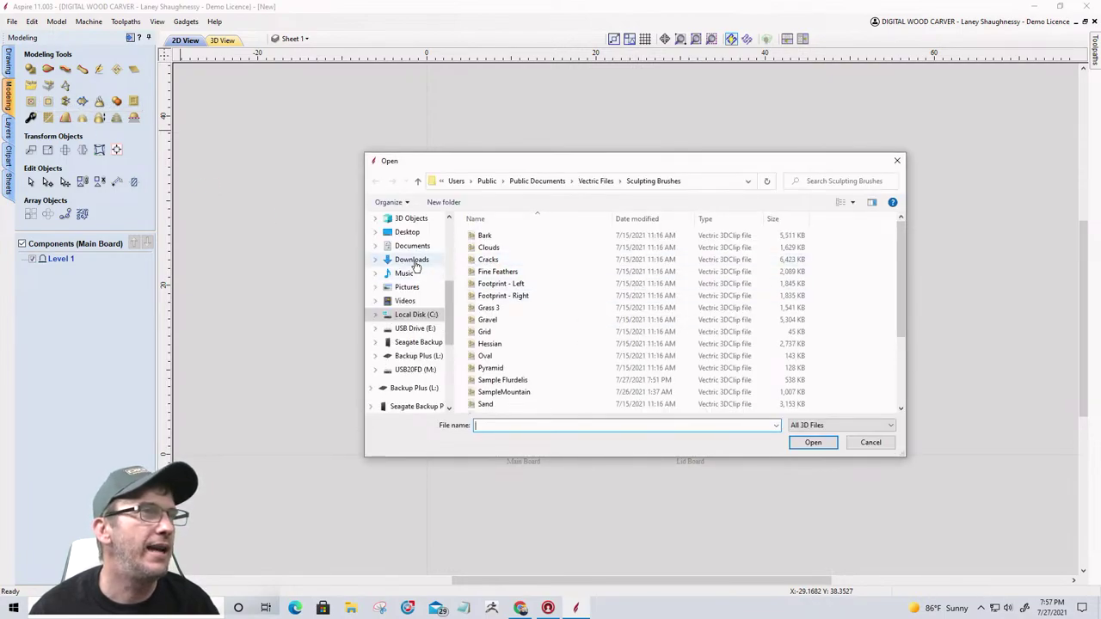
click(417, 260)
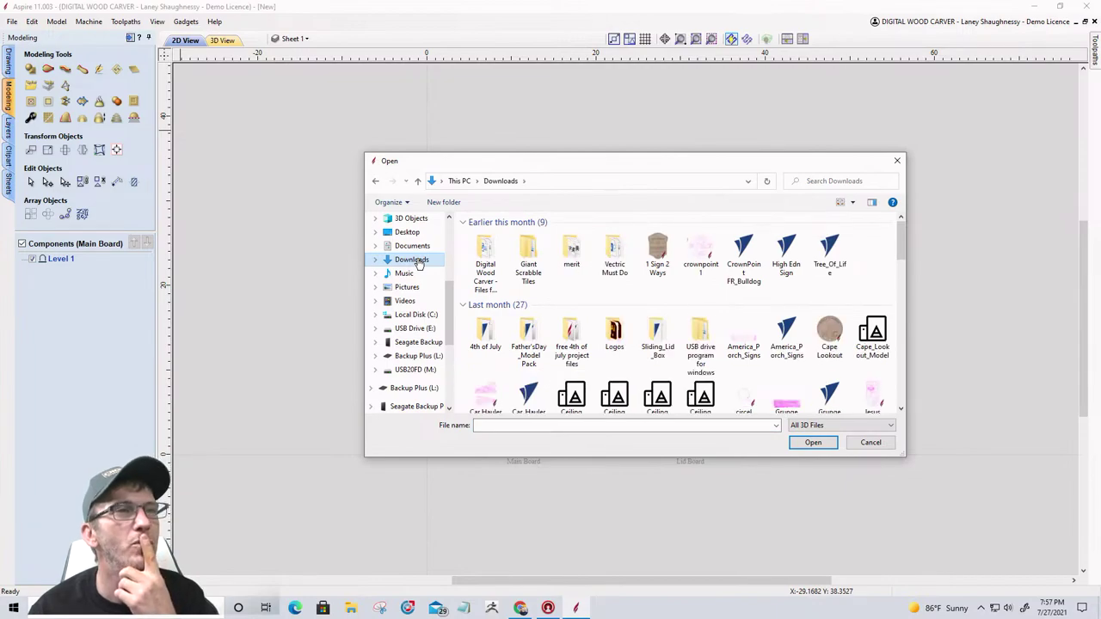
click(808, 182)
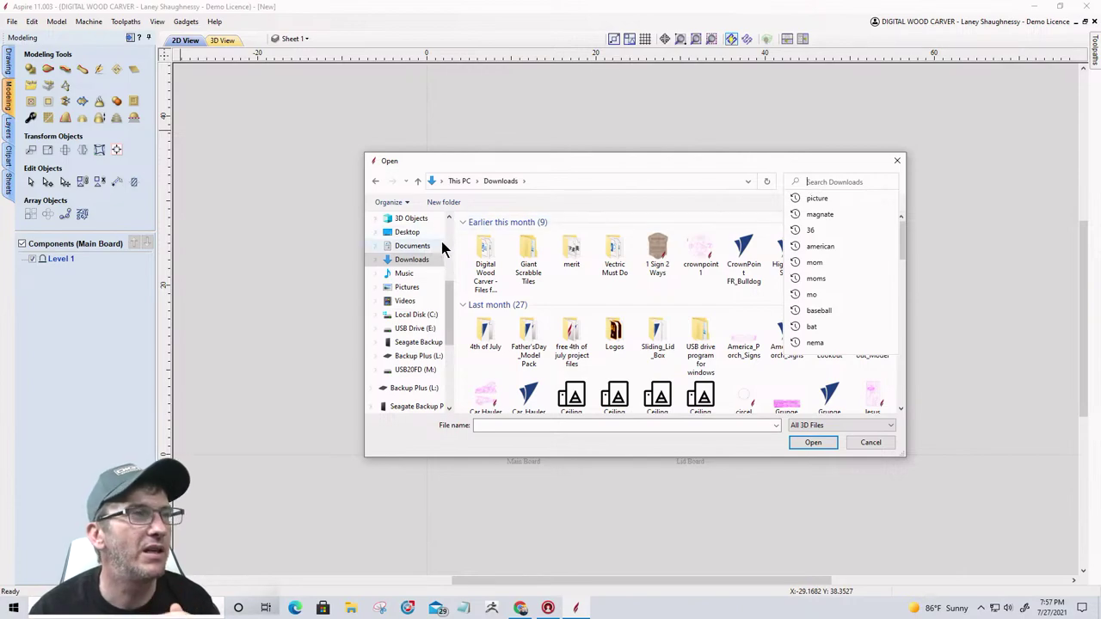
click(417, 389)
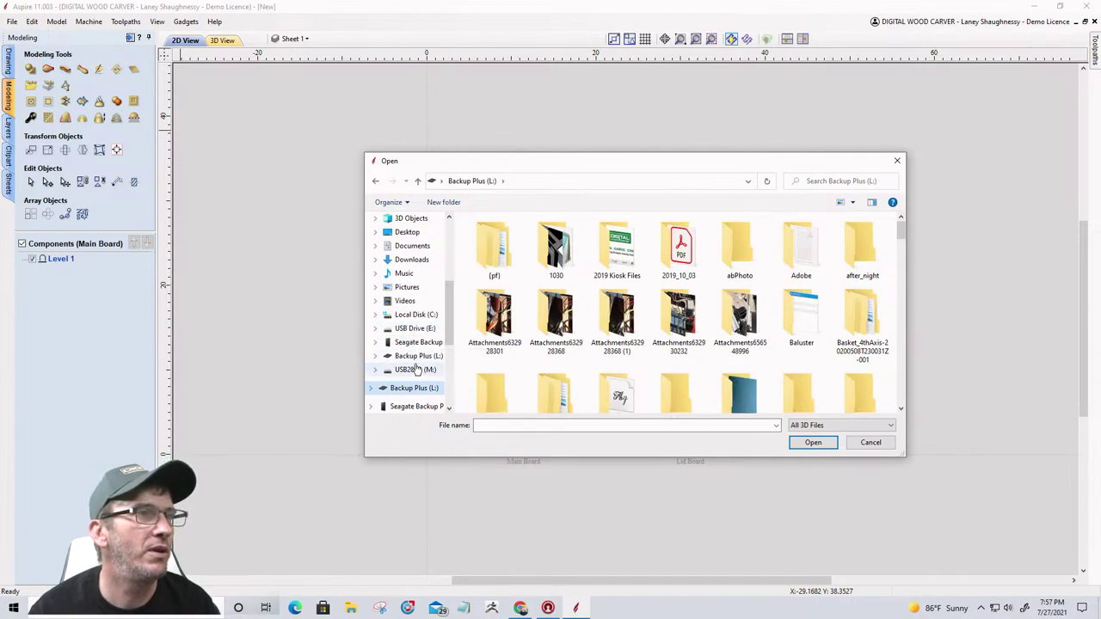
click(416, 329)
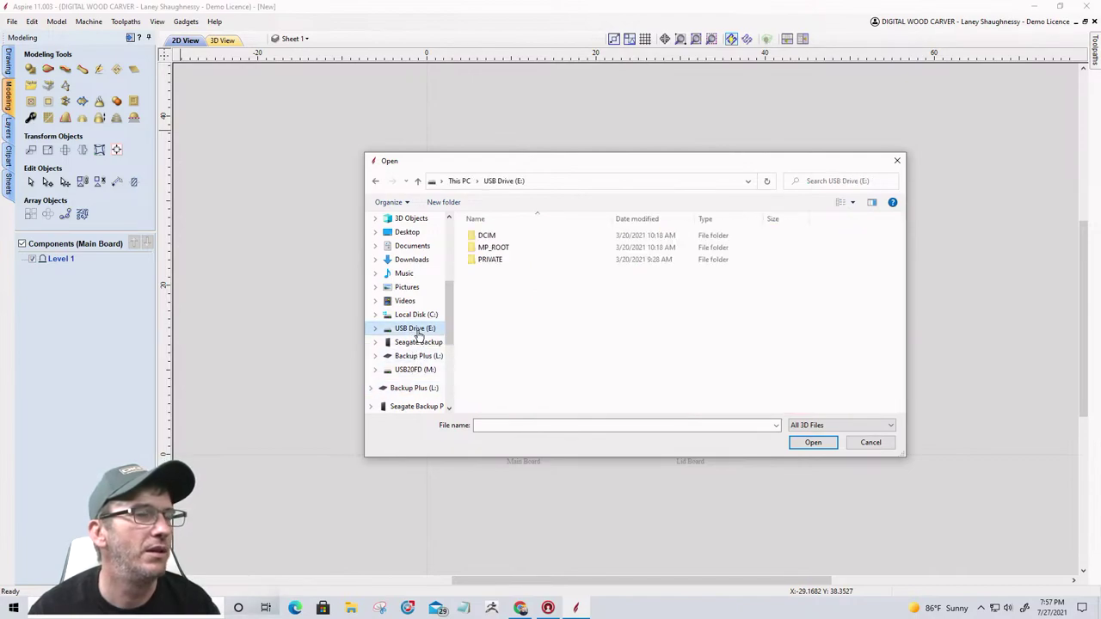
click(422, 388)
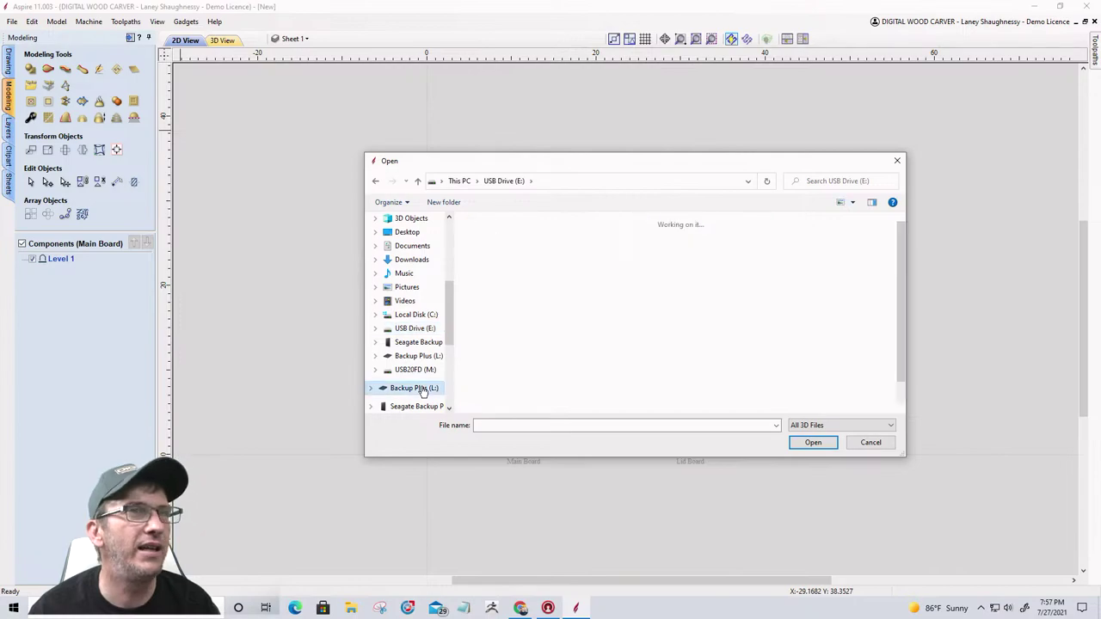
click(827, 180)
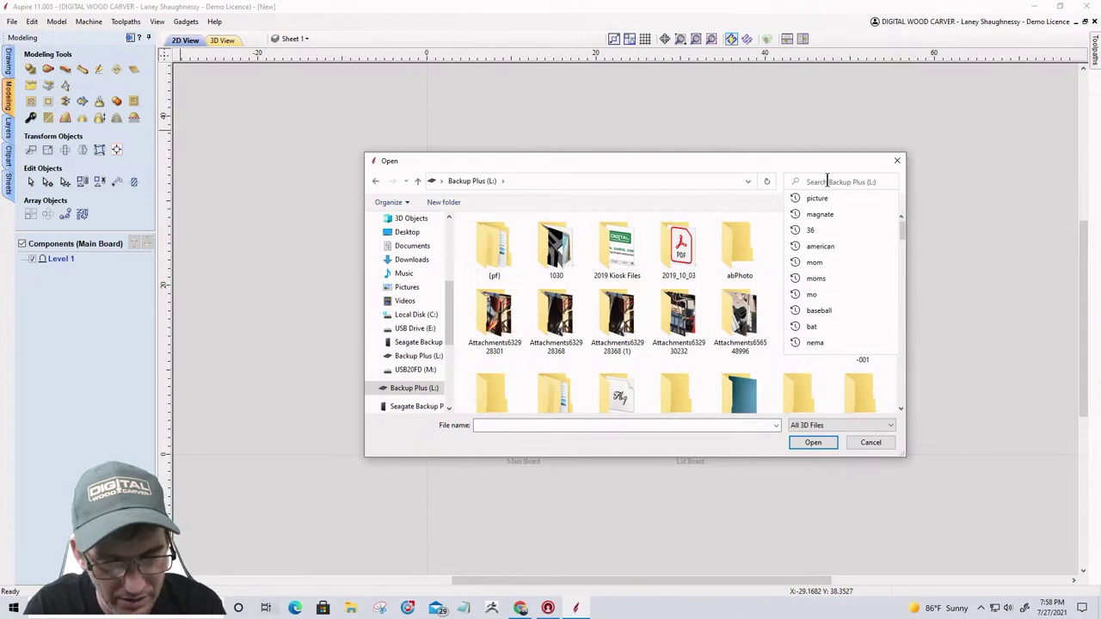
Step: Search the Backup Plus (L:) drive for .stl files and look through the results
text(.stl)
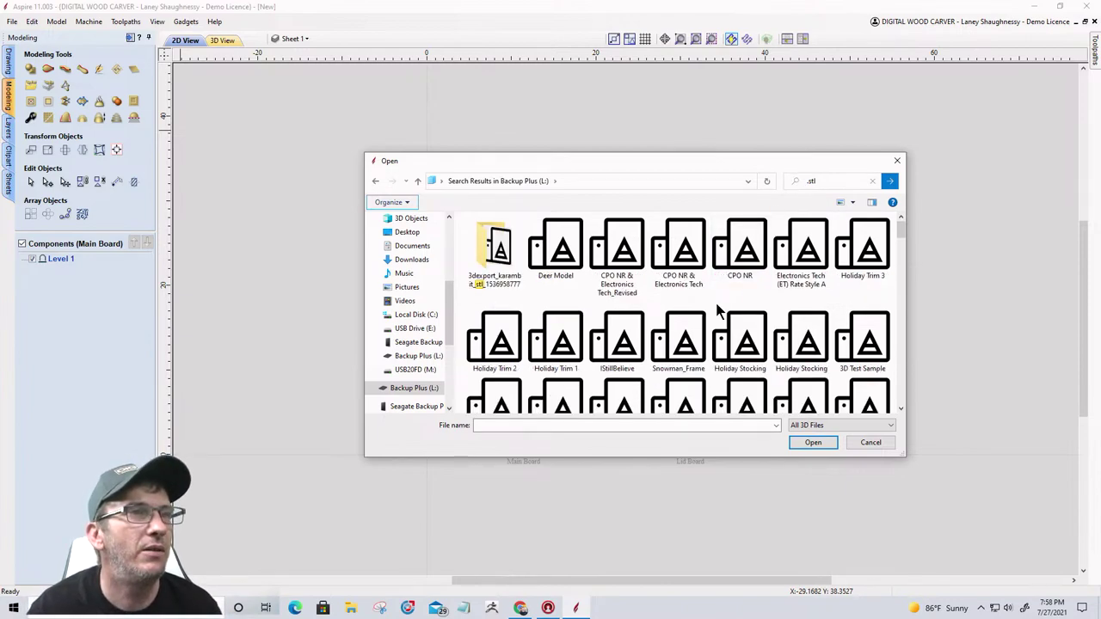
scroll(770, 291, down, 1)
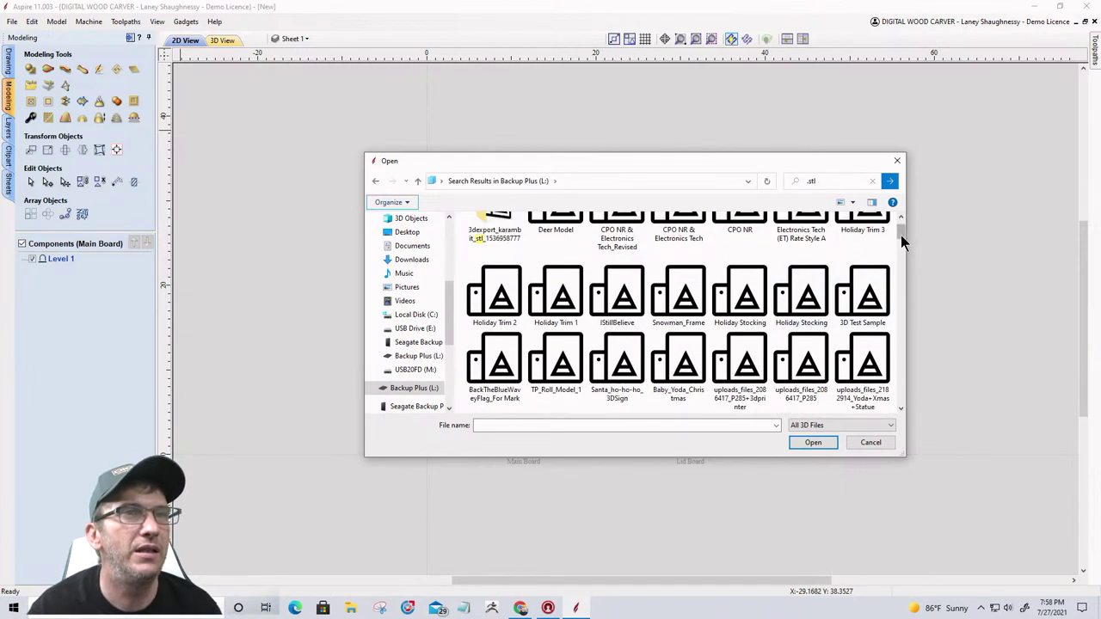
mouse_move(902, 233)
mouse_down()
mouse_move(895, 279)
mouse_move(890, 250)
mouse_up()
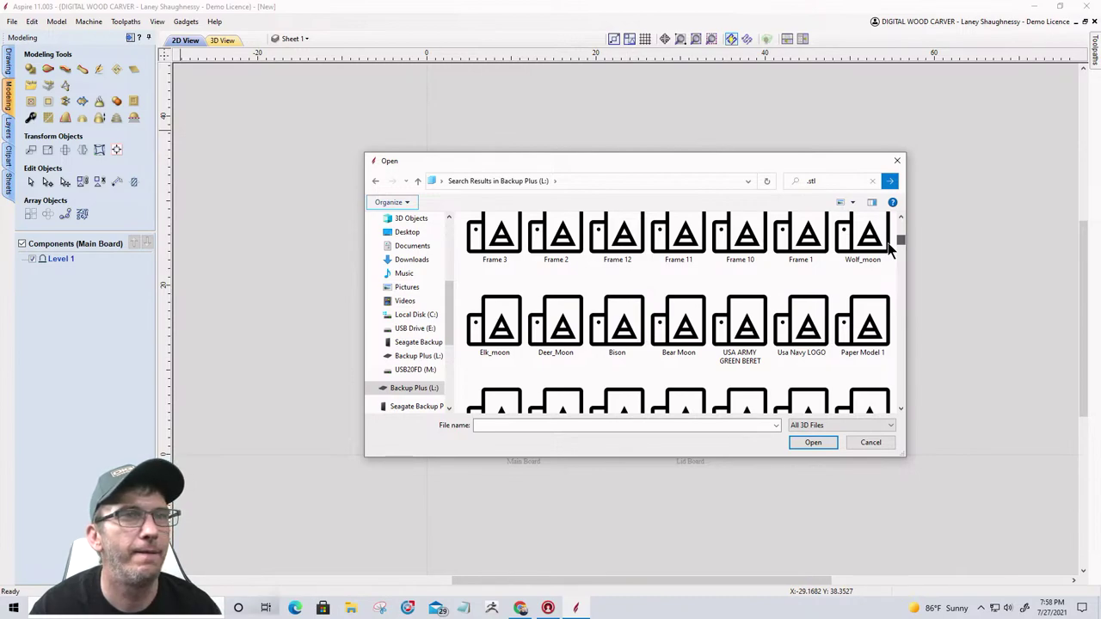
drag(891, 249, 892, 250)
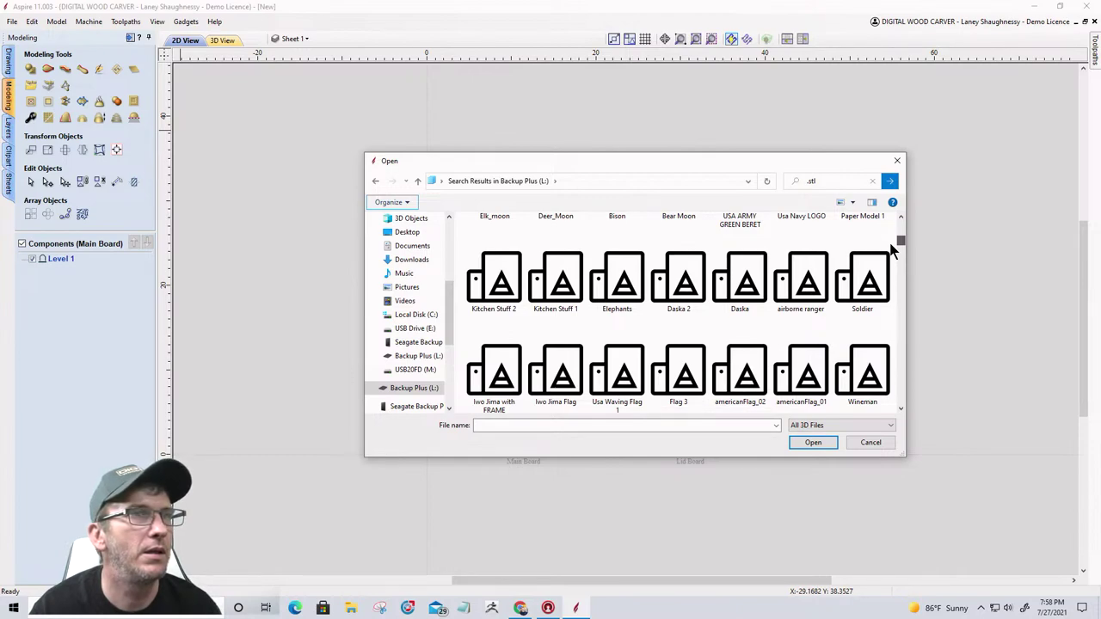
scroll(892, 249, up, 1)
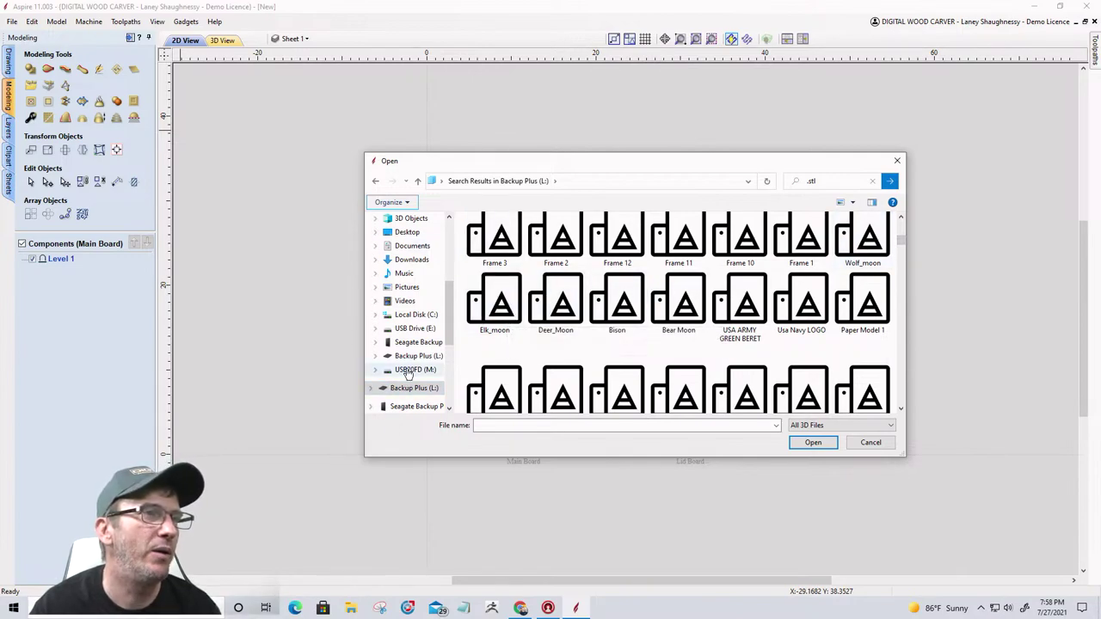
Step: Rerun the .stl search on Seagate Backup Plus Drive (J:) and select Rifle 6
click(422, 343)
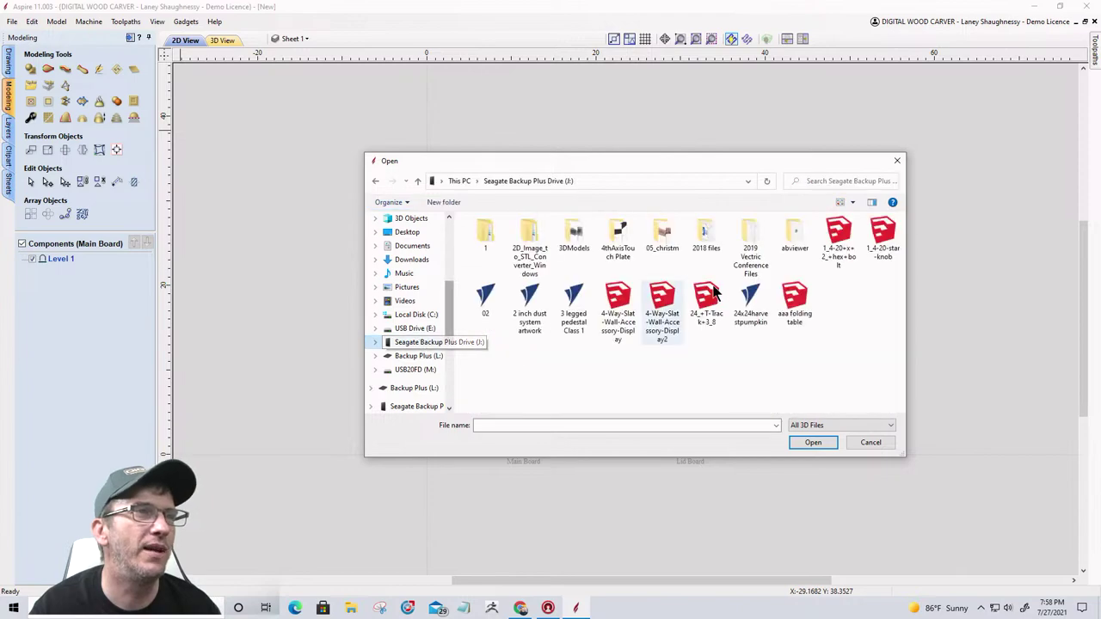
click(817, 183)
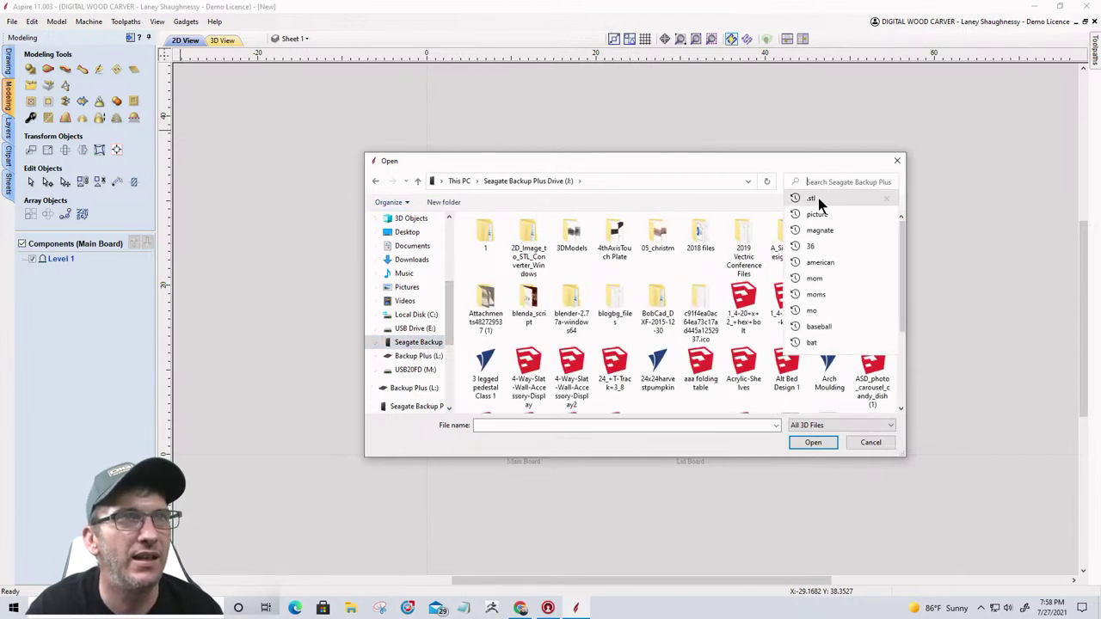
click(818, 198)
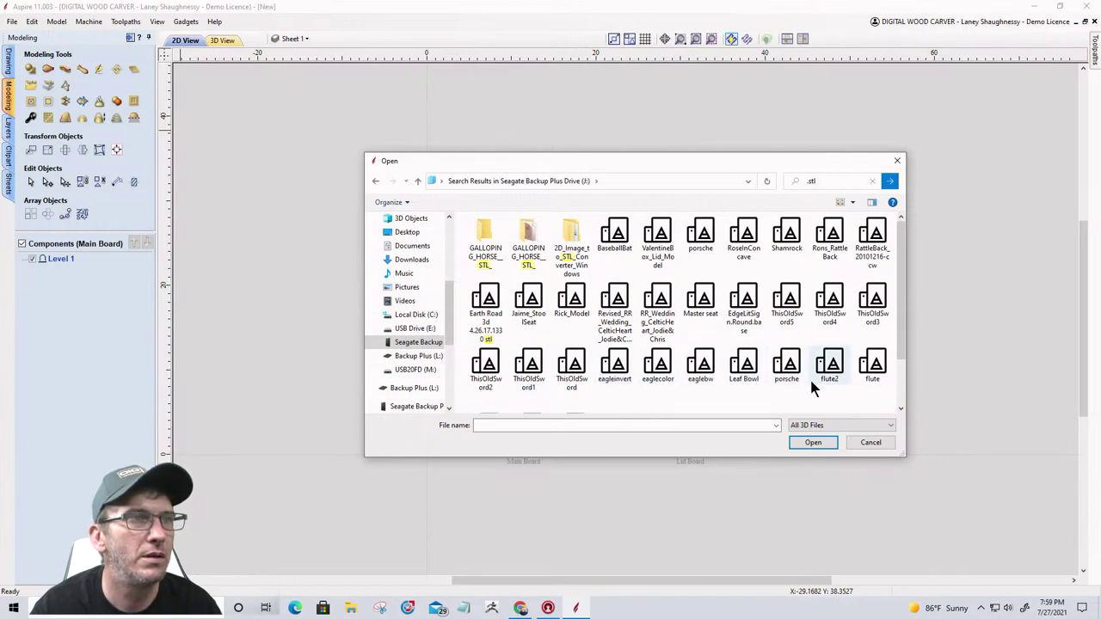
scroll(757, 365, down, 2)
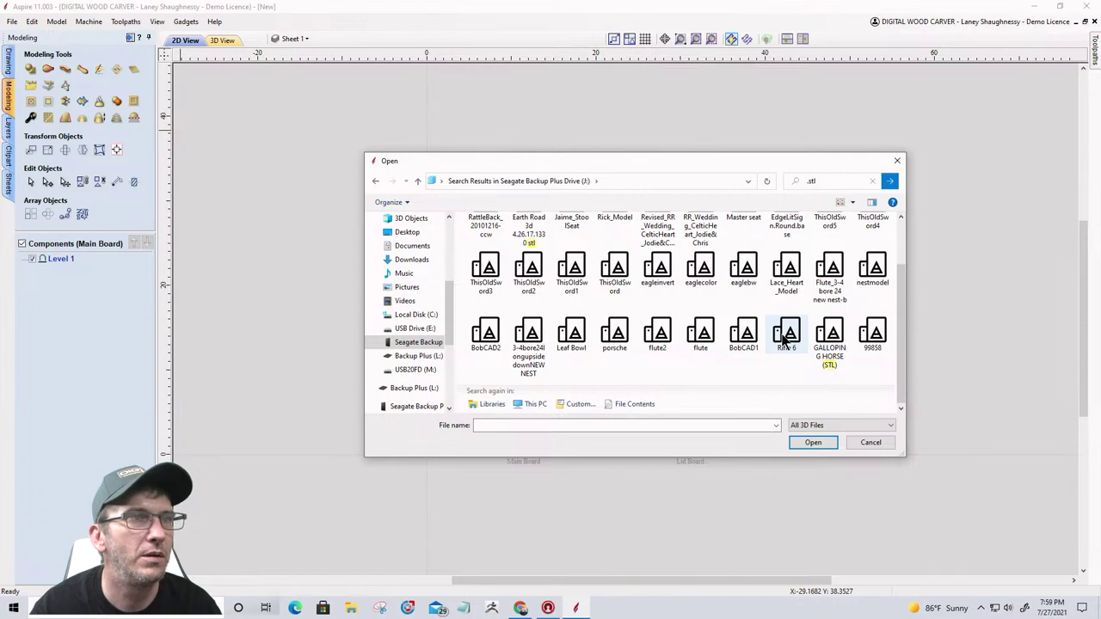
click(784, 340)
Step: Open Rifle 6, inspect the stock on the Transform page, and advance to Position & Import
double_click(785, 337)
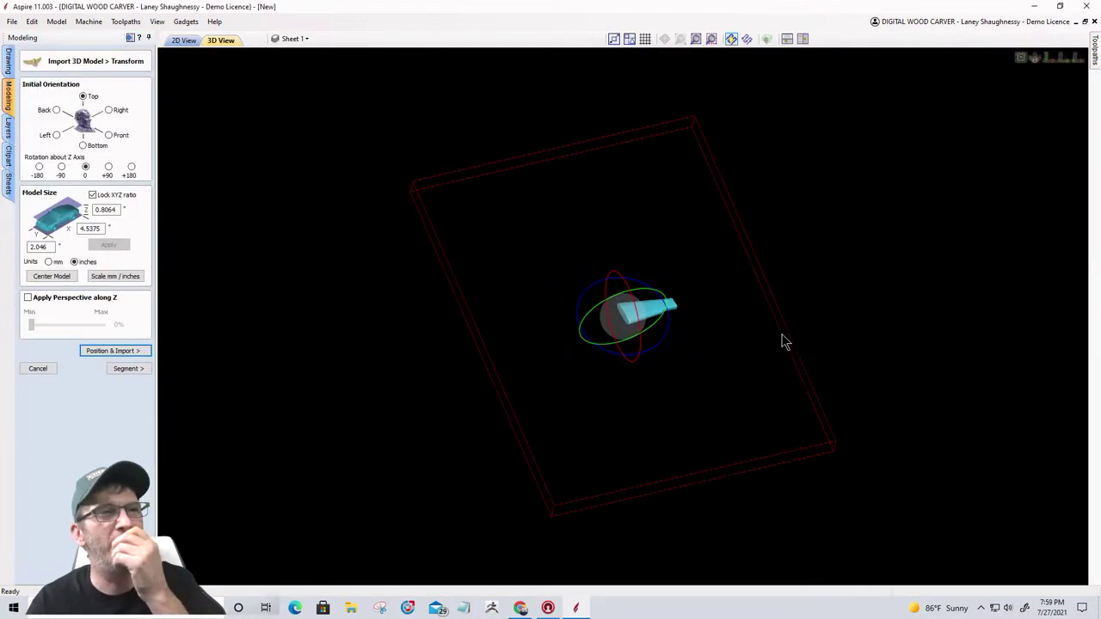
drag(657, 303, 668, 297)
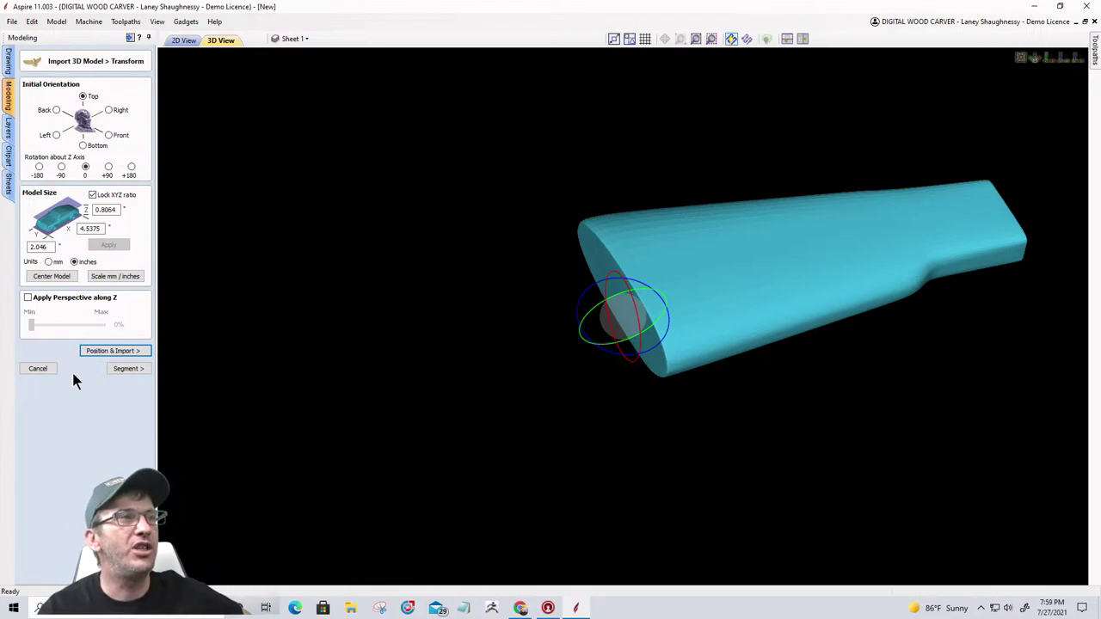
click(113, 351)
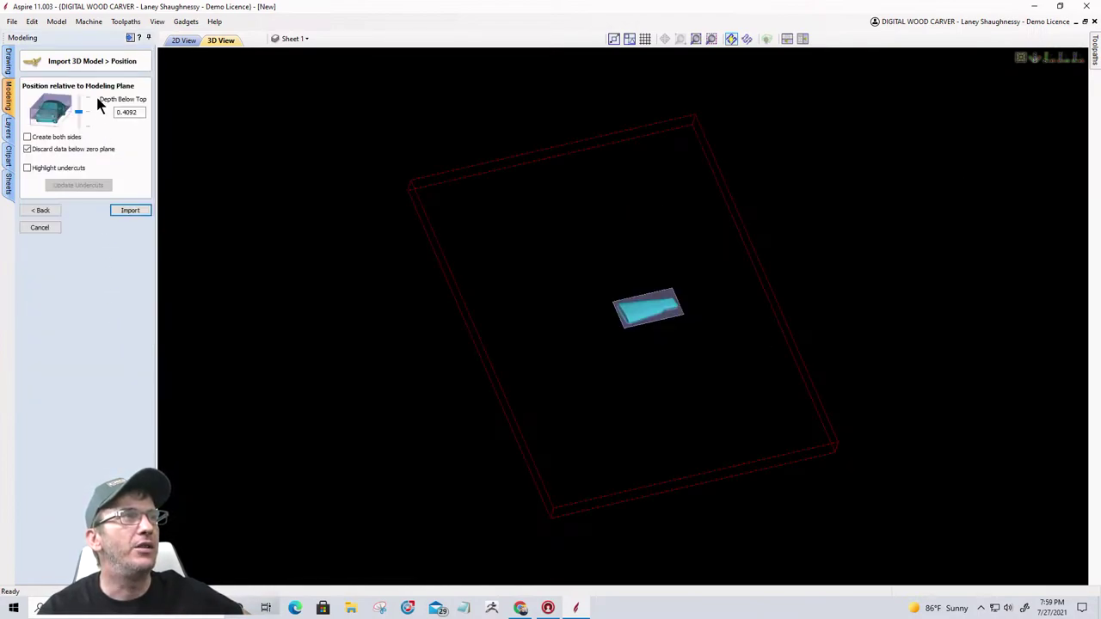
Step: Turn on Highlight undercuts and sink the stock to 0.8064 inches below top, checking it from an angle
click(27, 168)
scroll(659, 317, up, 10)
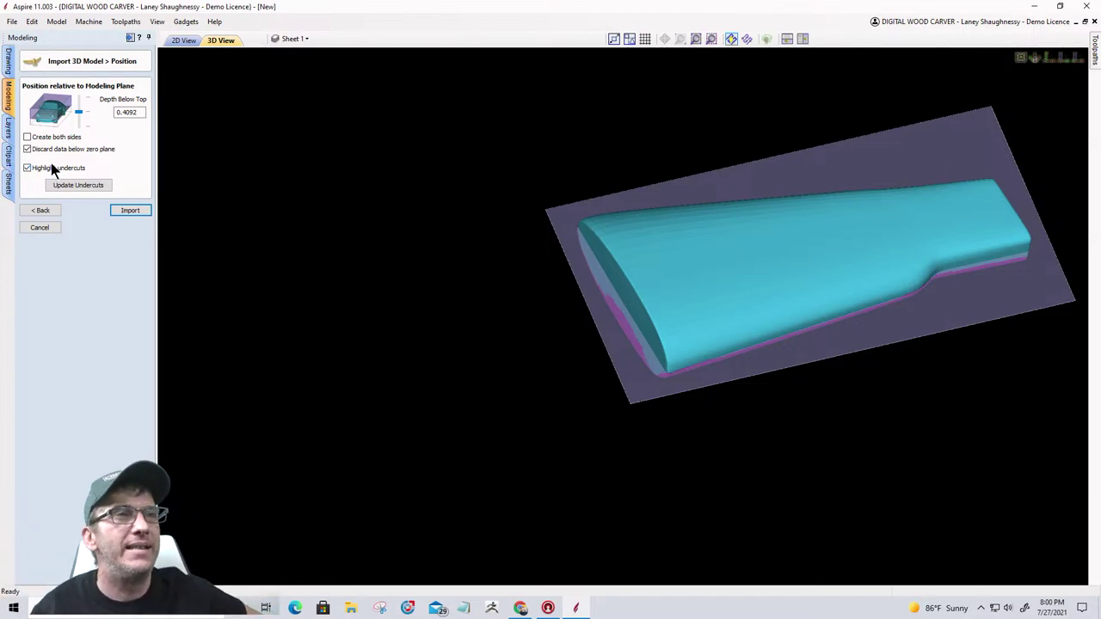
drag(78, 113, 82, 151)
drag(793, 355, 966, 284)
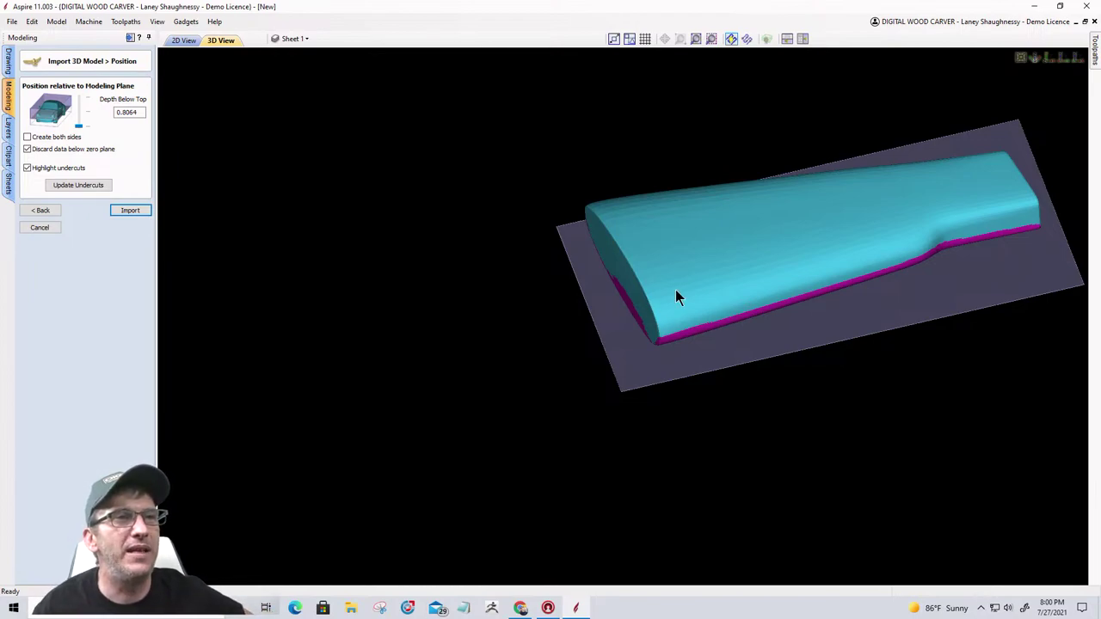
drag(702, 282, 700, 280)
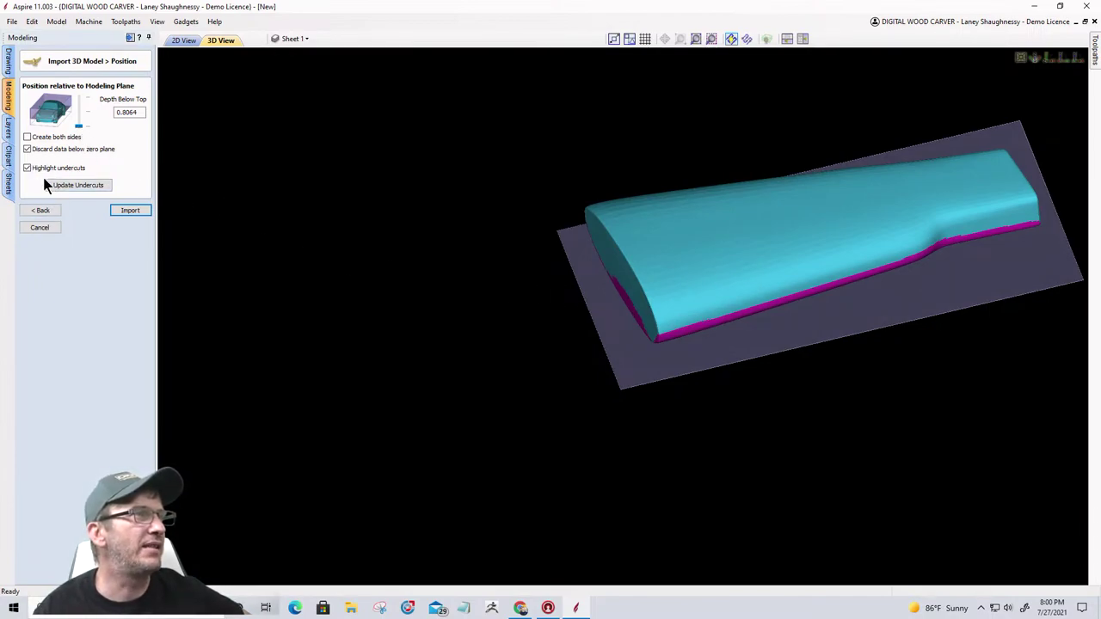
Step: Back on the Transform page, resize the stock to 12 inches and apply
click(40, 210)
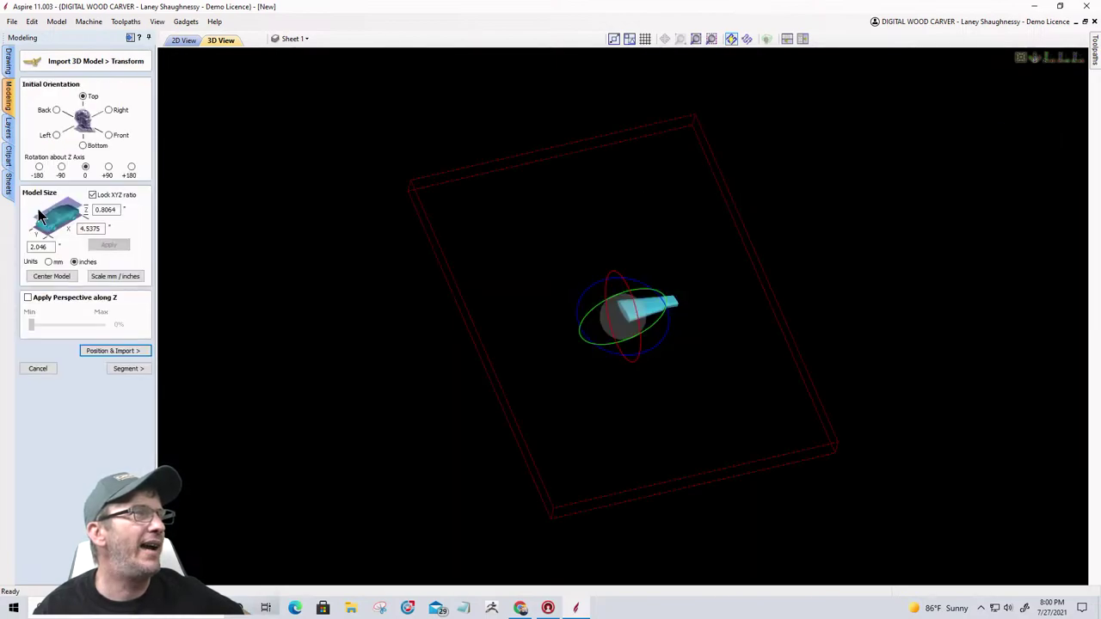
scroll(654, 315, up, 5)
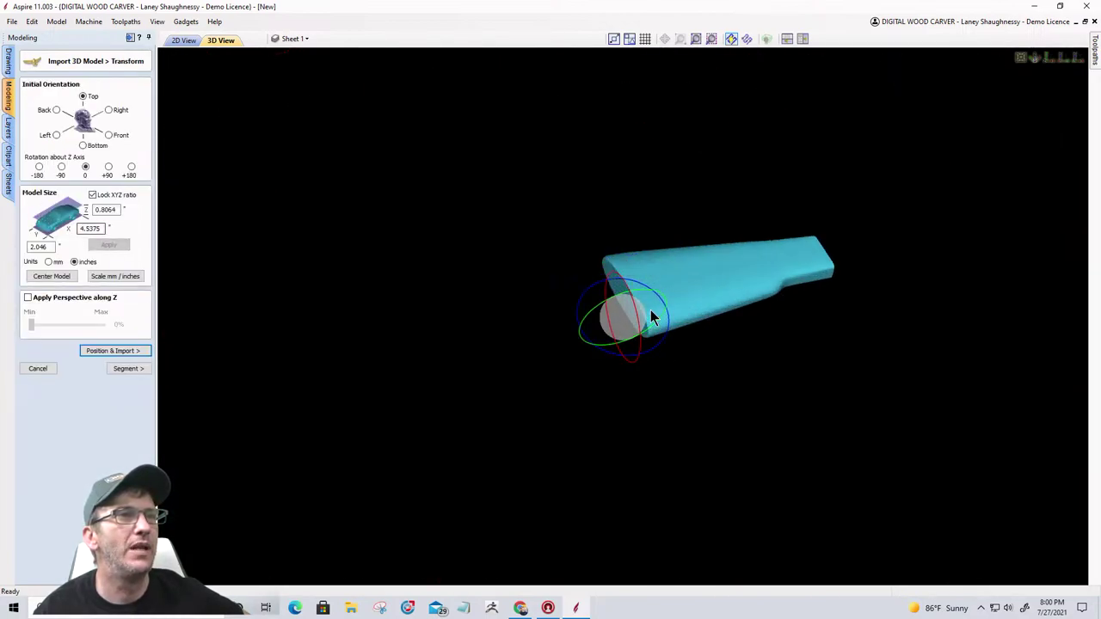
scroll(650, 317, up, 3)
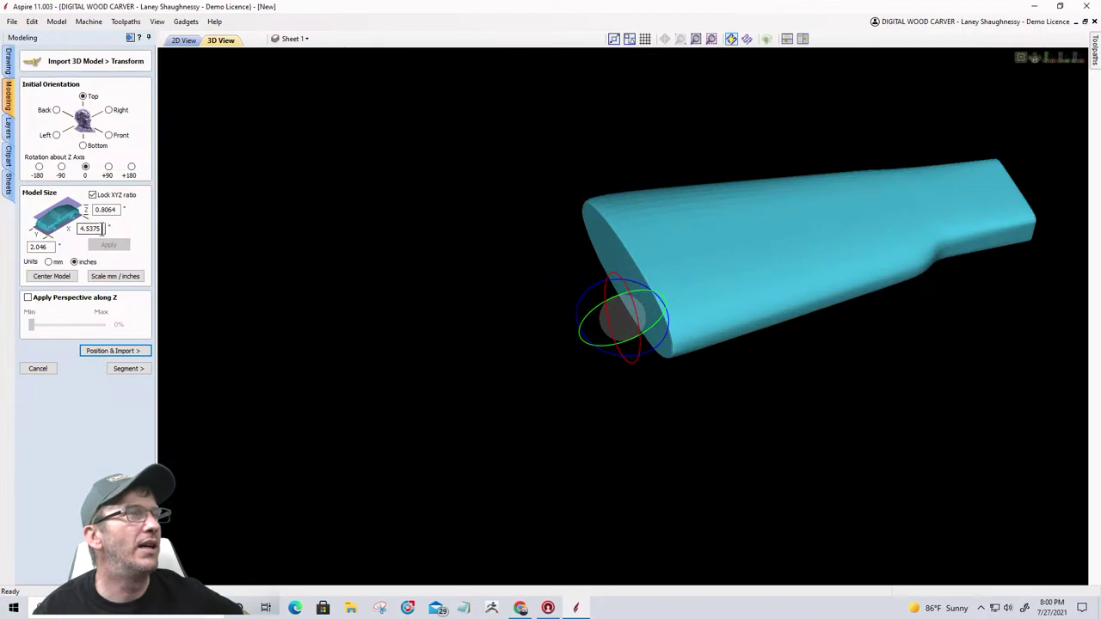
drag(55, 246, 5, 250)
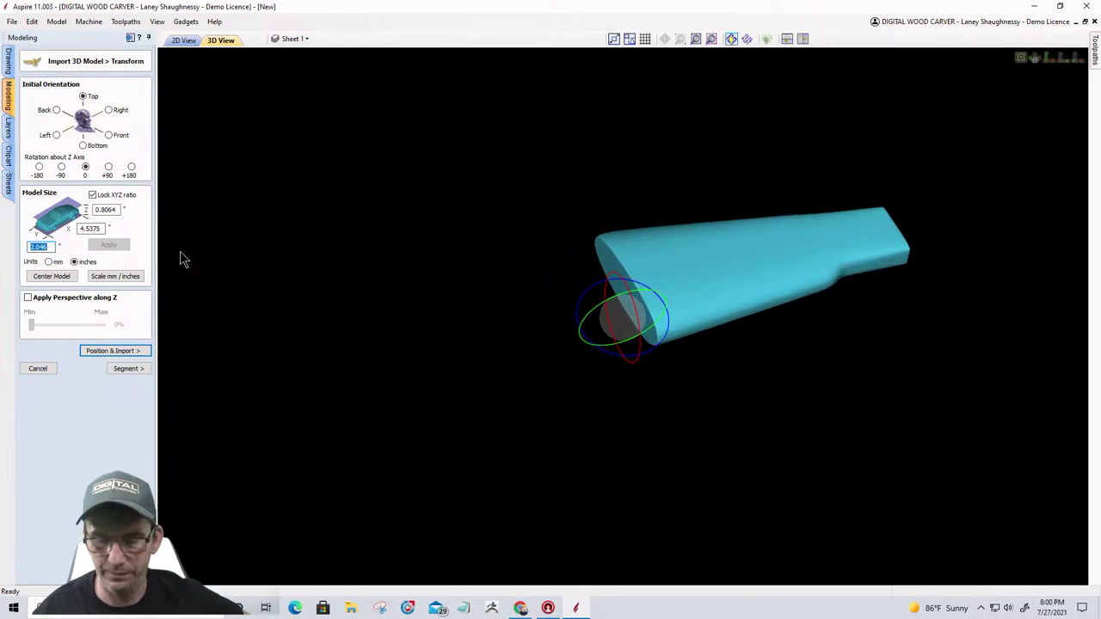
text(12)
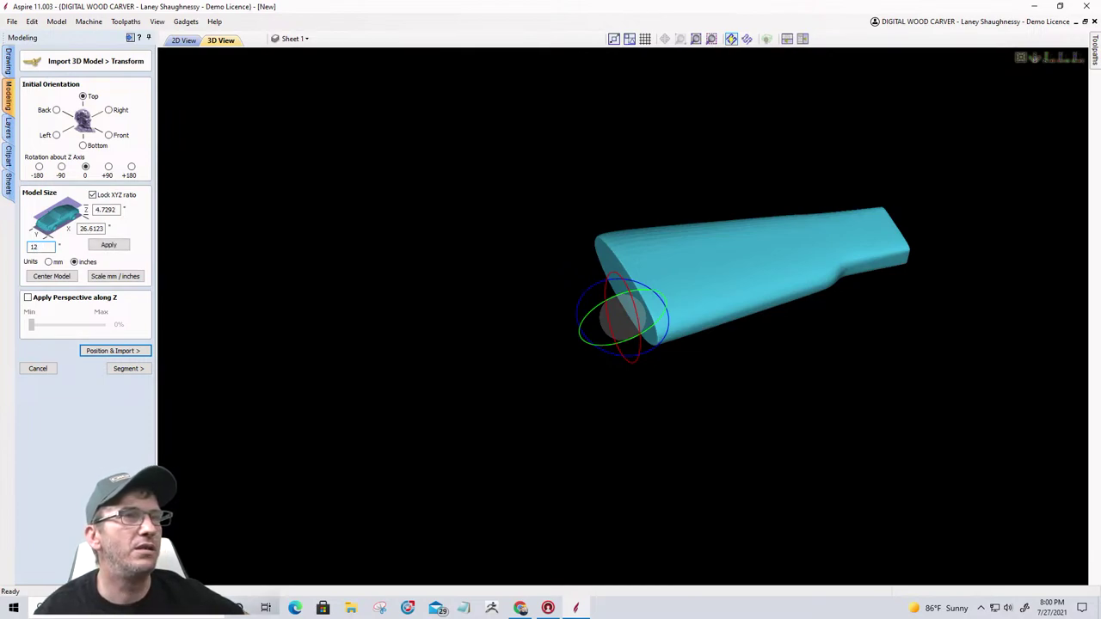
click(104, 244)
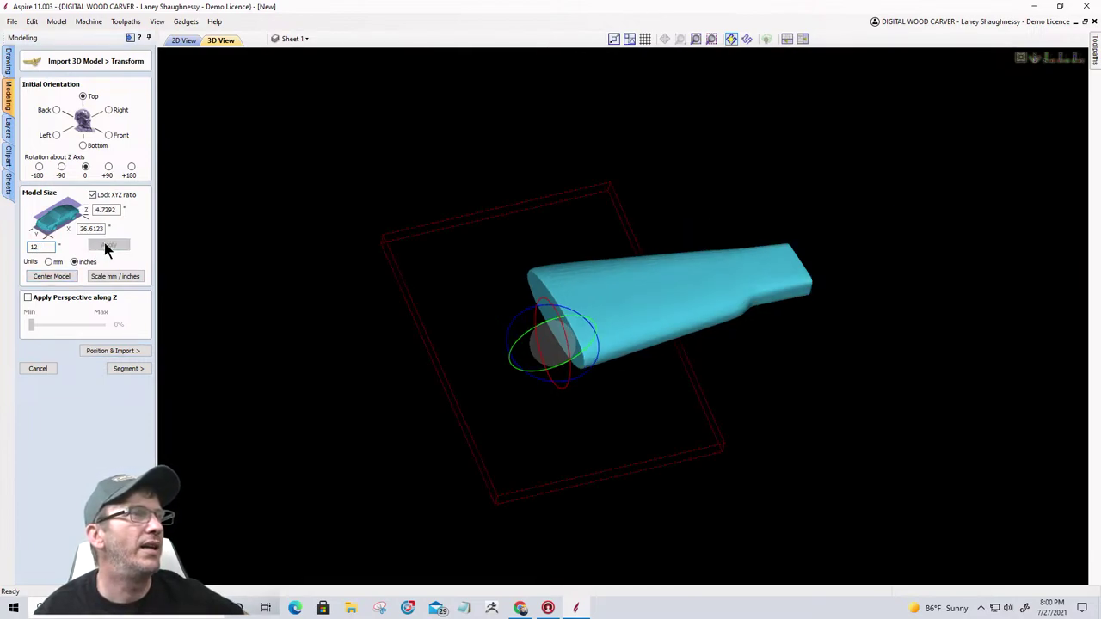
Step: Set the stock's length to 15 inches and rotate it +90° about Z
click(91, 228)
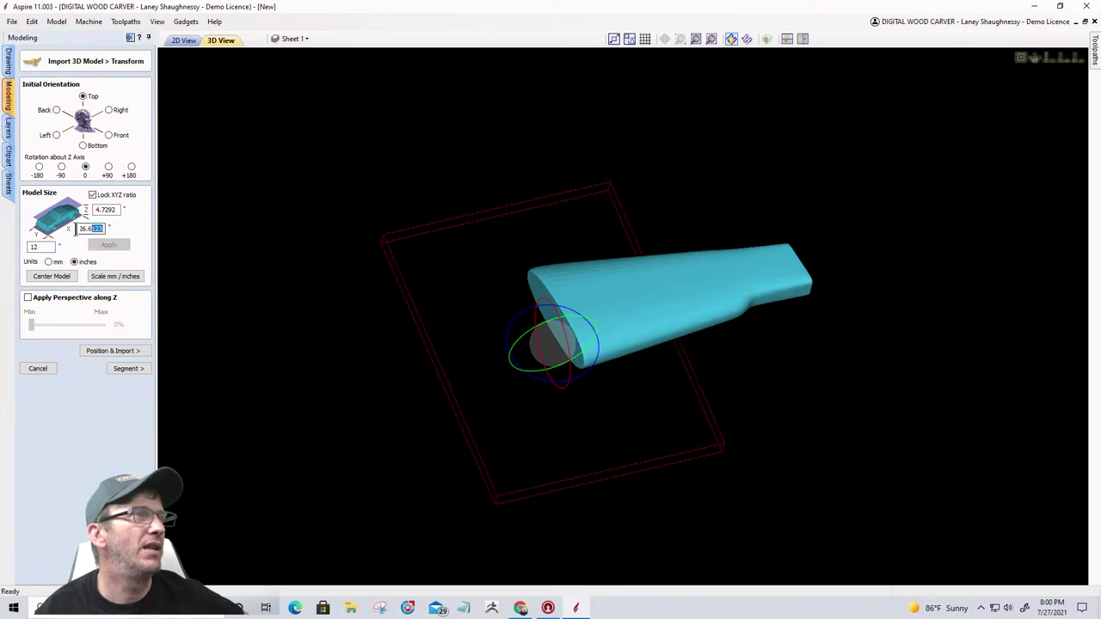
text(15)
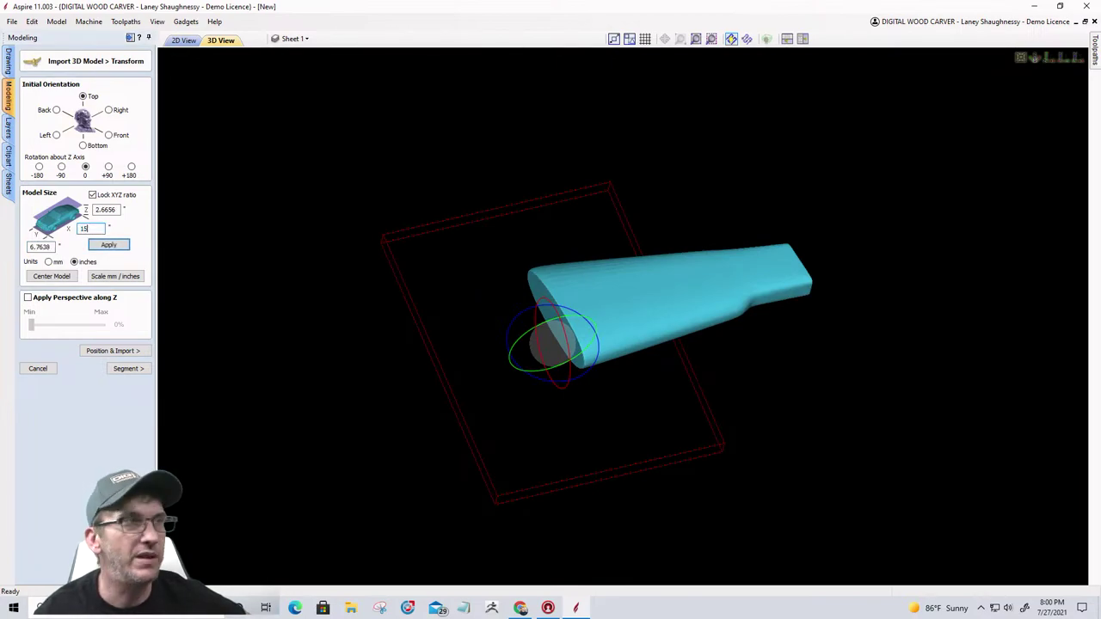
click(96, 243)
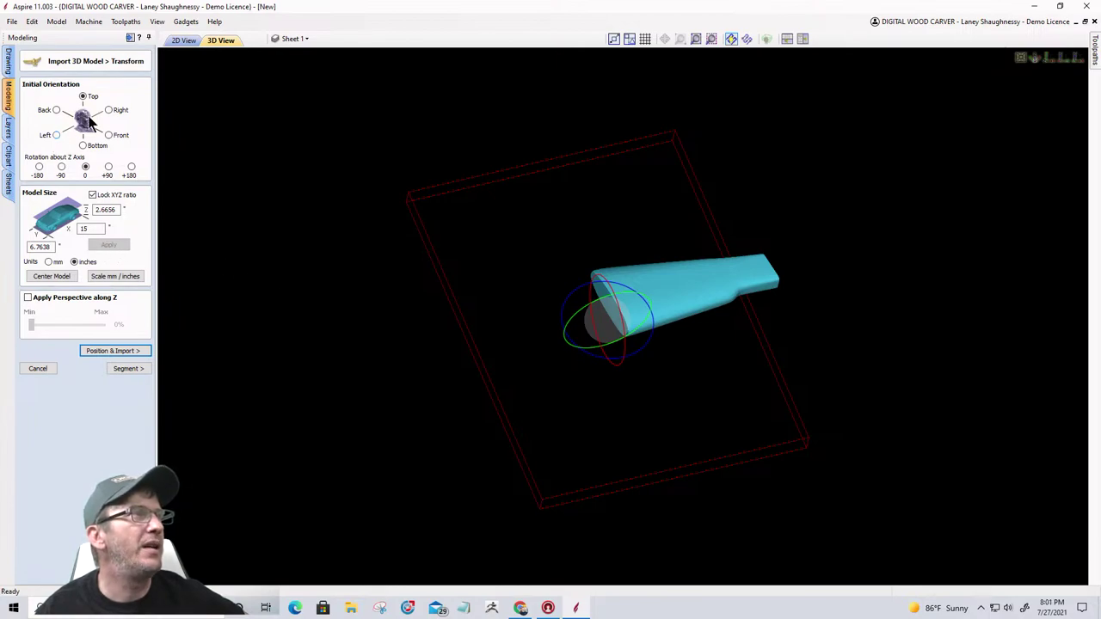
click(108, 167)
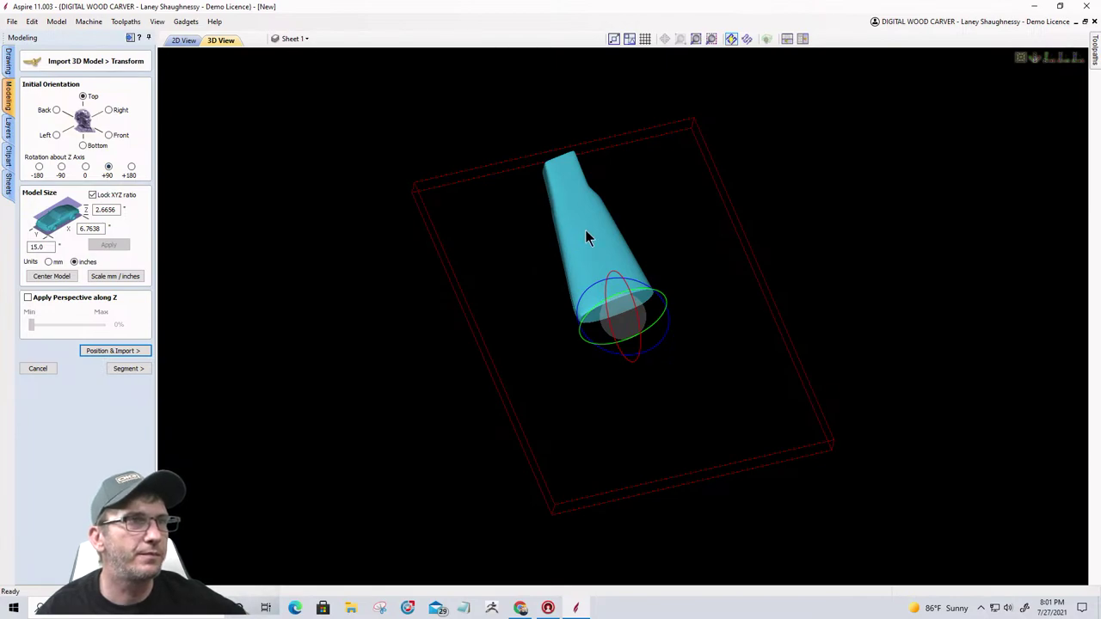
drag(585, 234, 570, 290)
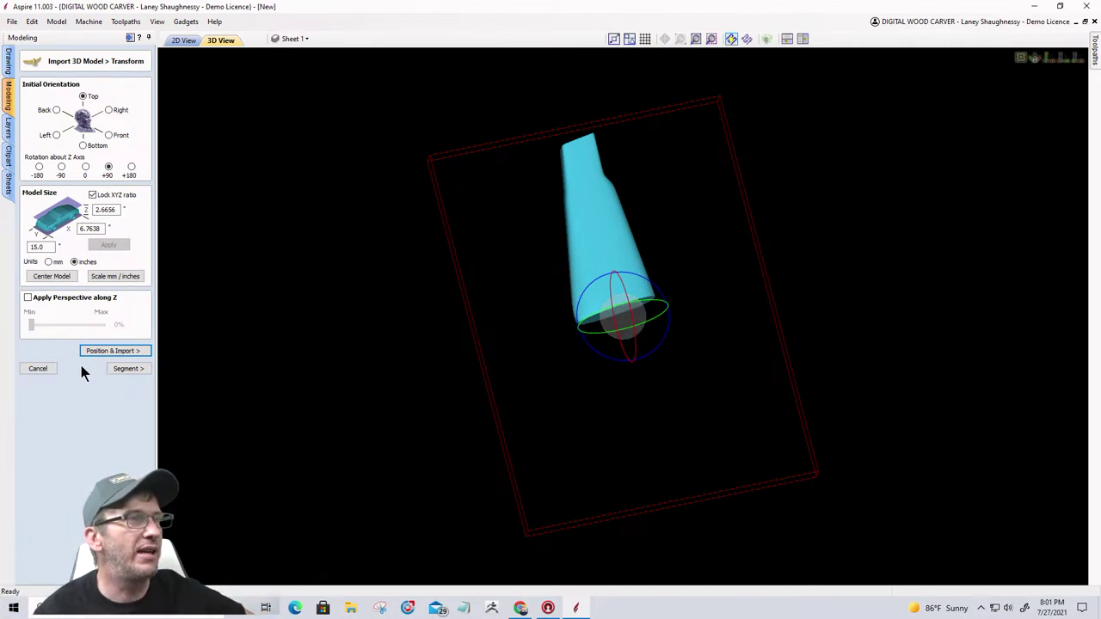
Step: Advance the Rifle 6 import to the Segment step, dismissing the No Segments Detected warning
click(129, 368)
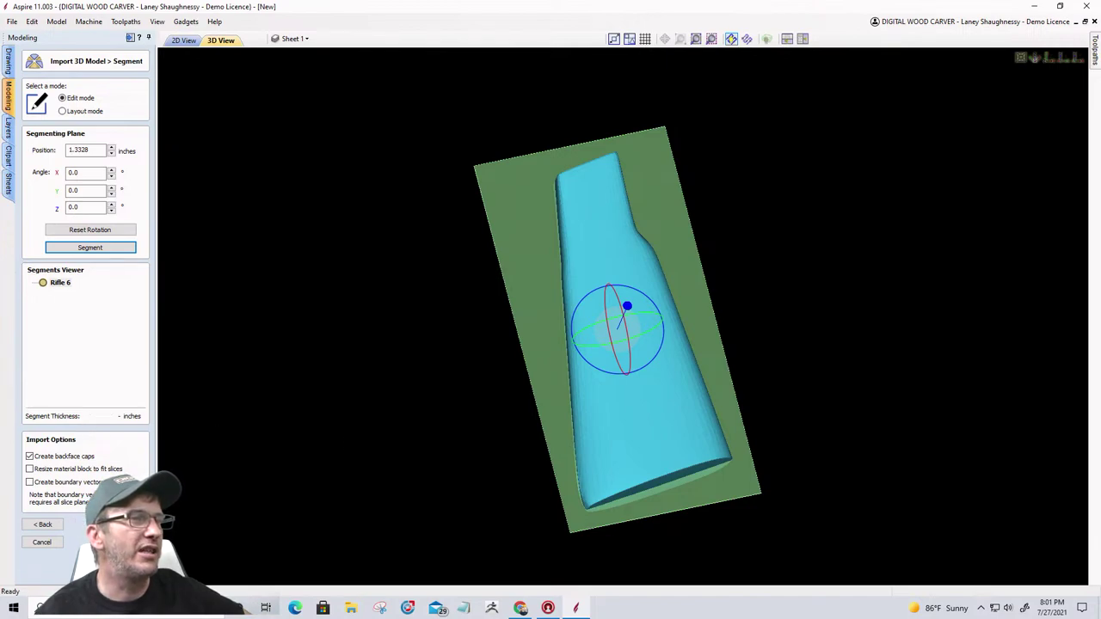
click(124, 523)
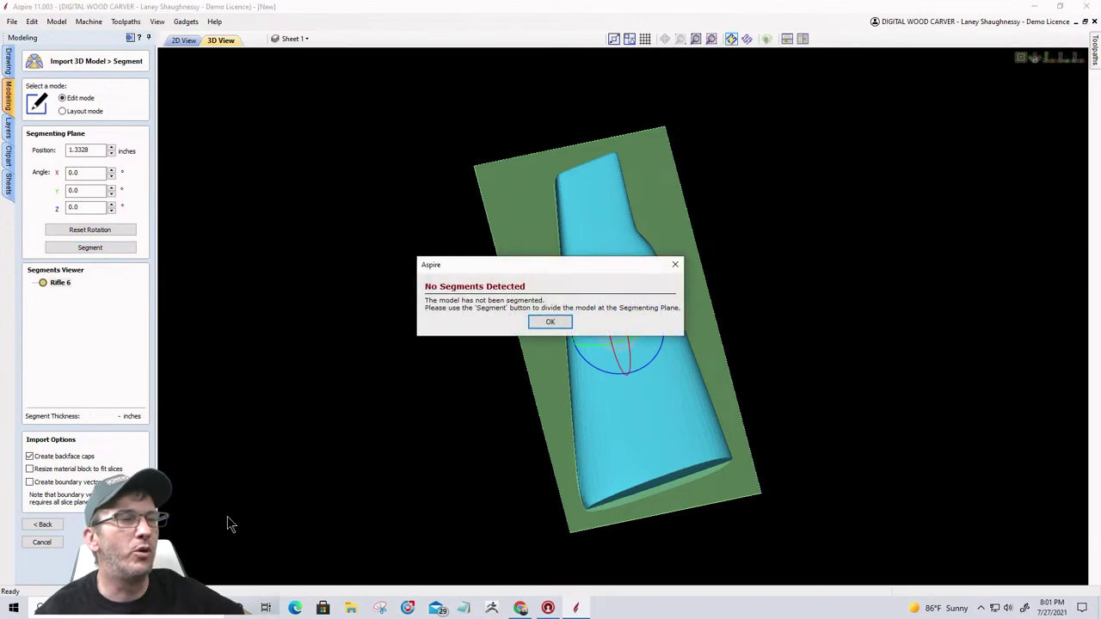
click(550, 322)
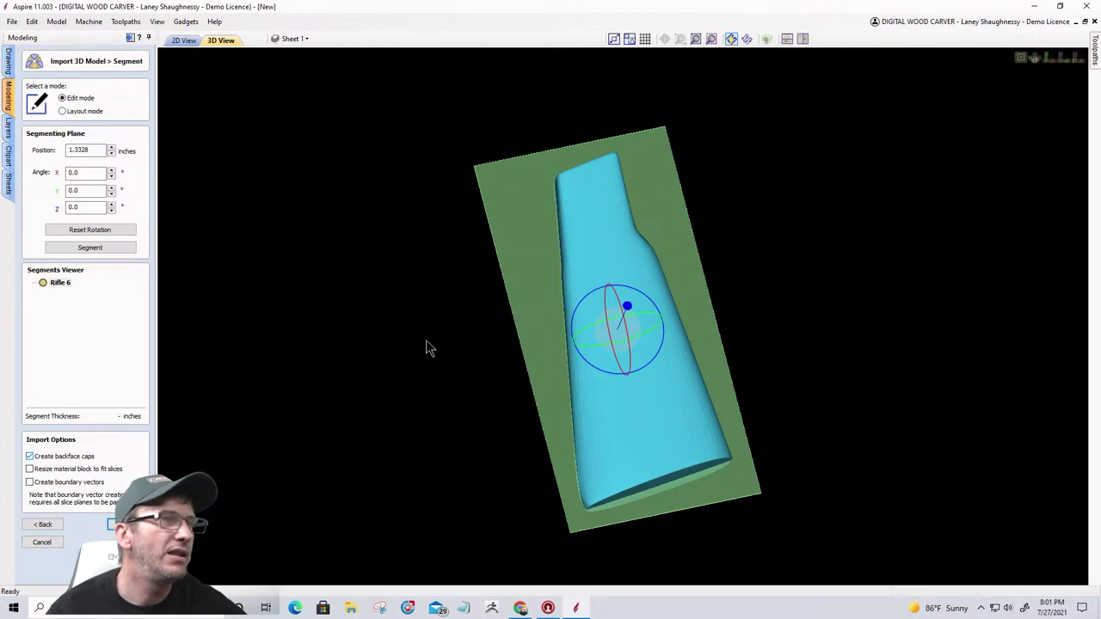
Step: Tilt the segmenting plane to X 1.6°, Y 6.1°, Z 0.7° along the stock's length
drag(426, 340, 852, 245)
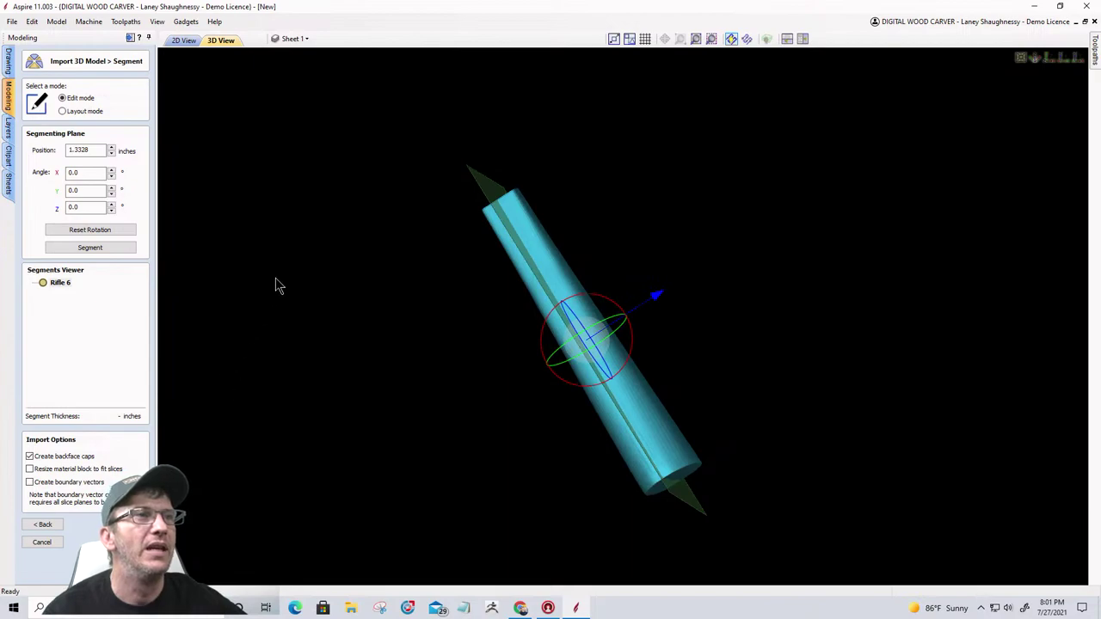
drag(275, 278, 431, 448)
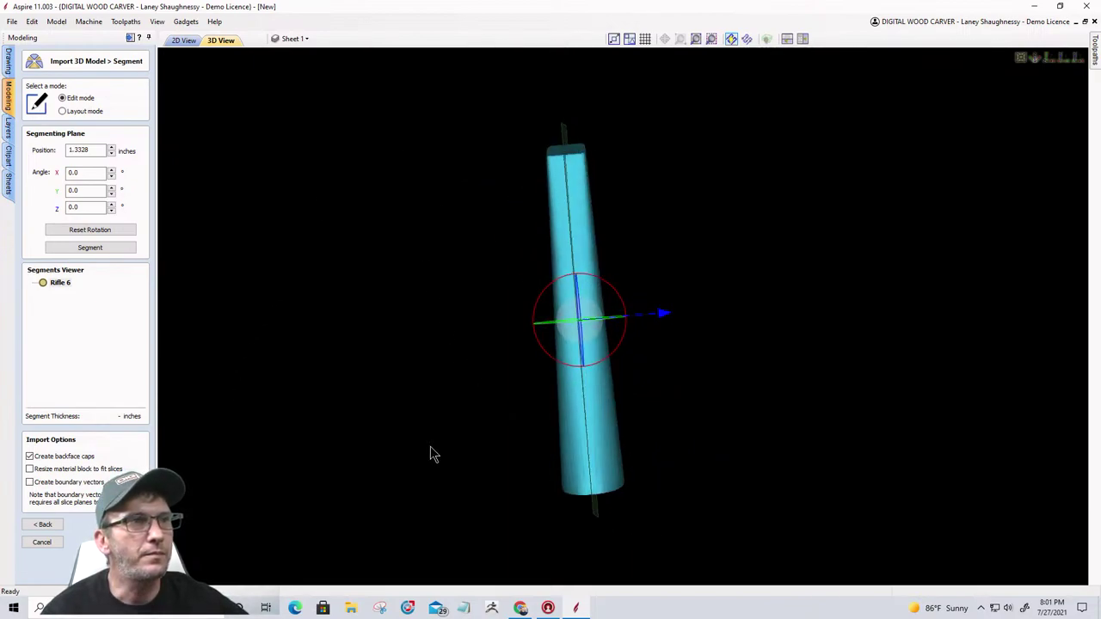
drag(588, 356, 383, 391)
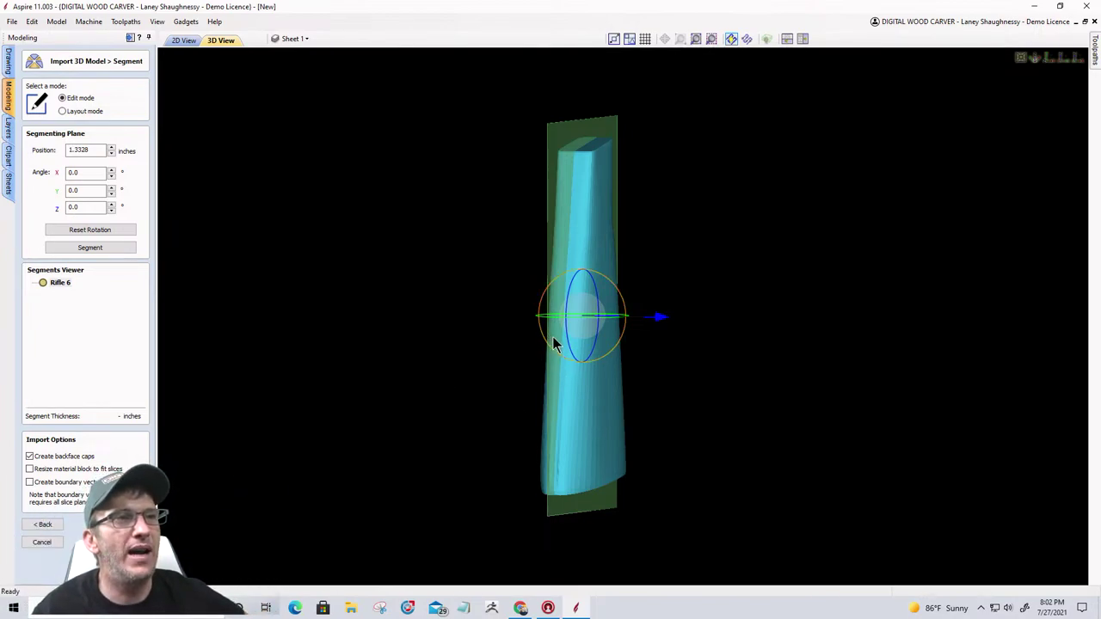
drag(553, 336, 583, 357)
drag(573, 311, 696, 325)
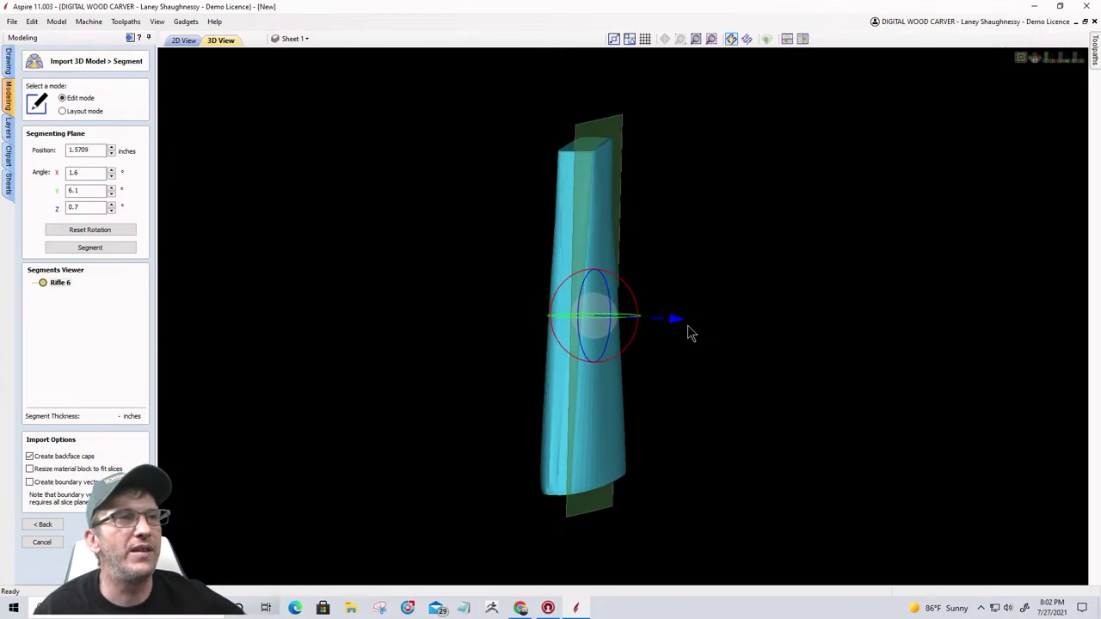
Step: Cut the stock at the plane into Segments 1.1 and 1.2, then turn the plane nearly edge-on
click(91, 248)
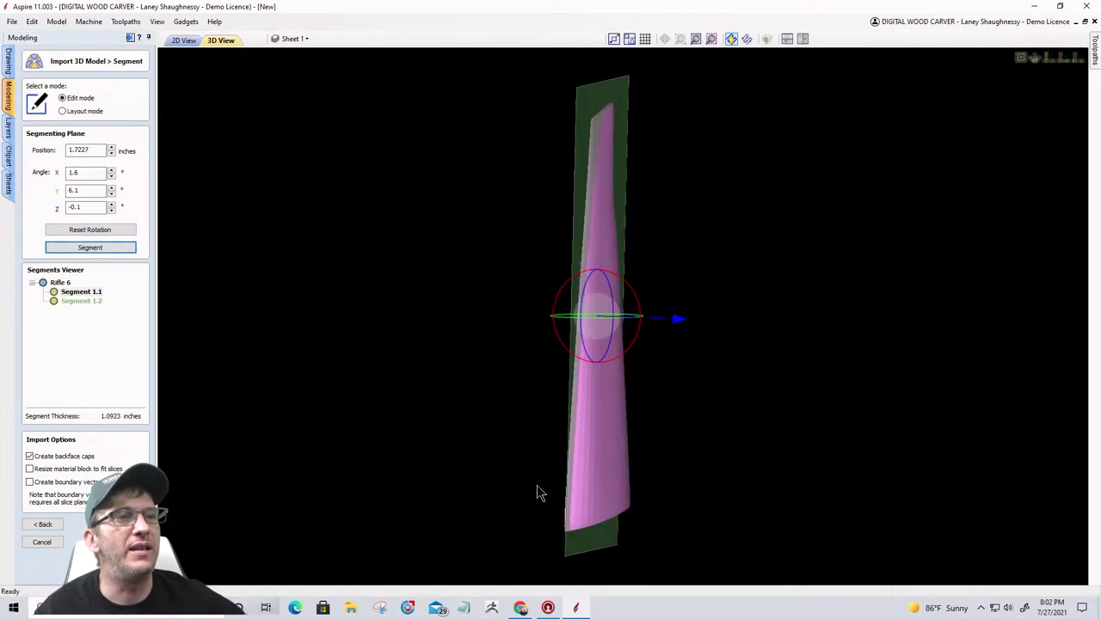
drag(537, 485, 564, 313)
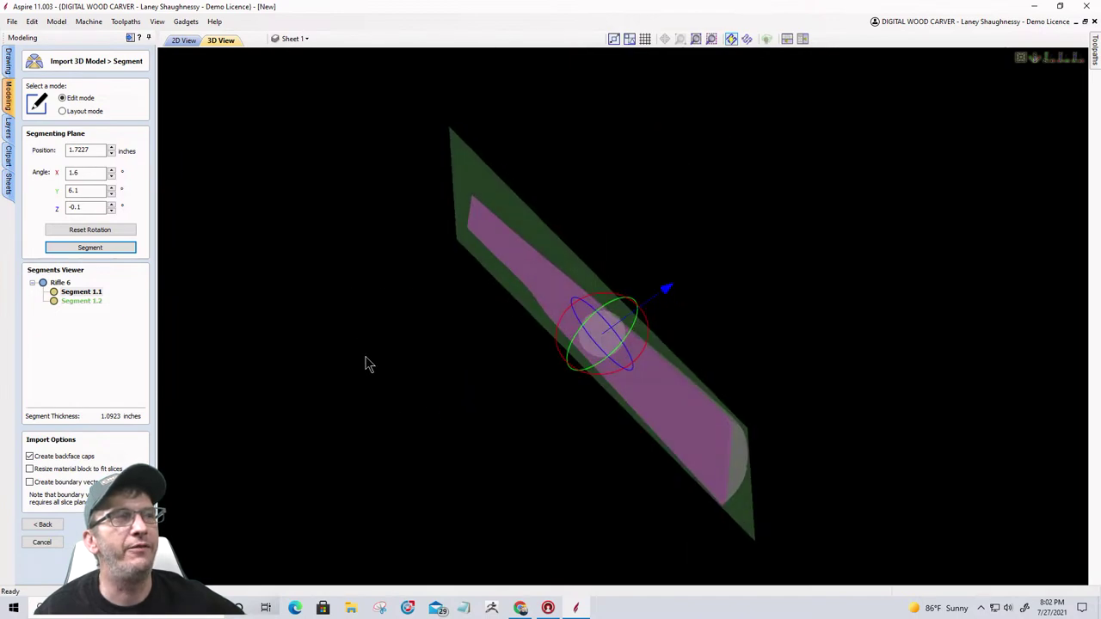
drag(366, 364, 536, 412)
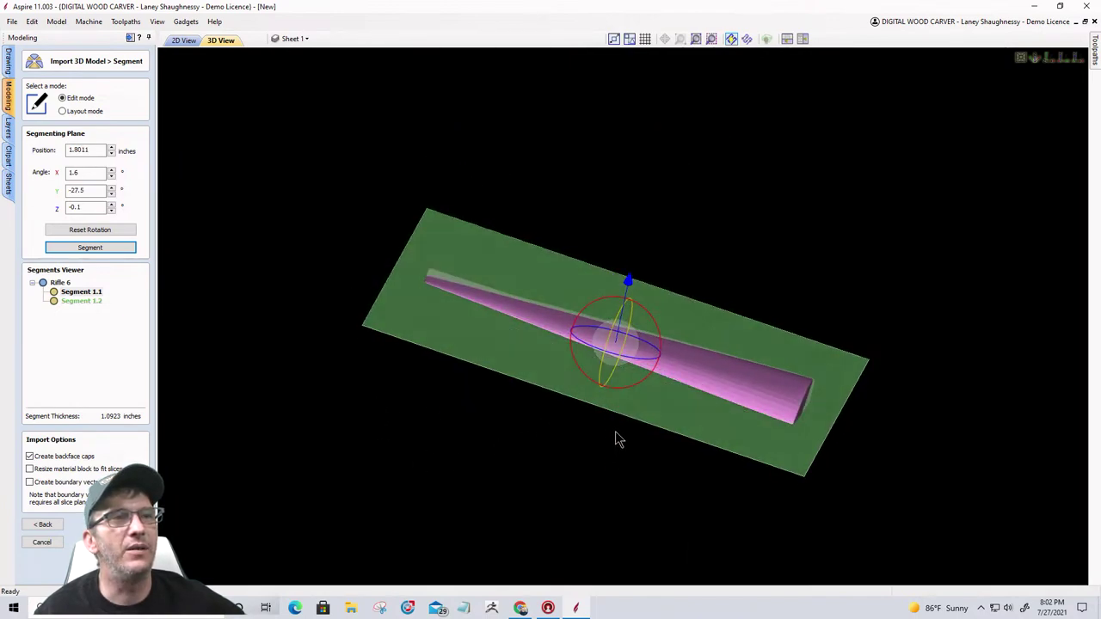
mouse_move(607, 389)
mouse_down()
mouse_move(629, 376)
mouse_move(628, 386)
mouse_up()
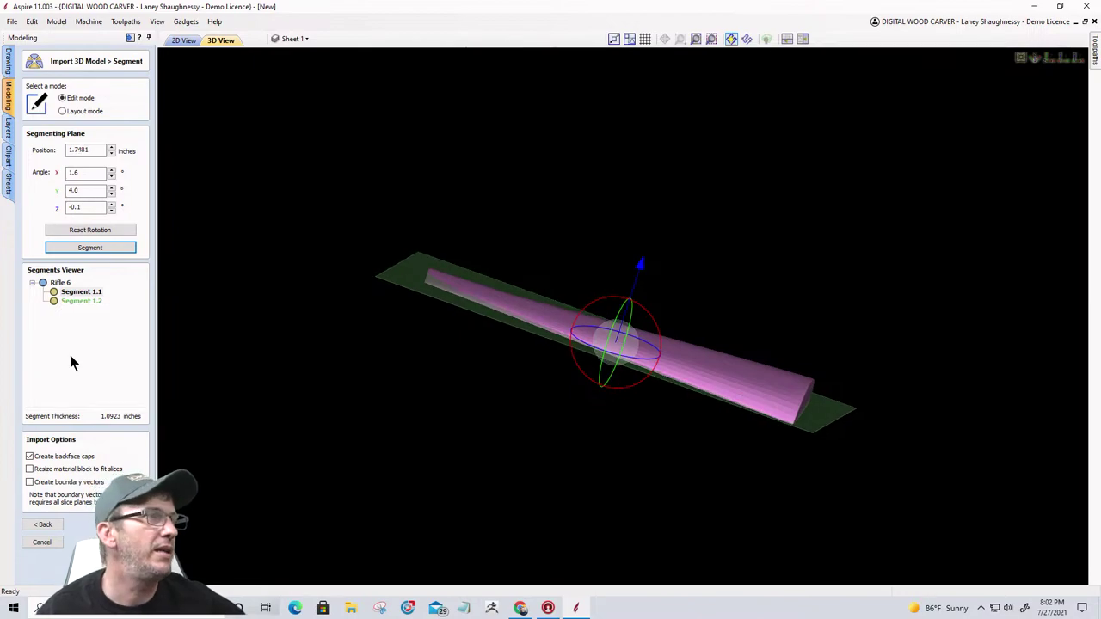
Step: Split Segment 1.2 into 1.2.1 and 1.2.2 and import all three slices as components
click(63, 284)
click(55, 294)
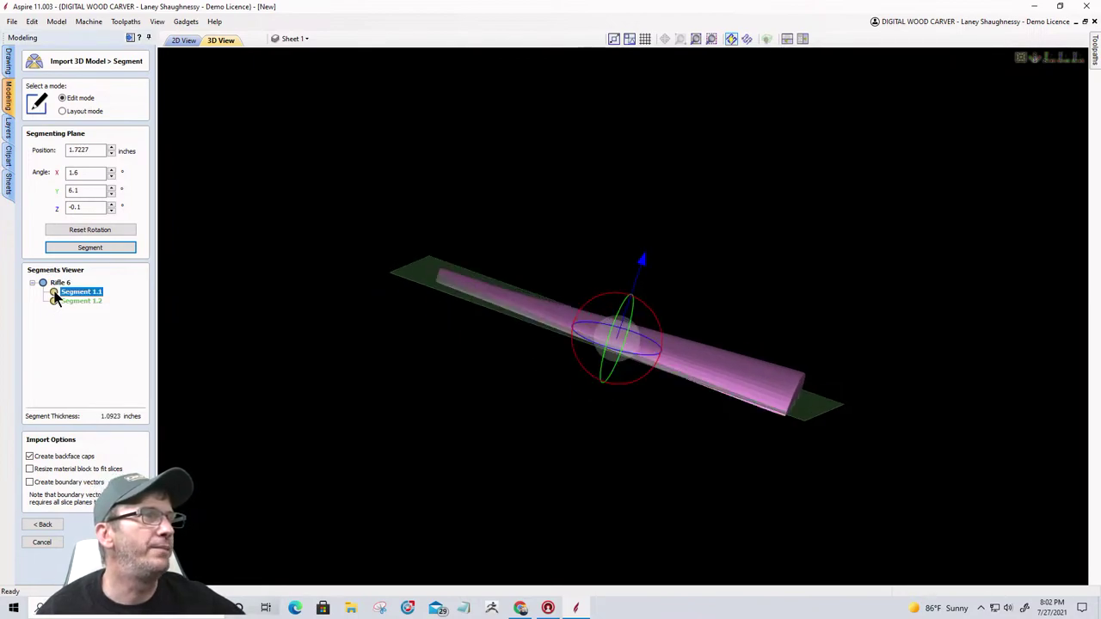
click(55, 302)
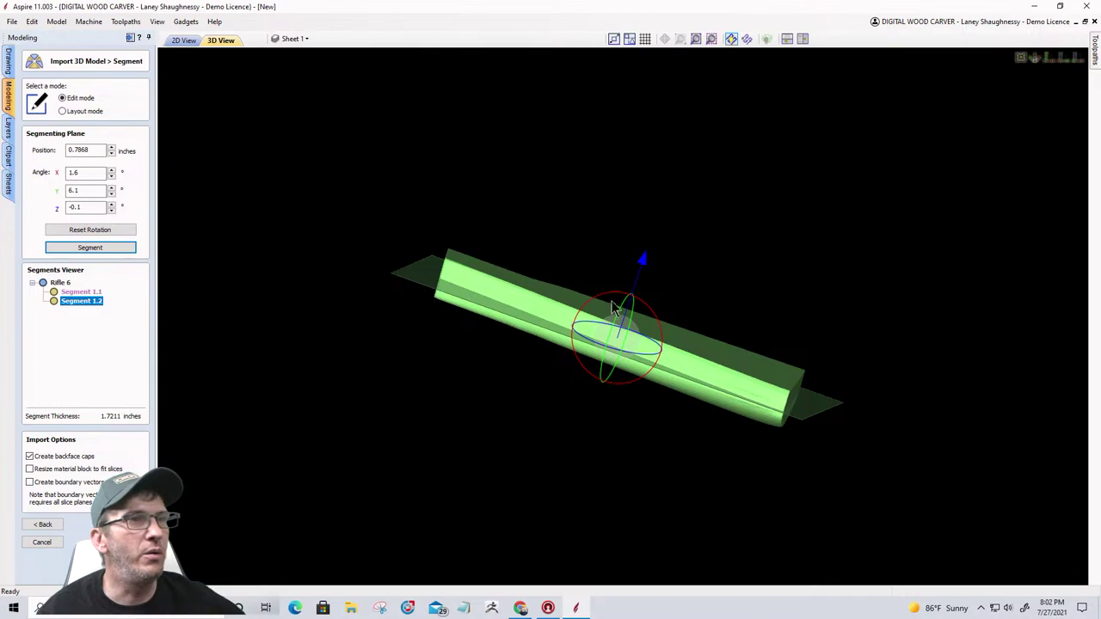
drag(644, 258, 647, 263)
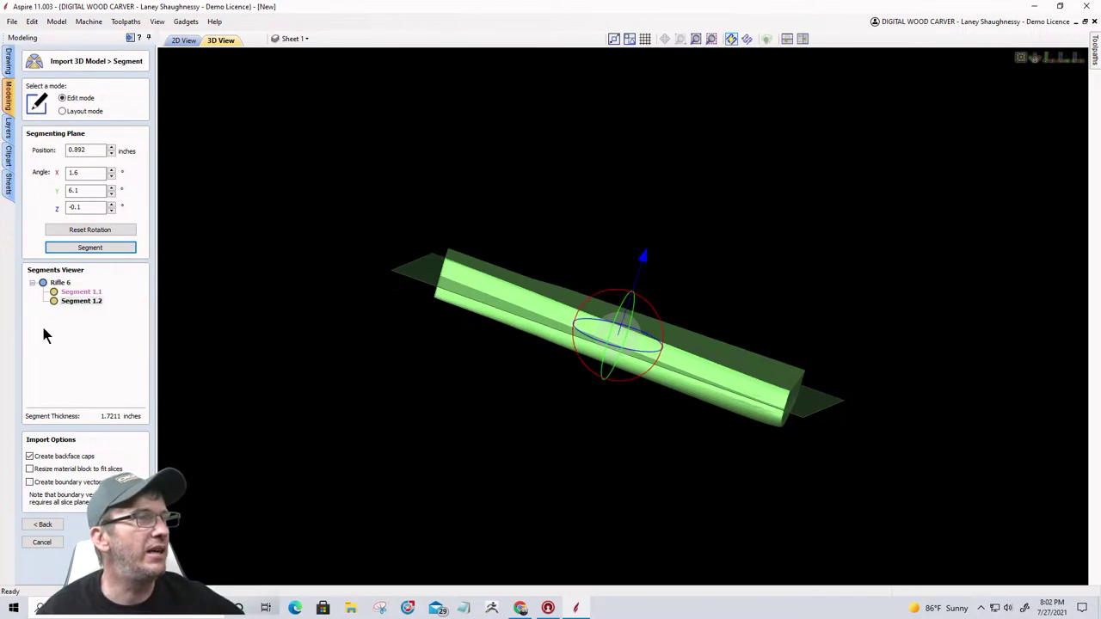
click(90, 247)
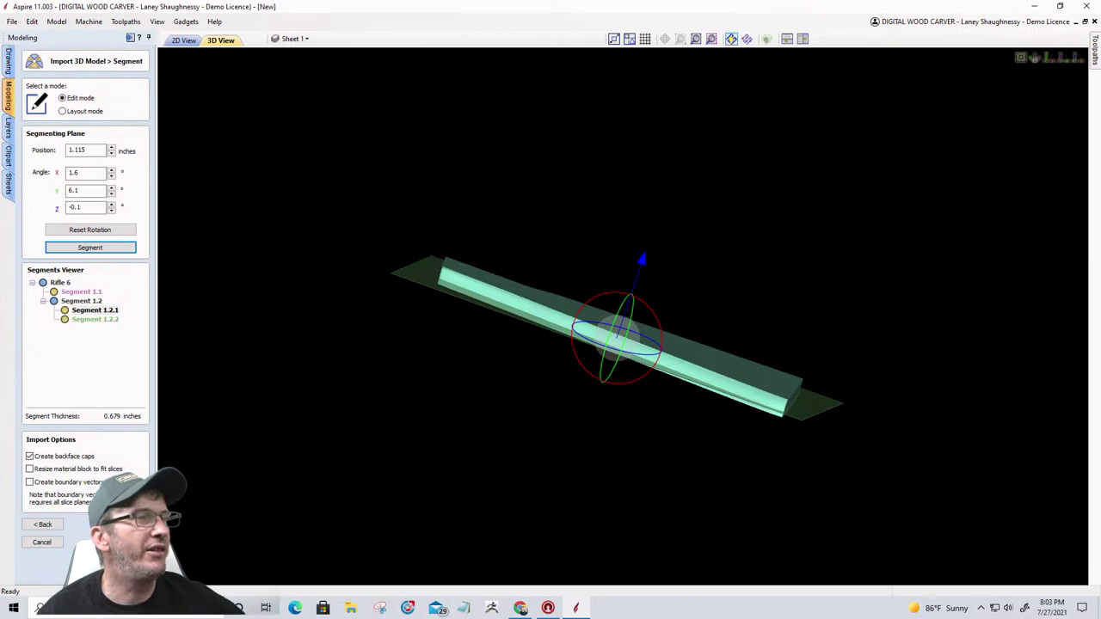
key(Return)
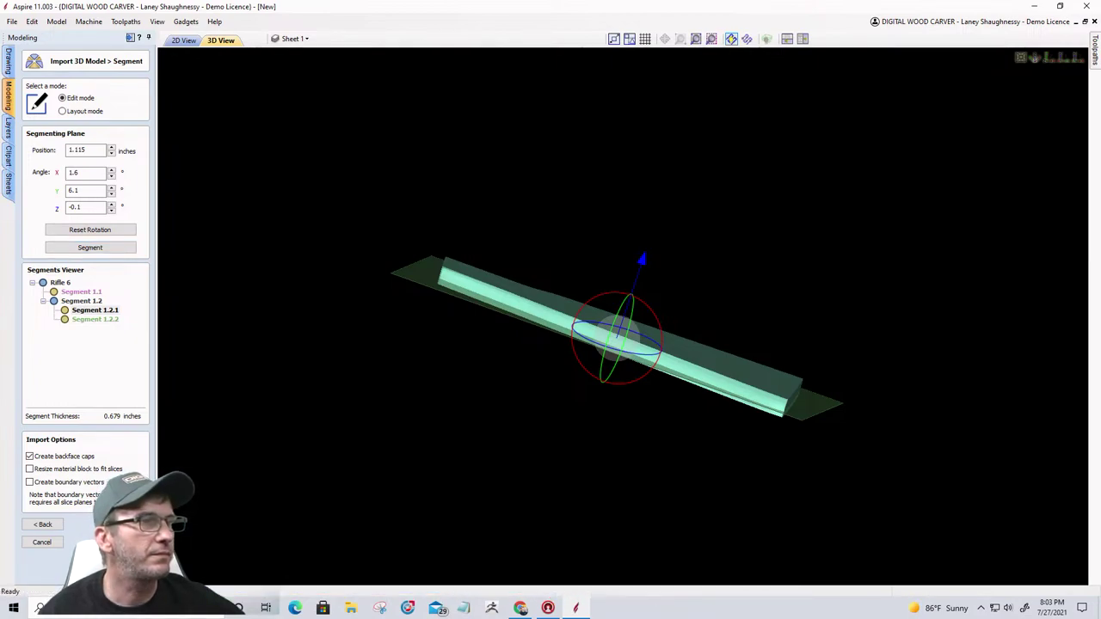
key(Return)
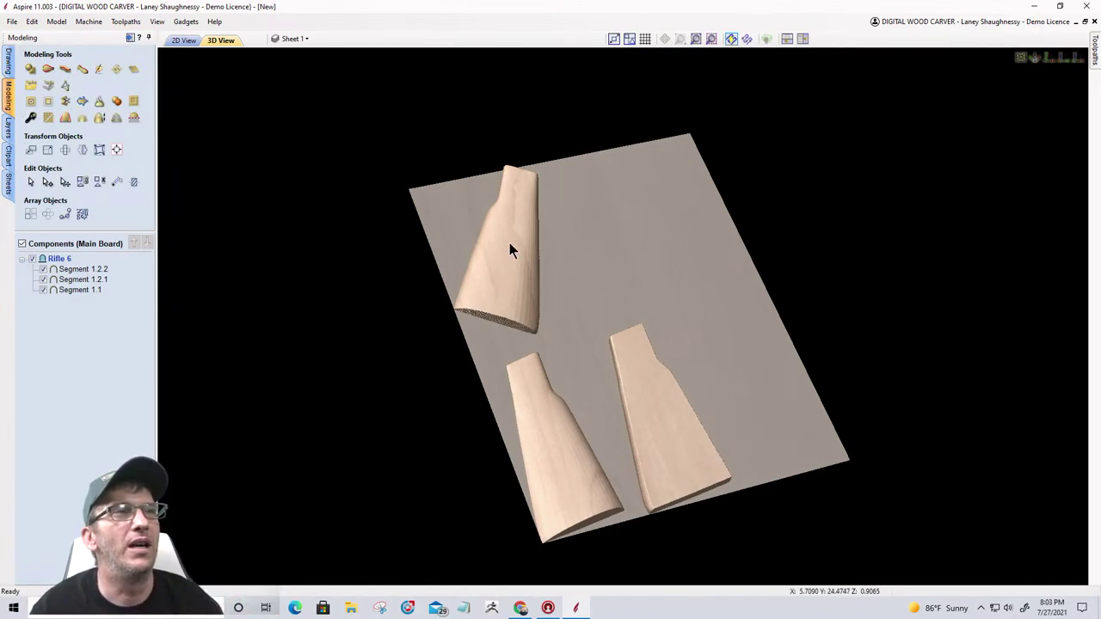
Step: Drag the Segment 1.2.2 slice toward the middle of the material, above the other two slices
click(80, 291)
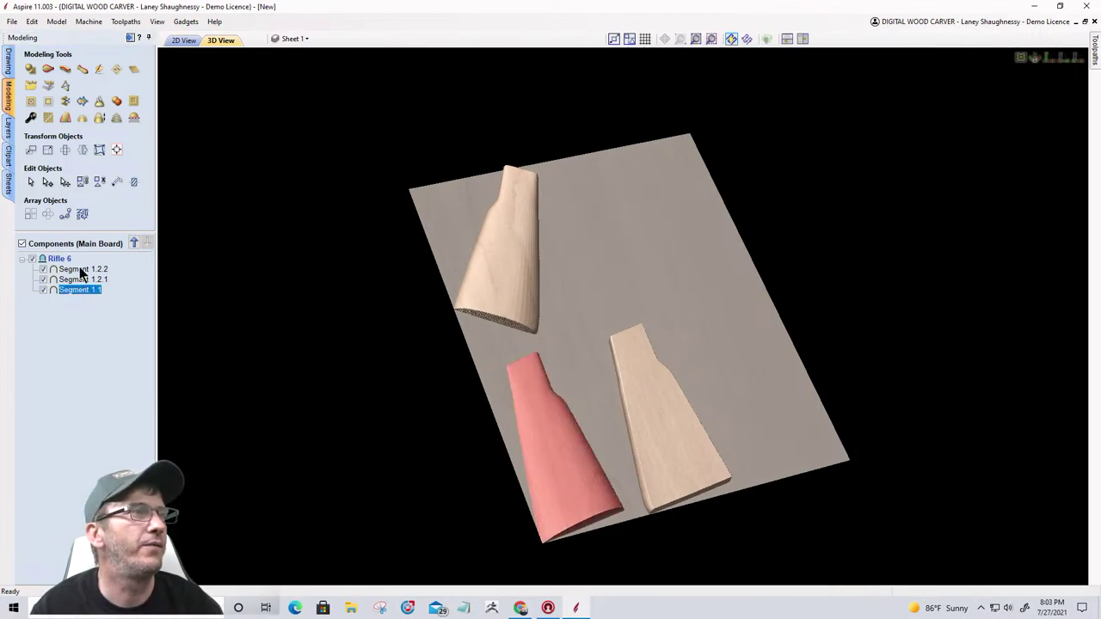
click(81, 270)
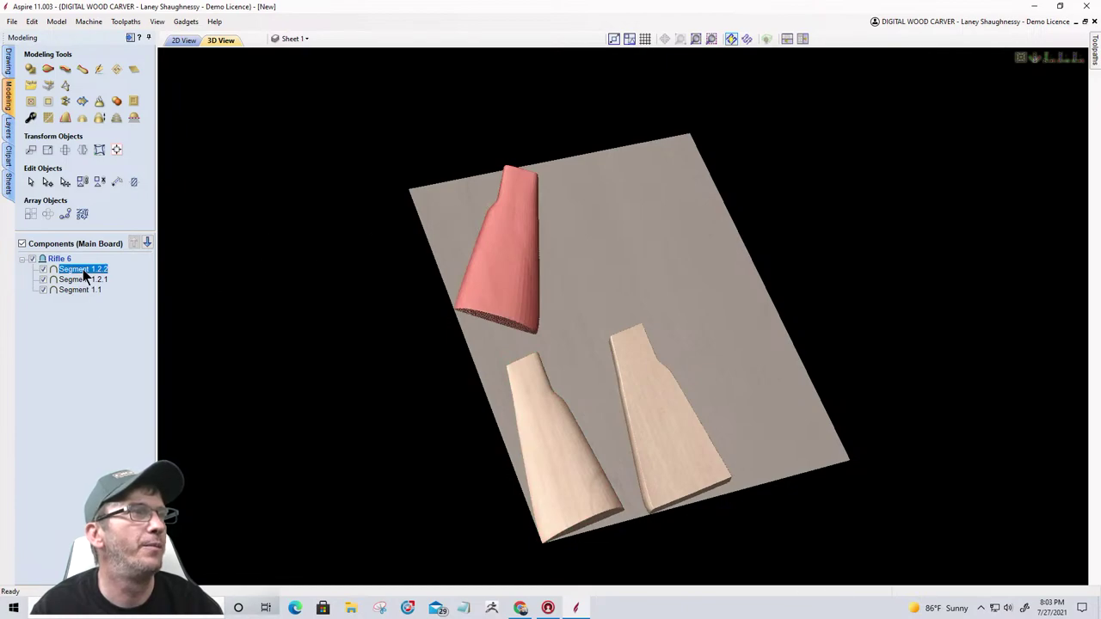
drag(501, 235, 597, 270)
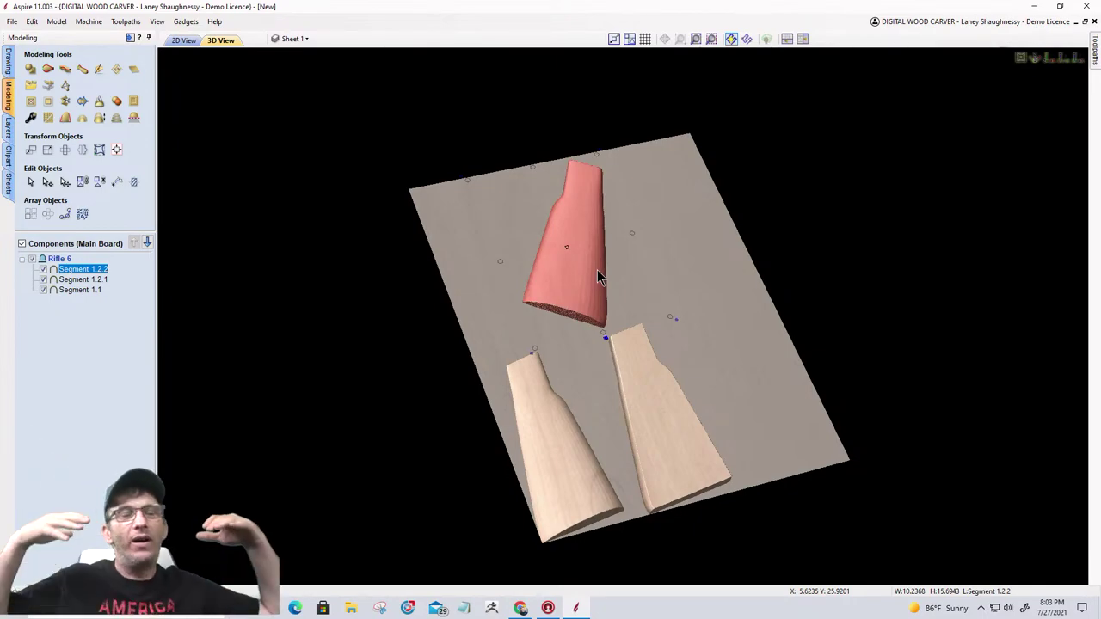
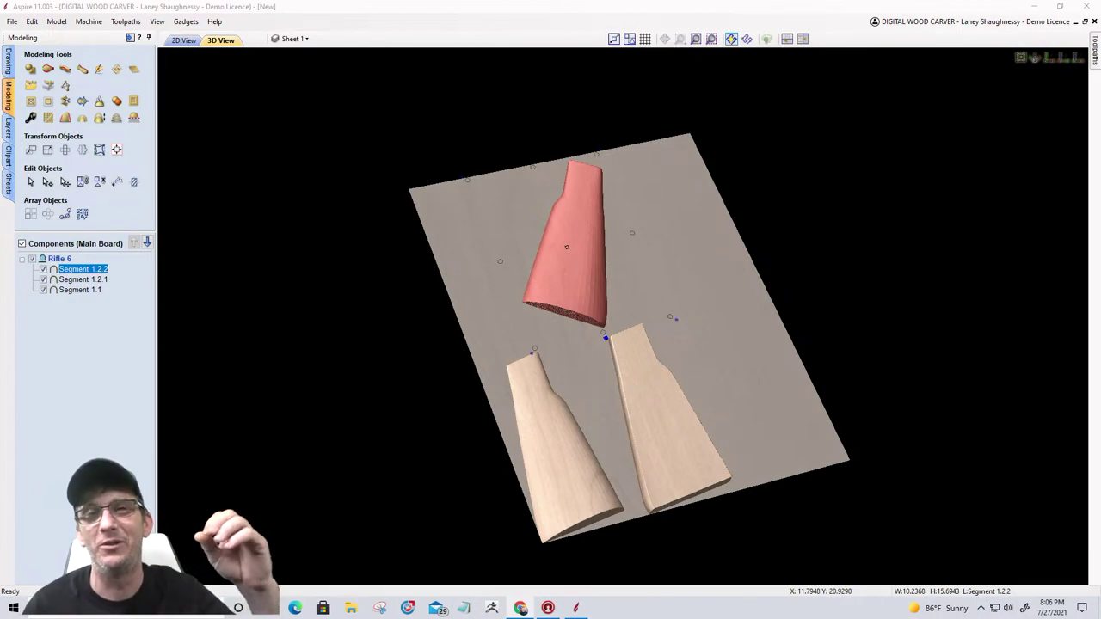
Step: In 2D view, select and delete all three rifle segment pieces from the Main Board
click(183, 43)
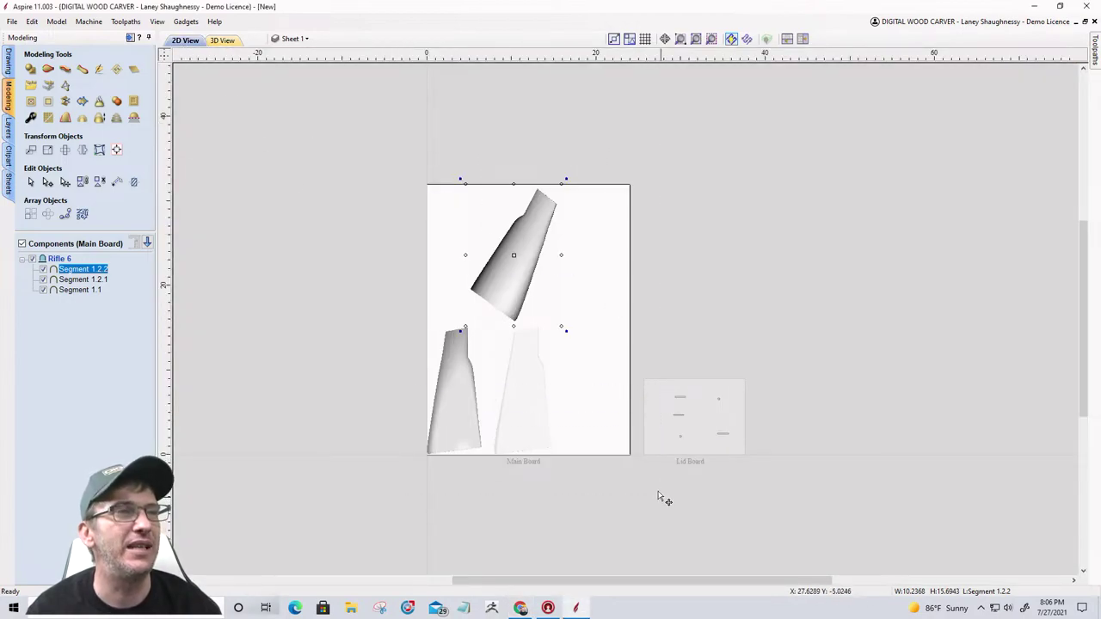
key(ctrl+a)
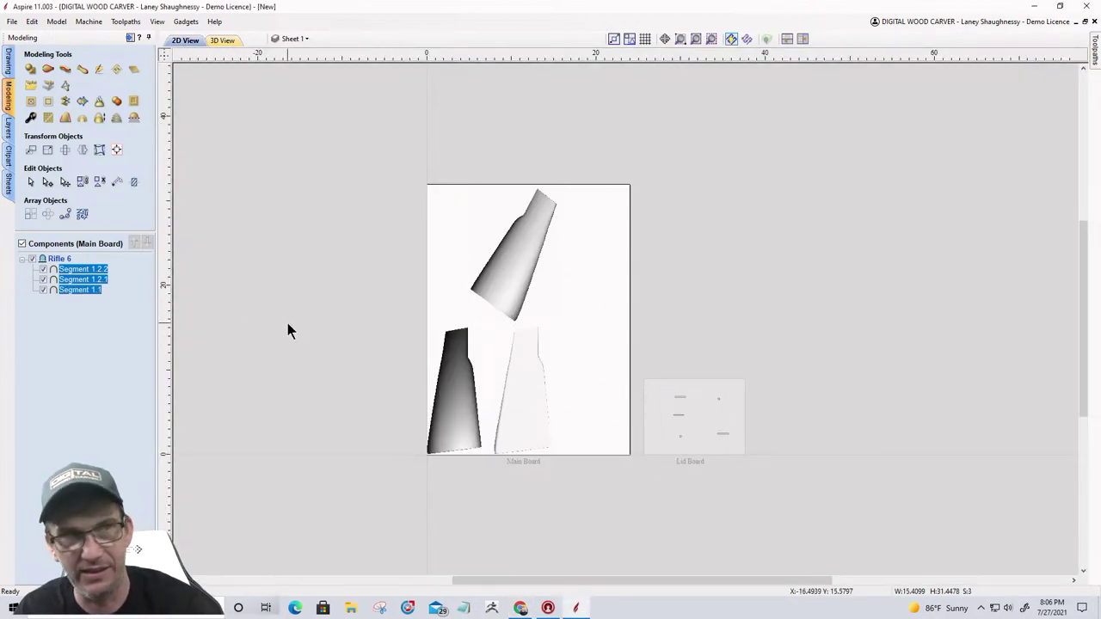
key(Delete)
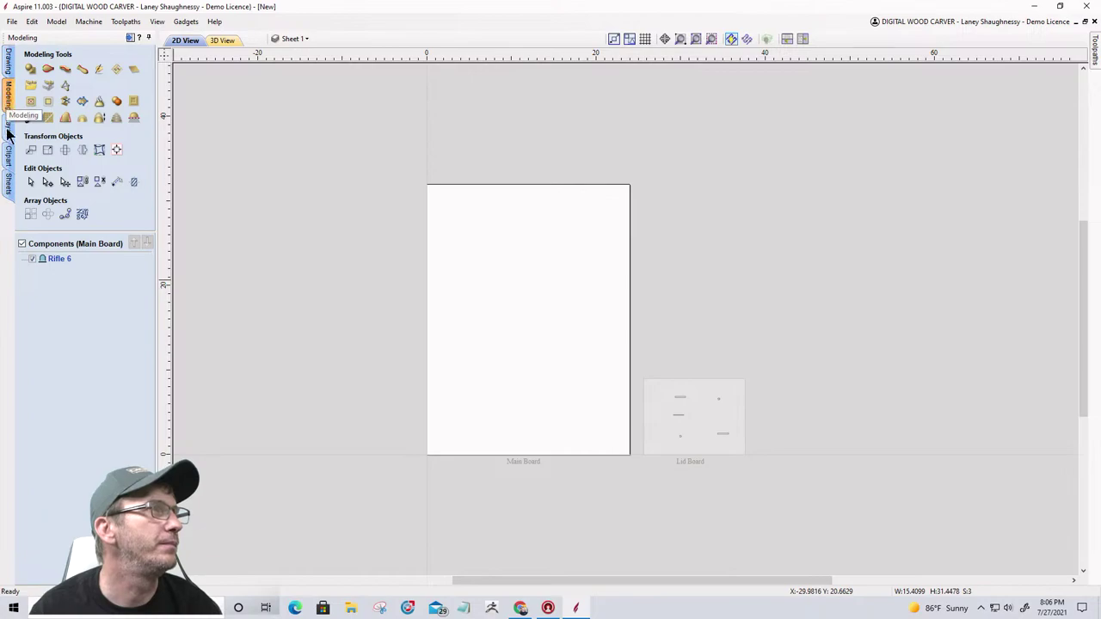
Step: Drag the Stable Sign-X horse-head clipart from the Animals clipart library onto the Main Board
click(7, 156)
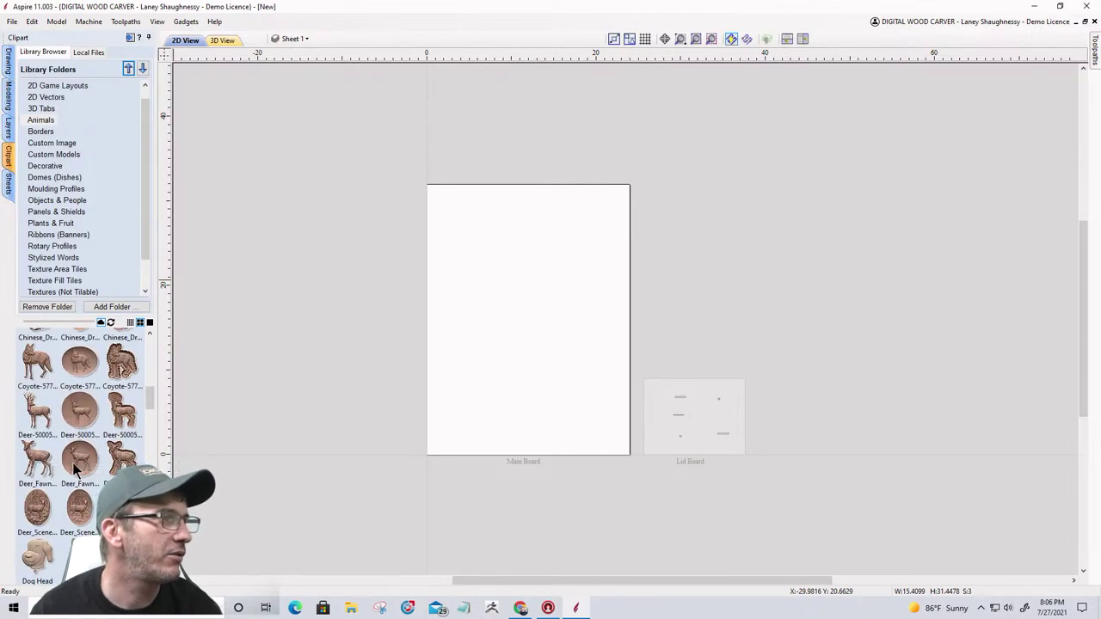
scroll(74, 468, down, 10)
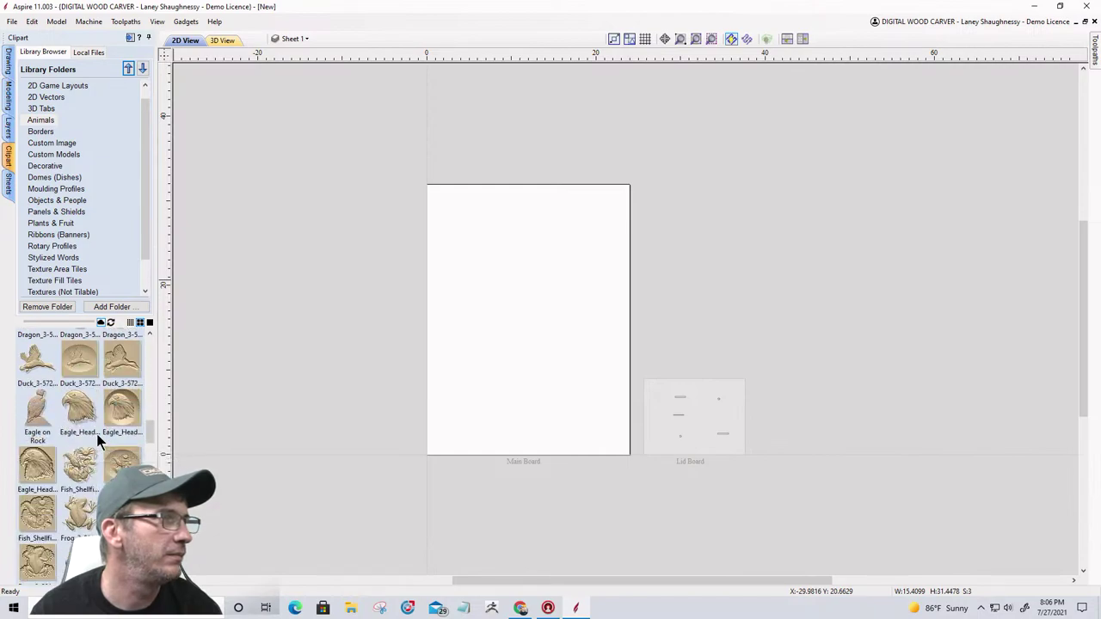
scroll(97, 440, down, 5)
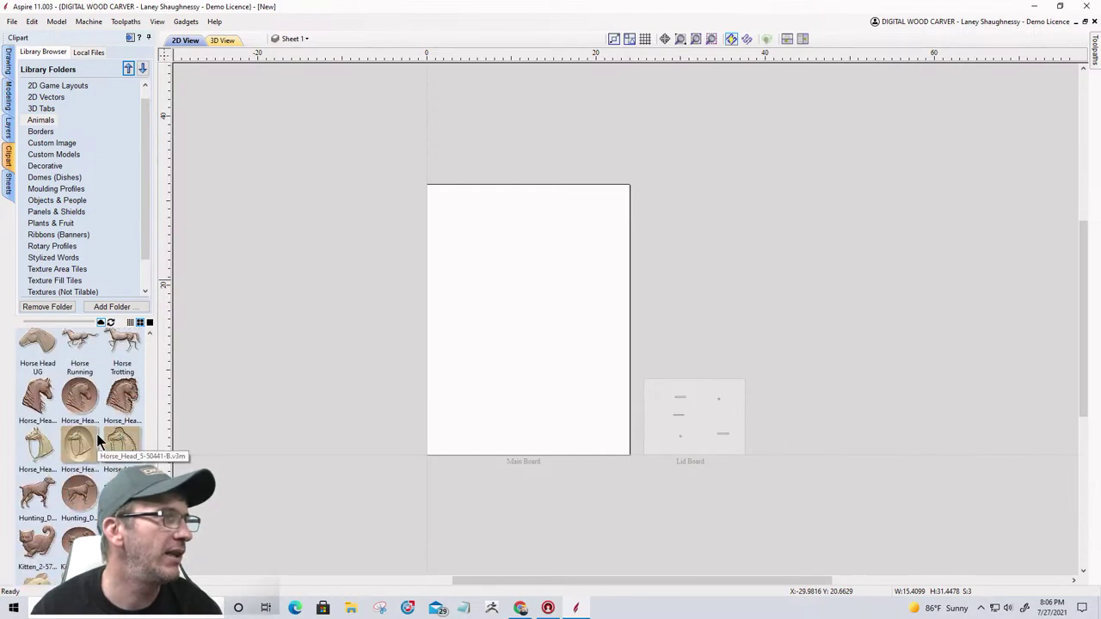
scroll(97, 440, down, 10)
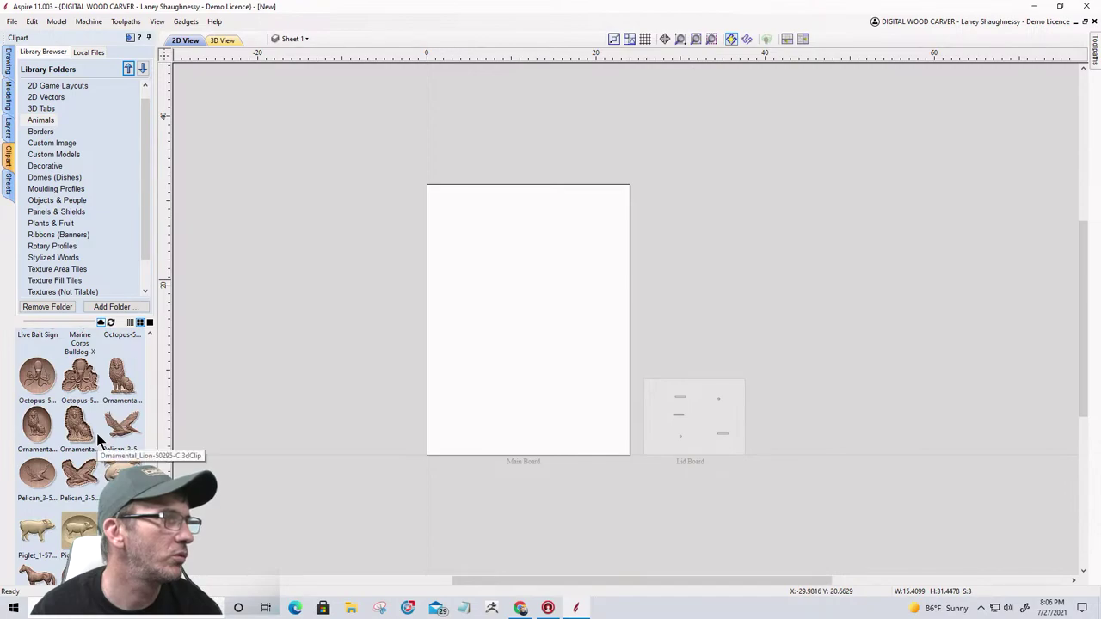
scroll(97, 435, down, 10)
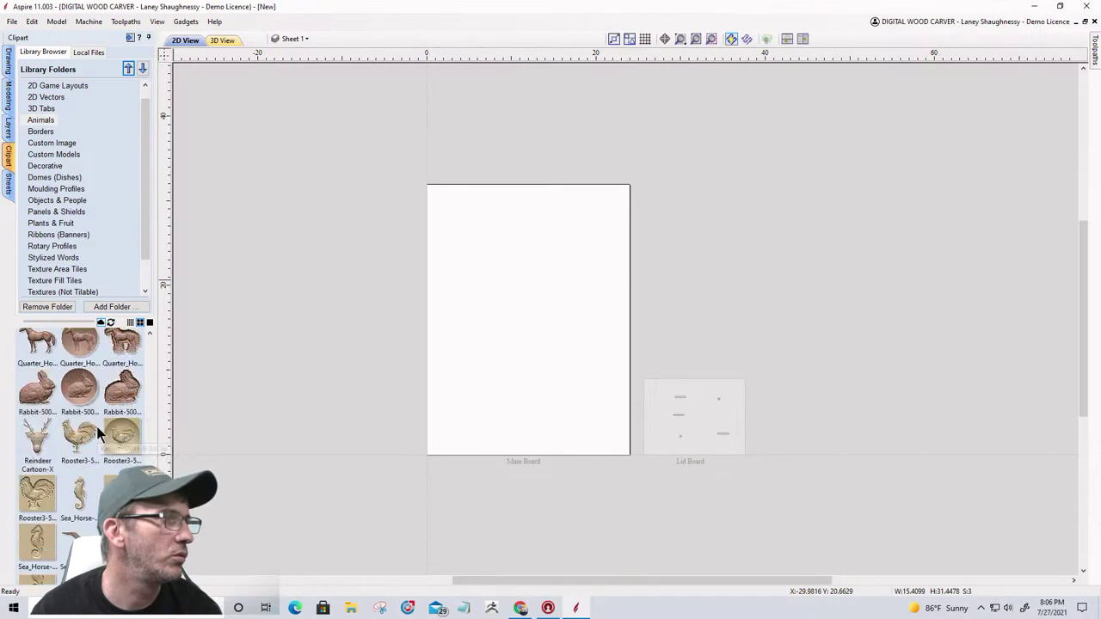
scroll(97, 435, down, 10)
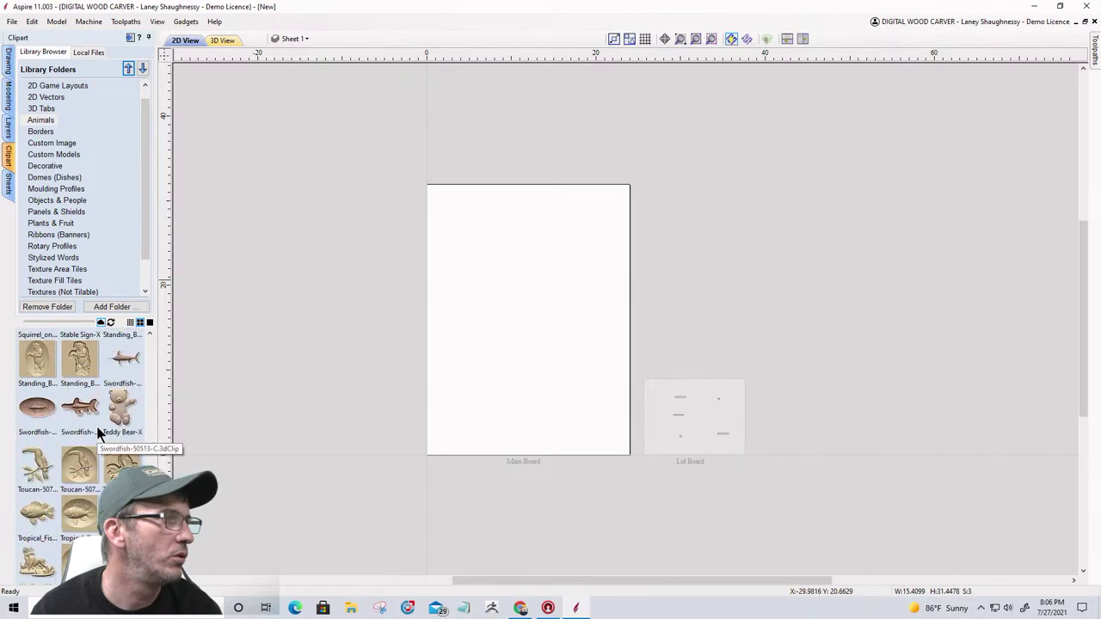
scroll(97, 435, up, 5)
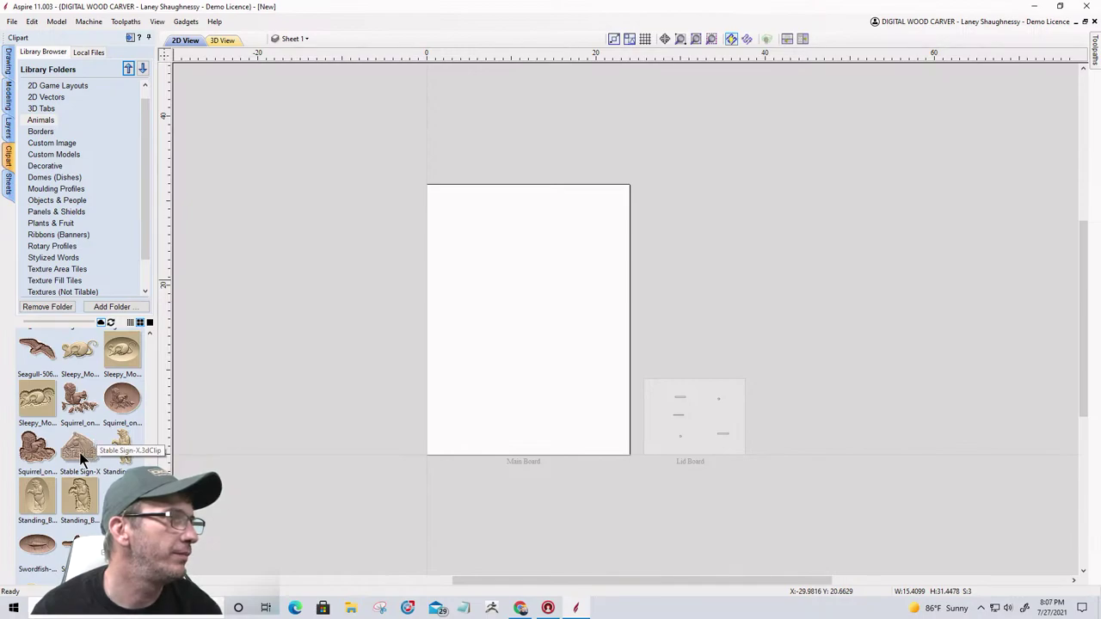
drag(79, 453, 528, 310)
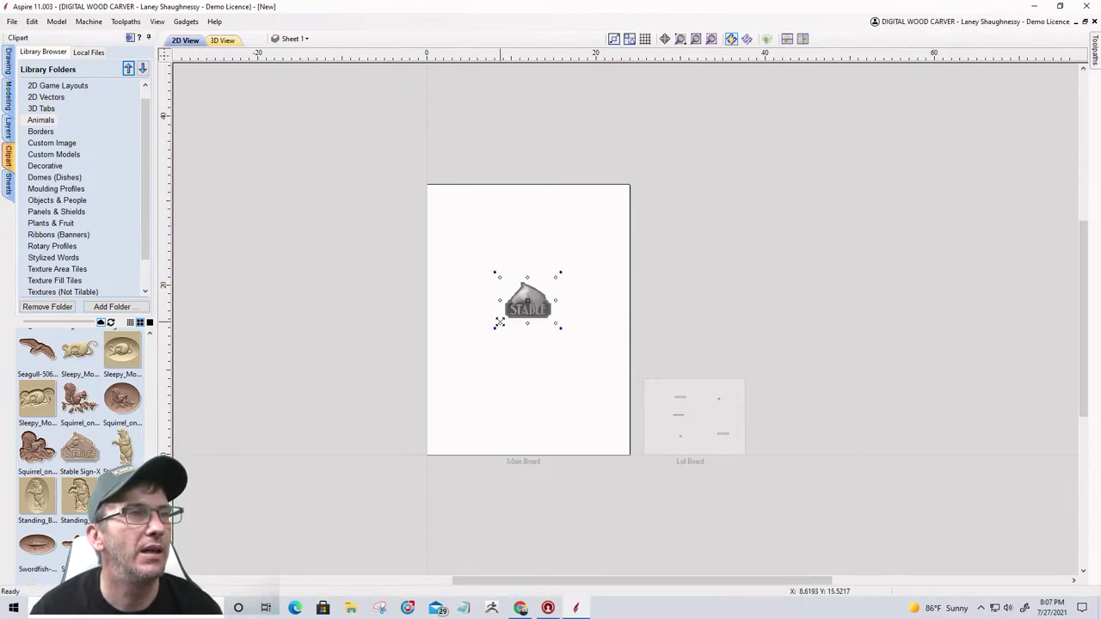
click(480, 336)
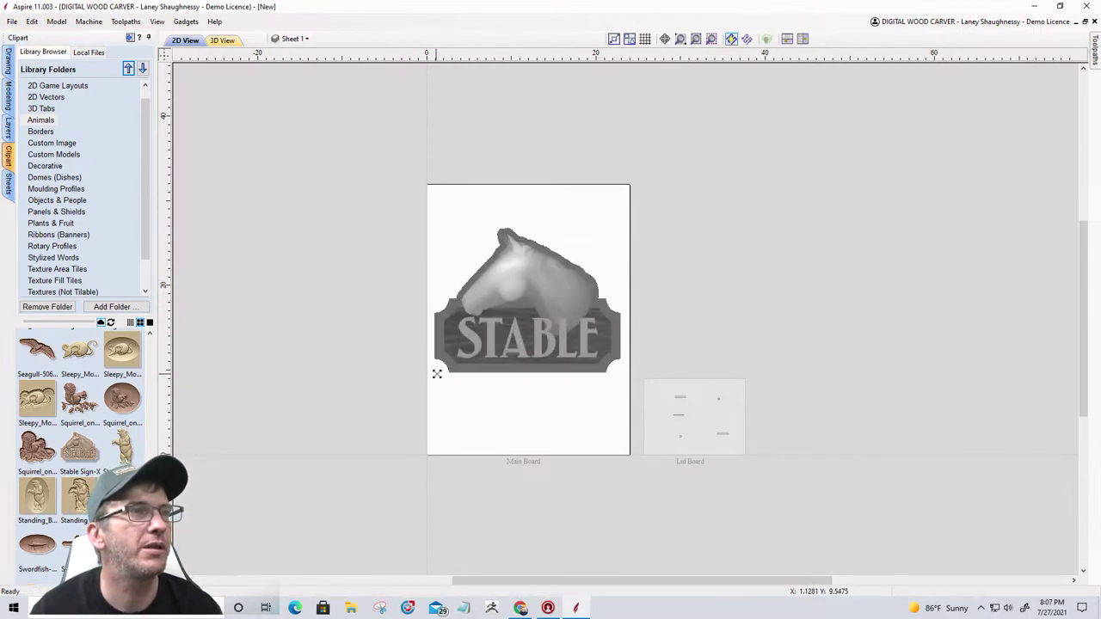
Step: Show the horse-head STABLE sign in 3D view and zoom in on the carved relief
click(222, 40)
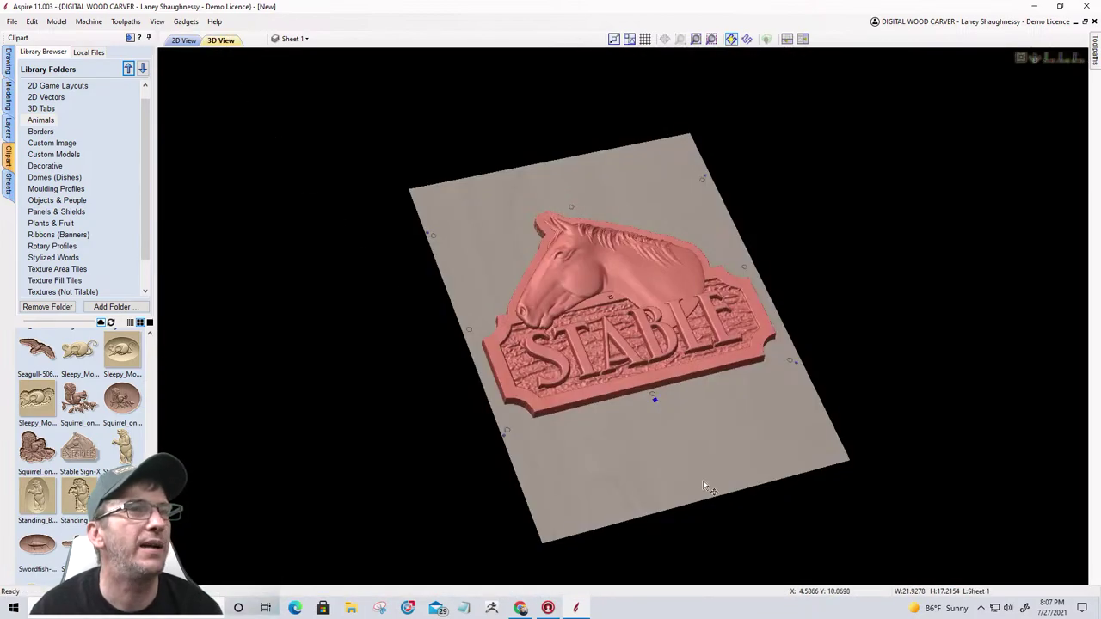
scroll(630, 338, up, 2)
scroll(631, 338, up, 3)
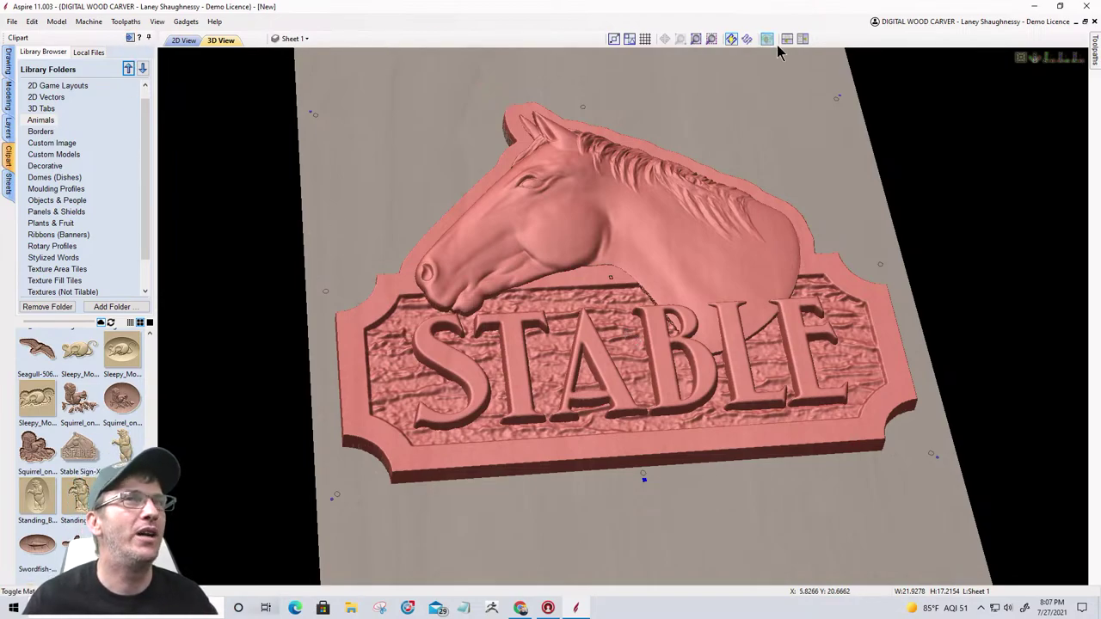
Step: Start a pocket toolpath and set the model height to 1.5 inches to match the material
click(130, 38)
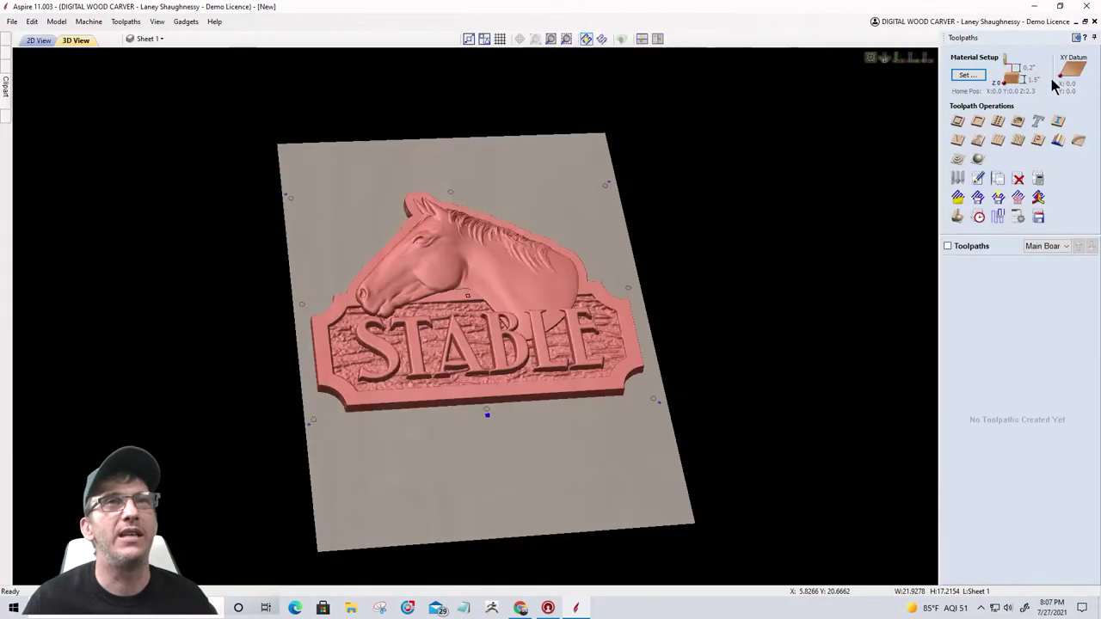
click(978, 122)
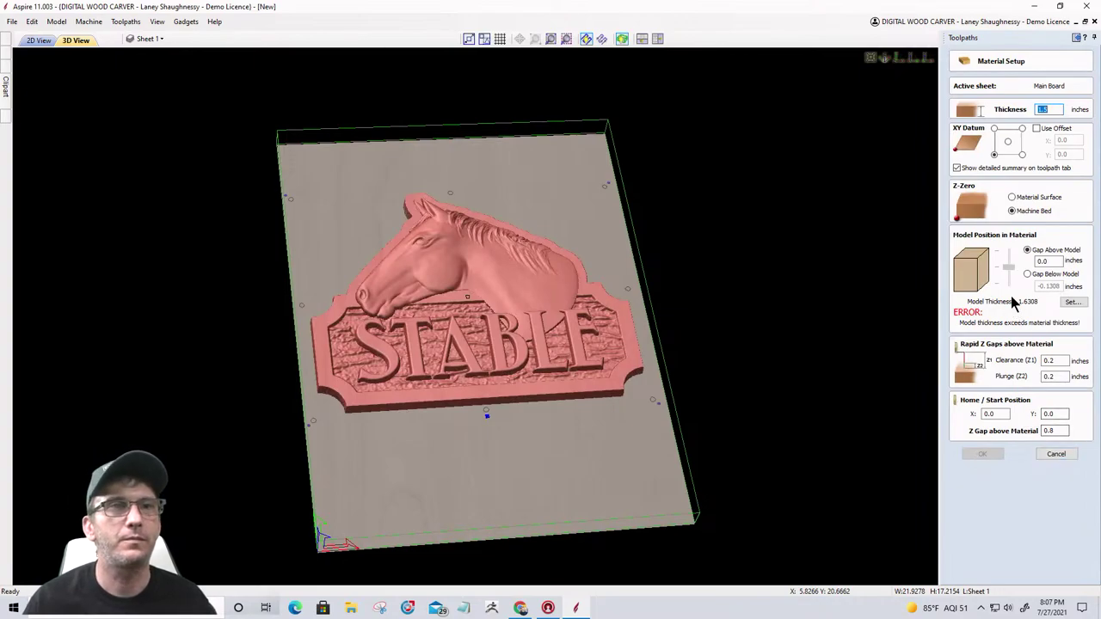
click(1073, 302)
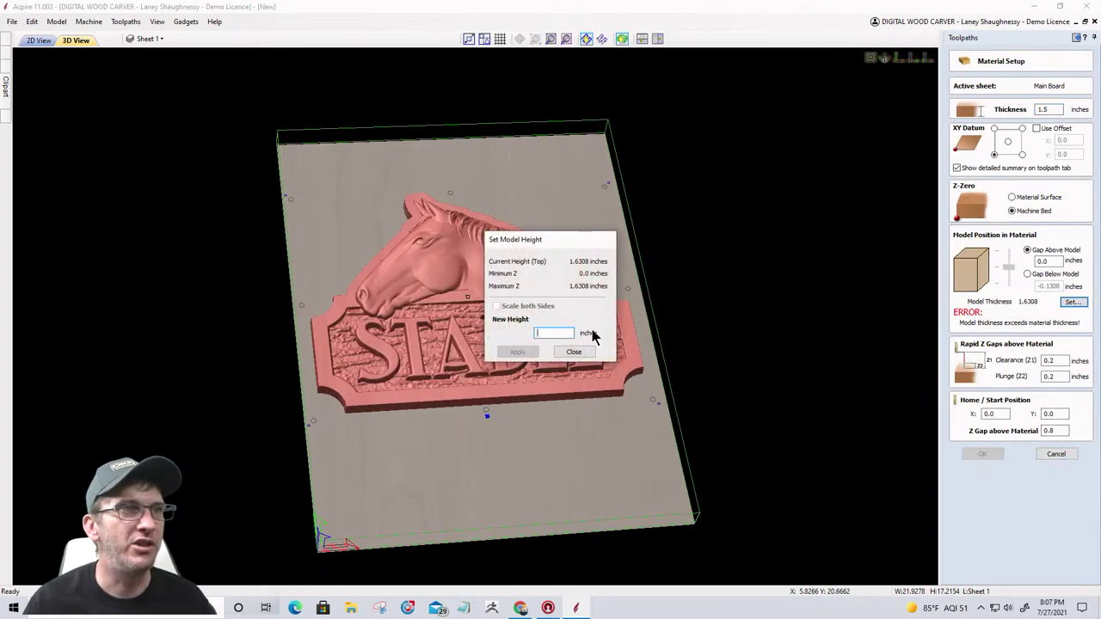
text(1.5)
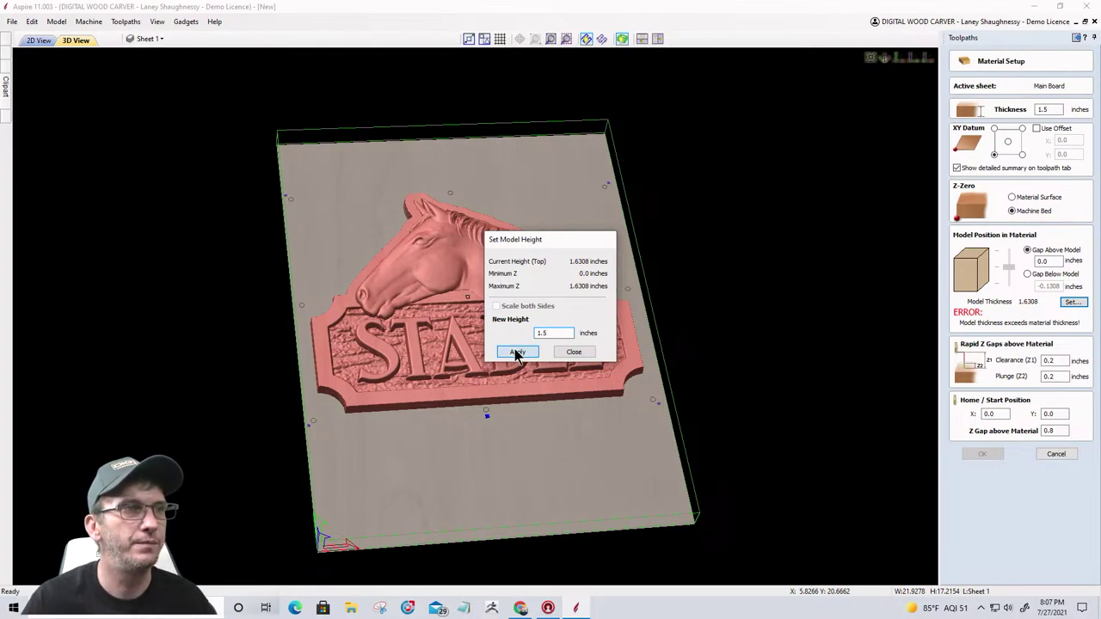
click(517, 352)
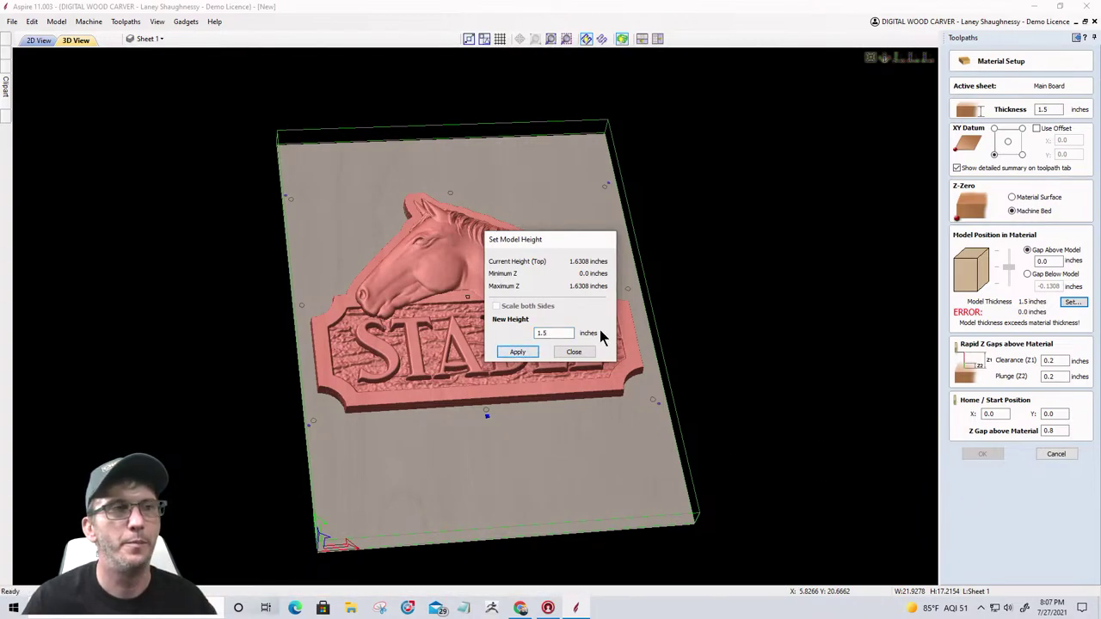
key(Return)
click(574, 352)
click(980, 454)
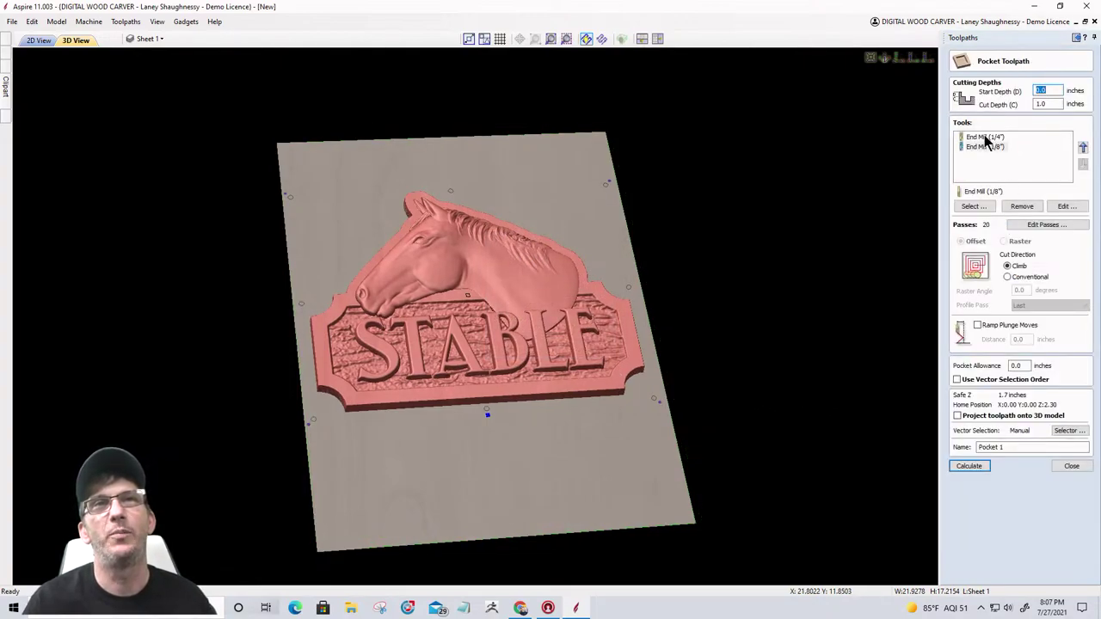
click(986, 138)
click(986, 147)
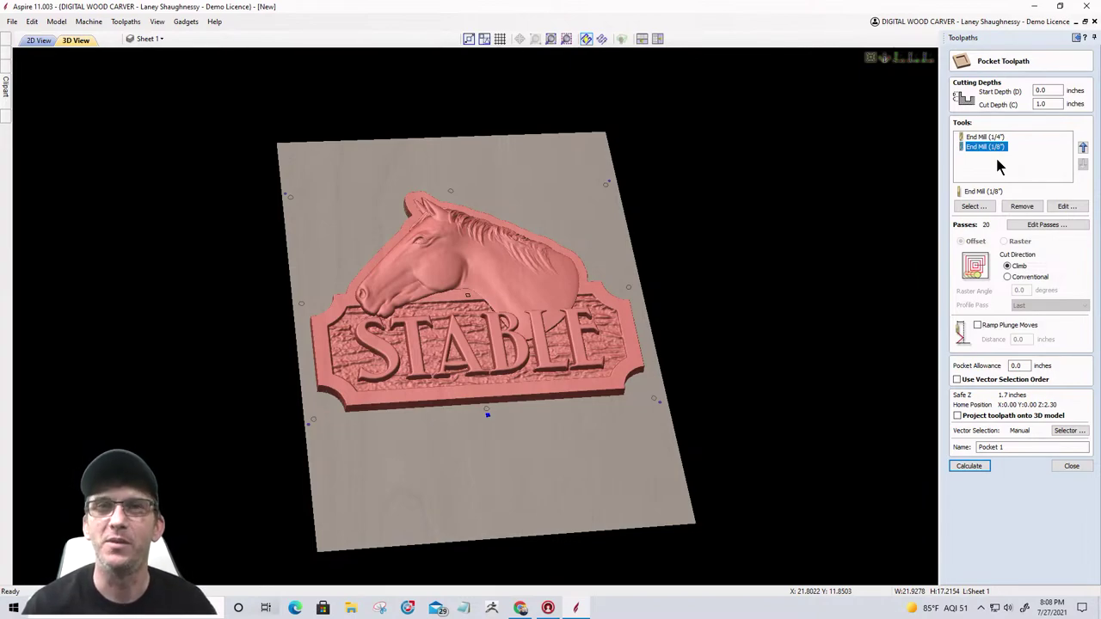
click(975, 138)
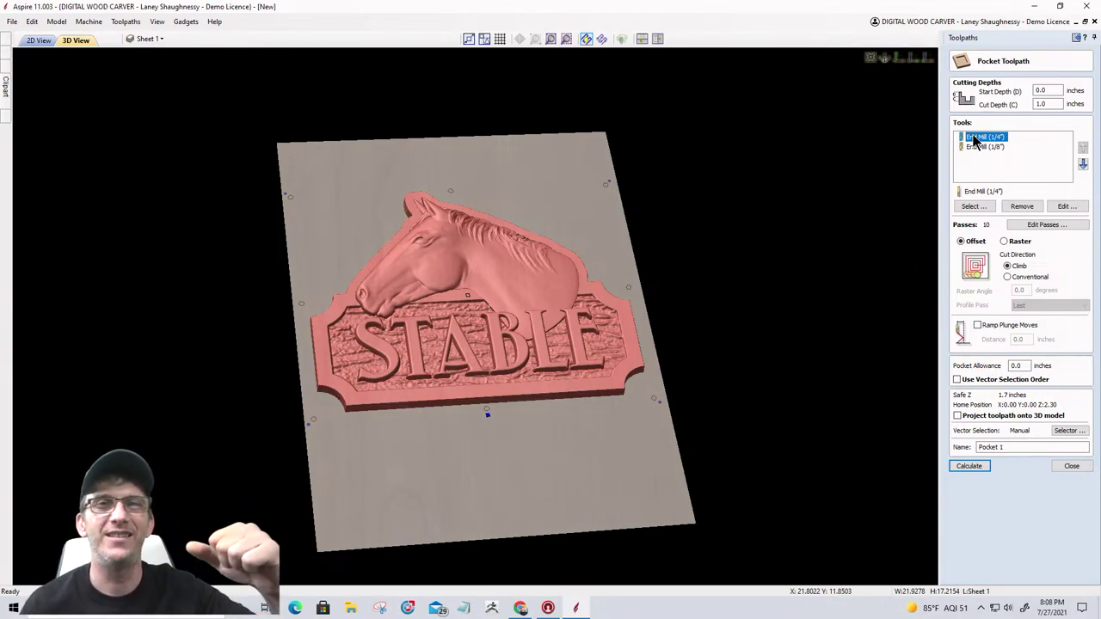
click(985, 148)
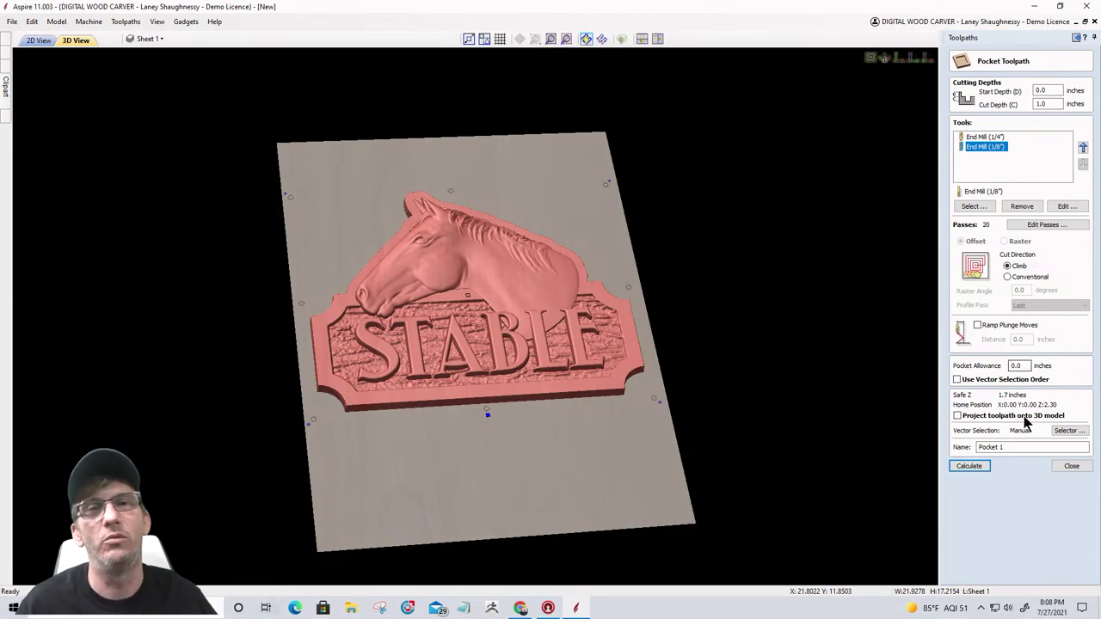
click(1071, 468)
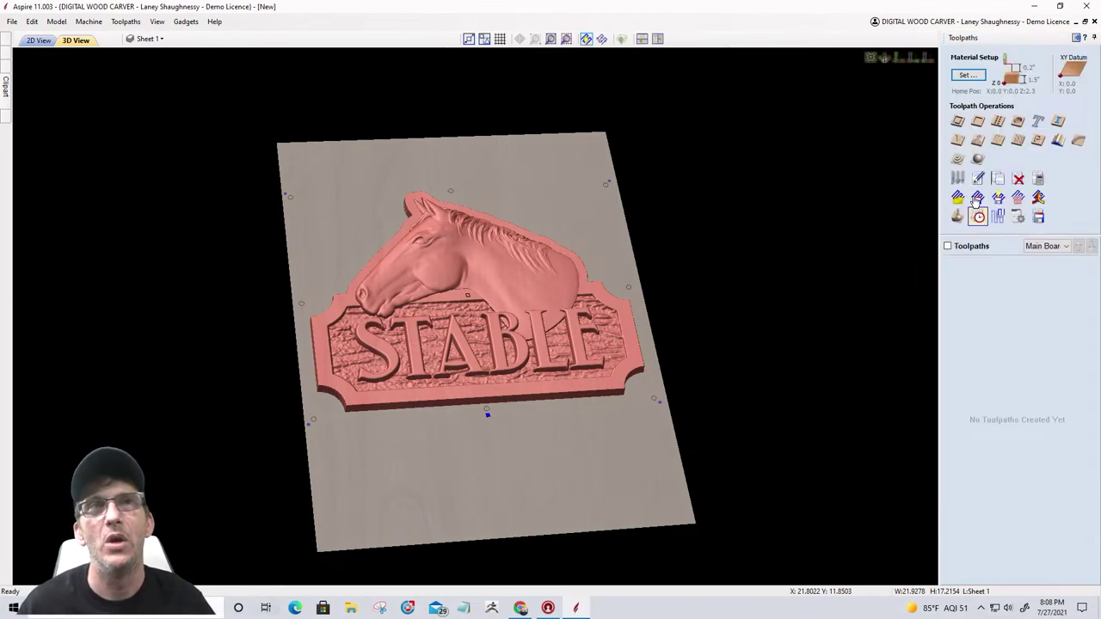
Step: Start a 3D finish machining toolpath and remove its default Ball Nose (1/8") tool
click(979, 159)
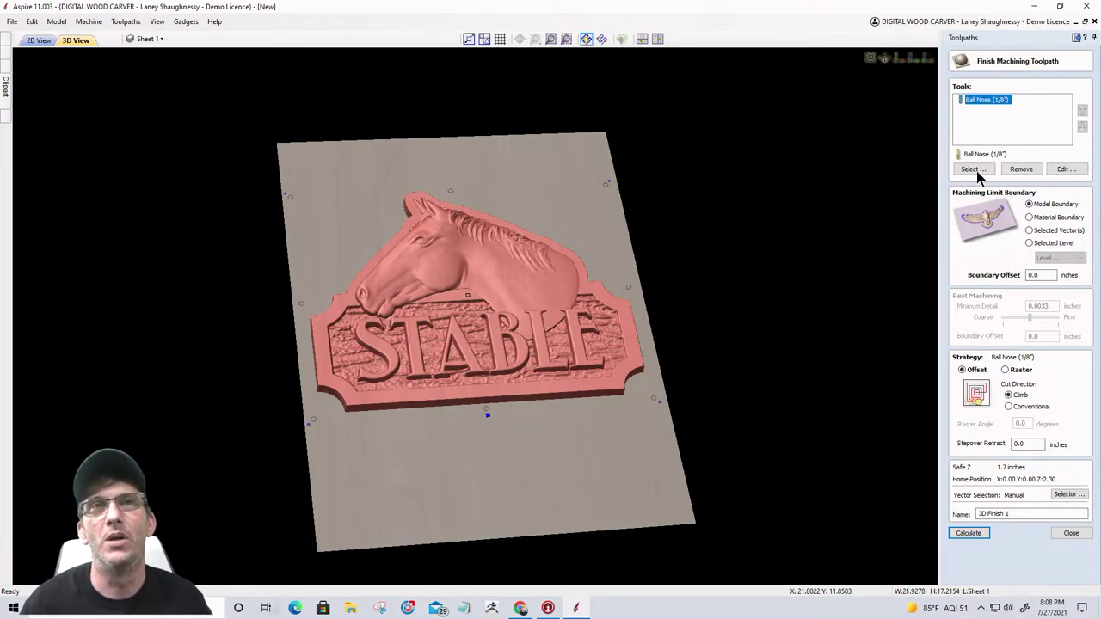
click(1006, 169)
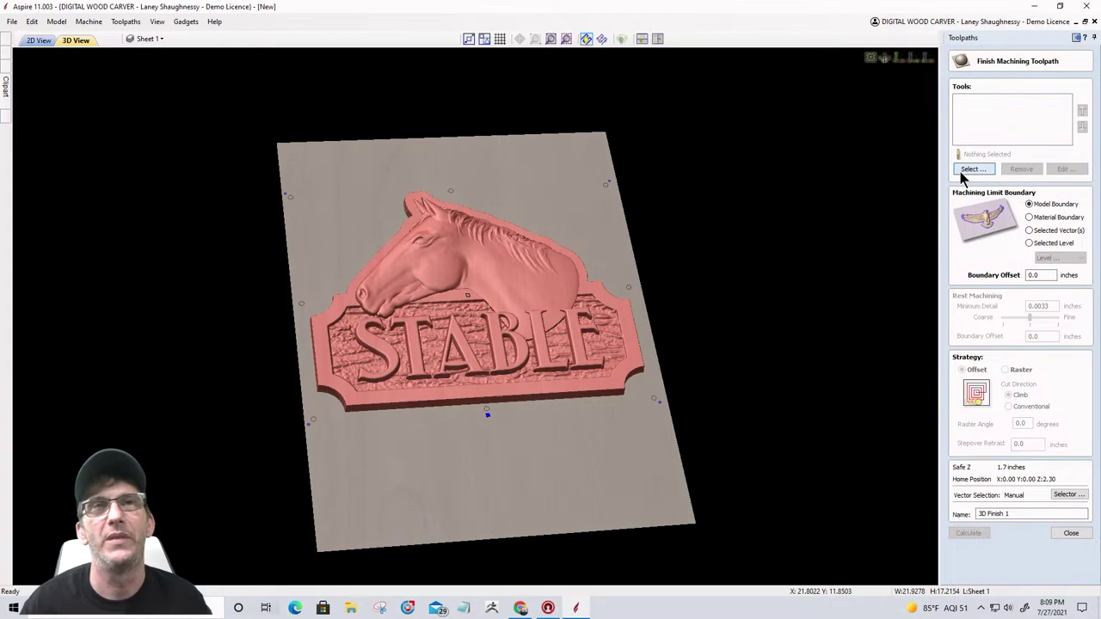
Step: Open the Tool Database for the finish toolpath, keeping the DWC Tool Library selected
click(967, 168)
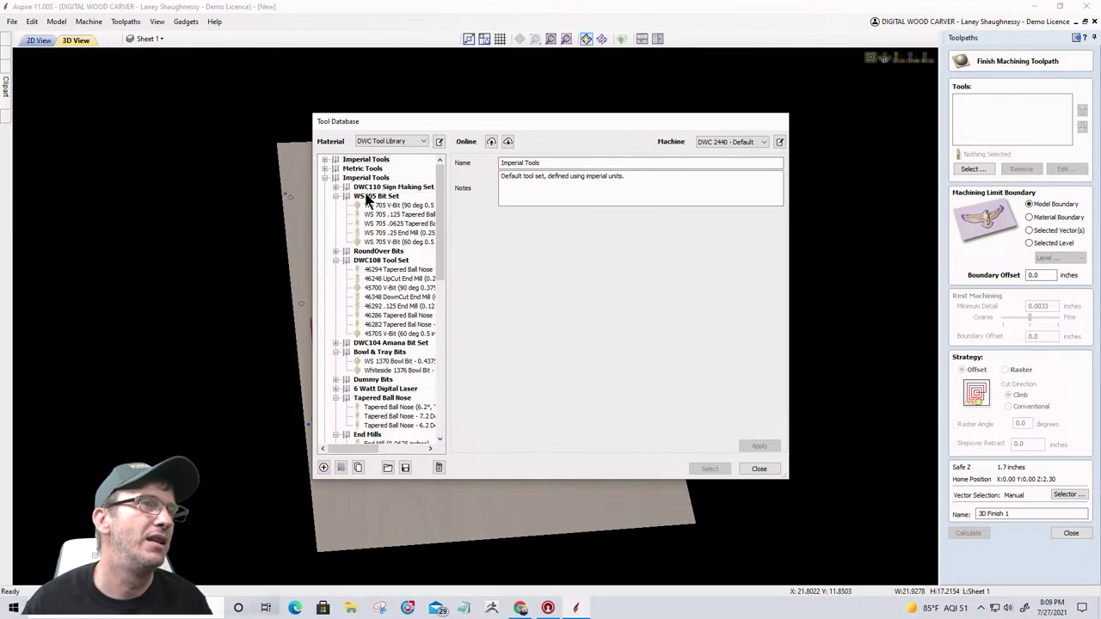
click(419, 142)
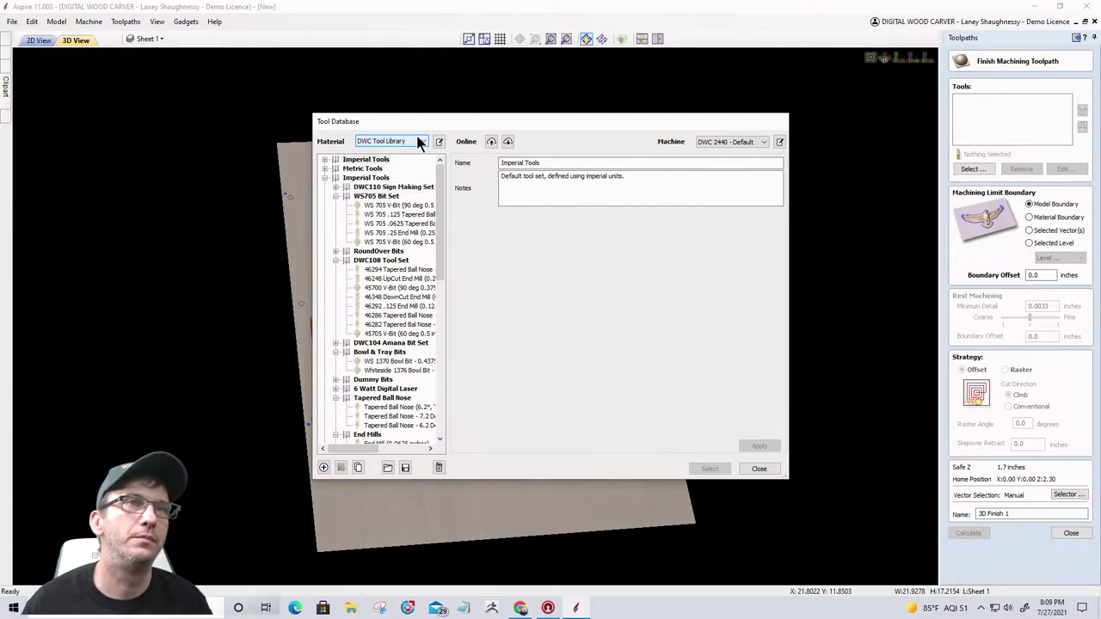
click(419, 143)
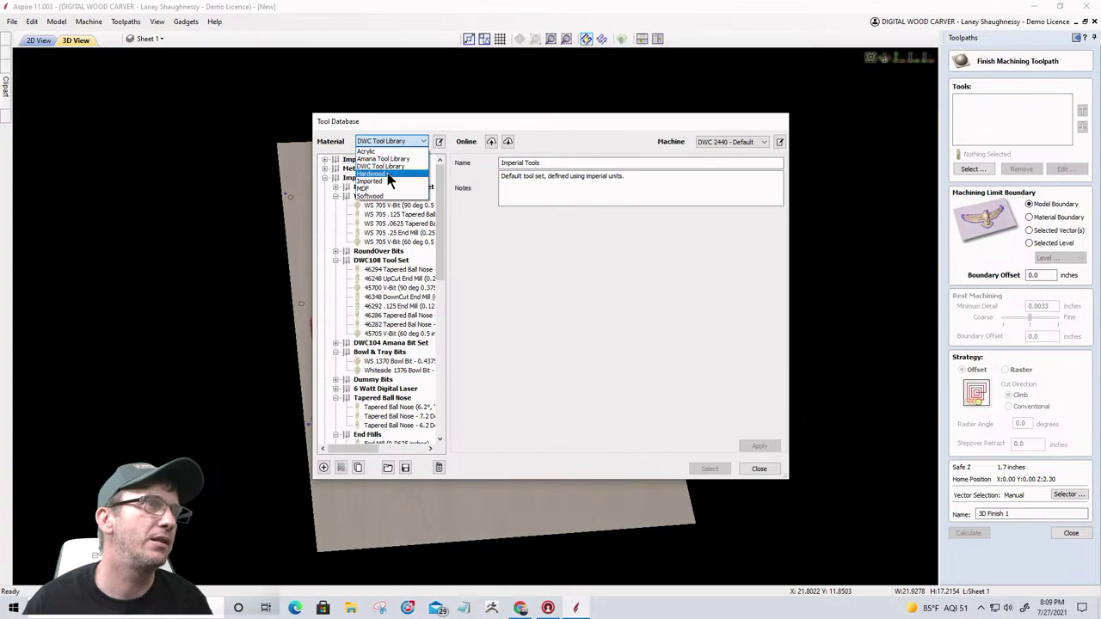
click(388, 166)
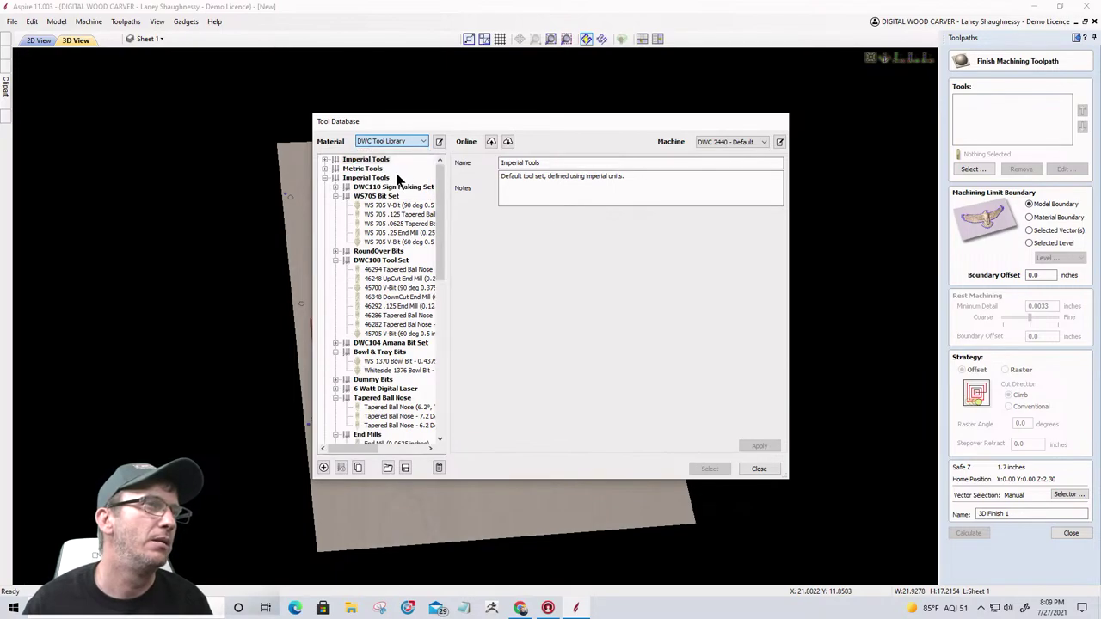
click(385, 161)
scroll(402, 209, down, 10)
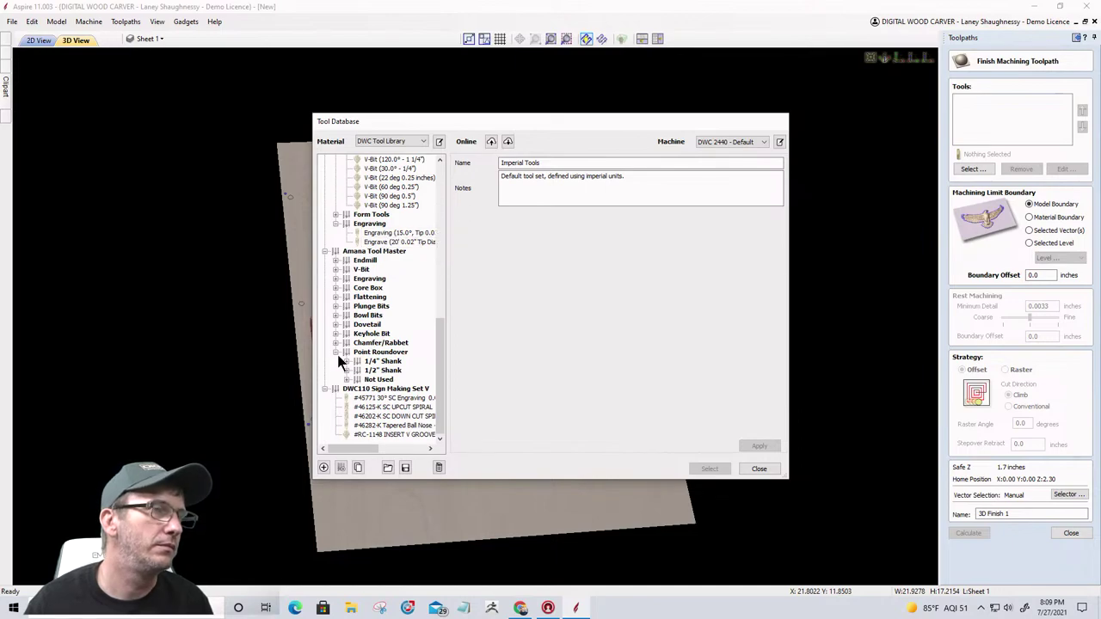
scroll(360, 297, up, 4)
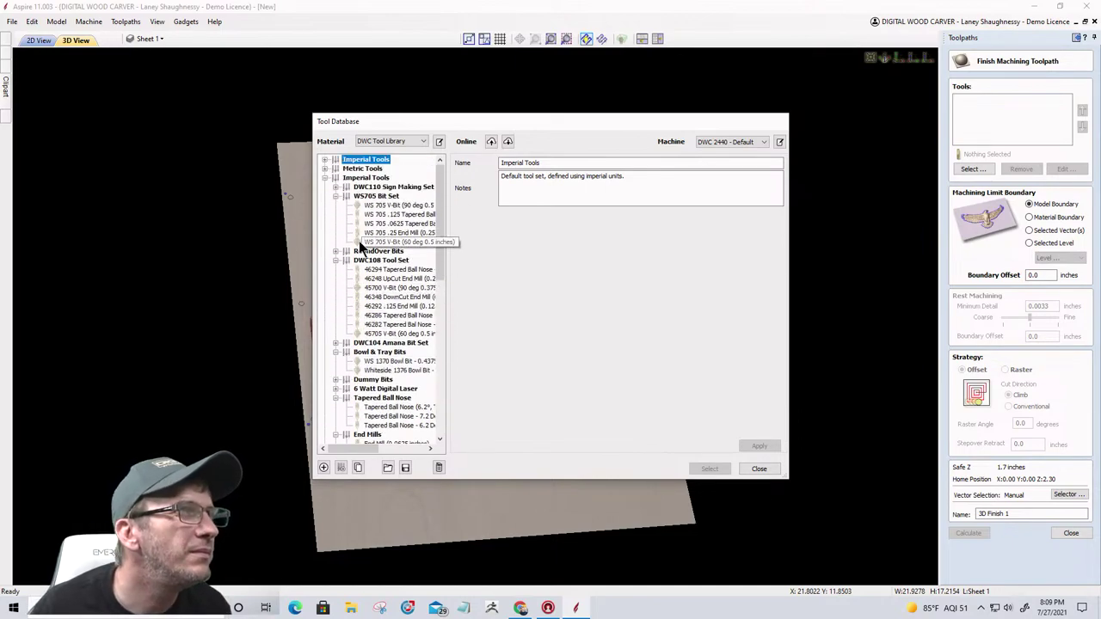
click(406, 142)
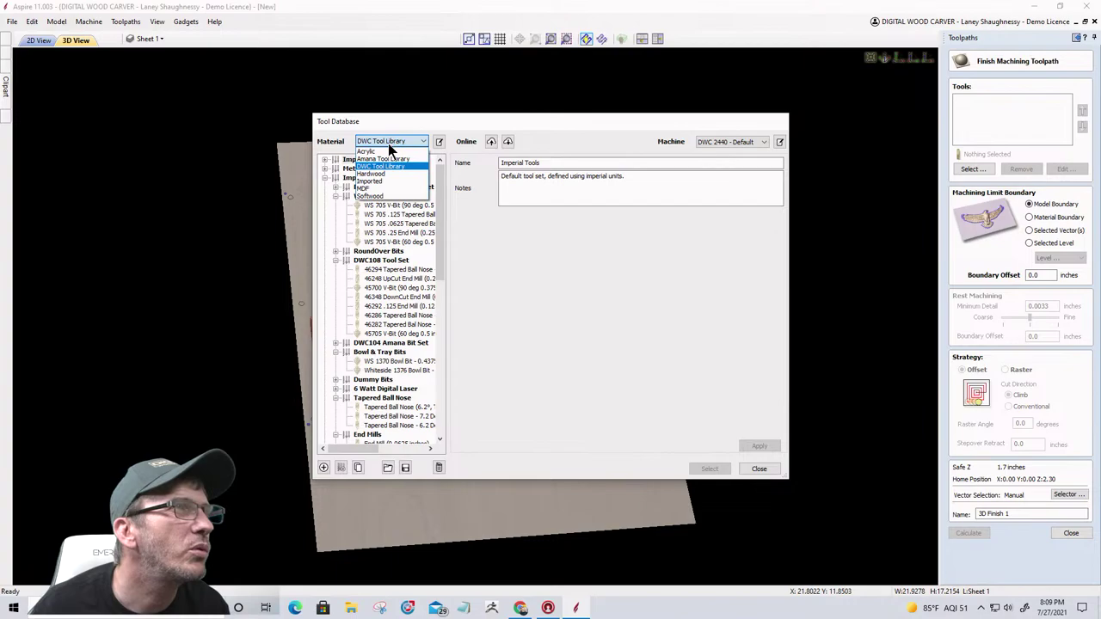
click(377, 167)
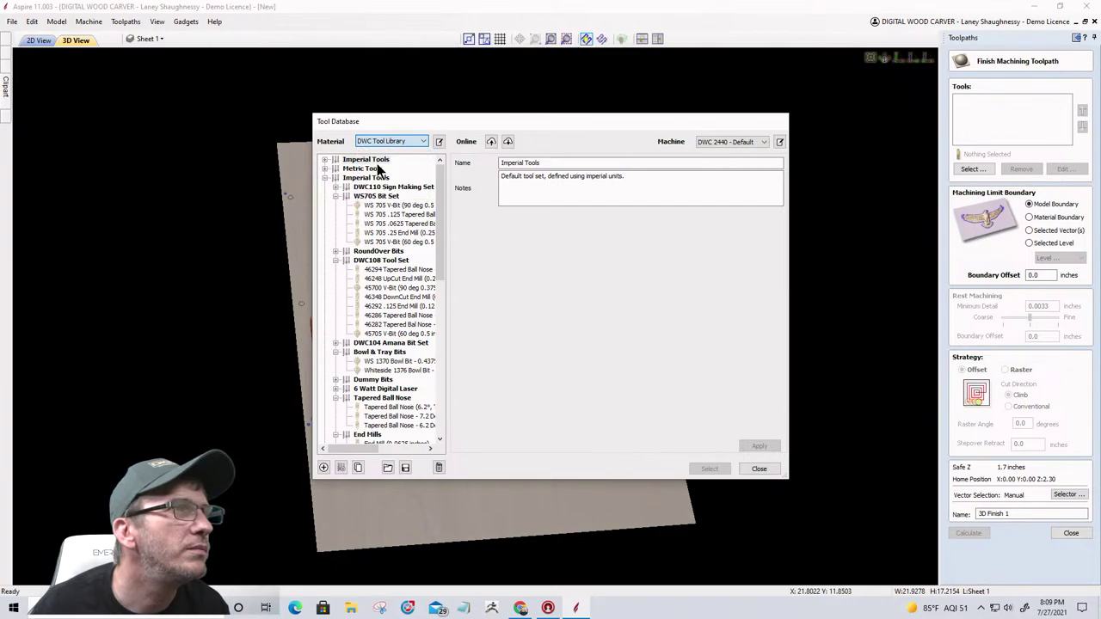
Step: In the WS705 Bit Set, copy library cutting settings into the V-Bit, .0625 tapered ball nose and .25 end mill
click(363, 196)
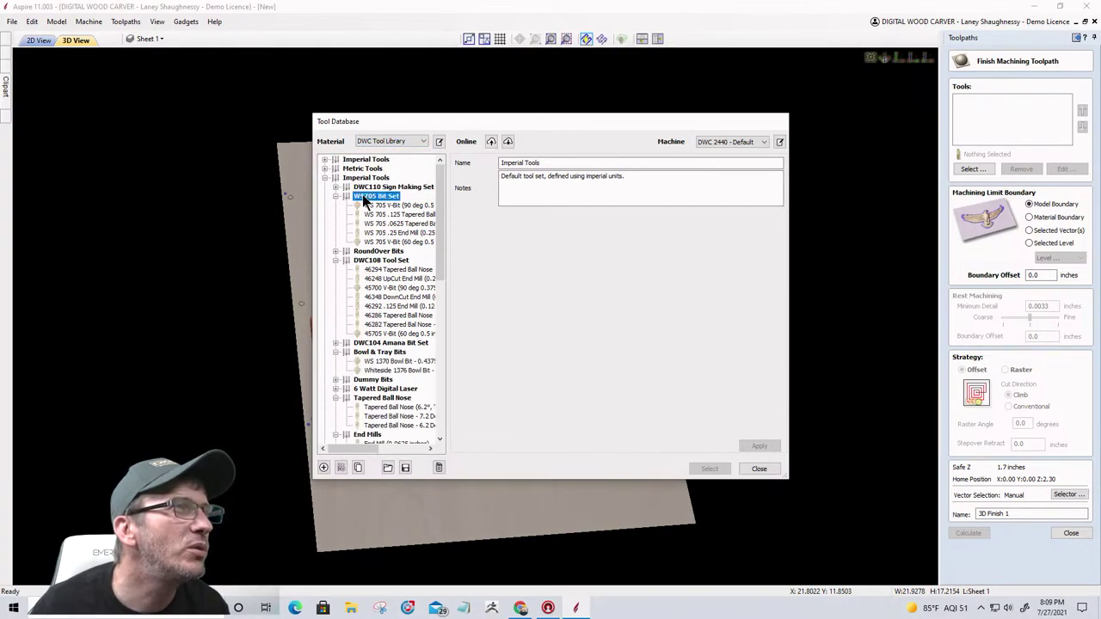
click(384, 206)
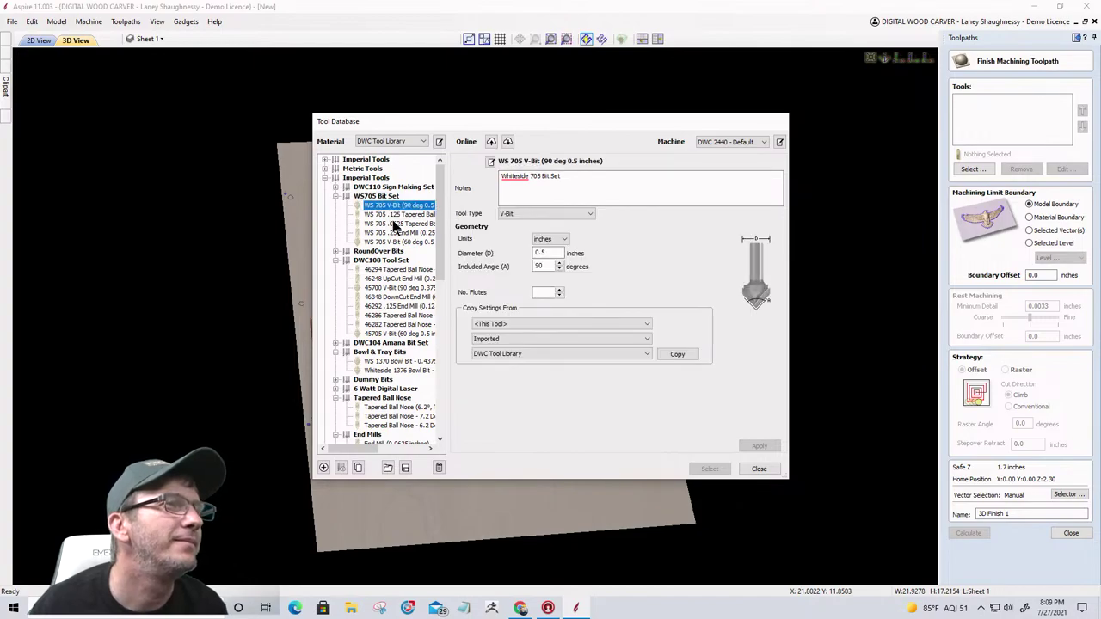
click(678, 354)
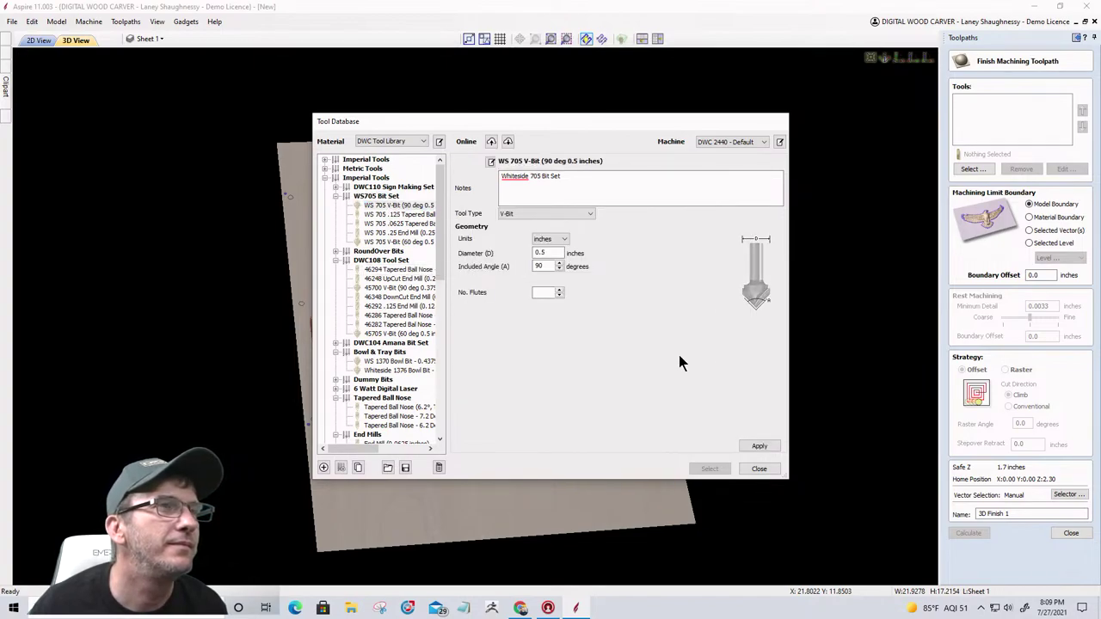
click(371, 224)
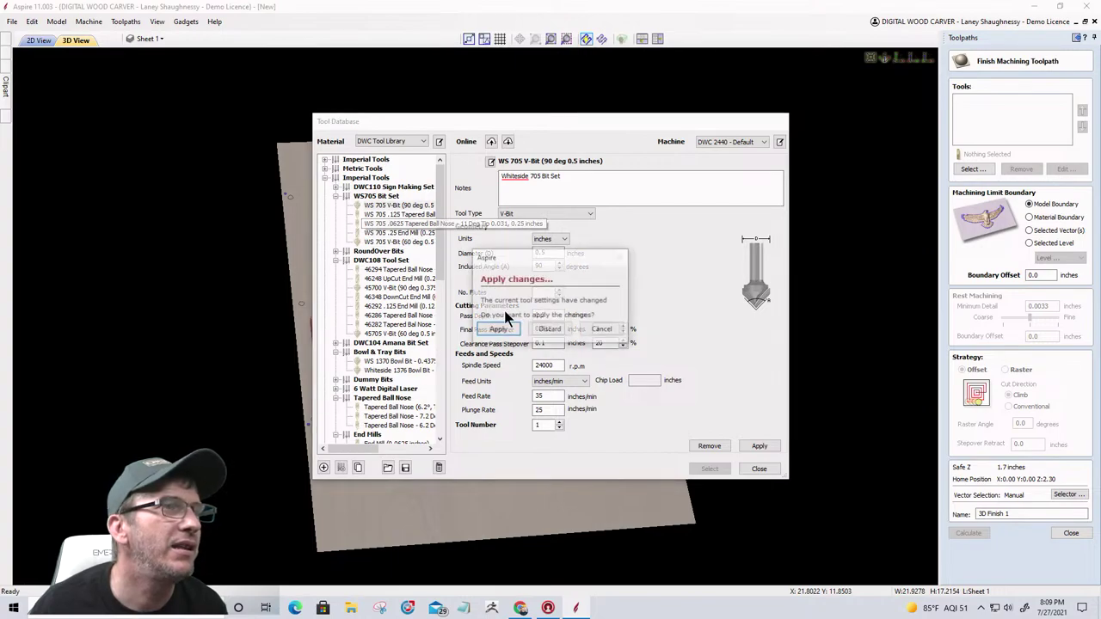
click(602, 330)
click(761, 445)
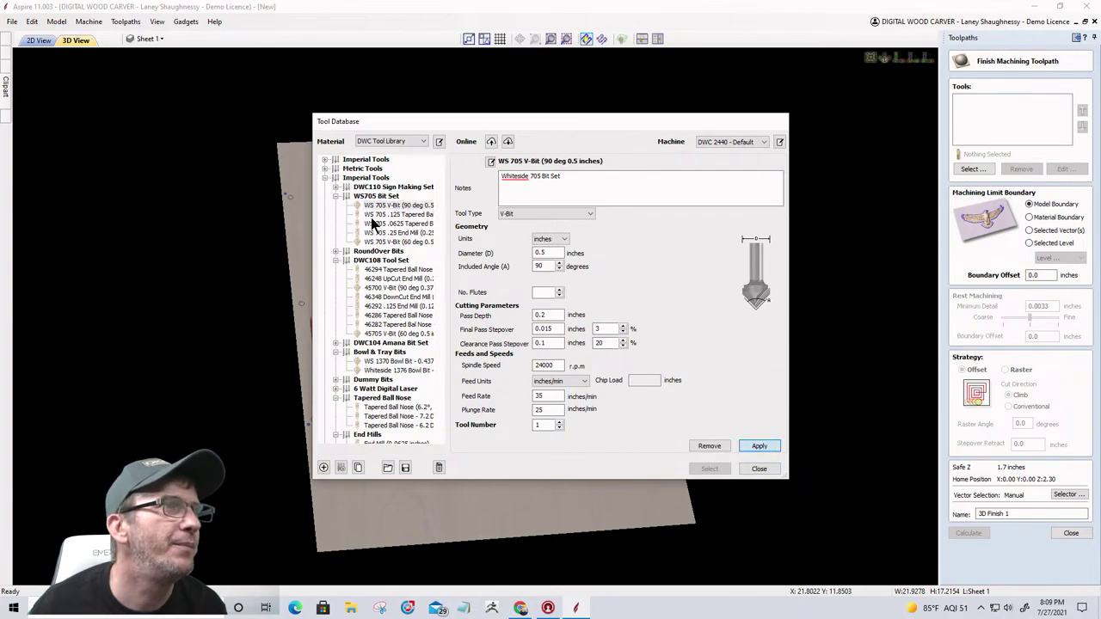
click(379, 224)
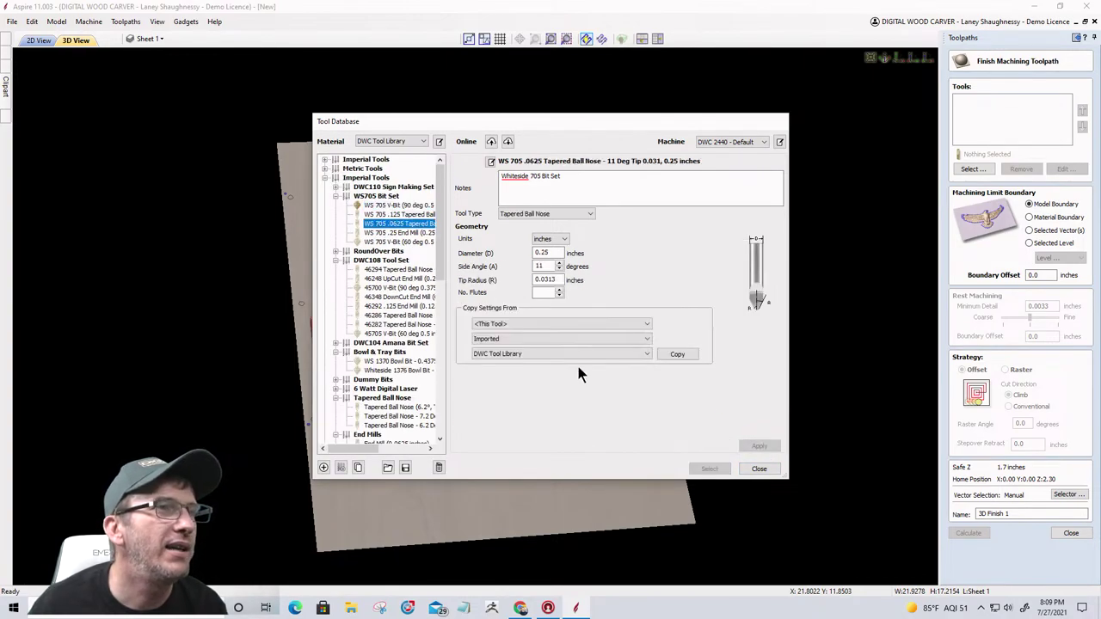
click(668, 349)
click(761, 447)
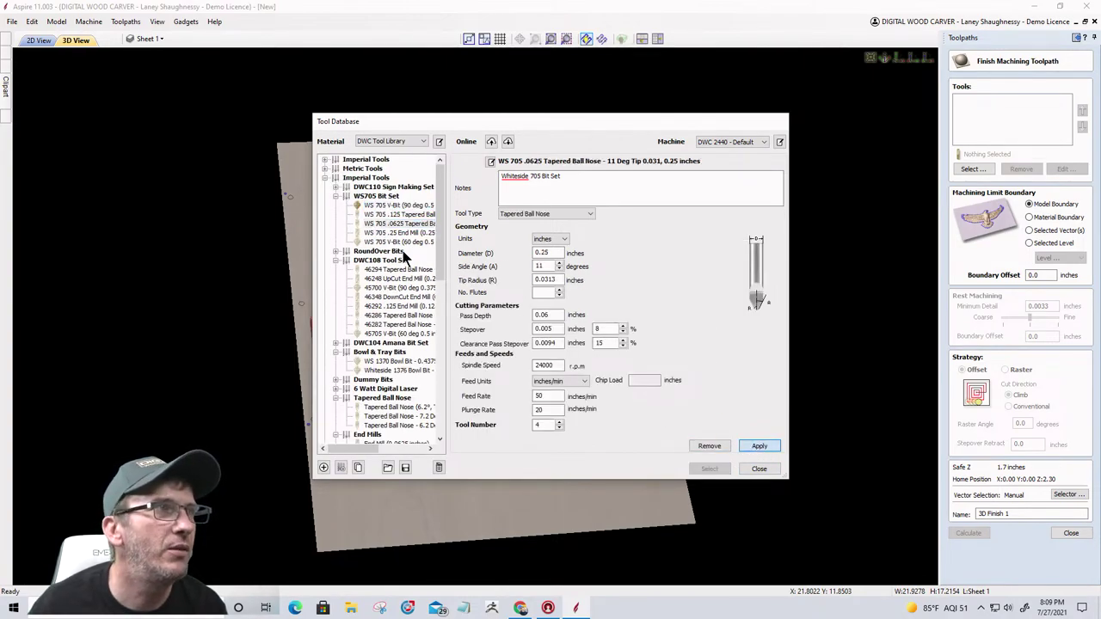
click(391, 234)
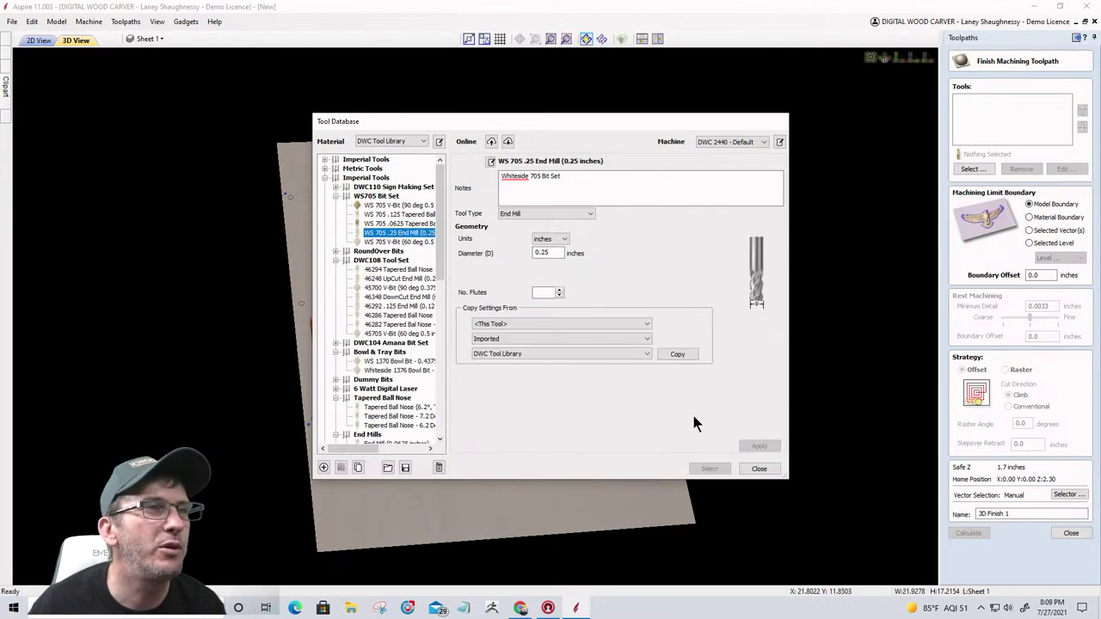
click(675, 348)
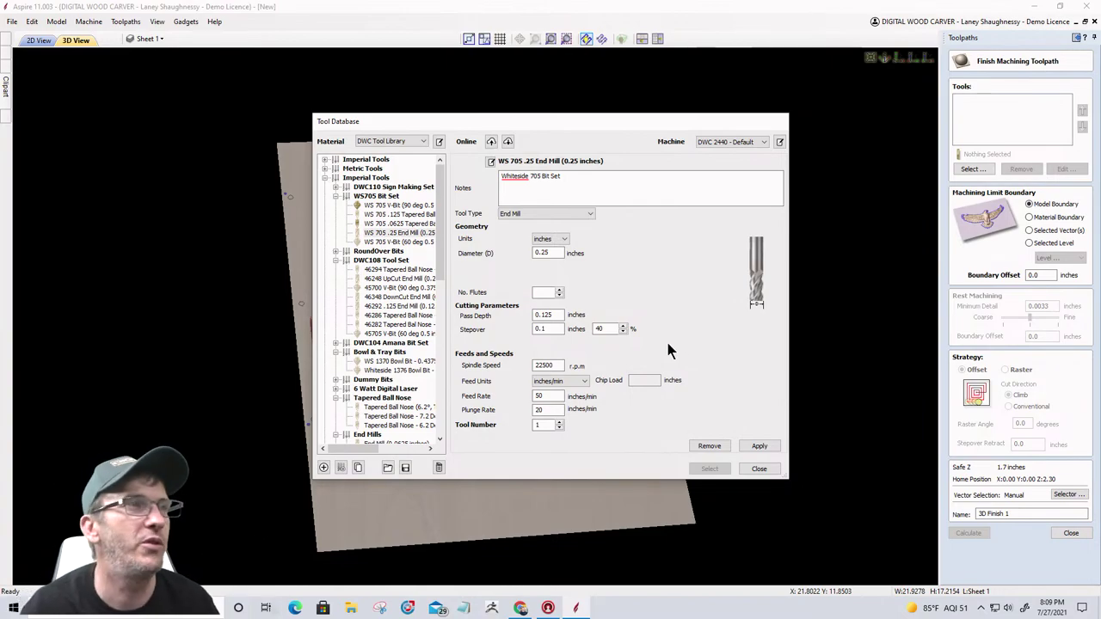
click(757, 446)
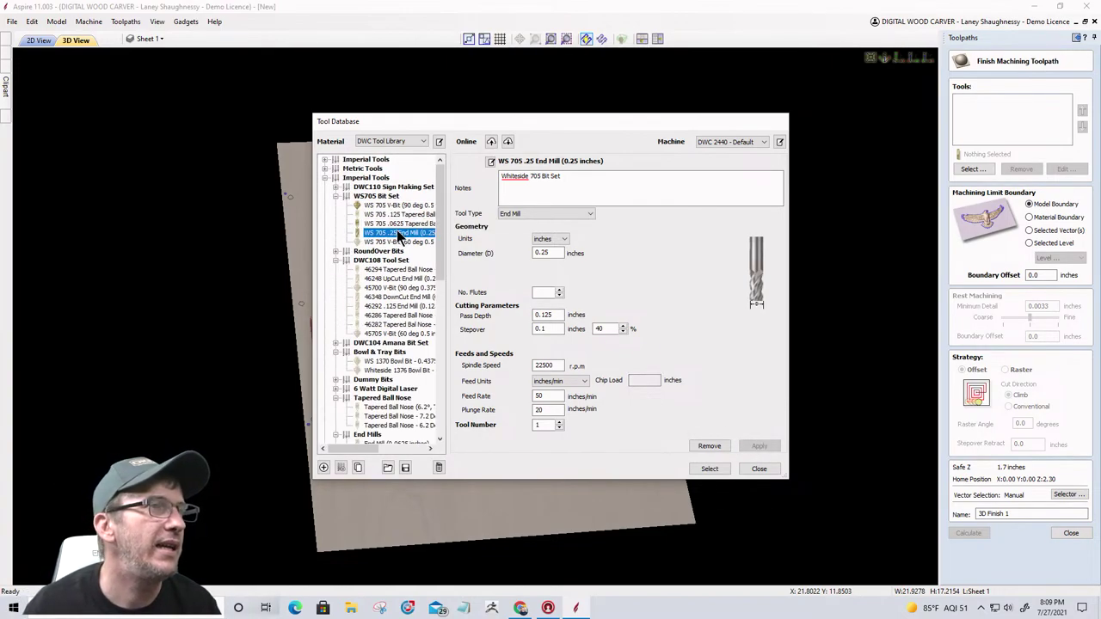
Step: Add the WS 705 .125 Tapered Ball Nose as the first finishing tool, with its library settings copied in
scroll(411, 289, down, 6)
scroll(411, 289, up, 2)
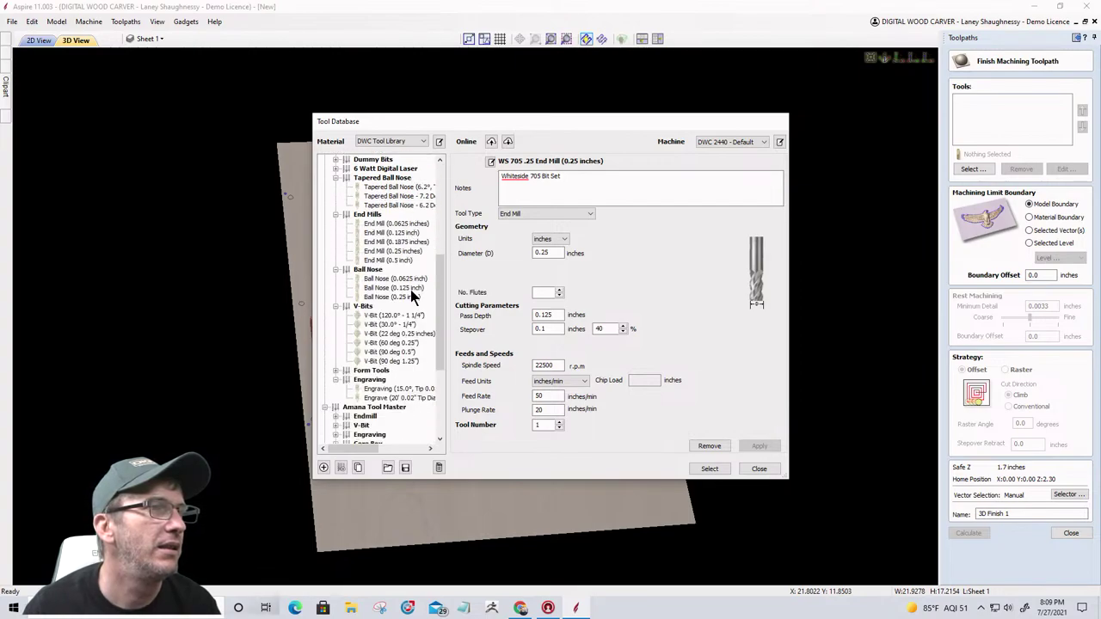
scroll(411, 289, up, 4)
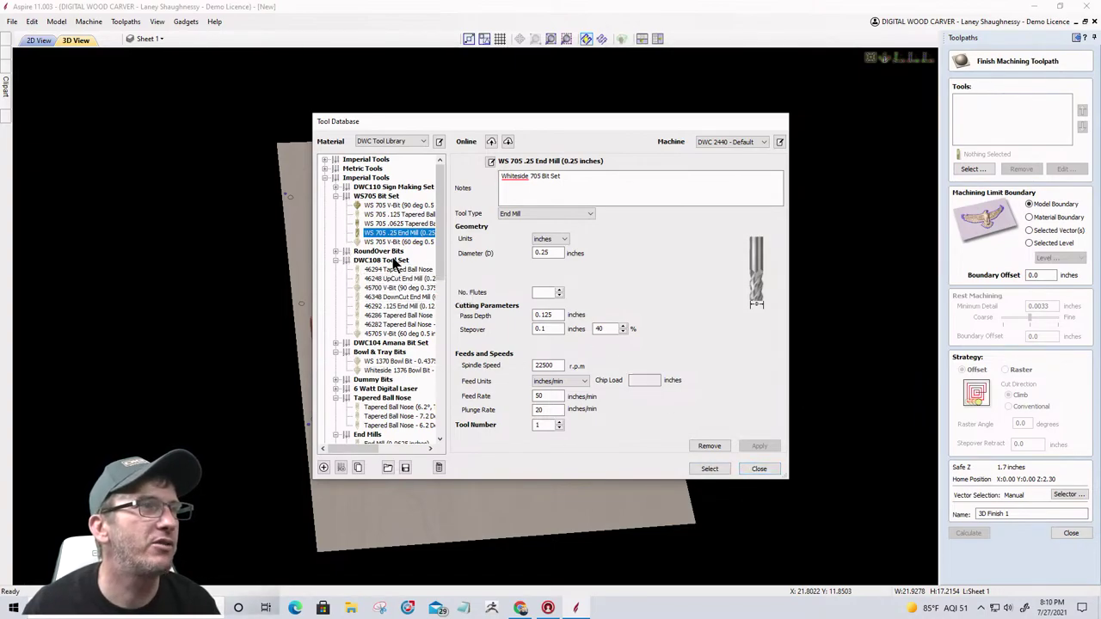
click(388, 214)
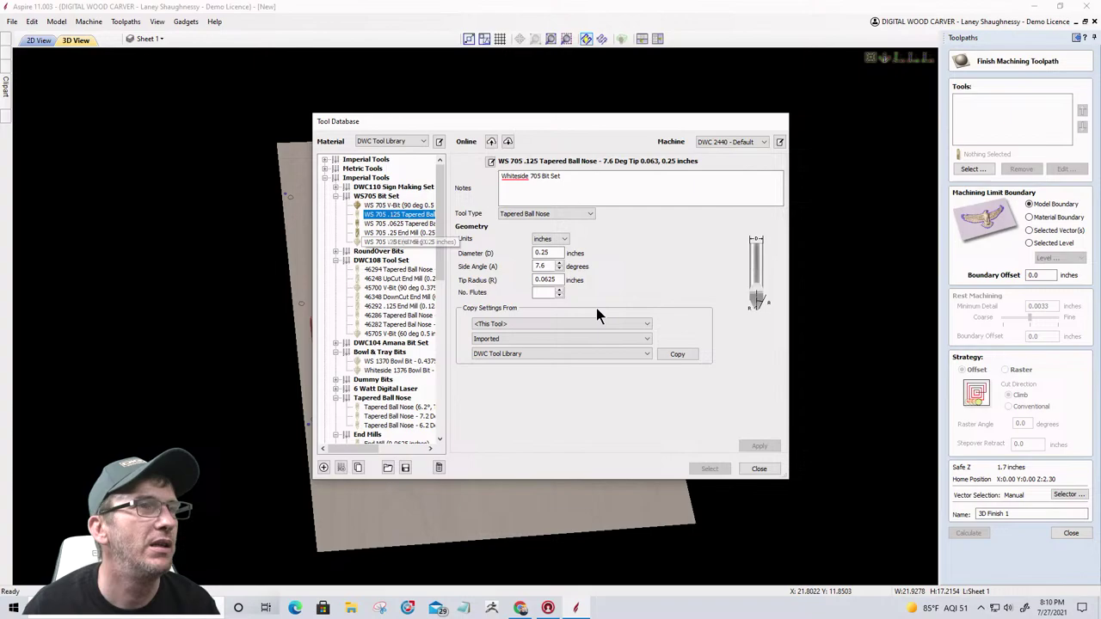
click(677, 354)
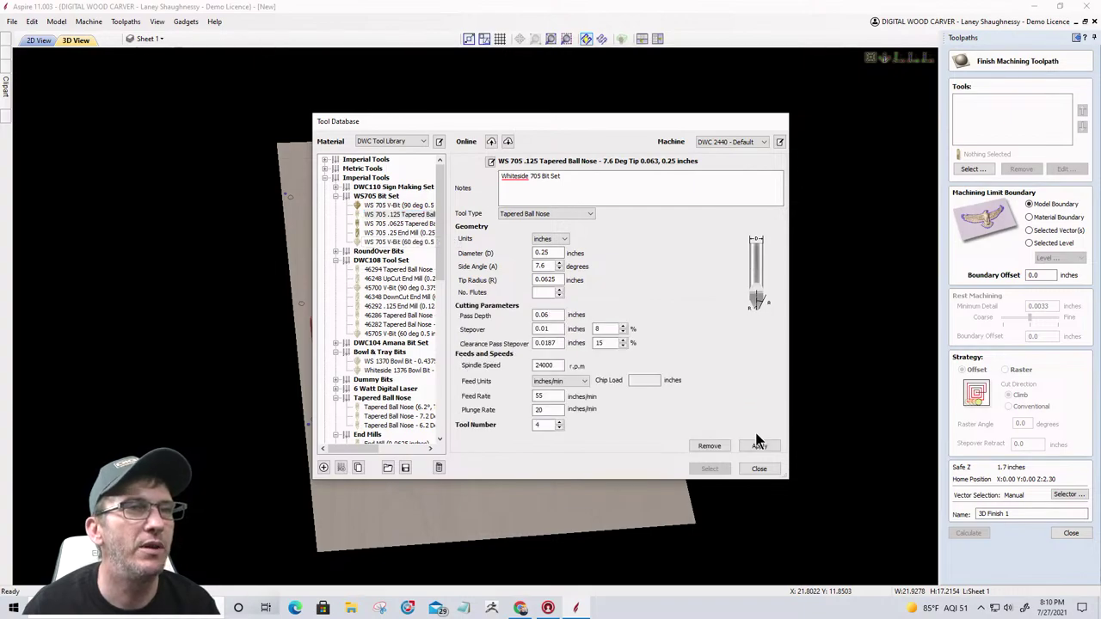
click(384, 213)
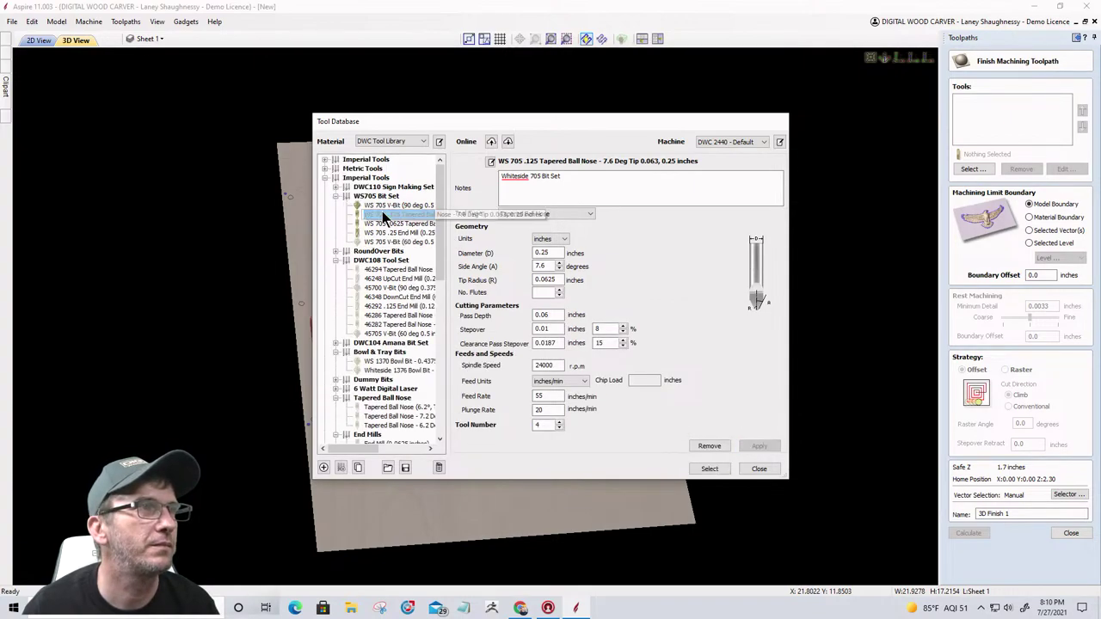
click(707, 468)
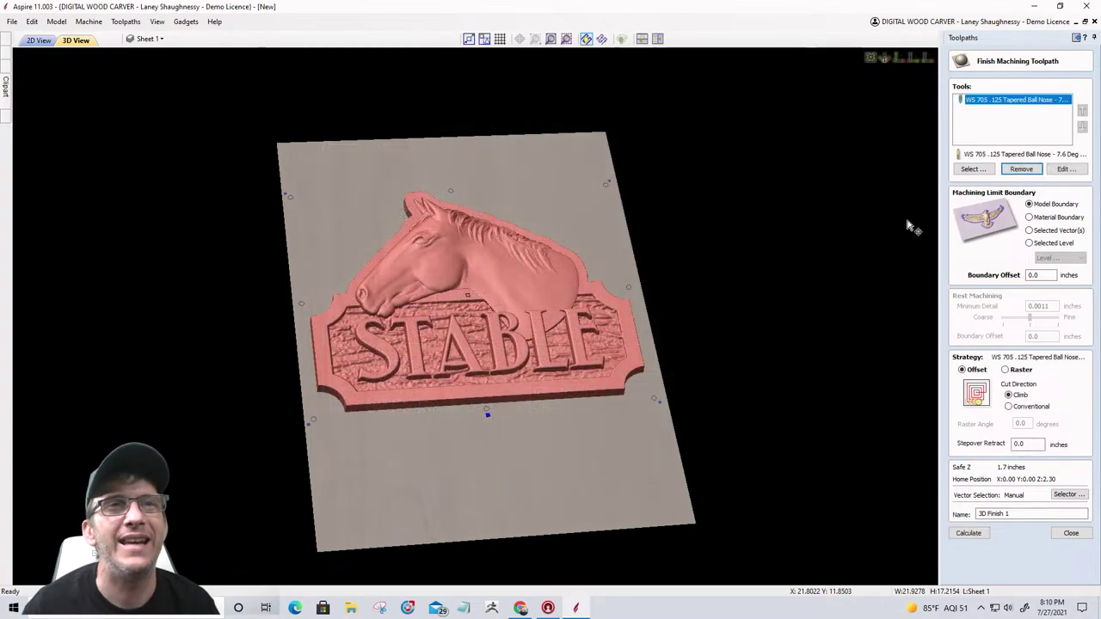
Step: Add the WS 705 .0625 Tapered Ball Nose as the second finishing tool
click(973, 170)
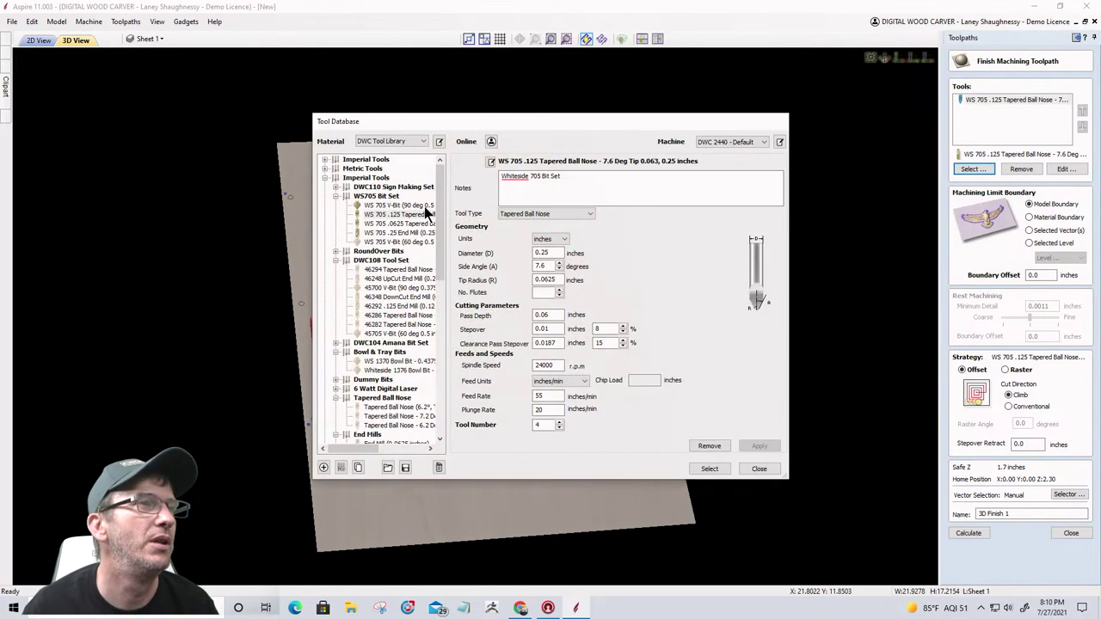
click(379, 224)
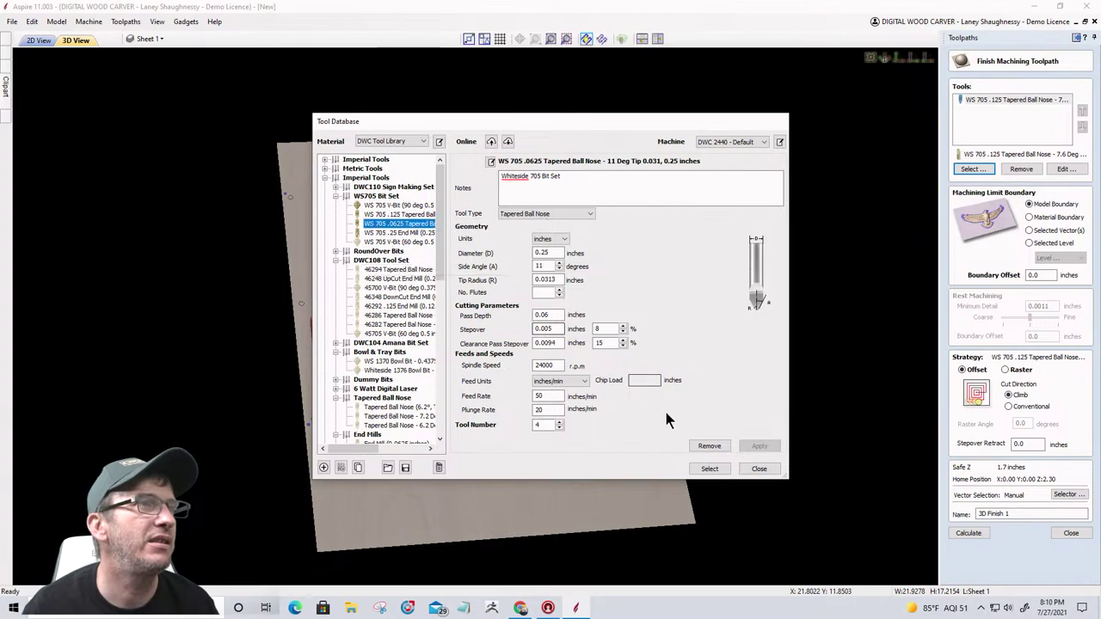
click(720, 470)
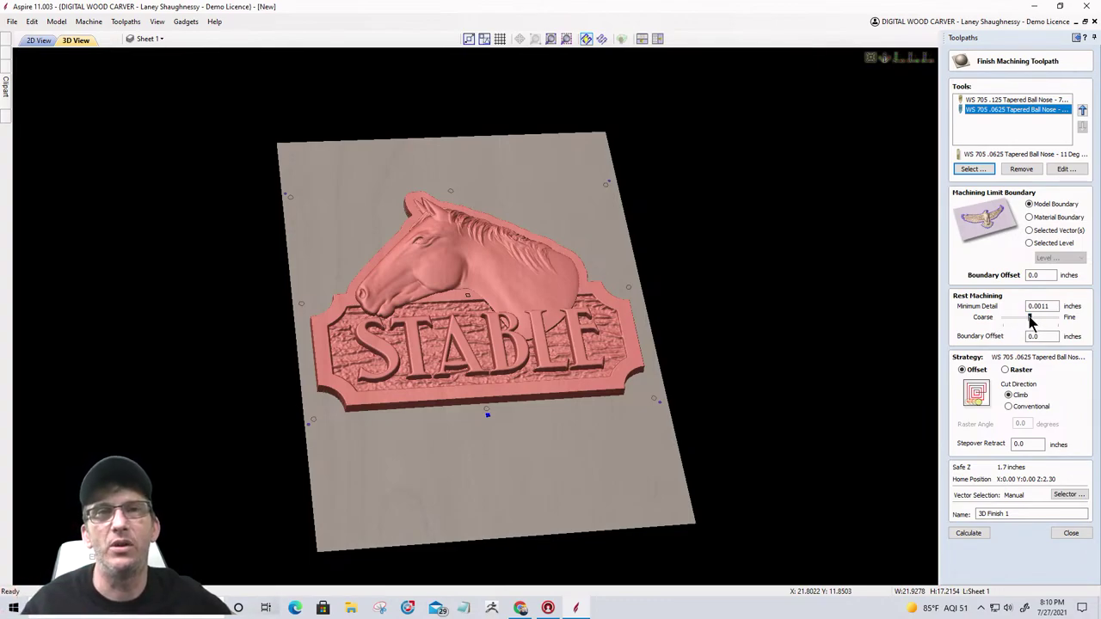
Step: Adjust the Rest Machining Coarse/Fine slider through 0.0005 and 0.0007, settling Minimum Detail at 0.001 inches
drag(1029, 316, 1044, 318)
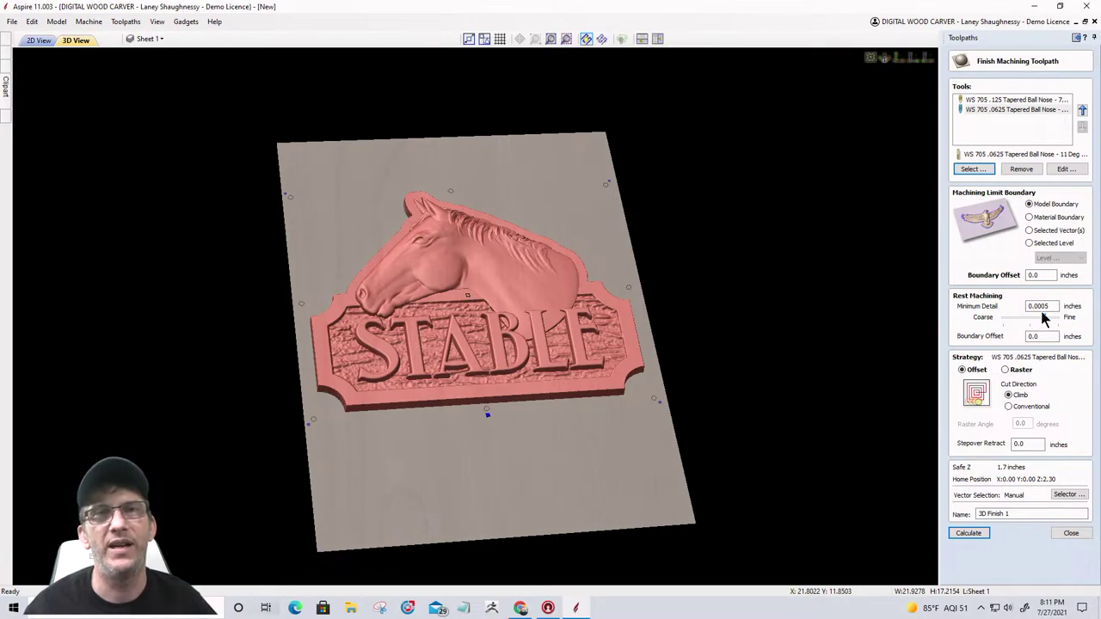
drag(1047, 318, 1041, 320)
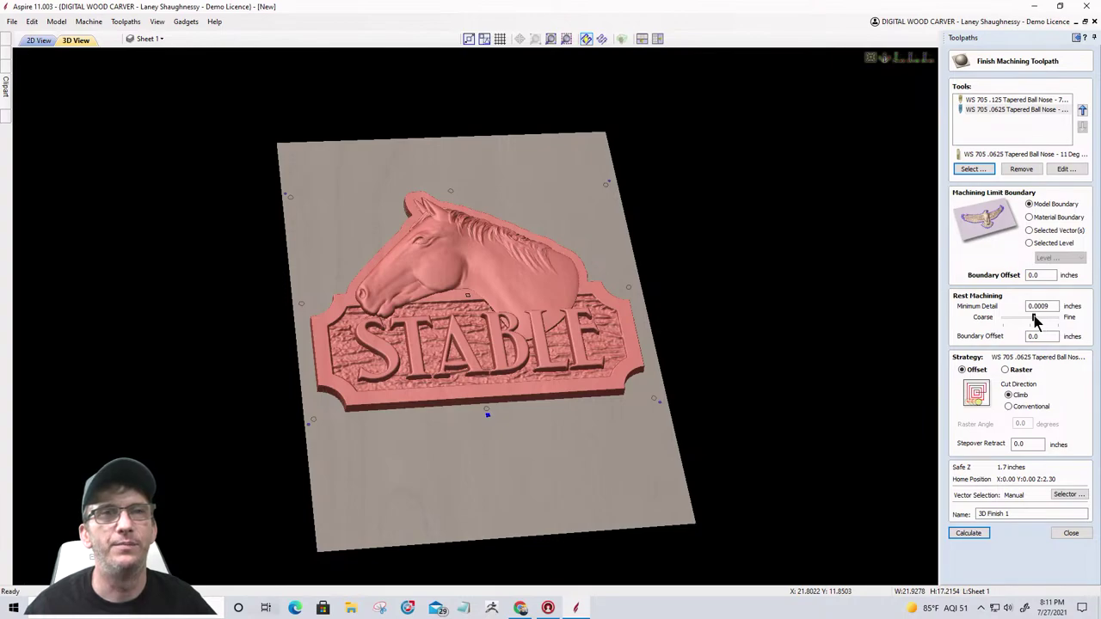
drag(1035, 320, 1026, 321)
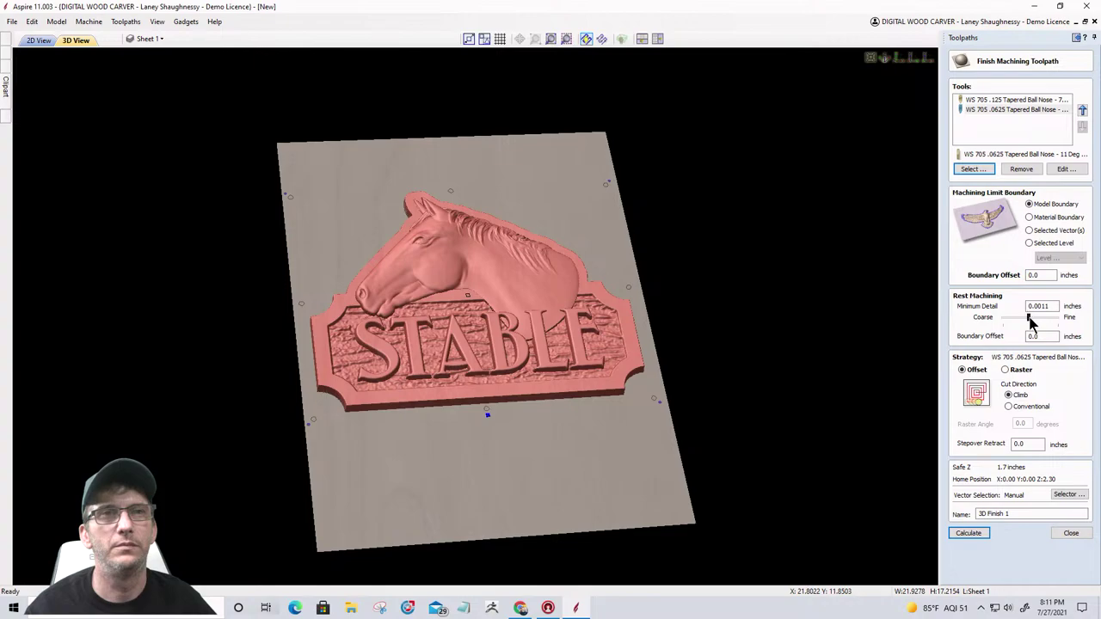
drag(1033, 323, 1036, 324)
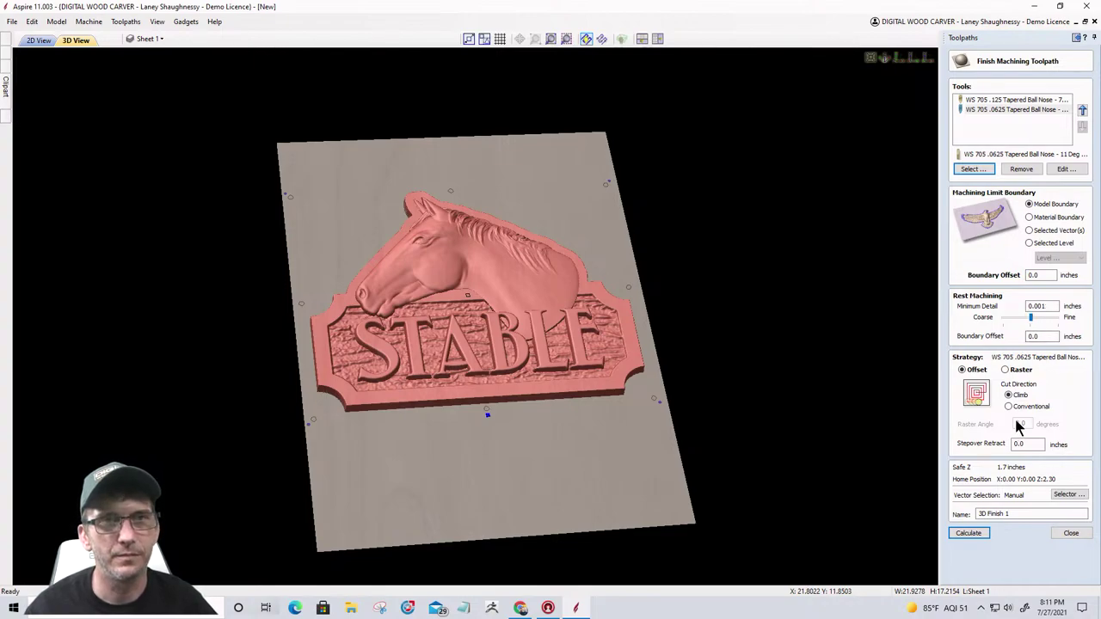
Step: Switch the finishing strategy to raster and calculate the 3D Finish 1 toolpaths
click(1006, 371)
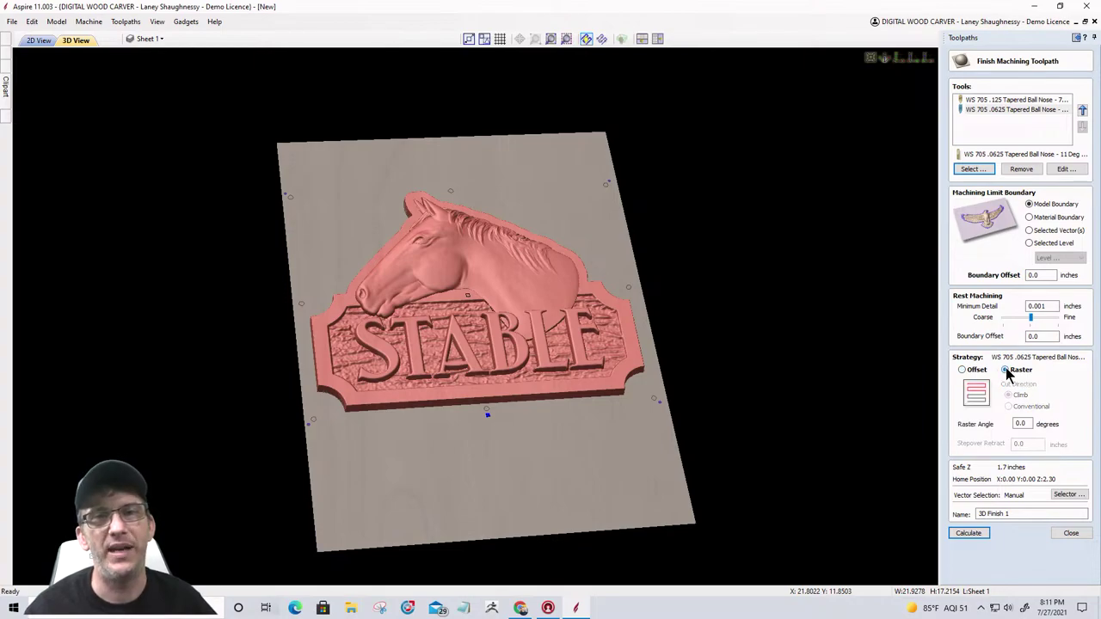
click(969, 533)
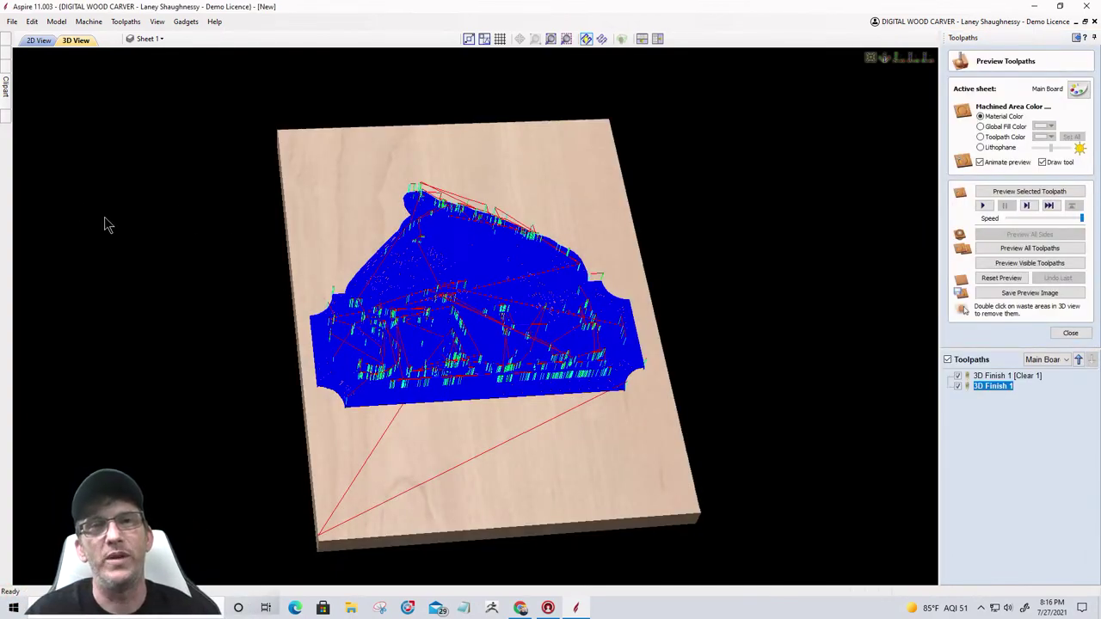
Step: Hide 3D Finish 1, simulate the carving with only the clearing toolpath, and zoom in to inspect
click(958, 386)
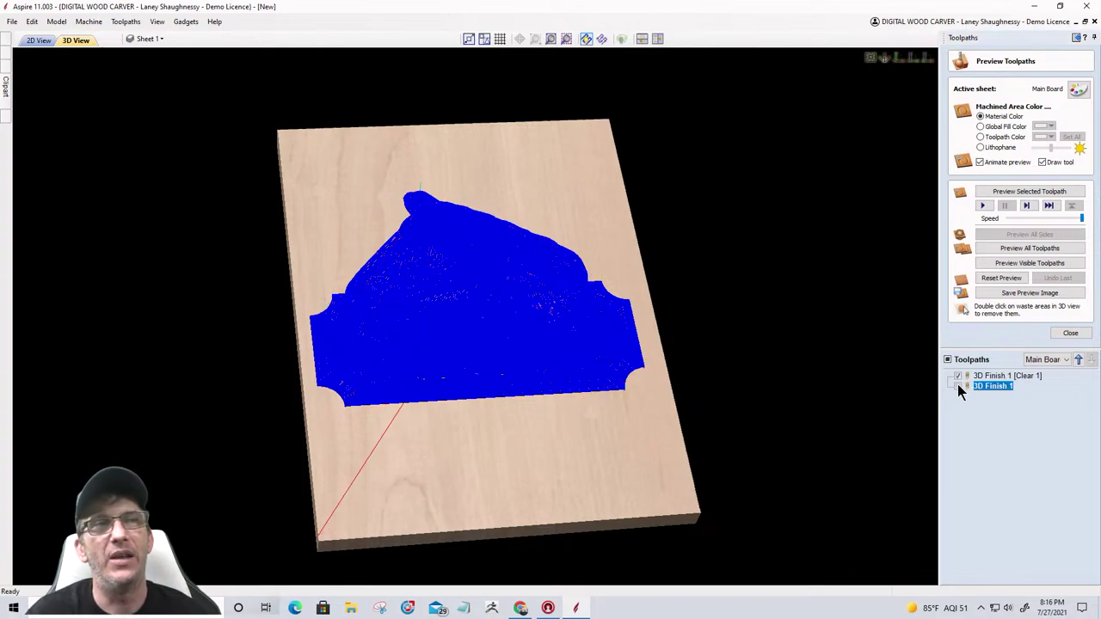
click(1011, 266)
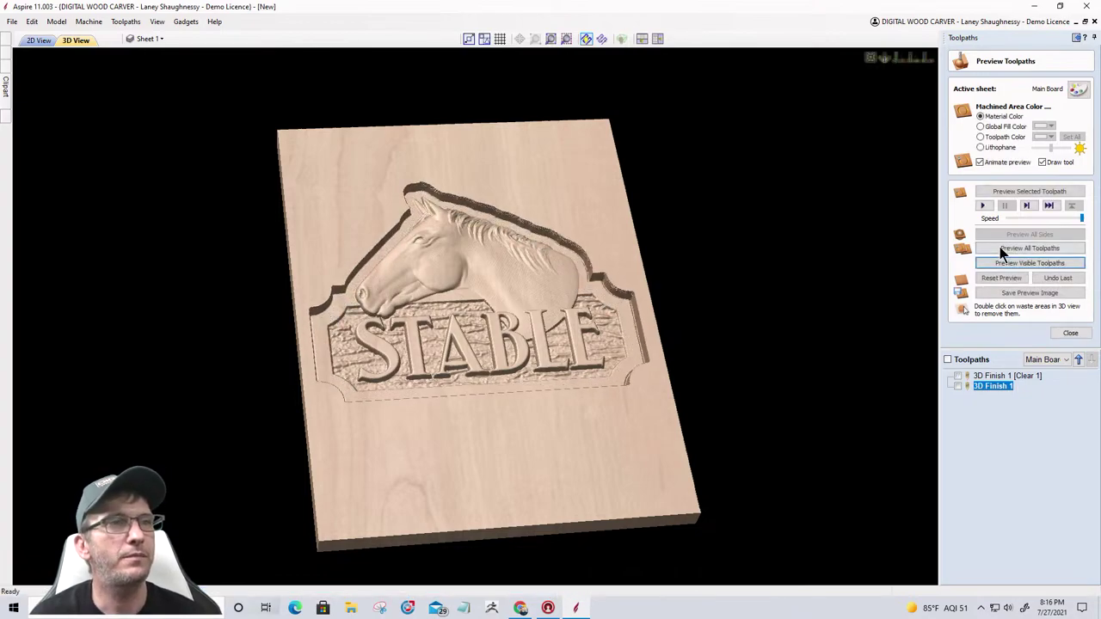
scroll(469, 282, up, 2)
scroll(470, 282, up, 4)
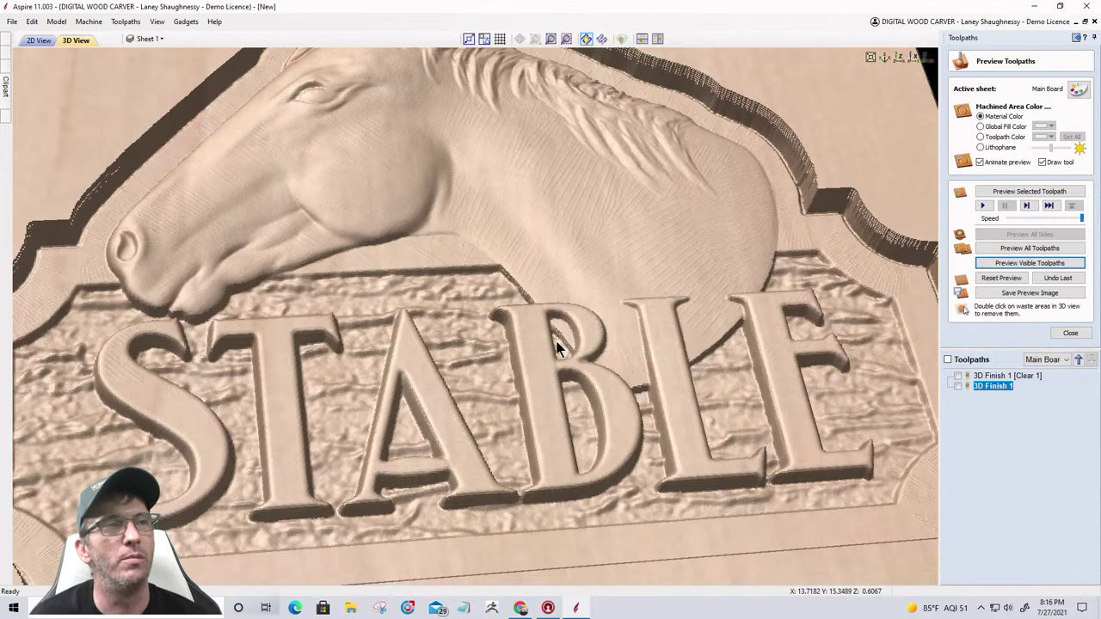
Step: Toggle 3D Finish 1 back on and reset the preview to plain uncut wood
click(958, 386)
click(1029, 263)
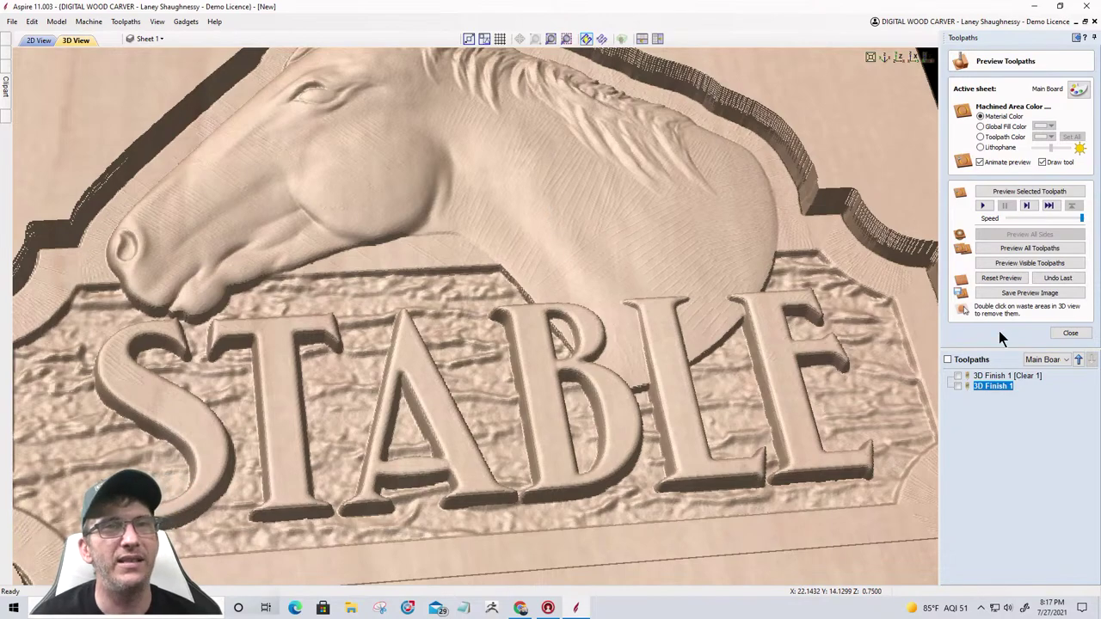
click(1003, 280)
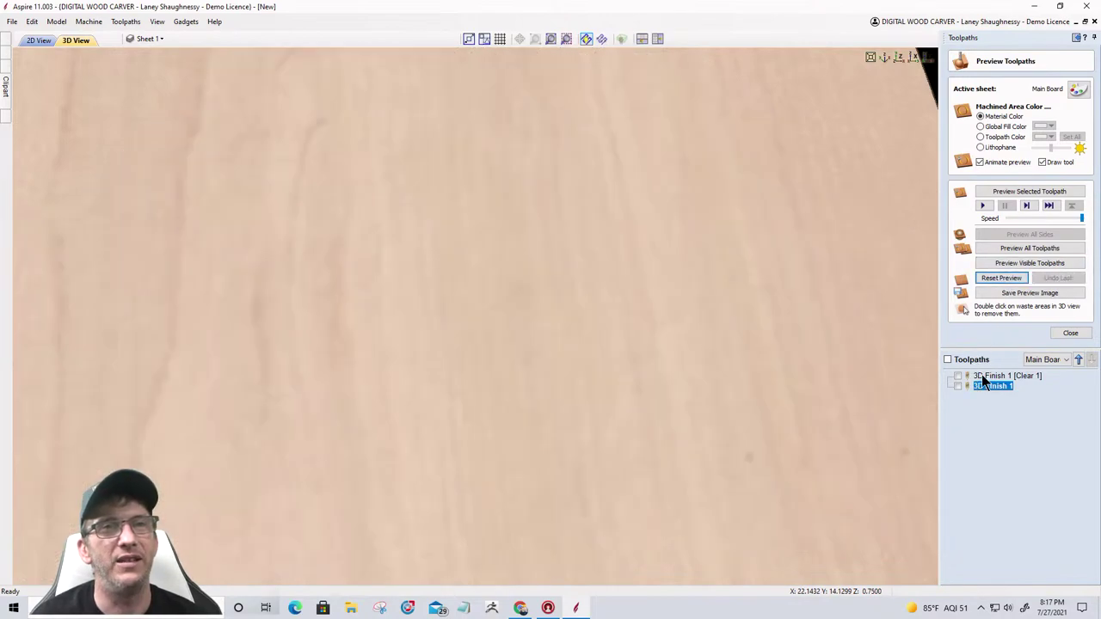
Step: Simulate 3D Finish 1 [Clear 1], then zoom and rotate to inspect the horse head, border step and lettering
click(985, 376)
click(1008, 192)
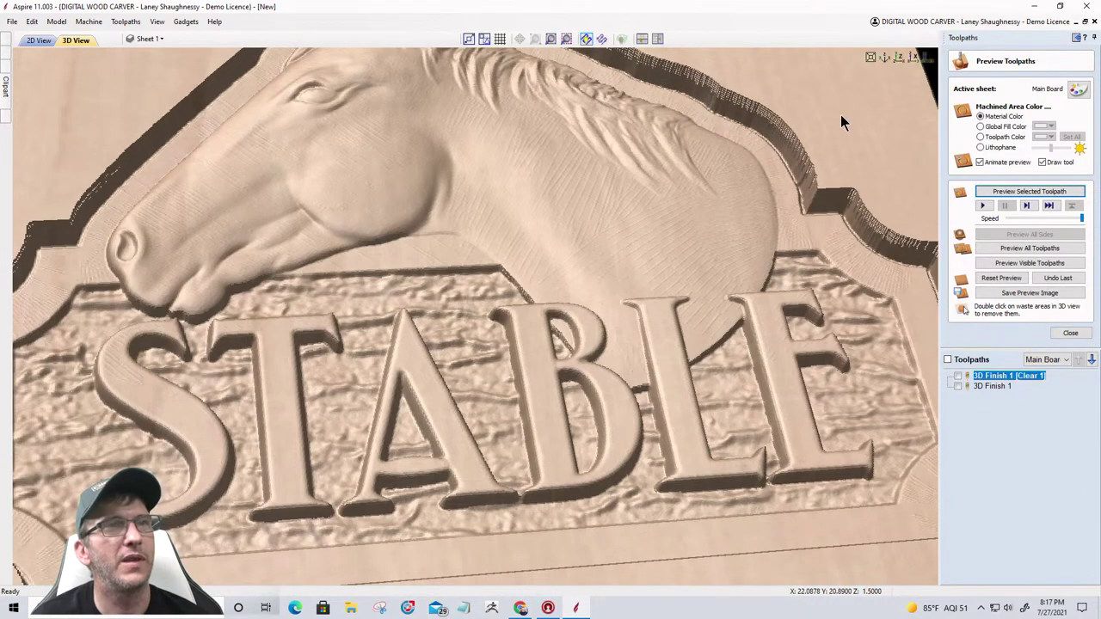
scroll(806, 138, up, 5)
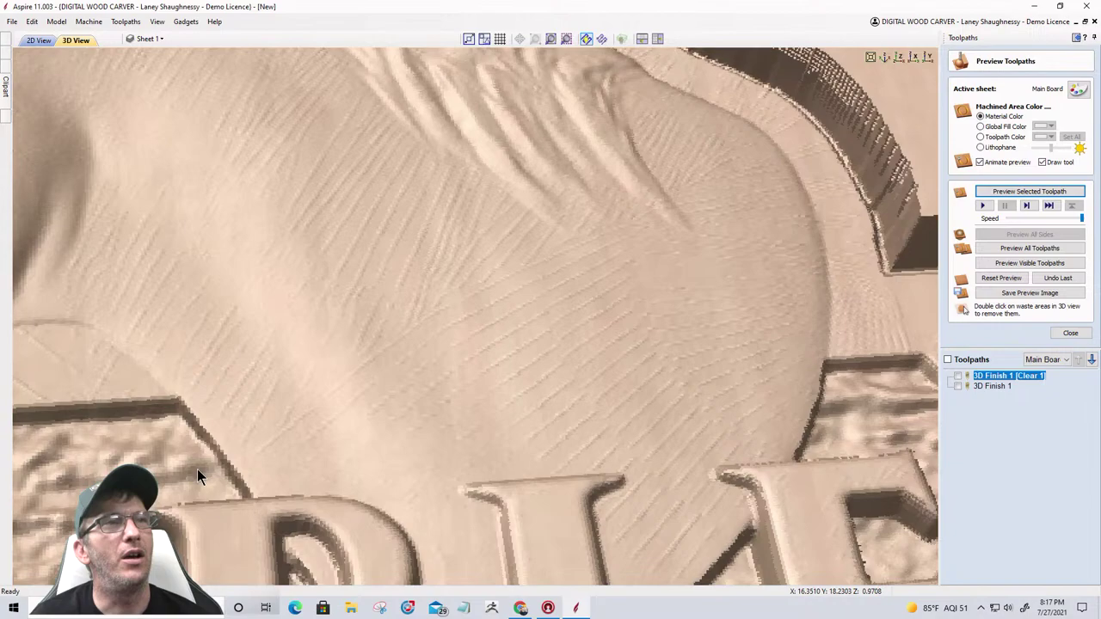
drag(197, 470, 393, 317)
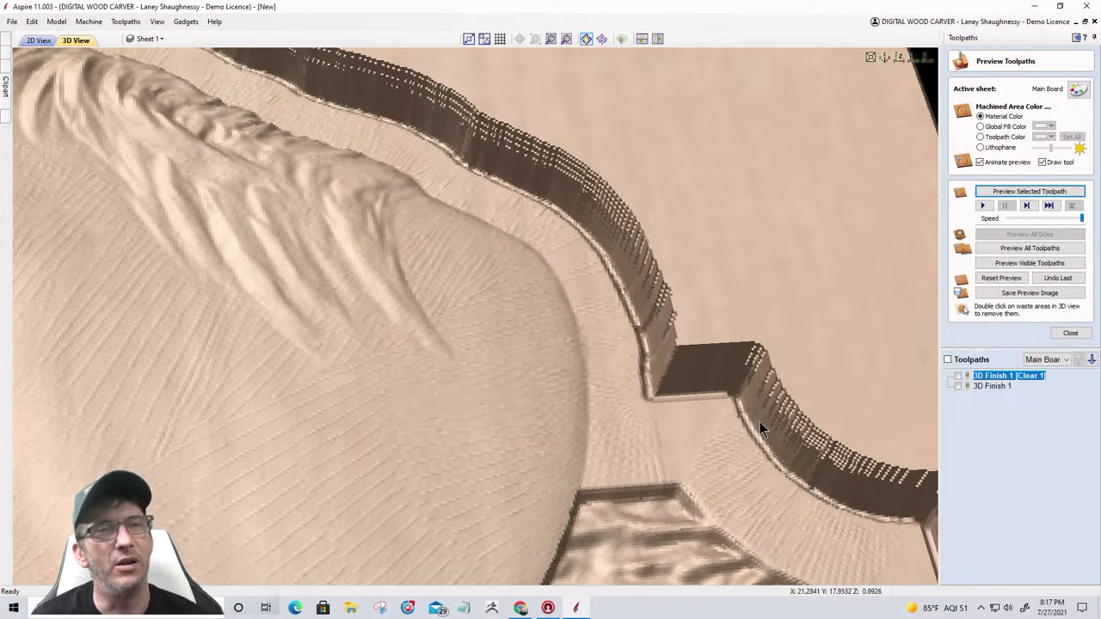
scroll(803, 303, down, 3)
scroll(771, 306, up, 5)
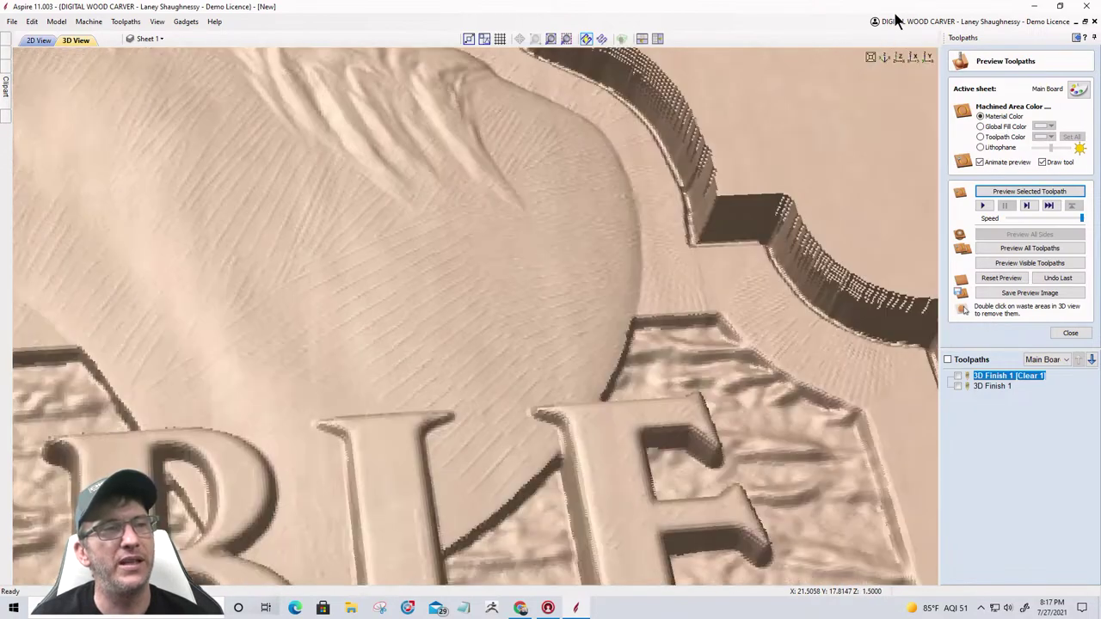
scroll(688, 467, up, 2)
scroll(690, 167, up, 3)
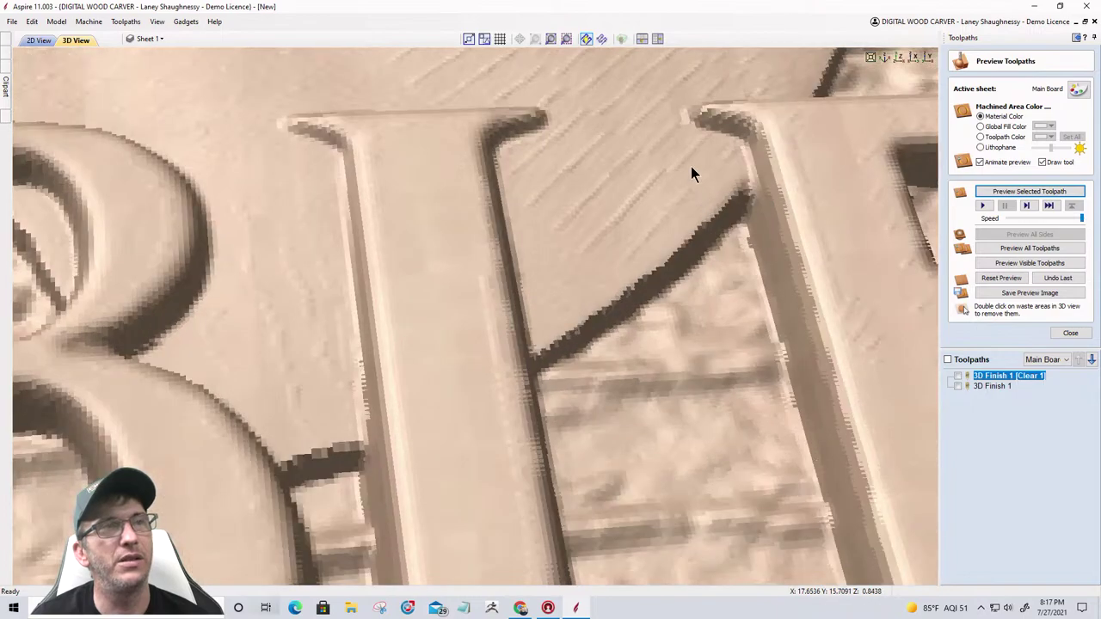
scroll(662, 306, down, 4)
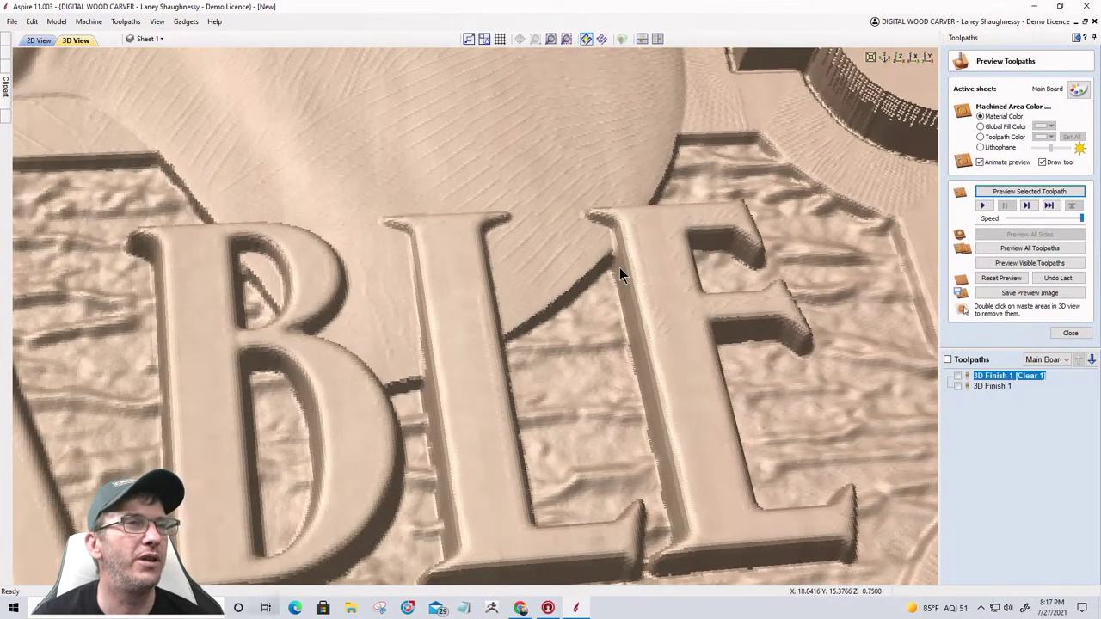
Step: Raise simulation quality to Extremely High, re-run the preview, and zoom on the BLE letters and background
click(126, 23)
mouse_move(146, 74)
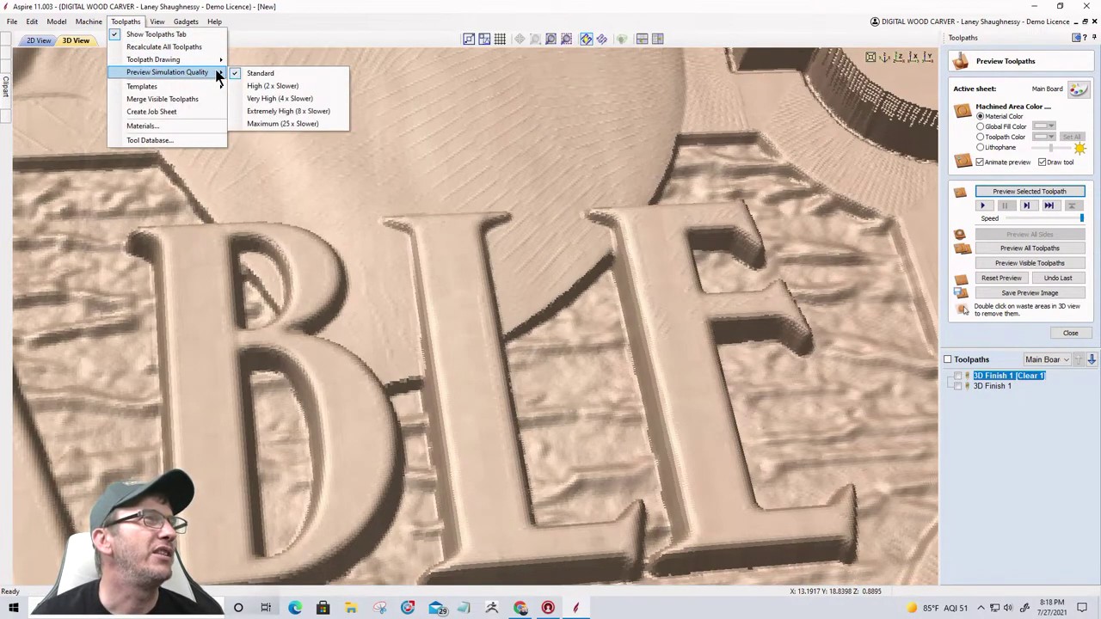
click(258, 111)
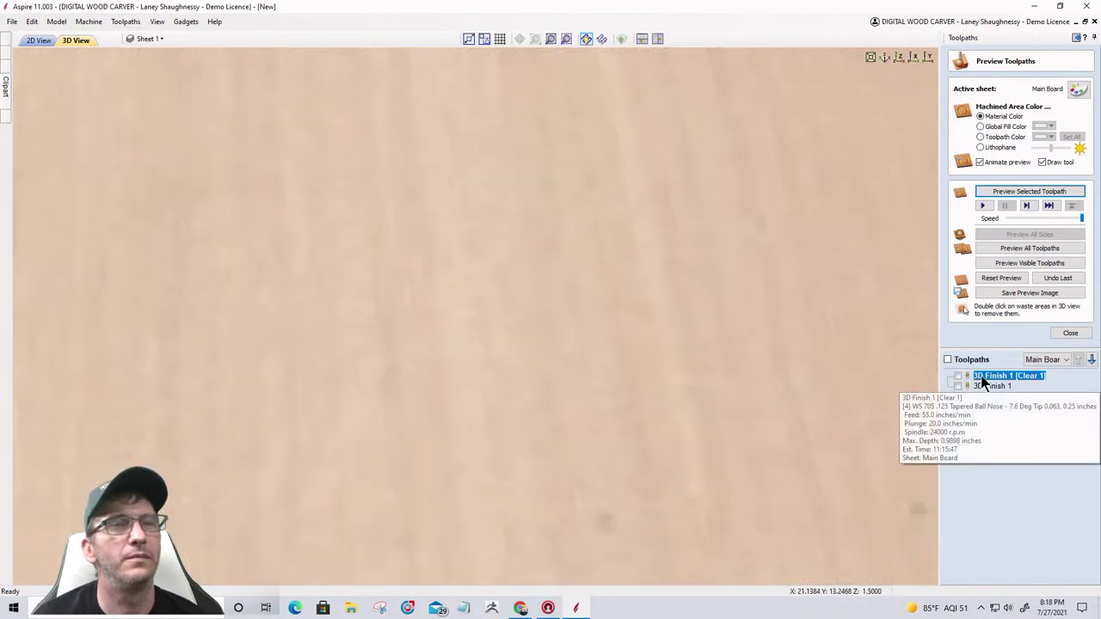
click(1021, 191)
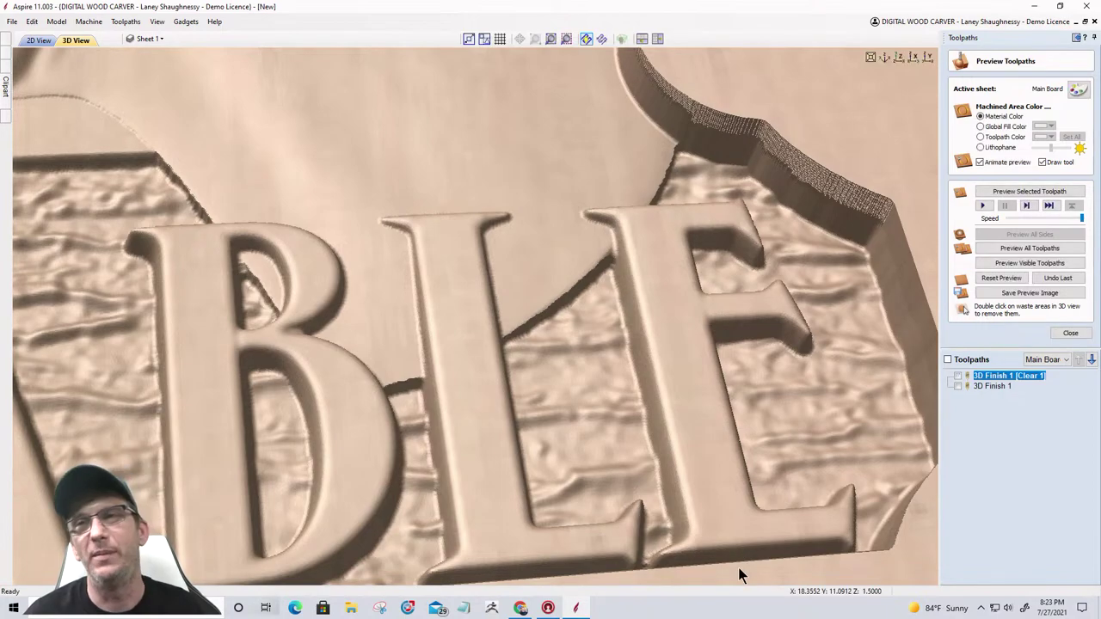
scroll(557, 401, up, 5)
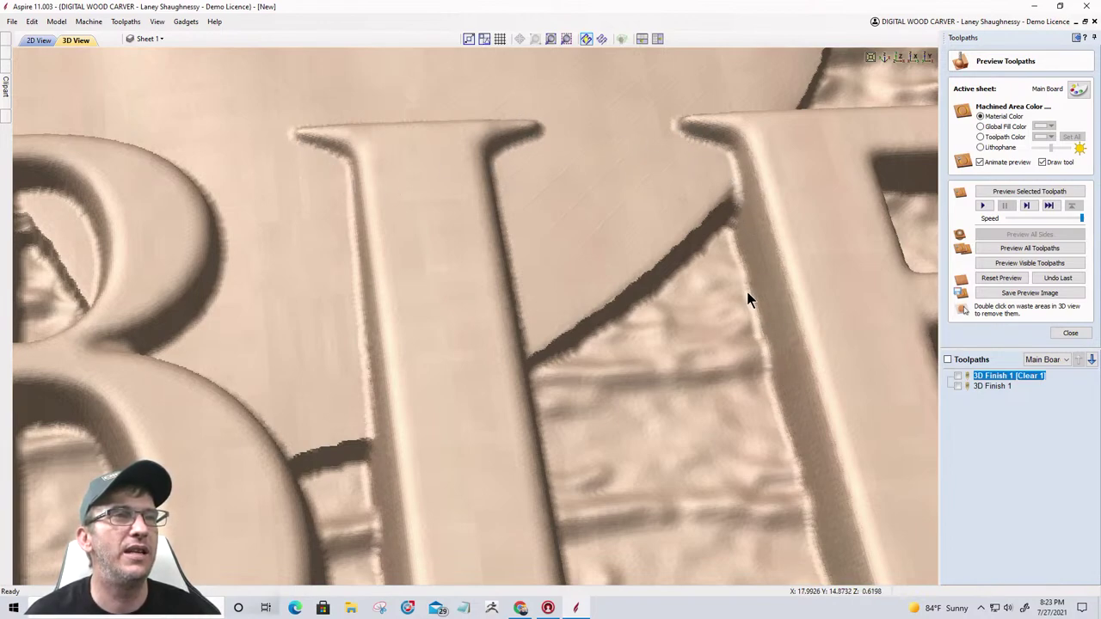
scroll(662, 263, down, 3)
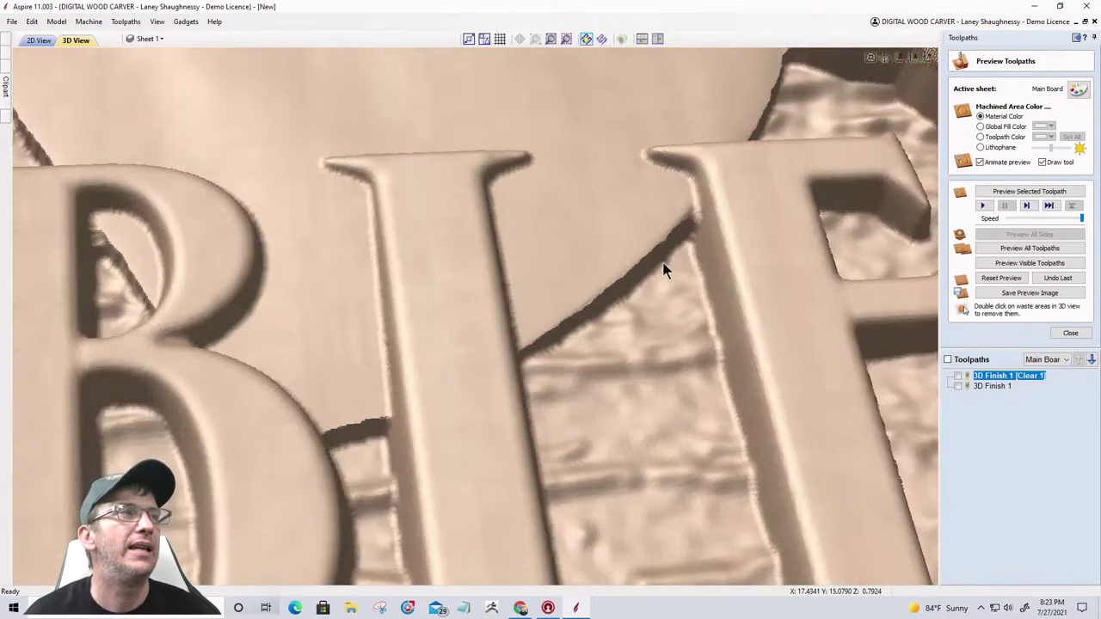
scroll(662, 262, down, 2)
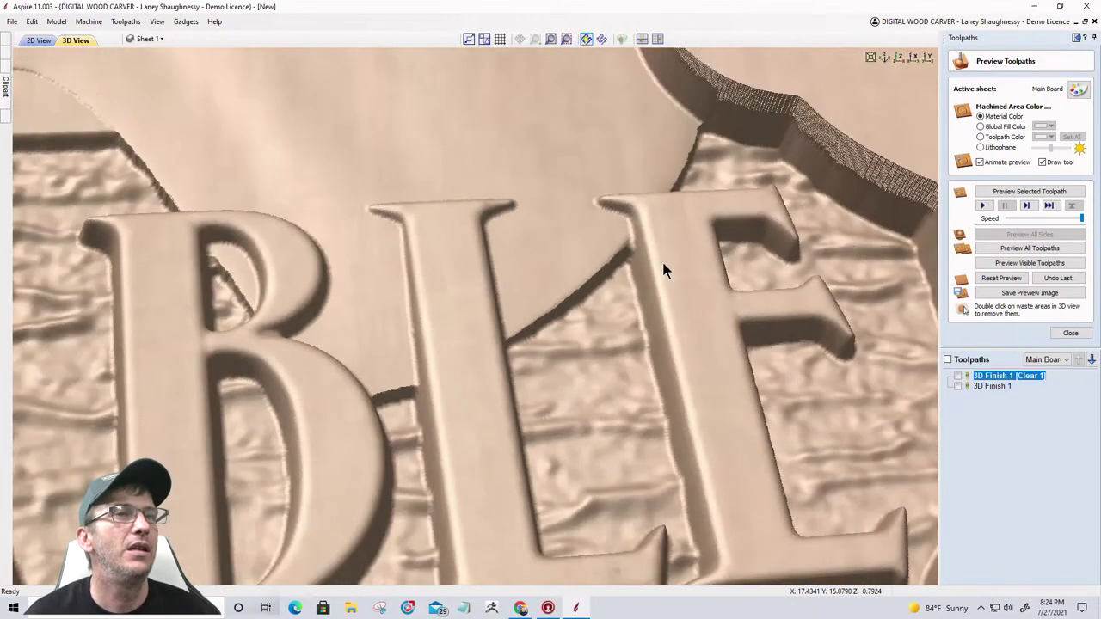
Step: Simulate the 3D Finish 1 toolpath, starting at a slower speed and speeding it up mid-run
click(989, 386)
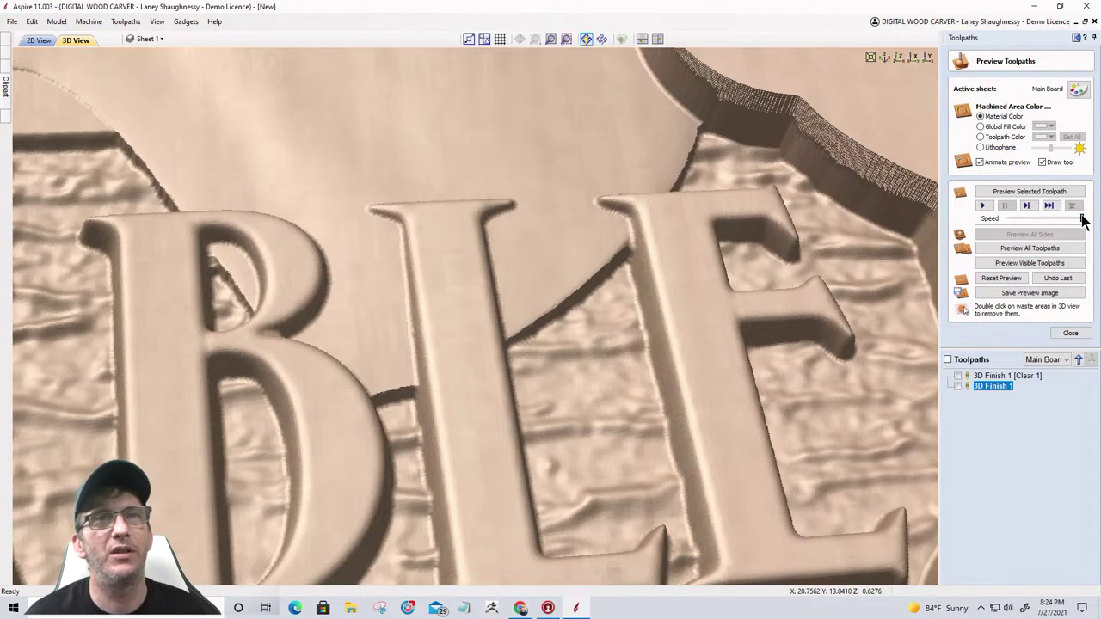
drag(1081, 220, 1051, 219)
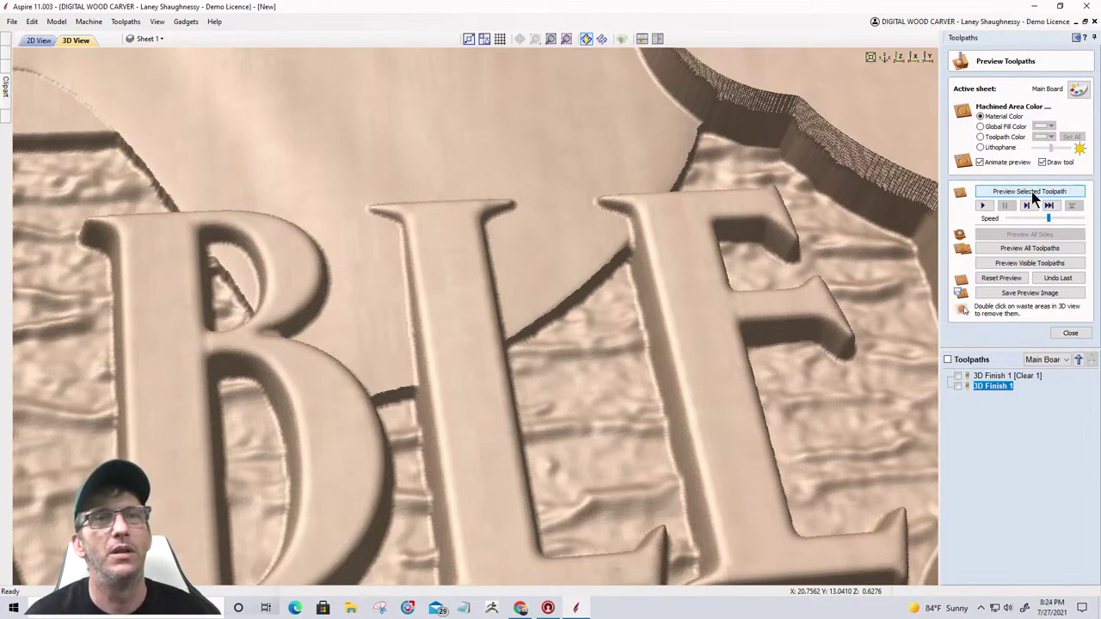
click(1032, 191)
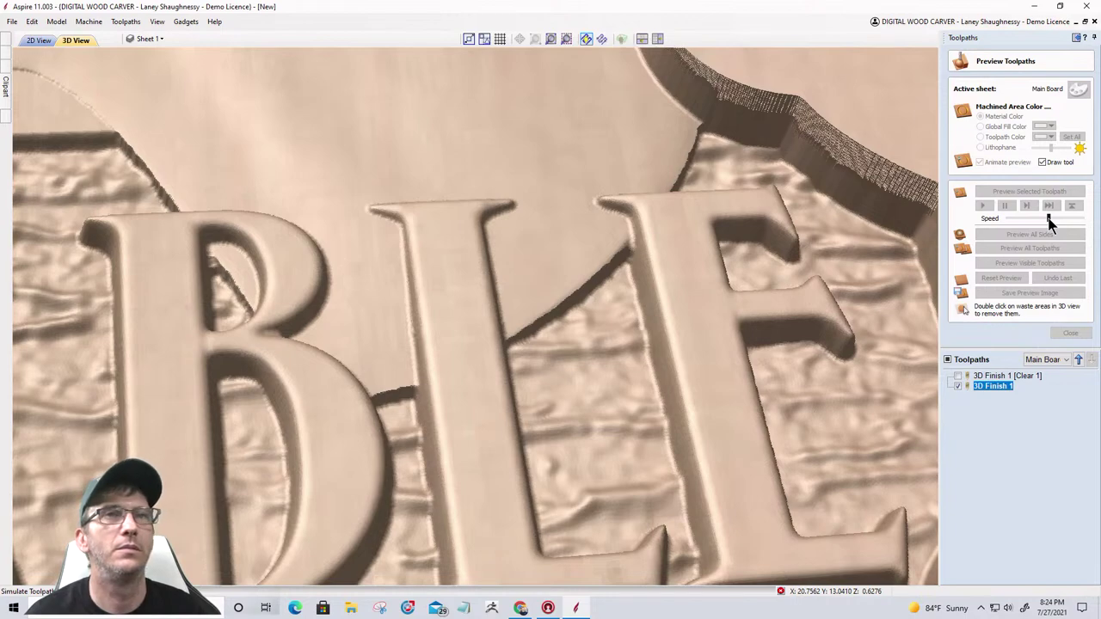
drag(1048, 222, 1075, 224)
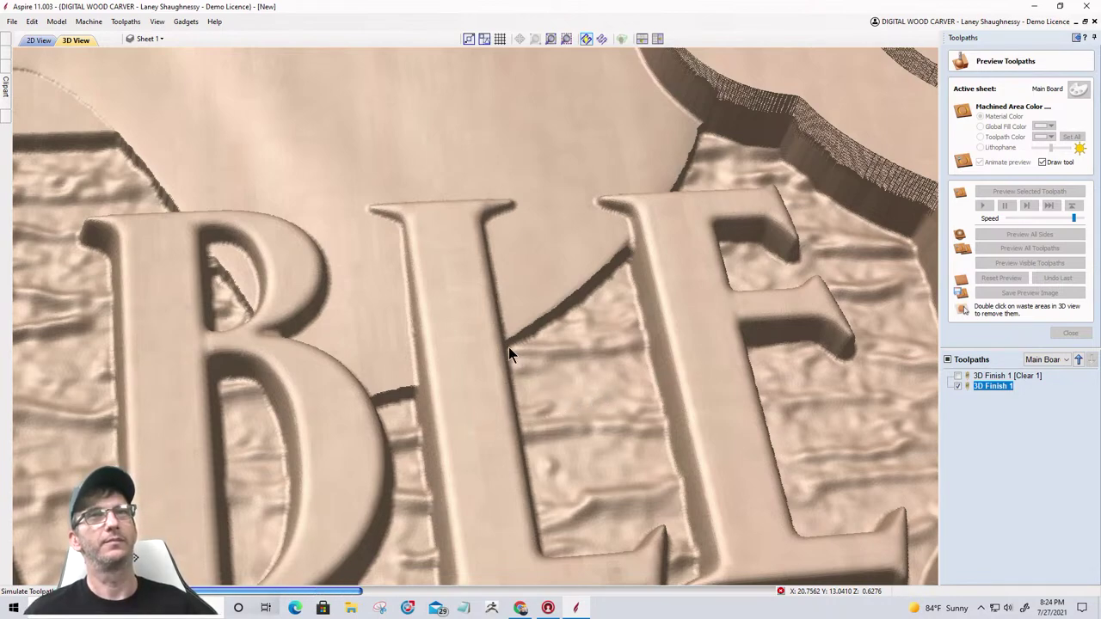
click(1042, 162)
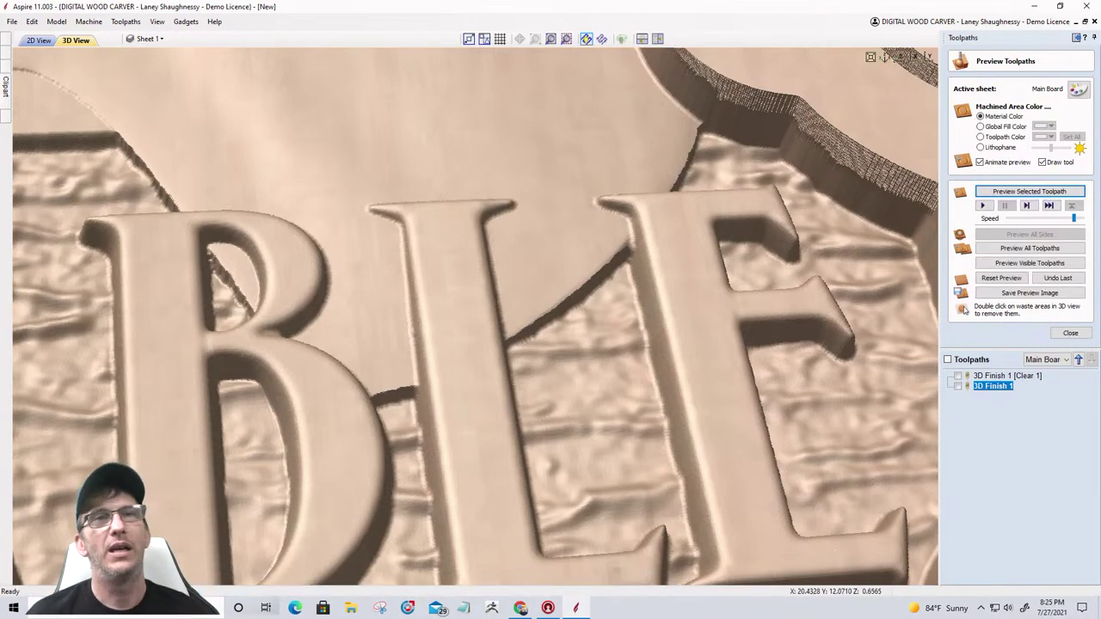
Step: Close the toolpath preview, hide all toolpaths, switch to the design layout and zoom out
click(1071, 334)
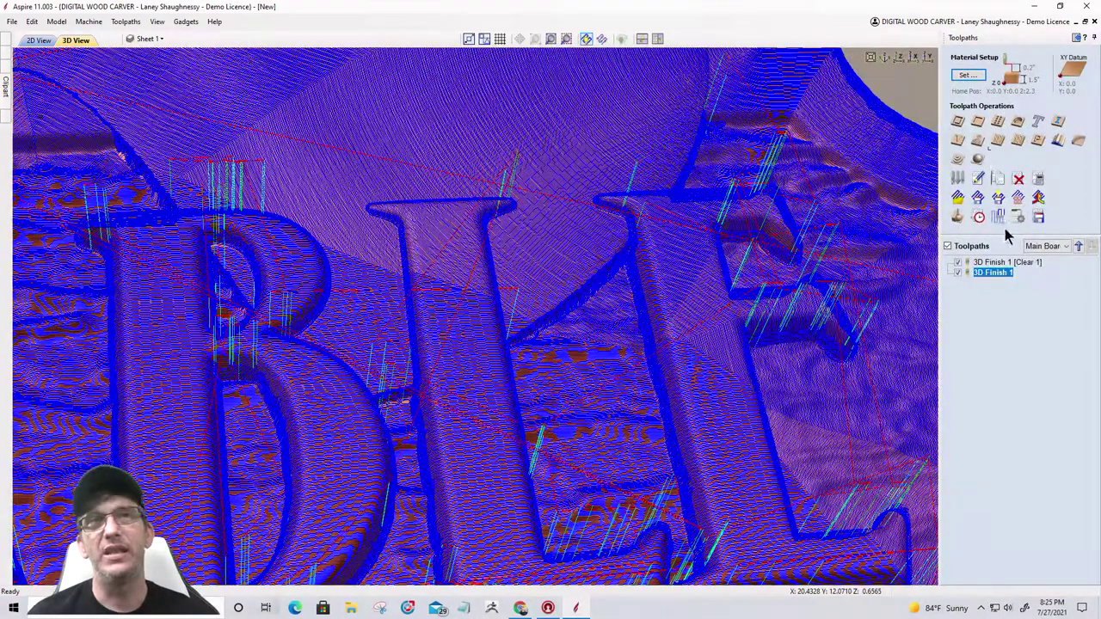
mouse_move(996, 272)
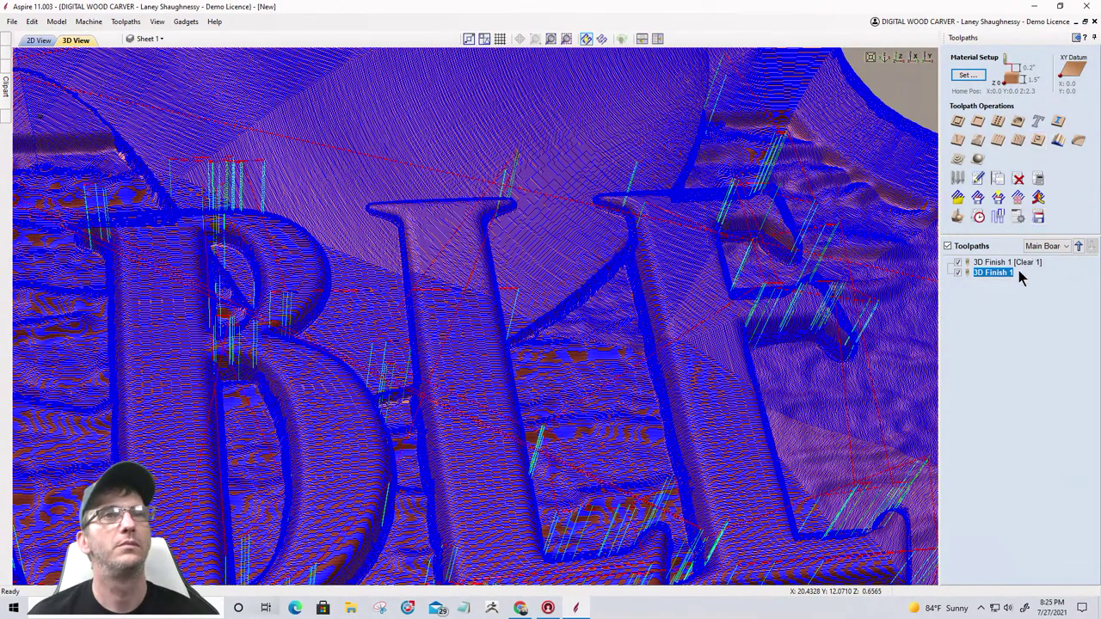
click(947, 246)
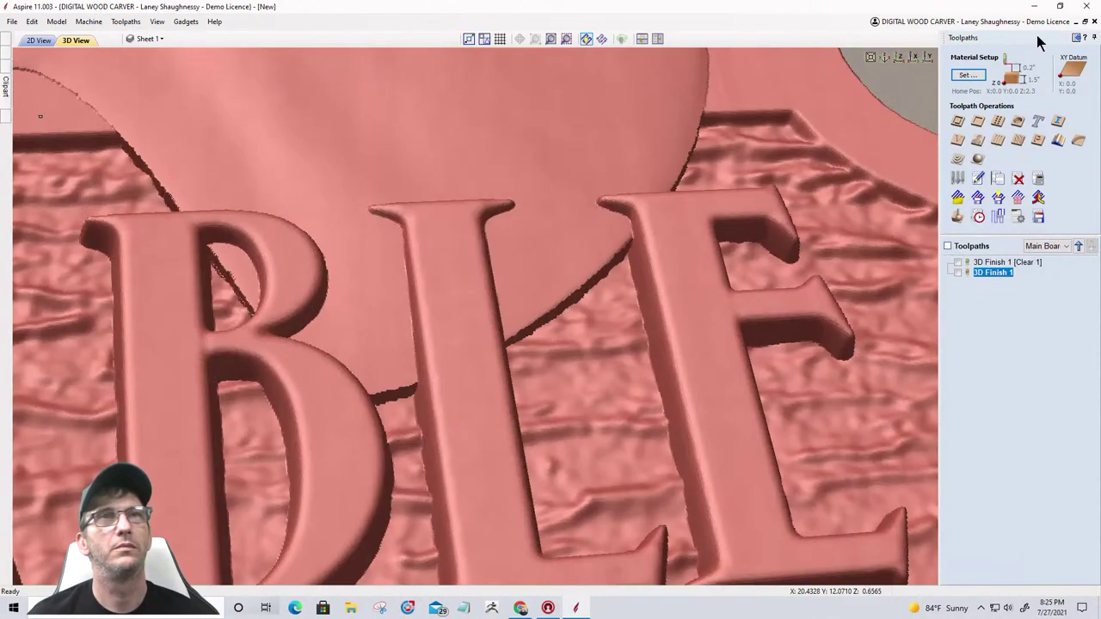
click(1076, 38)
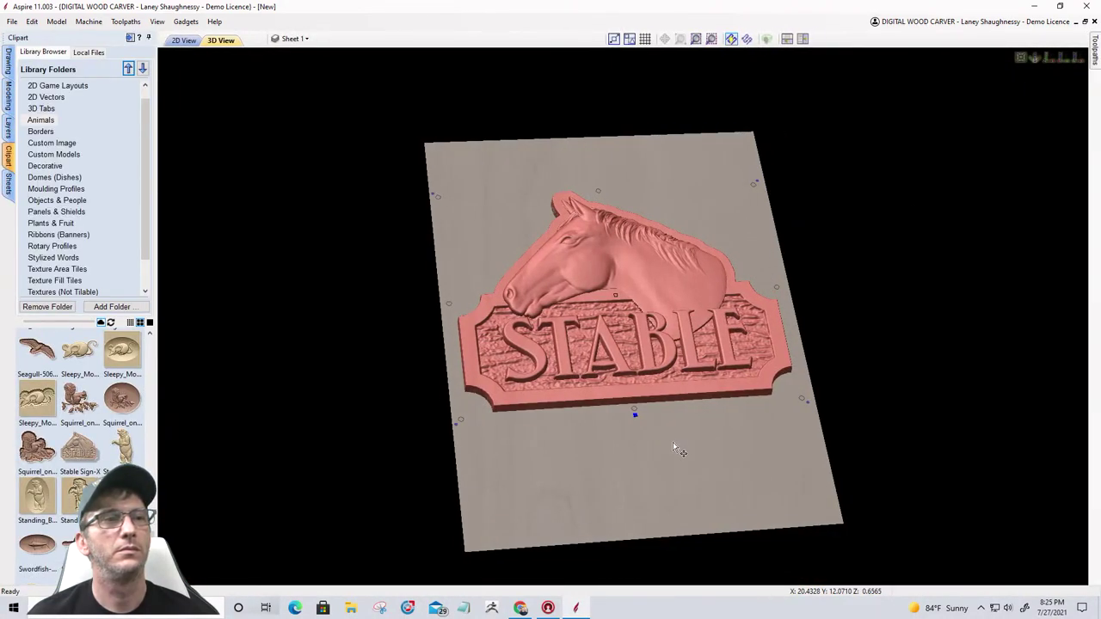
scroll(673, 448, down, 3)
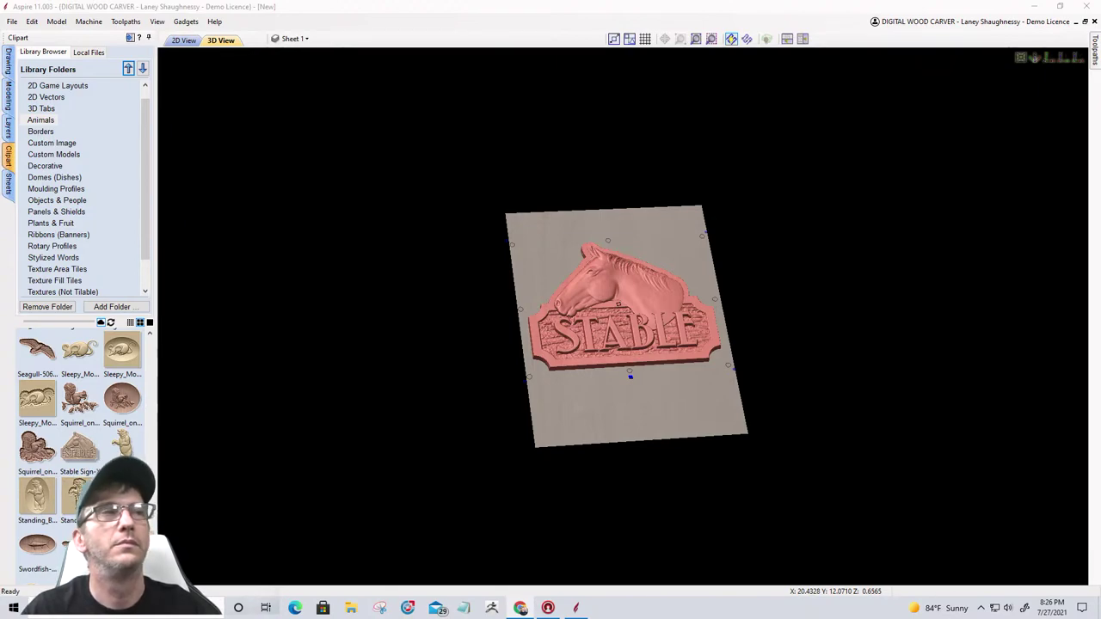
Step: Close Aspire without saving the STABLE sign job, then relaunch it from the desktop shortcut
click(1085, 9)
click(551, 329)
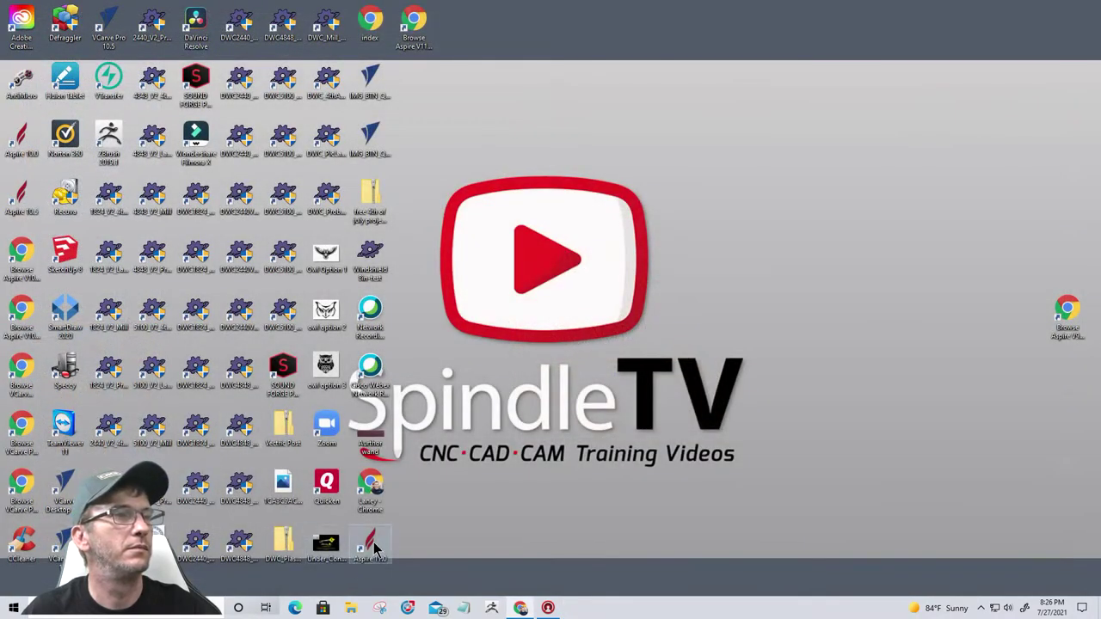
double_click(373, 544)
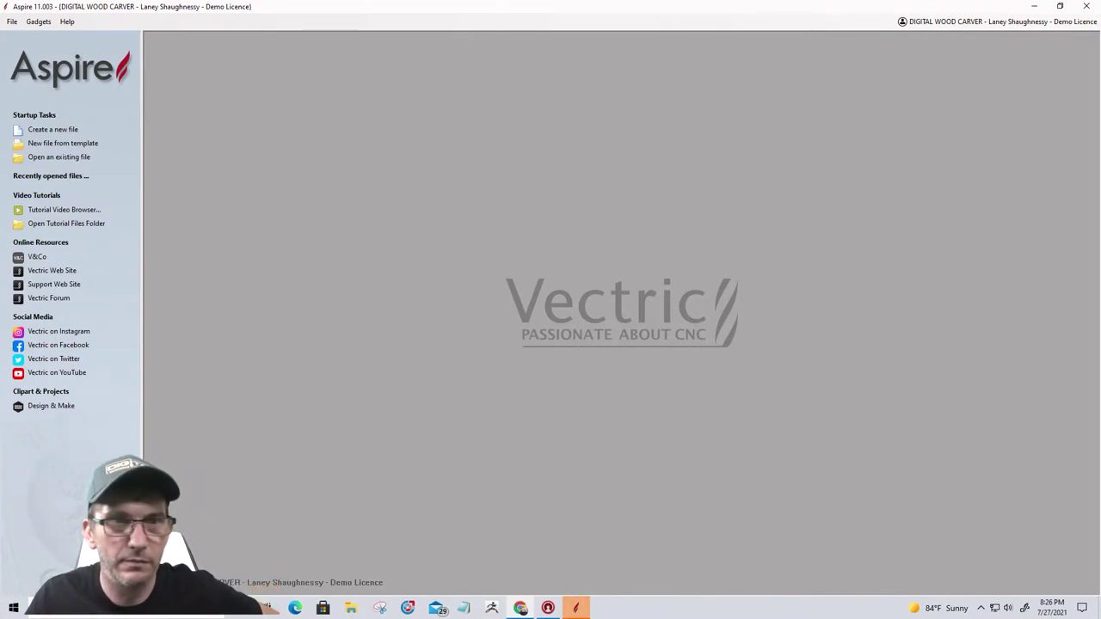
click(995, 609)
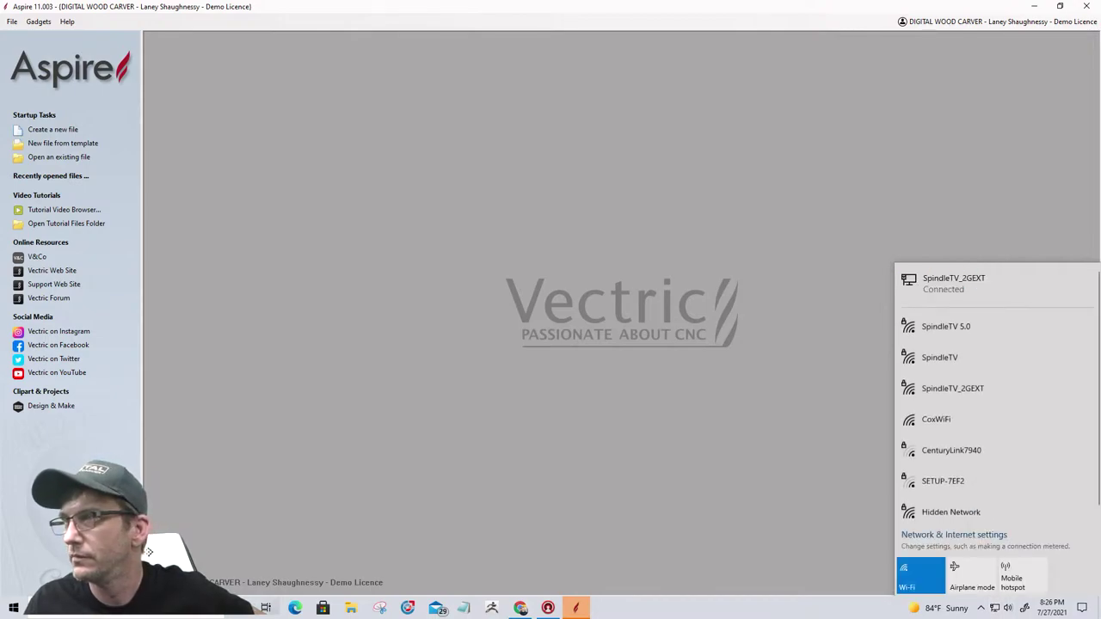
click(148, 552)
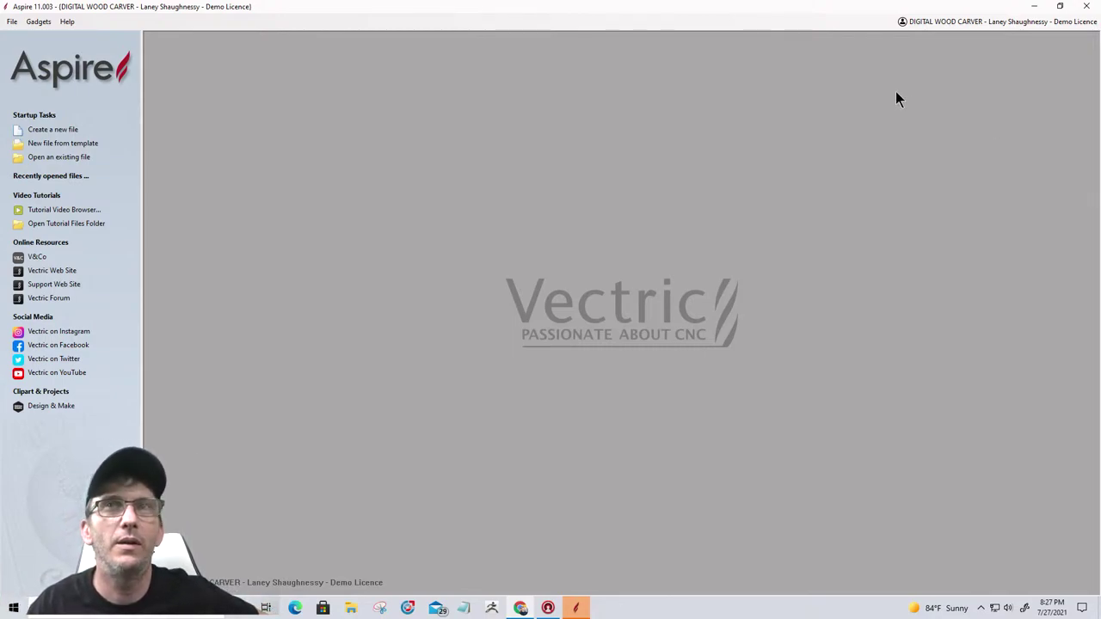
Step: Create a new job sized 24 x 32 x 1.5 inches, then switch to Chrome
click(51, 129)
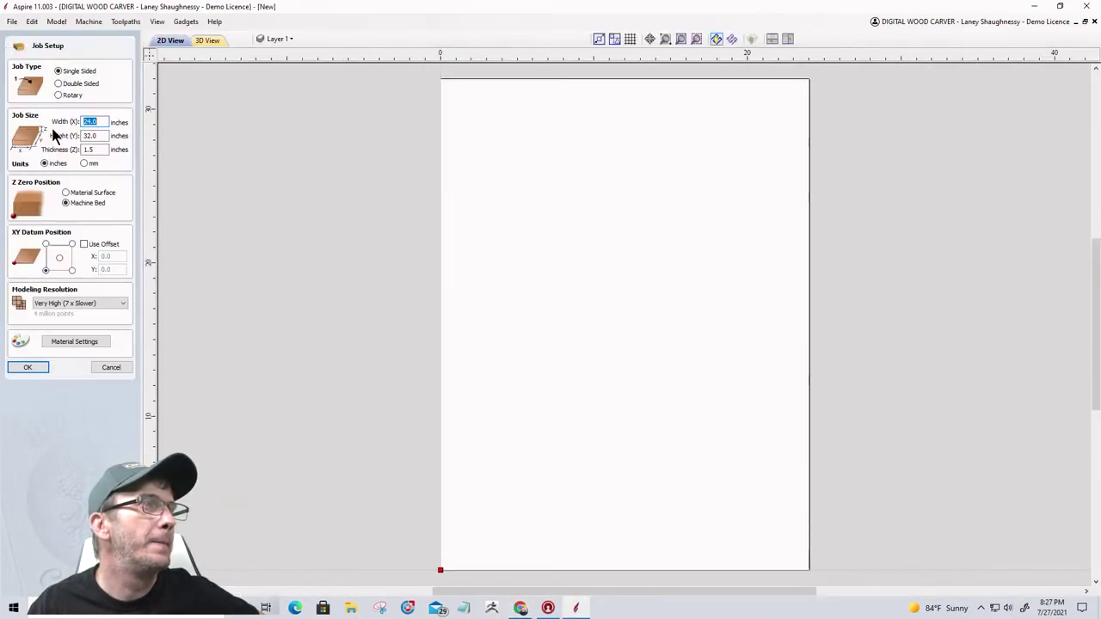
key(Tab)
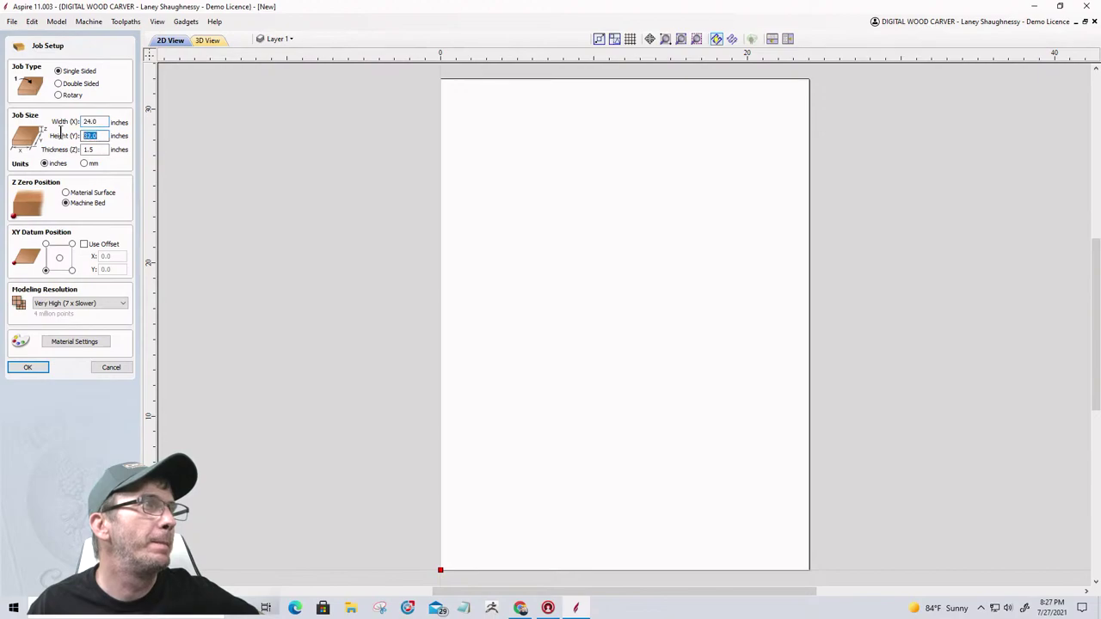
click(27, 368)
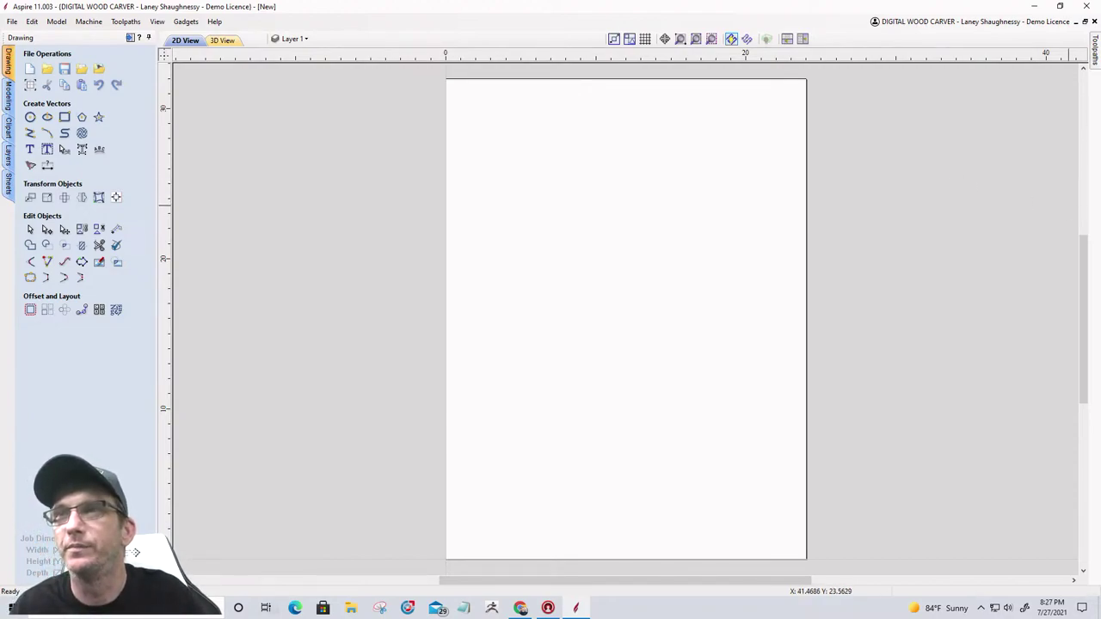
key(alt+Tab)
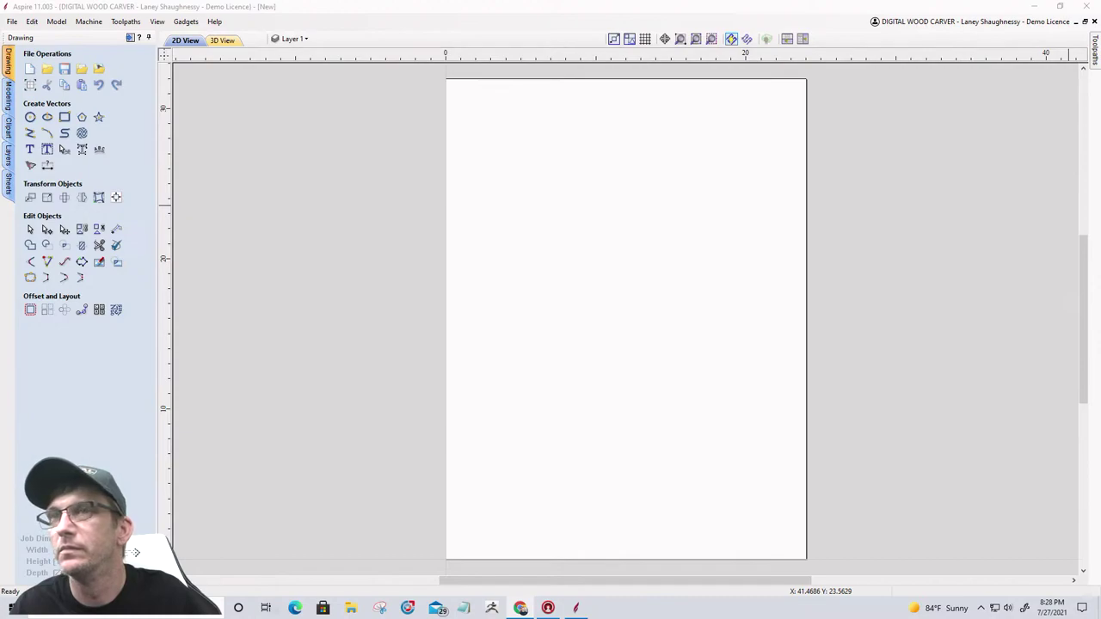
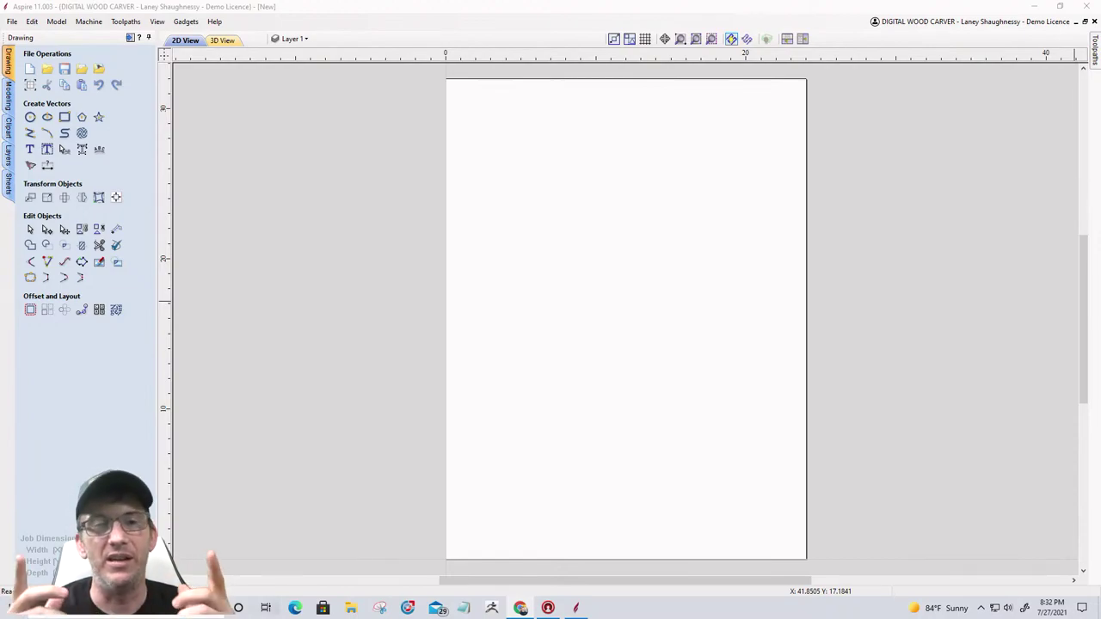
Step: Start a new 3D roughing toolpath and confirm the 0.04-inch allowance with the profile kept at Last
click(1090, 53)
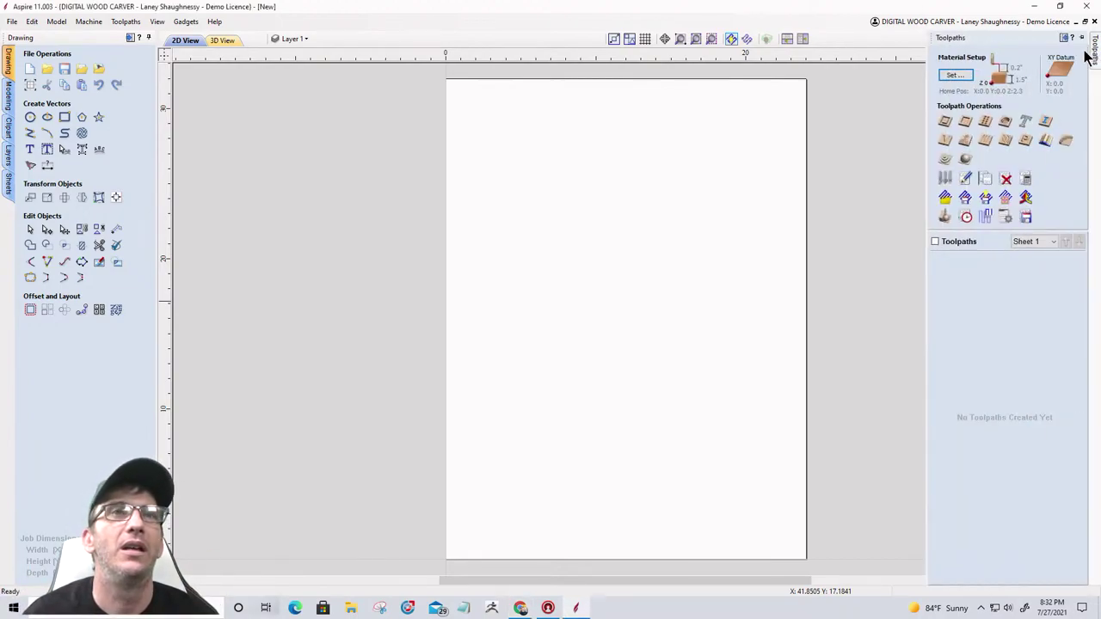
click(944, 158)
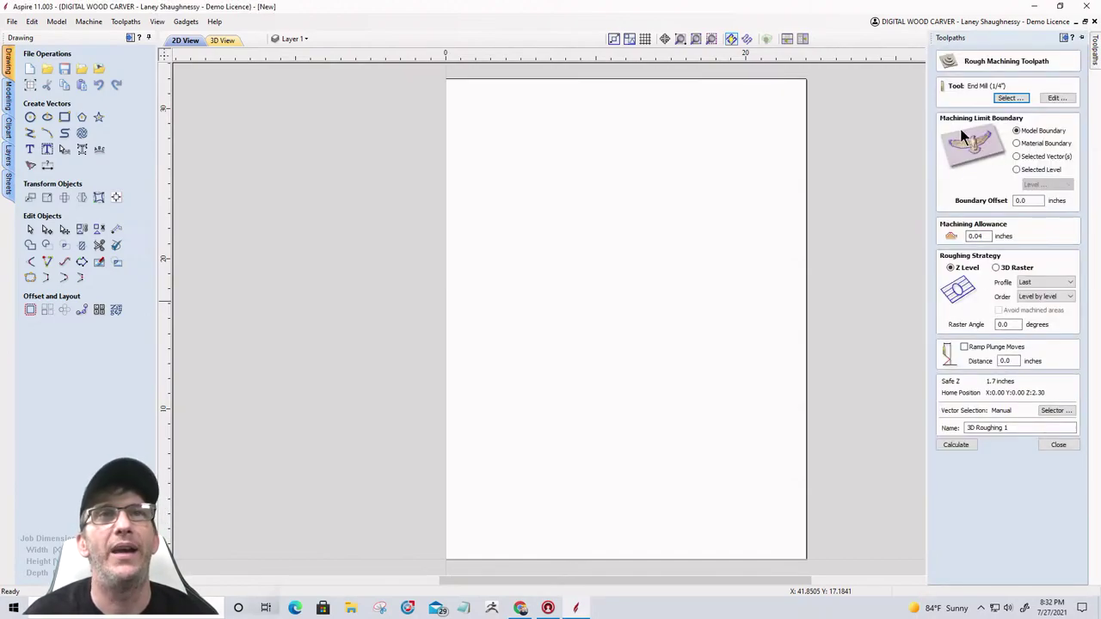
click(983, 236)
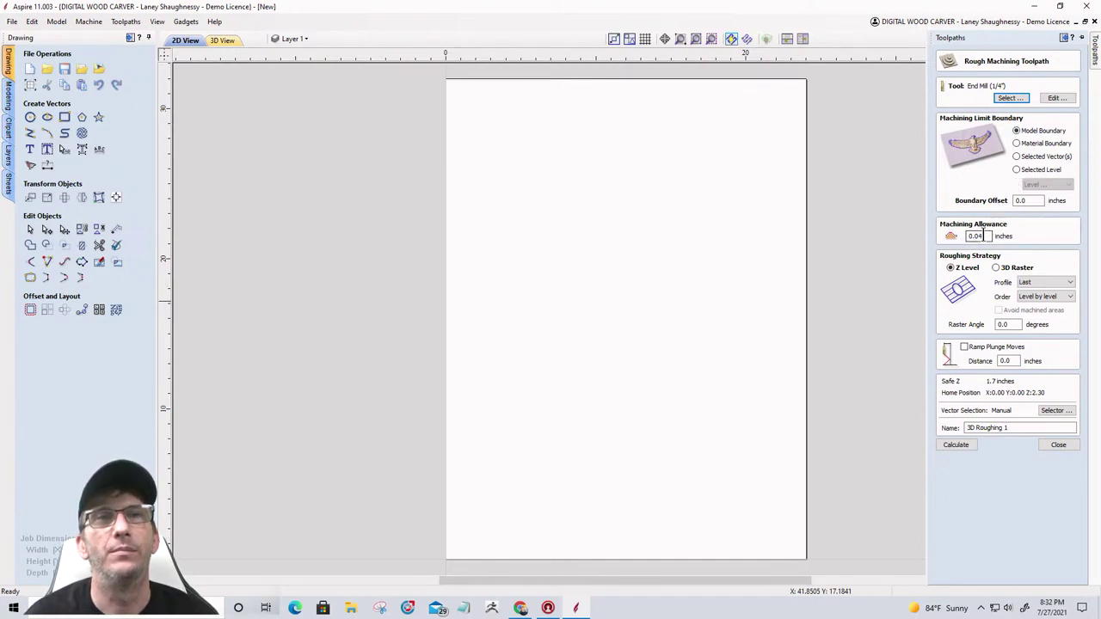
click(1058, 285)
click(1051, 296)
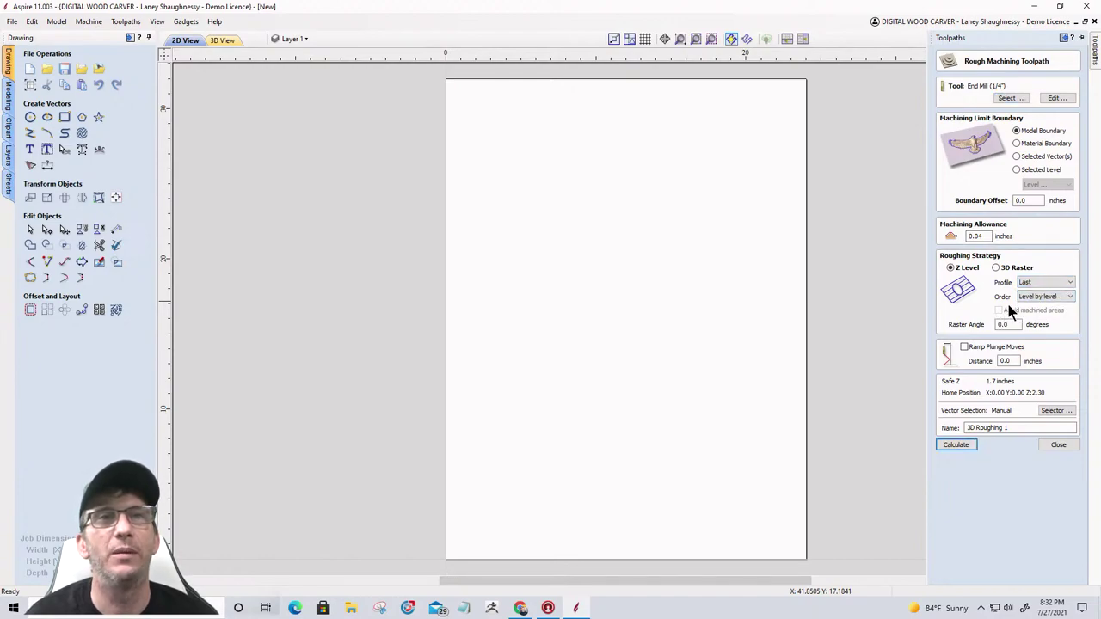
Step: Drag the alligator from Clipart > Animals onto the sheet, then return to the rough machining form
click(8, 128)
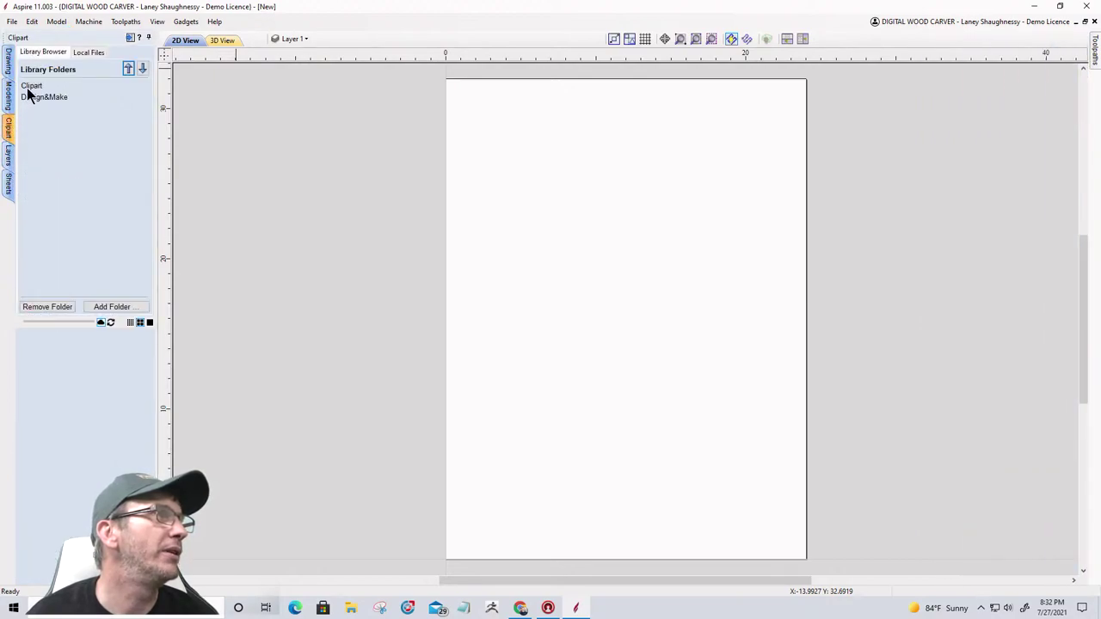
click(31, 87)
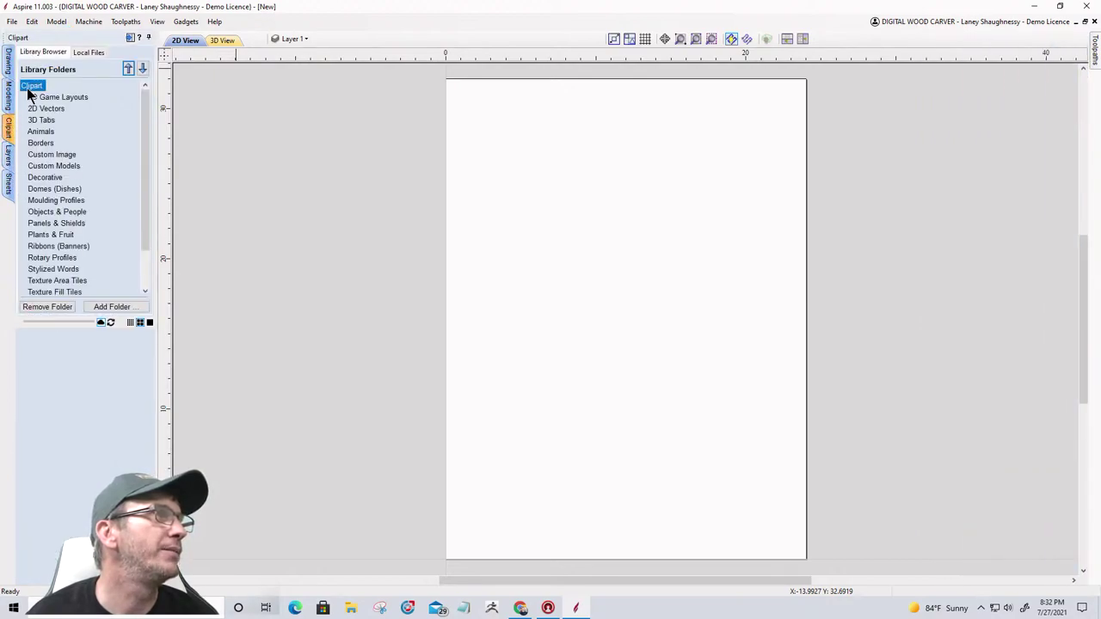
click(38, 132)
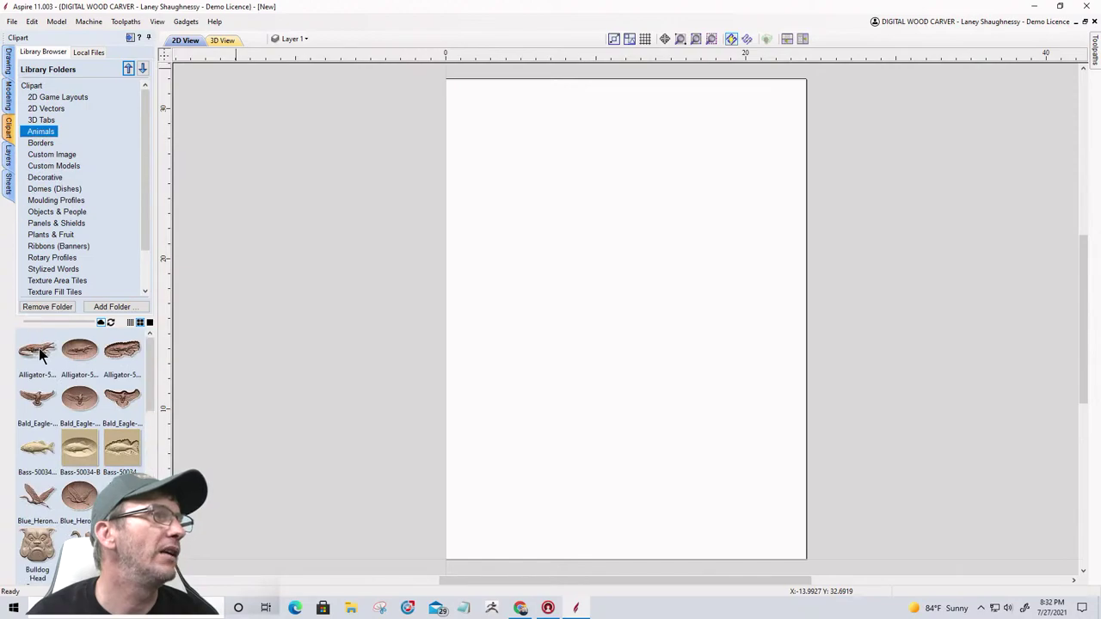
drag(38, 348, 644, 293)
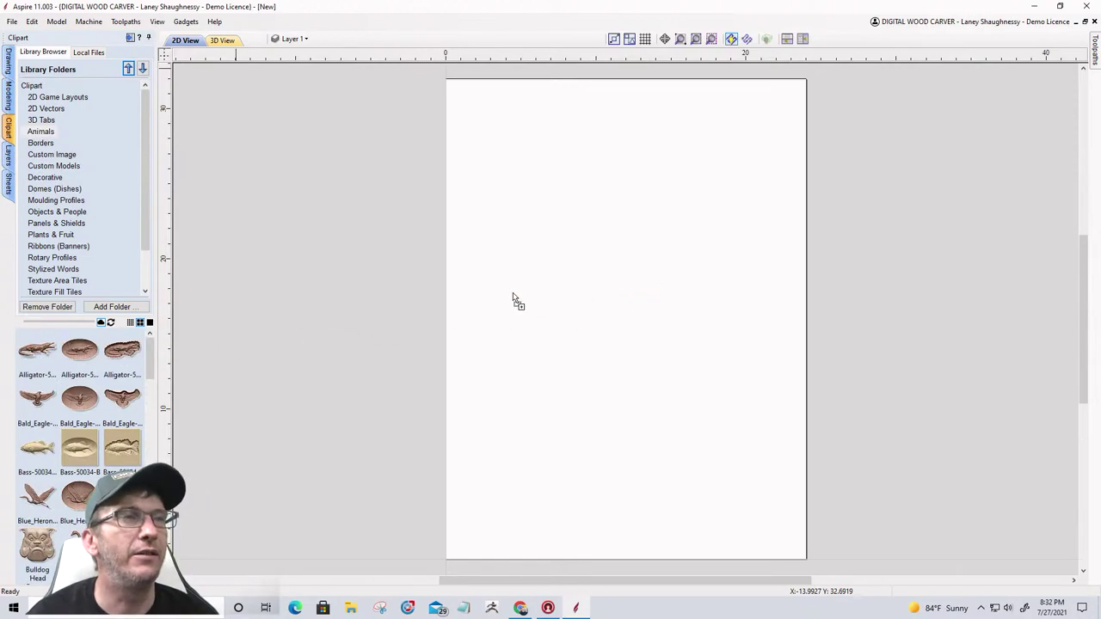
click(129, 39)
scroll(504, 288, up, 5)
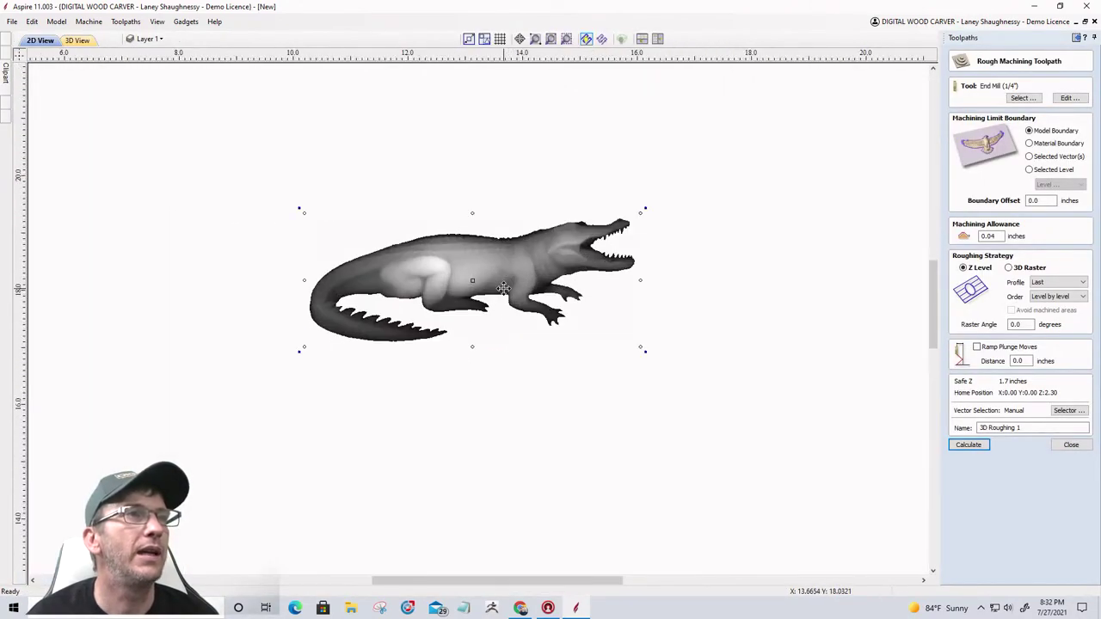
scroll(505, 288, down, 2)
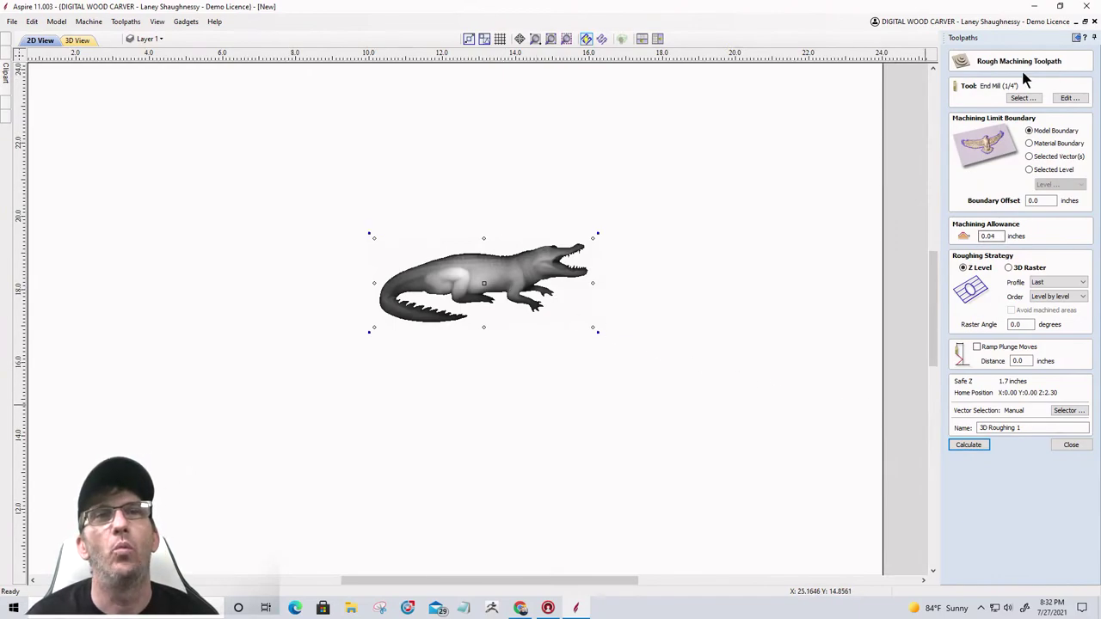
Step: Set the roughing strategy to 3D Raster with Avoid machined areas ticked
click(1009, 269)
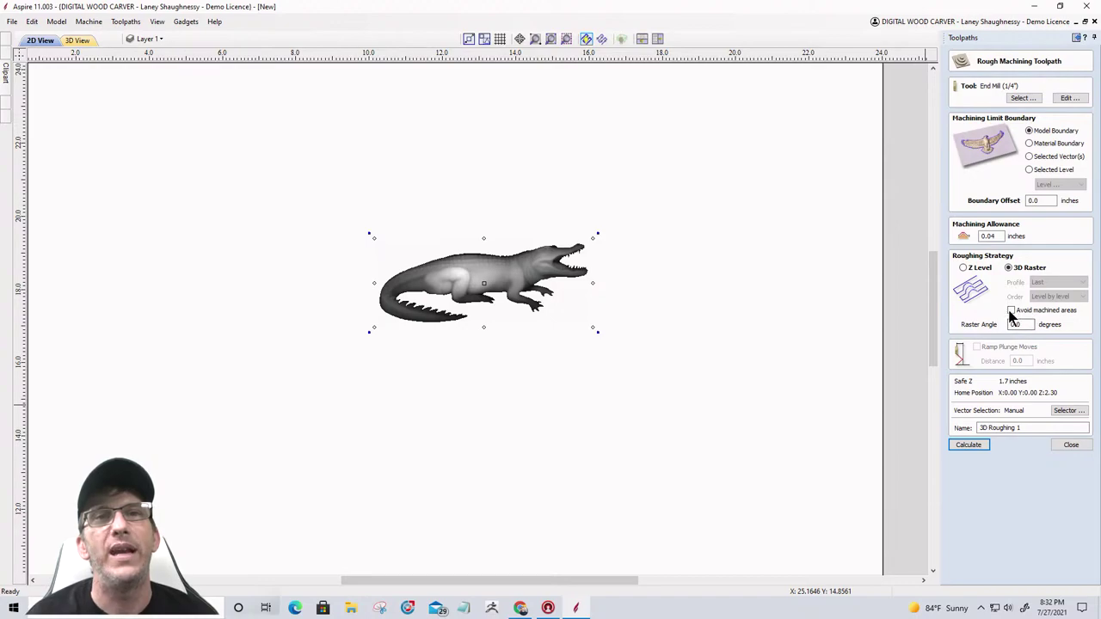
click(1012, 311)
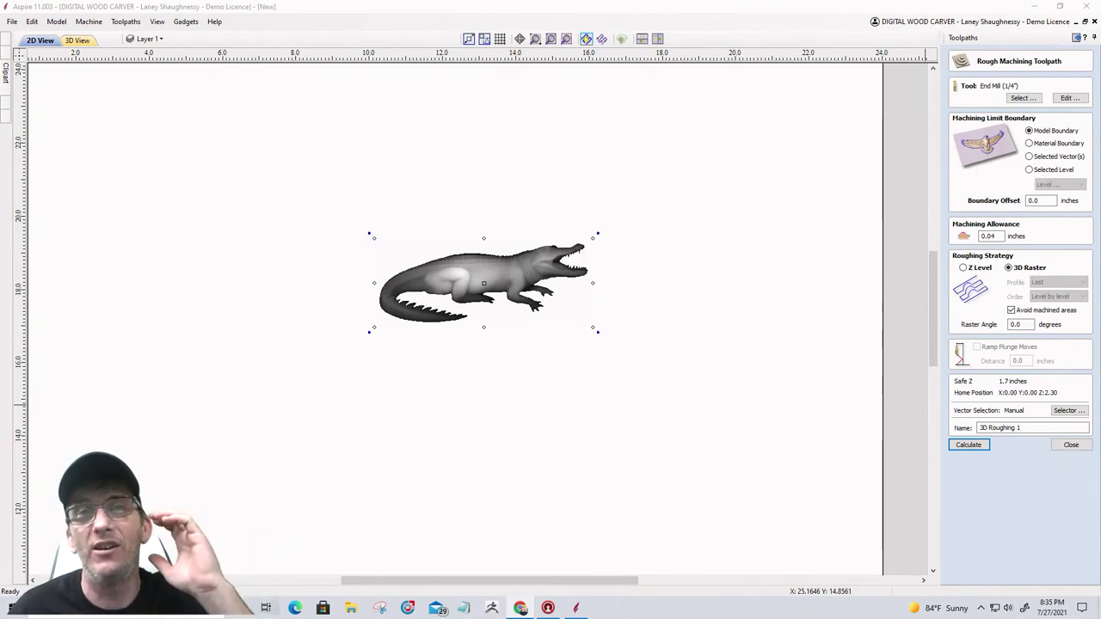
Step: Close the roughing form, return to the Drawing tools, and start the Draw Text tool
click(1071, 445)
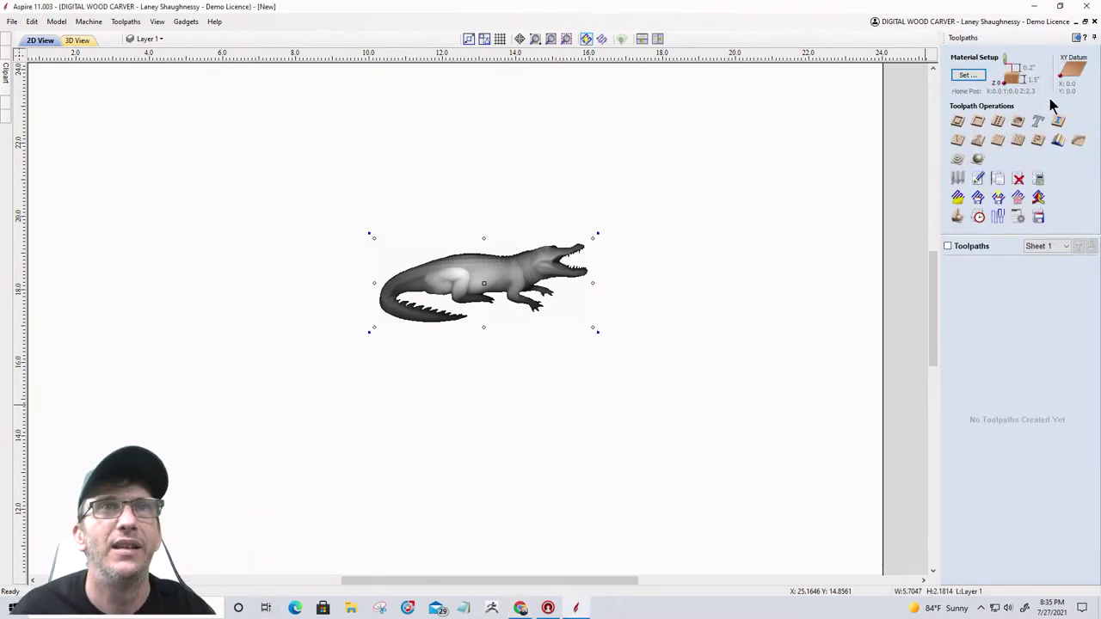
click(1077, 38)
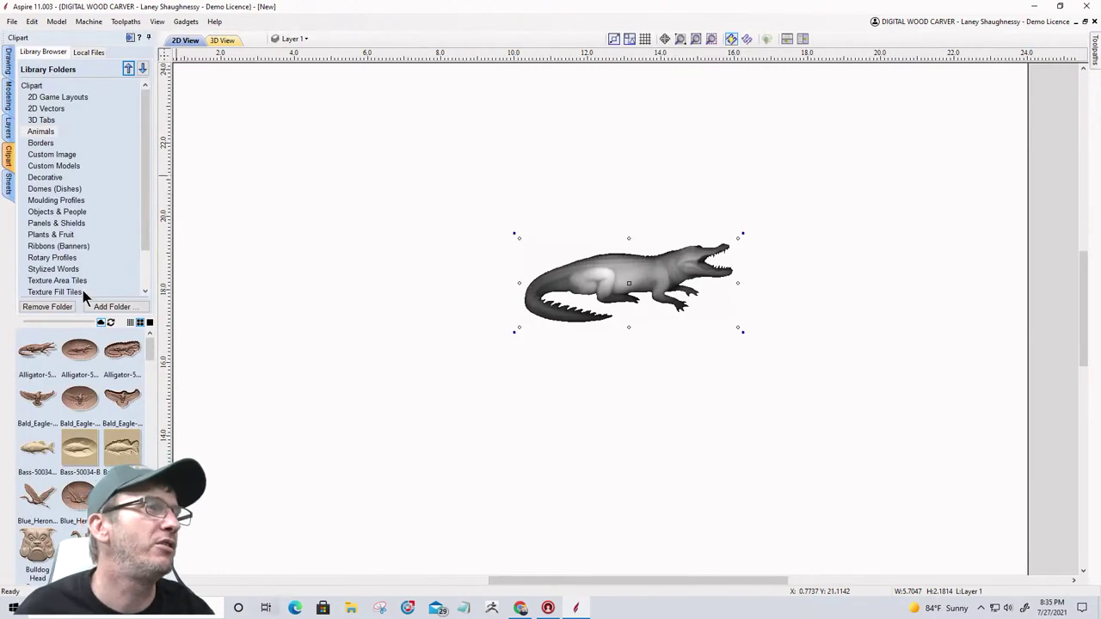
click(11, 76)
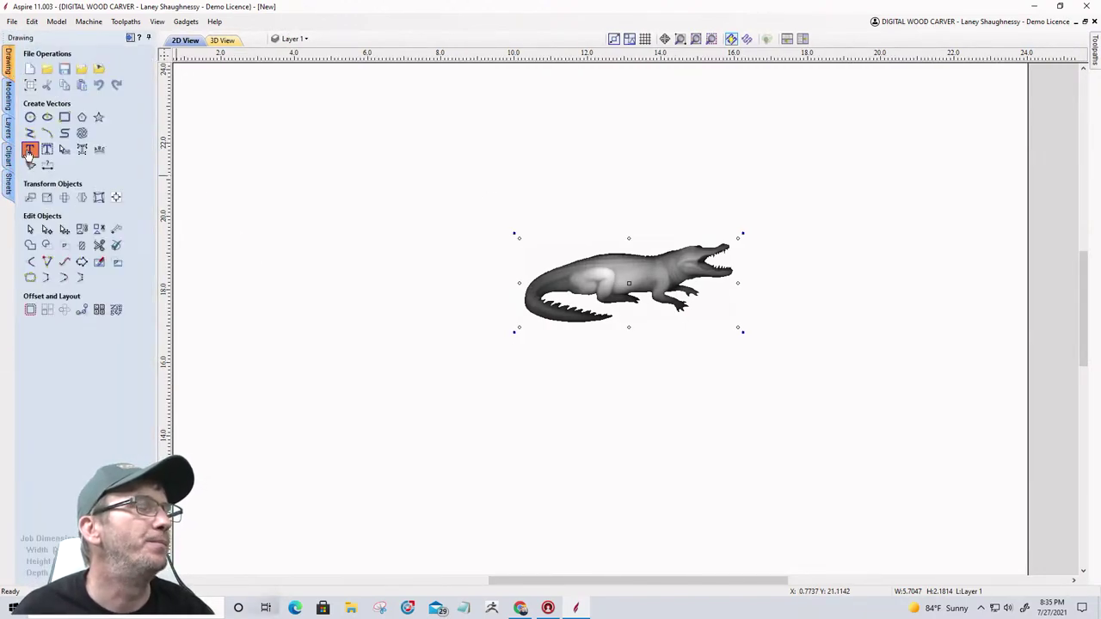
click(28, 151)
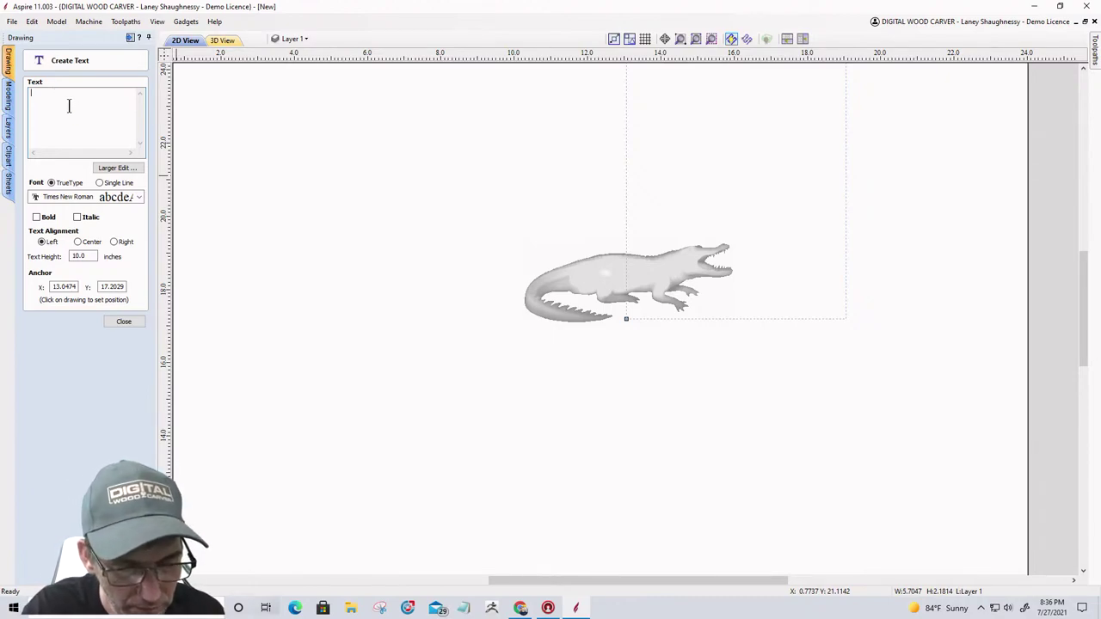
Step: Enter 'Vectrec' as 10-inch text and drag it left across the upper sheet
text(Vect)
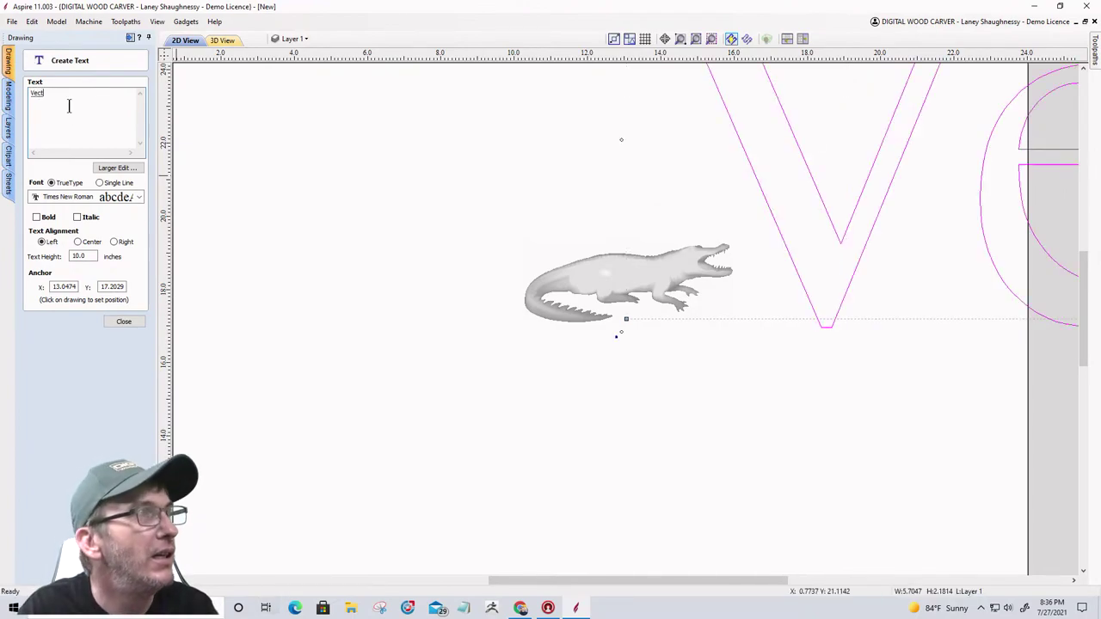
text(rec)
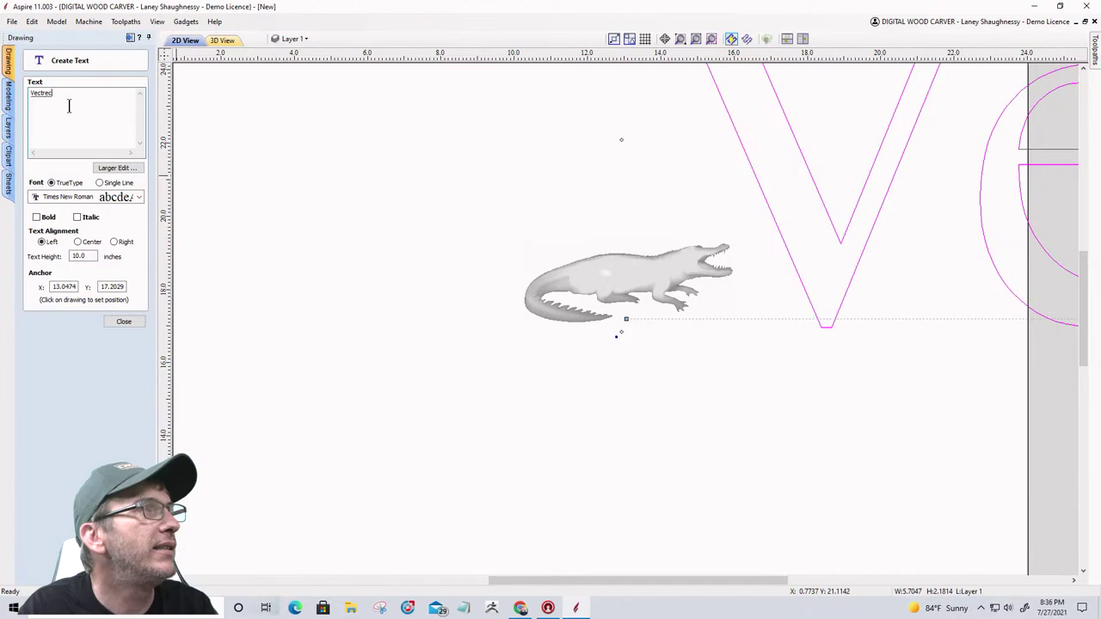
scroll(249, 174, down, 5)
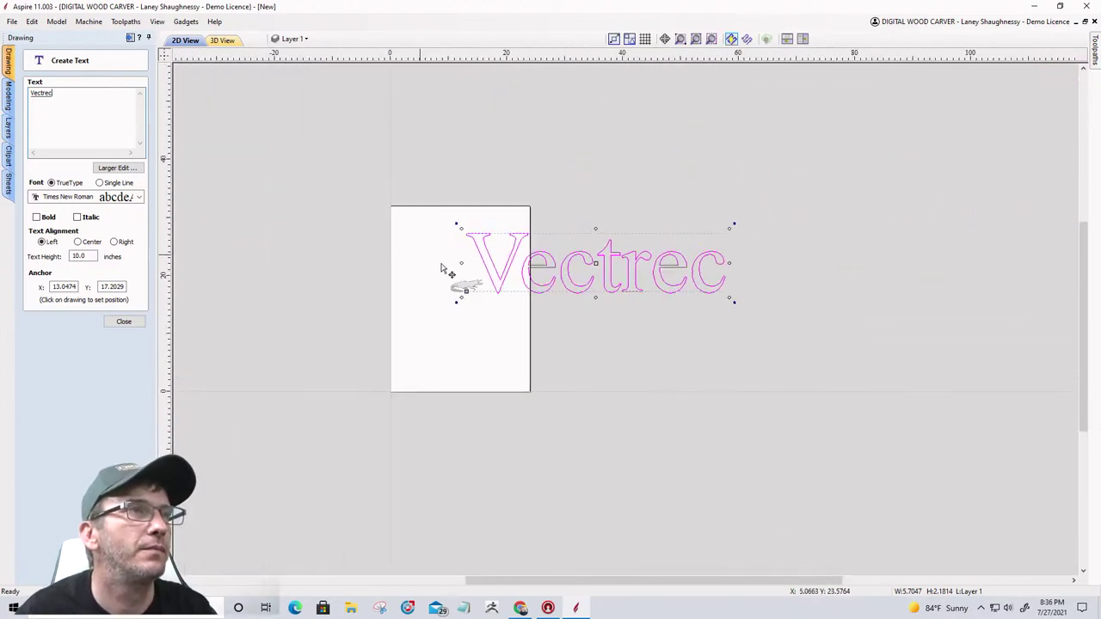
drag(612, 268, 490, 258)
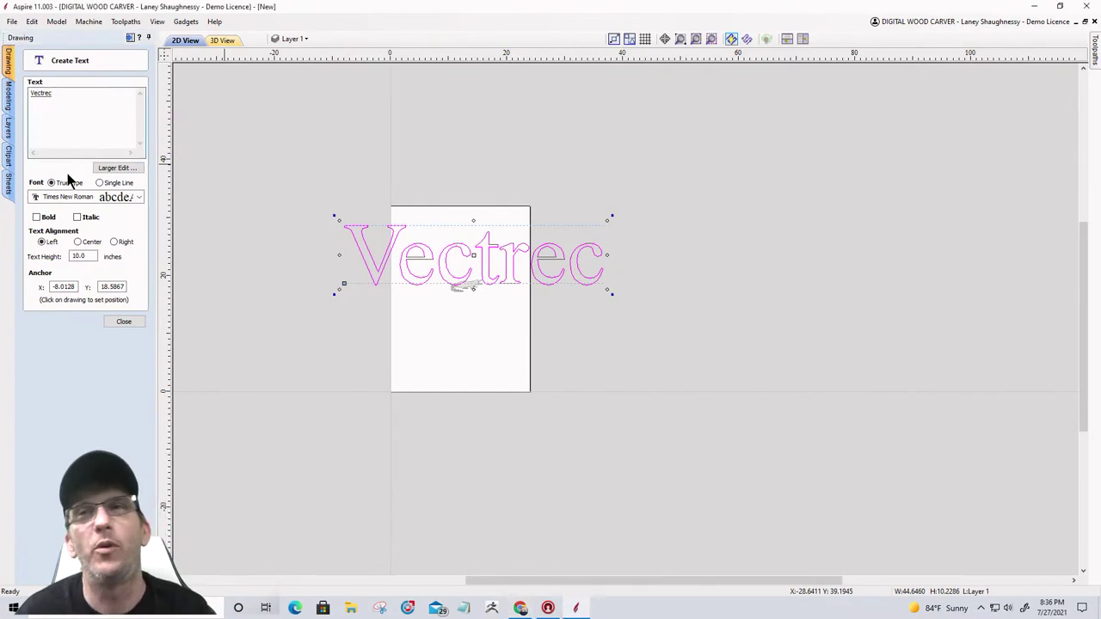
Step: Correct the spelling of the text from 'Vectrec' to 'Vectric'
key(BackSpace)
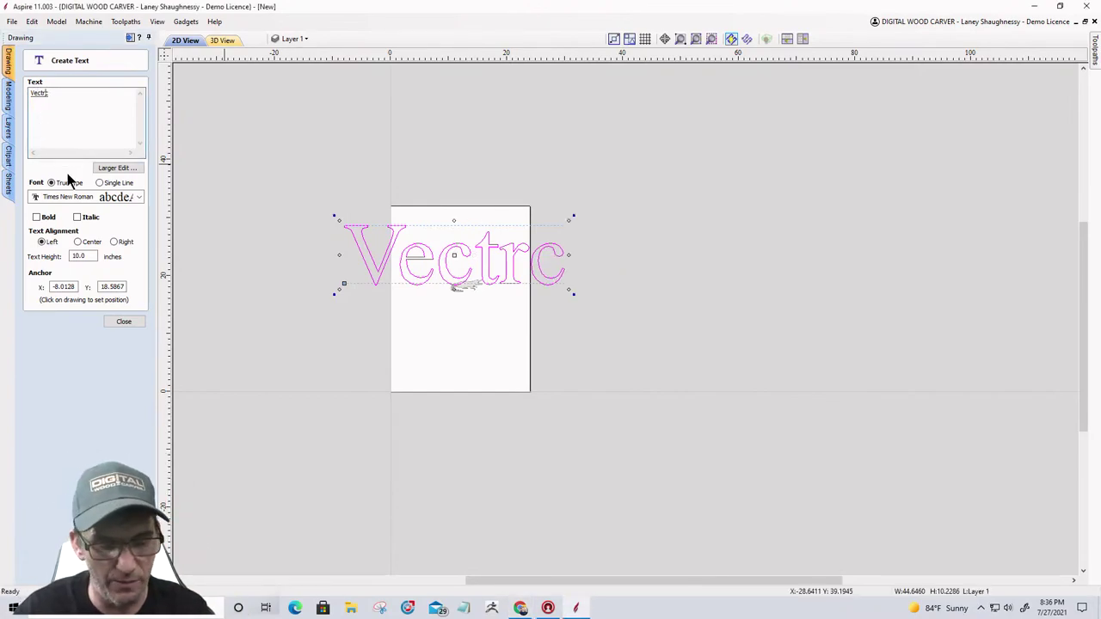
text(c)
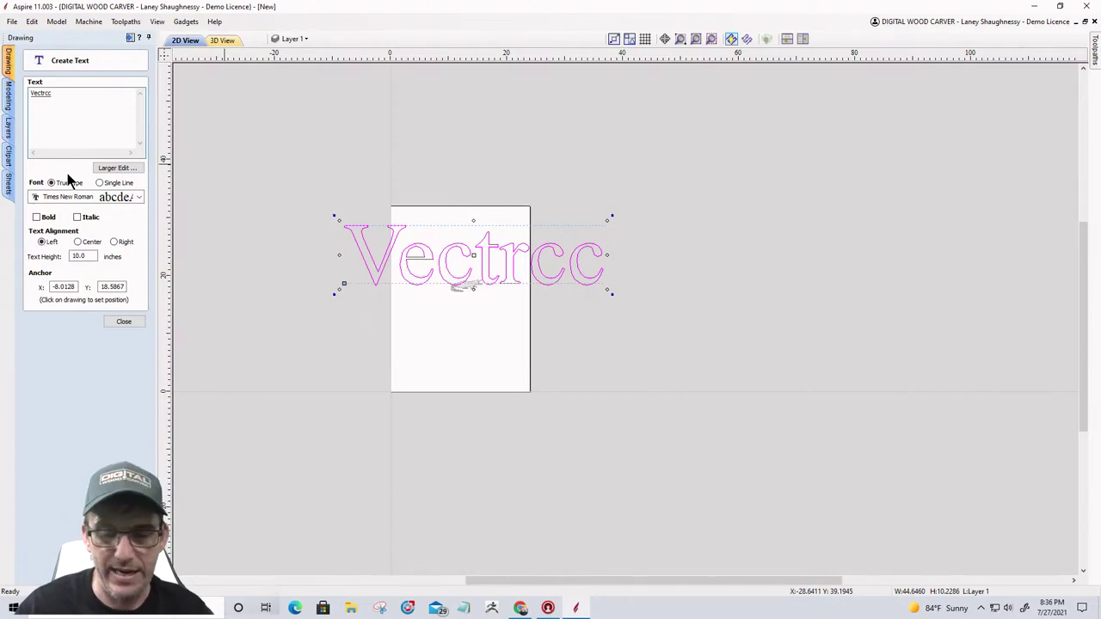
key(BackSpace)
key(BackSpace)
text(ic)
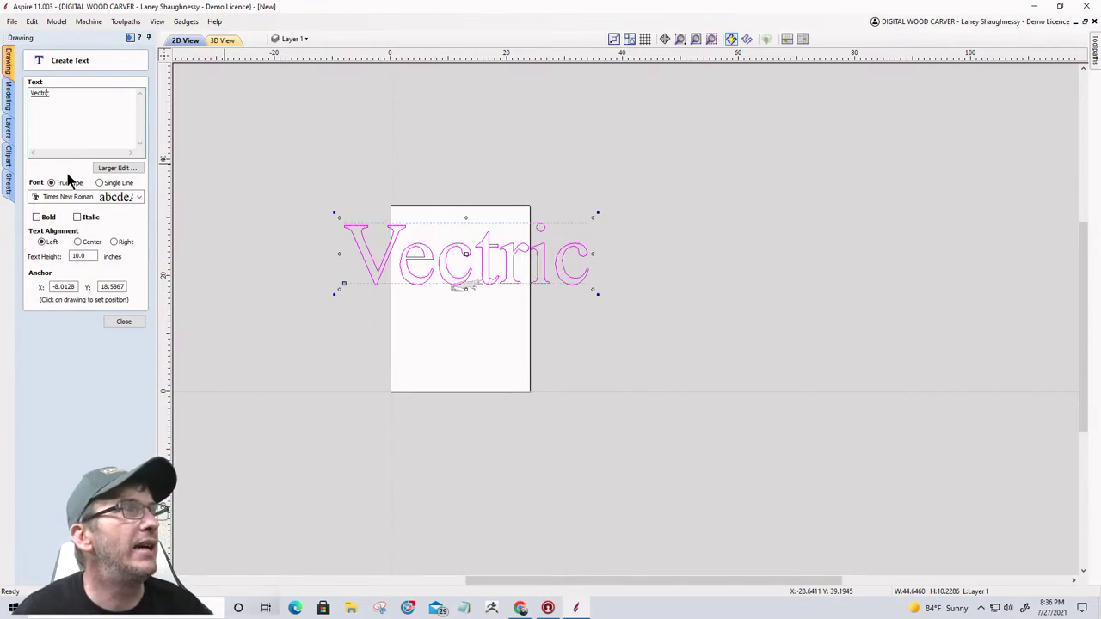
double_click(39, 93)
right_click(40, 96)
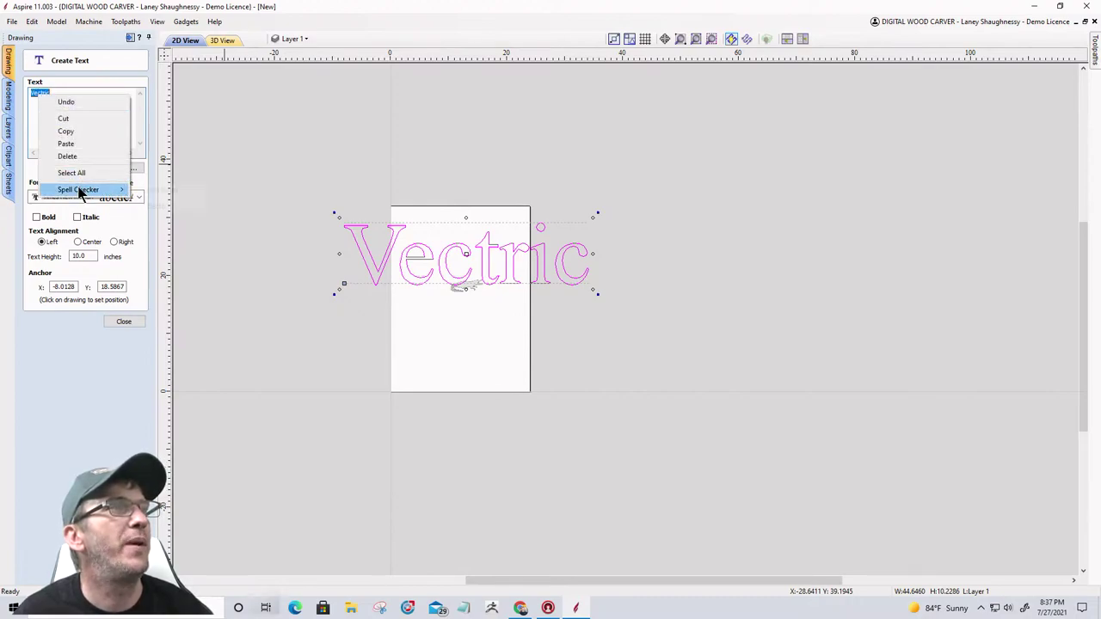
mouse_move(83, 191)
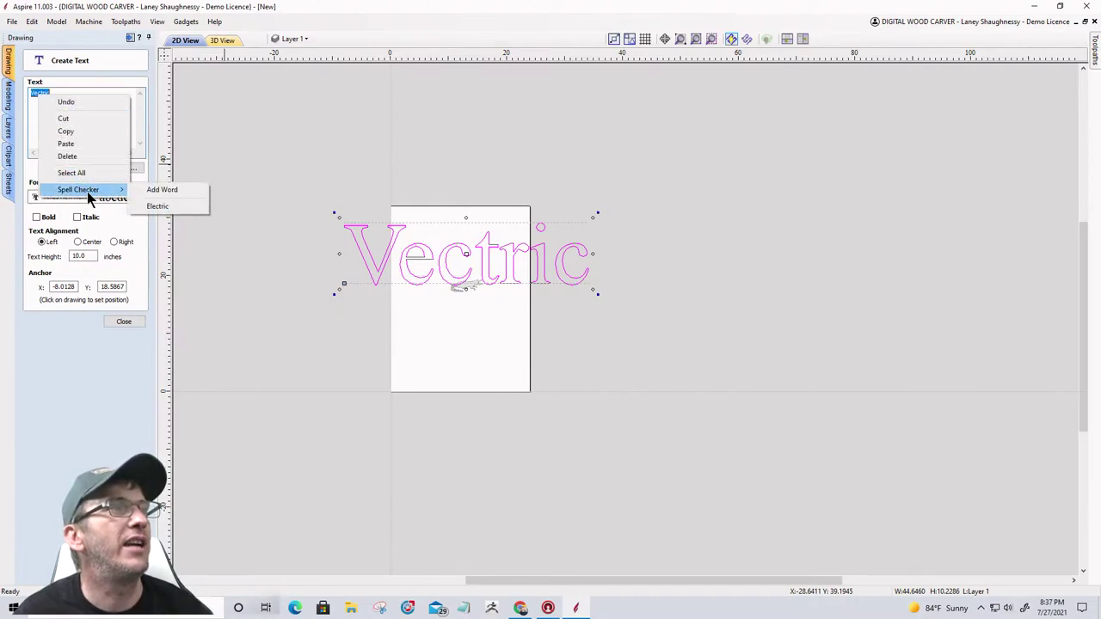
click(161, 189)
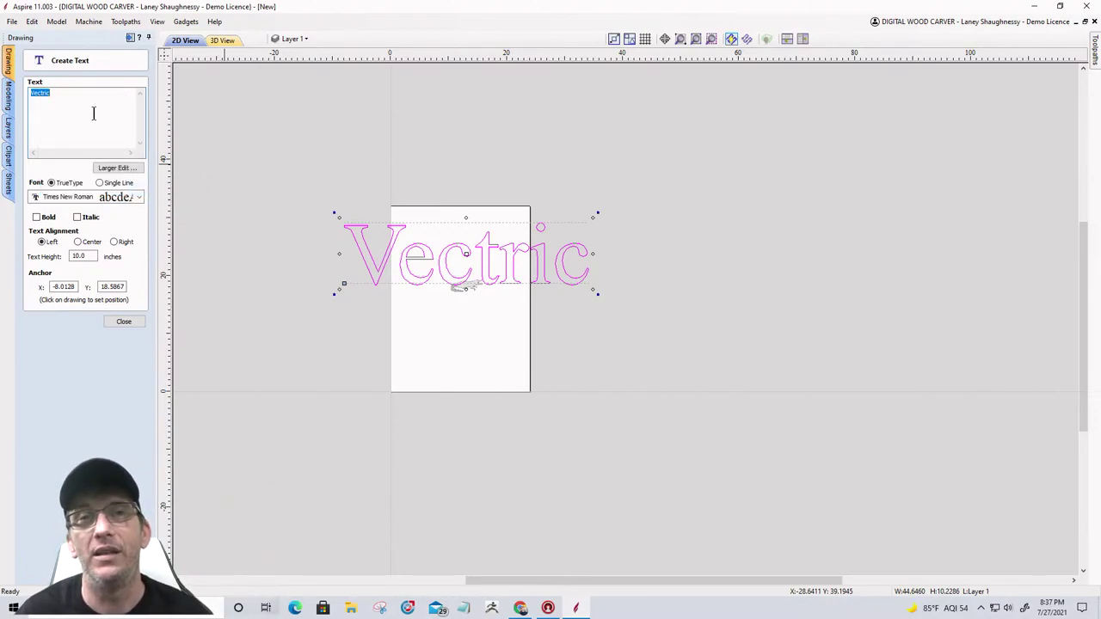
click(57, 91)
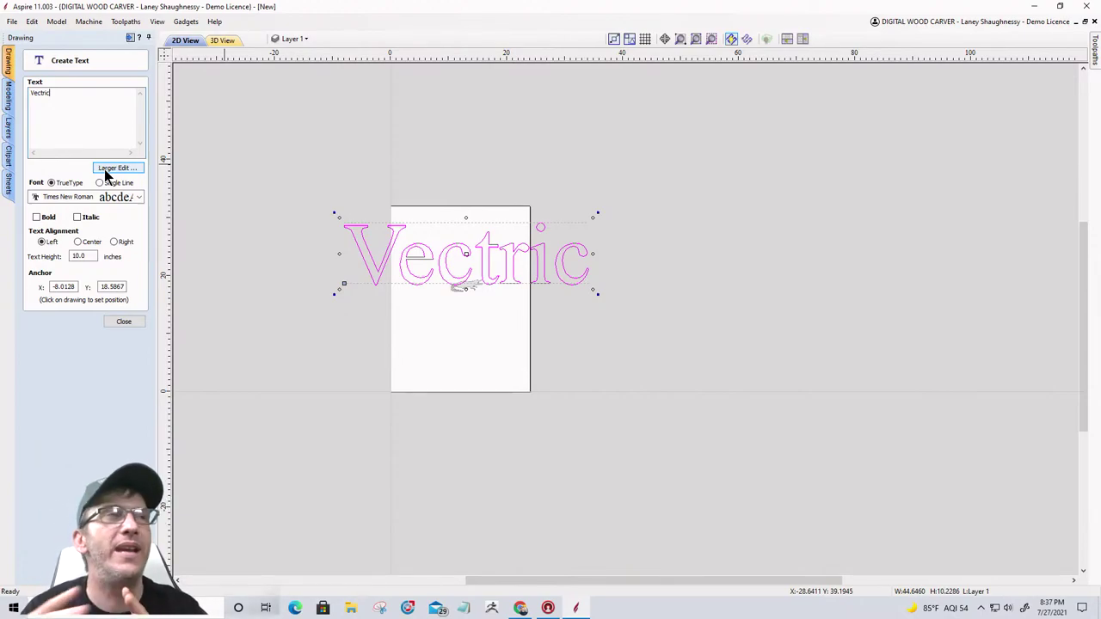
drag(77, 93, 3, 101)
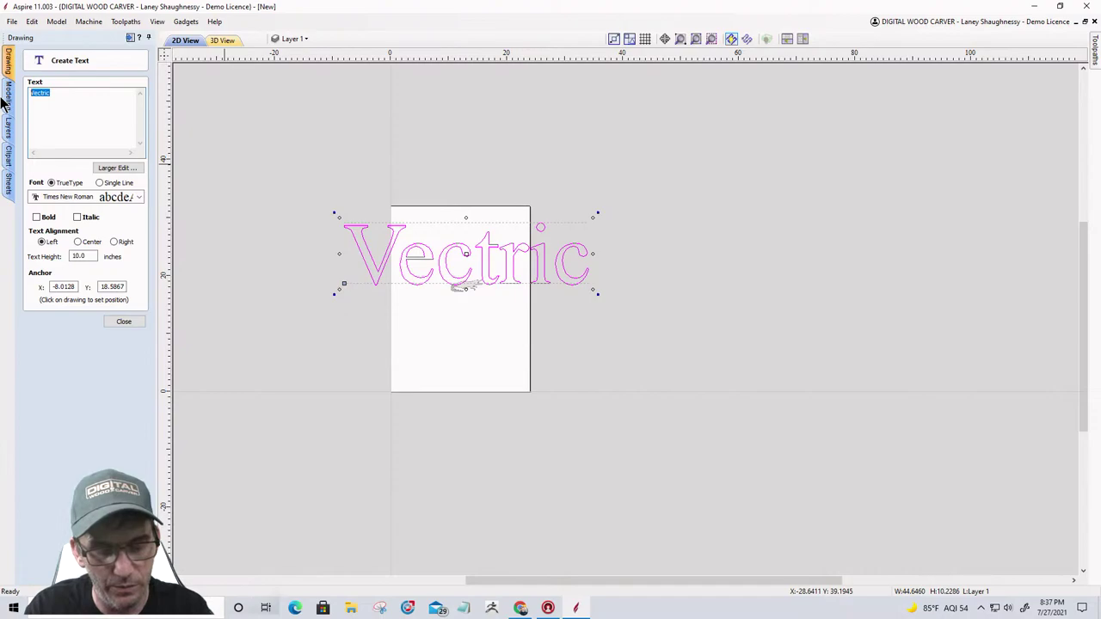
Step: Overwrite the text with 'Welcome To Oure HOme' and check how far it extends
text(Welcome)
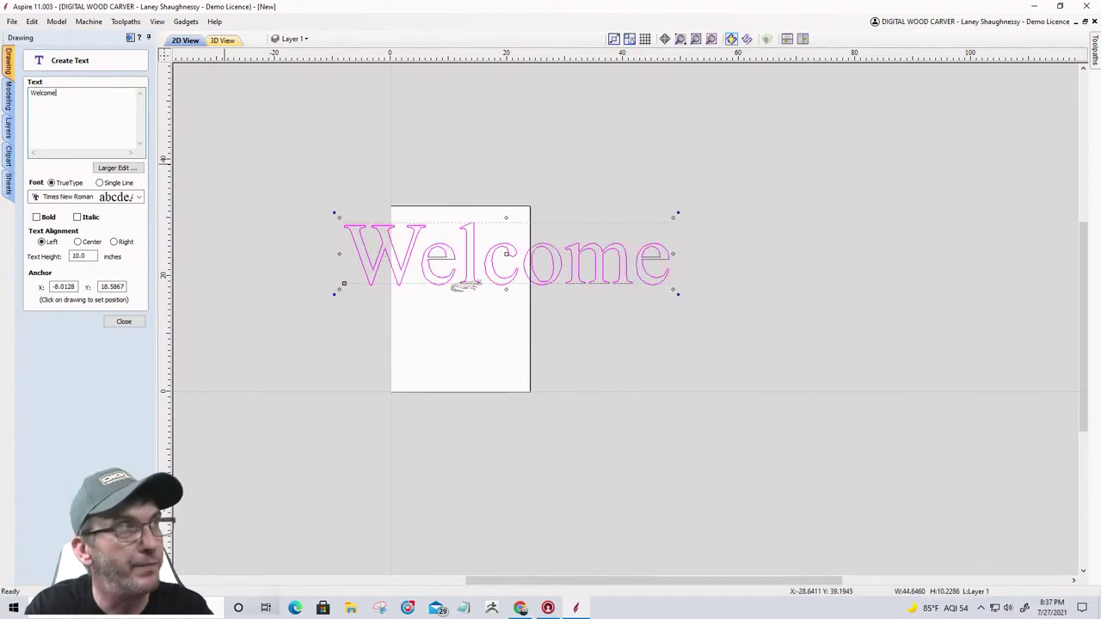
text( To )
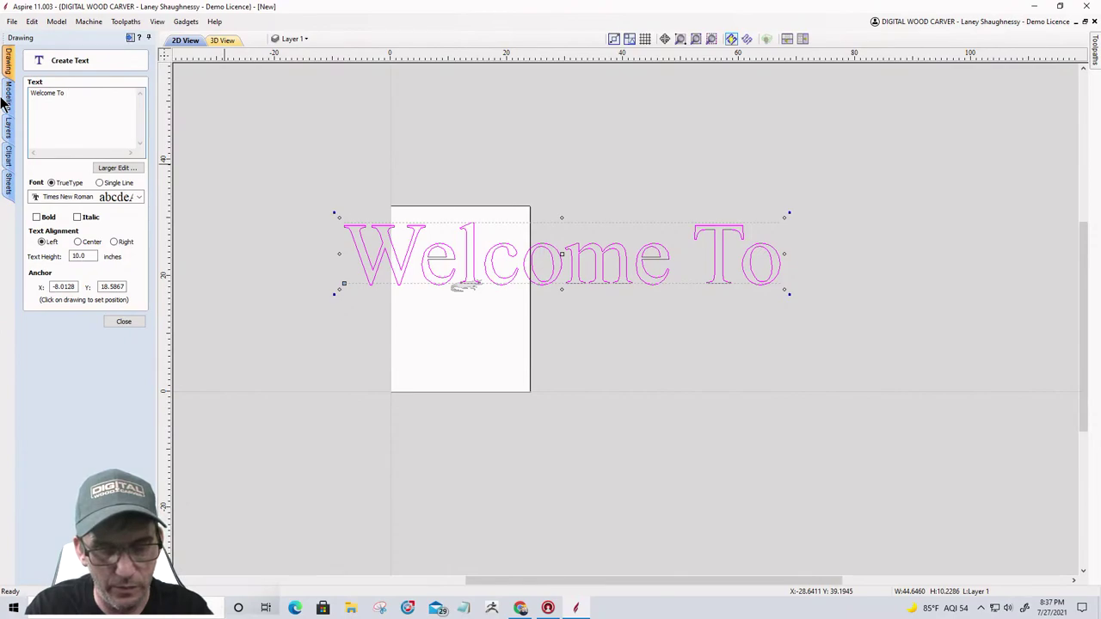
text(Oure HOme)
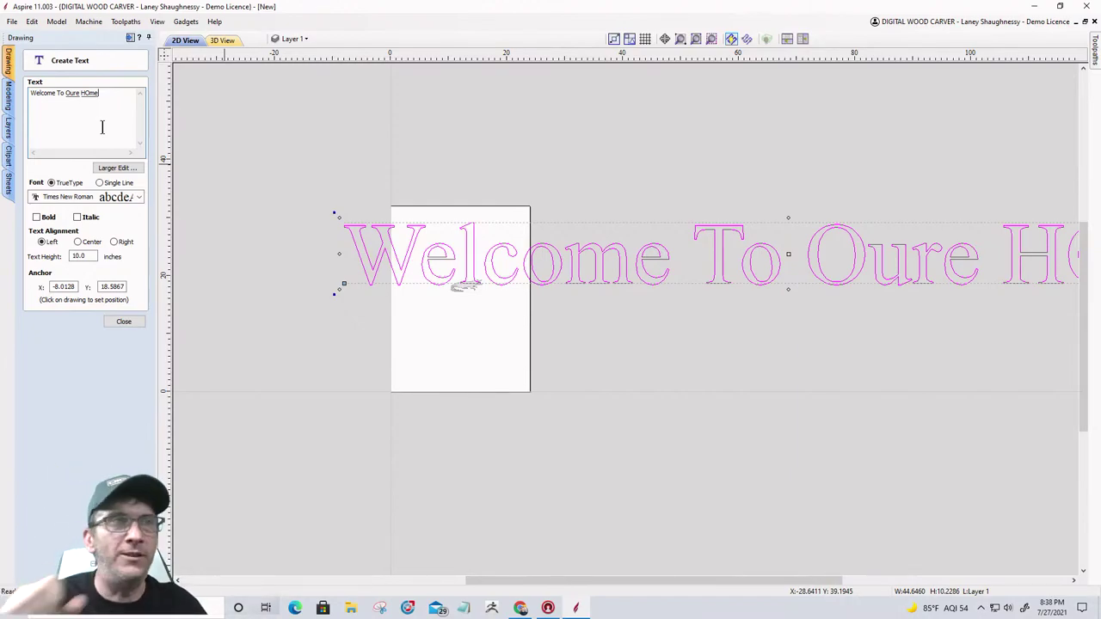
scroll(571, 304, down, 3)
scroll(873, 353, up, 2)
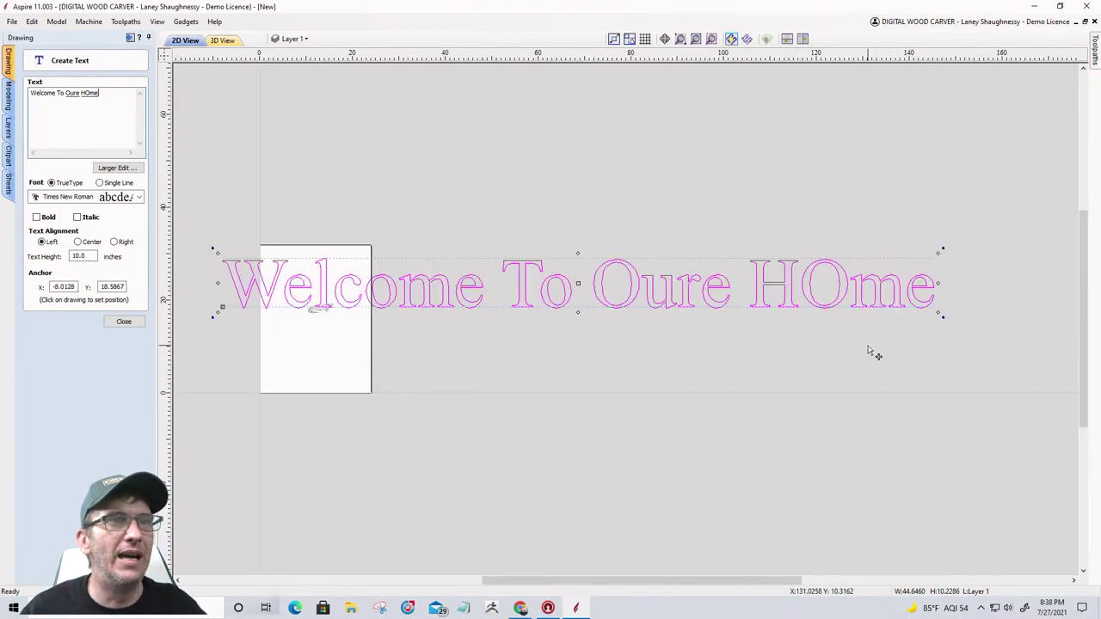
scroll(867, 350, up, 1)
scroll(866, 350, down, 1)
scroll(865, 349, up, 1)
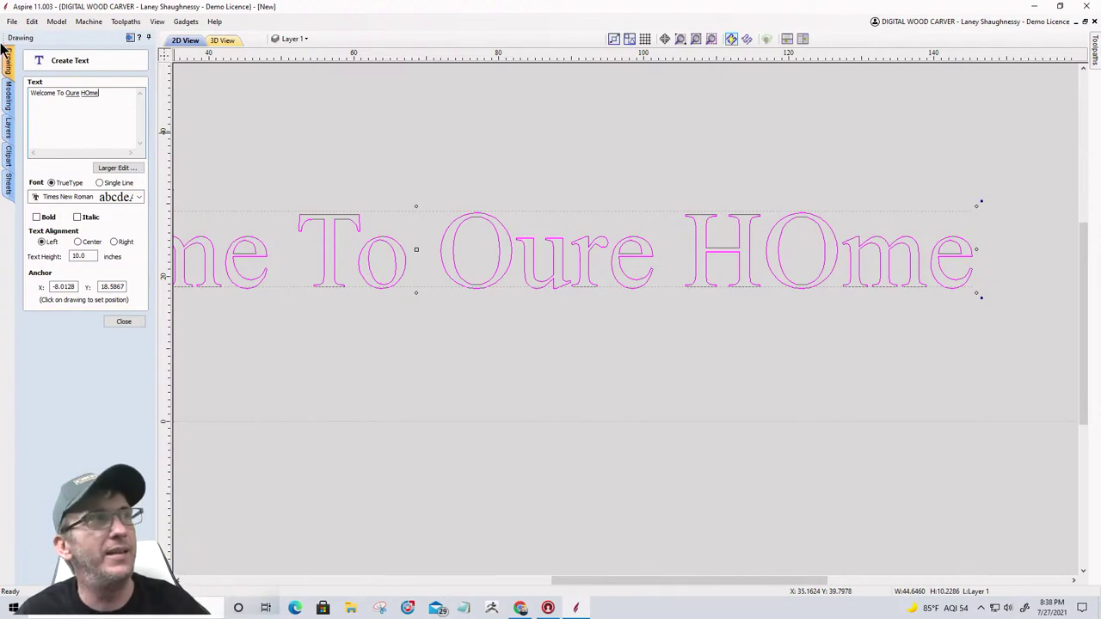
Step: Use Spell Checker to correct 'HOme' to 'Home' and 'Oure' to 'Our'
right_click(91, 94)
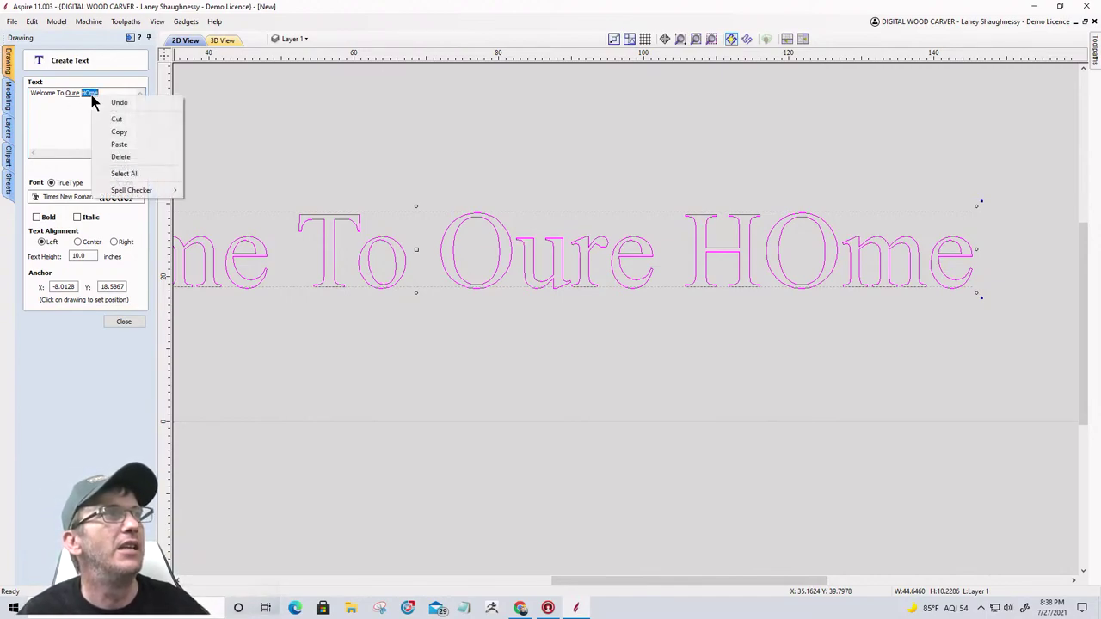
mouse_move(121, 193)
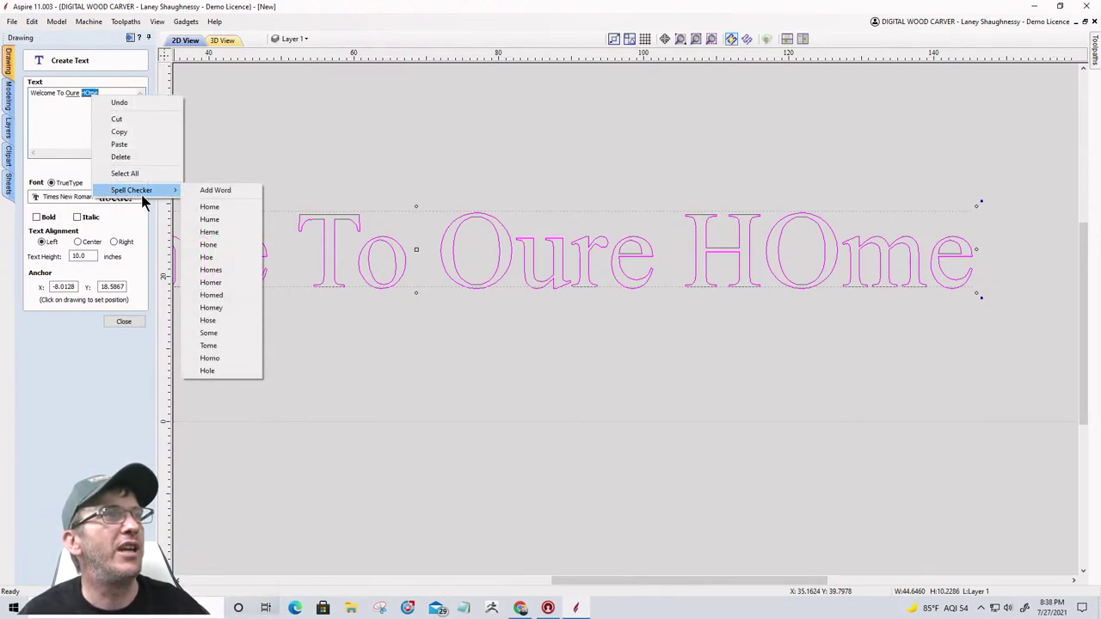
click(211, 207)
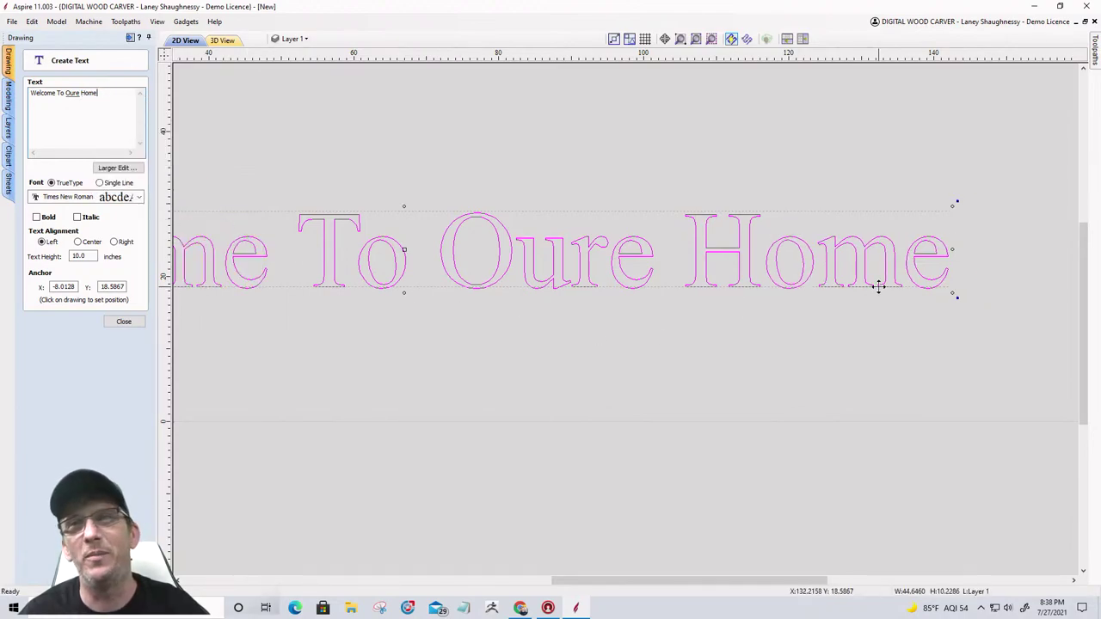
double_click(72, 93)
right_click(89, 96)
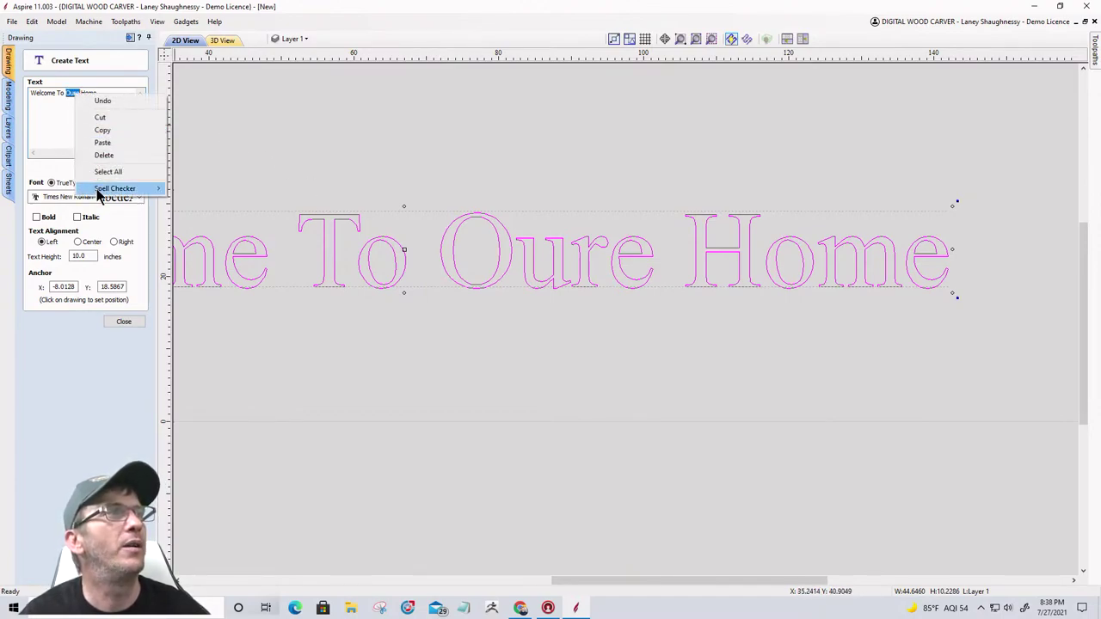
mouse_move(101, 188)
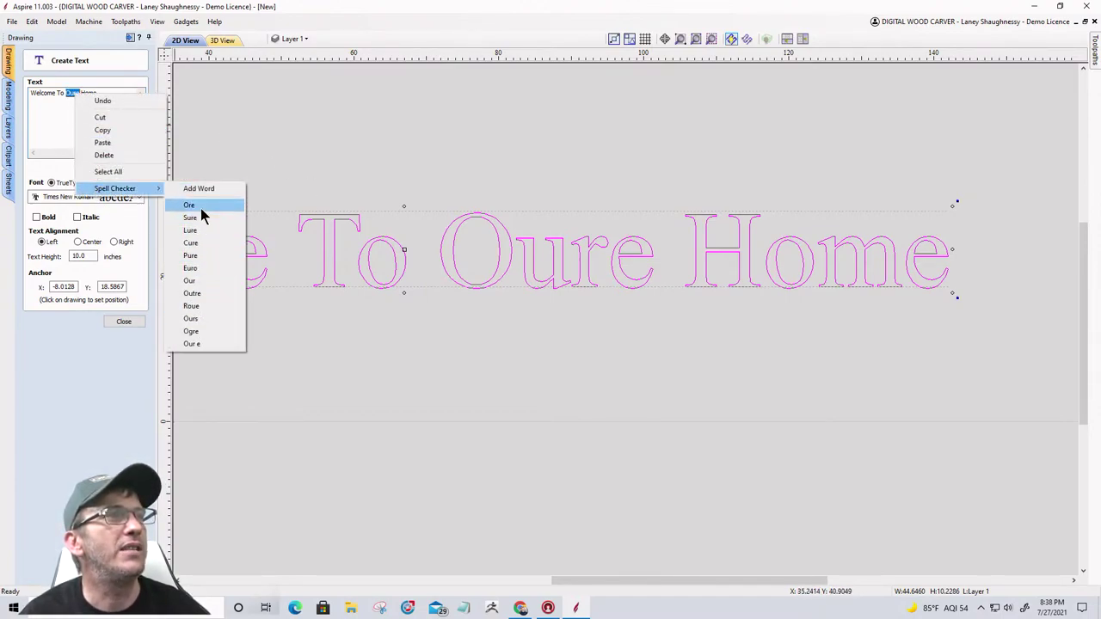
click(205, 281)
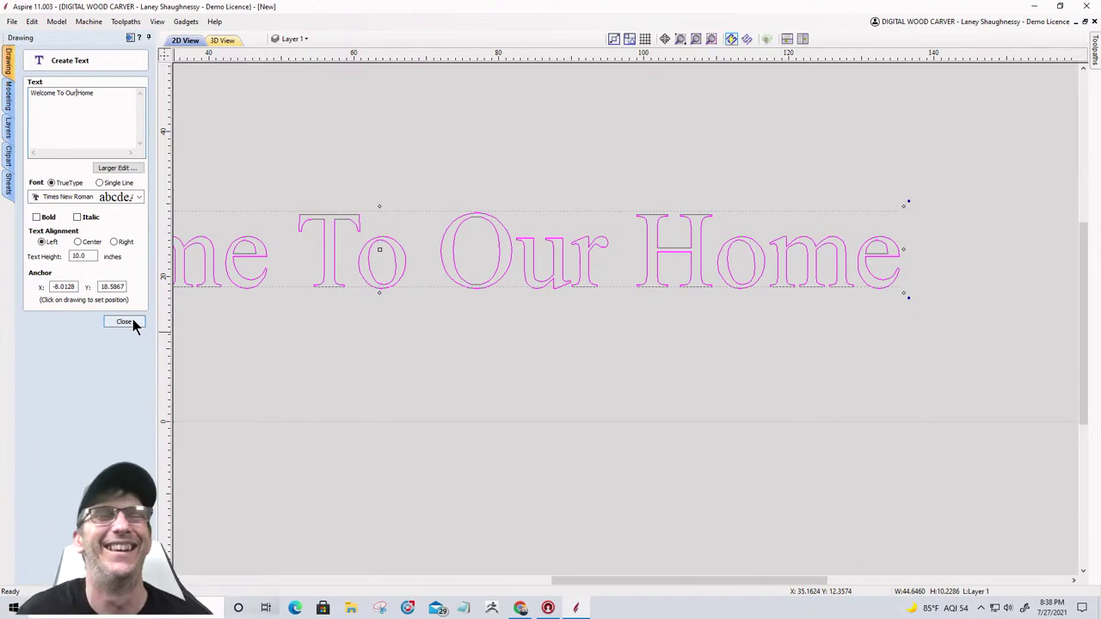
Step: Start an inside chamfer toolpath for the lettering with a 60° V-bit and 0.2-inch width
click(129, 40)
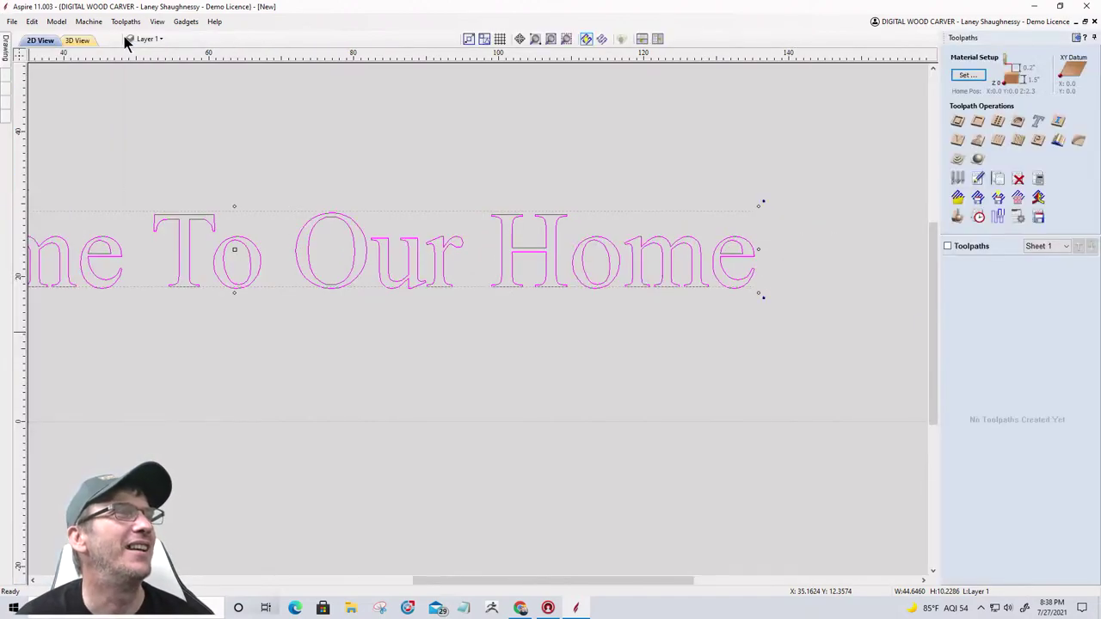
click(1078, 139)
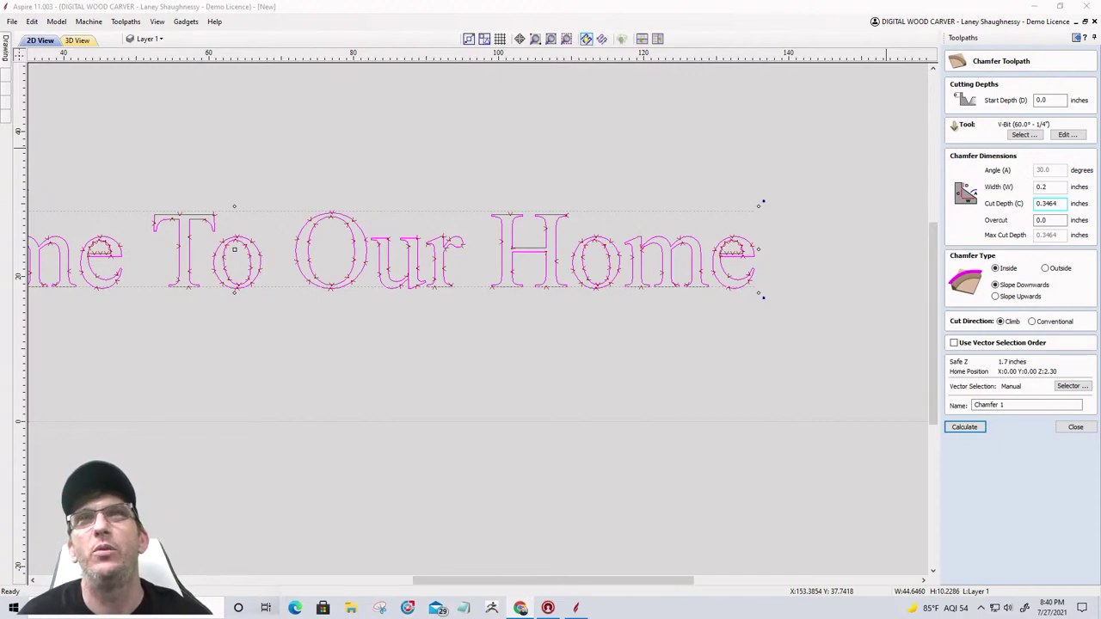
scroll(564, 378, down, 2)
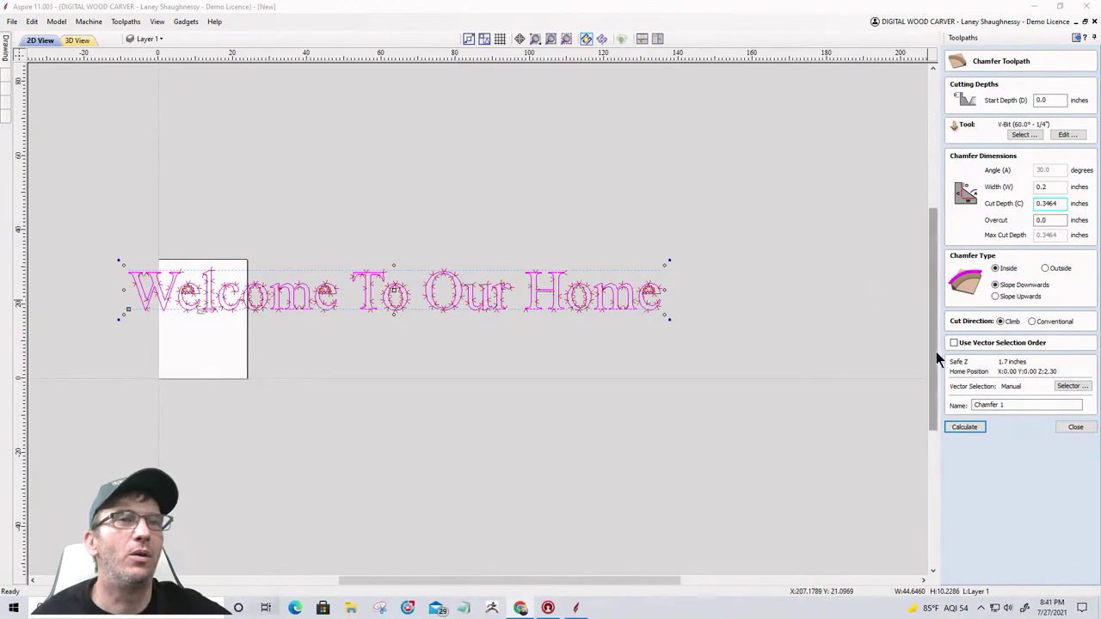
Step: Close the chamfer toolpath settings without creating a toolpath
click(1073, 427)
scroll(688, 309, down, 2)
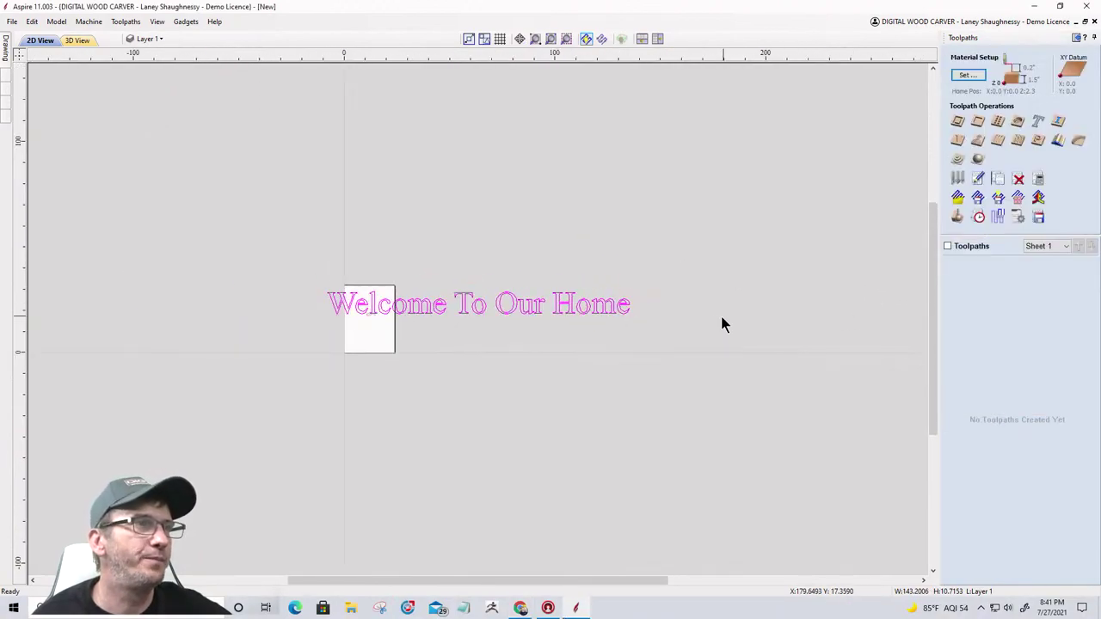
scroll(336, 290, up, 2)
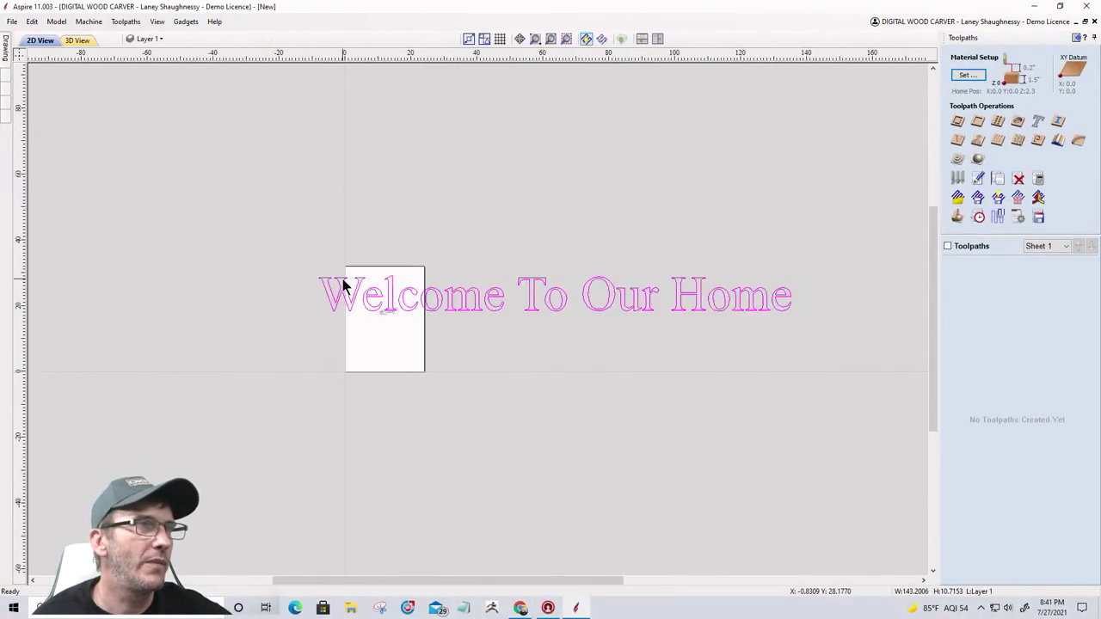
Step: Select the Welcome To Our Home text for spacing edits and zoom out to show the whole line
click(530, 283)
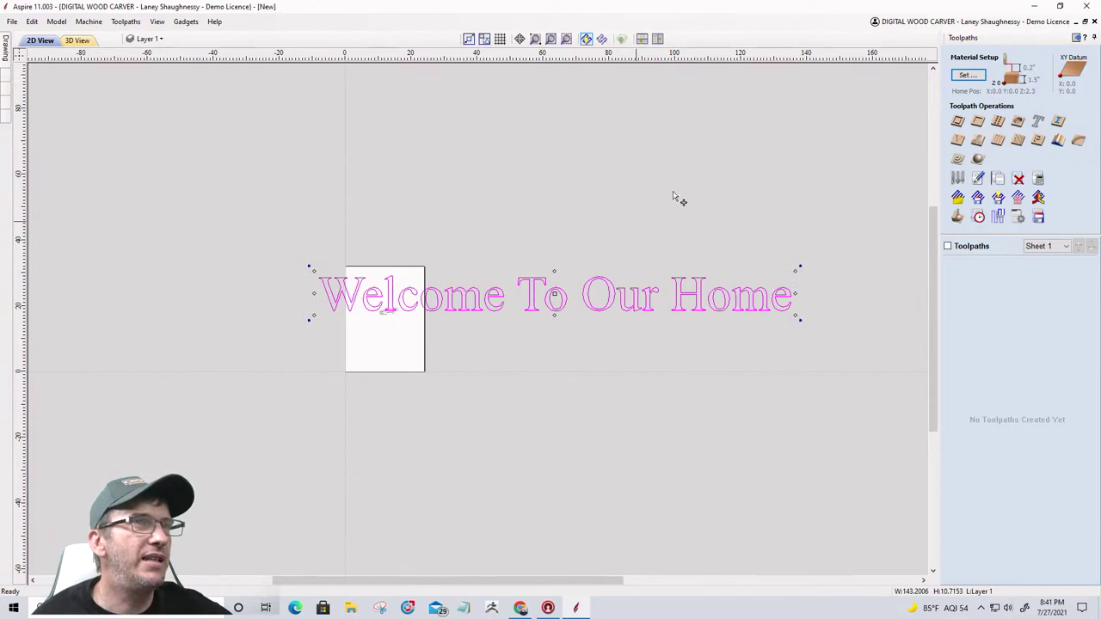
click(1077, 37)
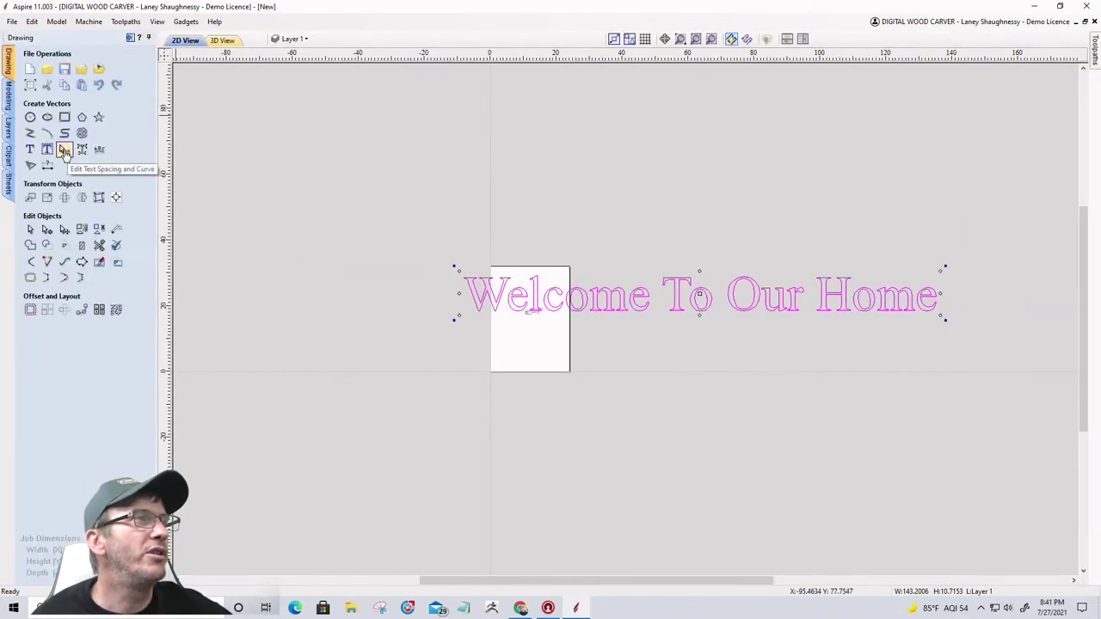
click(64, 152)
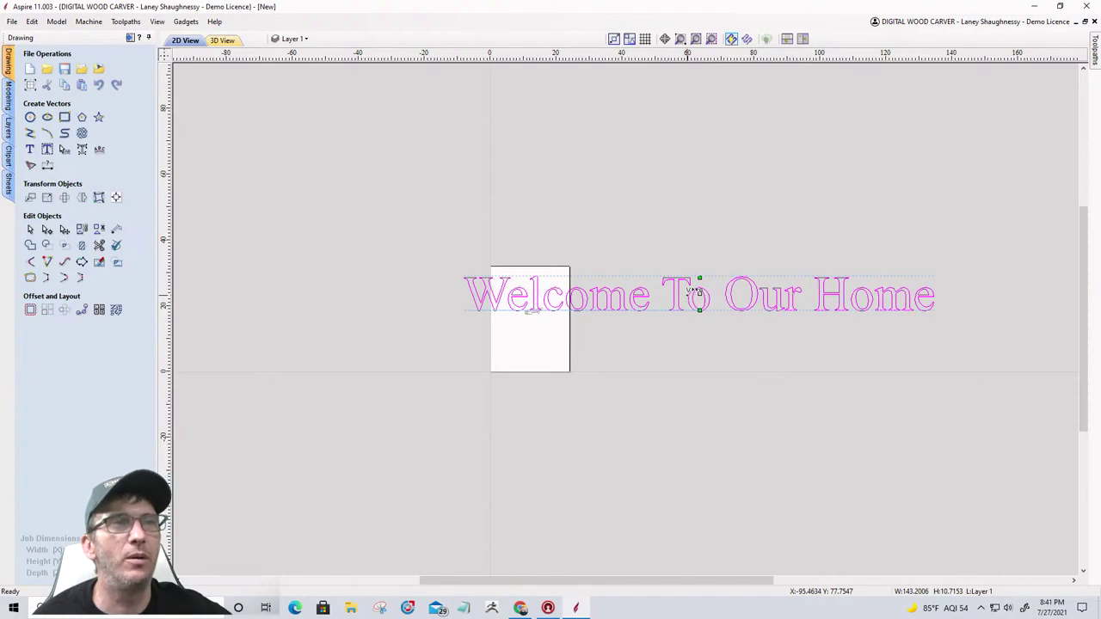
scroll(695, 292, up, 3)
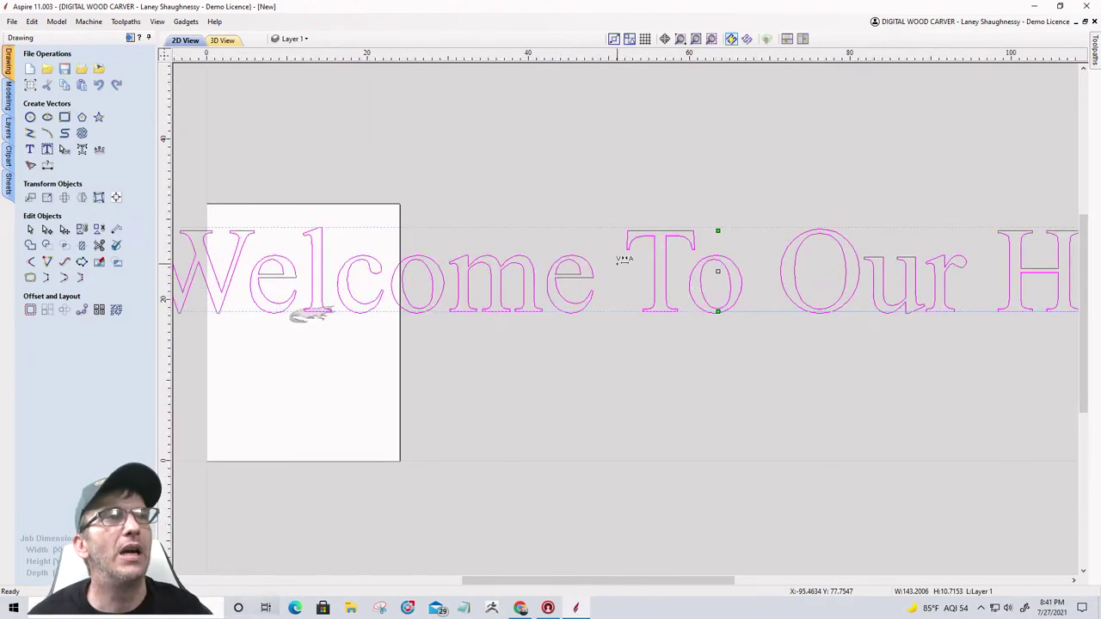
scroll(624, 259, down, 1)
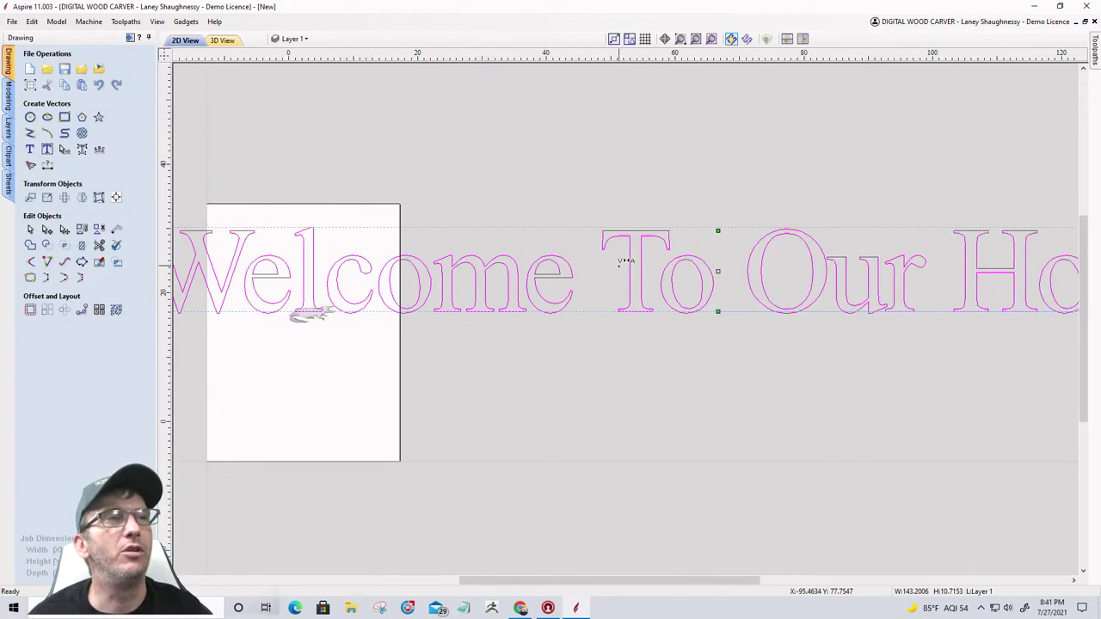
scroll(625, 261, down, 2)
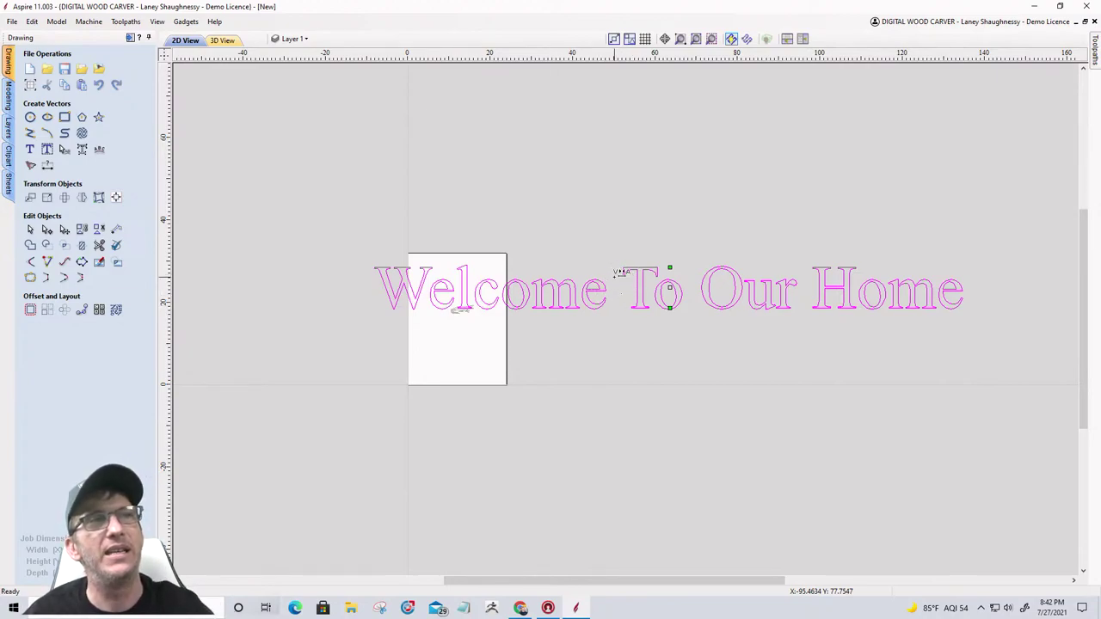
Step: Select the Welcome To Our Home text and reduce its letter spacing with the < key
click(621, 272)
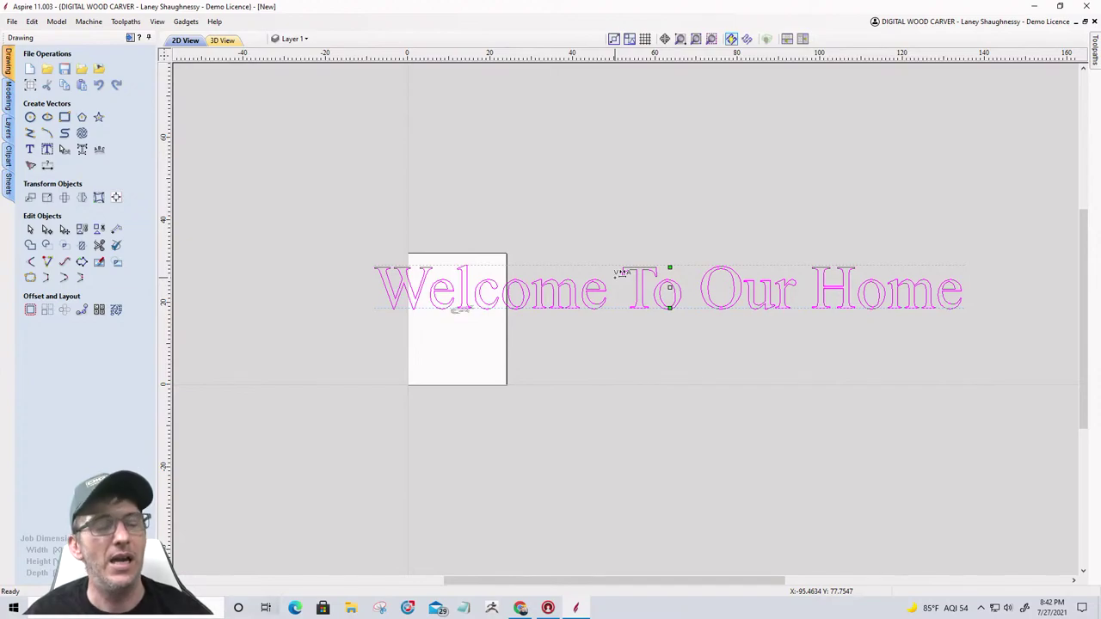
key(less)
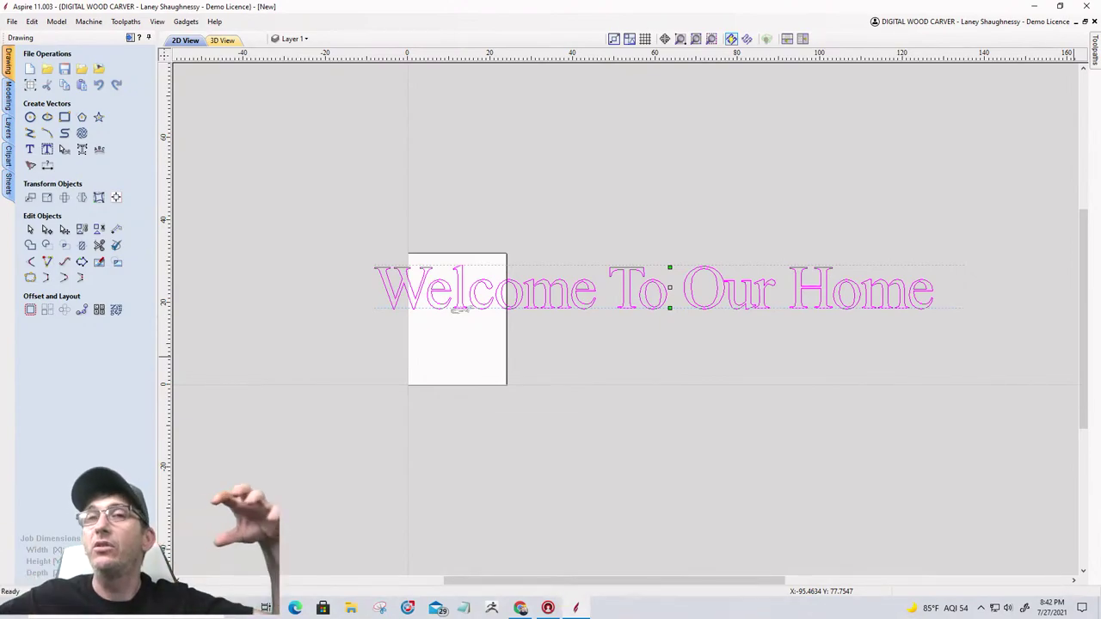
Step: Widen the Welcome To Our Home character spacing back to its original width
click(606, 270)
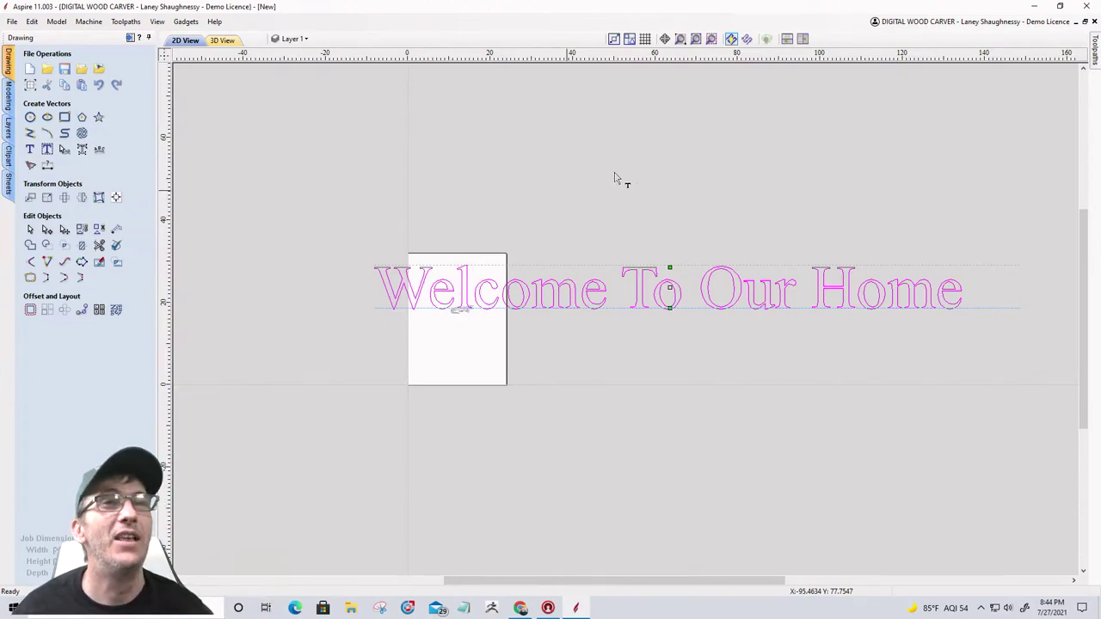
Step: Add four new empty layers, up to Layer 7
click(310, 43)
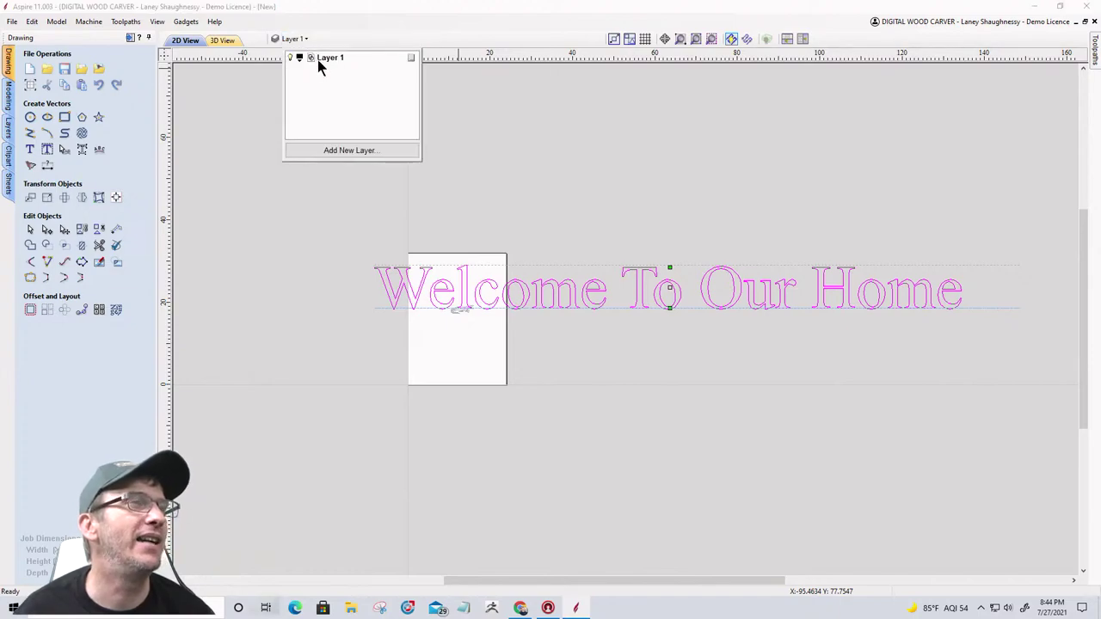
click(335, 150)
click(336, 151)
click(335, 151)
click(336, 152)
click(335, 152)
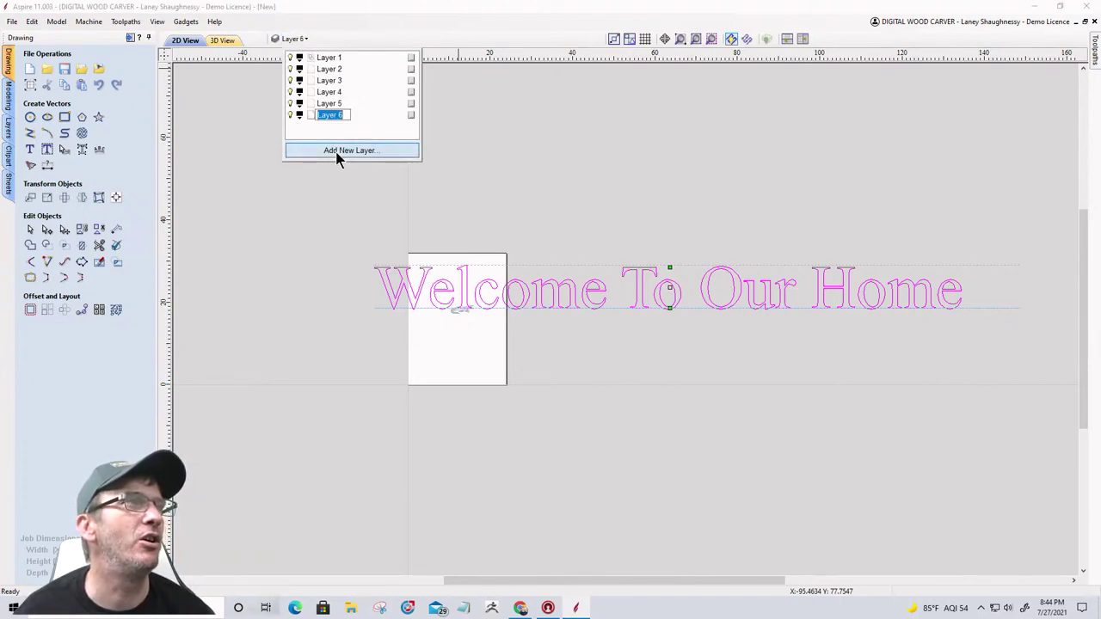
click(337, 151)
click(346, 208)
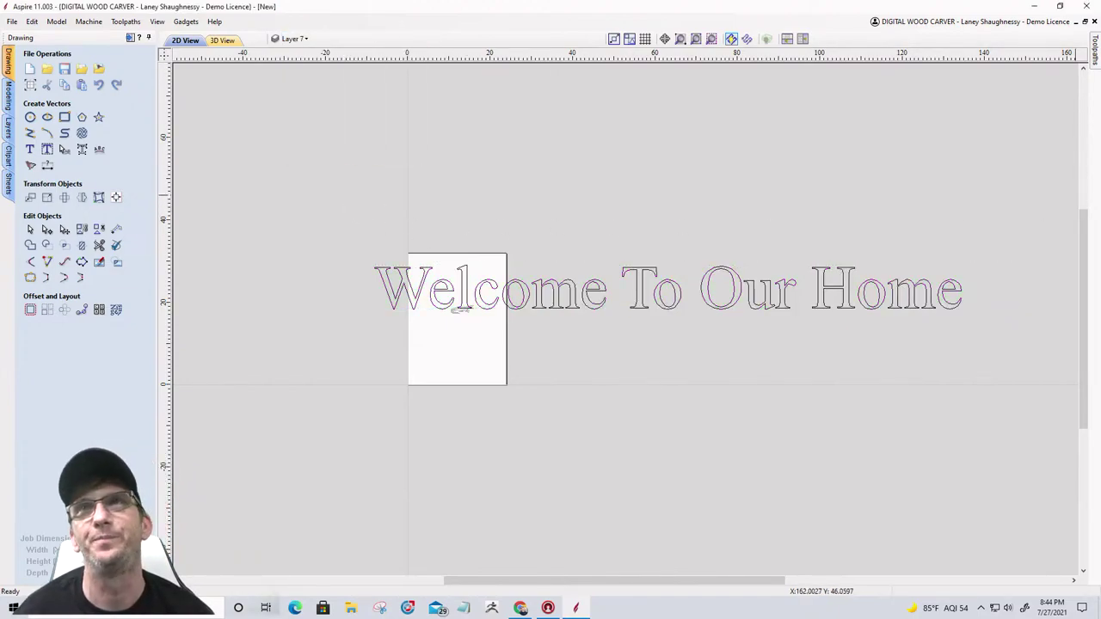
Step: Delete all empty layers at once so only Layer 1 remains
click(303, 40)
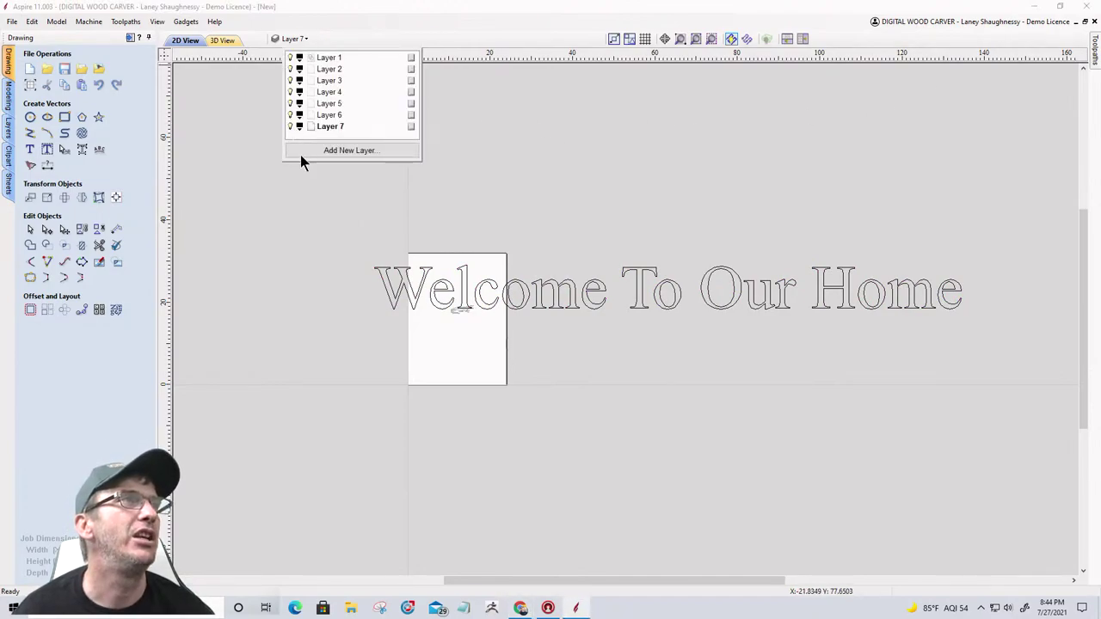
right_click(339, 128)
mouse_move(379, 216)
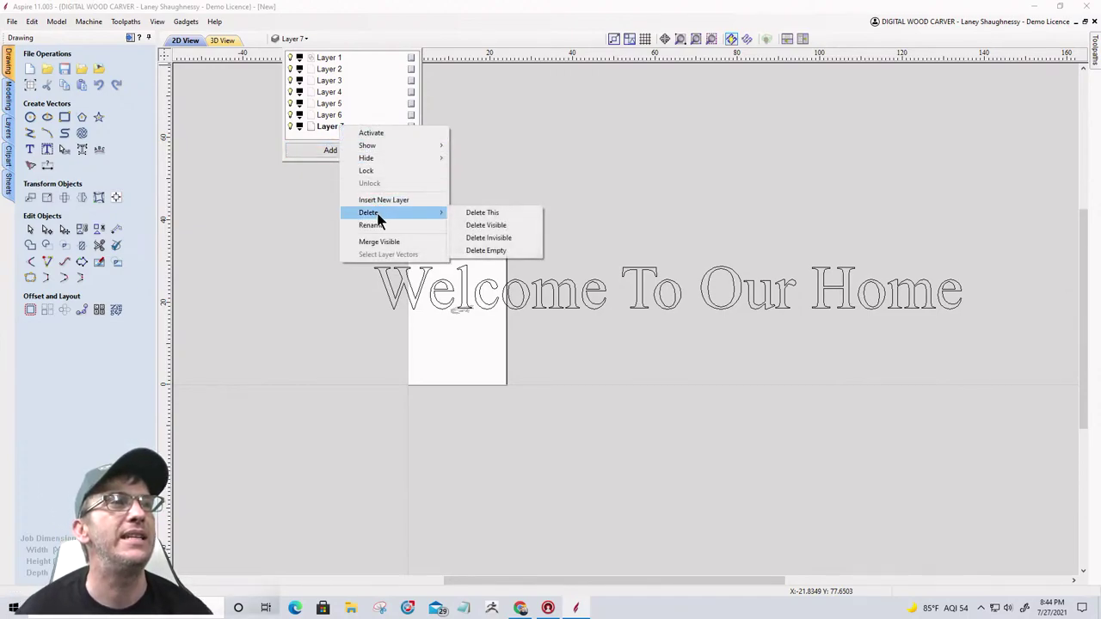
click(486, 250)
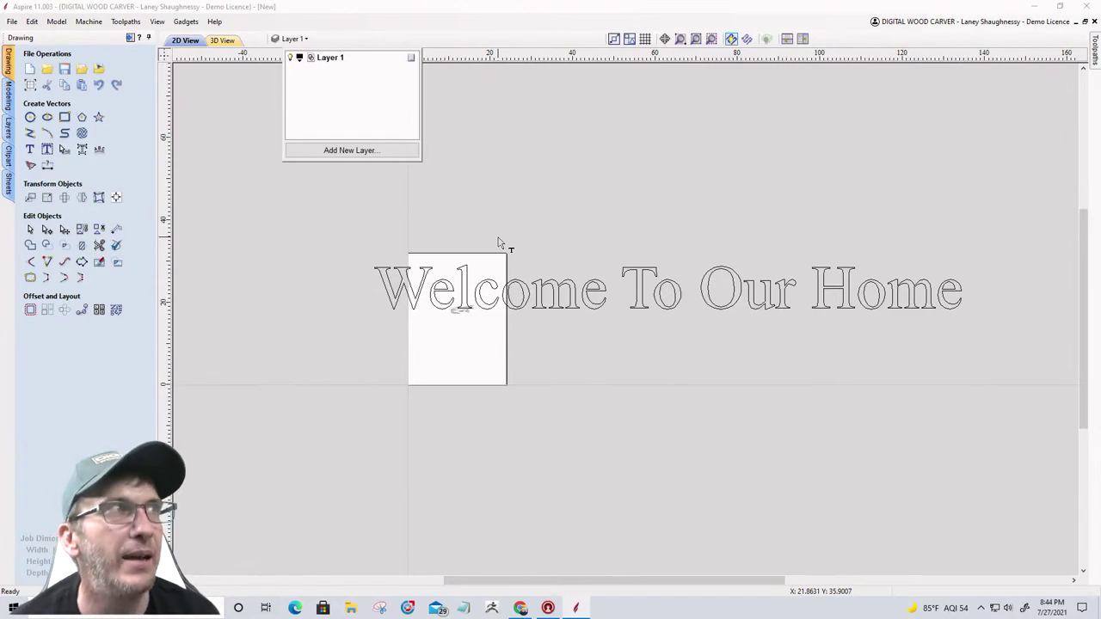
Step: Close the layer list, leaving only Layer 1 with the Welcome To Our Home lettering
click(305, 179)
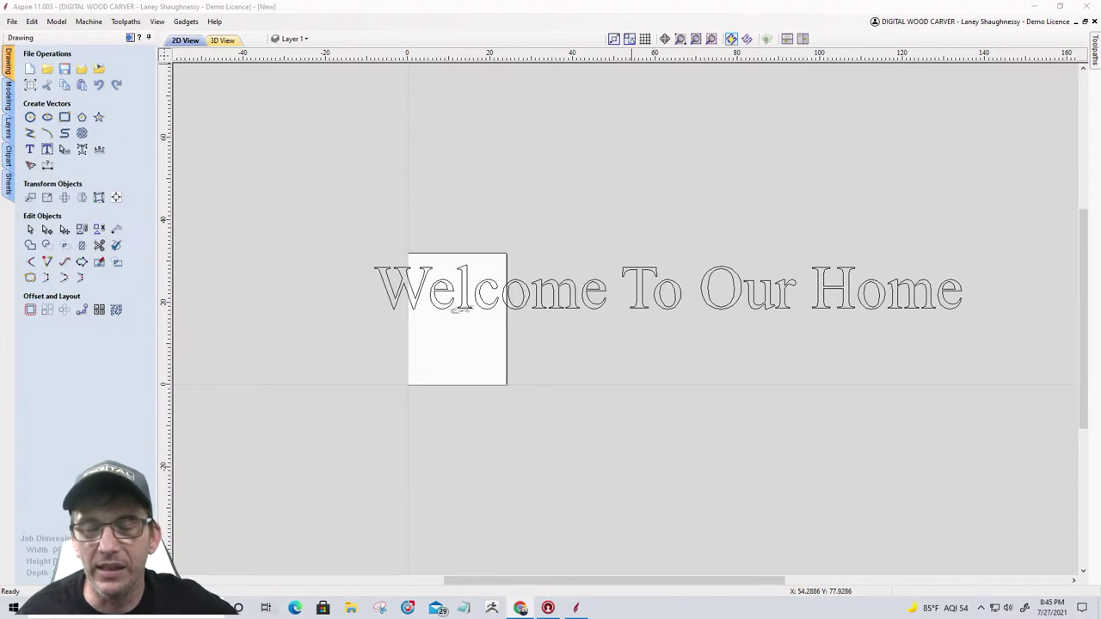
Step: Select the Welcome To Our Home text and show the toolpath operations panel
click(707, 295)
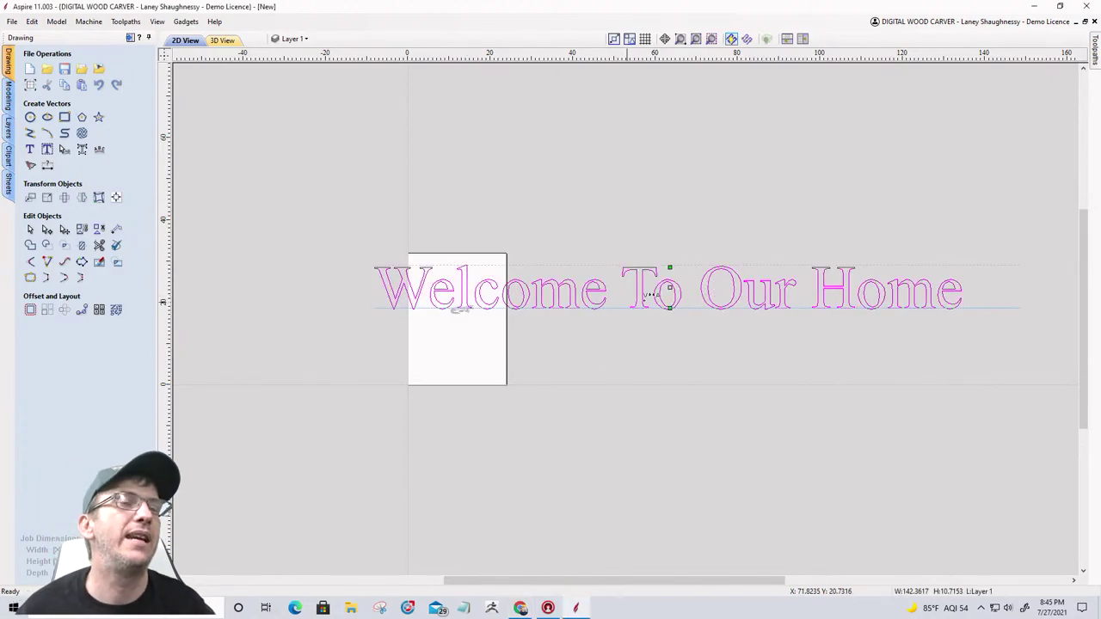
scroll(602, 337, down, 2)
scroll(511, 315, up, 3)
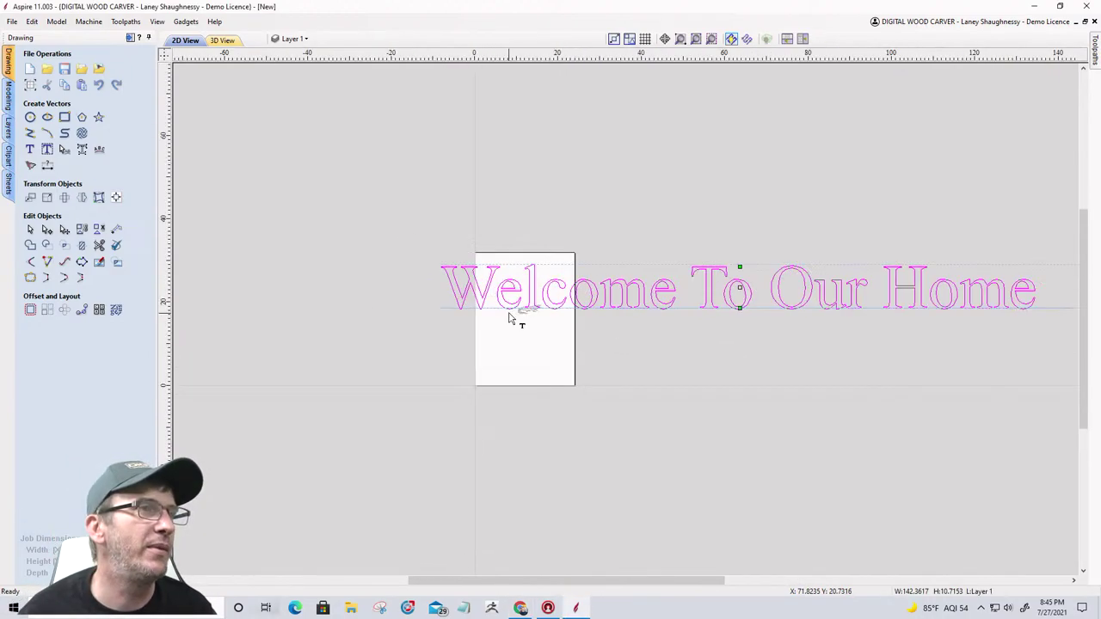
scroll(512, 312, down, 1)
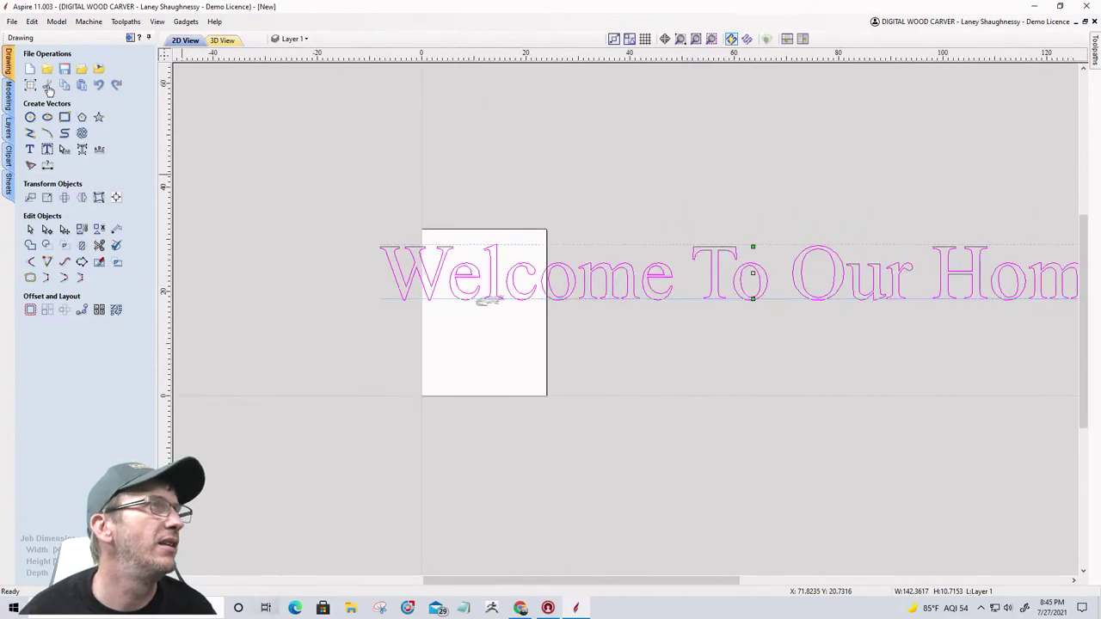
click(130, 38)
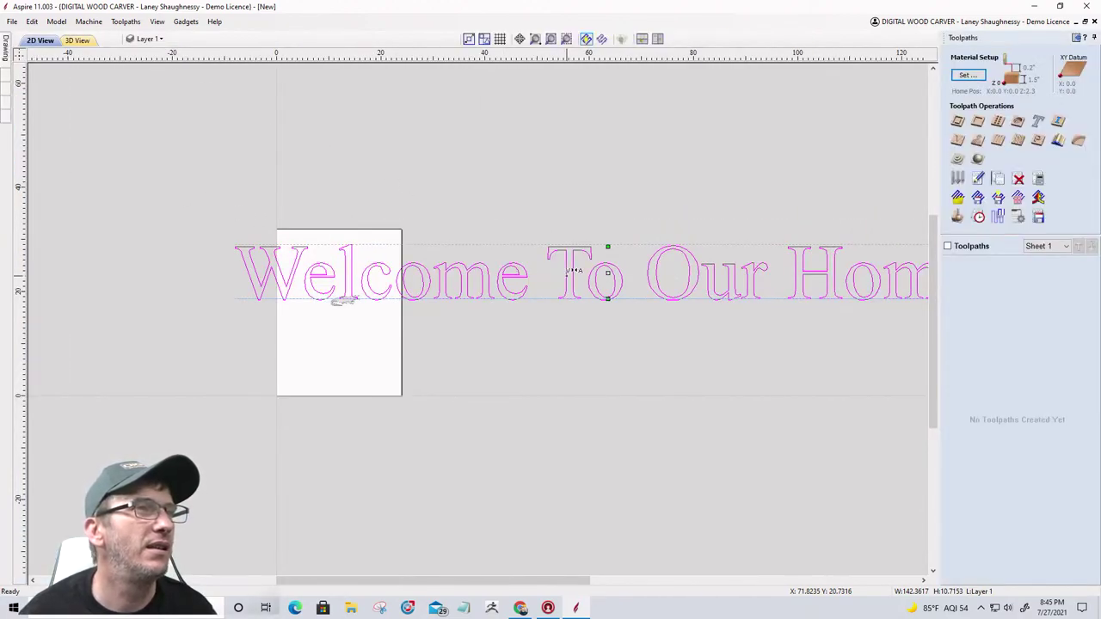
Step: Delete the Welcome To Our Home text, leaving only the alligator on the sheet
mouse_move(7, 48)
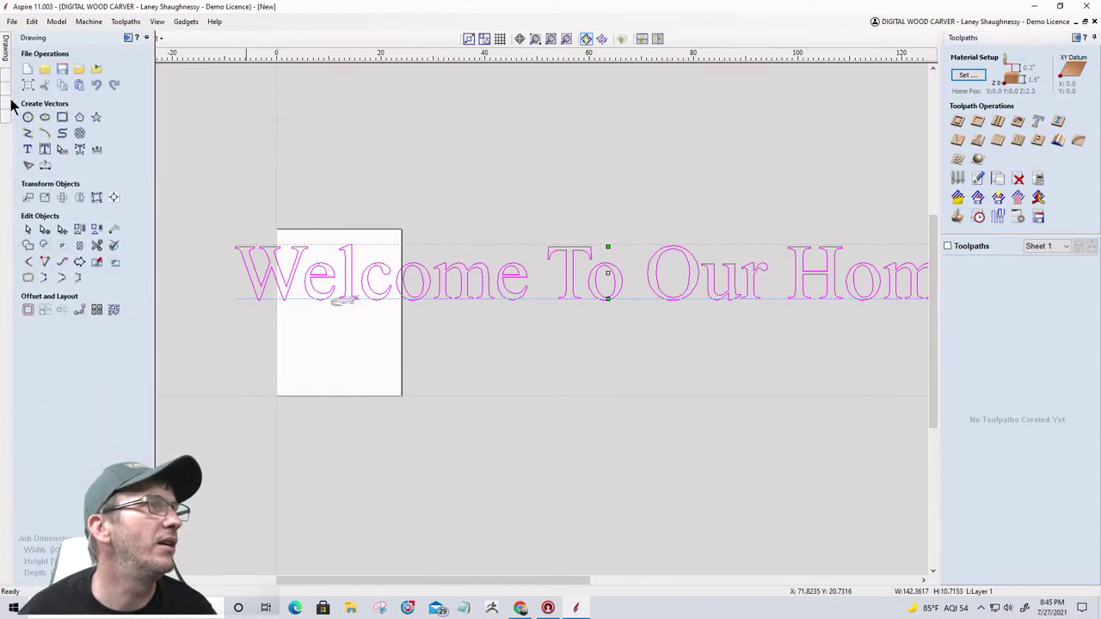
click(568, 284)
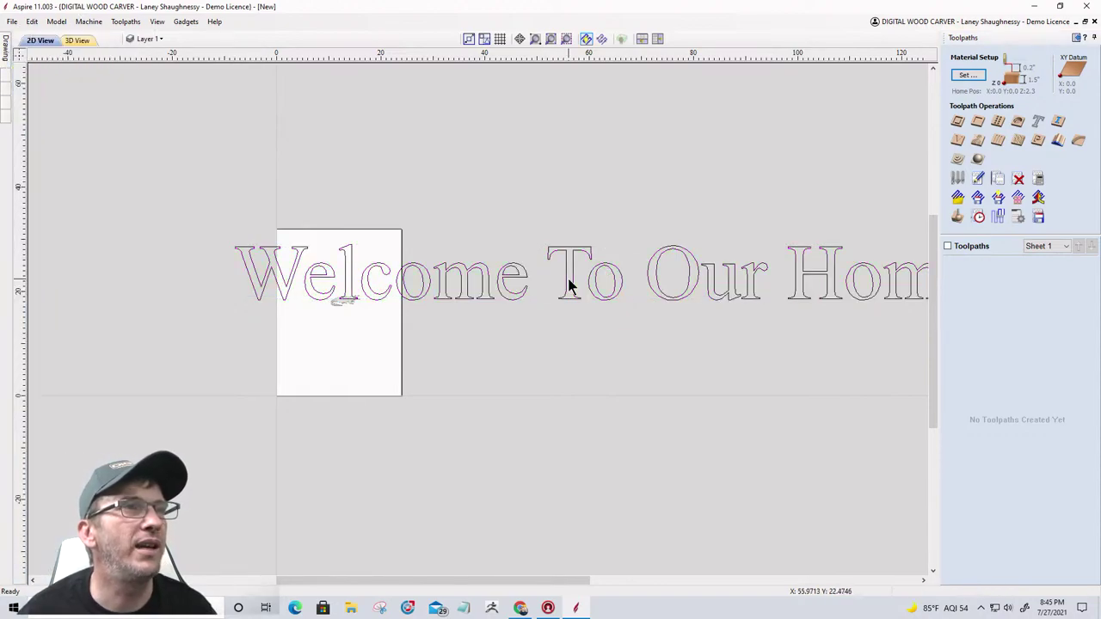
click(573, 285)
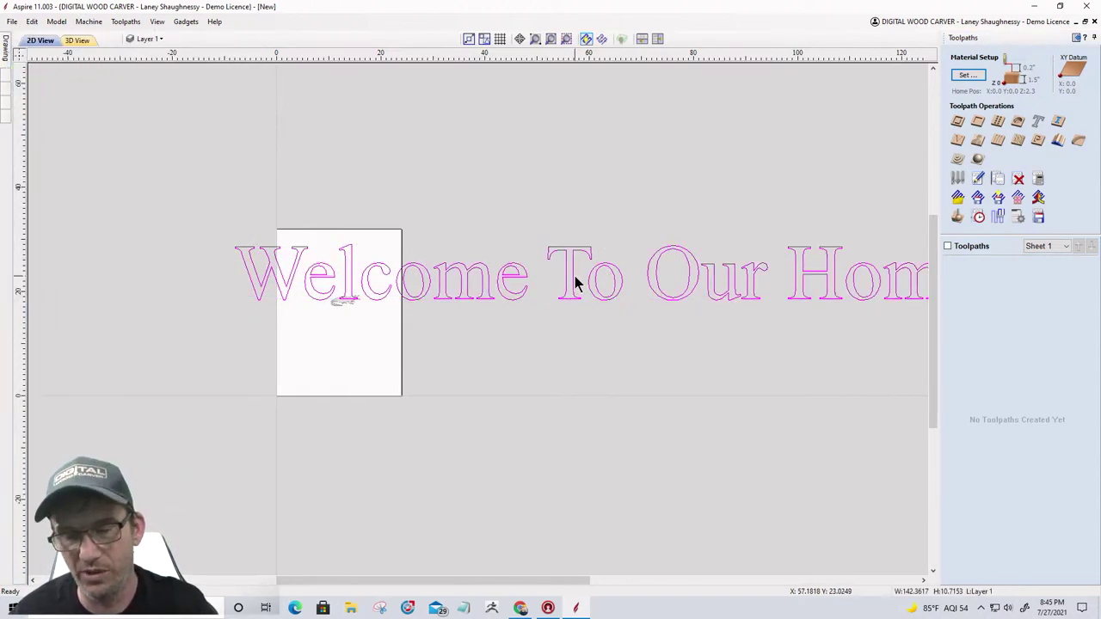
key(Delete)
scroll(387, 300, up, 5)
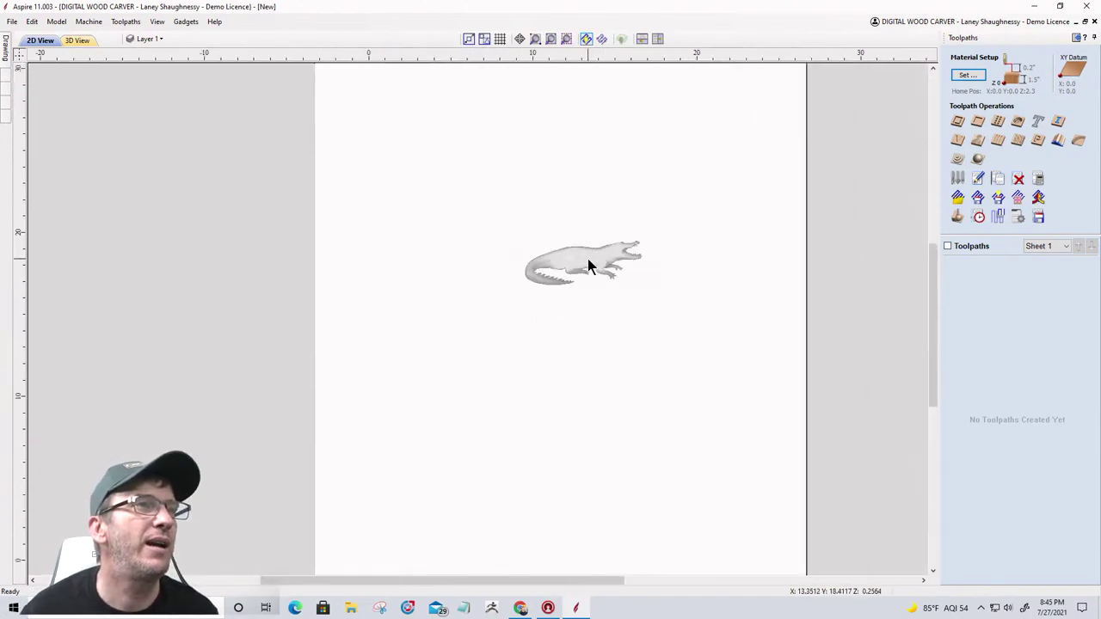
Step: Draw a 7.5-inch diameter circle centred on the alligator at X 13.1253, Y 18.3015
scroll(550, 249, down, 5)
scroll(471, 275, up, 4)
click(494, 276)
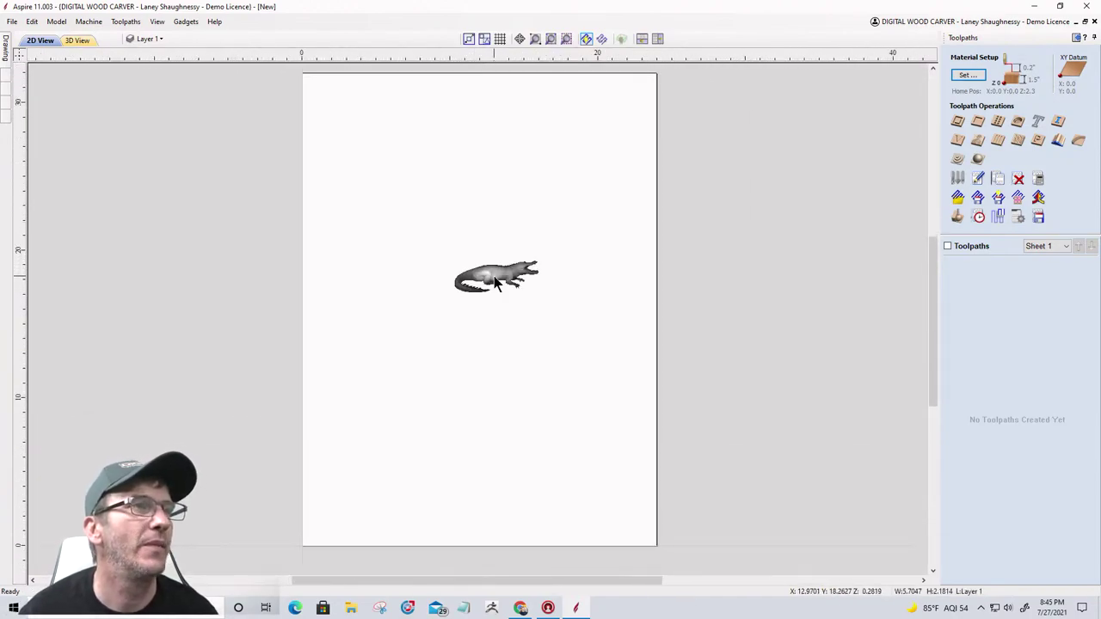
click(493, 276)
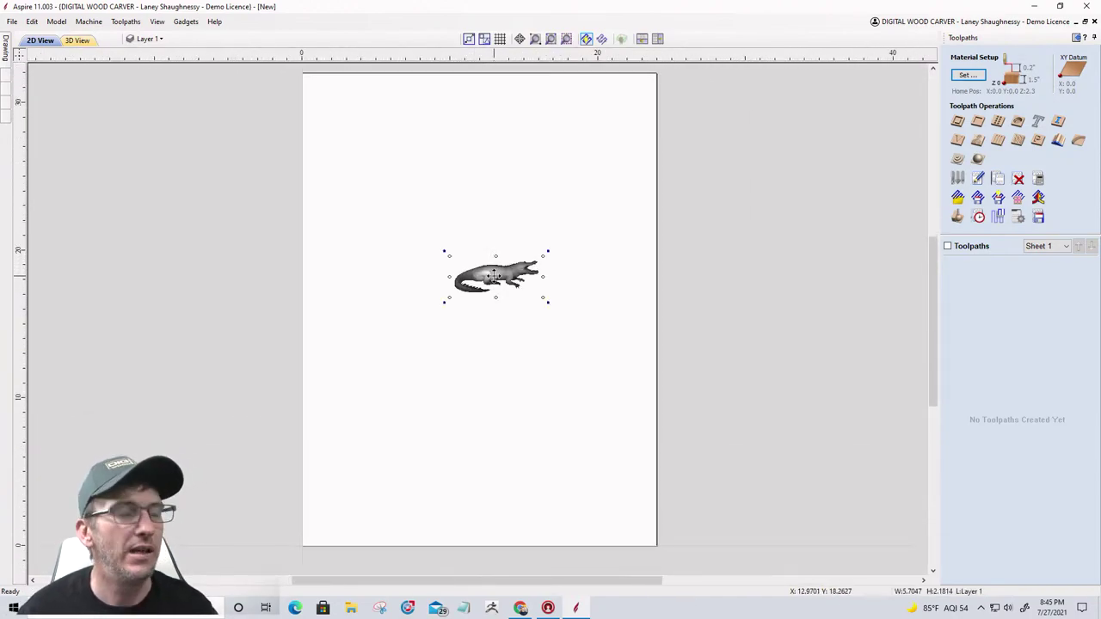
click(6, 48)
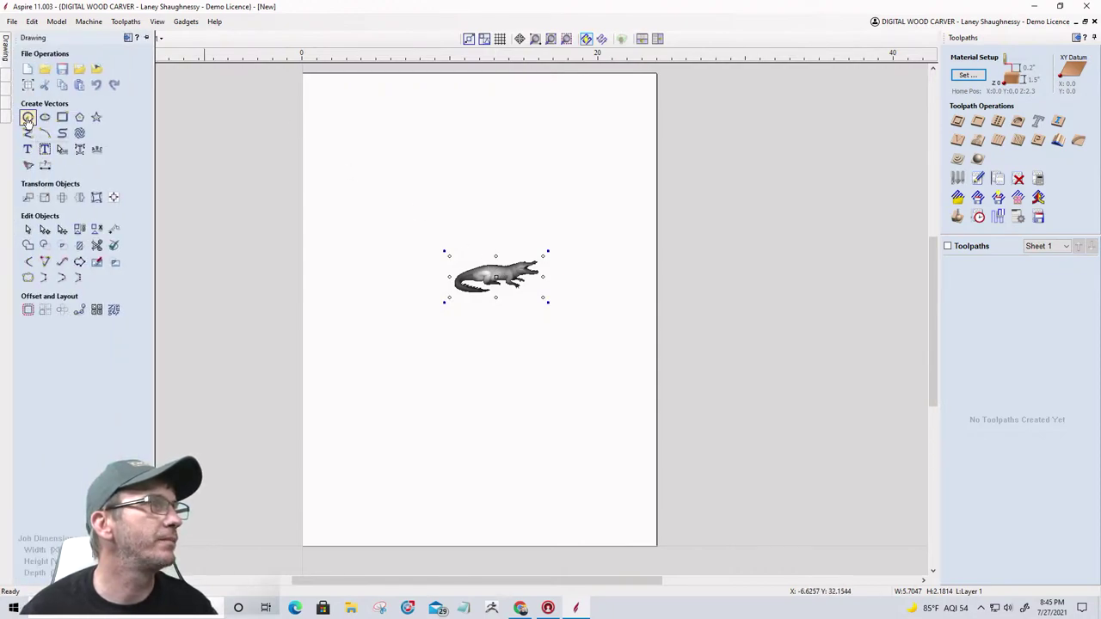
click(27, 119)
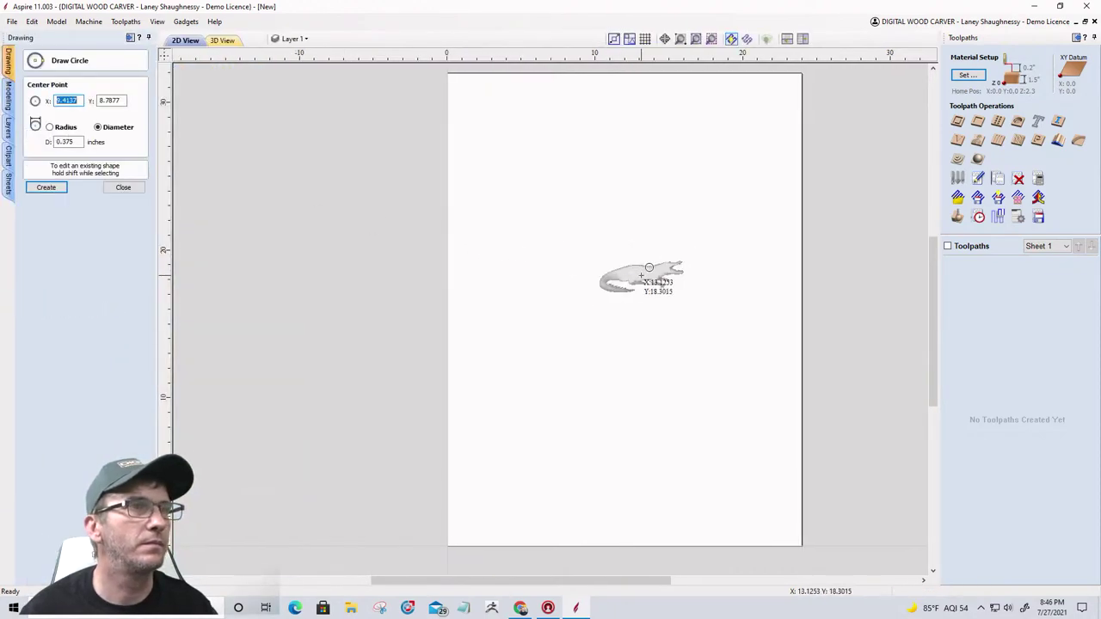
mouse_move(642, 276)
mouse_down()
mouse_move(663, 287)
mouse_move(699, 277)
mouse_up()
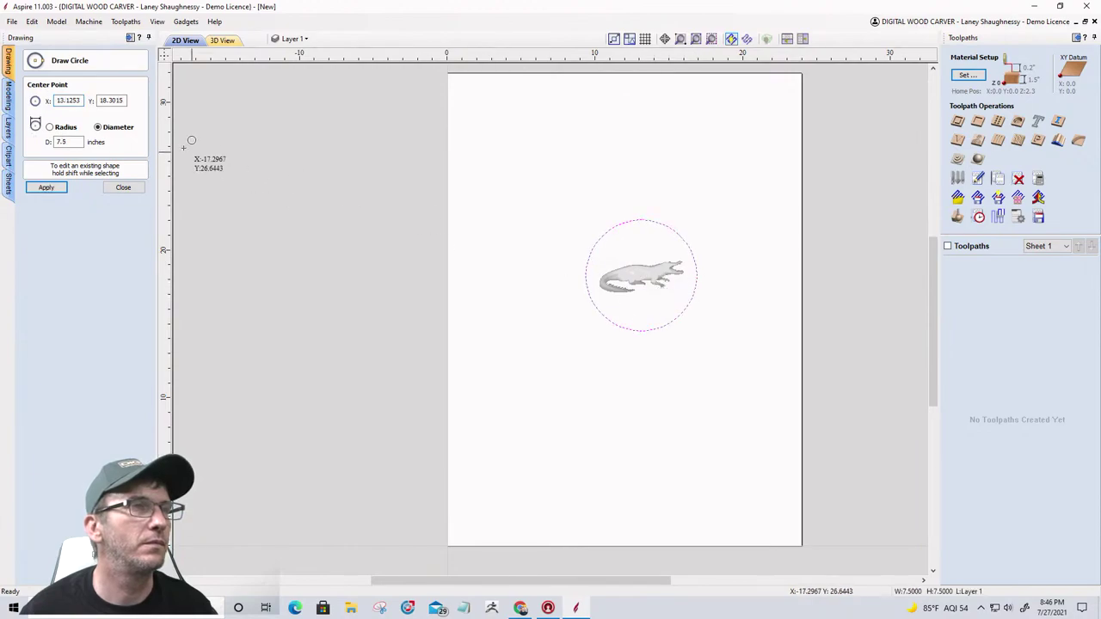
click(123, 187)
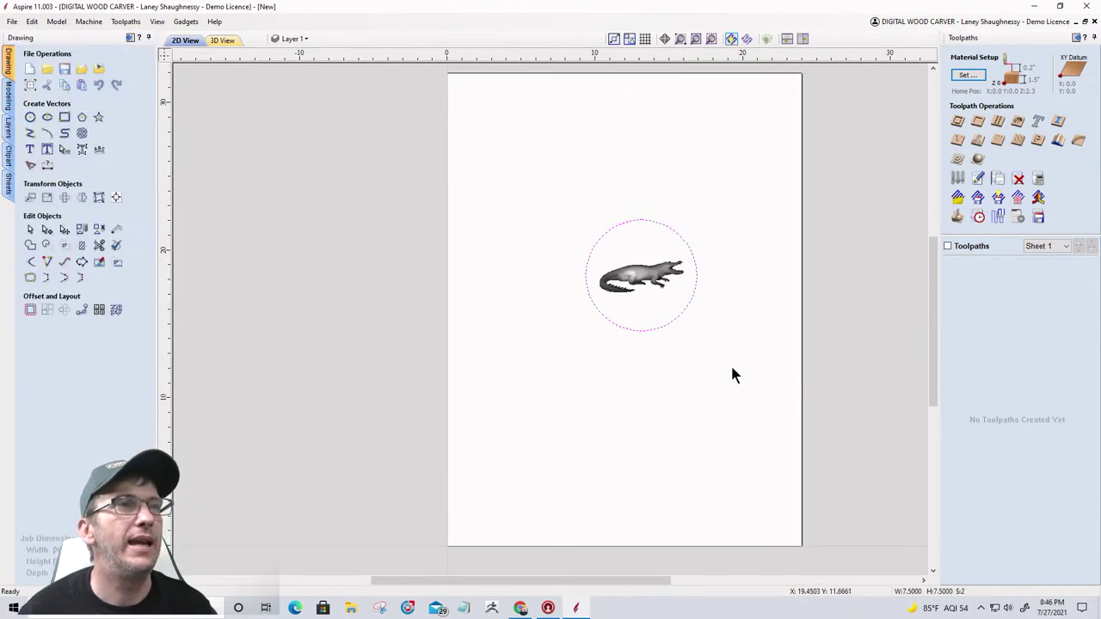
Step: Copy the circled crocodile to the four sheet corners, making five, and open Nest Parts
click(650, 276)
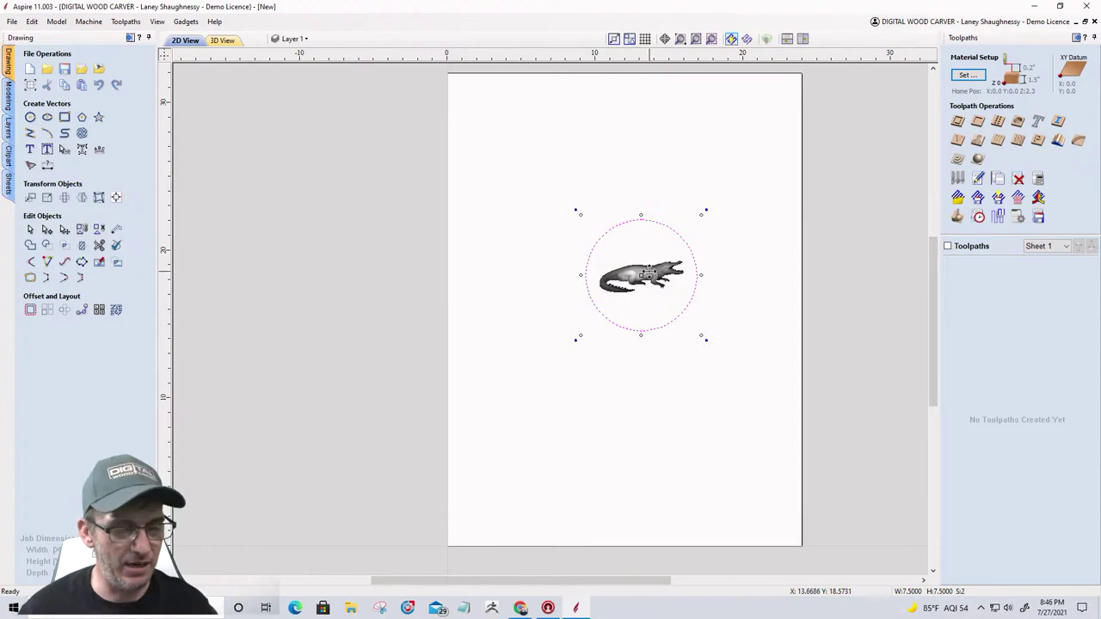
drag(650, 276, 548, 449)
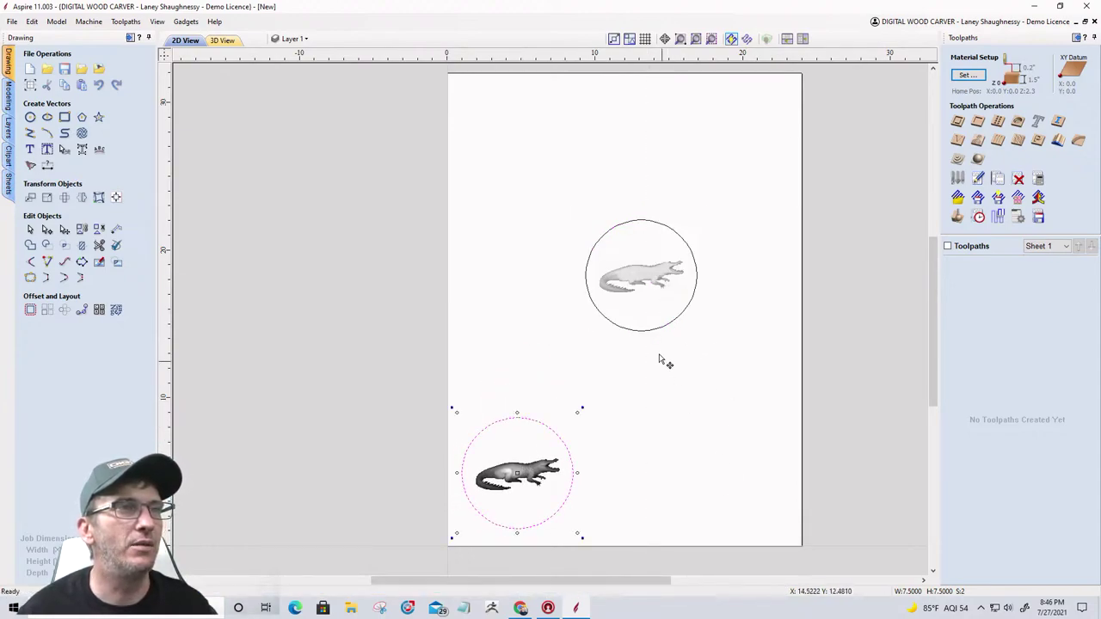
drag(520, 473, 712, 469)
click(732, 497)
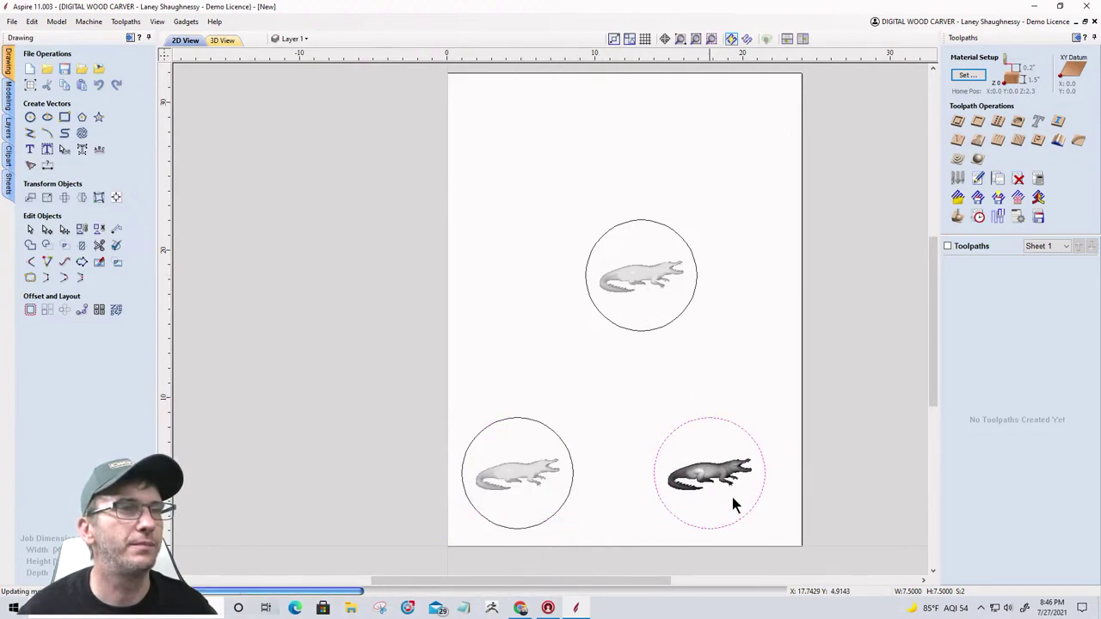
drag(716, 473, 727, 148)
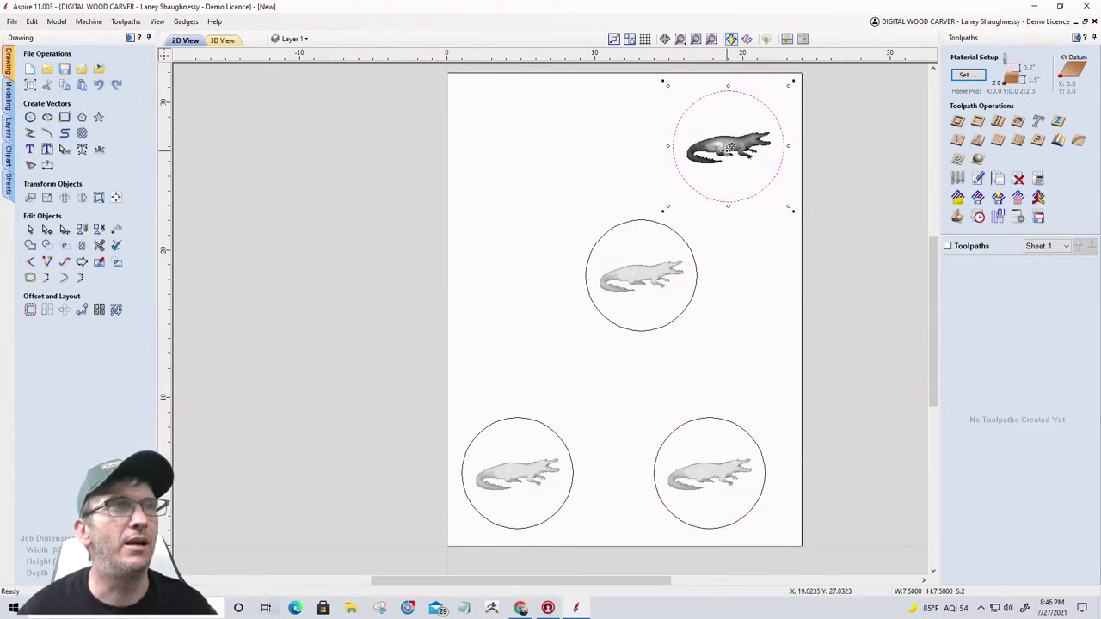
drag(727, 147, 543, 159)
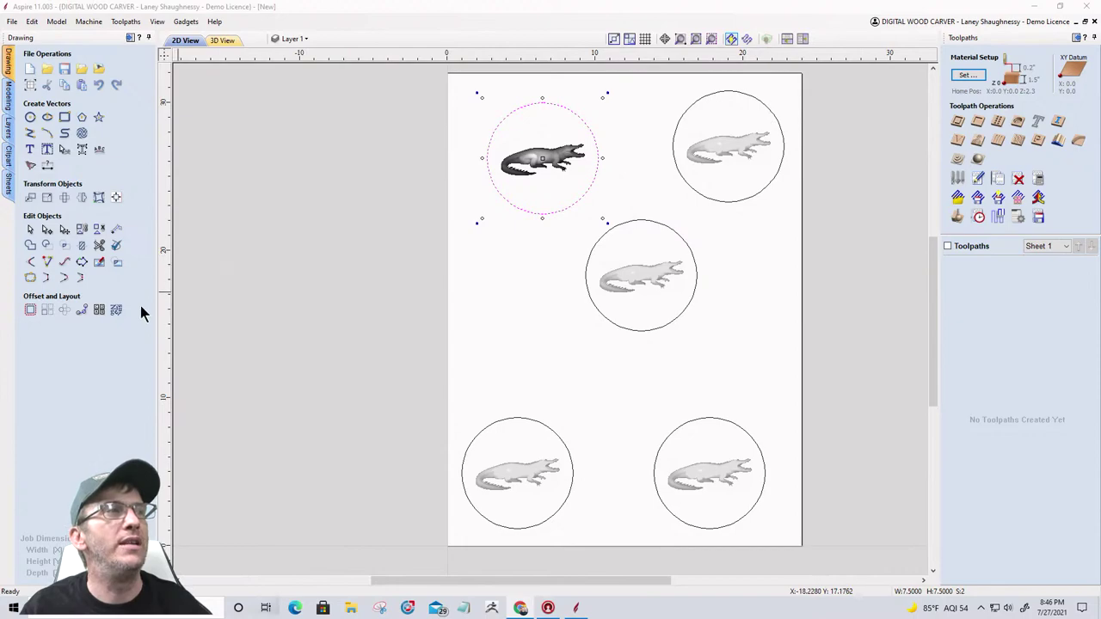
click(117, 310)
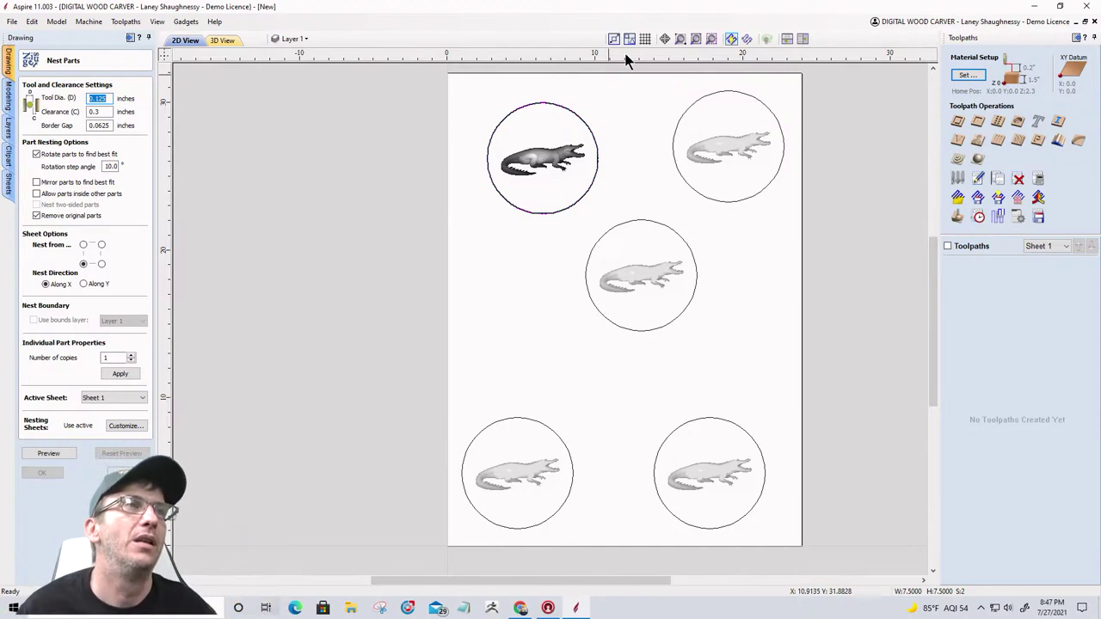
Step: Nest the five crocodile circles with 0.125 in tool diameter and 0.25 in clearance, then preview
click(839, 558)
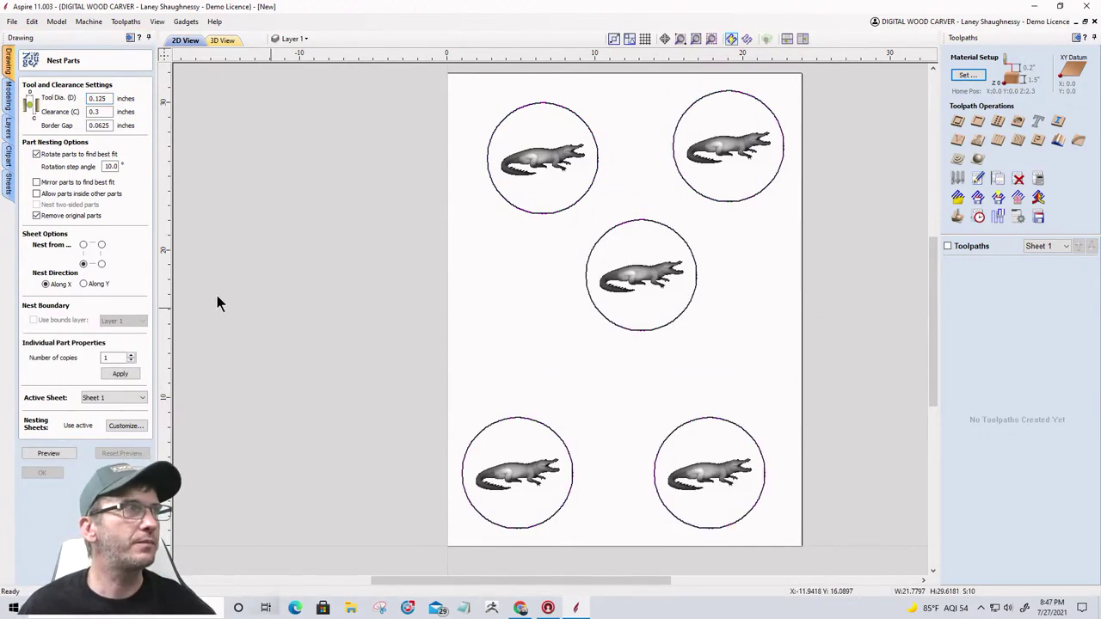
double_click(102, 99)
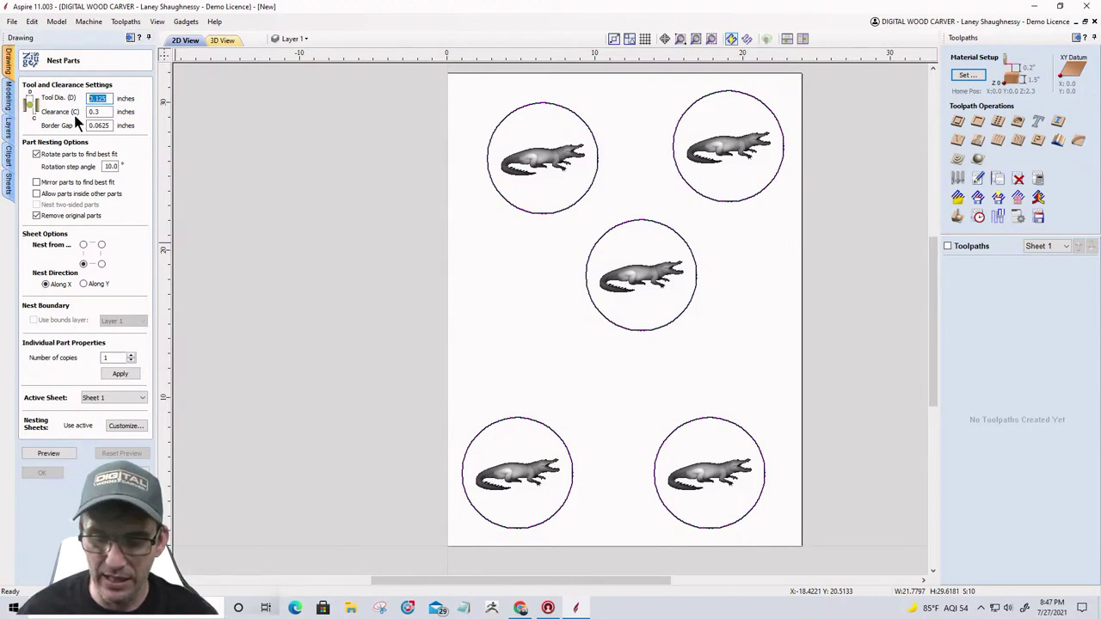
text(.125)
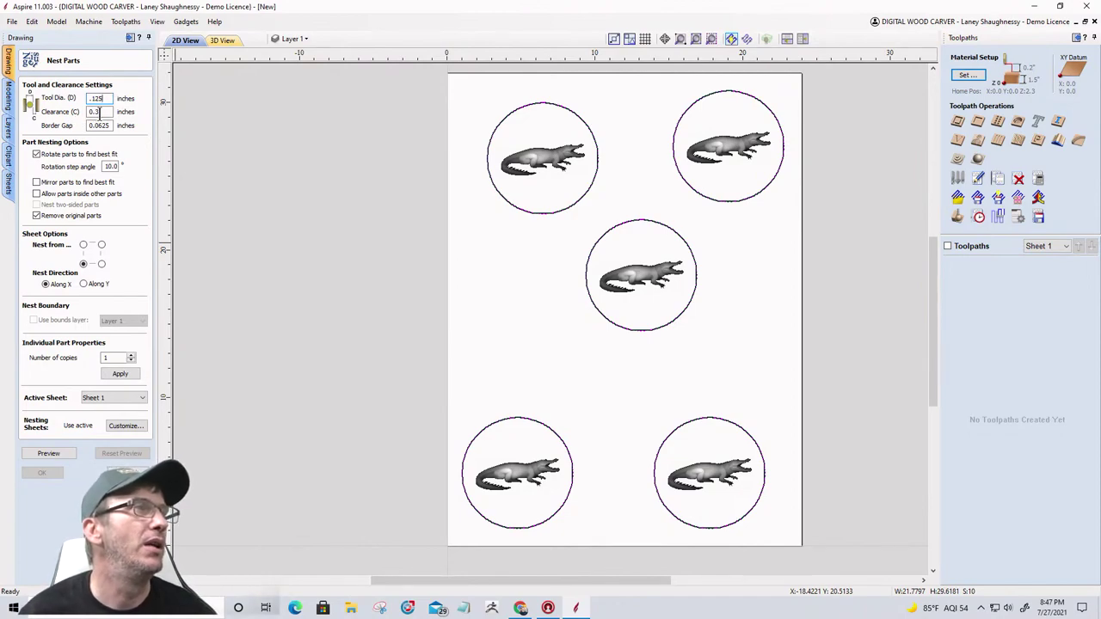
click(96, 112)
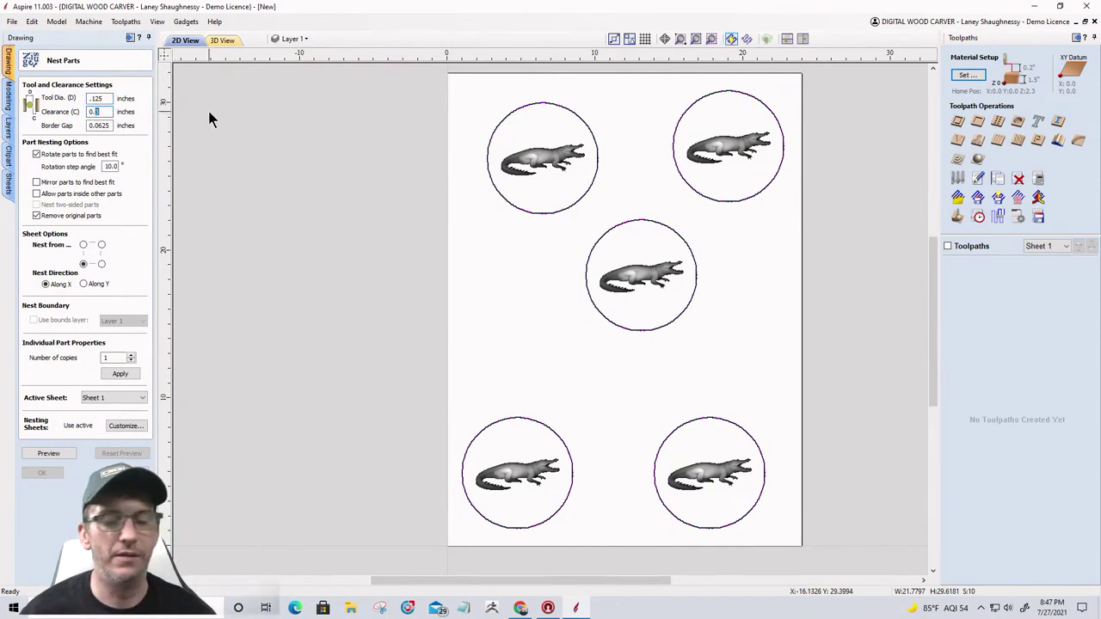
key(BackSpace)
text(25)
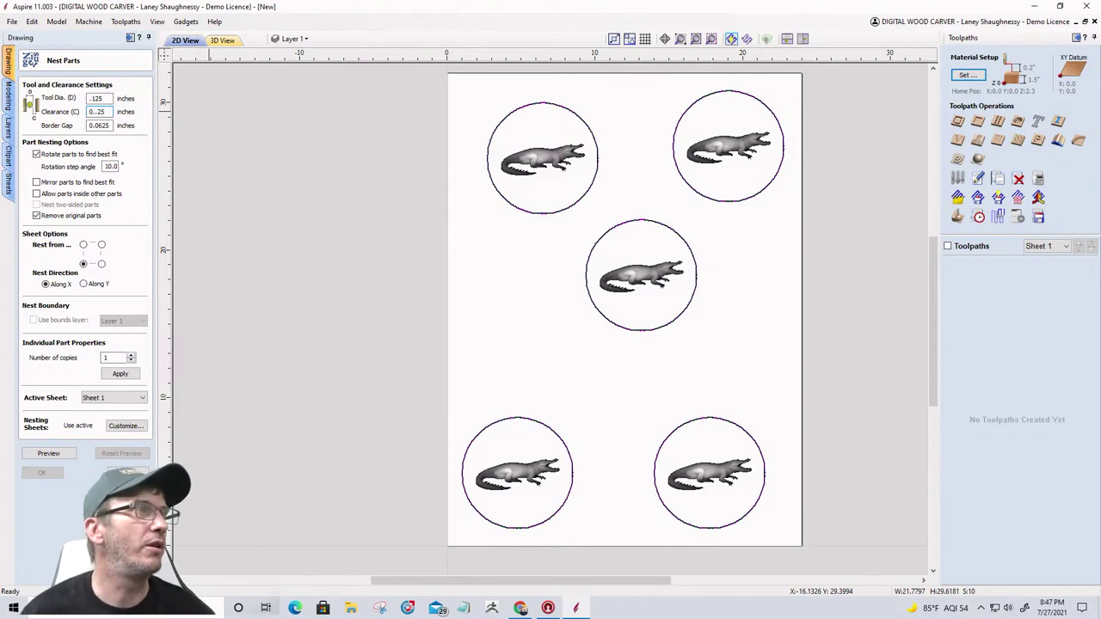
key(BackSpace)
key(BackSpace)
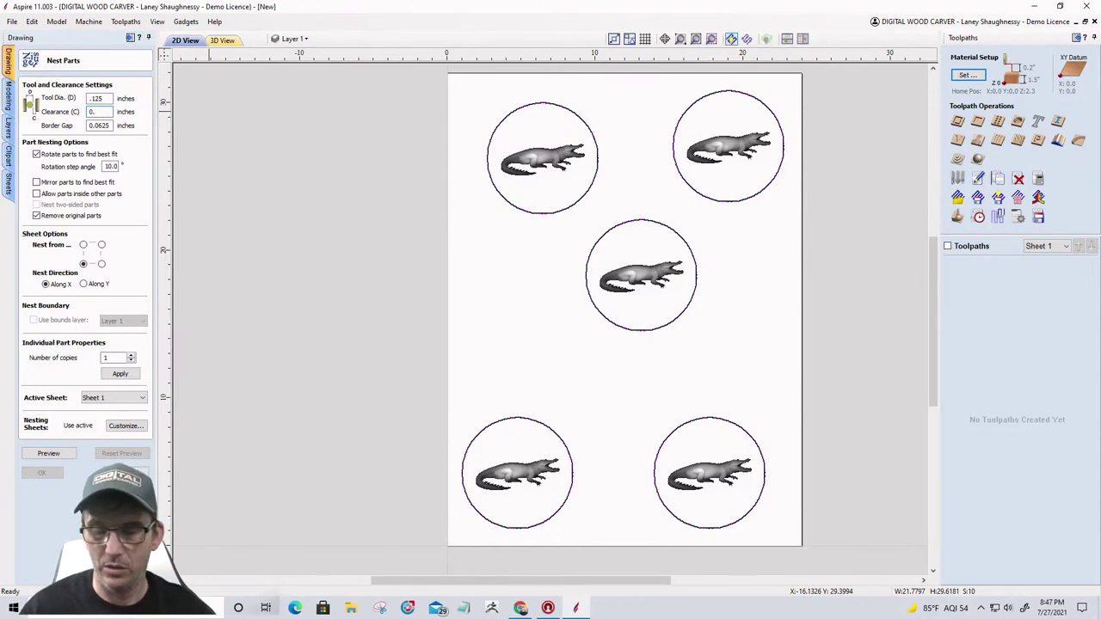
text(25)
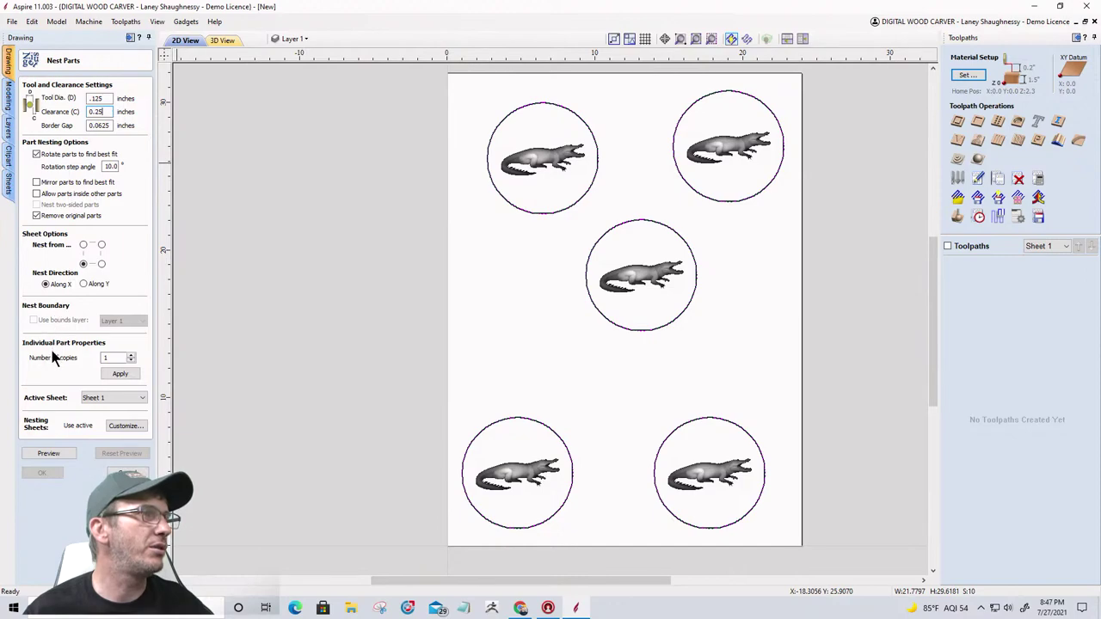
click(135, 373)
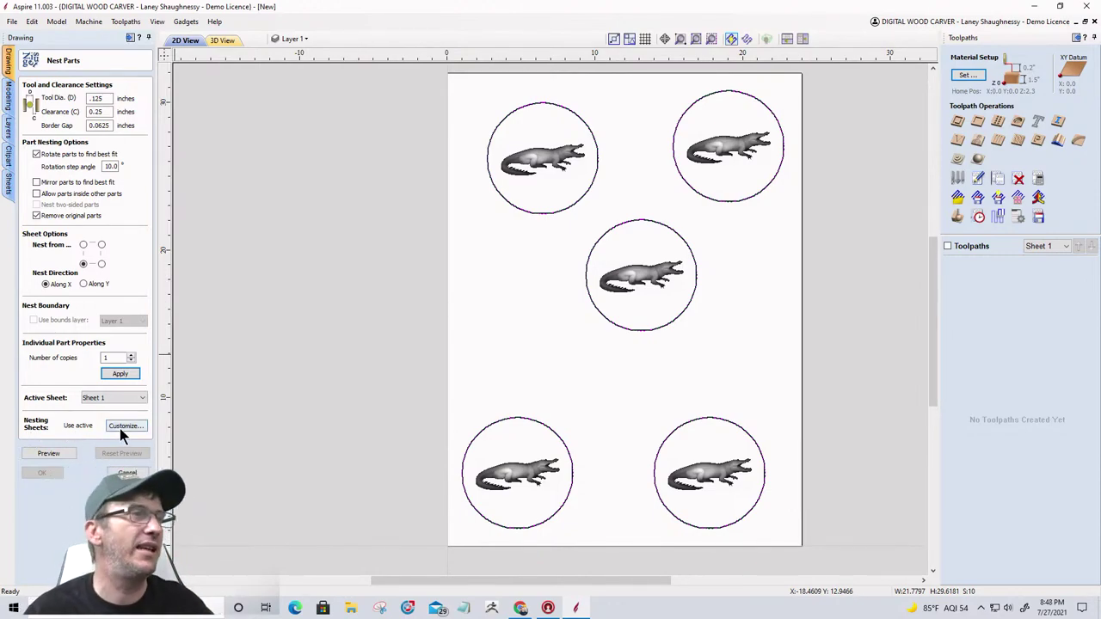
click(59, 455)
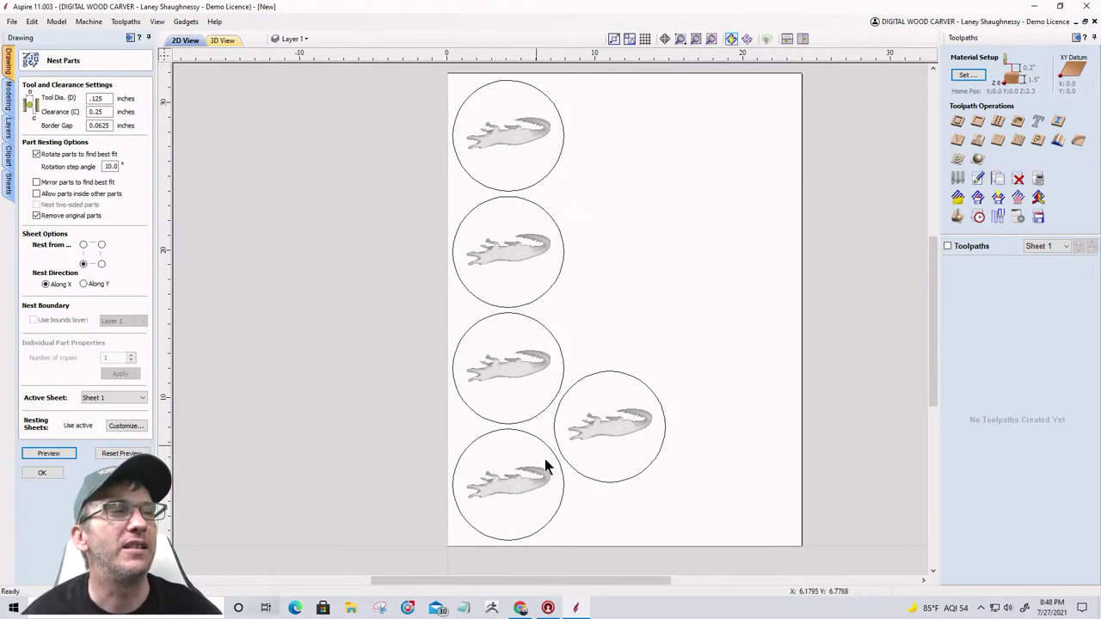
click(605, 432)
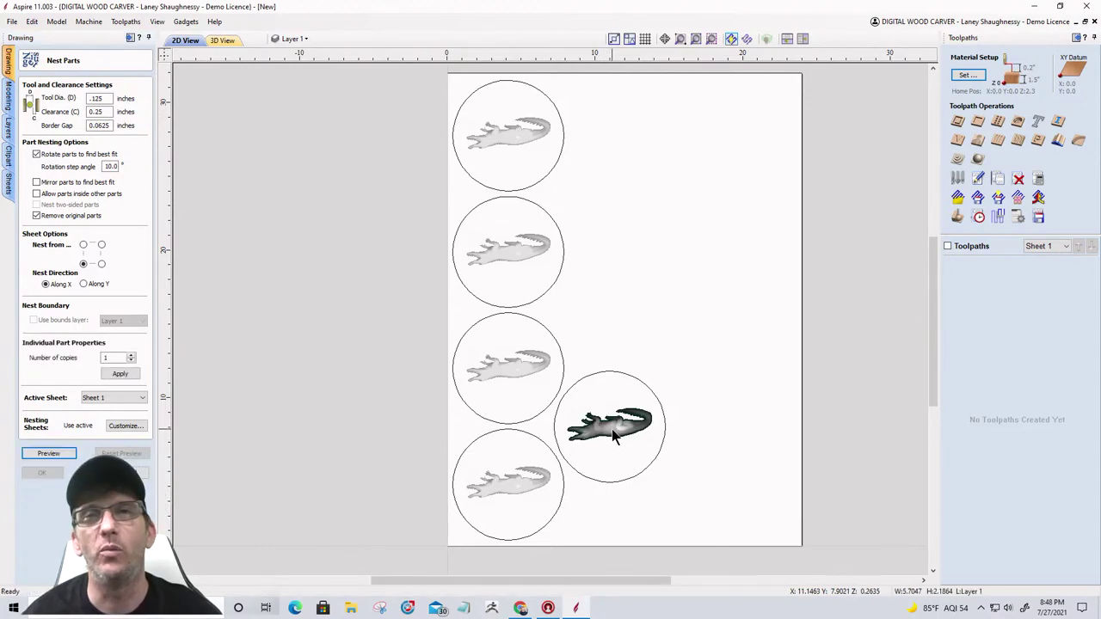
click(516, 484)
click(509, 368)
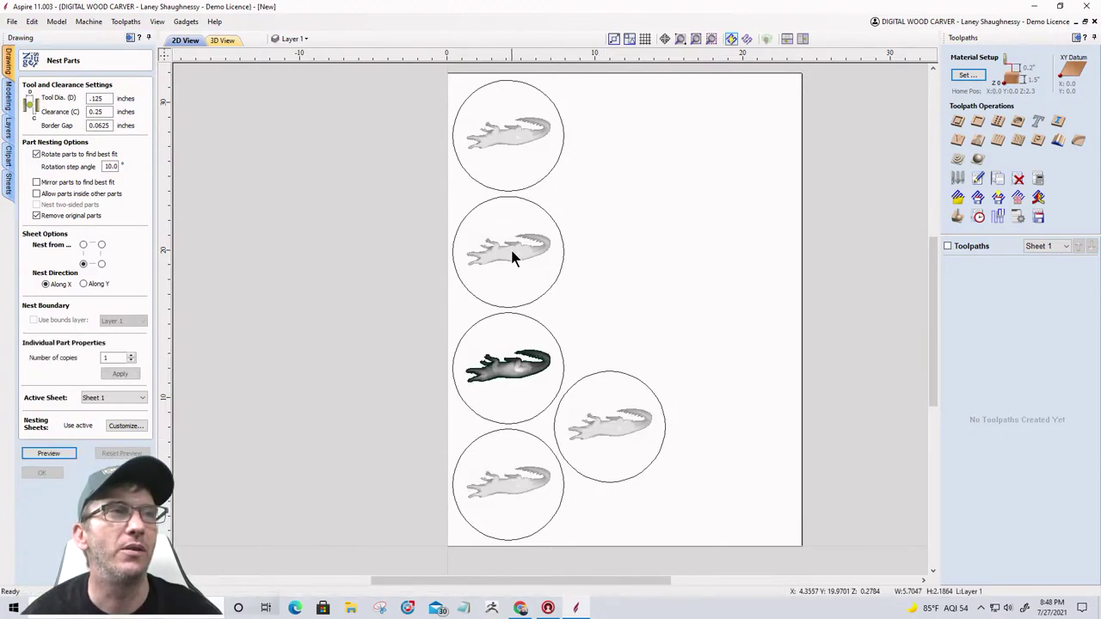
click(512, 254)
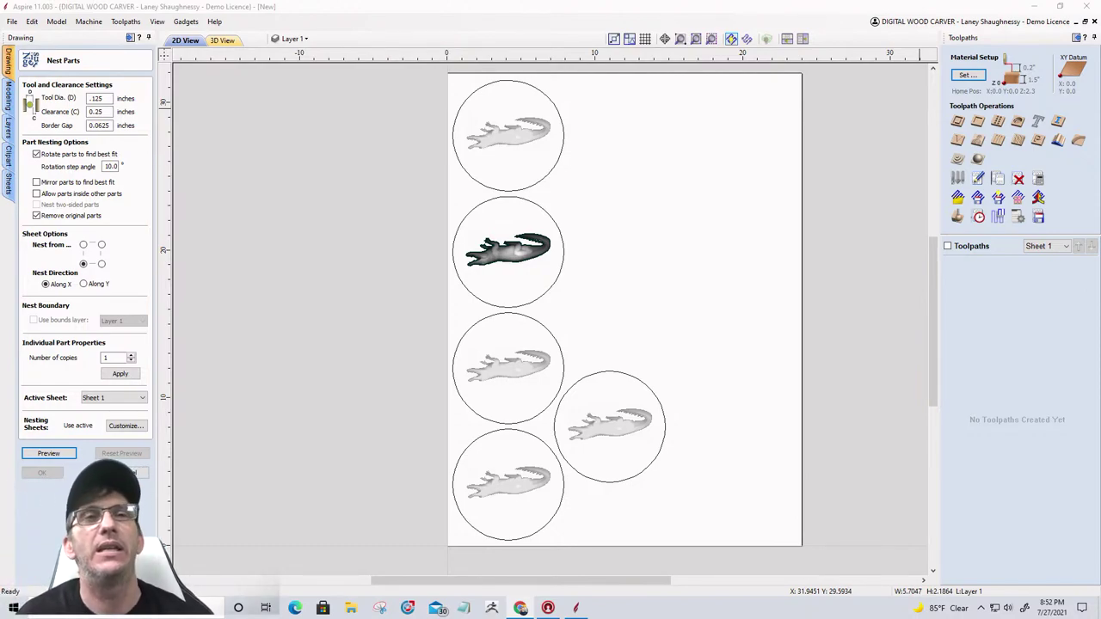
Step: Close the nesting form and return to the drawing tools
click(10, 21)
mouse_move(105, 23)
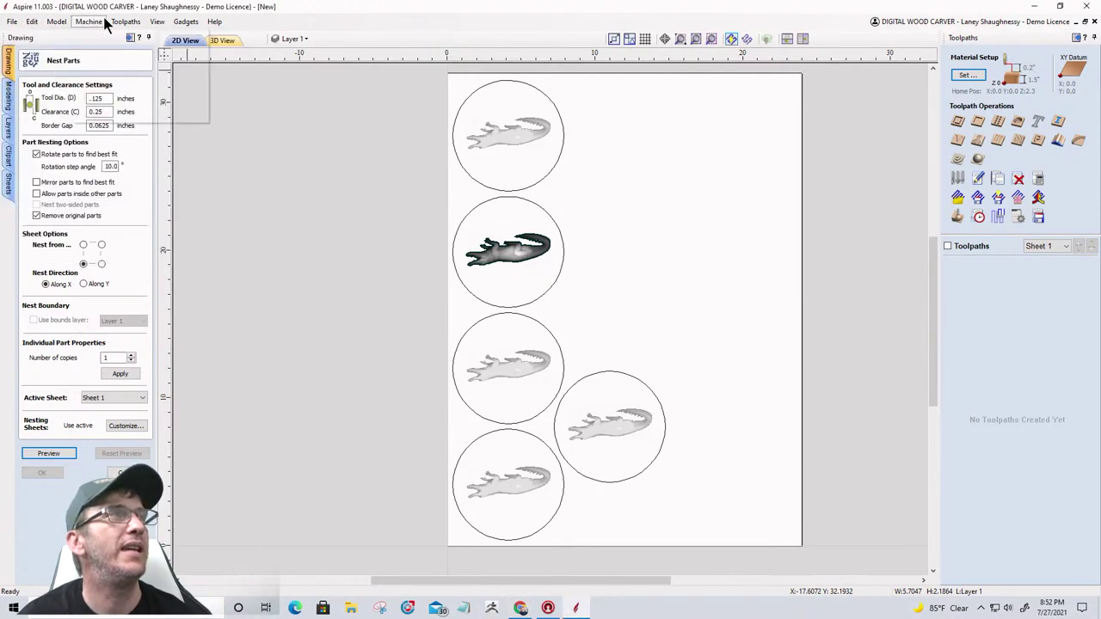
click(121, 474)
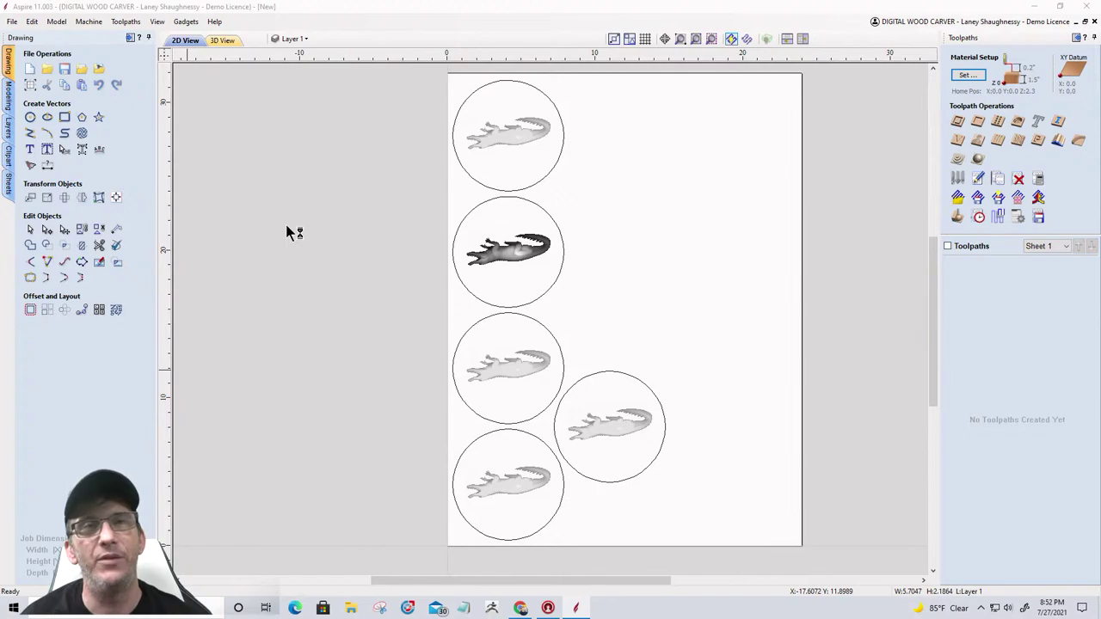
Step: Import Janet's Room from Documents > CNC JOBS > Design First Project
click(99, 71)
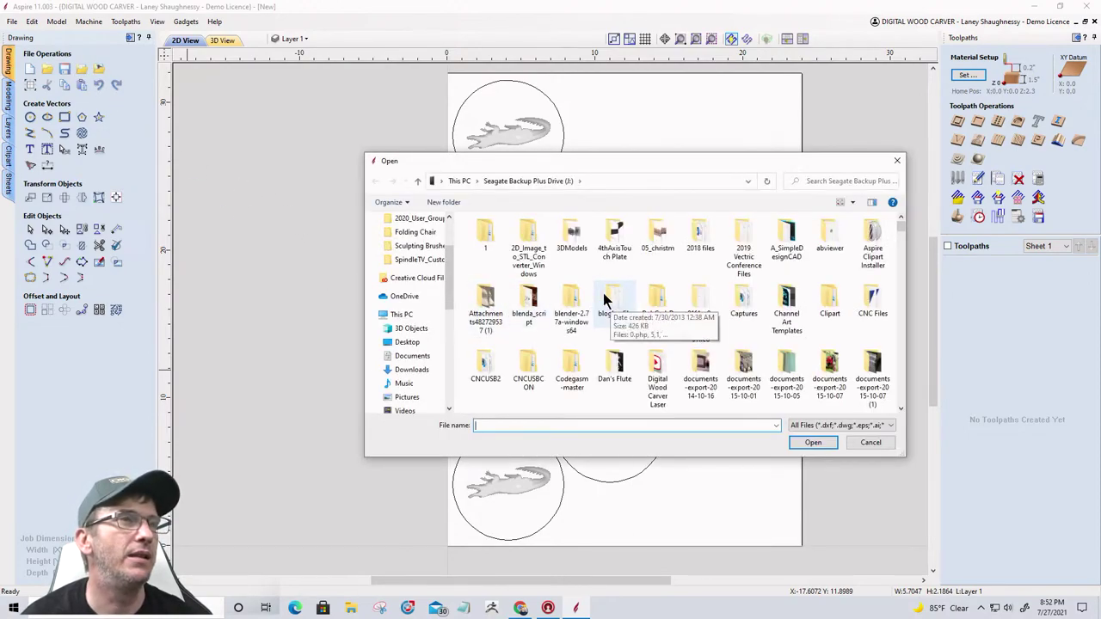
scroll(450, 247, up, 2)
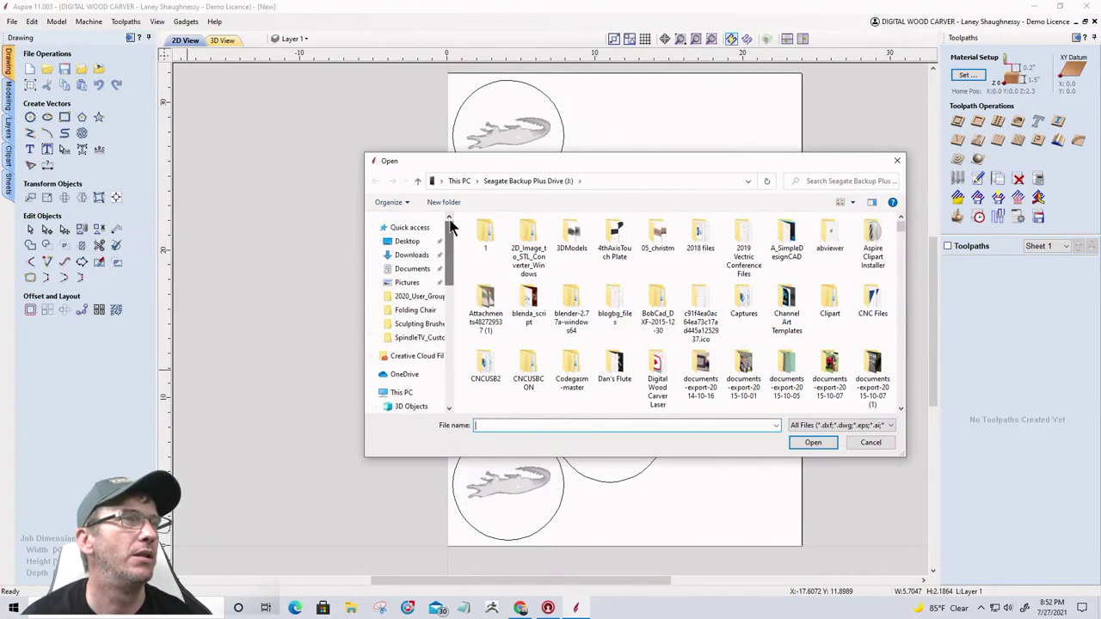
click(409, 268)
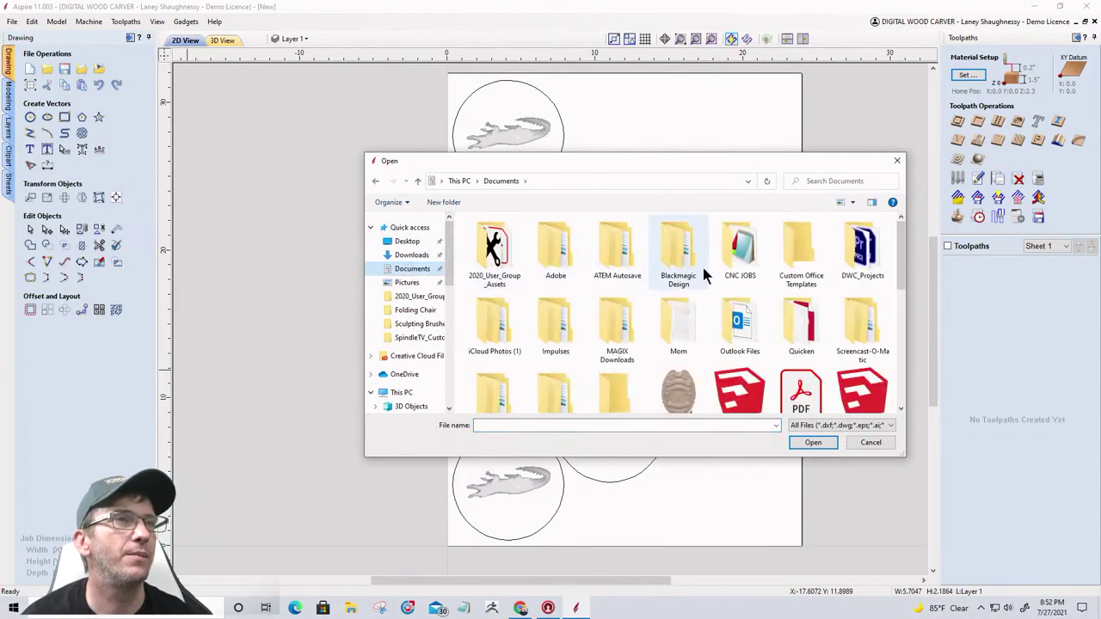
double_click(733, 258)
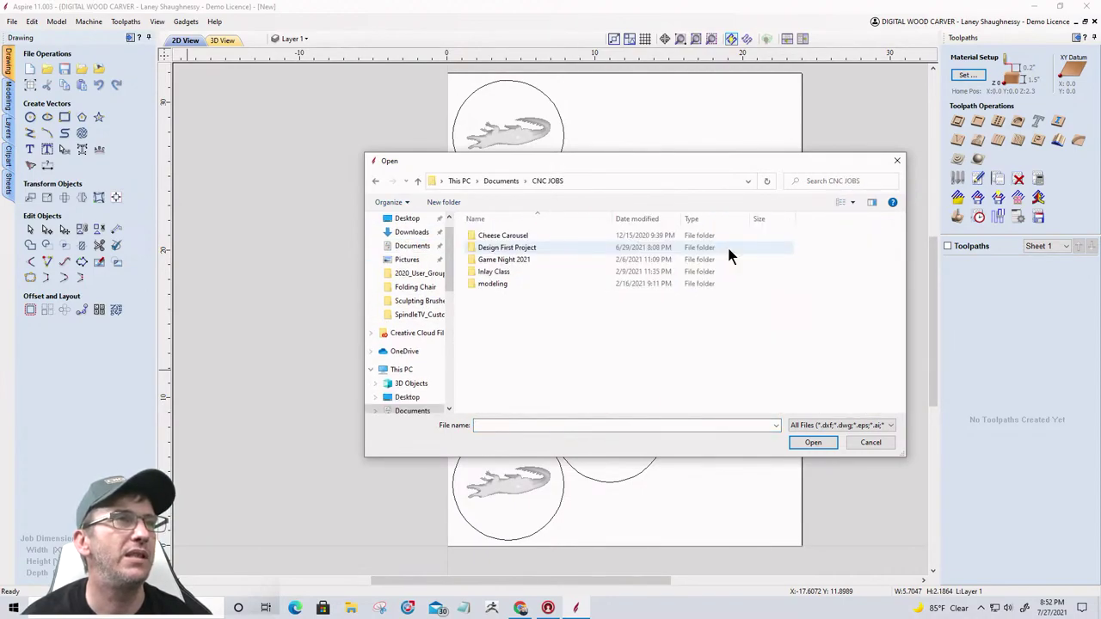
double_click(496, 248)
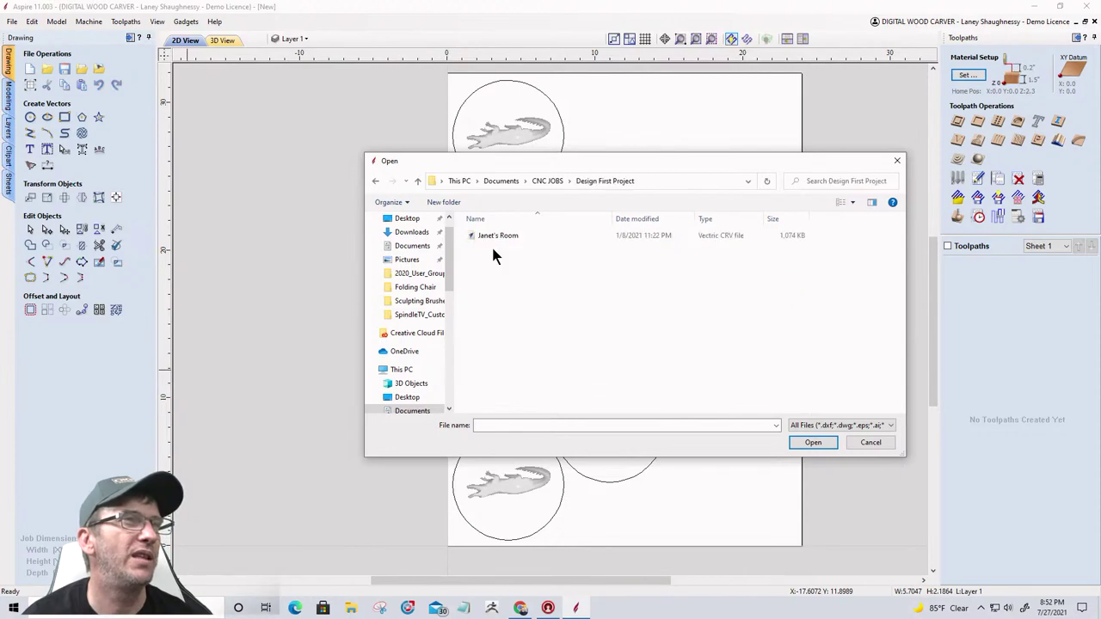
click(484, 235)
click(794, 441)
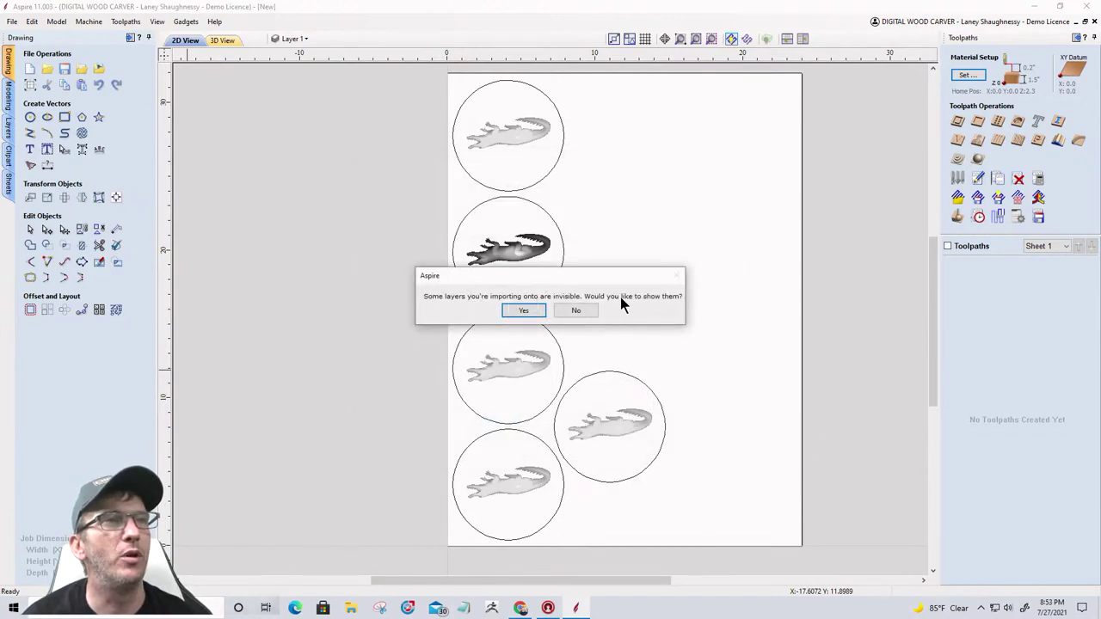
Step: Show the invisible imported layers so the Janet's Room horse-head sign appears
click(524, 311)
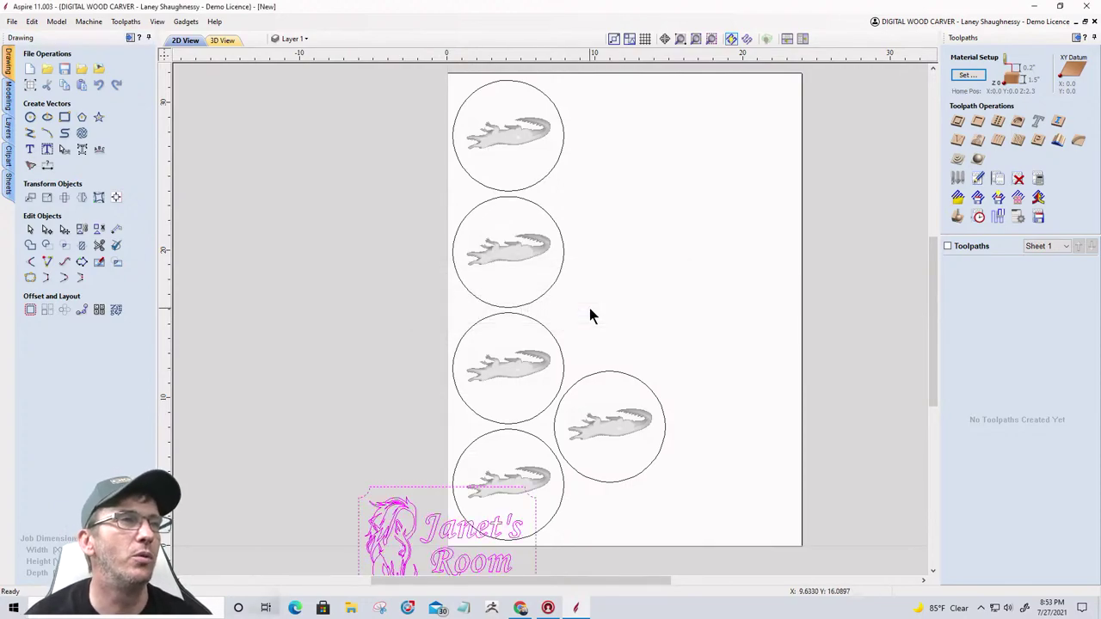
scroll(627, 234, down, 3)
scroll(482, 368, up, 3)
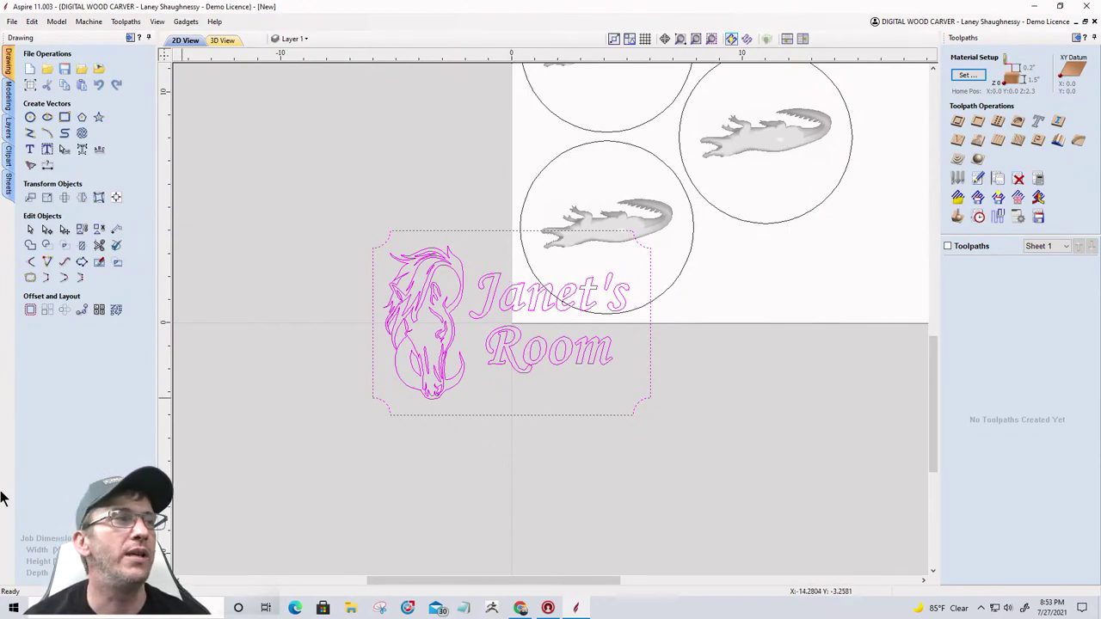
Step: Add Sheet 2 (24 × 32 × 1.5 inches) to the job from the Sheets panel
click(8, 183)
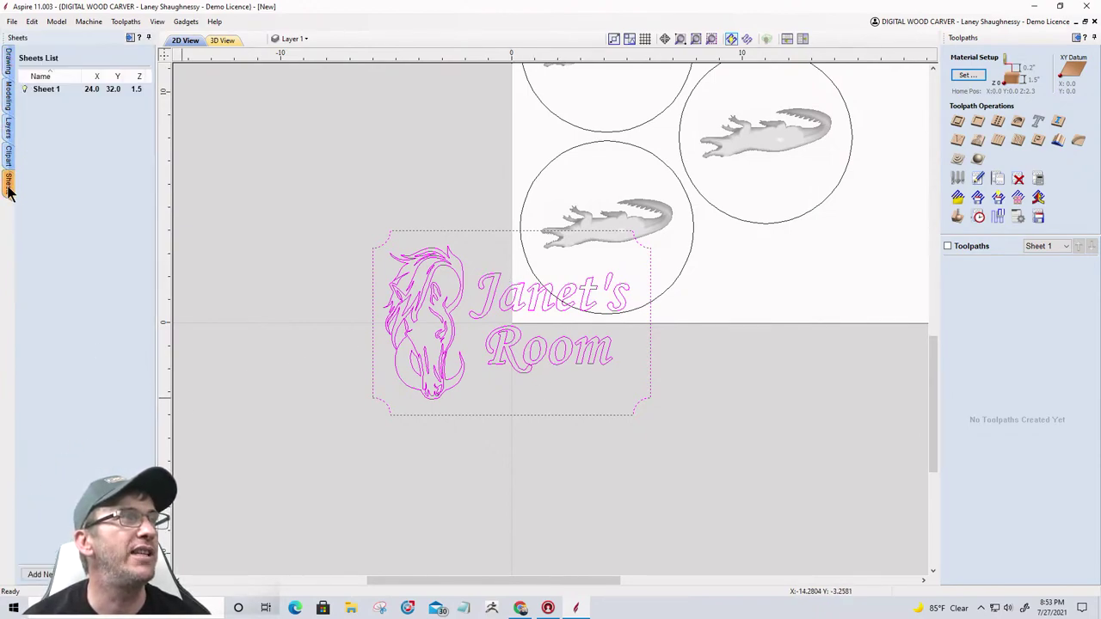
click(46, 576)
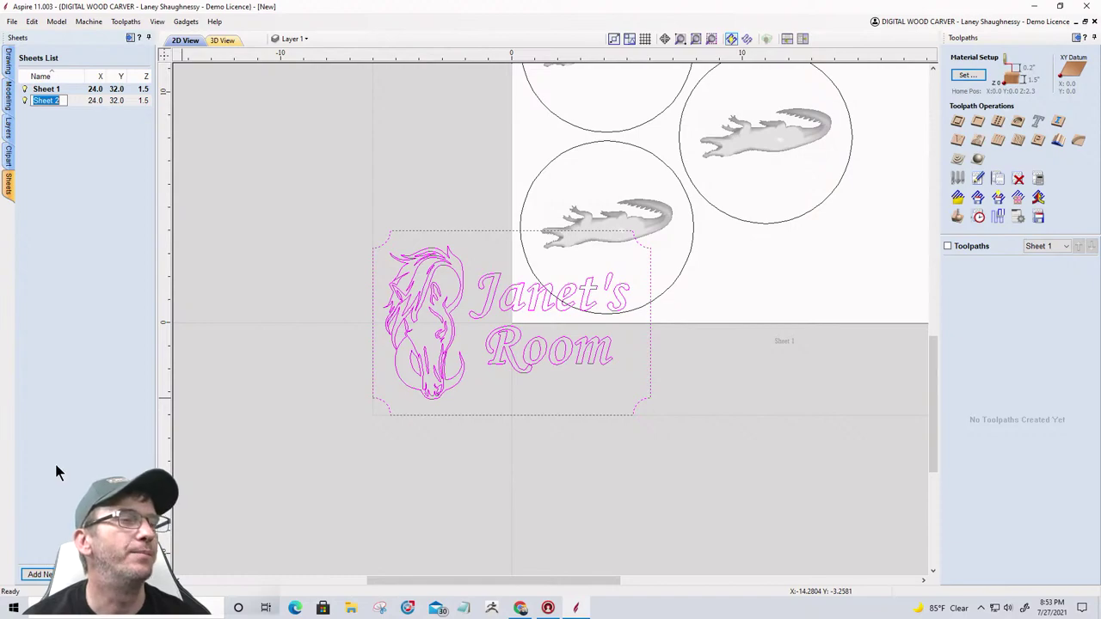
click(93, 101)
Step: Open Sheet 2's Edit Sheet form and enter an 11 by 7.25 inch size
double_click(93, 101)
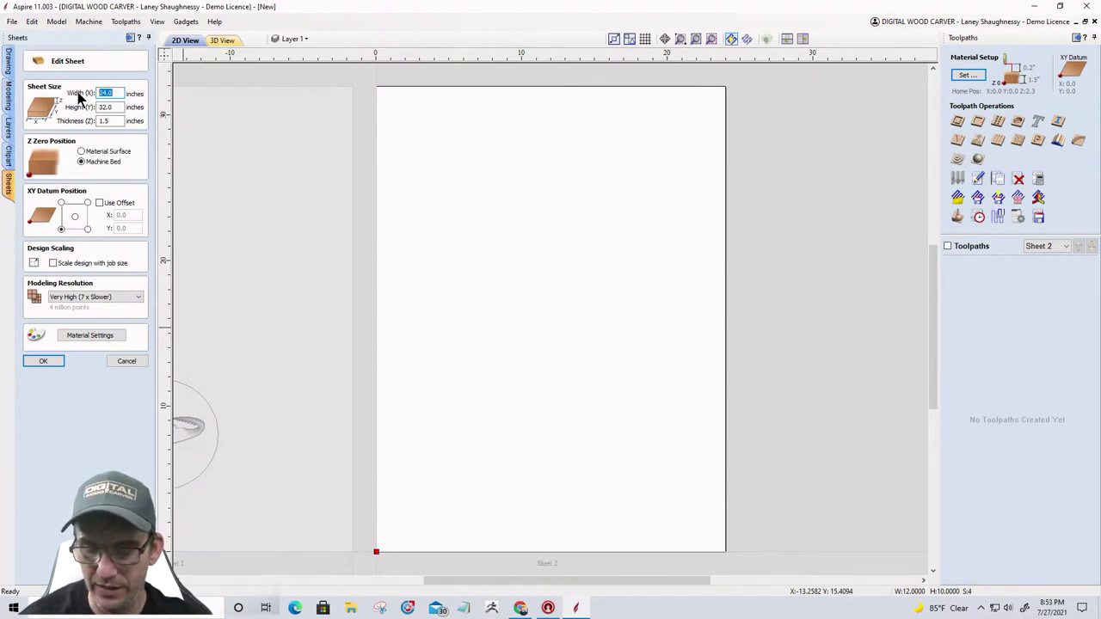
text(11)
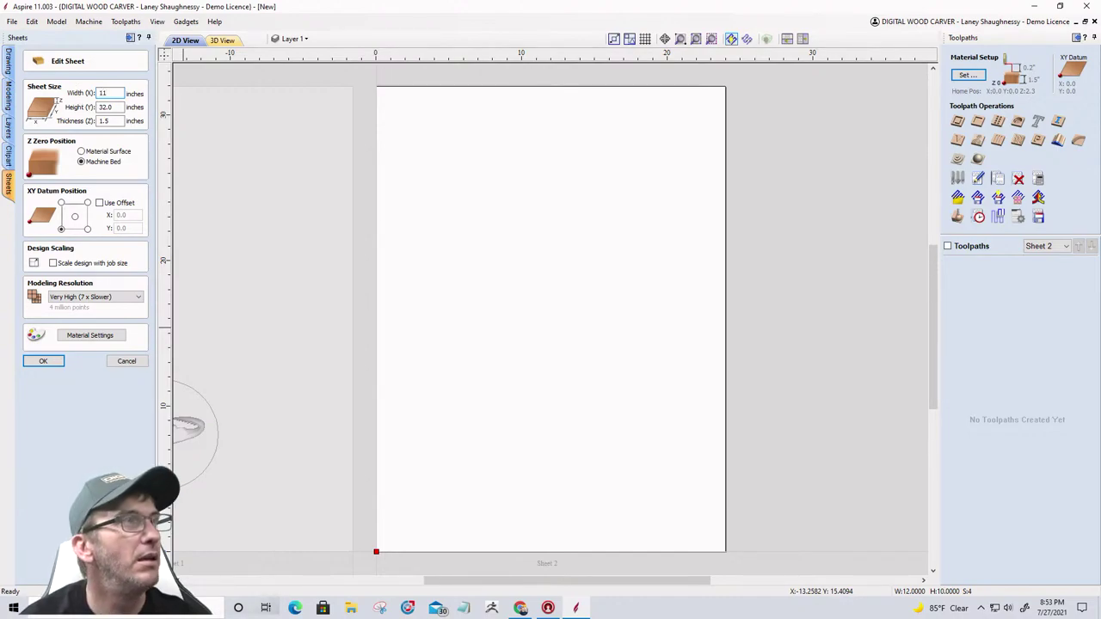
key(Return)
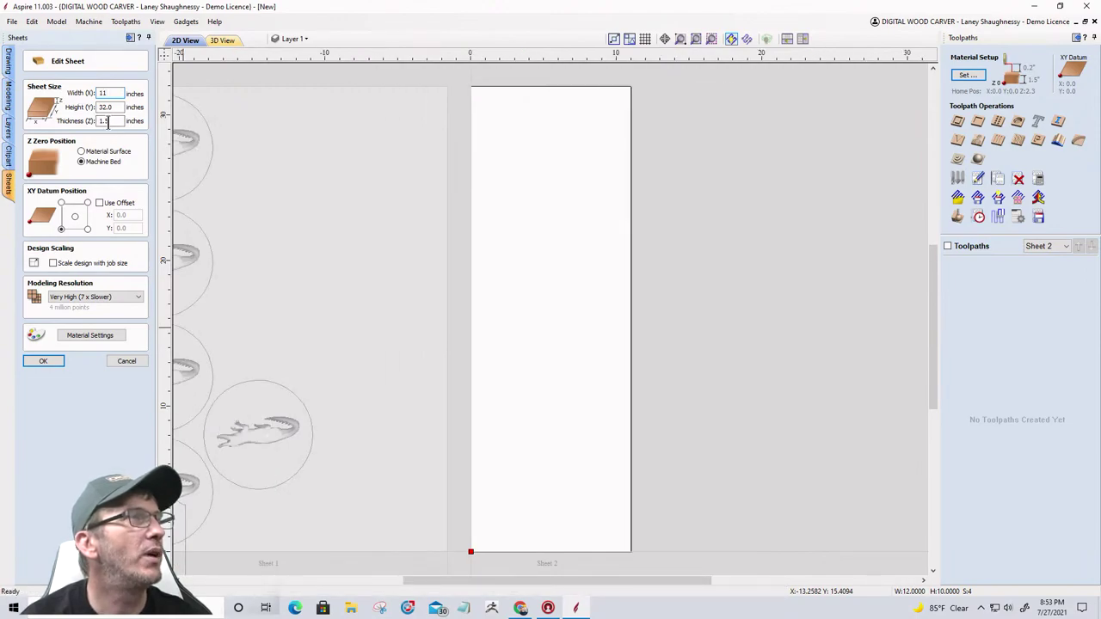
key(Tab)
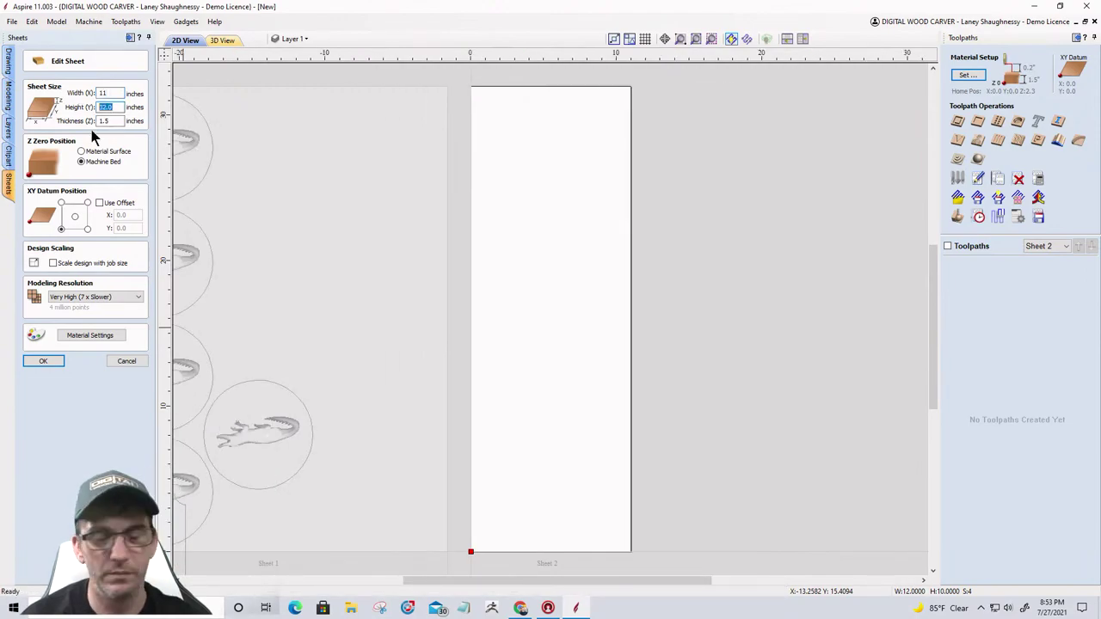
text(7.25)
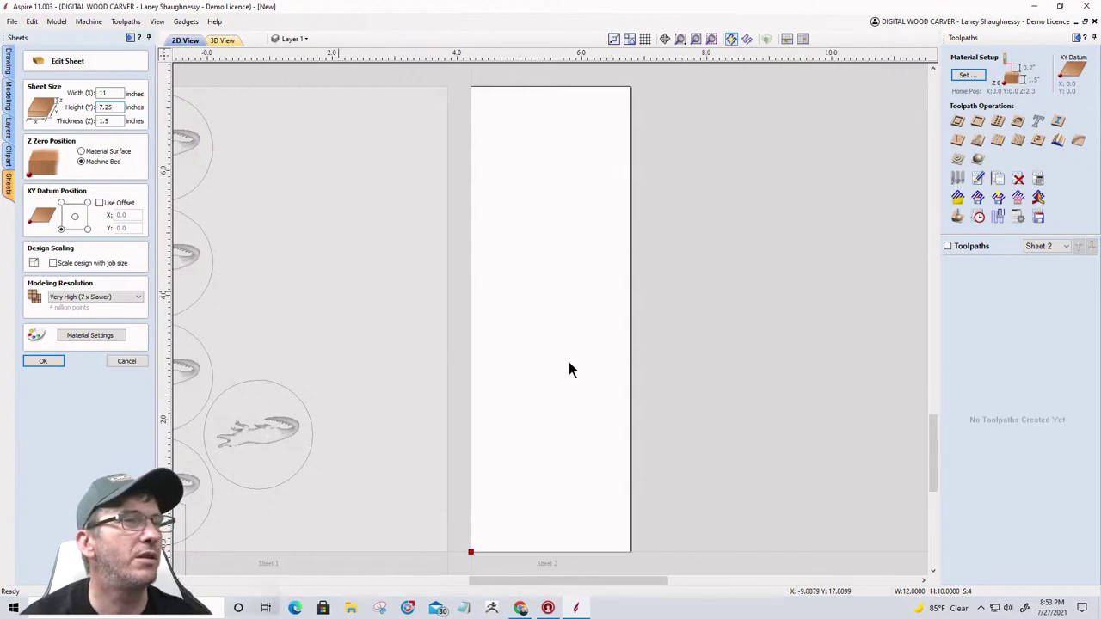
key(Tab)
scroll(627, 339, down, 3)
scroll(627, 346, down, 3)
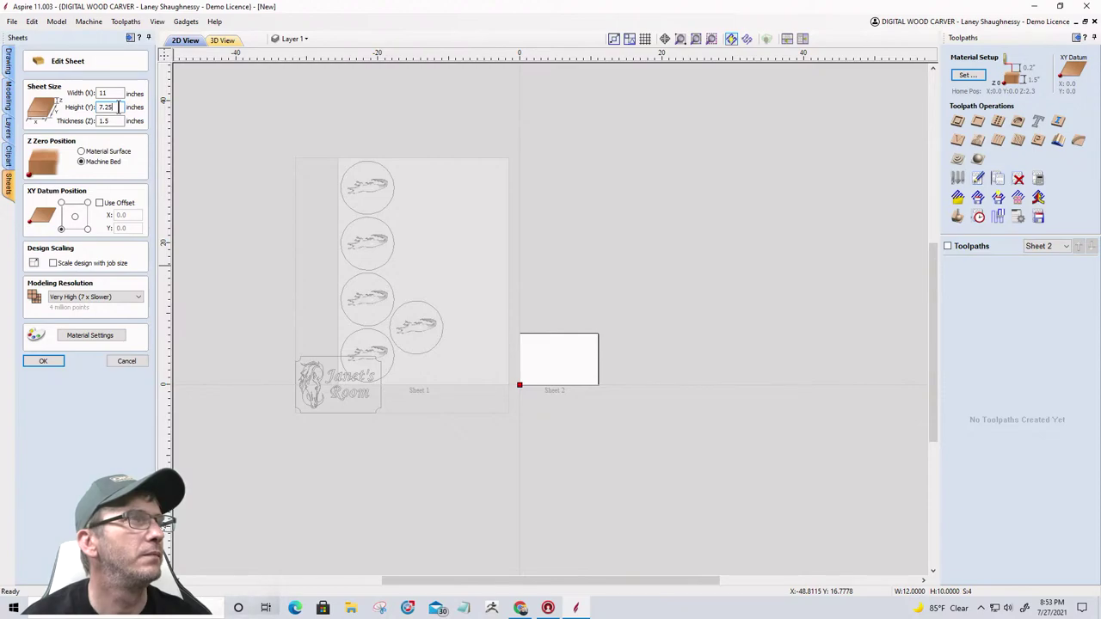
Step: Set the Sheet 2 thickness to 0.75 inches
click(109, 123)
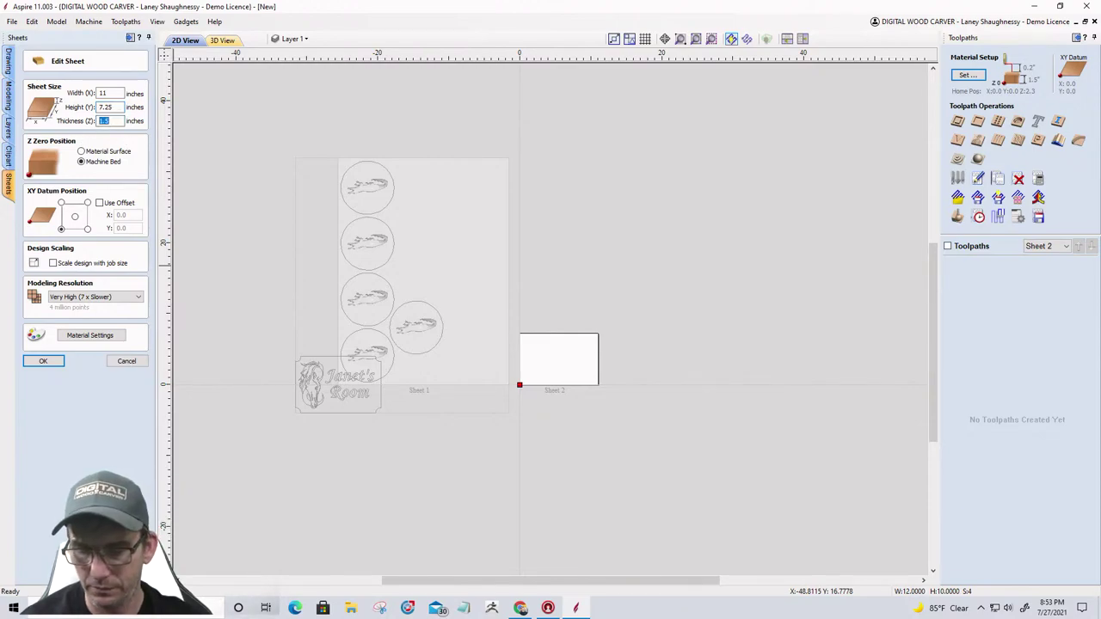
text(.75)
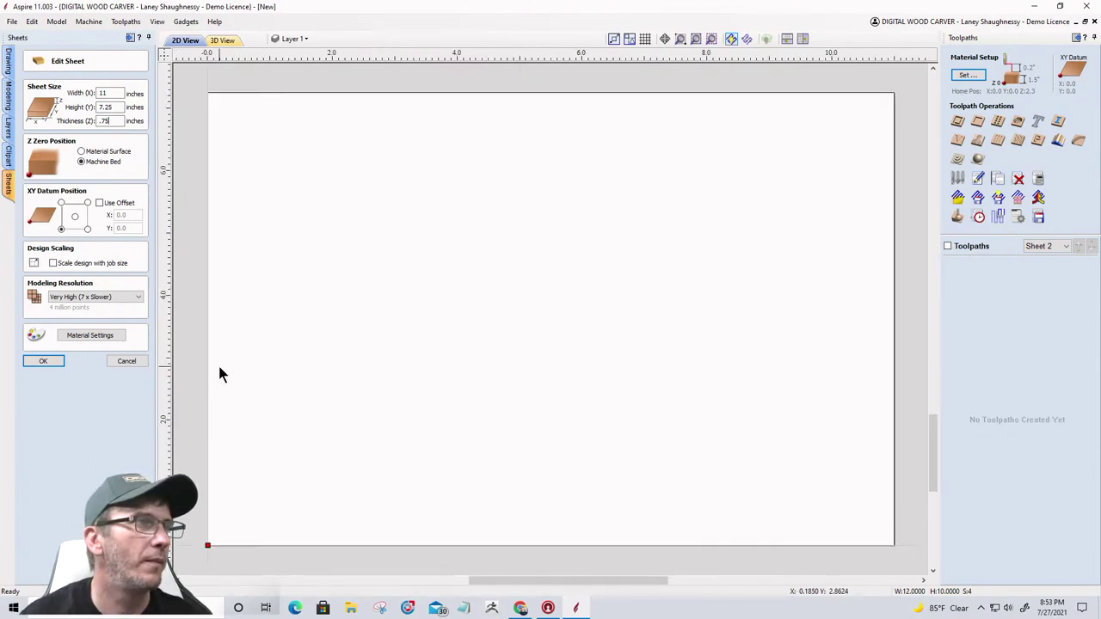
scroll(399, 375, down, 4)
scroll(250, 399, up, 3)
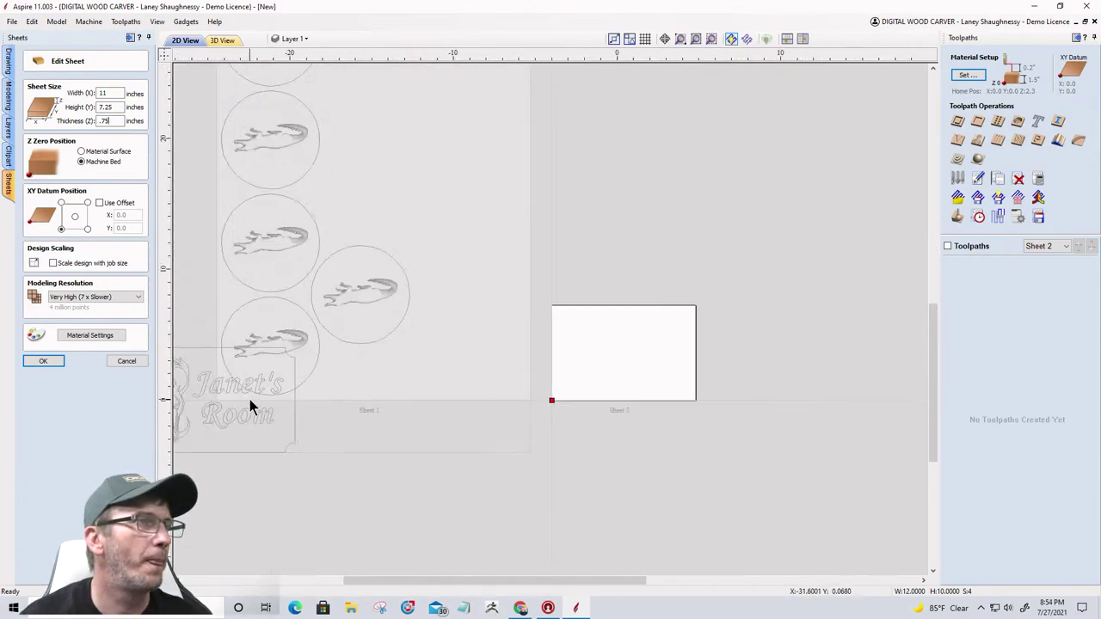
scroll(256, 393, down, 4)
scroll(310, 409, up, 1)
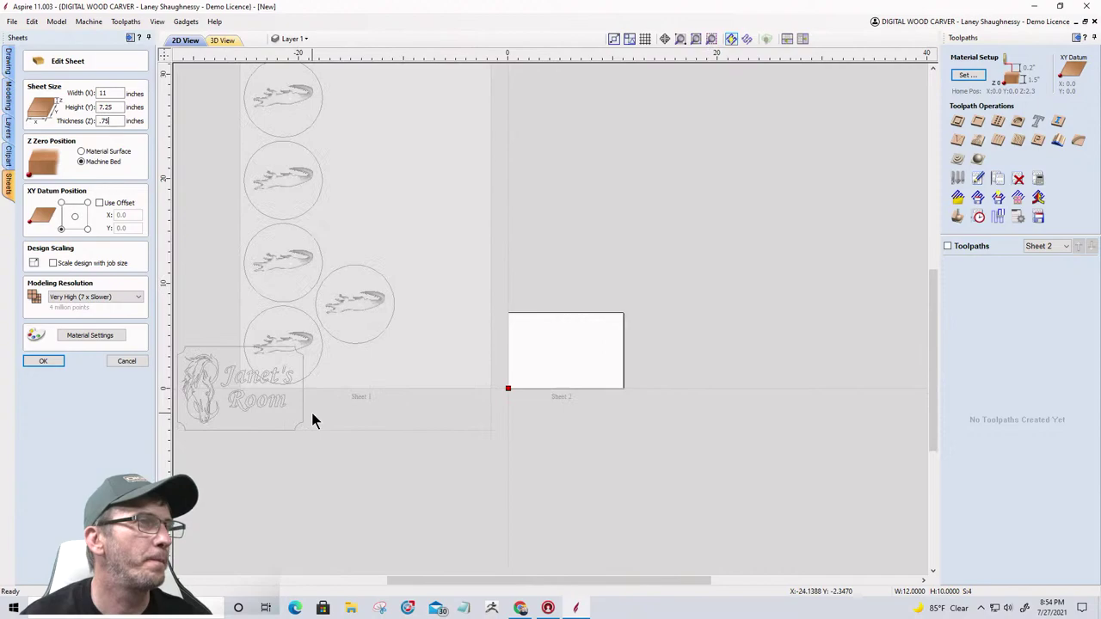
Step: Change Sheet 2 to 15 inches wide and 11.25 inches high and confirm
double_click(117, 93)
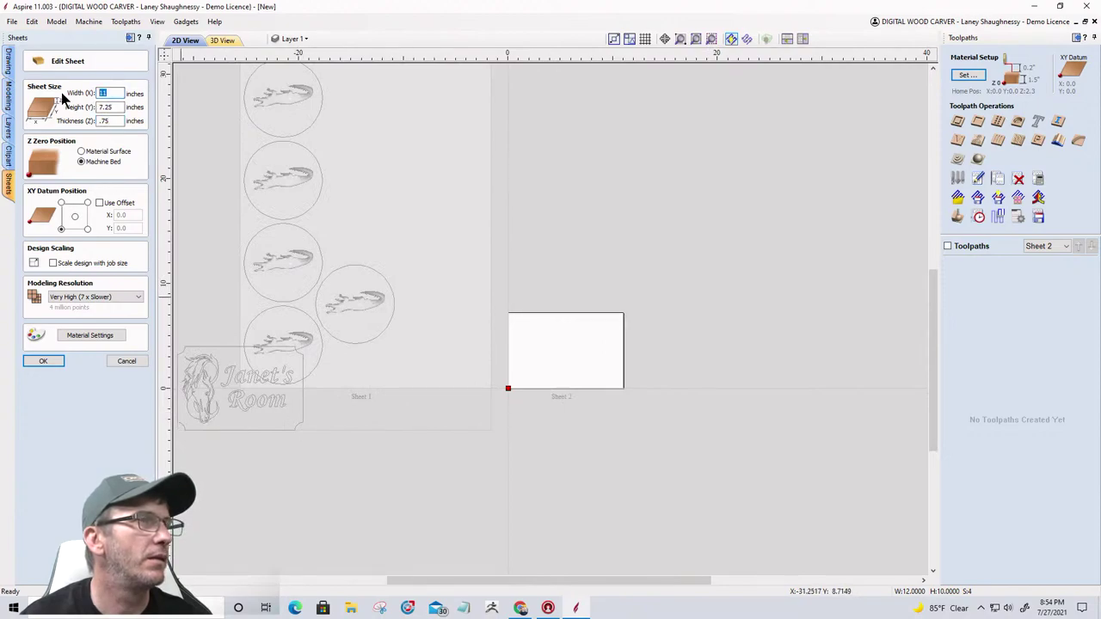
text(15)
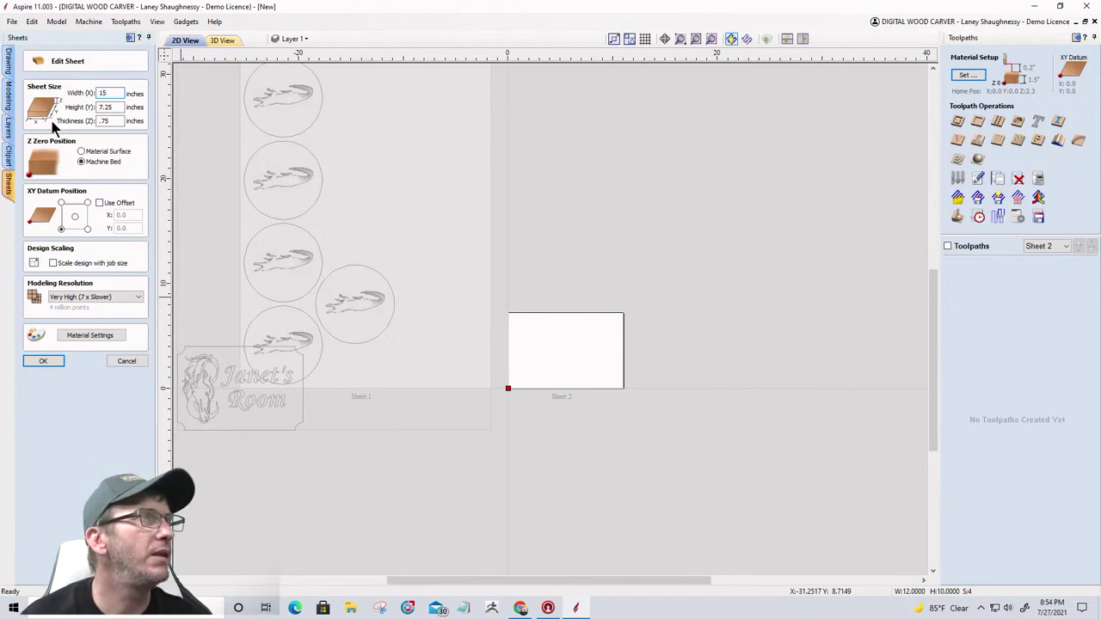
key(Tab)
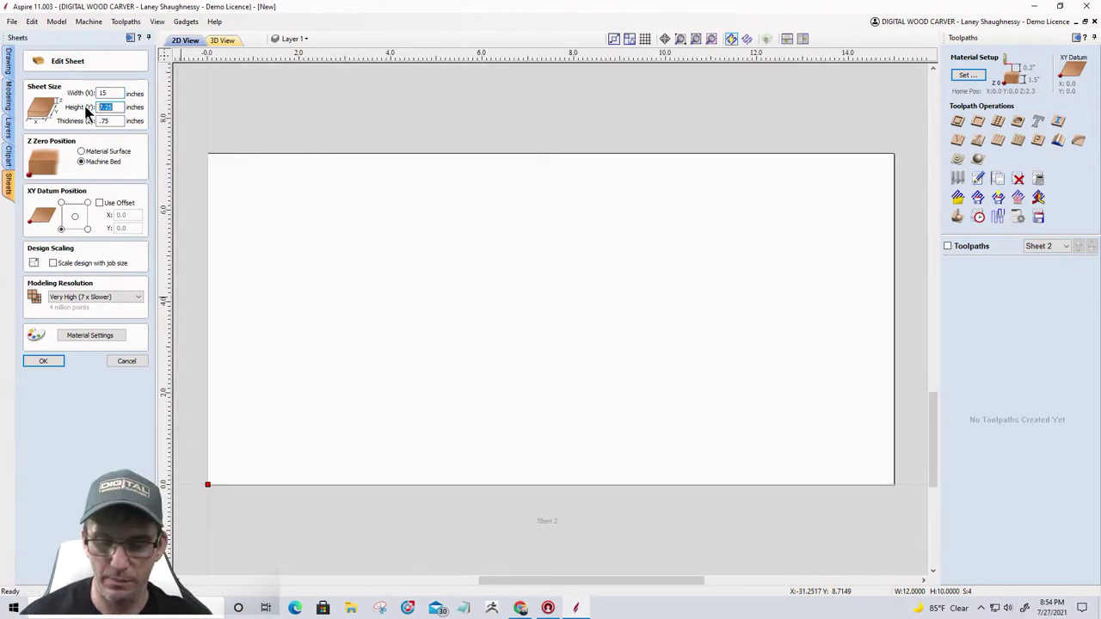
text(11.25)
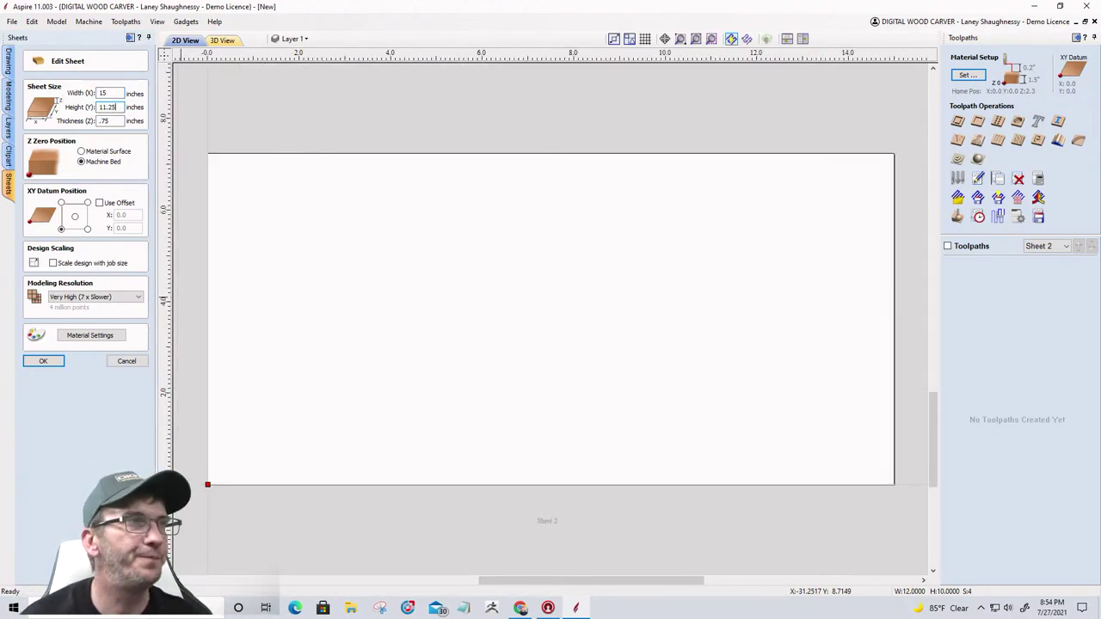
click(625, 276)
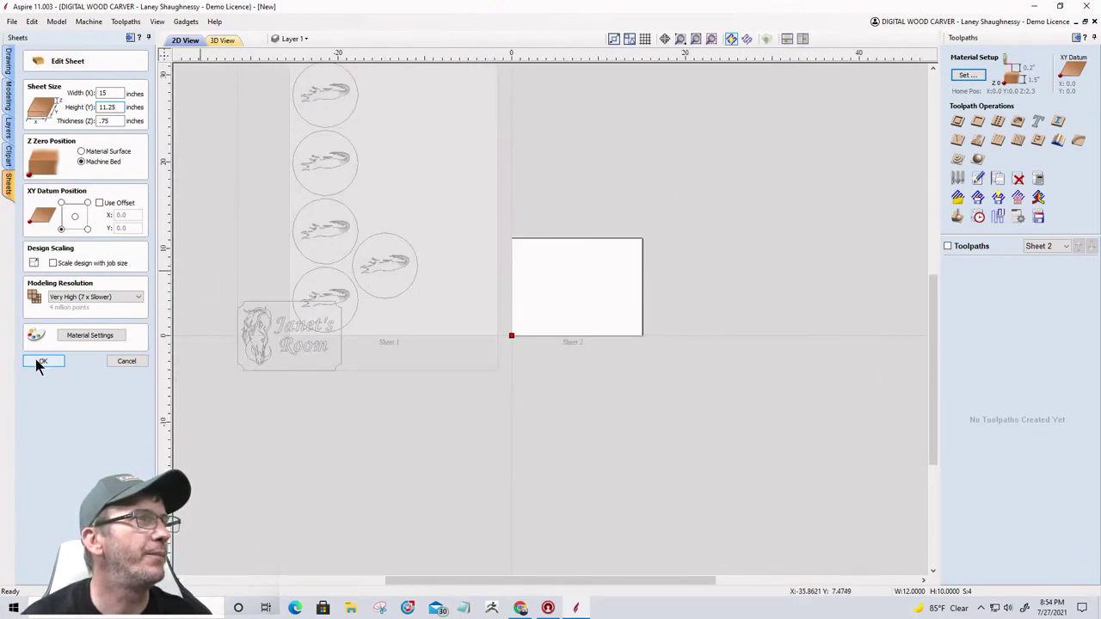
click(42, 361)
Step: Make Sheet 1 the active sheet
scroll(741, 274, down, 6)
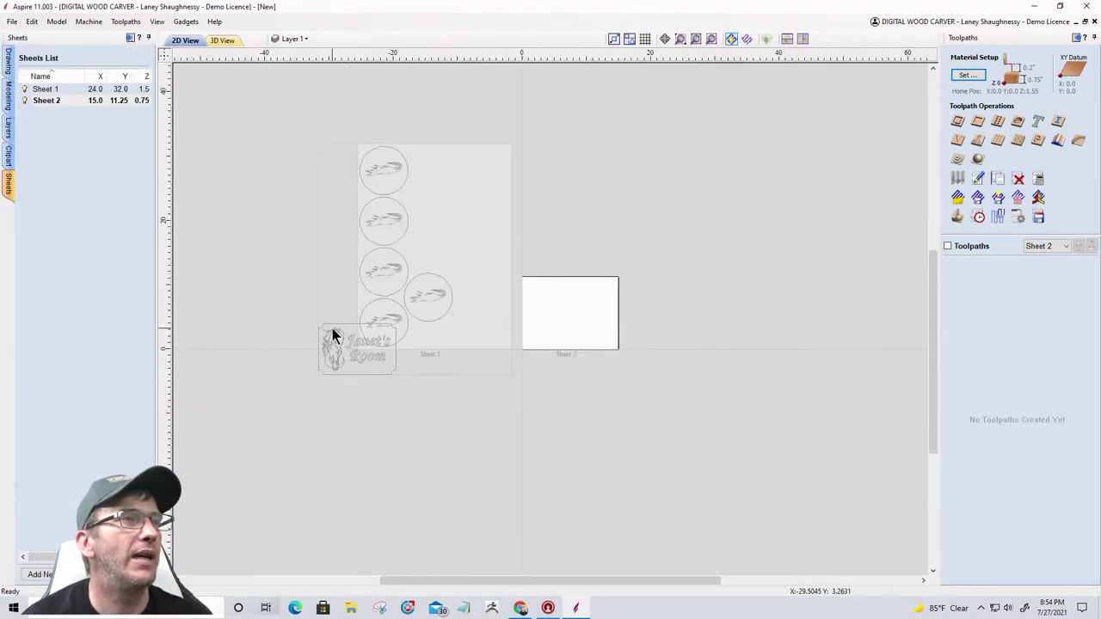
click(47, 89)
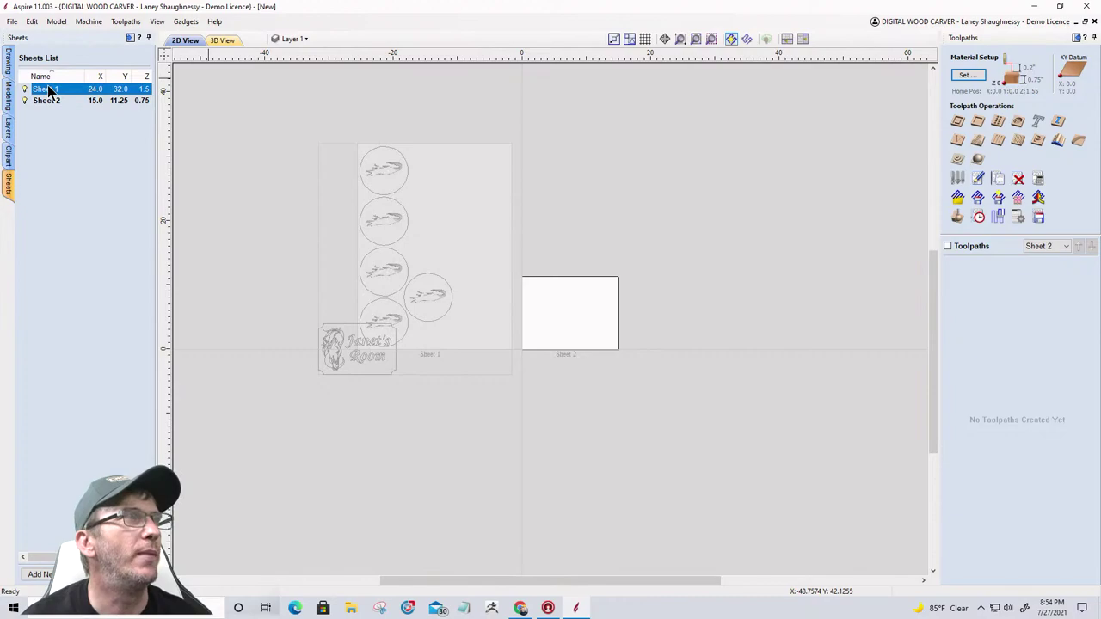
right_click(40, 88)
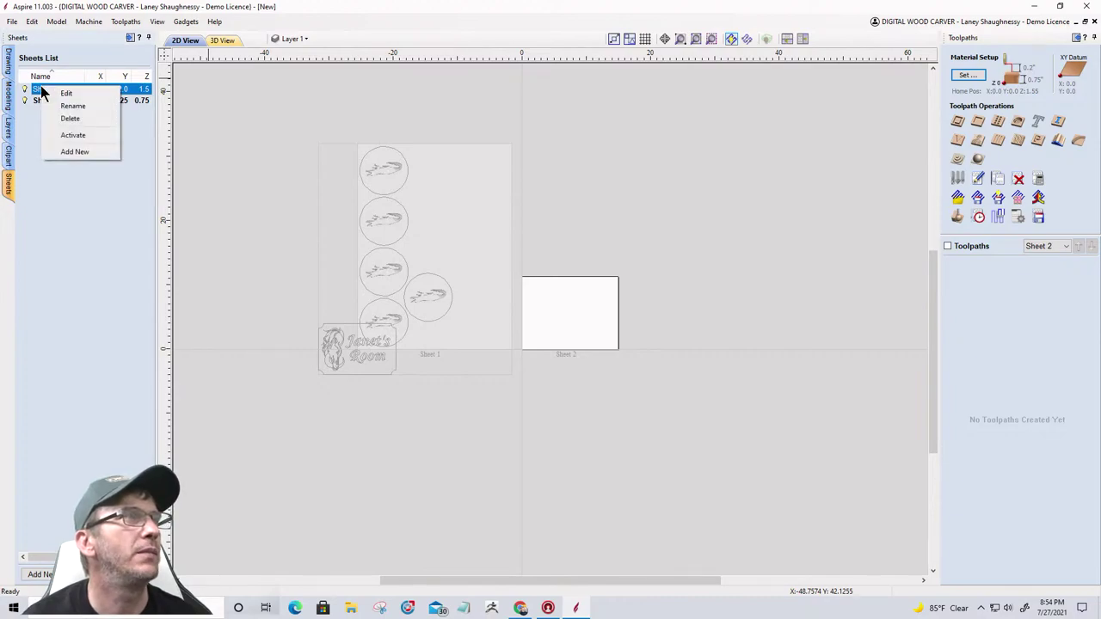
click(69, 135)
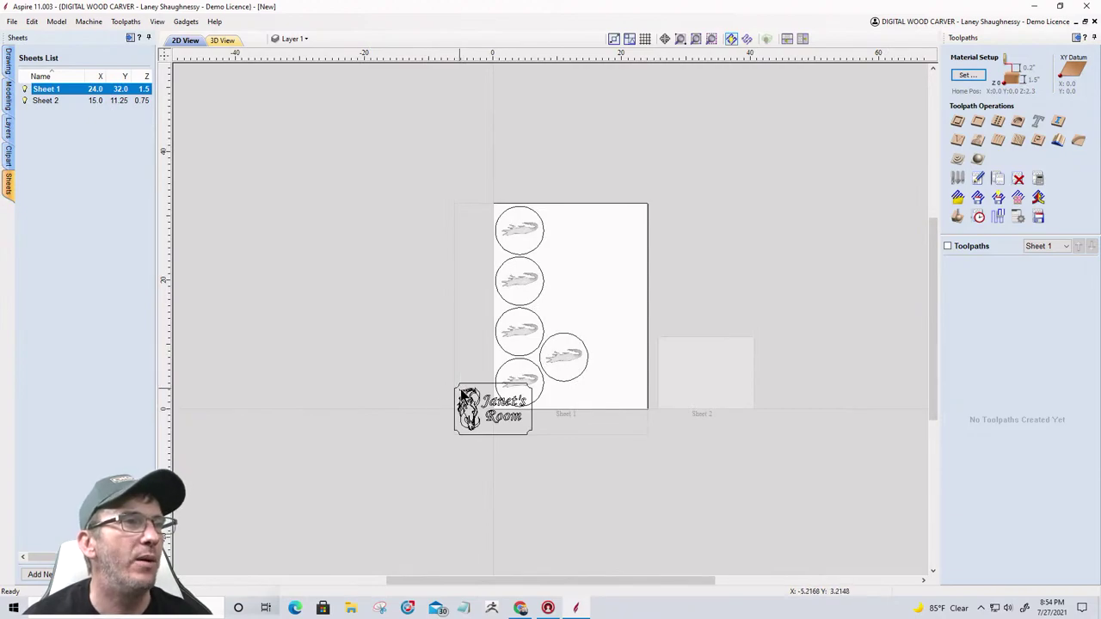
Step: Select the Janet's Room sign and move it to Sheet 2
click(456, 384)
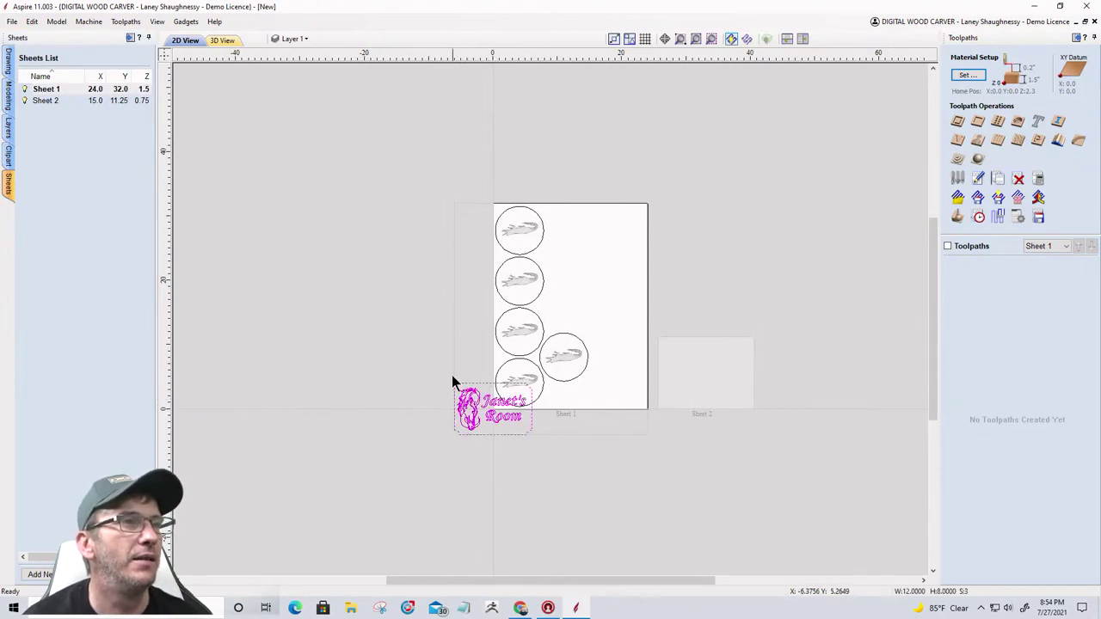
scroll(474, 428, up, 3)
scroll(474, 428, down, 3)
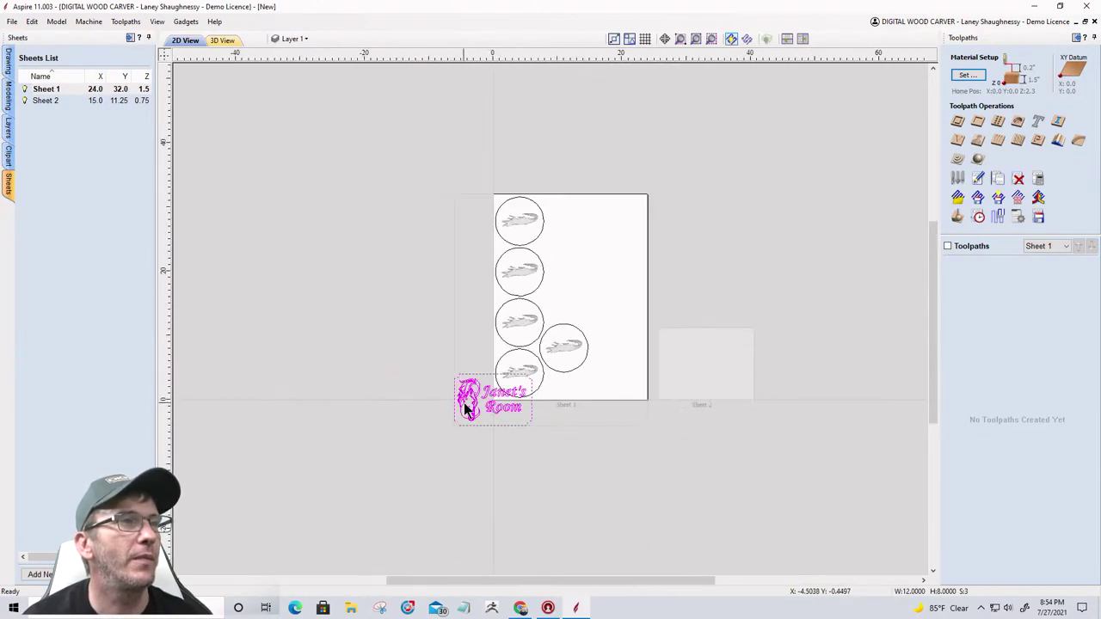
right_click(462, 404)
mouse_move(498, 397)
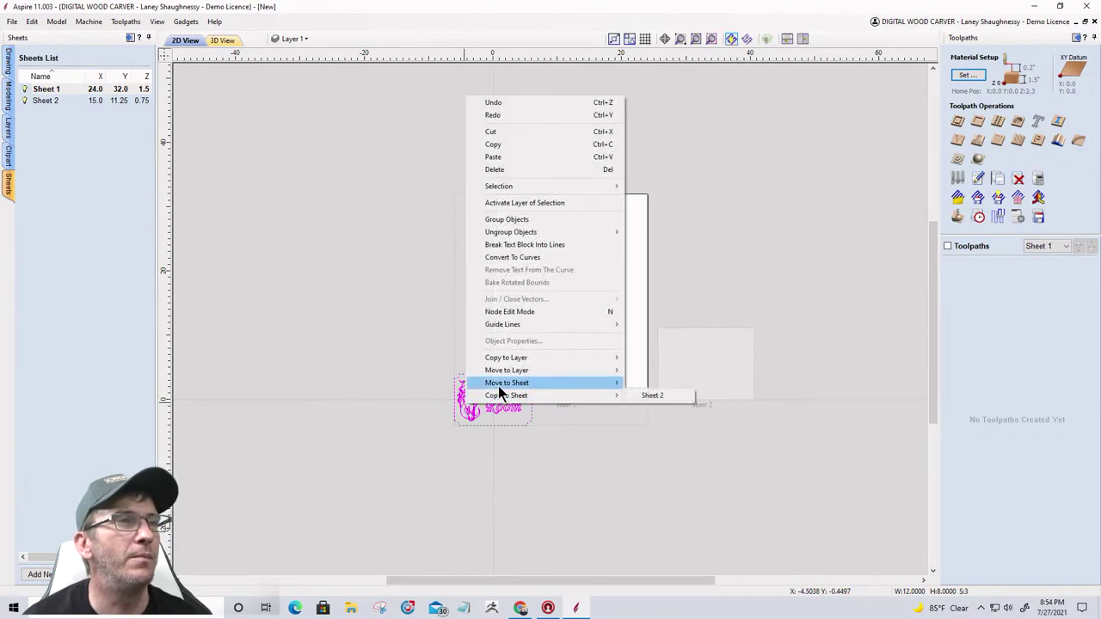
mouse_move(560, 384)
click(653, 383)
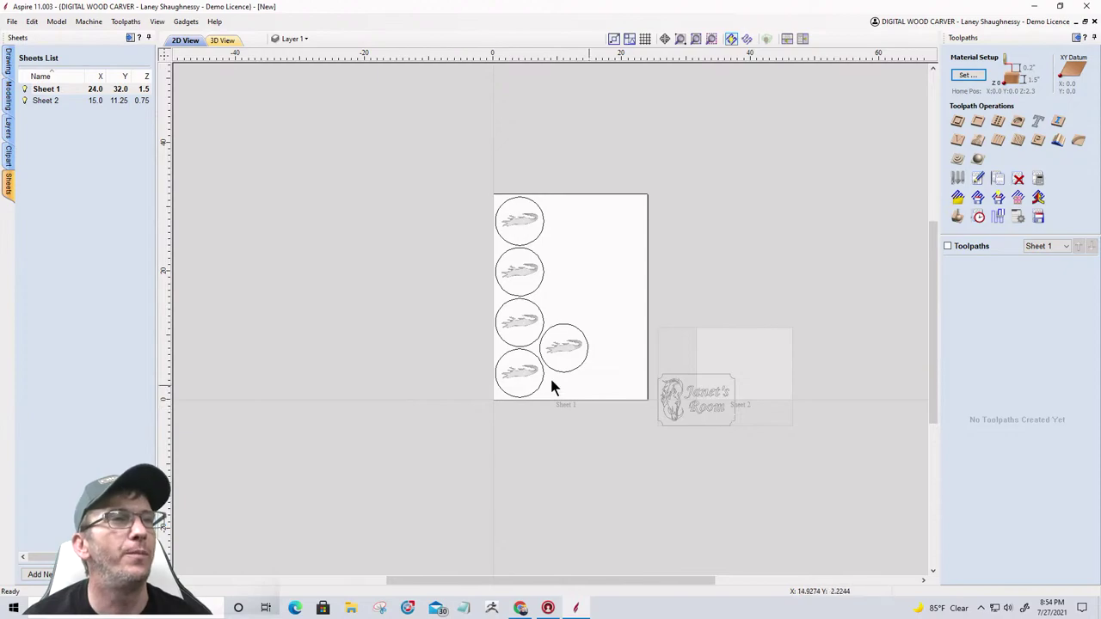
Step: Activate Sheet 2 and box-select all the Janet's Room sign vectors
right_click(43, 103)
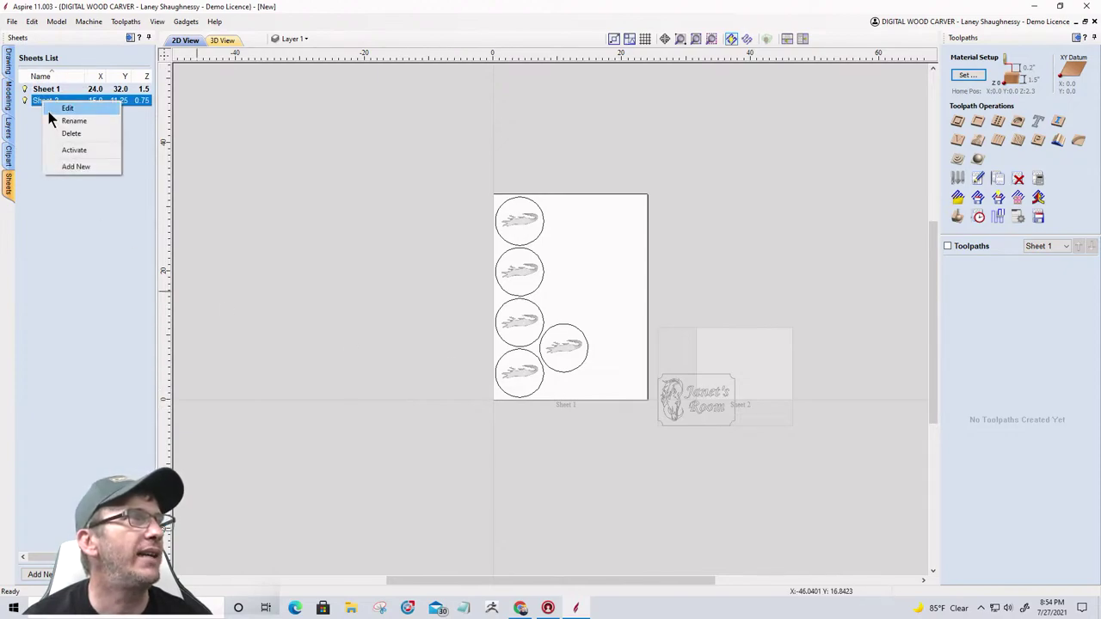
click(59, 149)
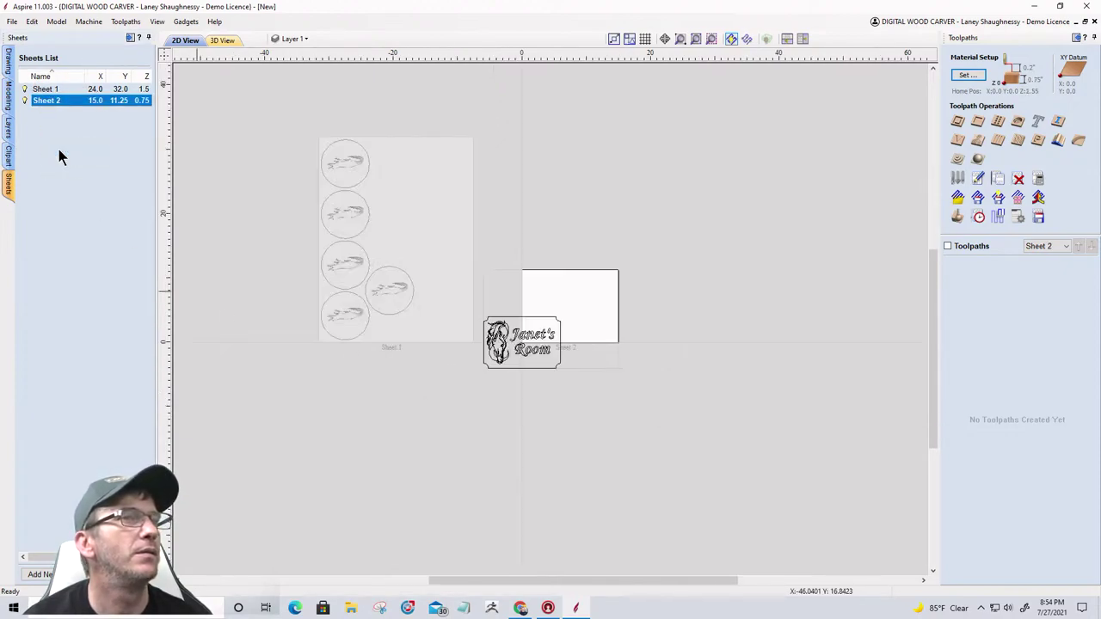
scroll(579, 317, up, 6)
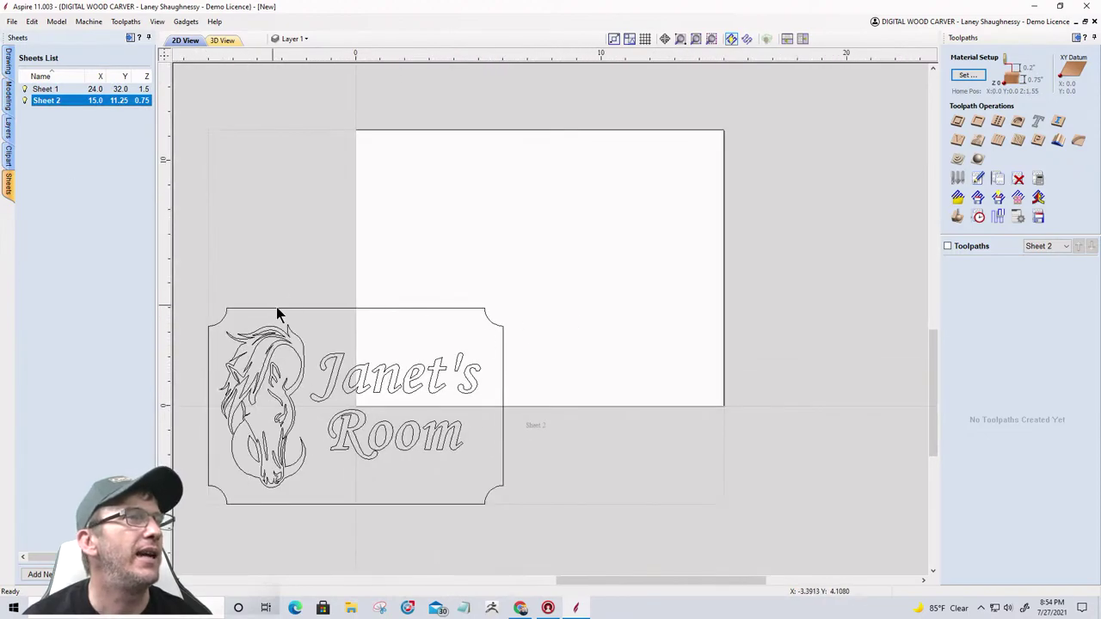
mouse_move(460, 521)
mouse_down()
mouse_move(284, 271)
mouse_move(233, 267)
mouse_up()
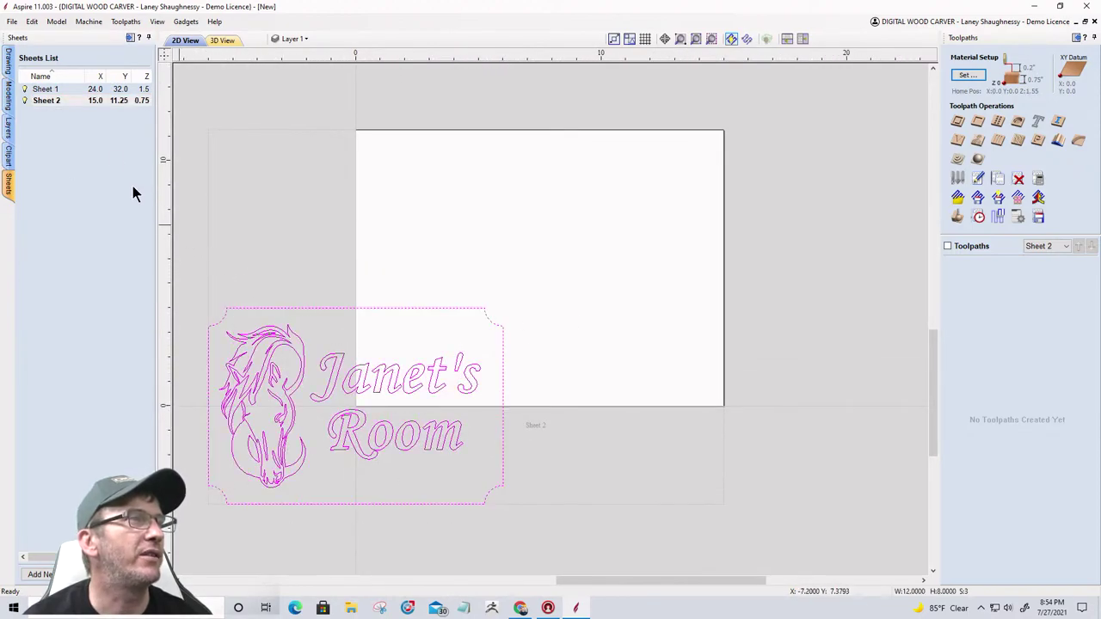
Step: Align the sign to the material centre with the Alignment Tools, then deselect it
click(8, 65)
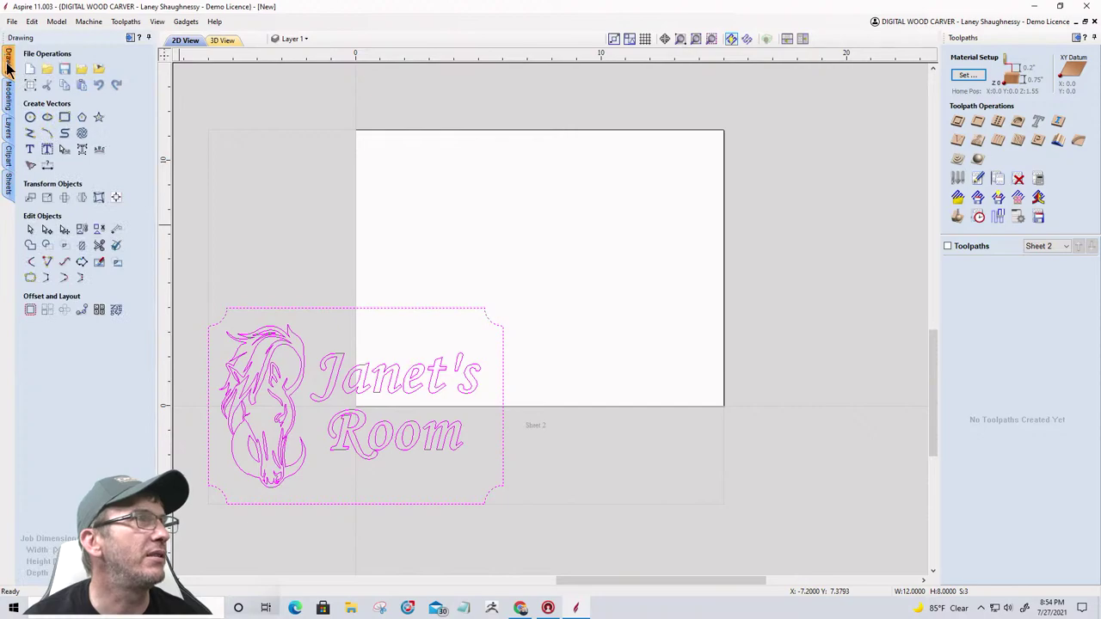
click(116, 197)
click(85, 100)
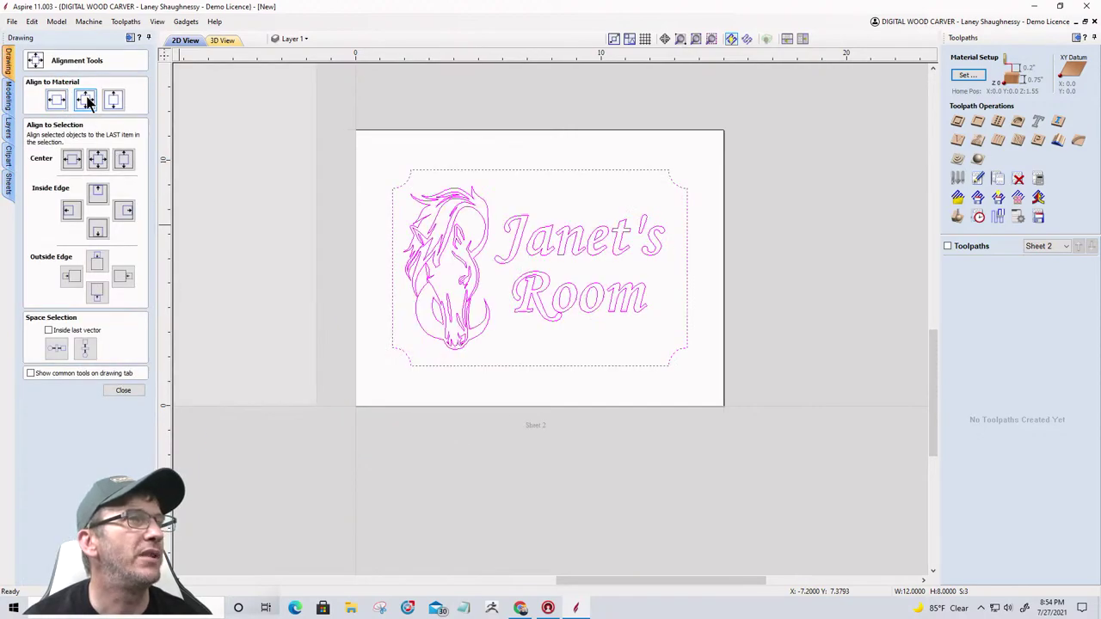
click(452, 468)
scroll(740, 346, down, 3)
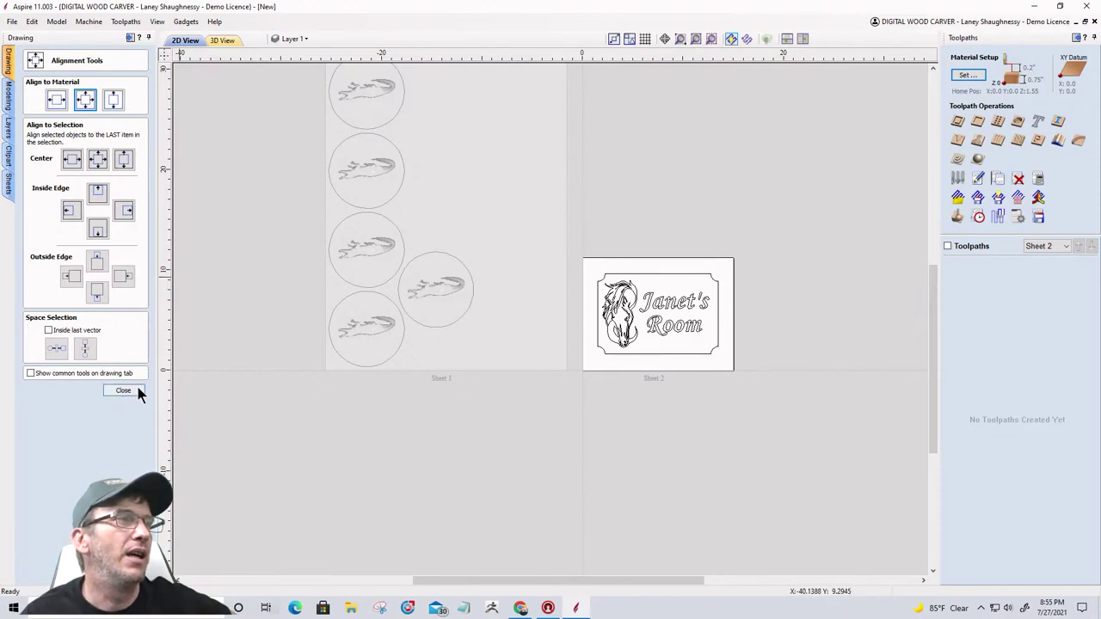
click(8, 183)
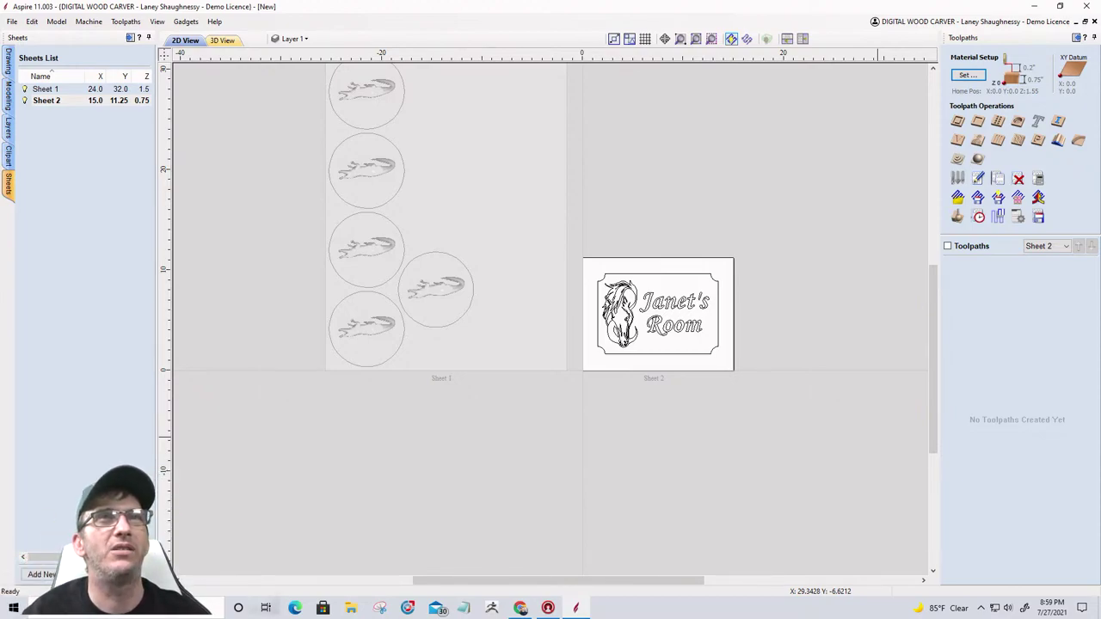
Step: Close Aspire discarding changes, relaunch Aspire 10.0, and exit it again
click(1086, 7)
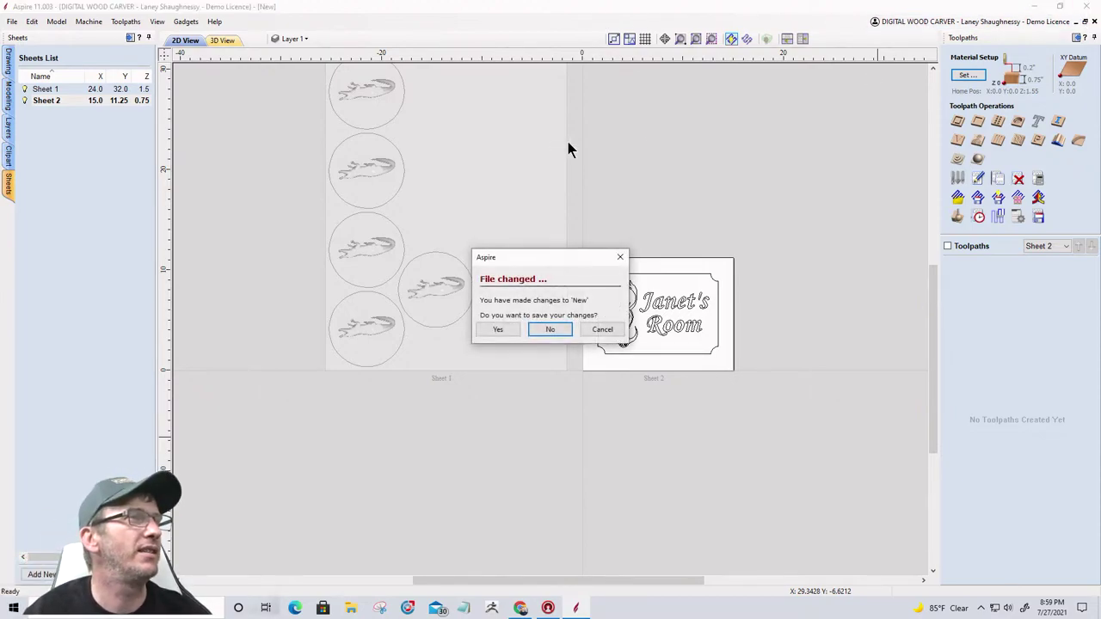
click(557, 336)
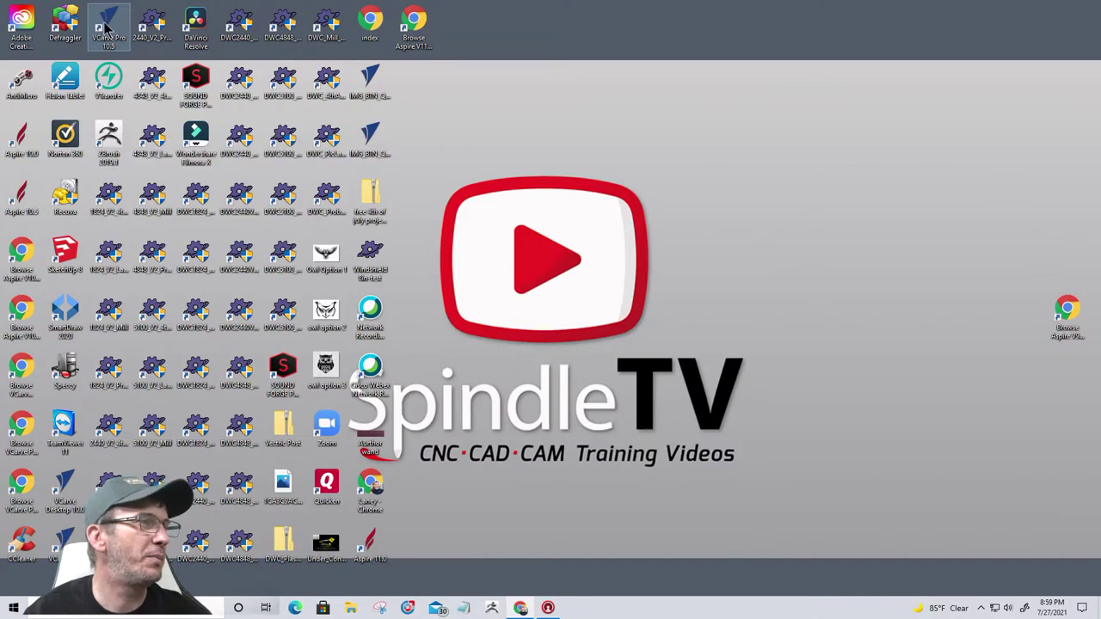
double_click(22, 148)
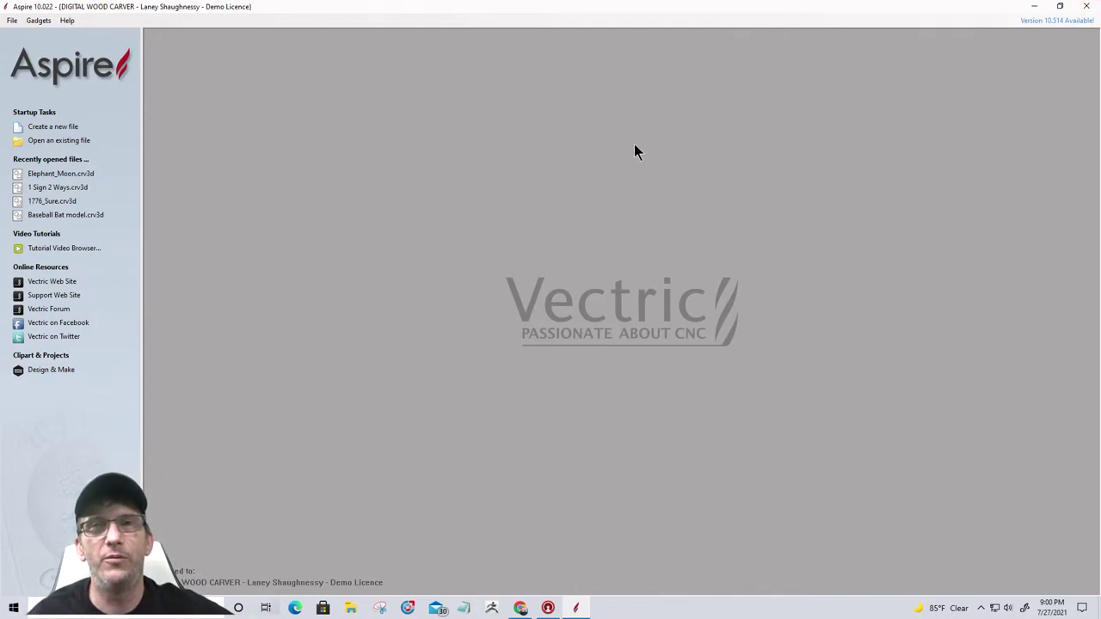
click(1088, 7)
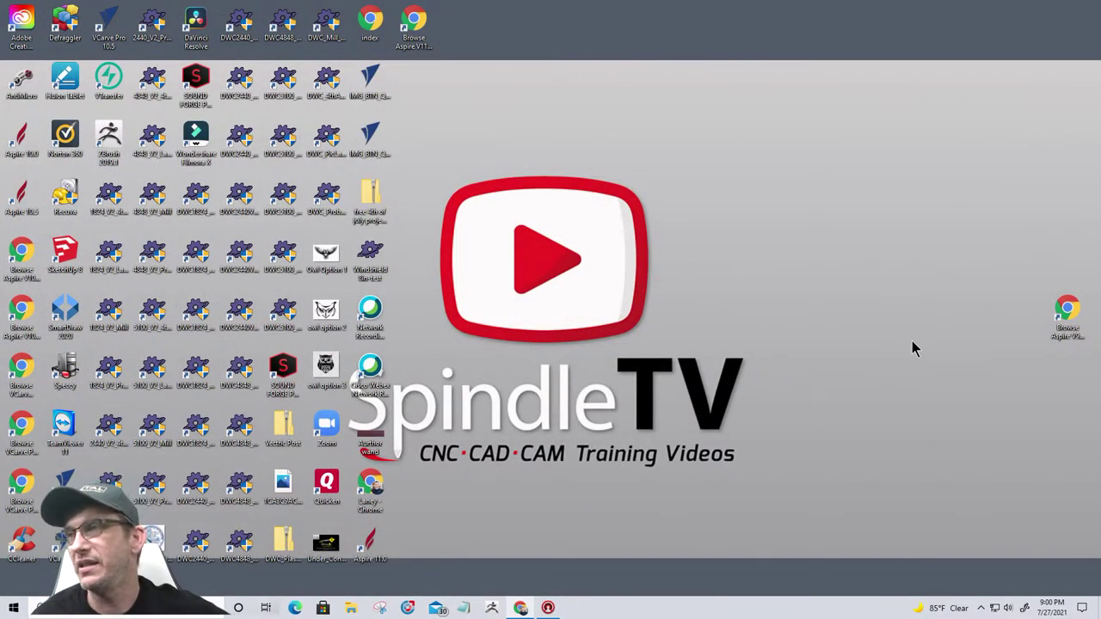